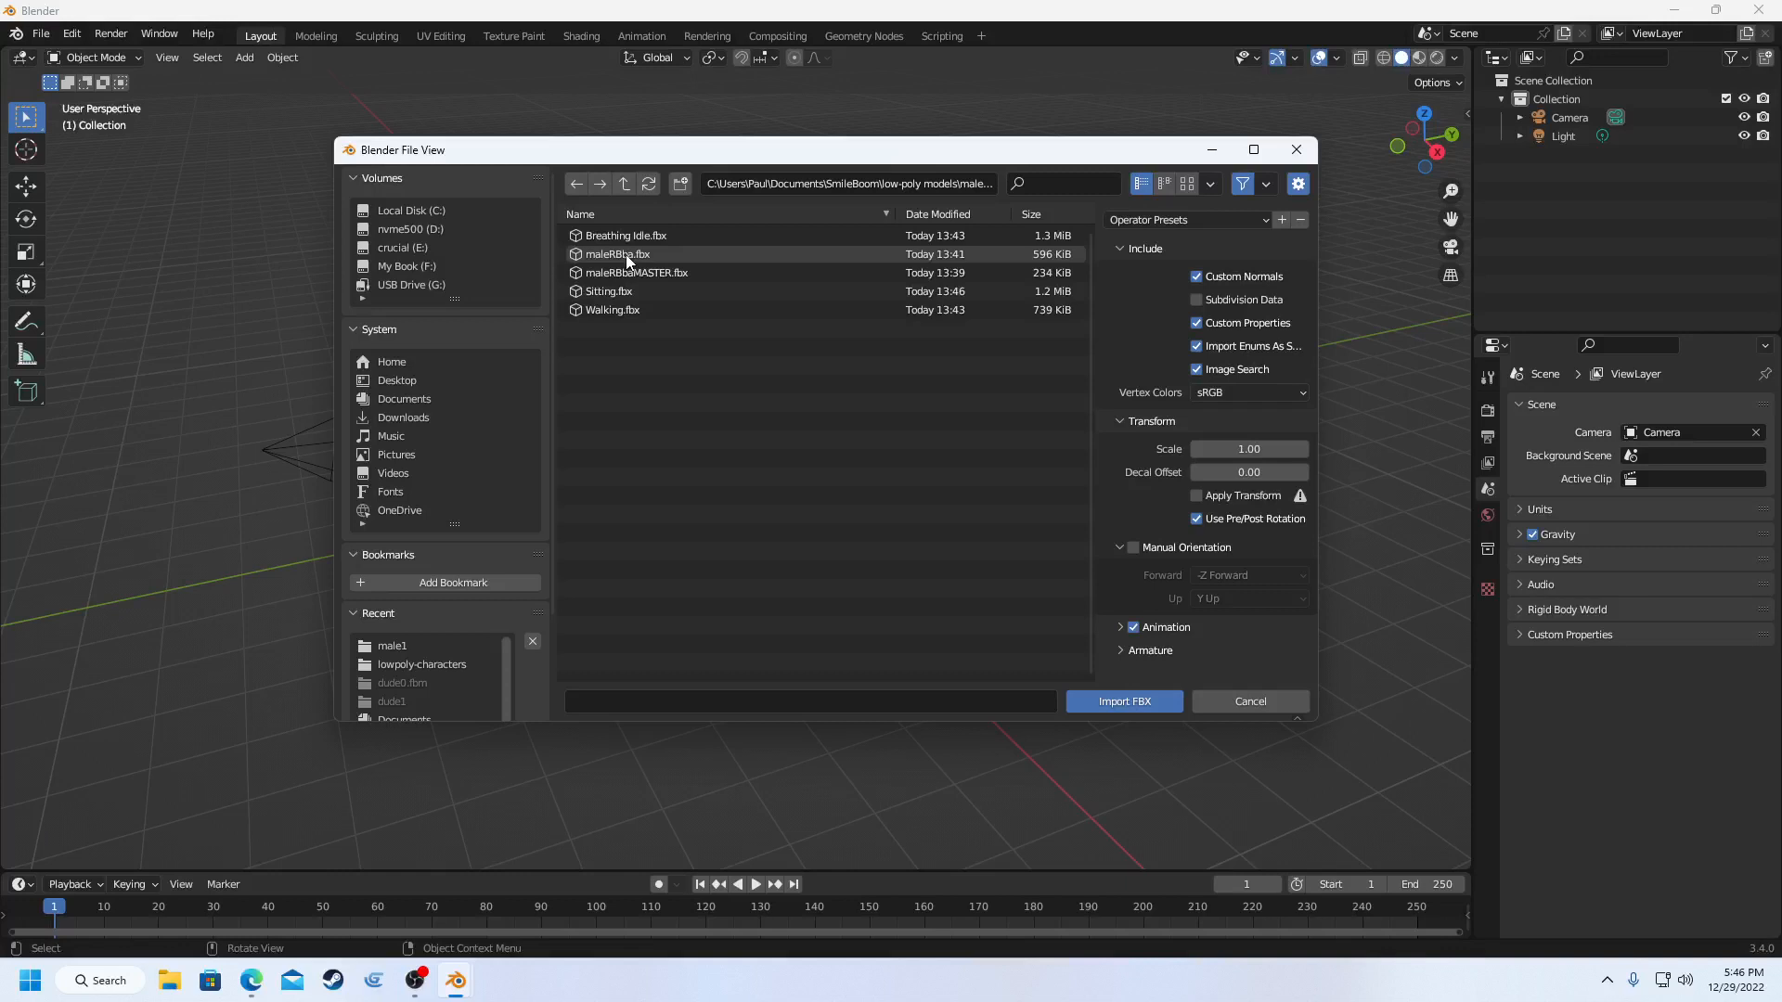
- Import the FBX file maleRBba.fbx with the default import options
left_click(628, 261)
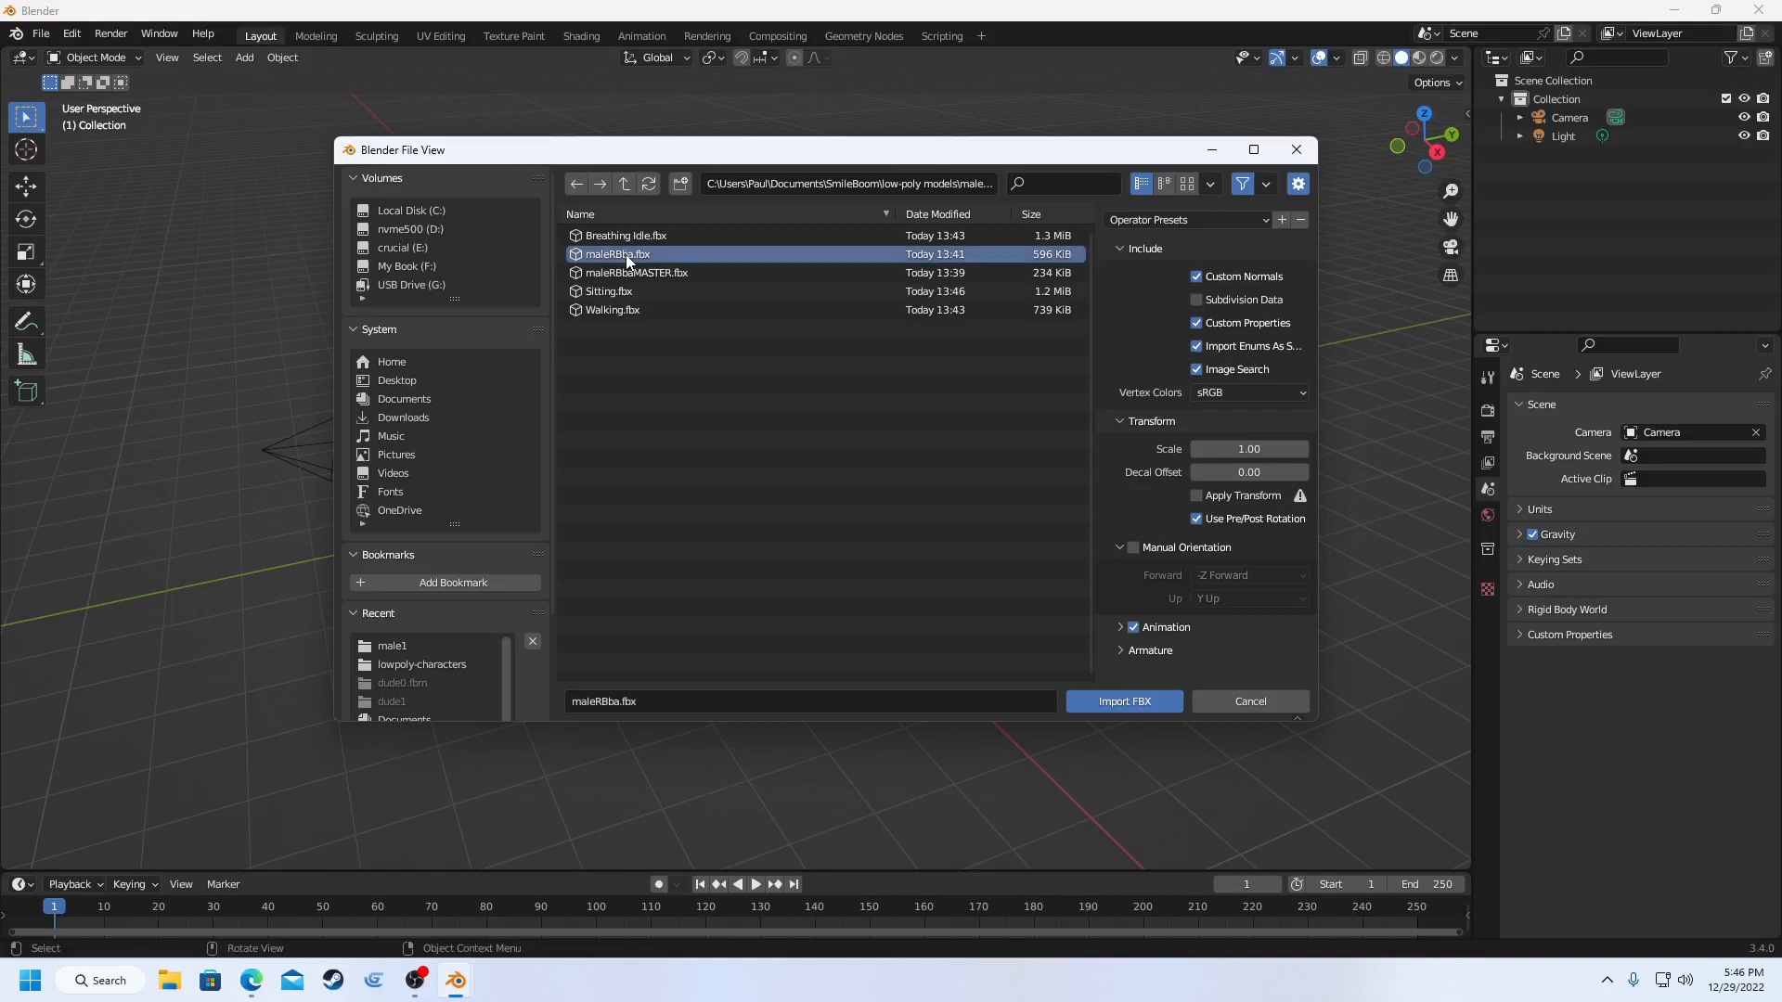
left_click(1101, 704)
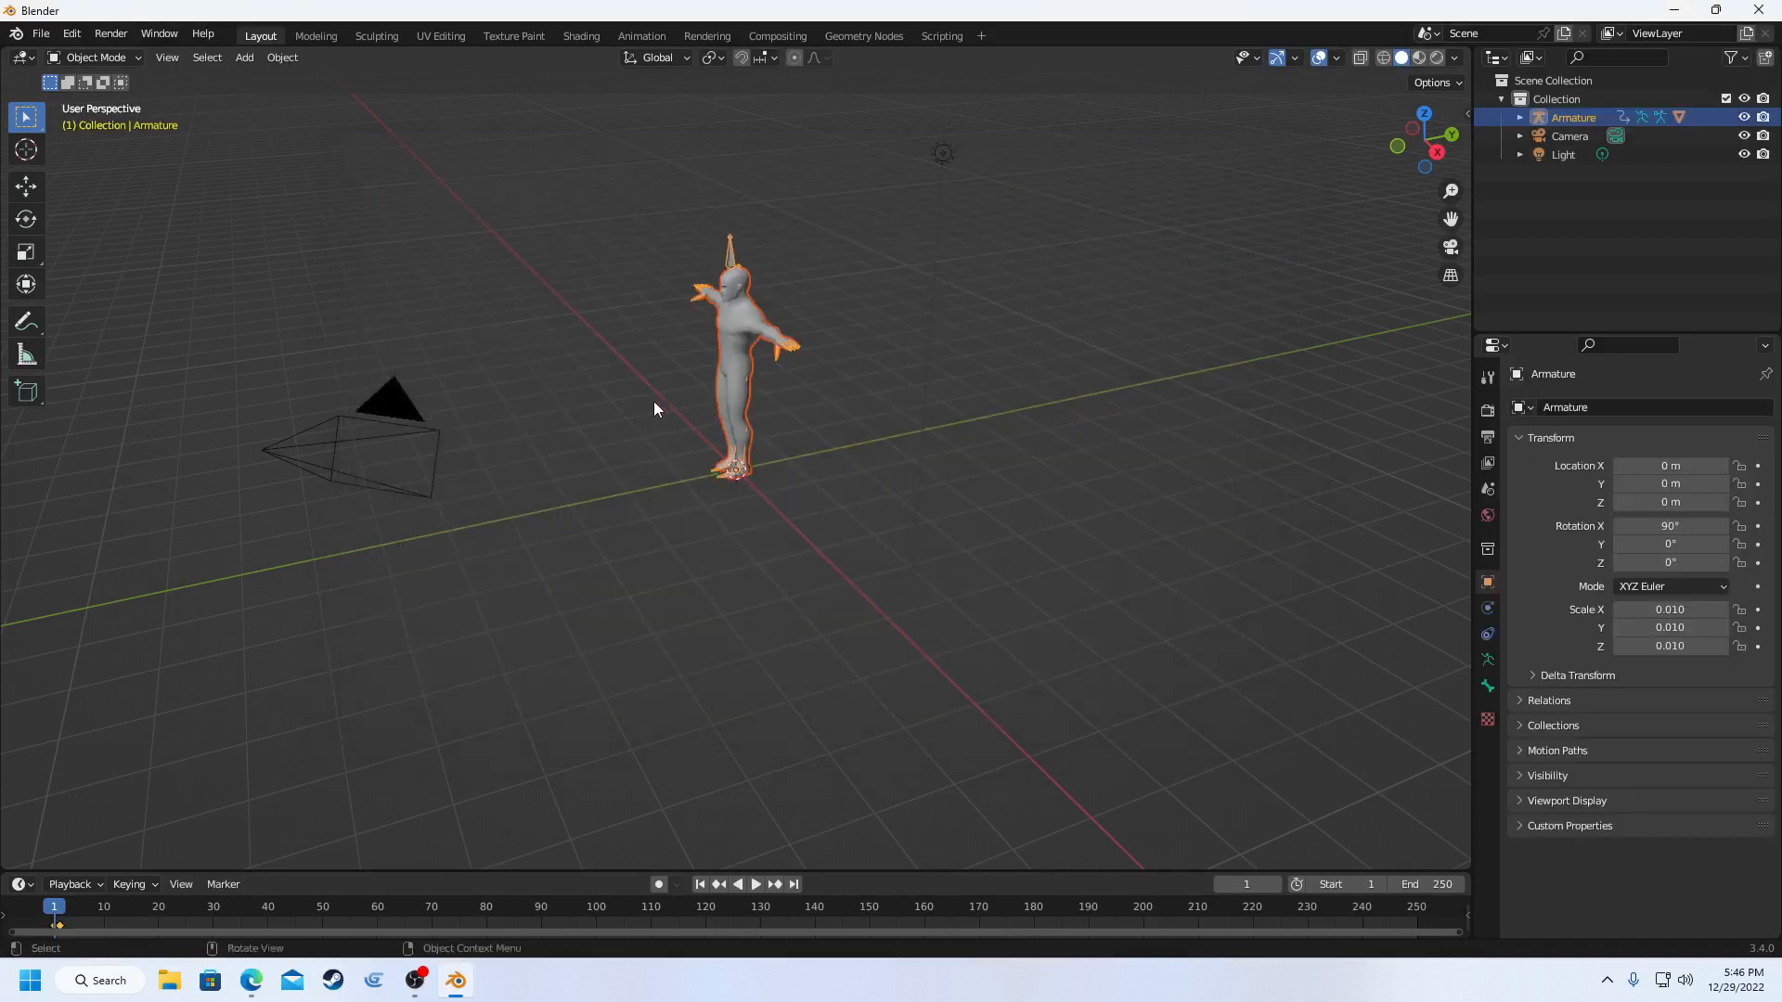
- Delete the imported character's armature, leaving its body mesh in the scene
middle_click_drag(691, 420, 782, 425)
scroll(794, 390, "up", 2)
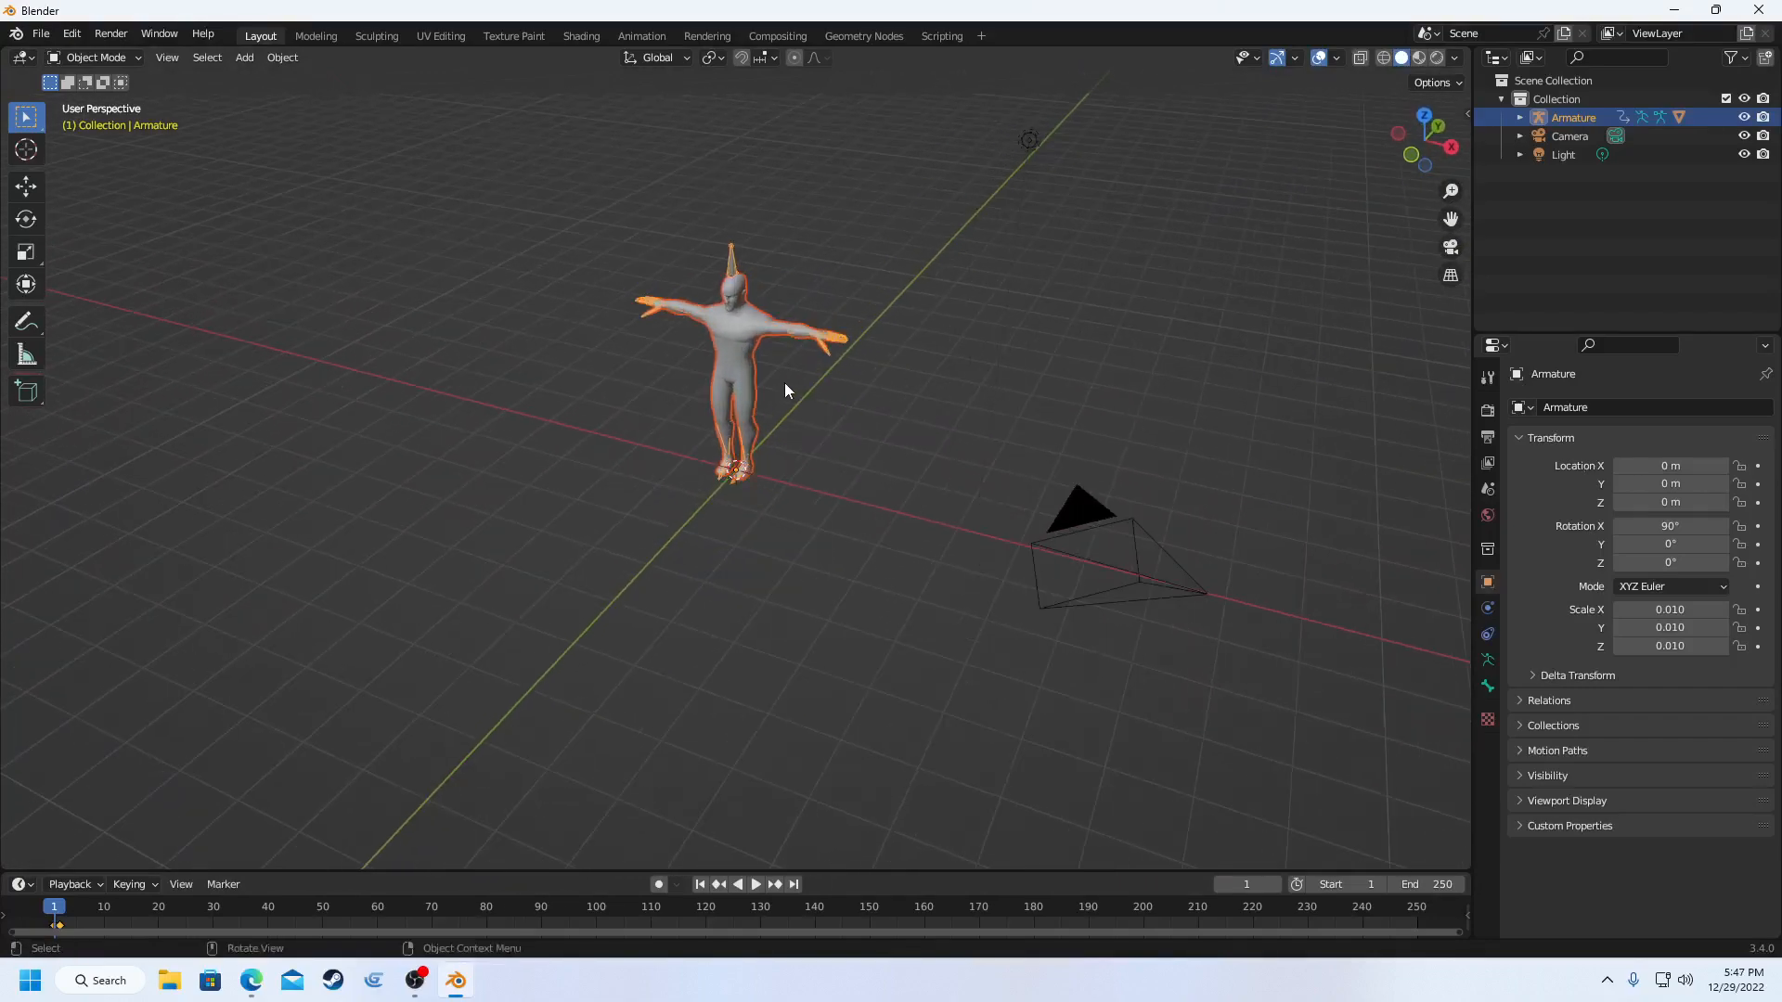
left_click(729, 208)
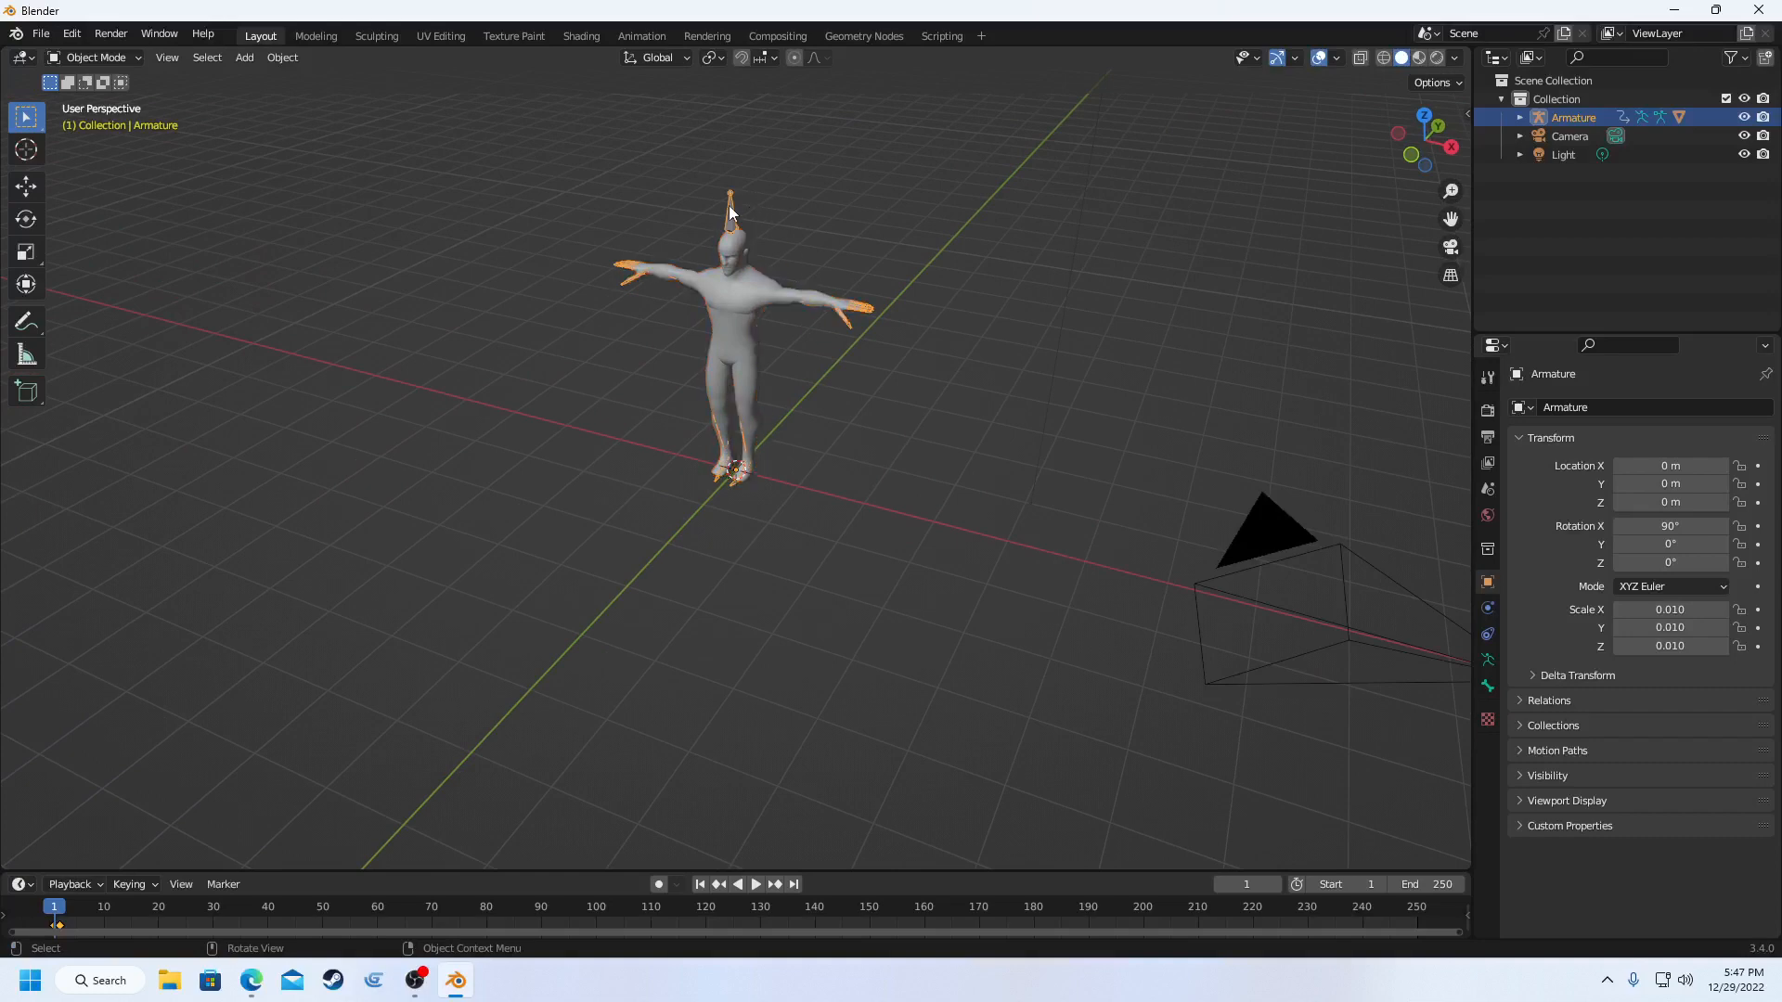
key("Delete")
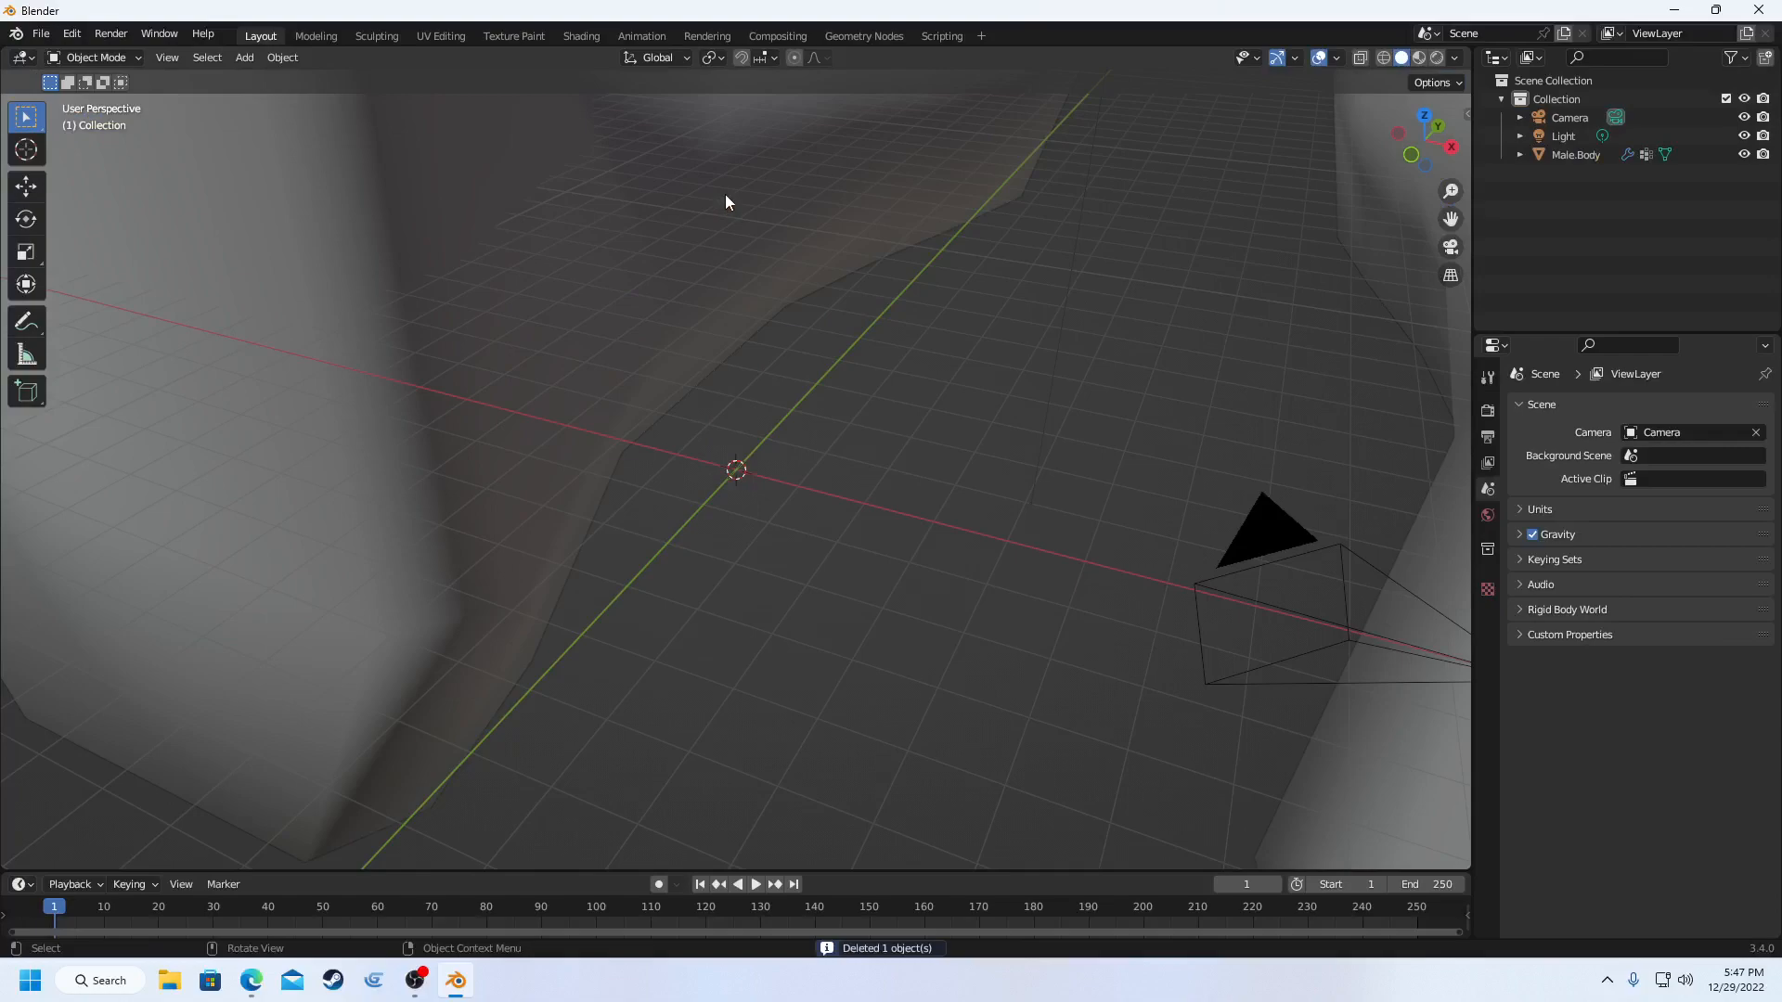
- Delete the light and the camera from the collection so that only the Male.Body mesh is left
scroll(601, 506, "down", 8)
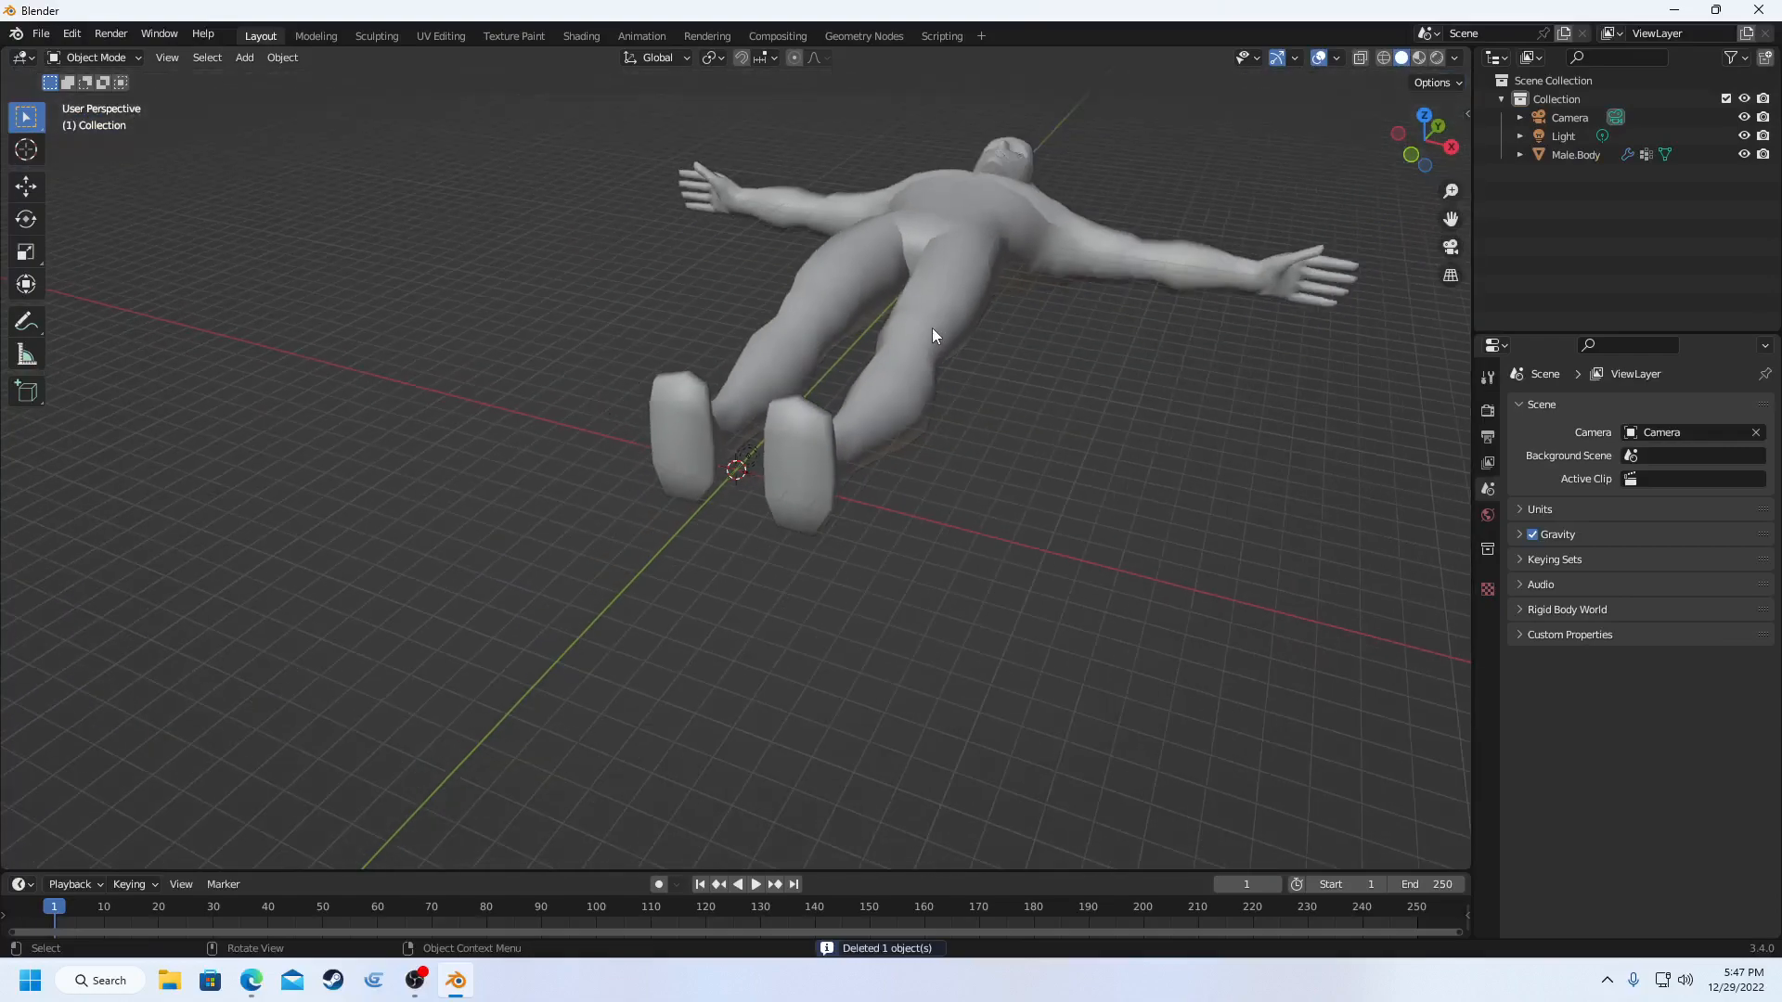
middle_click_drag(931, 334, 1001, 501)
scroll(999, 493, "down", 8)
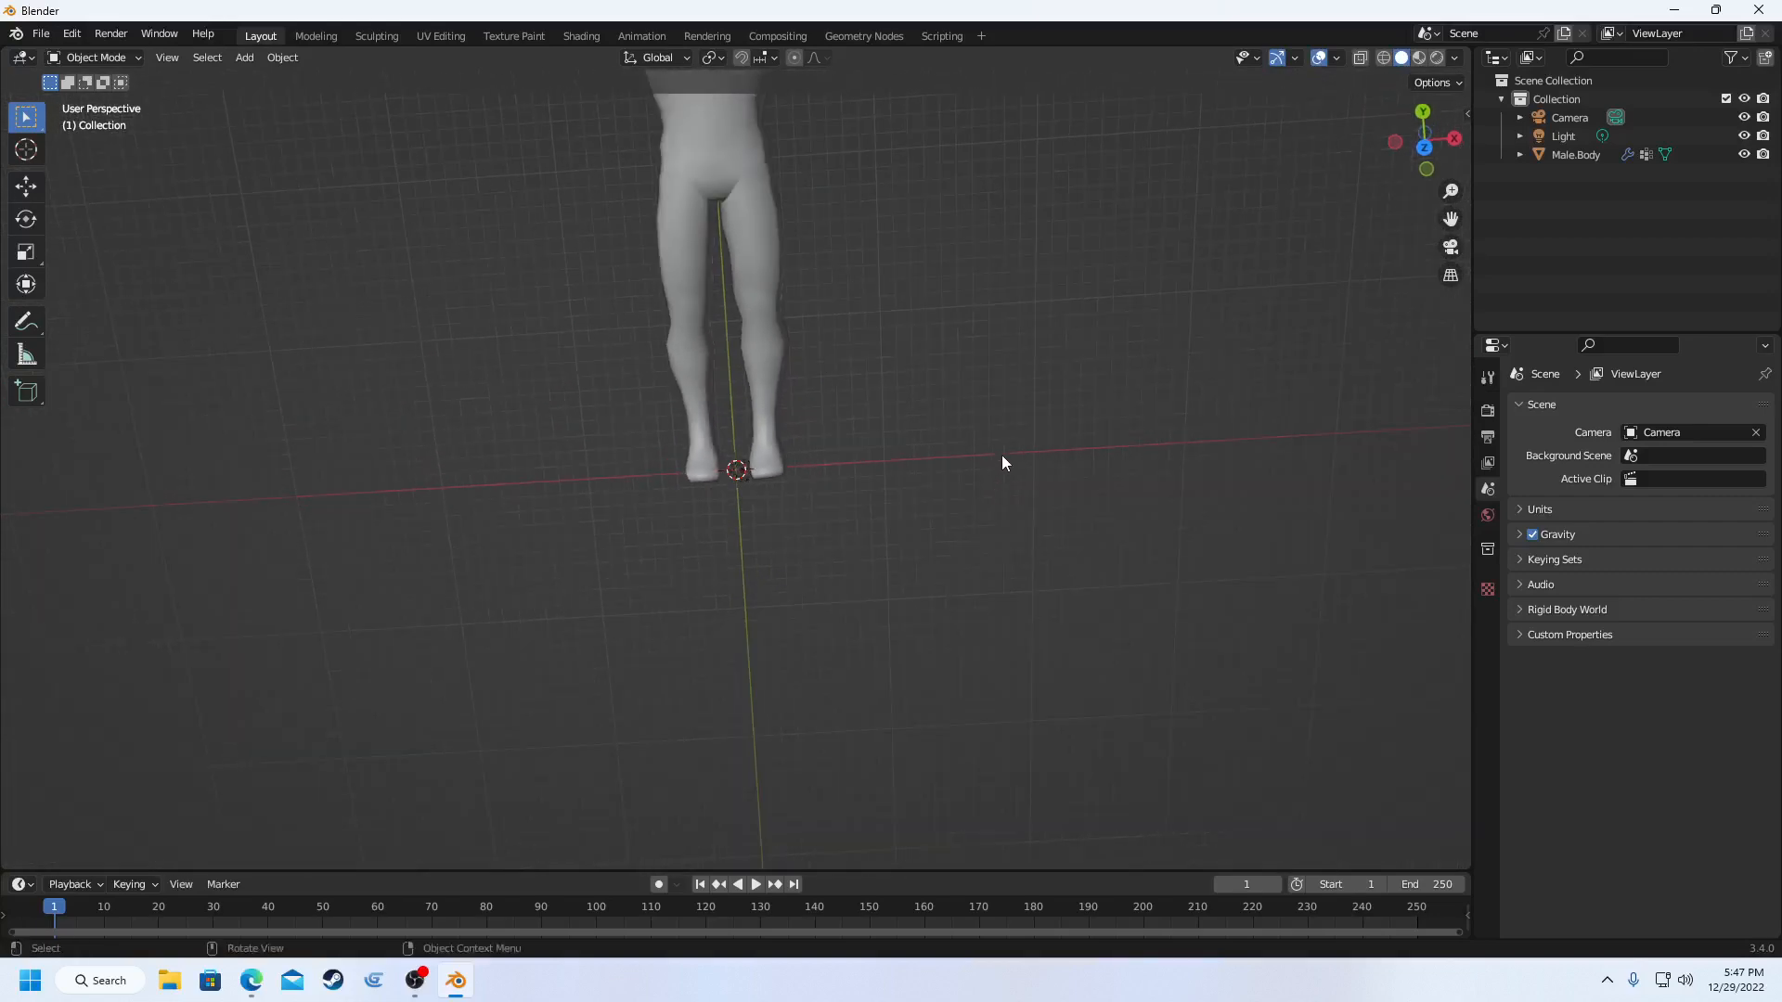
scroll(972, 444, "up", 3)
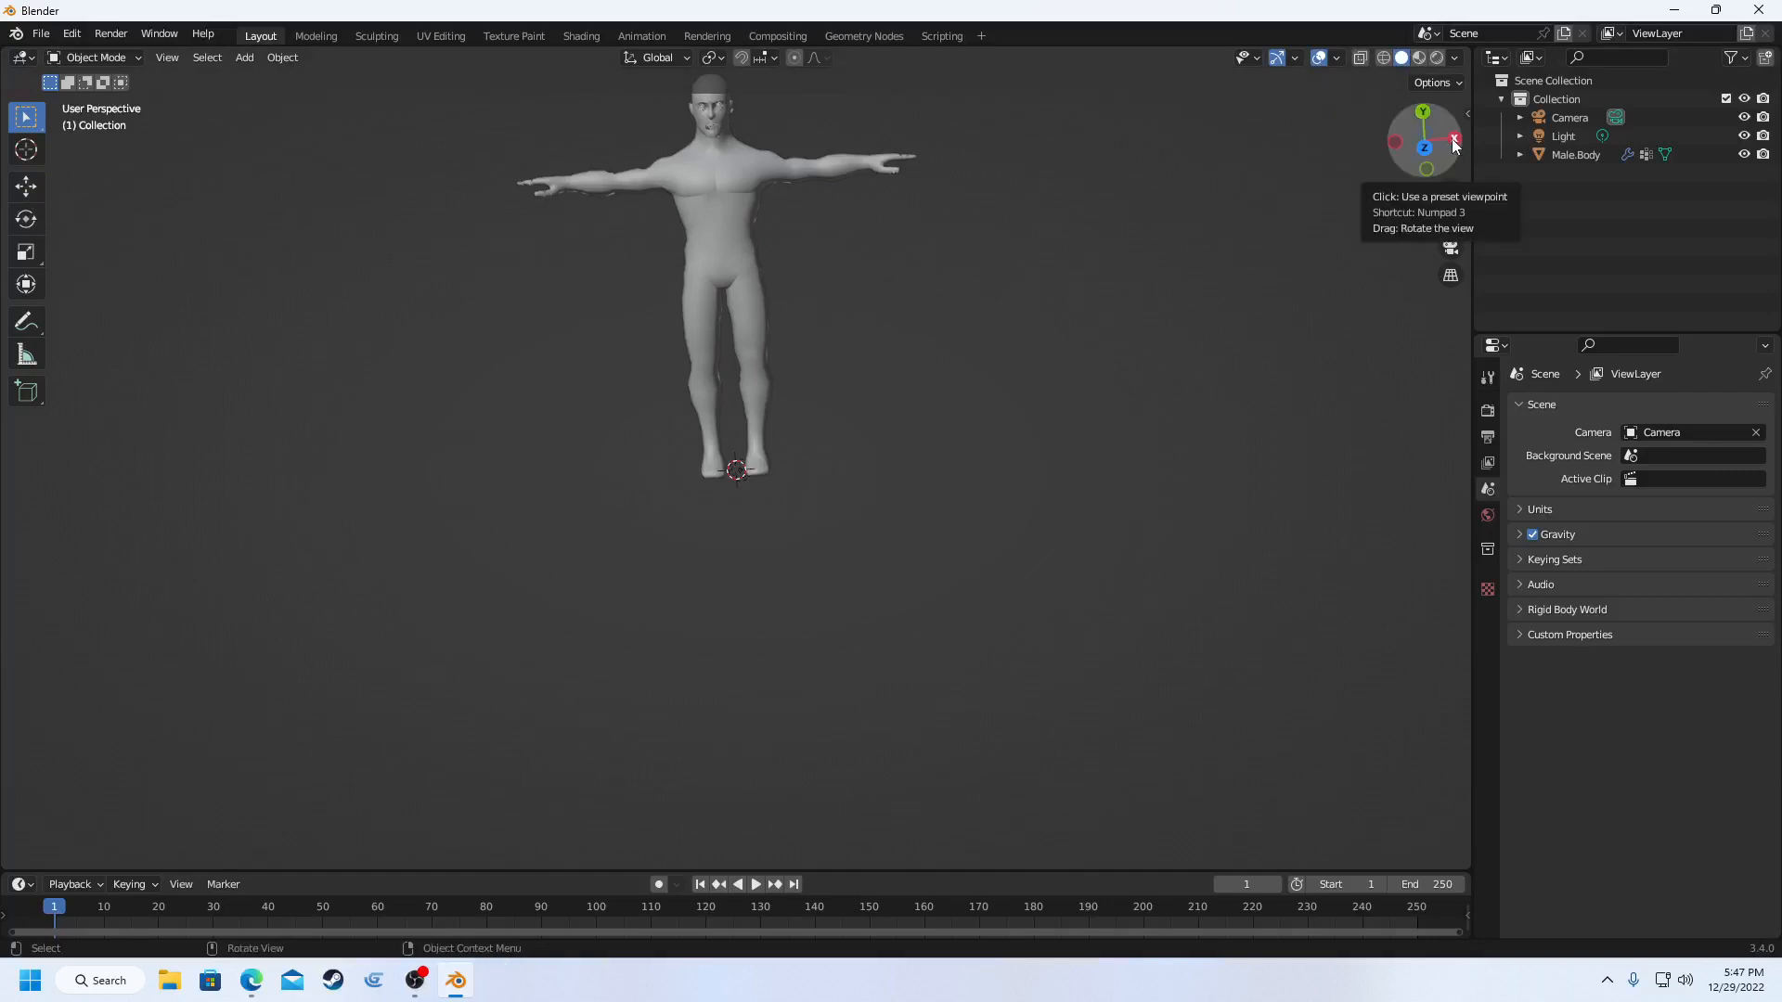
left_click_drag(1454, 144, 1456, 145)
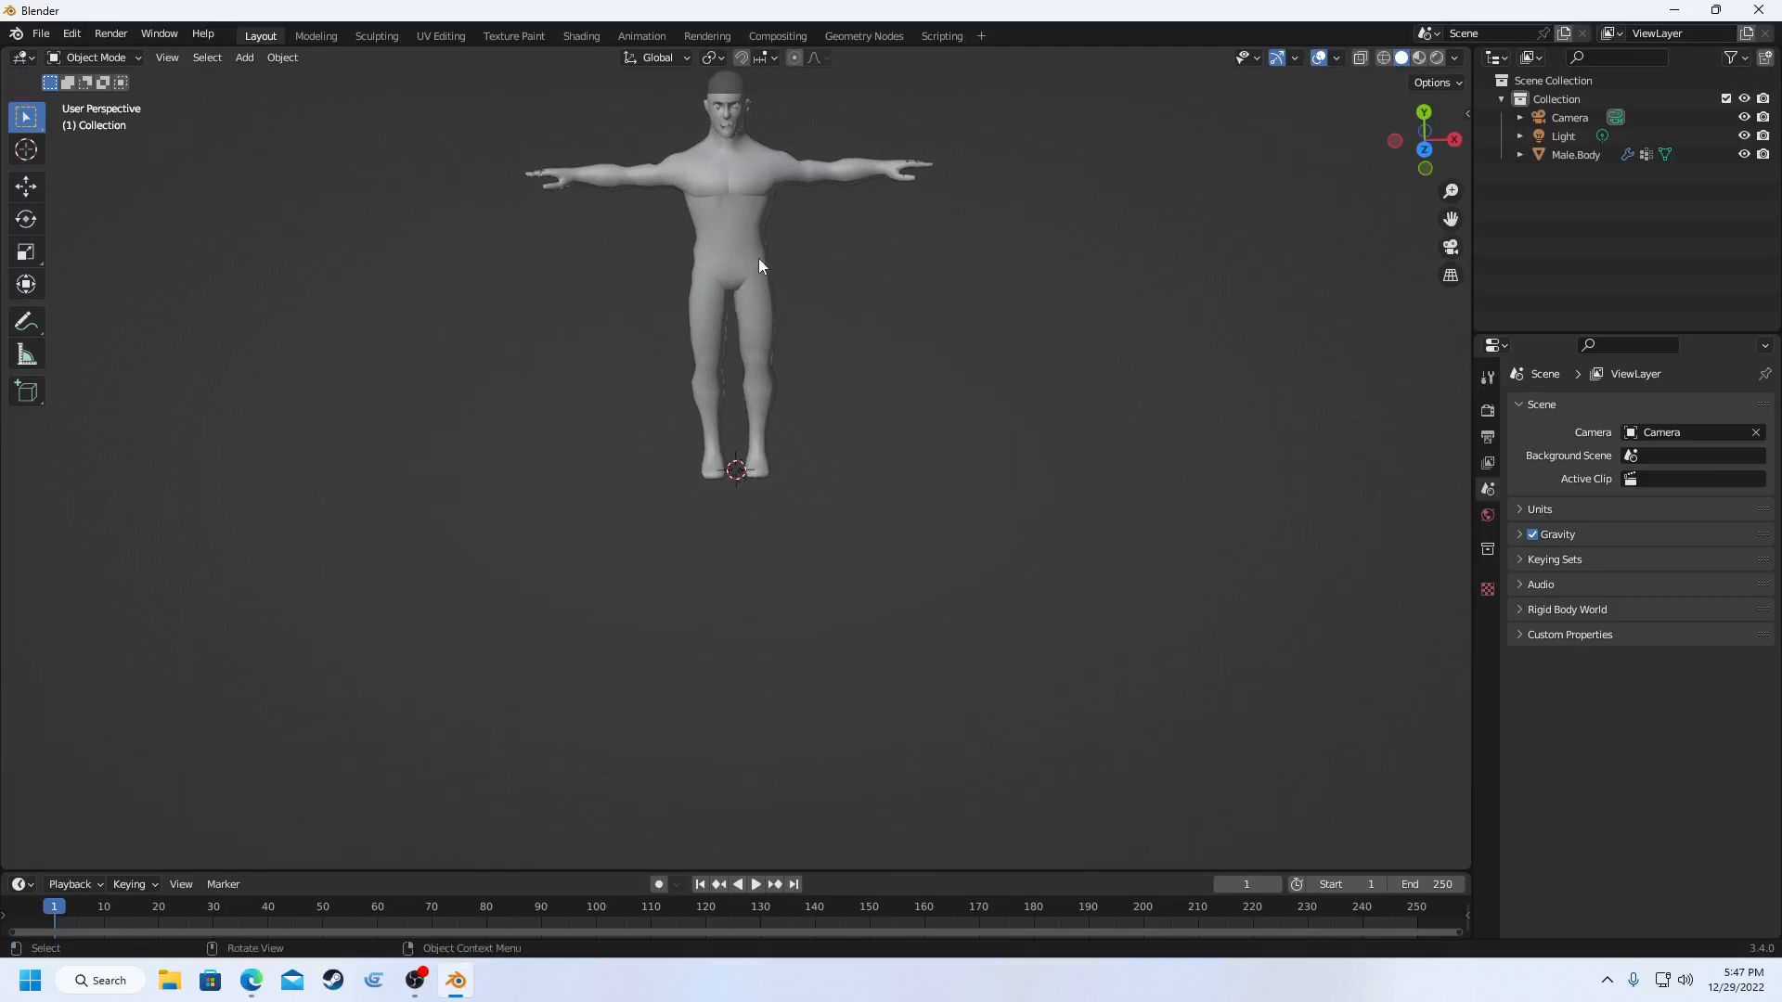
left_click(1561, 138)
key("Delete")
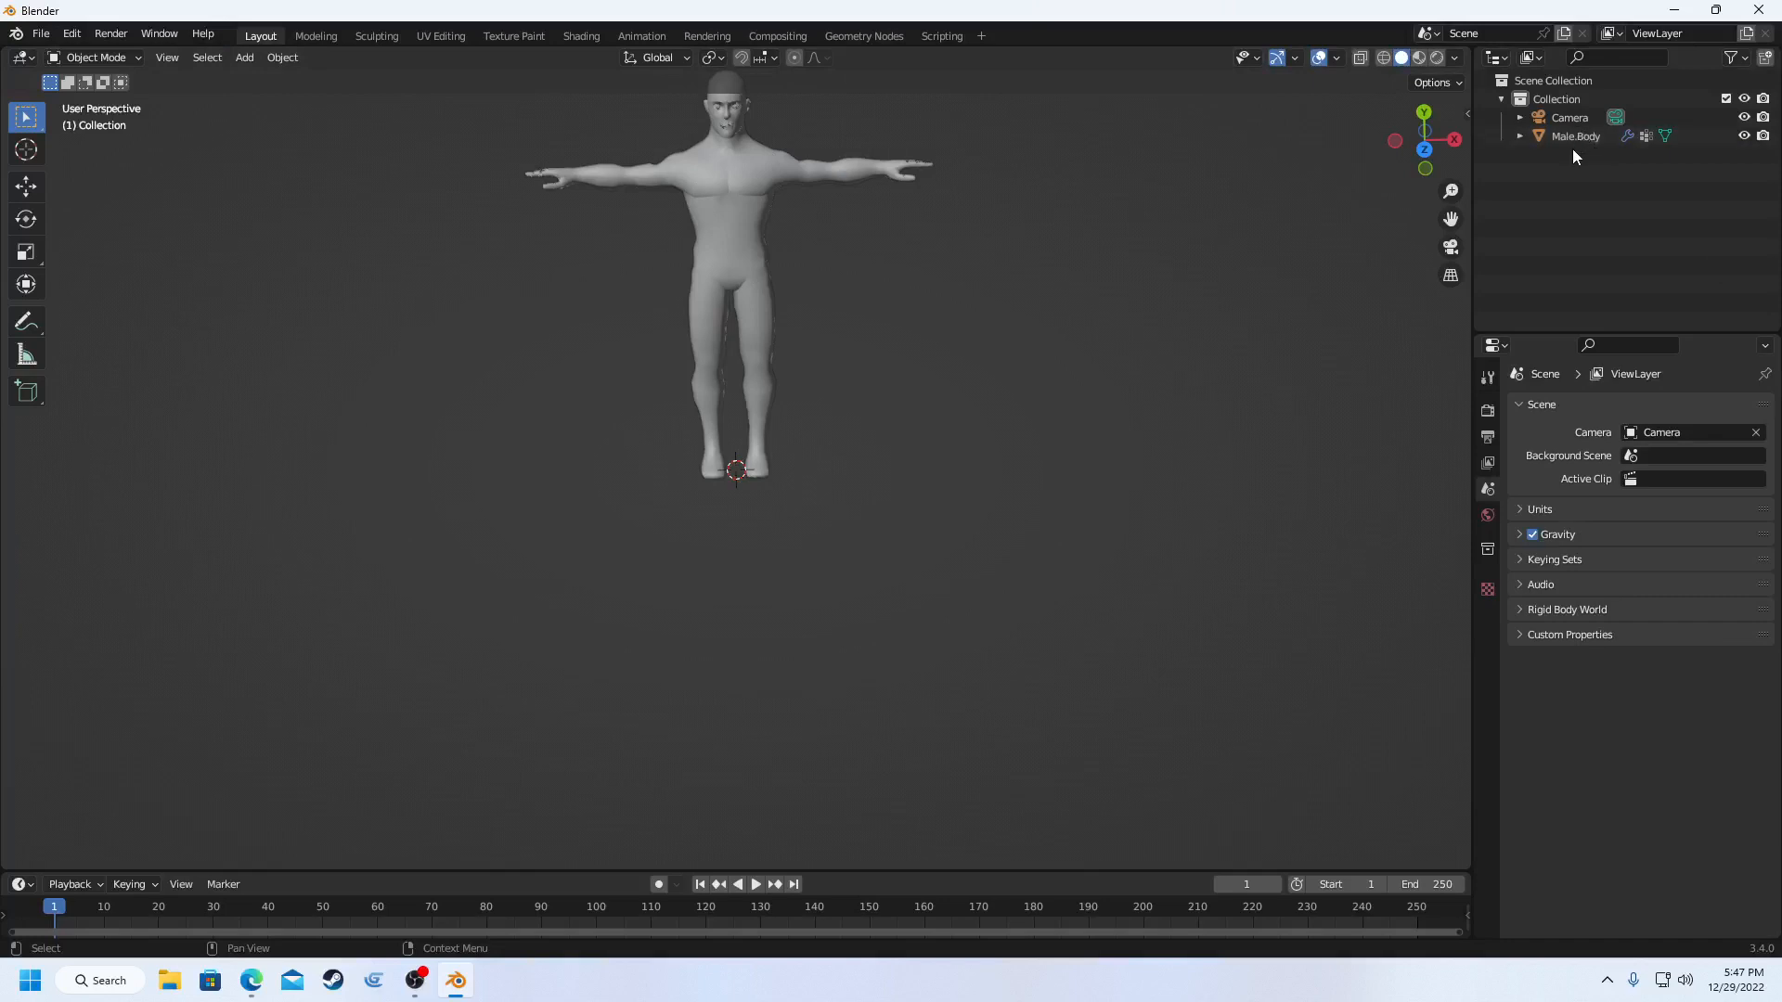
left_click(1566, 117)
key("Delete")
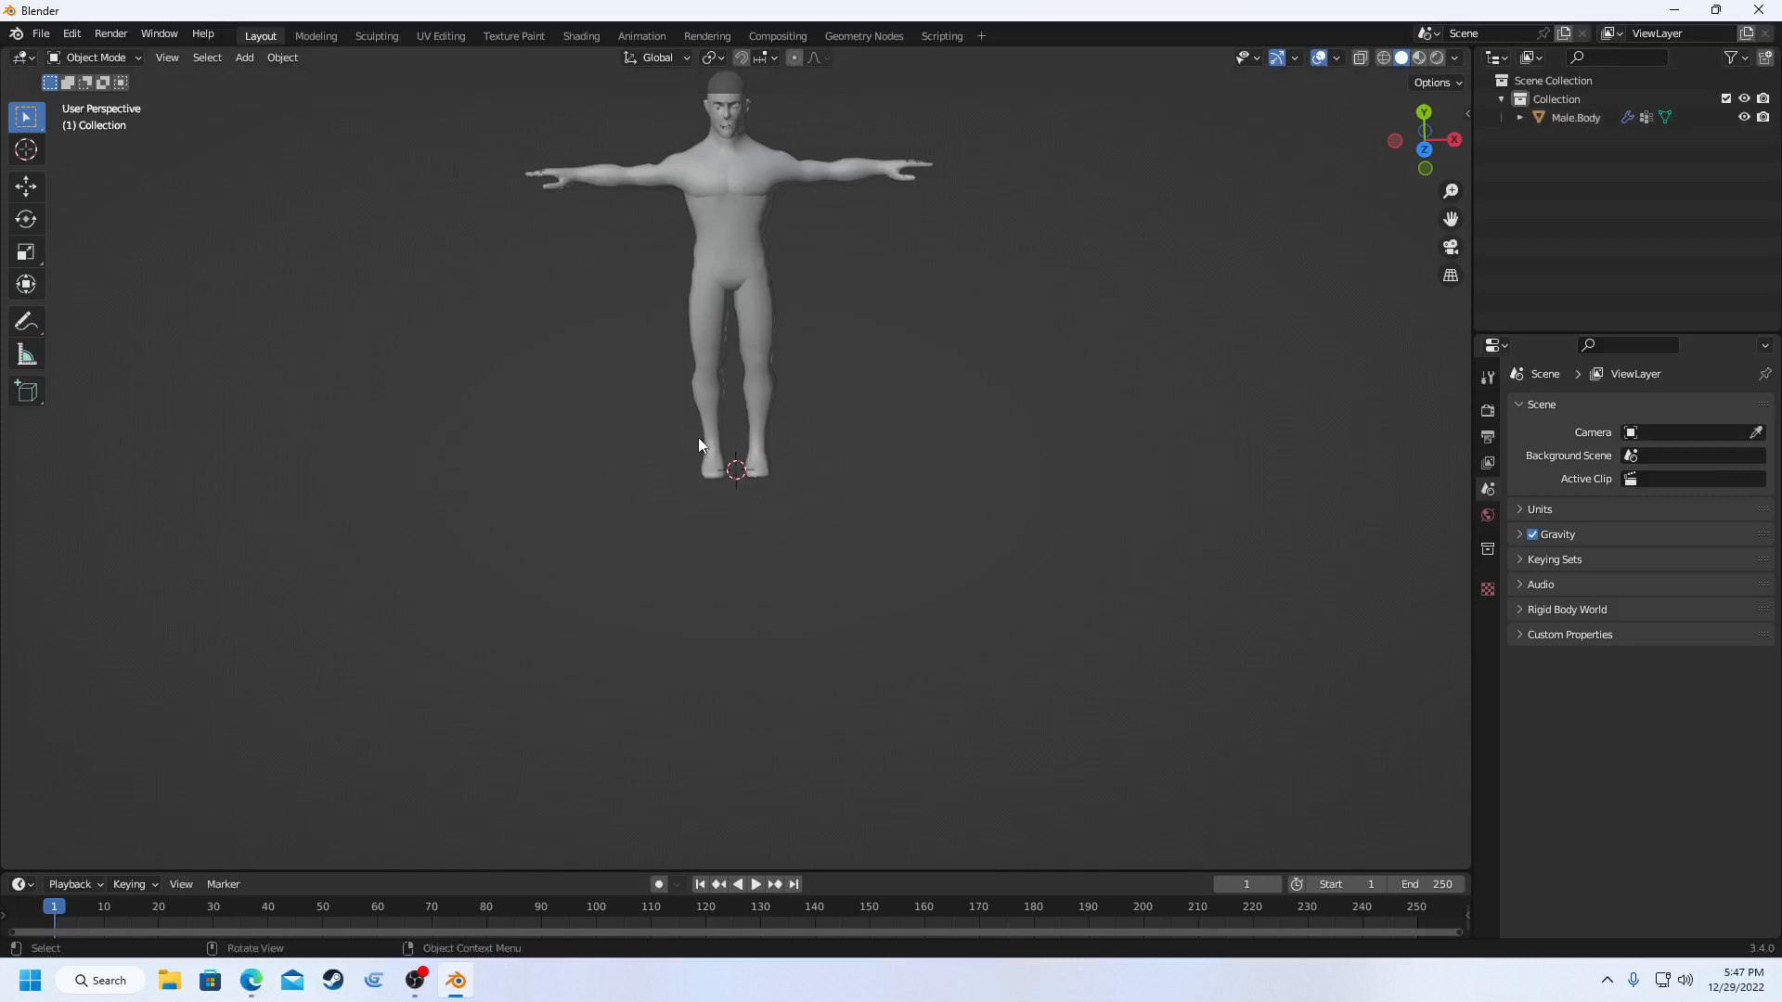
- Select the male body and examine it from the right side, front and top, ending with a perspective close-up of the upper body
left_click(720, 425)
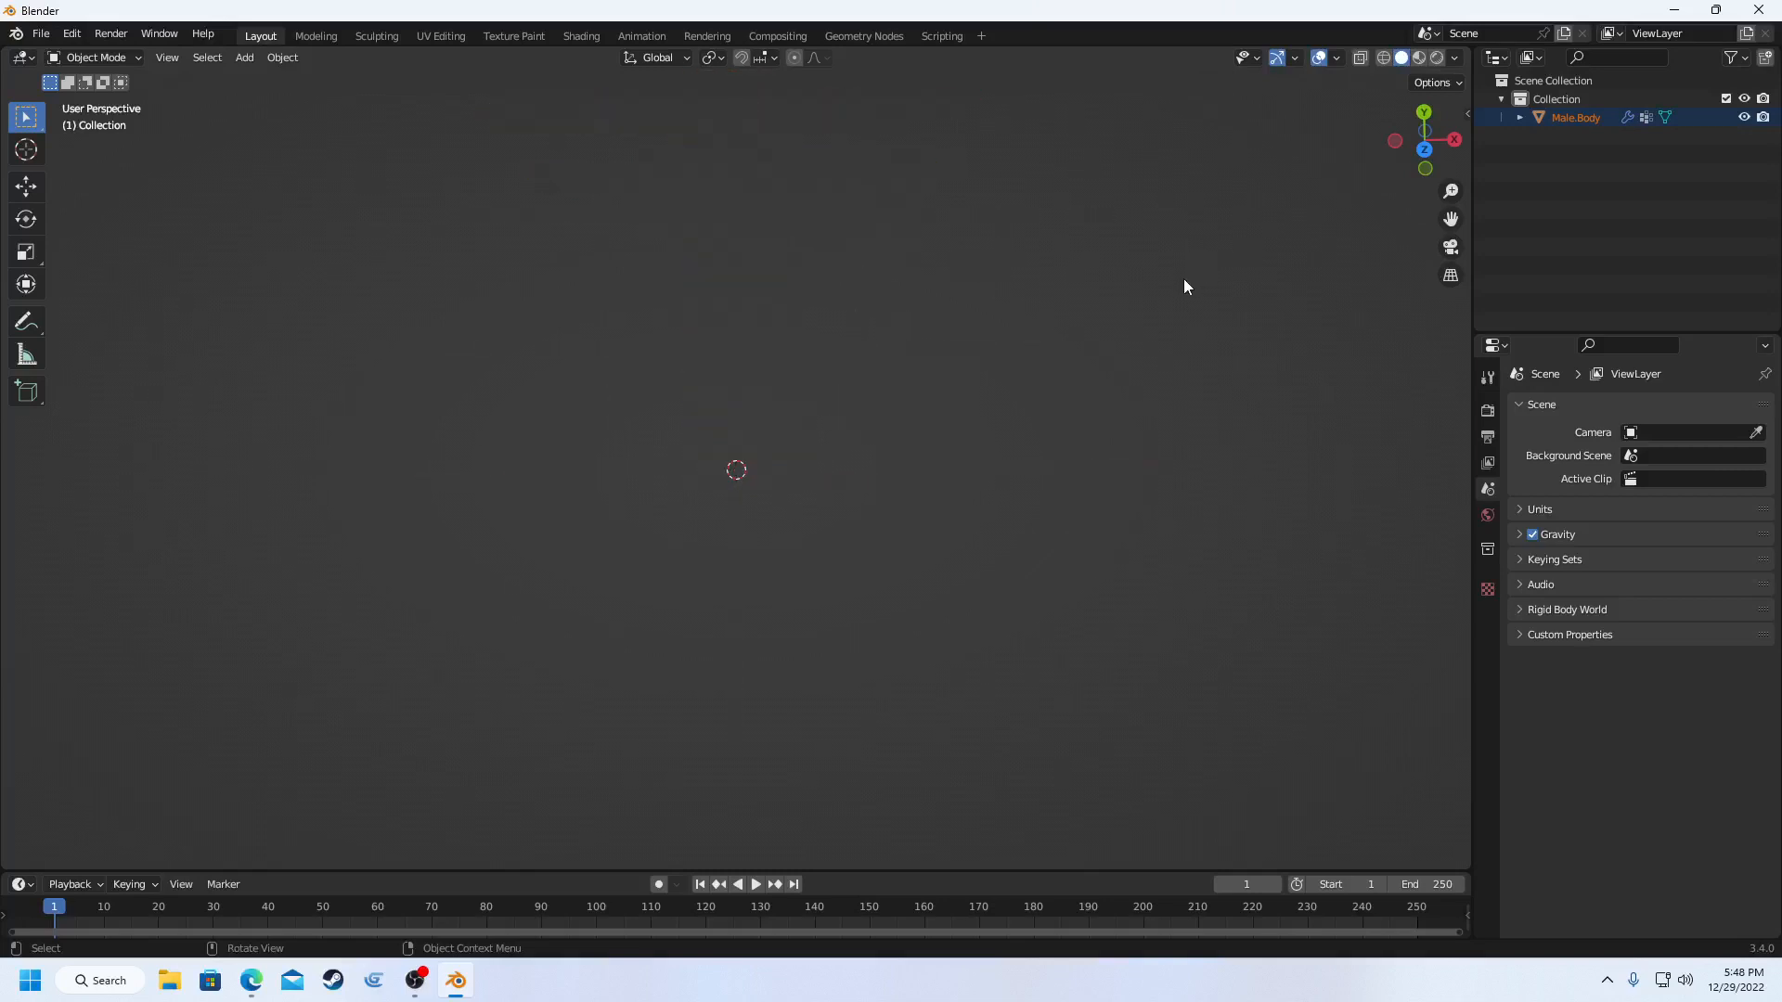
key("ctrl+z")
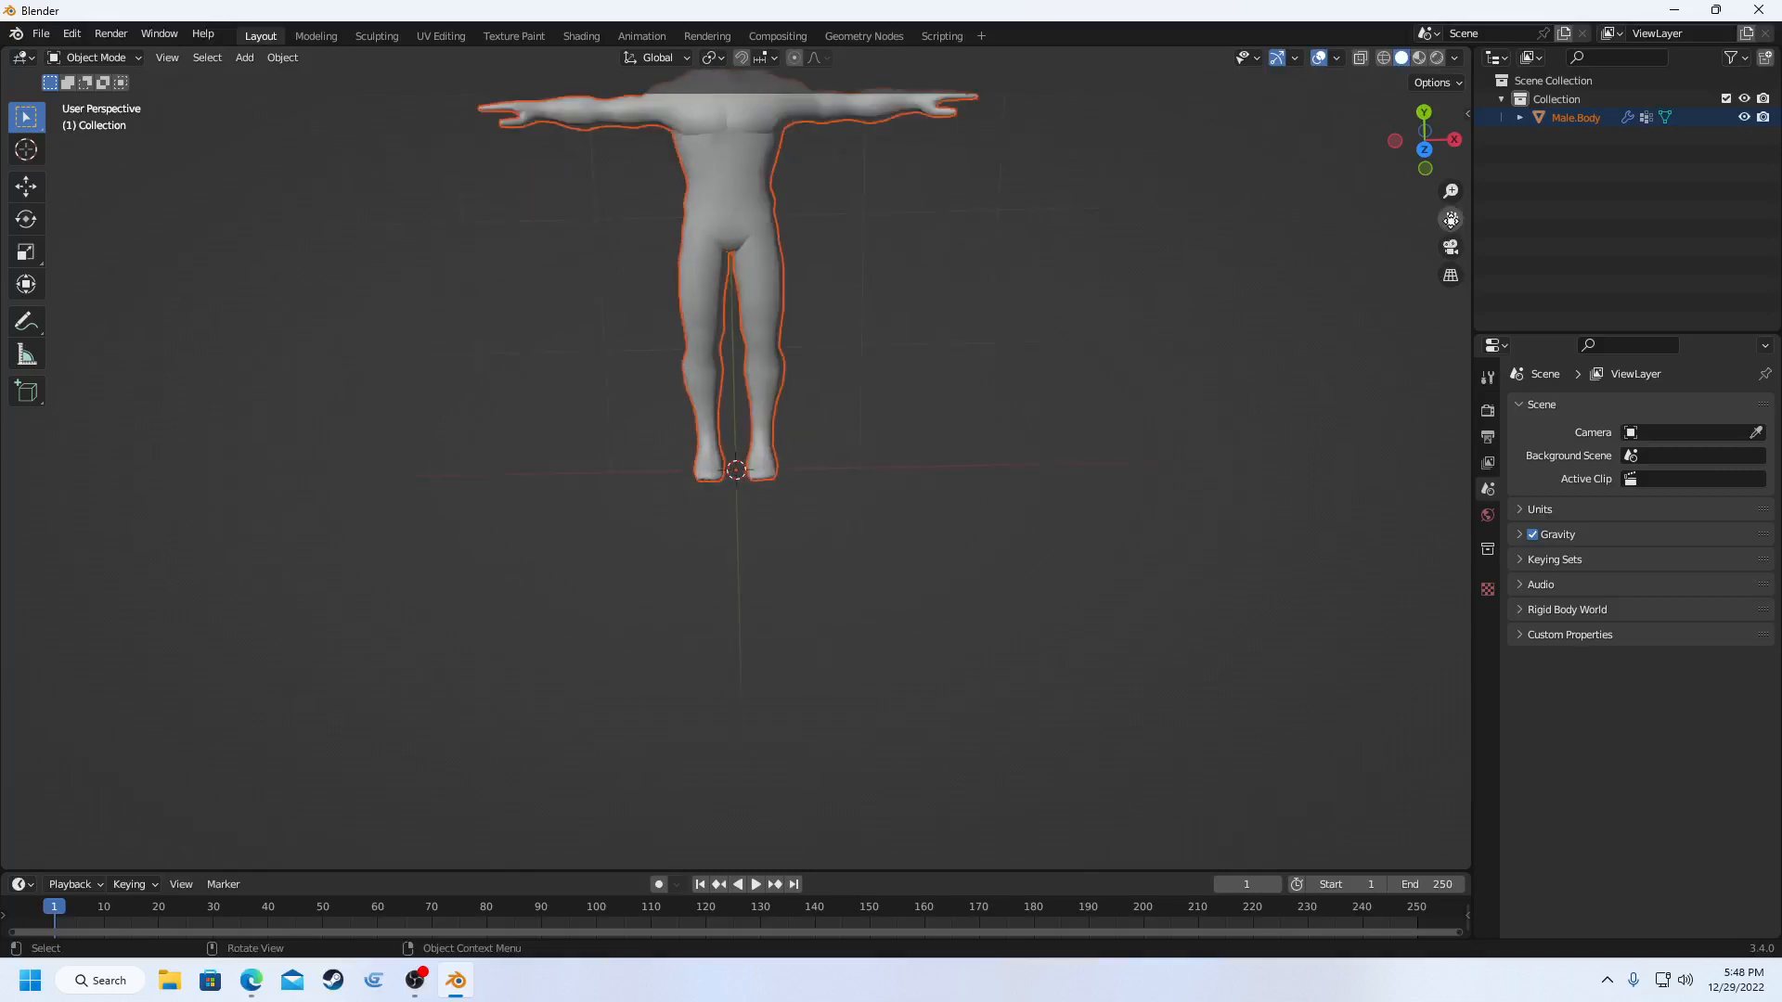
mouse_move(1450, 219)
left_mouse_down()
mouse_move(1494, 438)
mouse_move(1429, 232)
left_mouse_up()
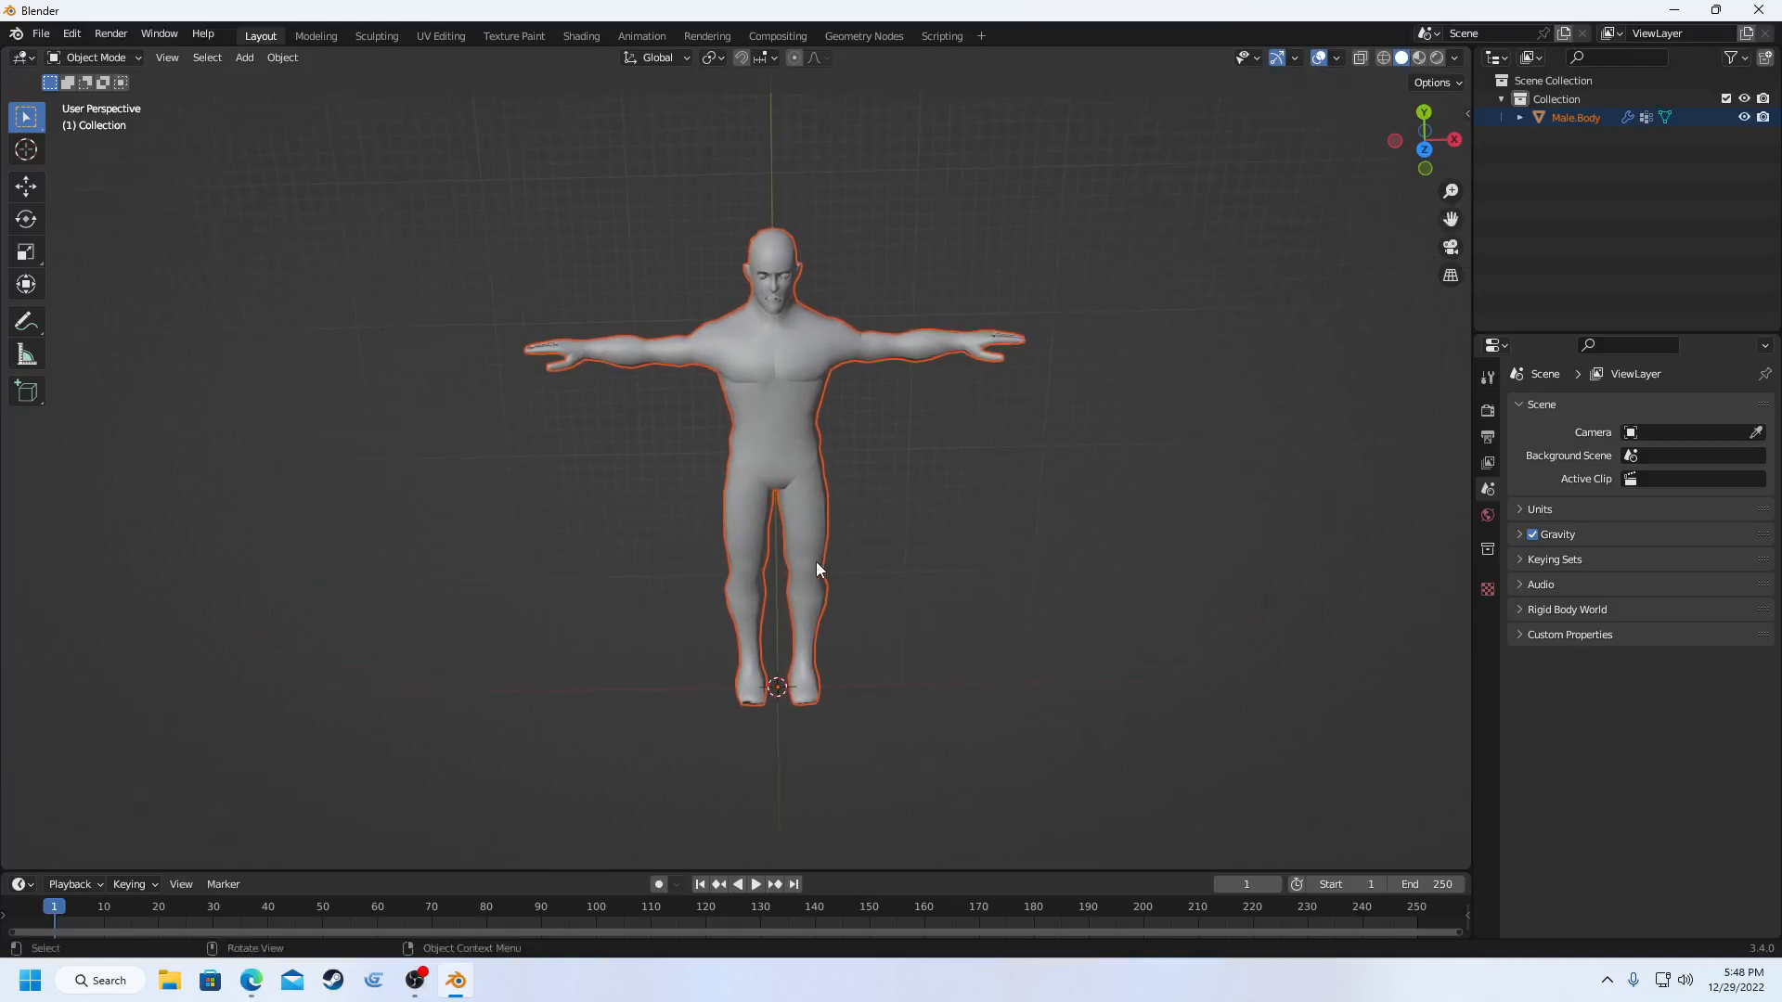
scroll(761, 455, "up", 3)
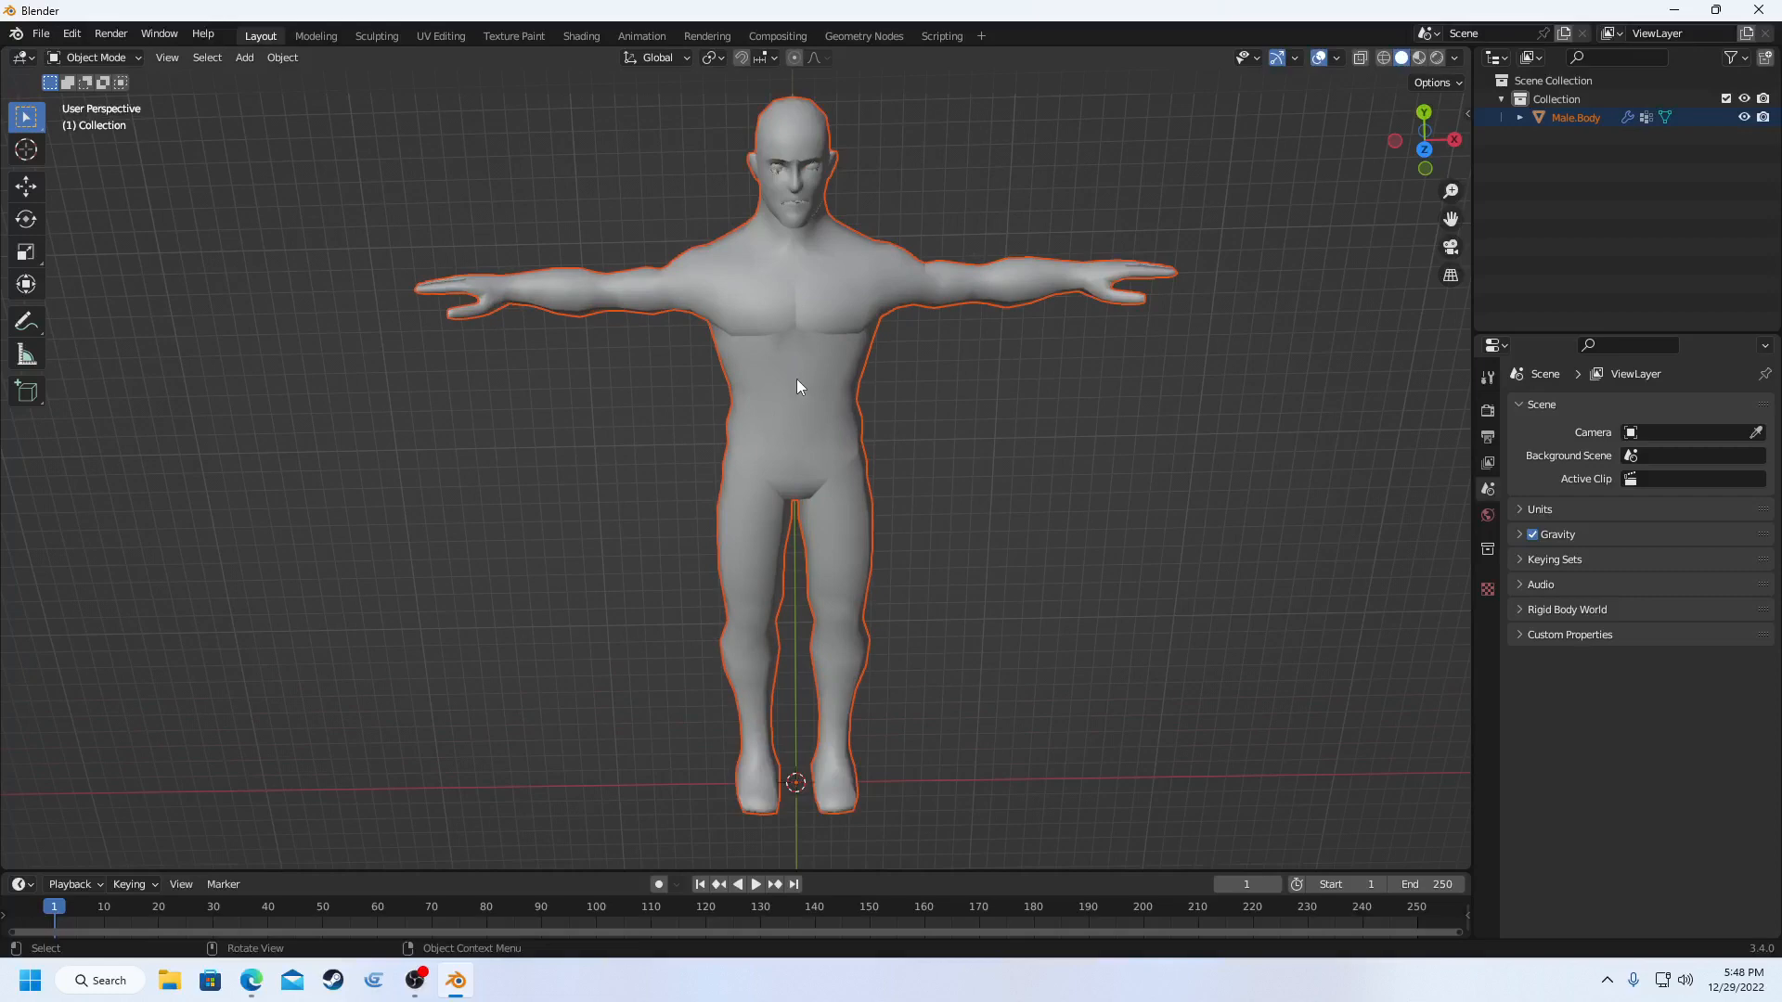
mouse_move(821, 380)
middle_mouse_down()
mouse_move(872, 395)
mouse_move(783, 356)
mouse_move(824, 375)
middle_mouse_up()
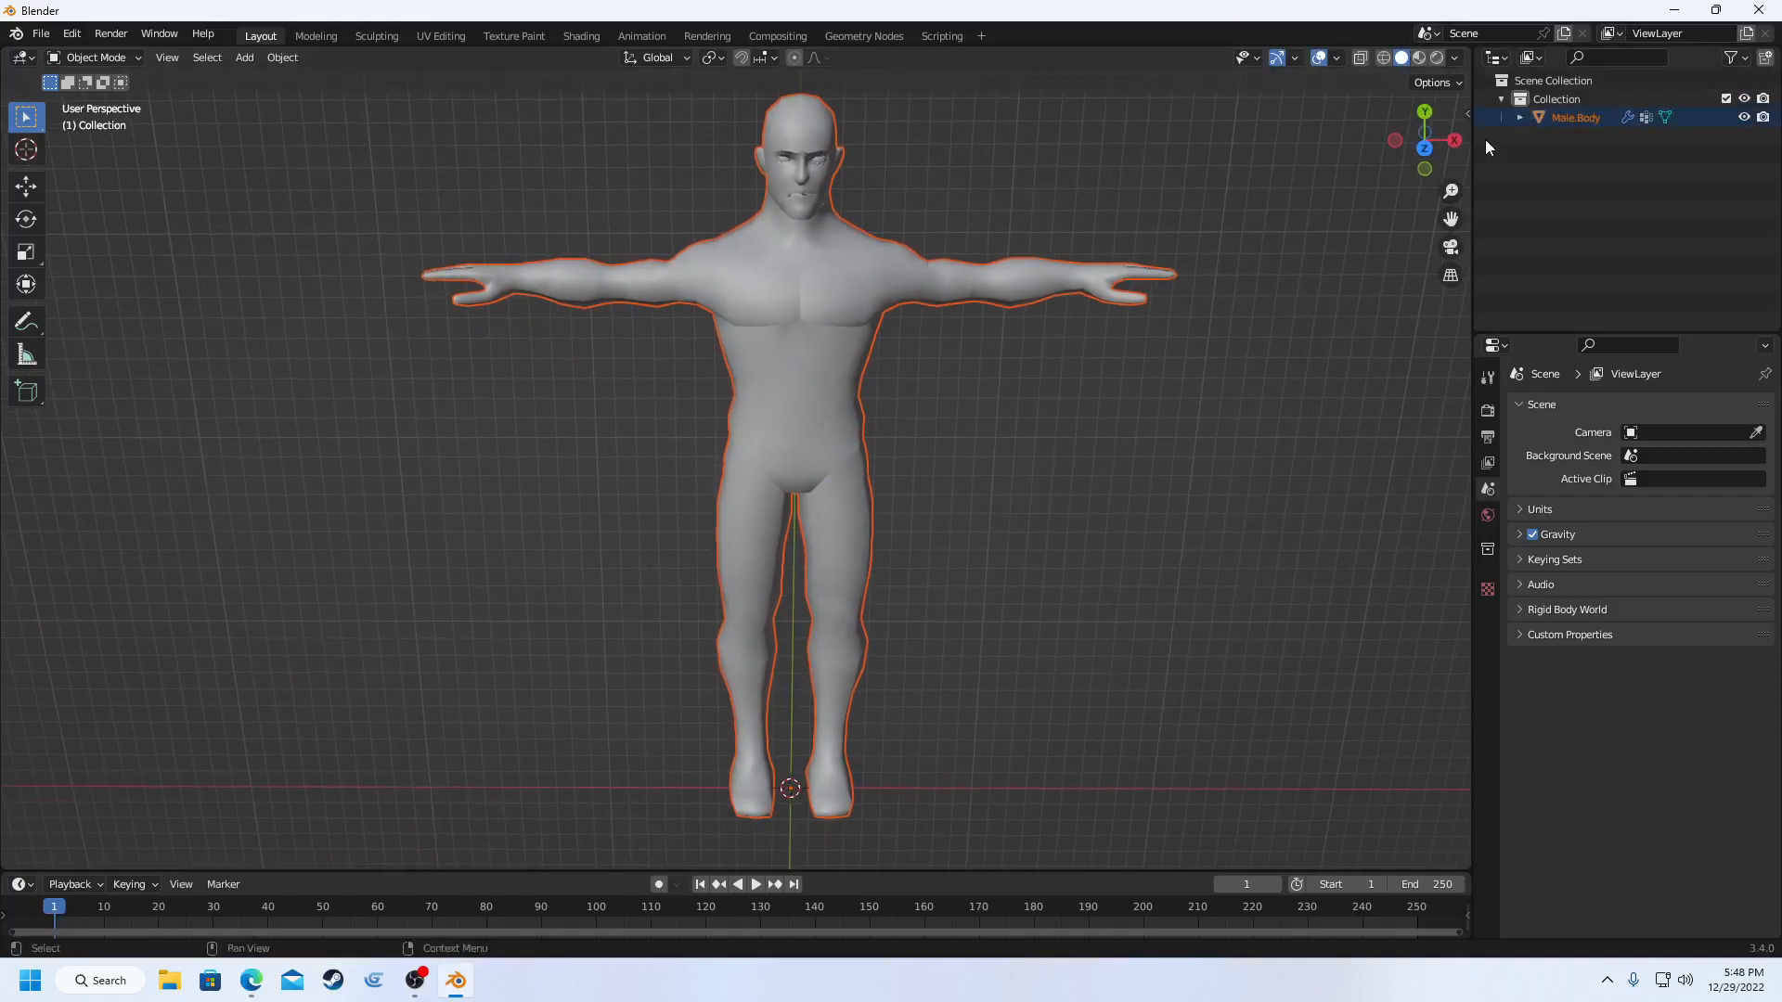
left_click(1454, 140)
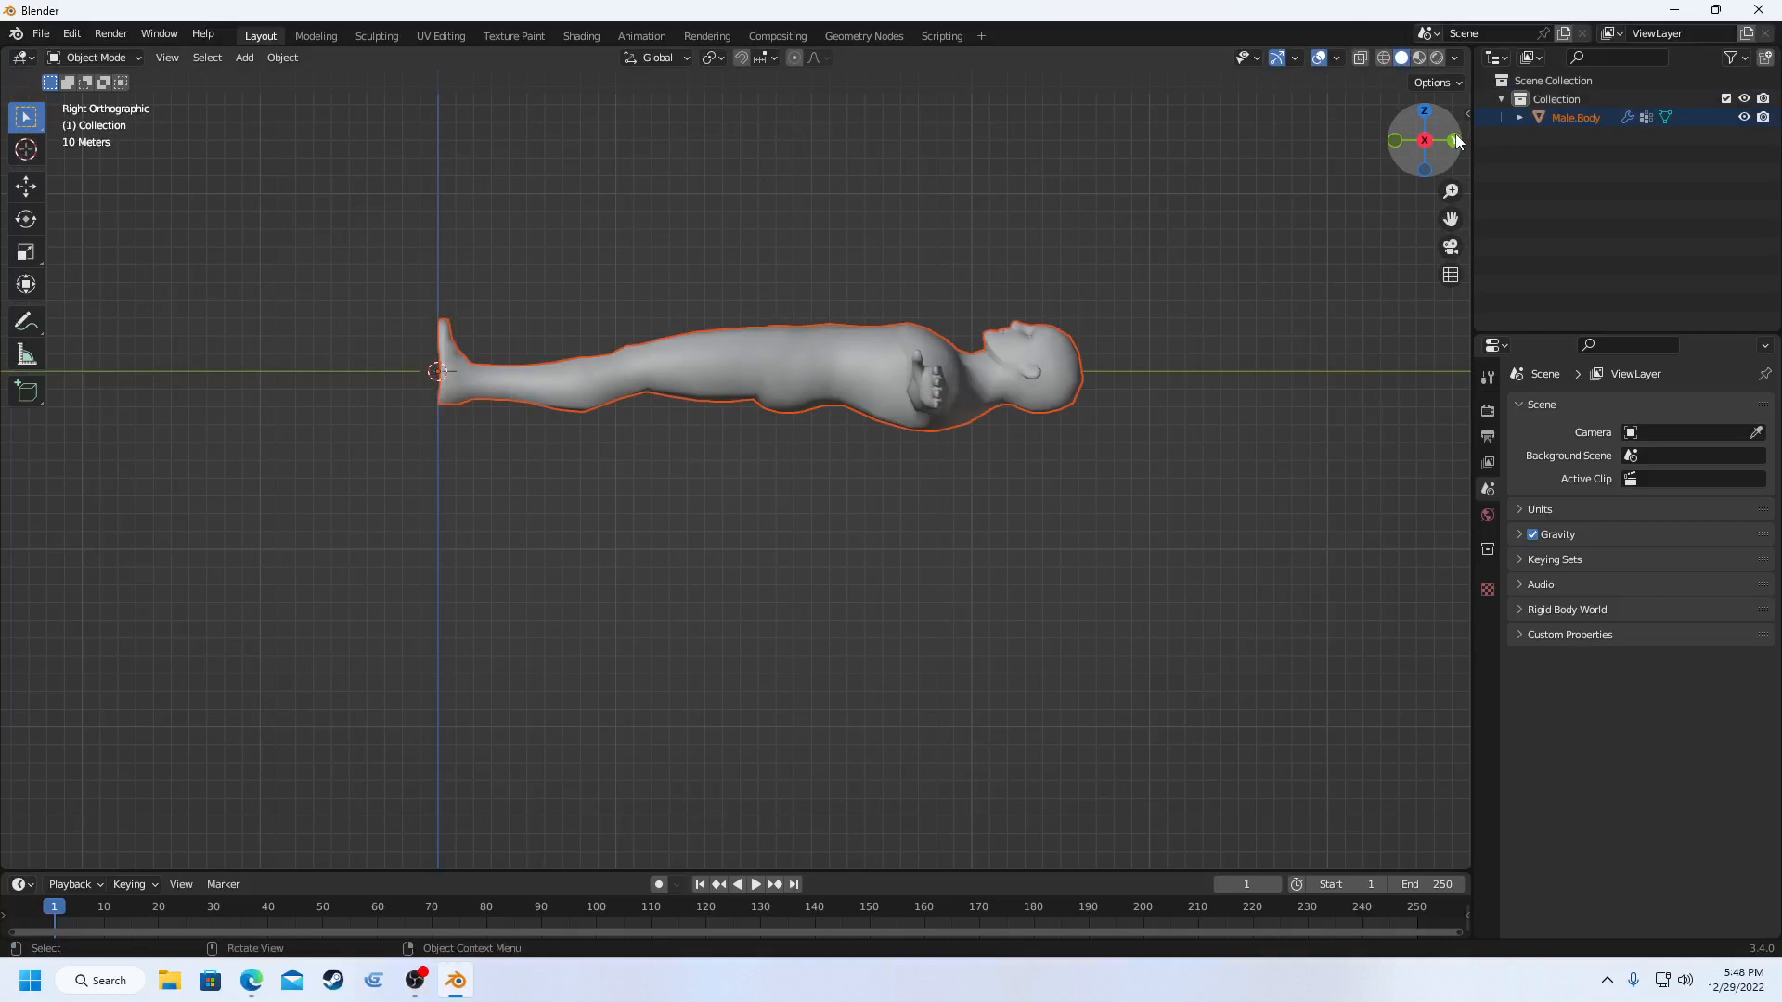
left_click(1401, 140)
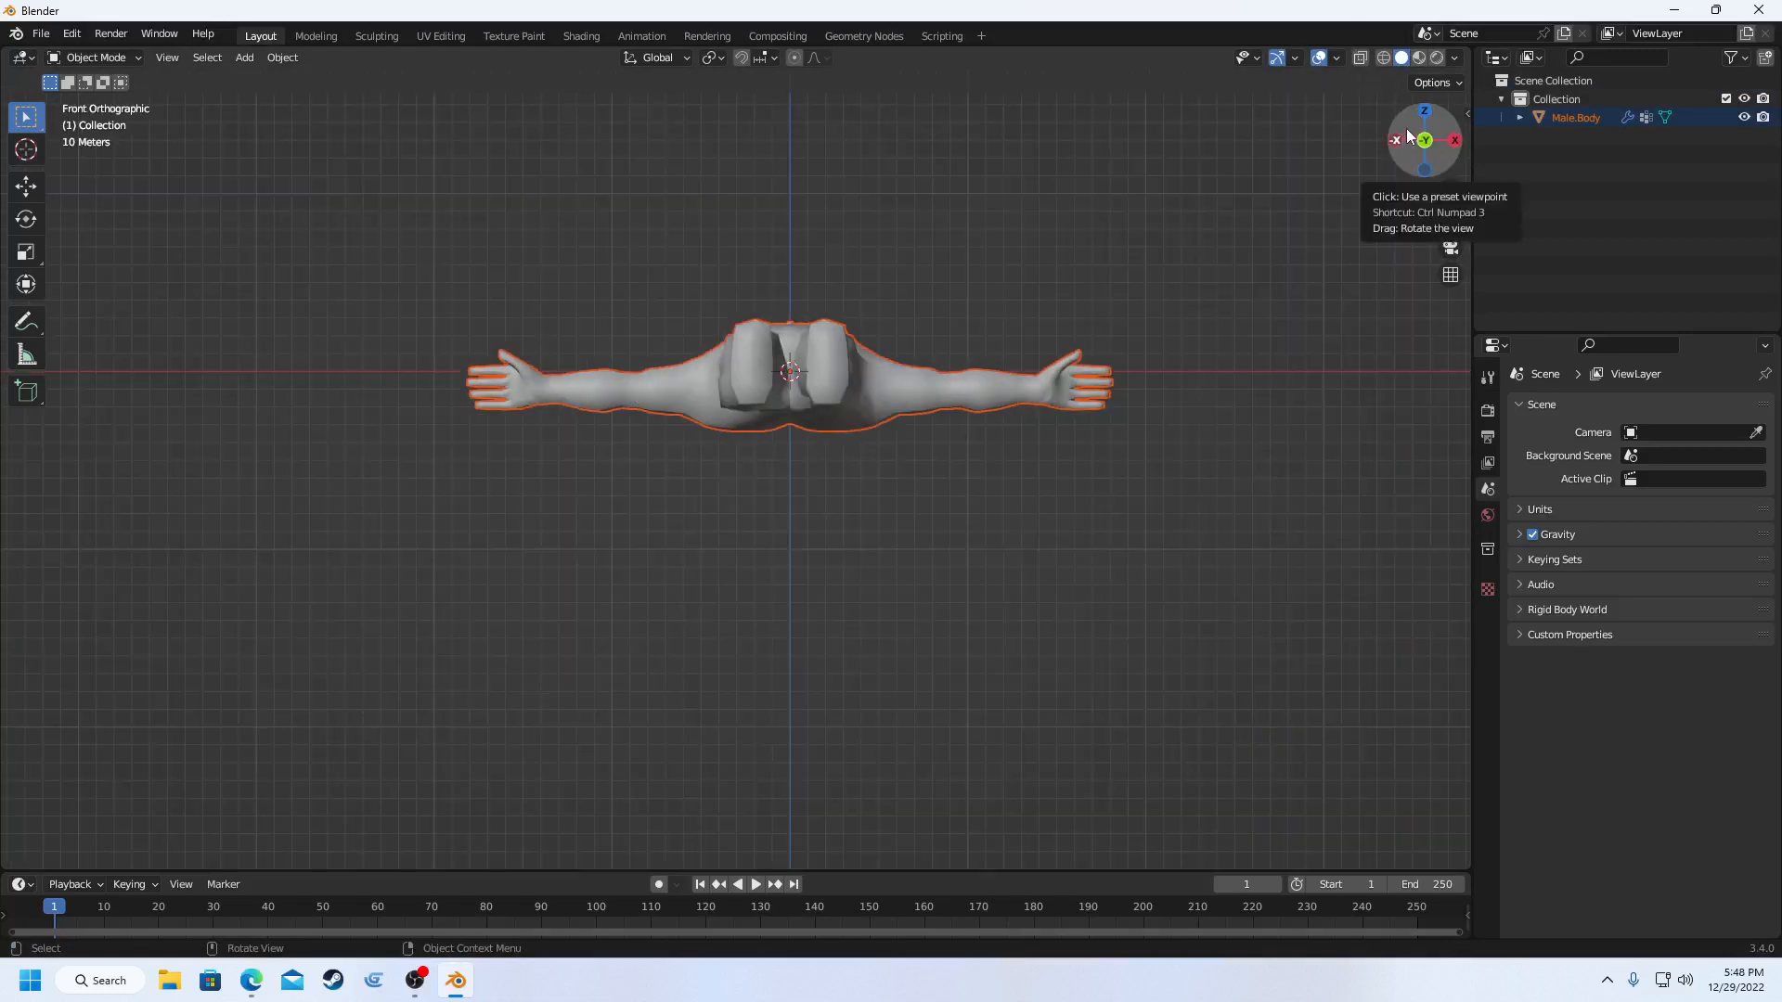
left_click(1424, 111)
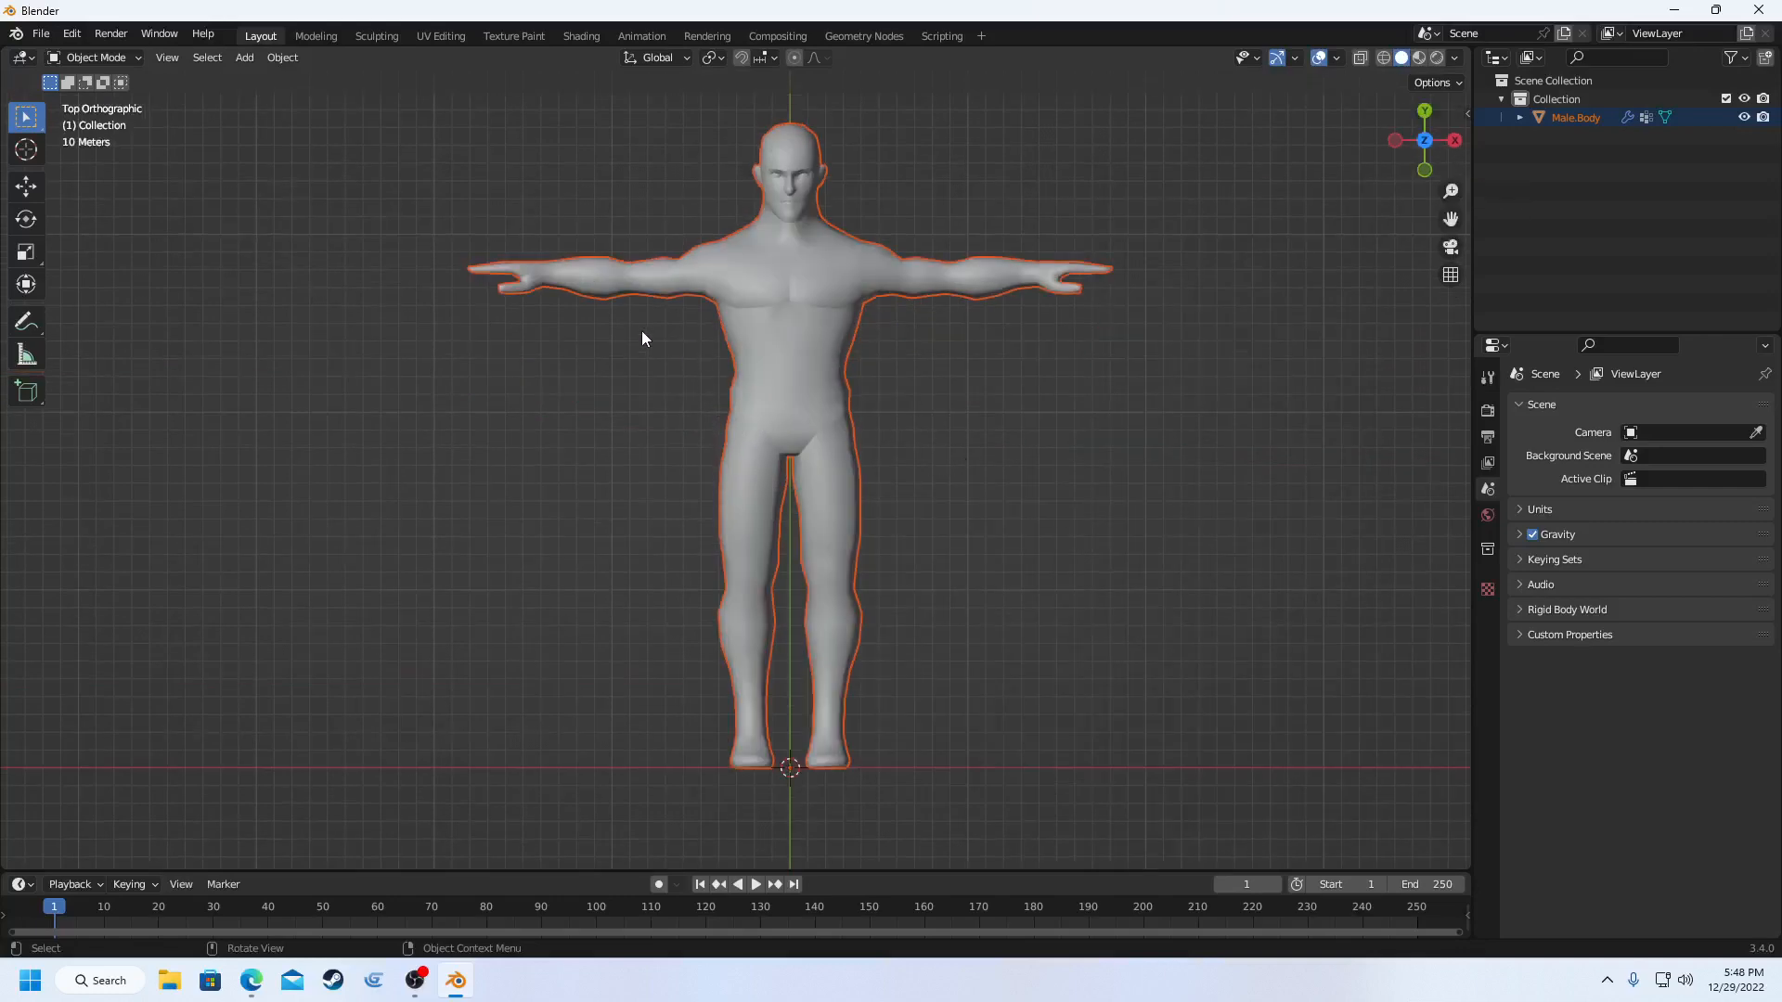
key("KP_5")
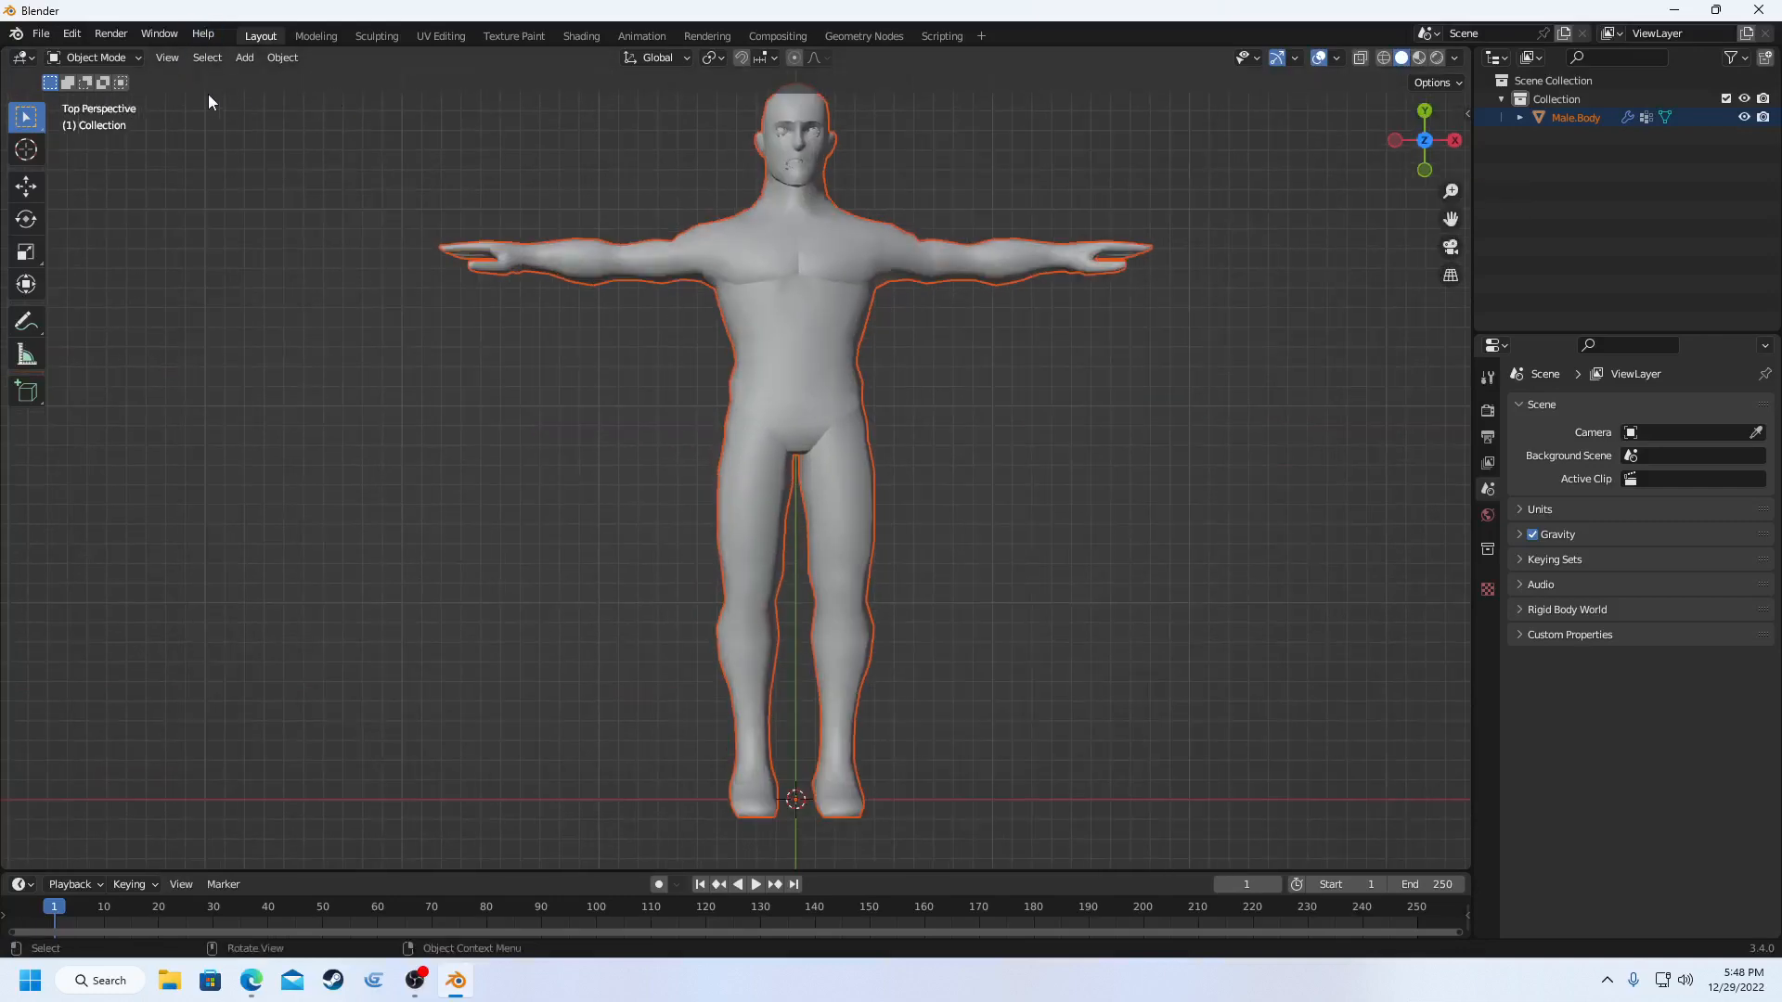
left_click_drag(1451, 219, 1504, 516)
scroll(894, 395, "up", 4)
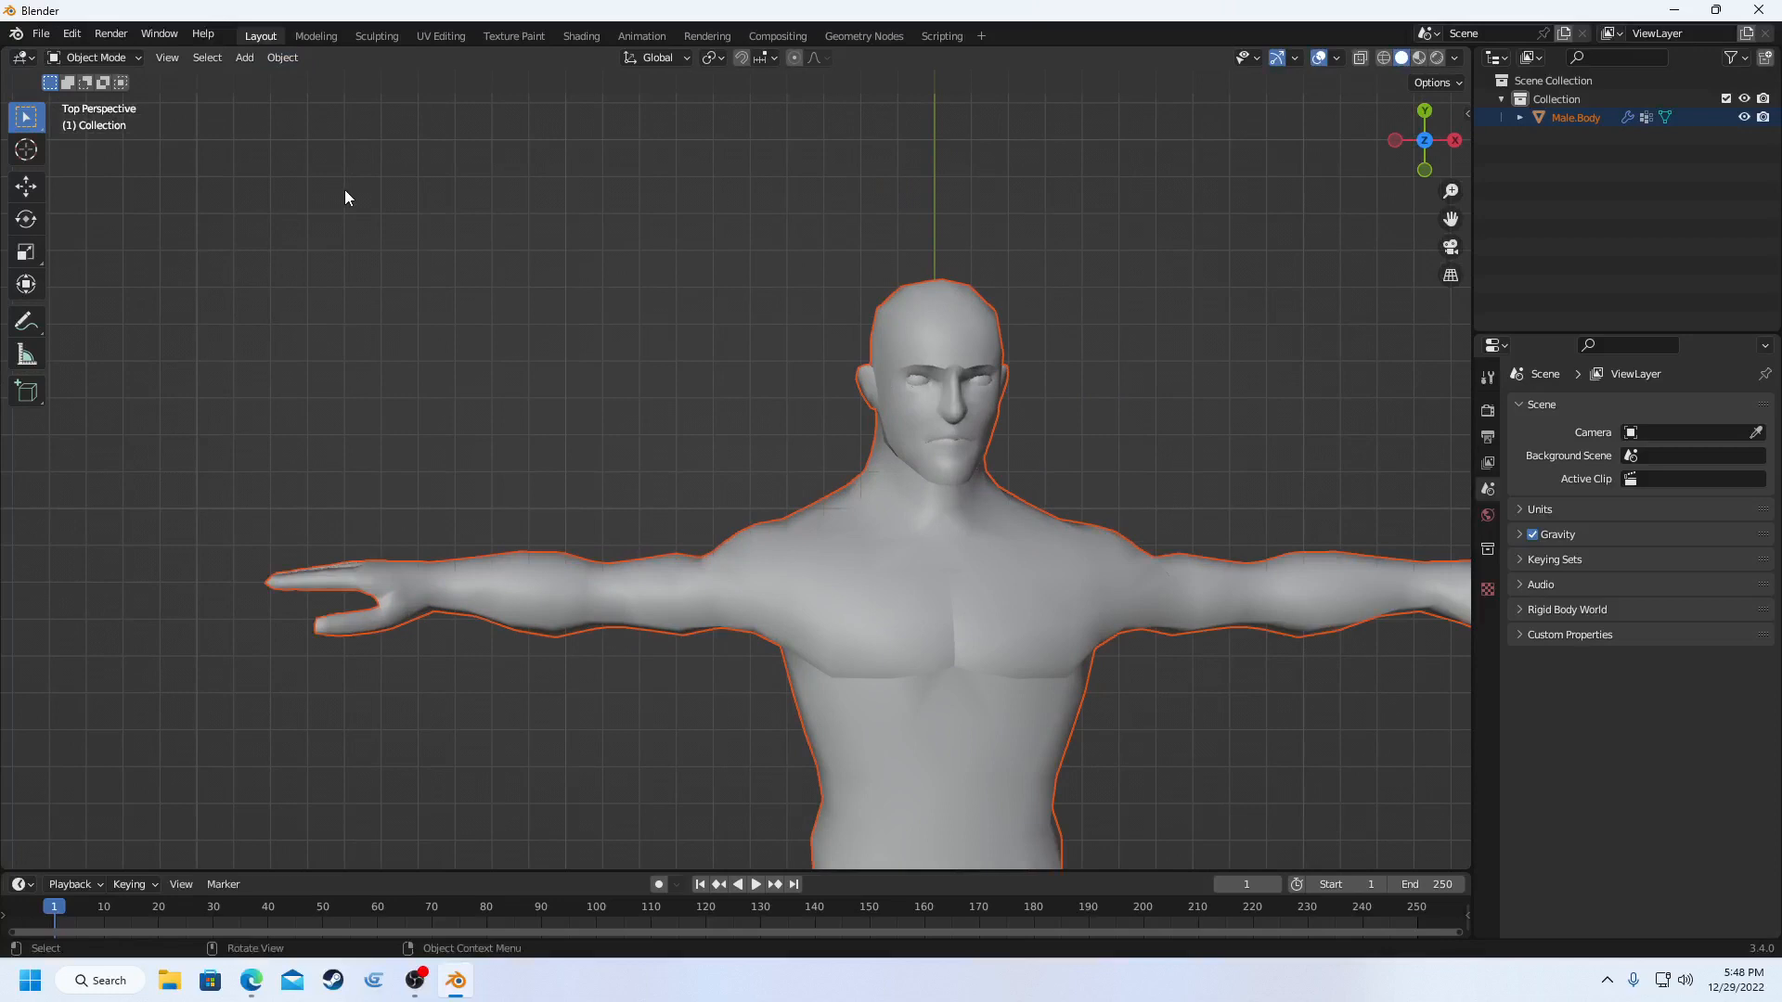
- Switch to the Sculpting workspace and frame the front of the male figure's upper body
left_click(373, 36)
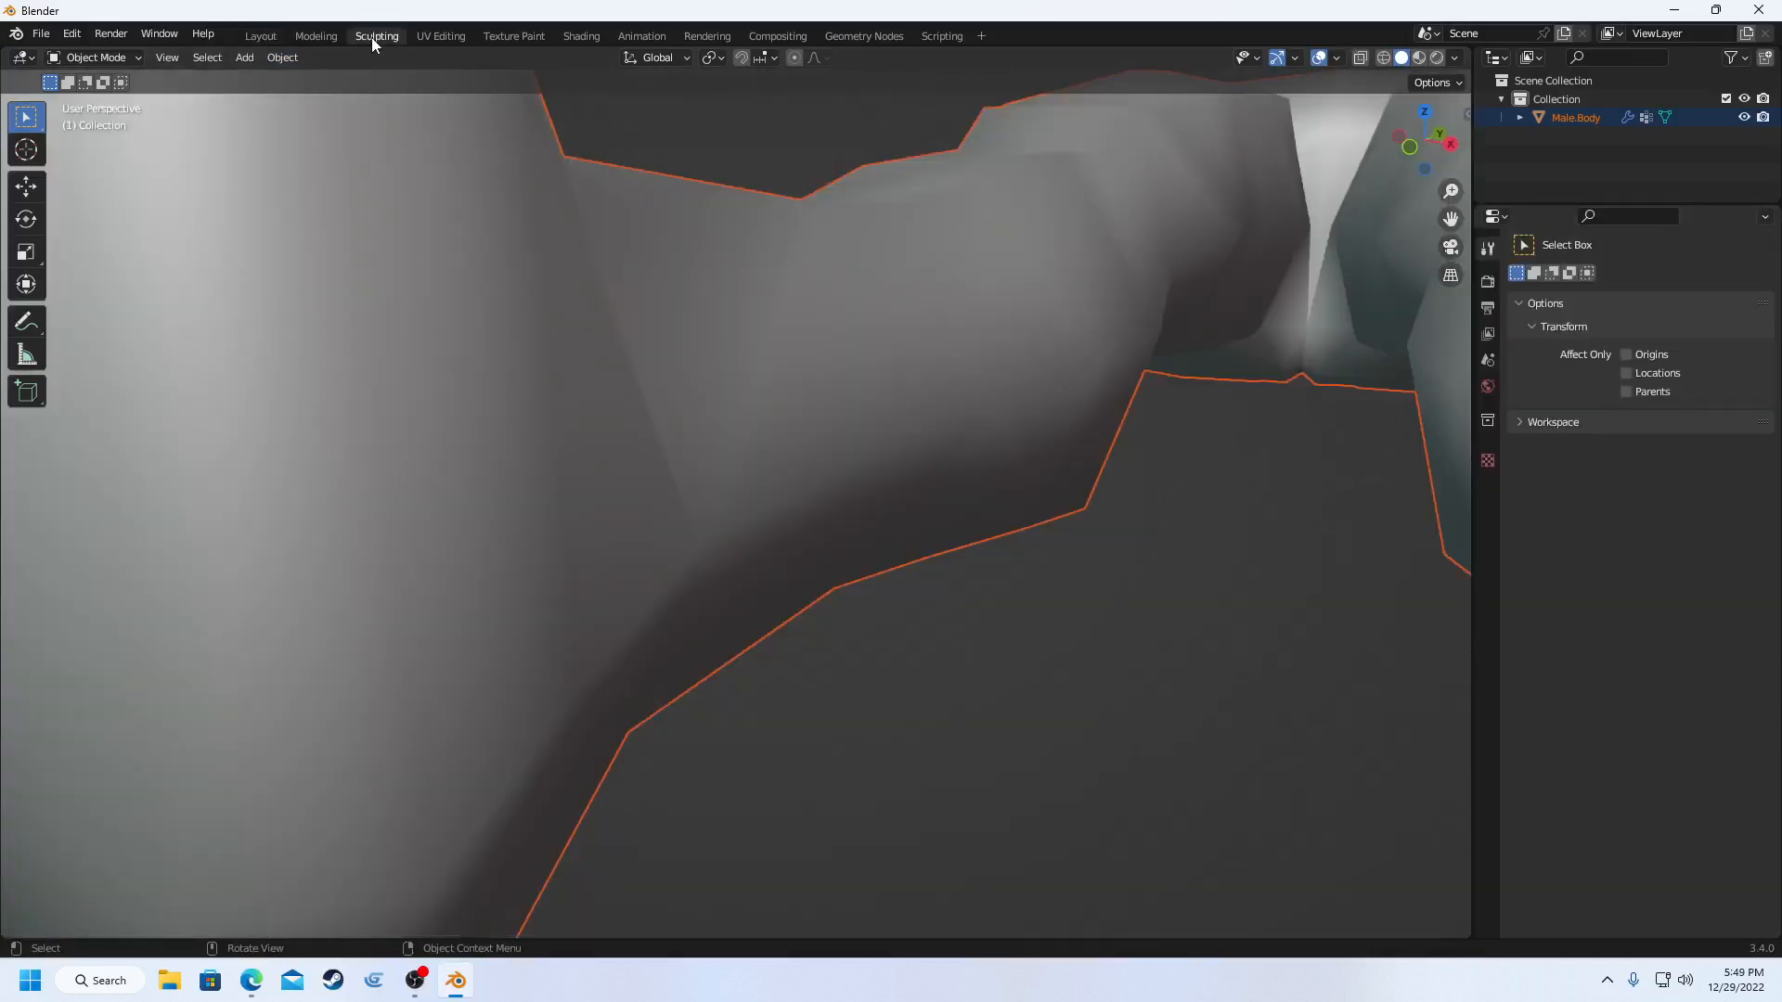
scroll(795, 325, "down", 8)
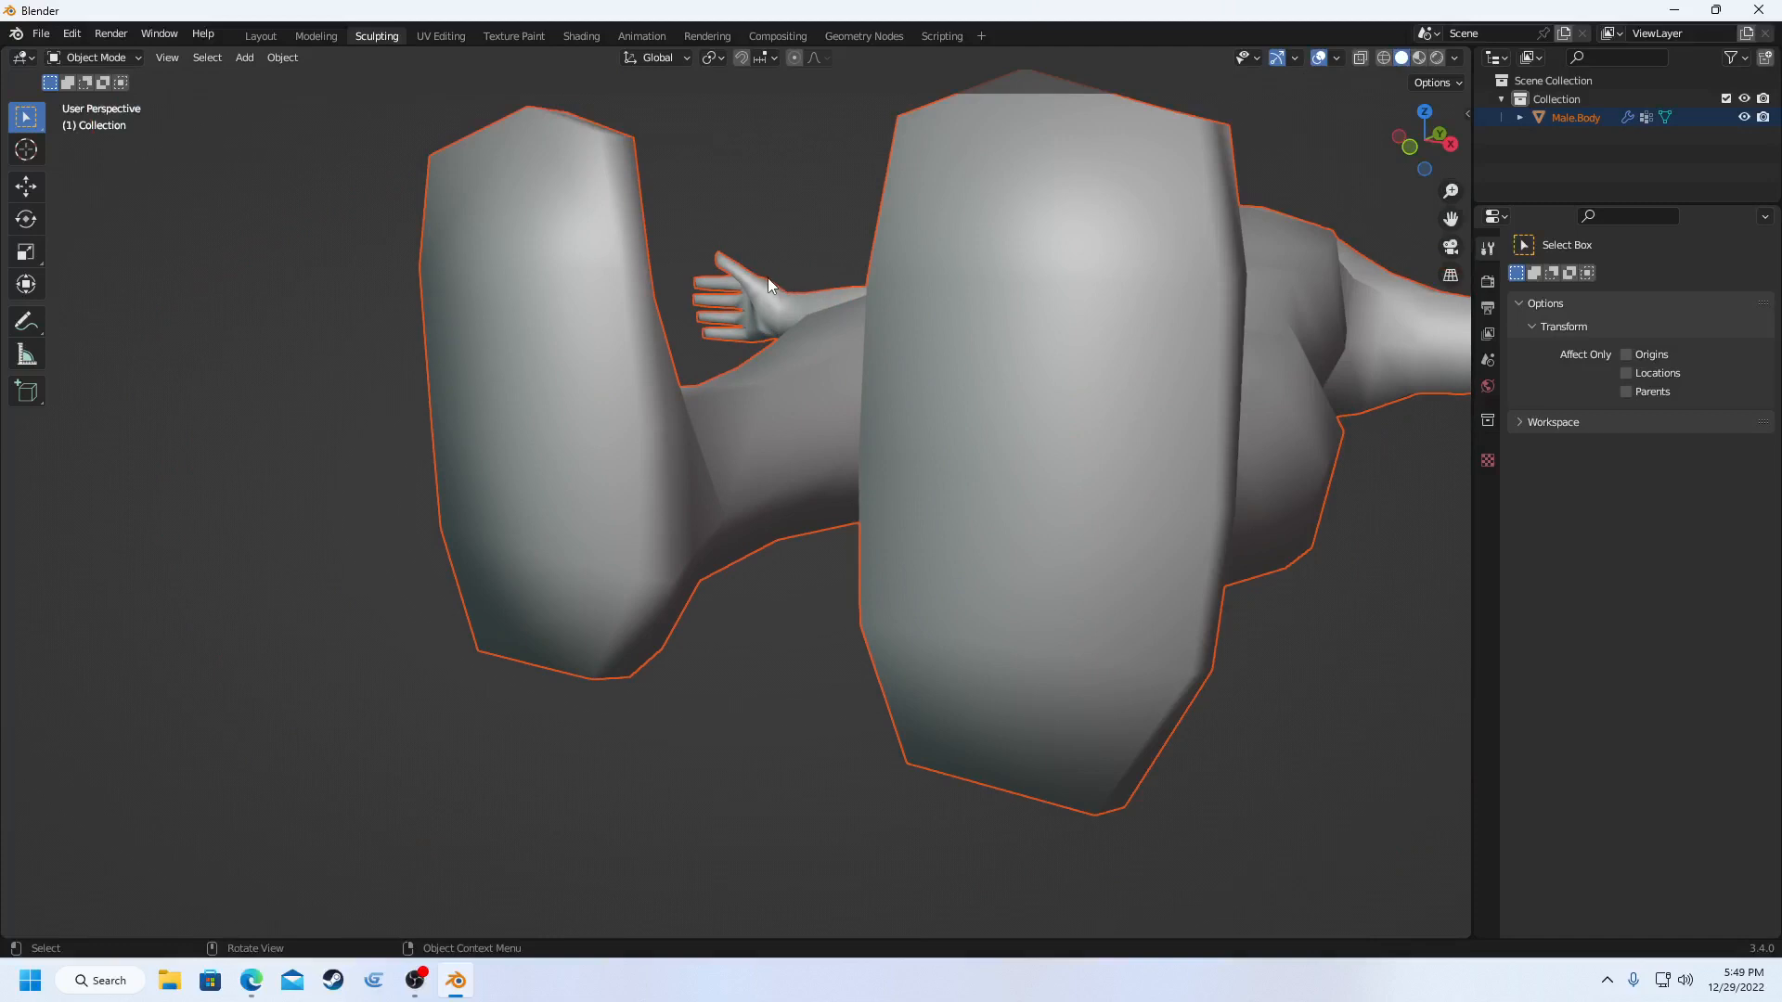
middle_click_drag(767, 276, 833, 484)
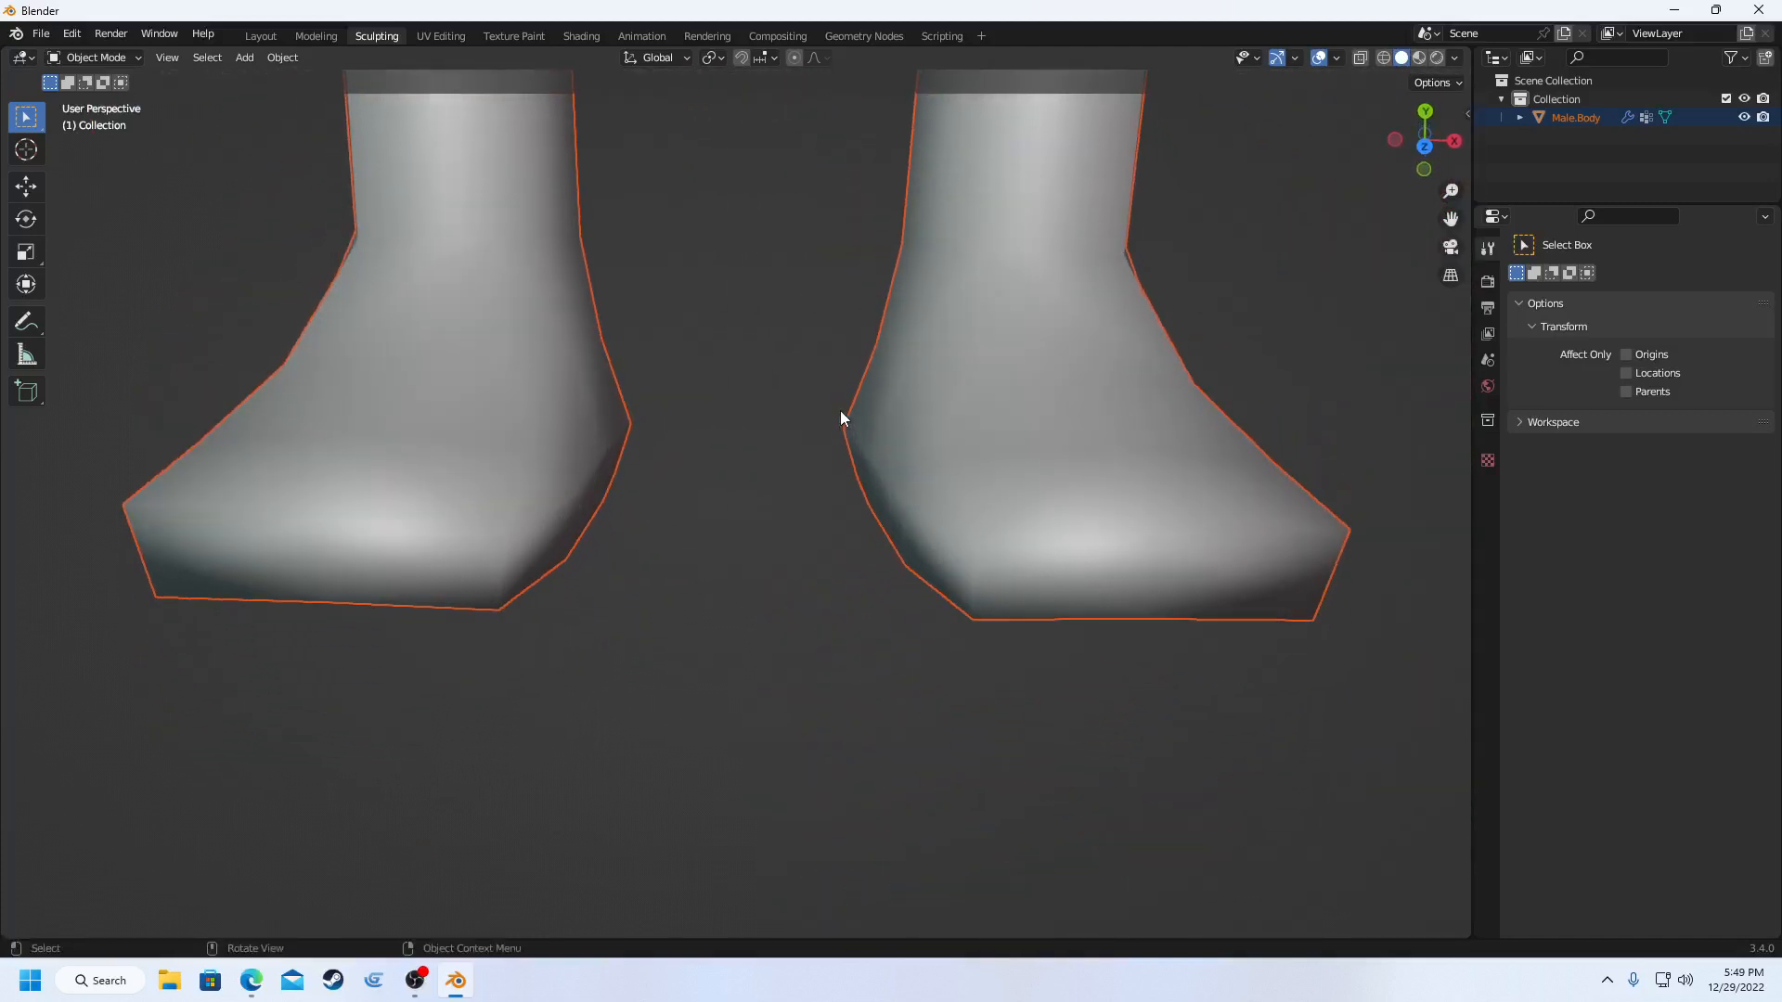
scroll(838, 411, "up", 3)
scroll(810, 359, "down", 7)
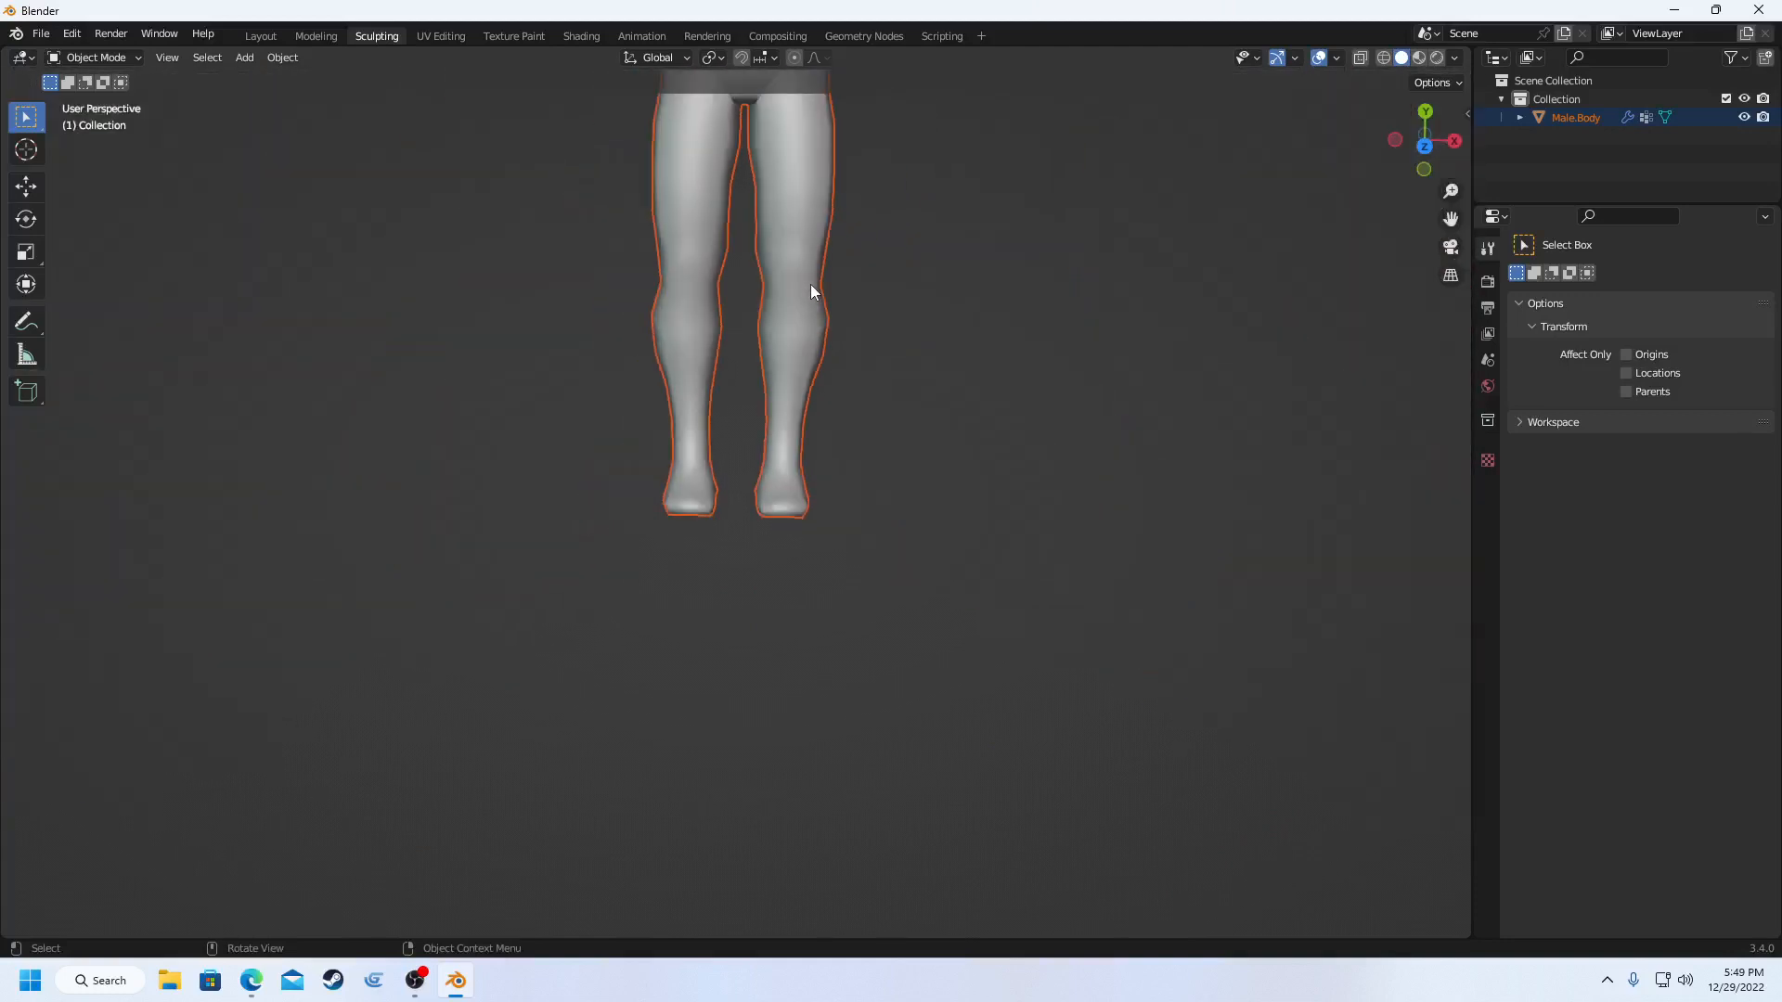
scroll(810, 284, "up", 1)
scroll(978, 167, "up", 1)
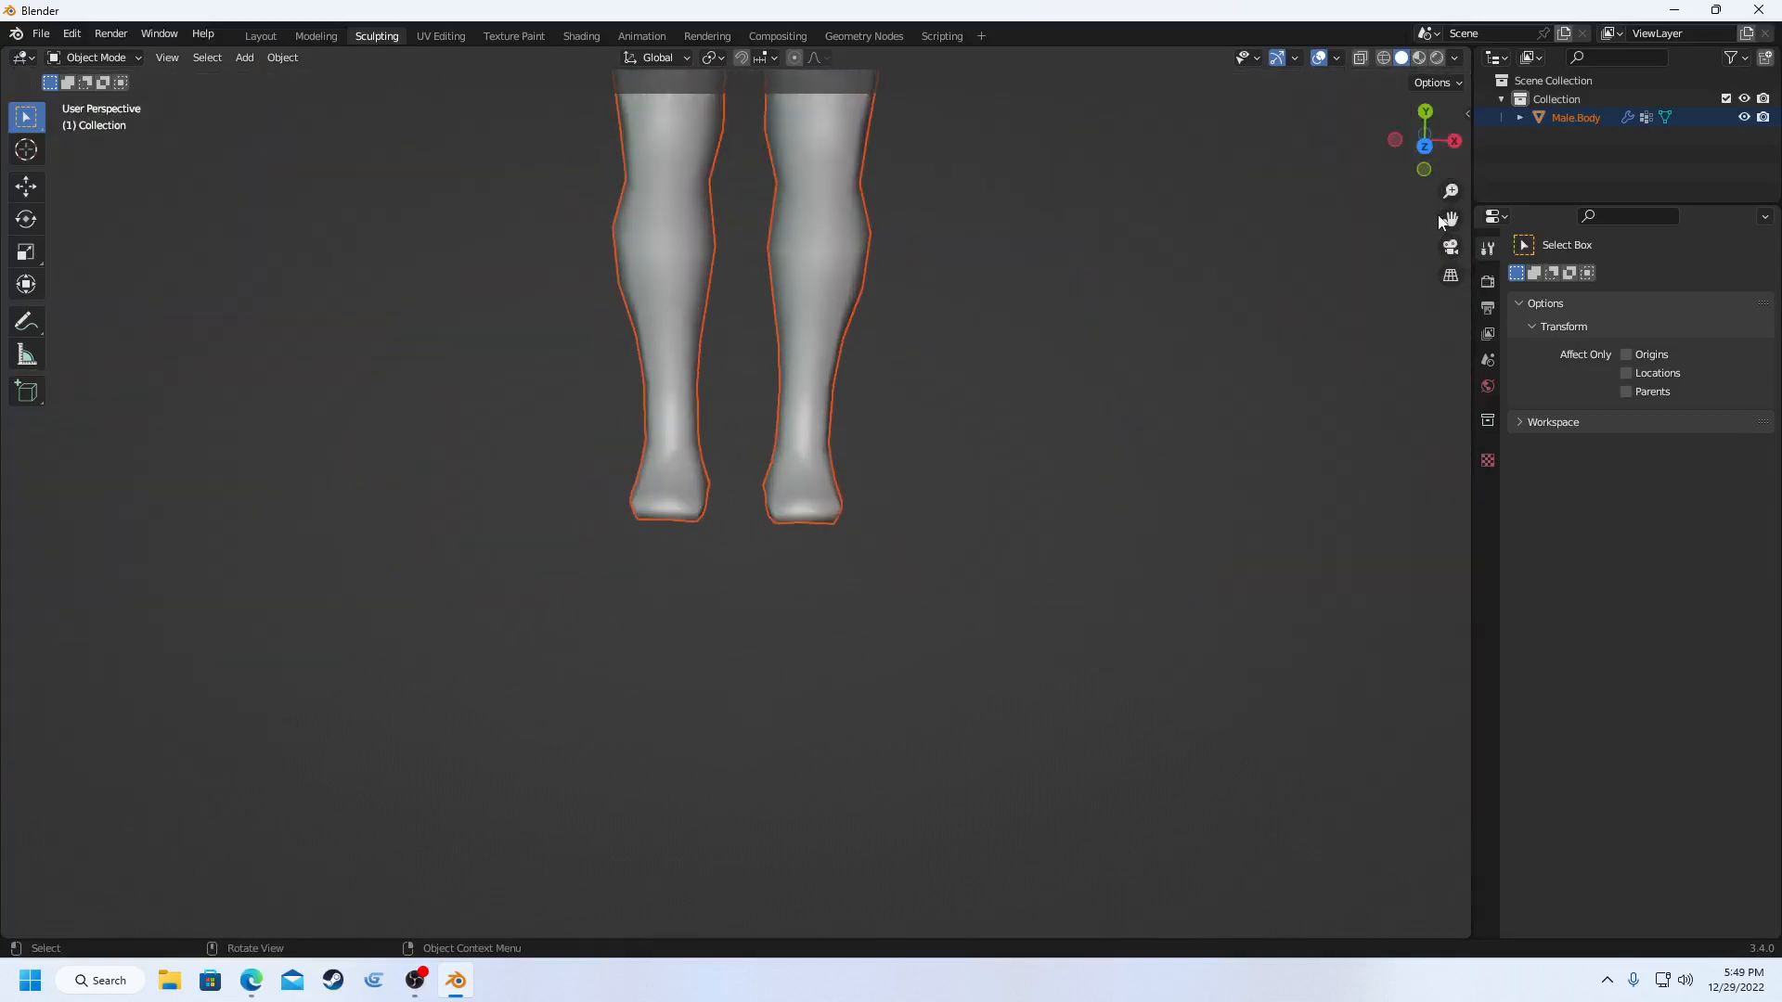
left_click_drag(1449, 220, 1316, 239)
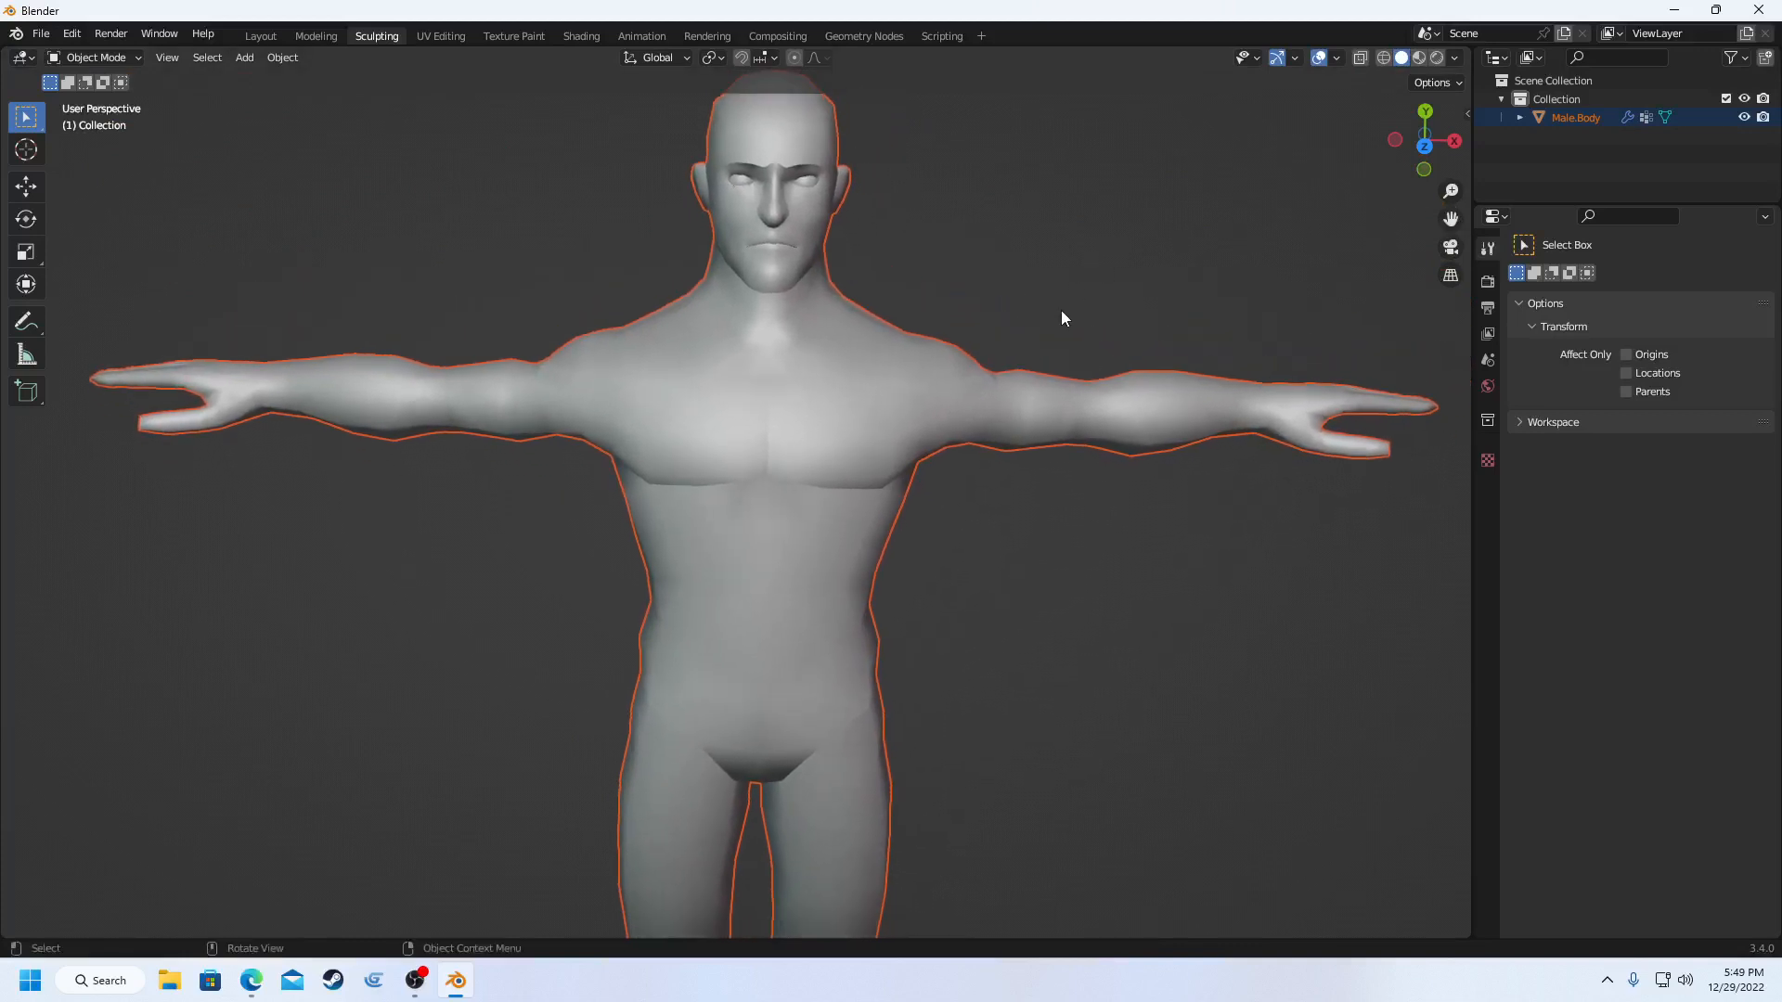
mouse_move(921, 707)
middle_mouse_down()
mouse_move(955, 688)
mouse_move(878, 689)
mouse_move(890, 666)
mouse_move(906, 697)
middle_mouse_up()
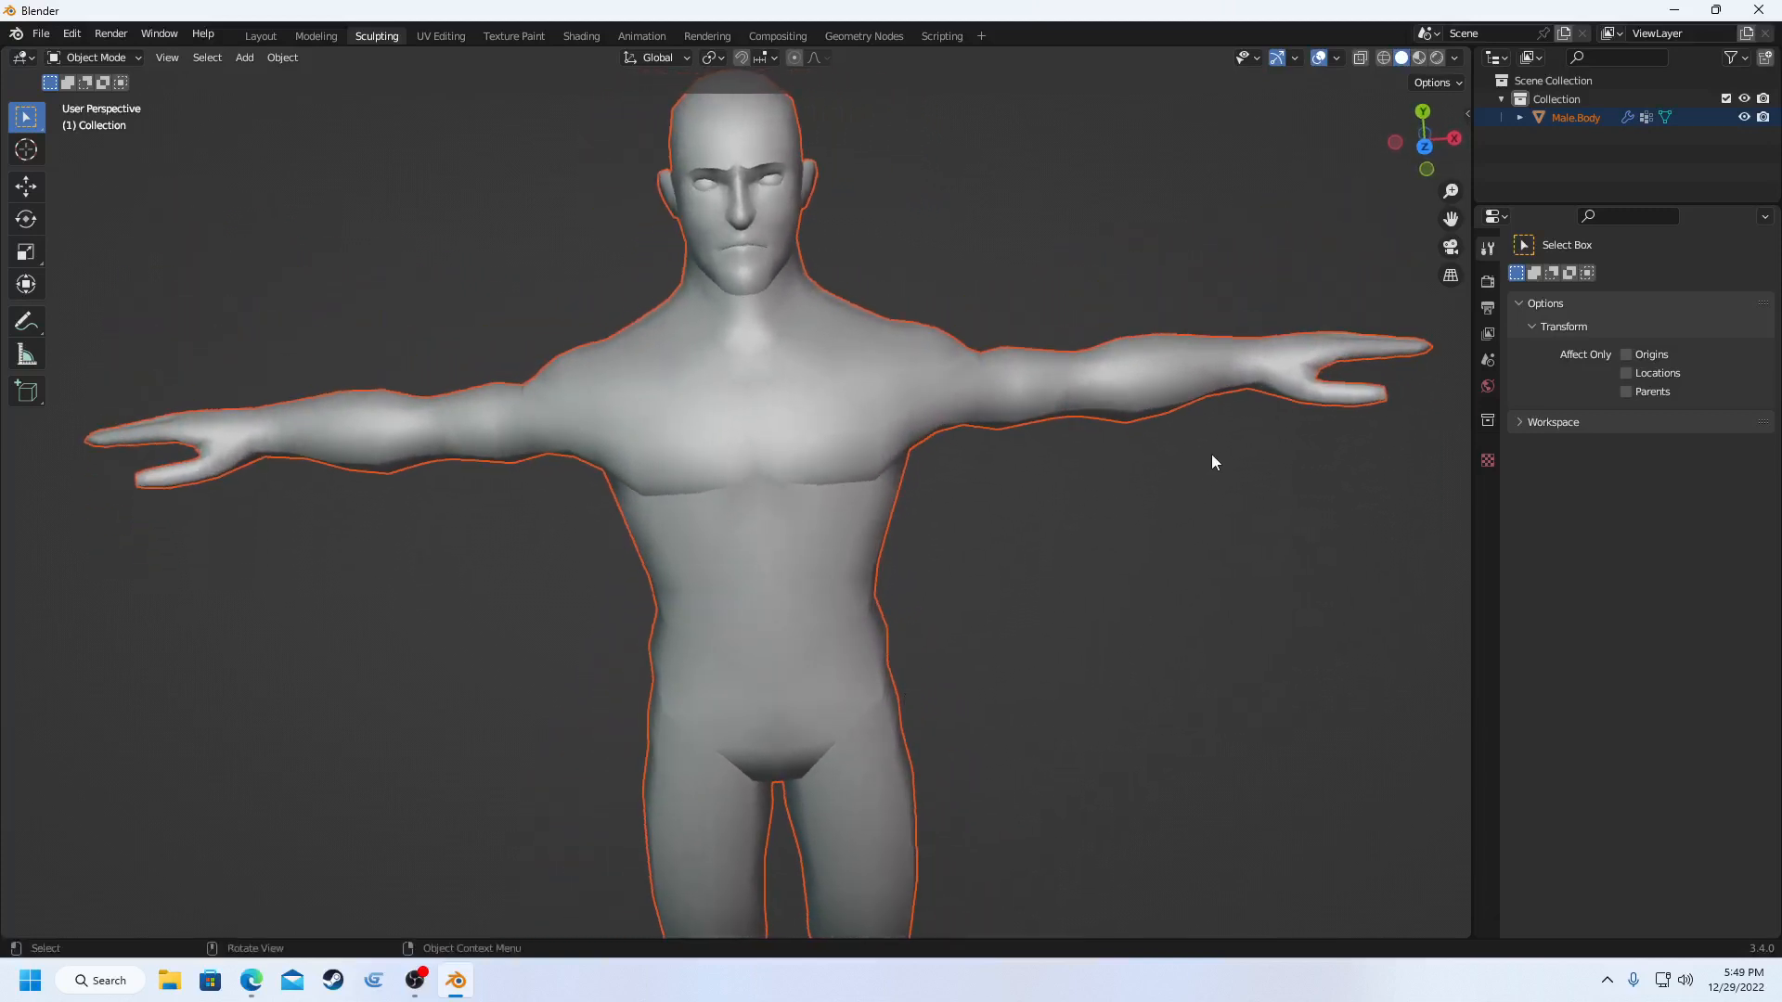
- Deselect the body and examine its back in orthographic projection
right_click(1238, 512)
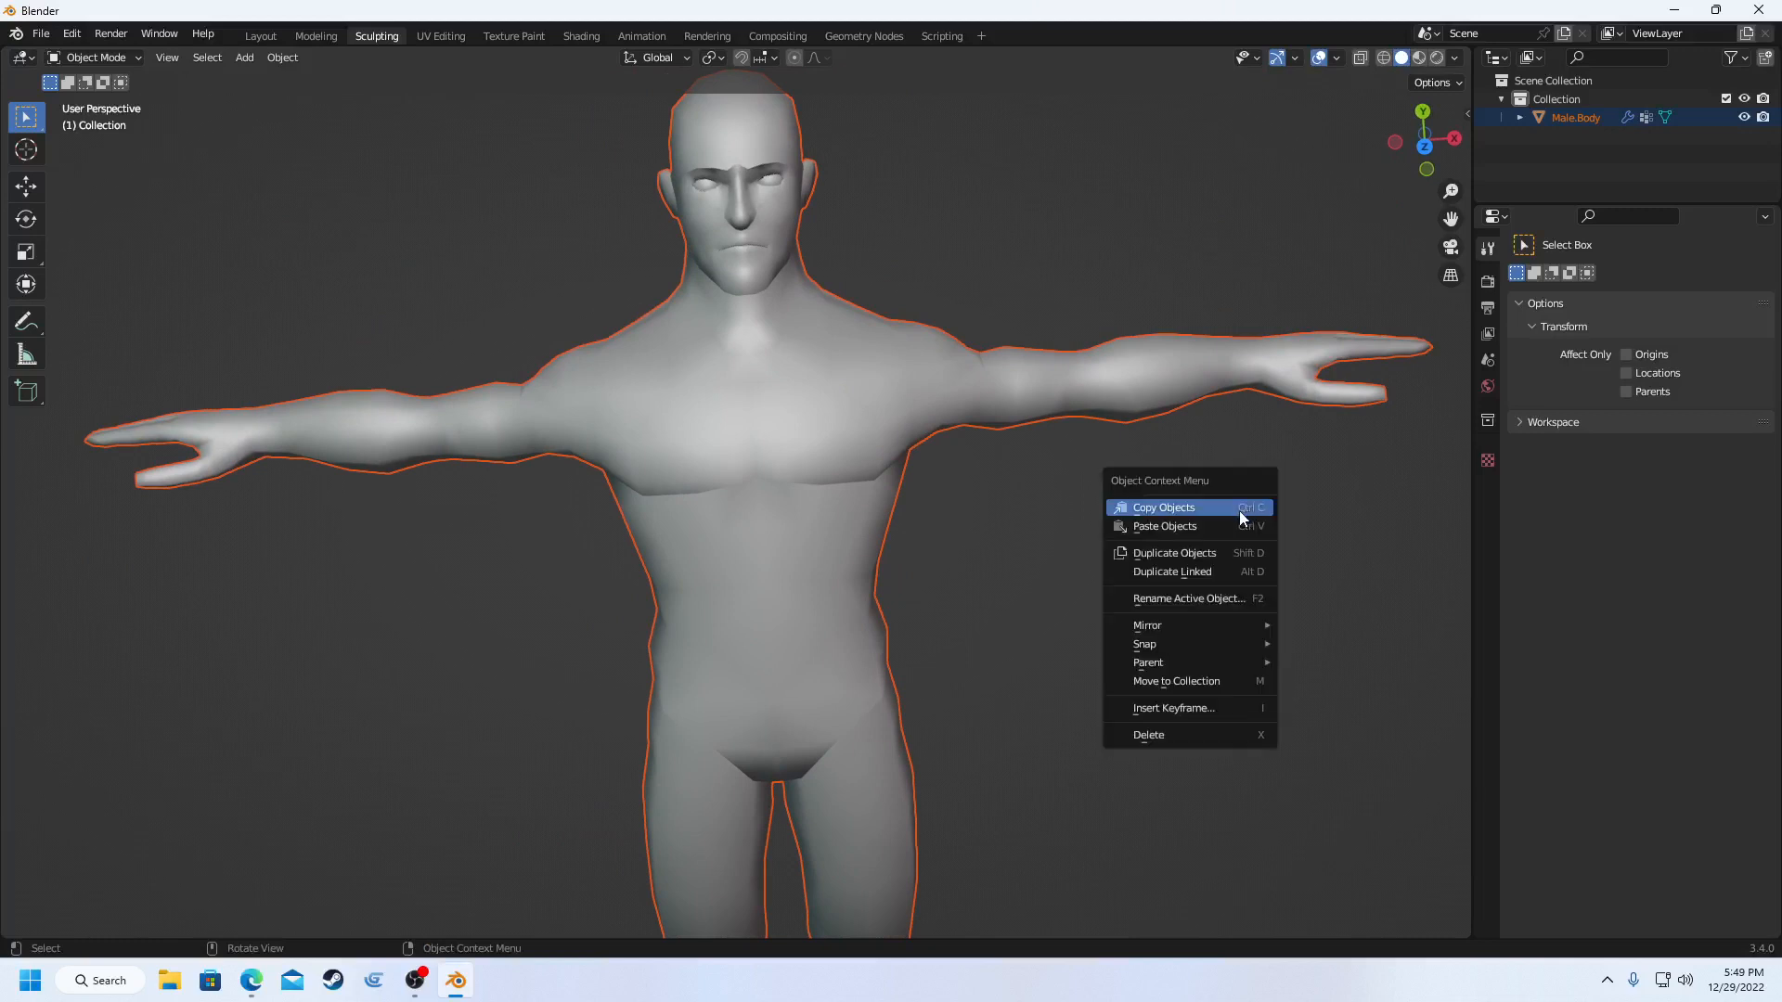
left_click_drag(1382, 511, 1312, 562)
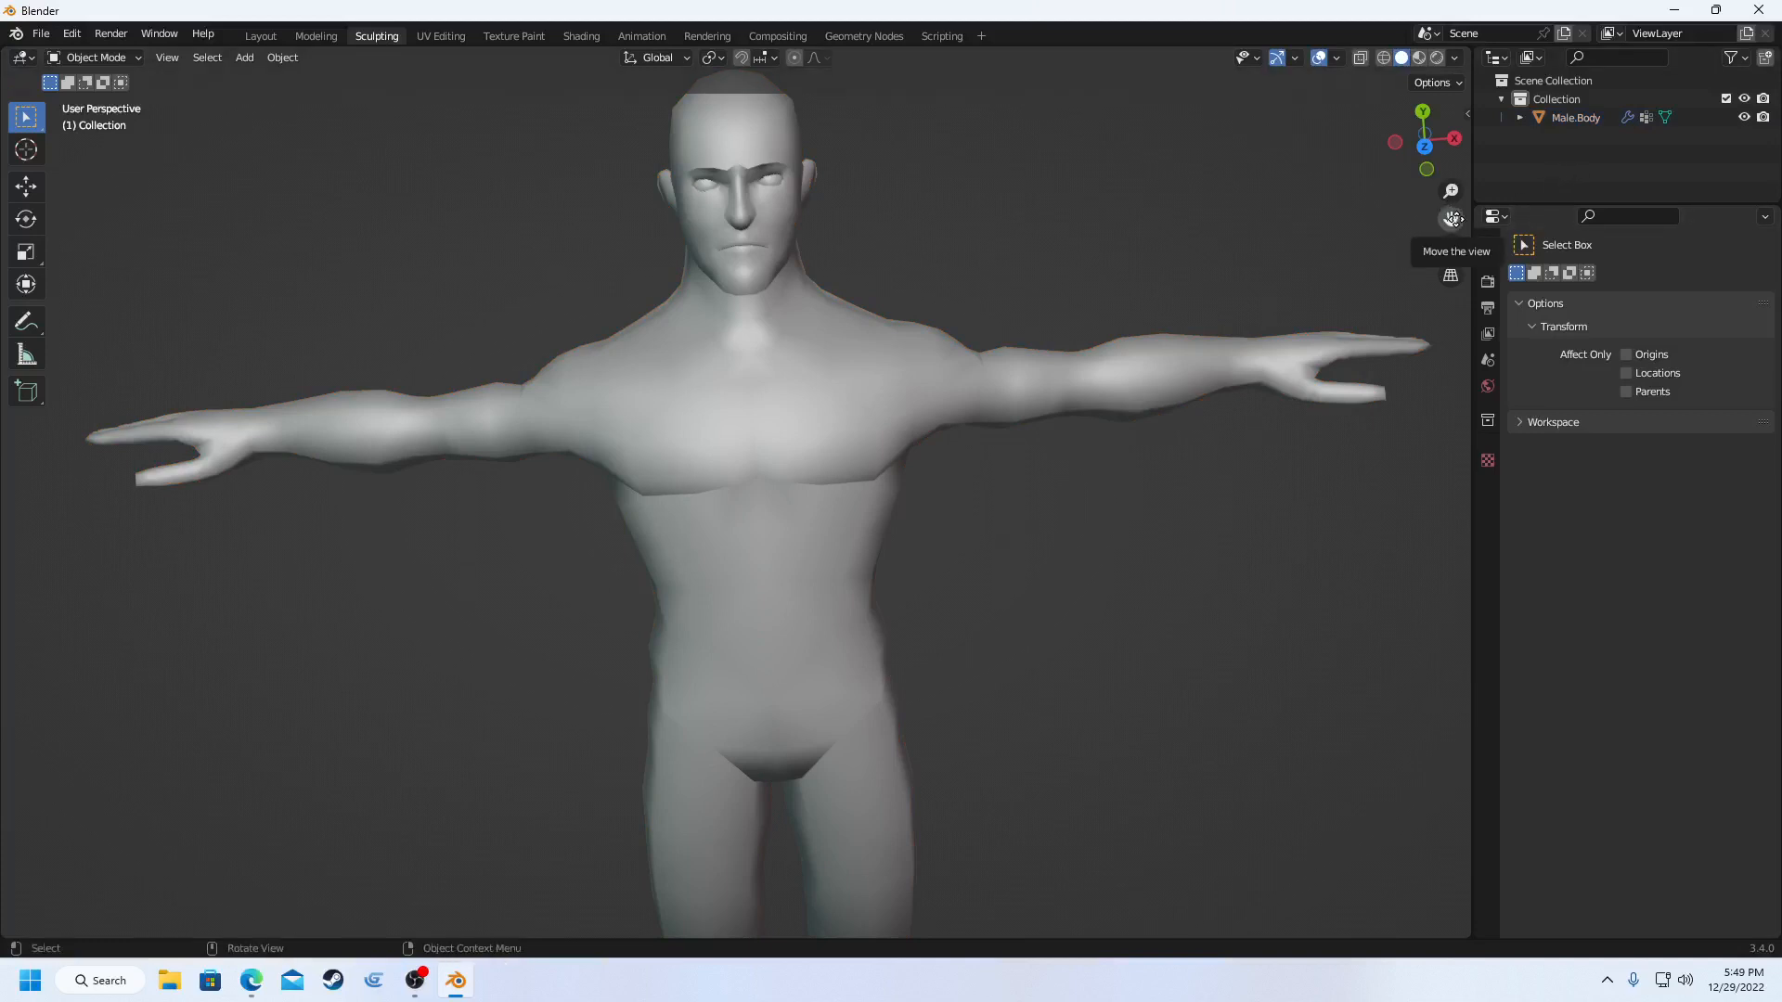
left_click(1451, 276)
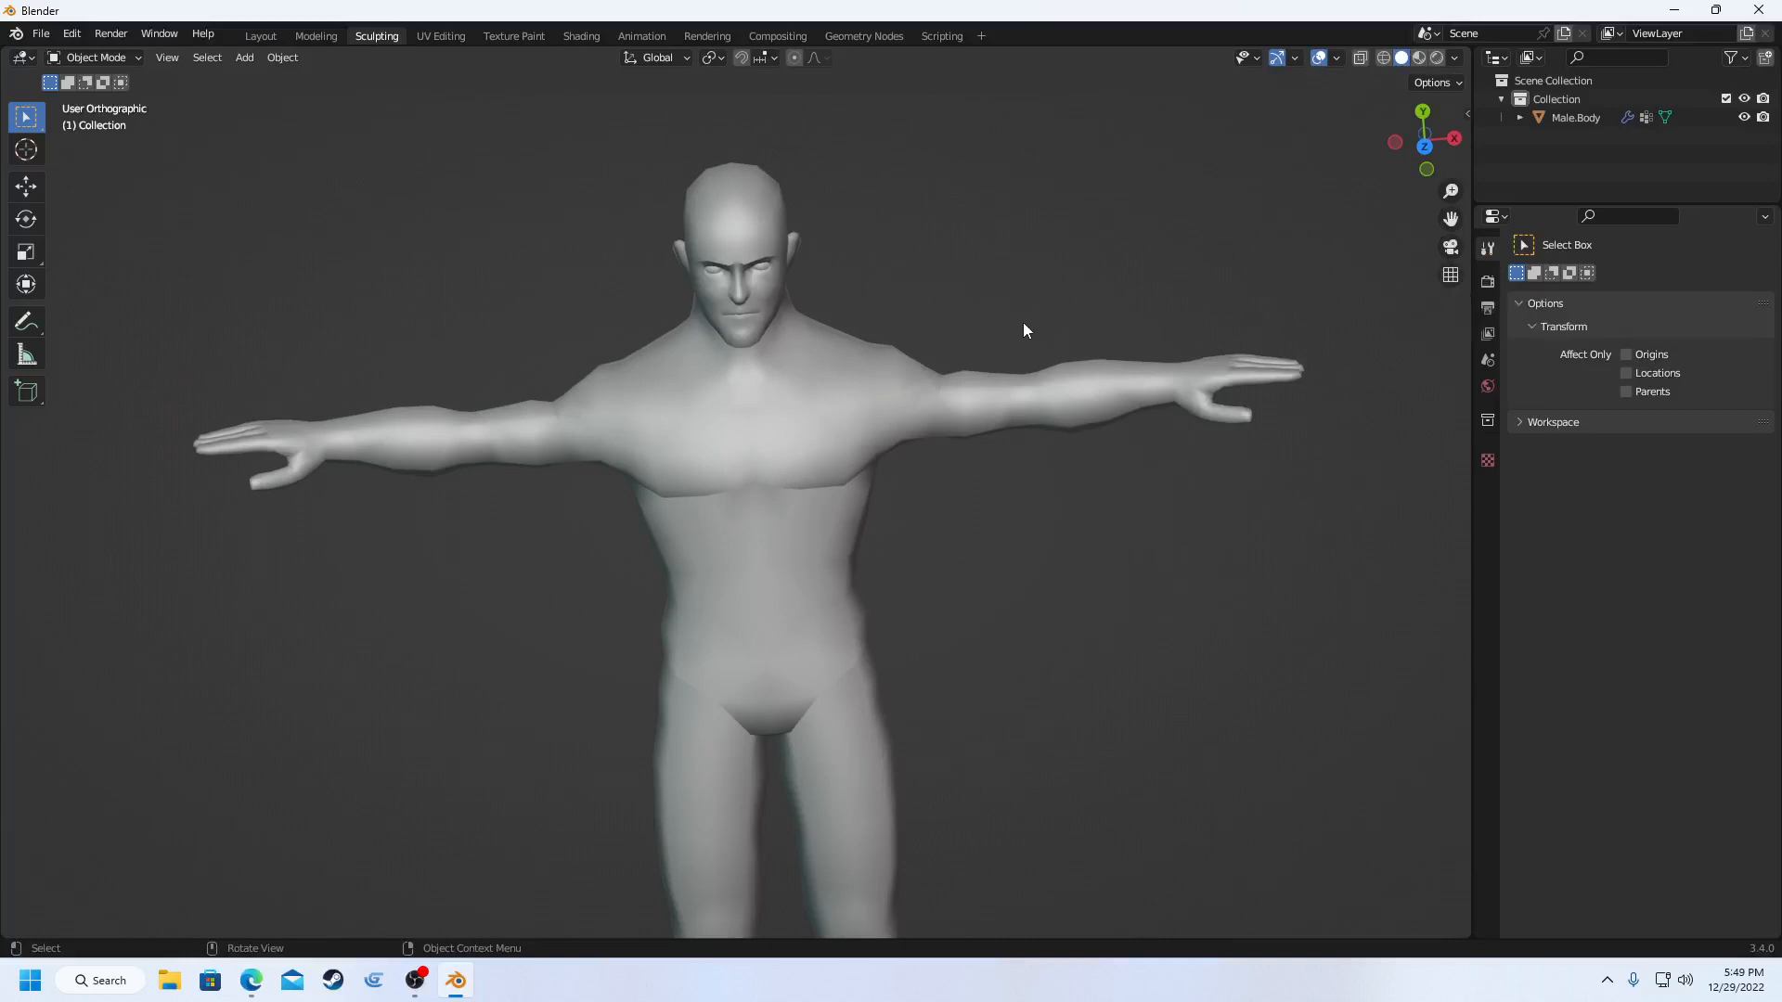
key("b")
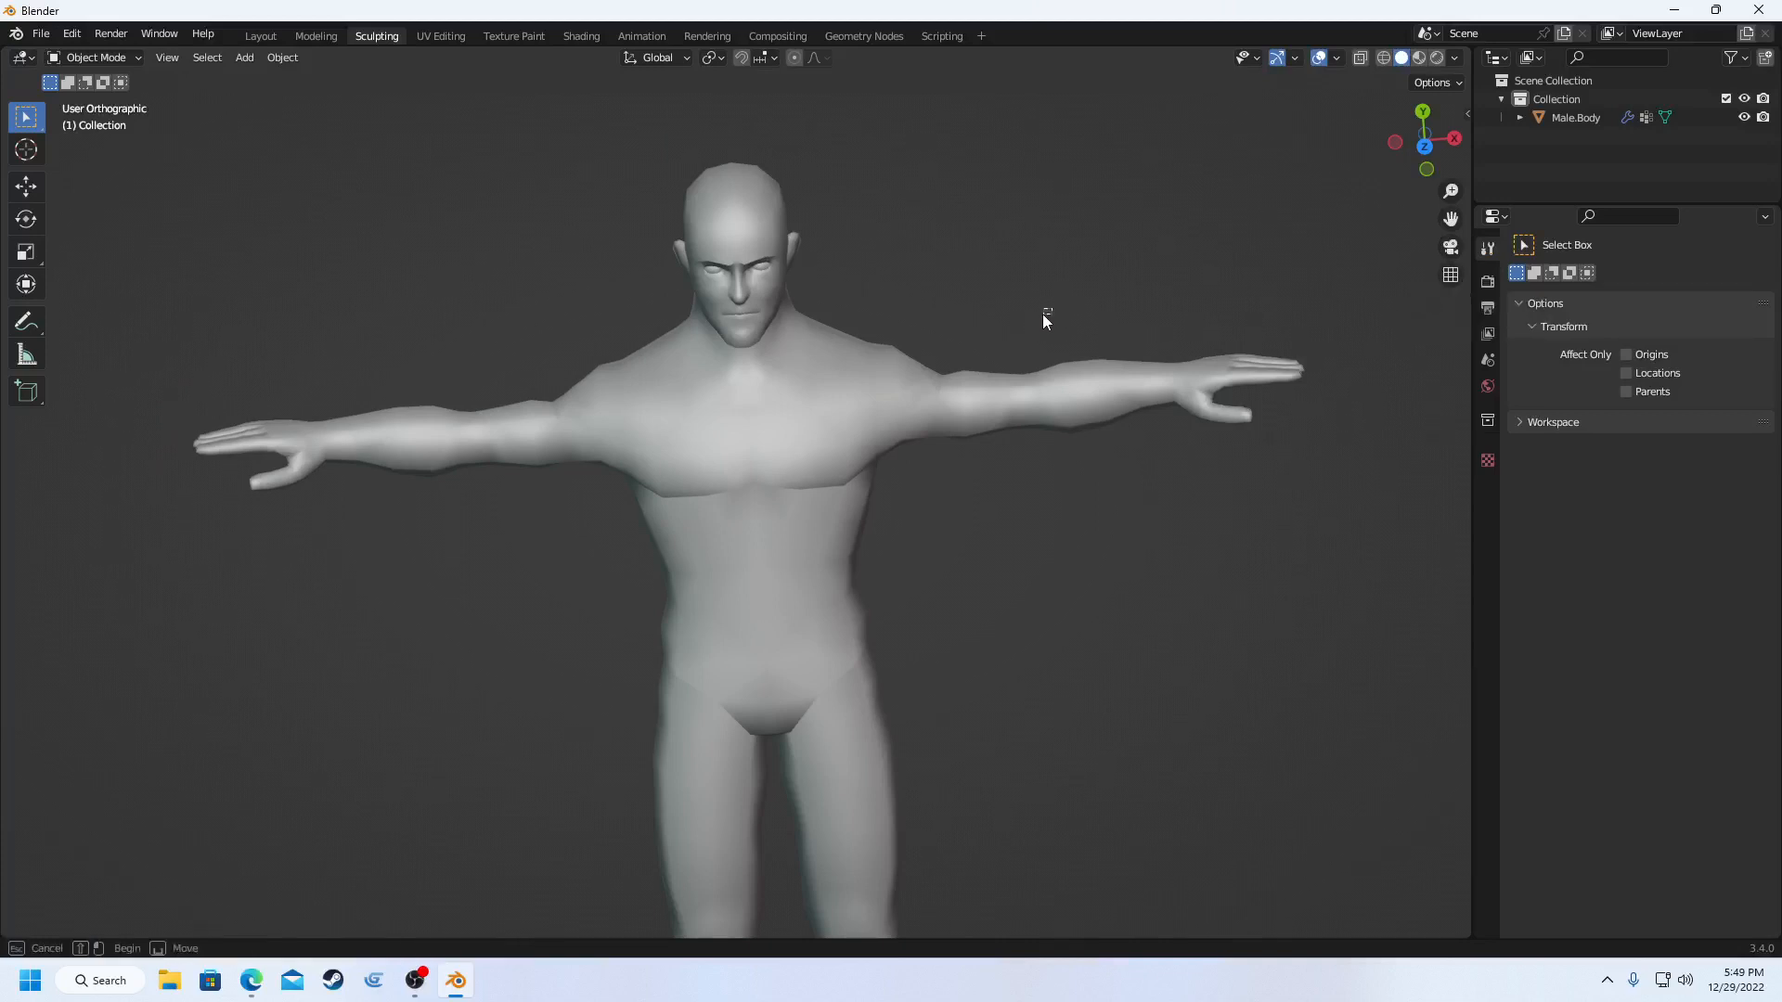
left_click_drag(1041, 313, 1045, 287)
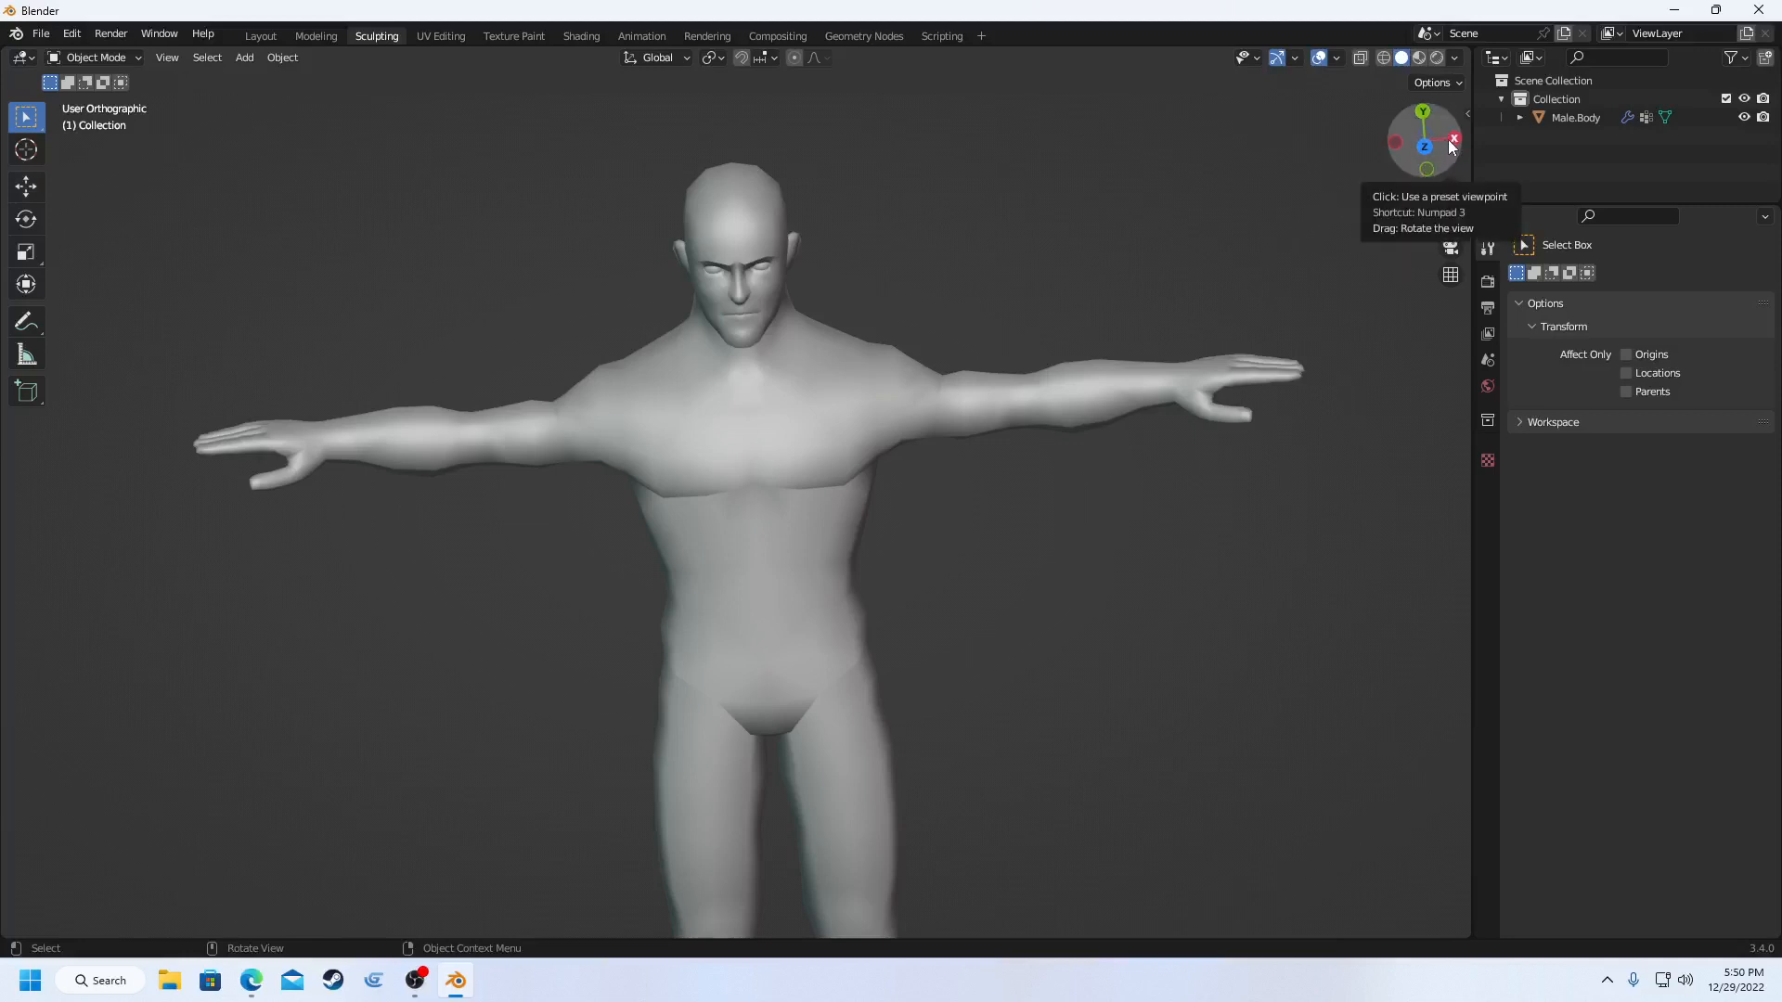
mouse_move(1449, 149)
left_mouse_down()
mouse_move(1420, 163)
mouse_move(1447, 154)
mouse_move(1424, 141)
mouse_move(1420, 223)
mouse_move(1377, 312)
mouse_move(1137, 351)
mouse_move(1032, 405)
mouse_move(981, 482)
mouse_move(1041, 503)
mouse_move(1029, 519)
mouse_move(1015, 503)
mouse_move(1429, 120)
left_mouse_up()
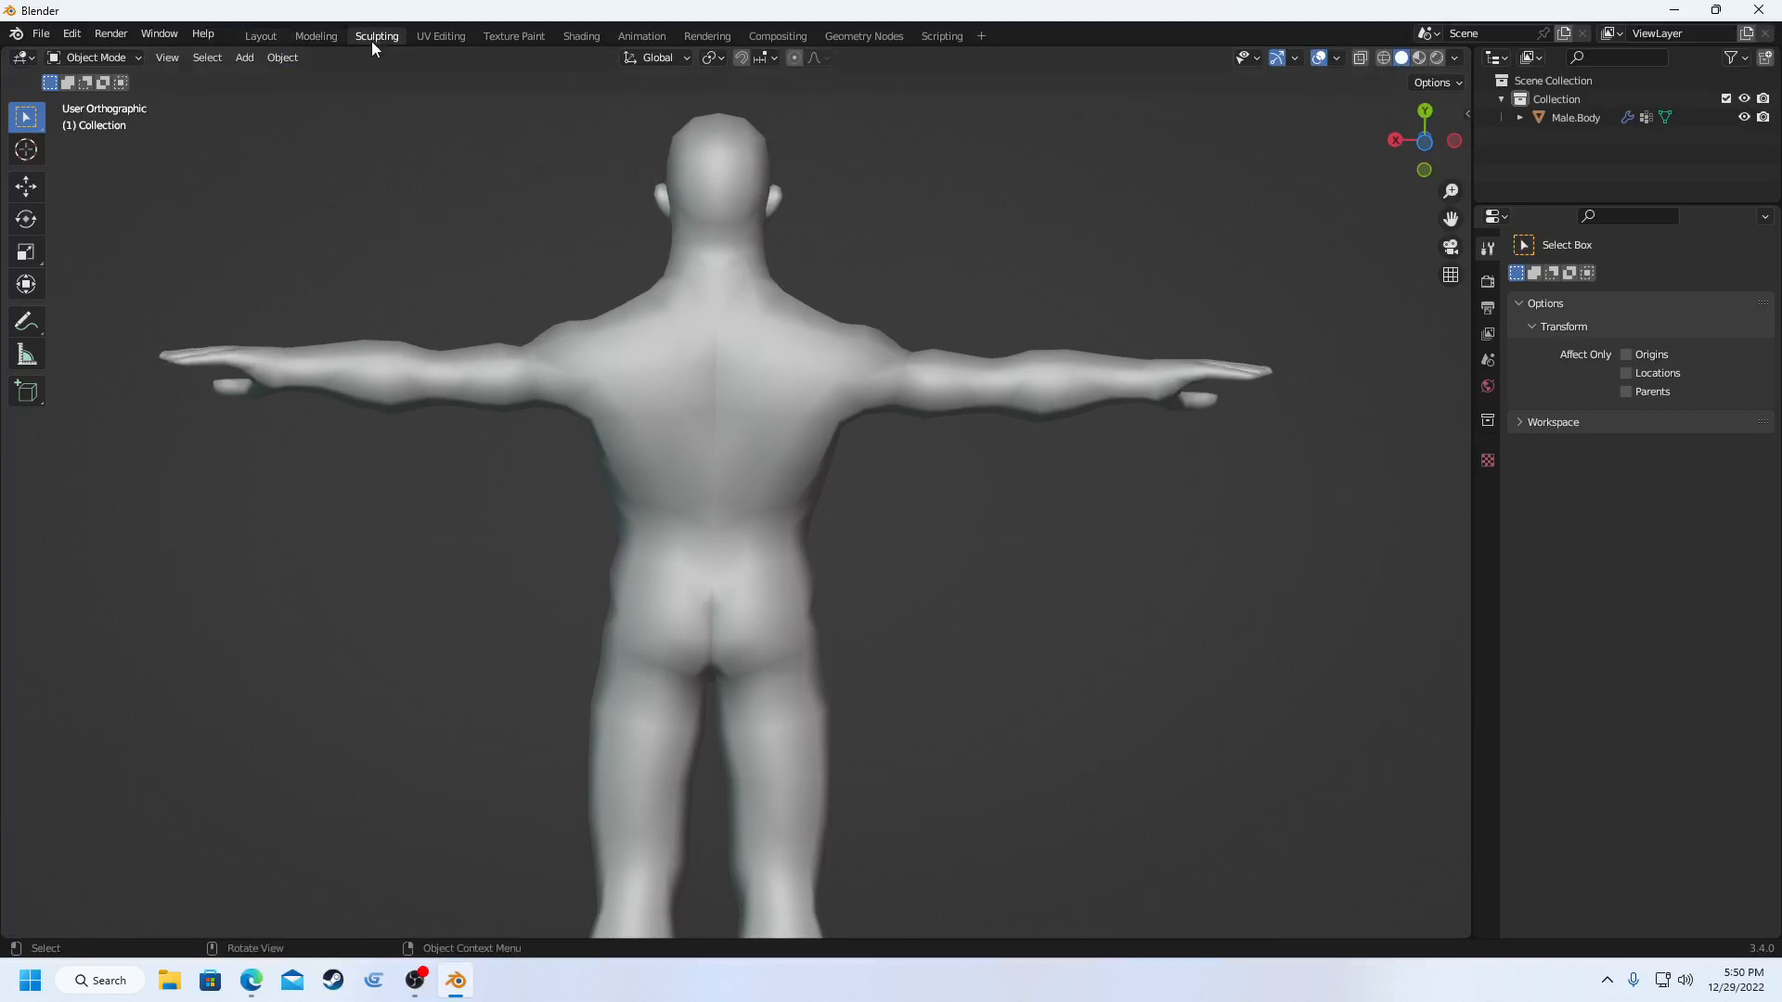
- Switch to the Modeling workspace and check the available interaction modes
left_click(123, 58)
left_click(316, 37)
left_click(120, 57)
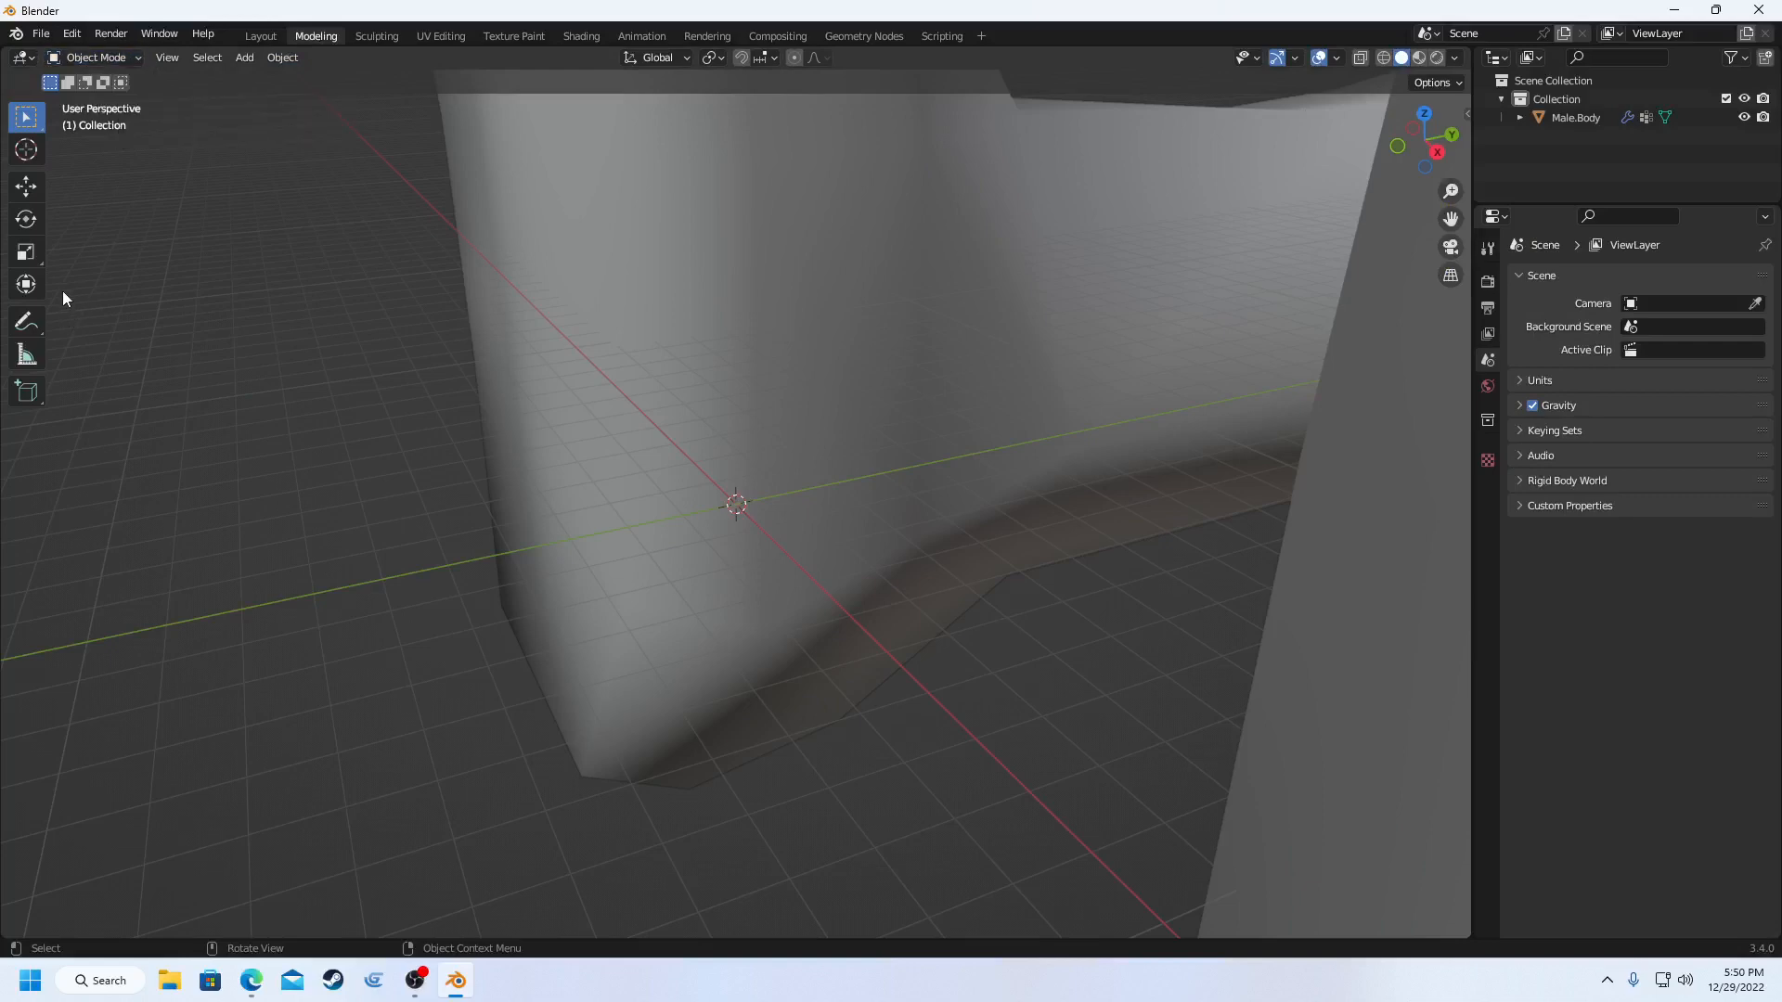
- Select the male body, put it into Edit Mode and switch to the Sculpting workspace
left_click(742, 358)
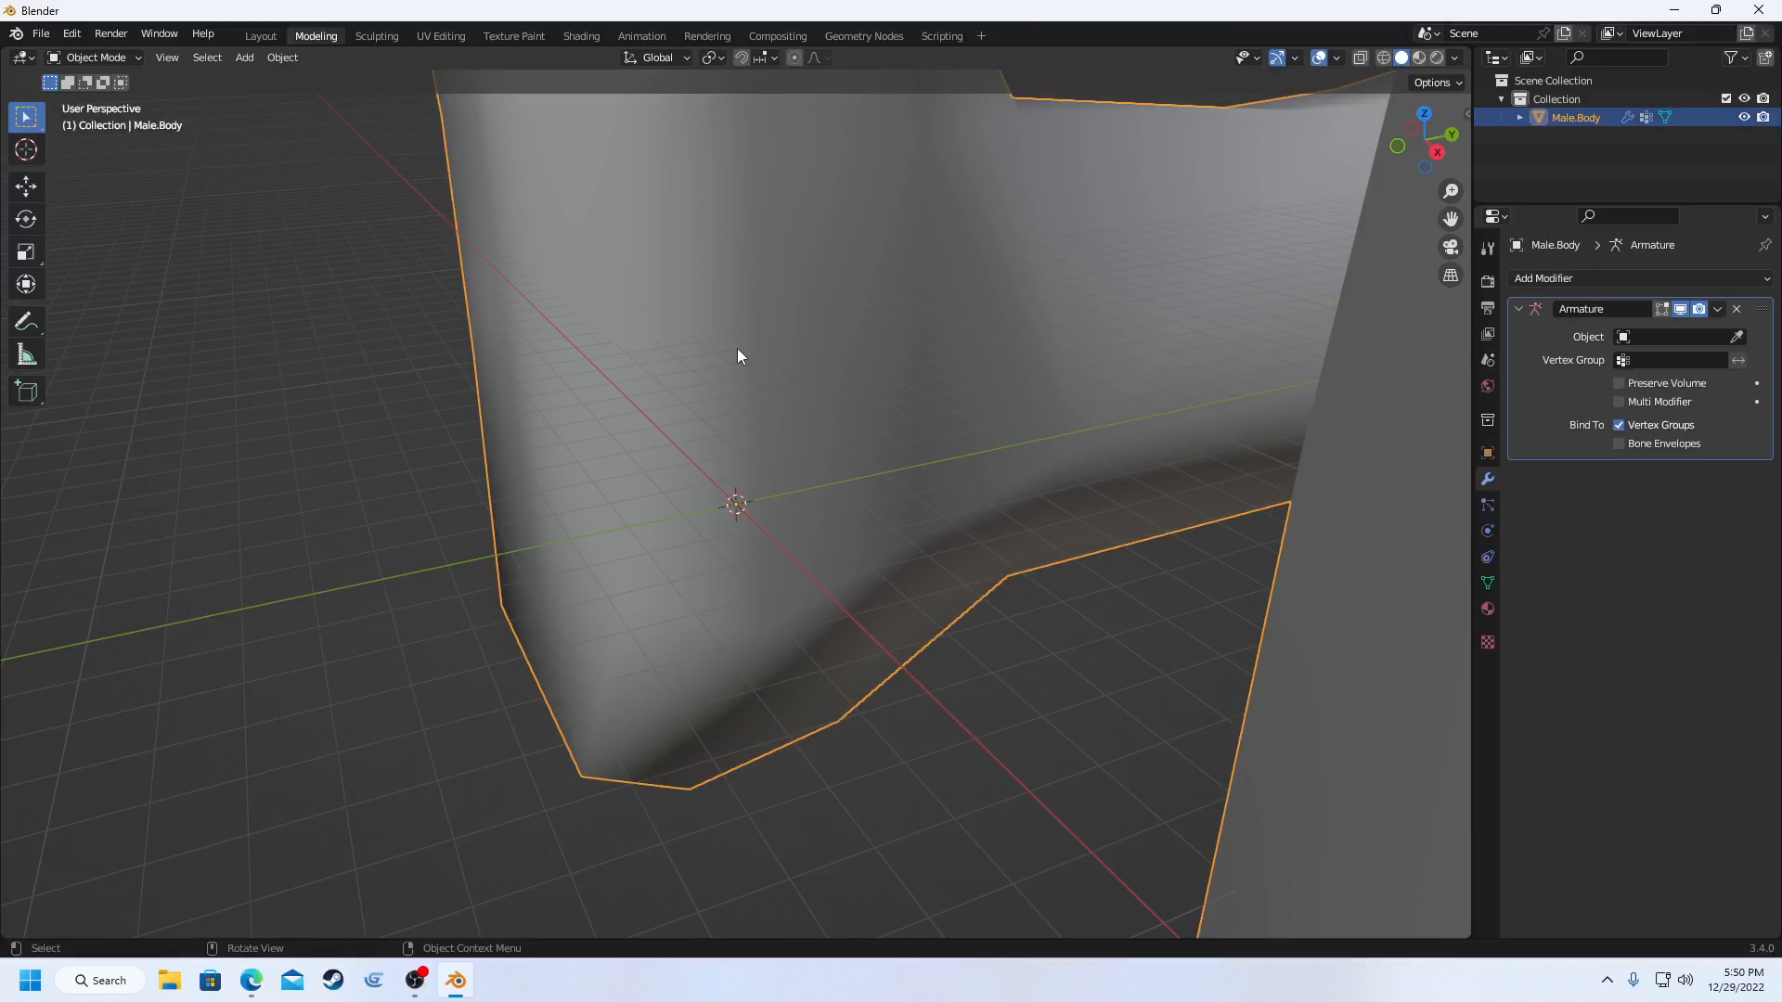
left_click(113, 58)
left_click(98, 99)
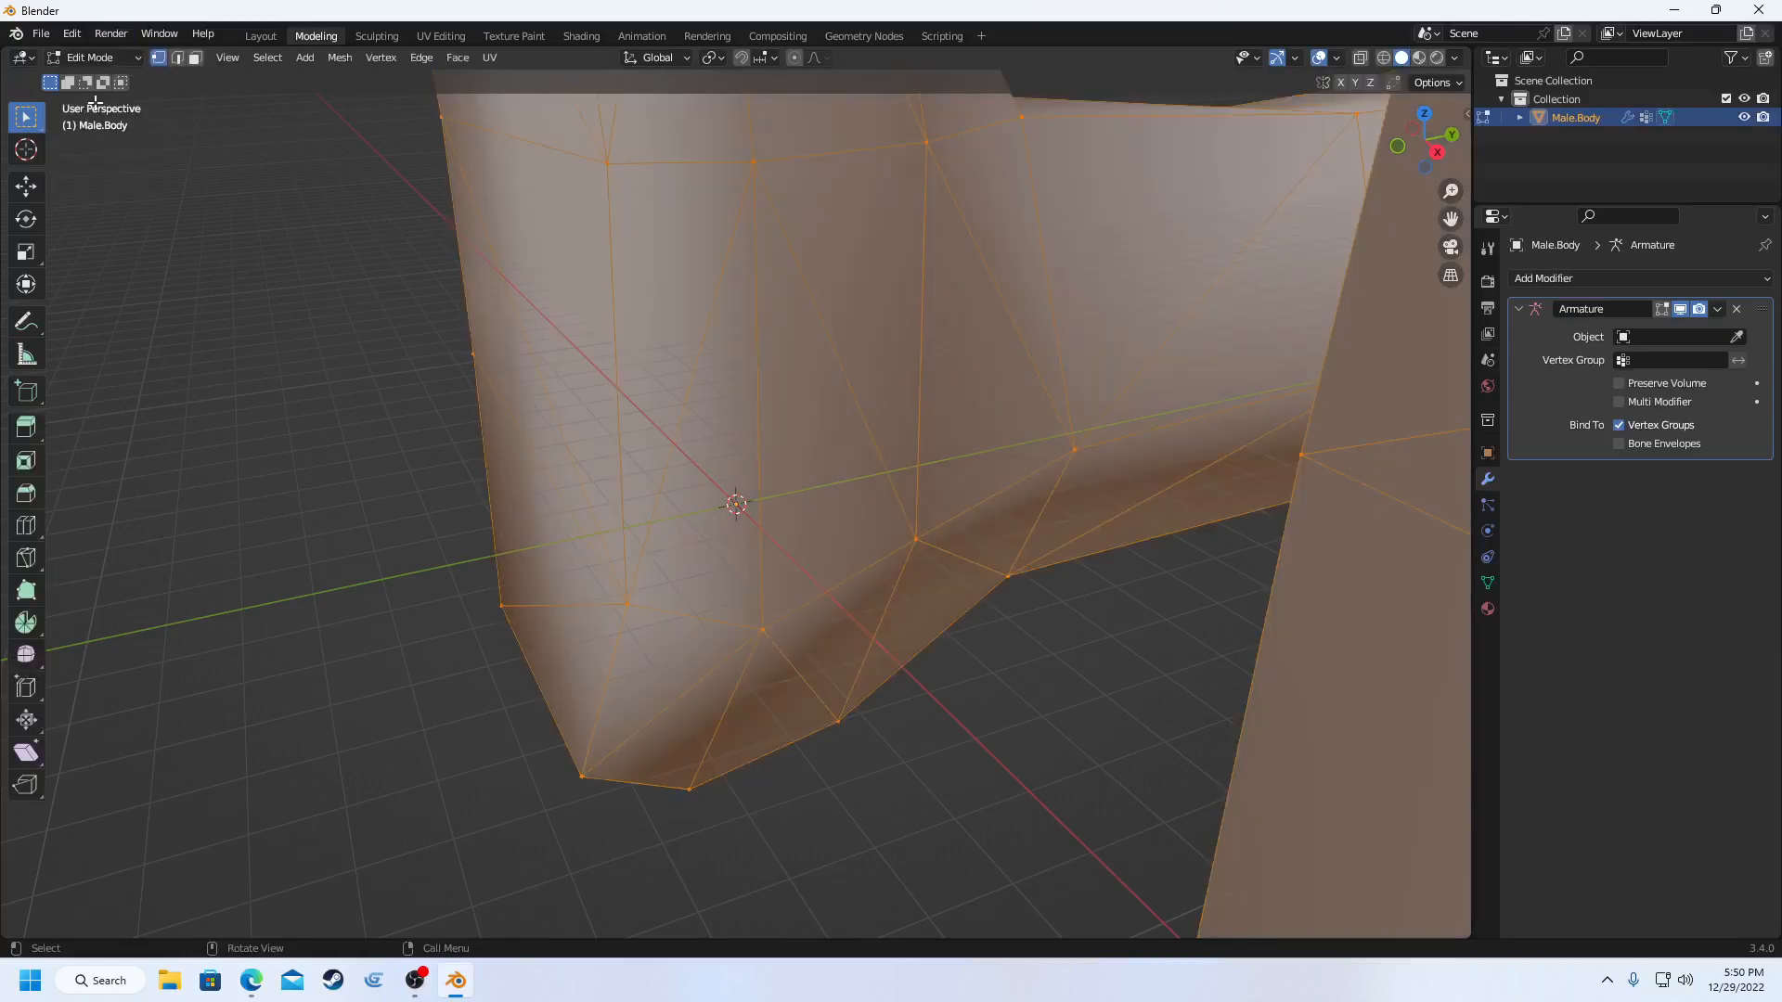
left_click(378, 37)
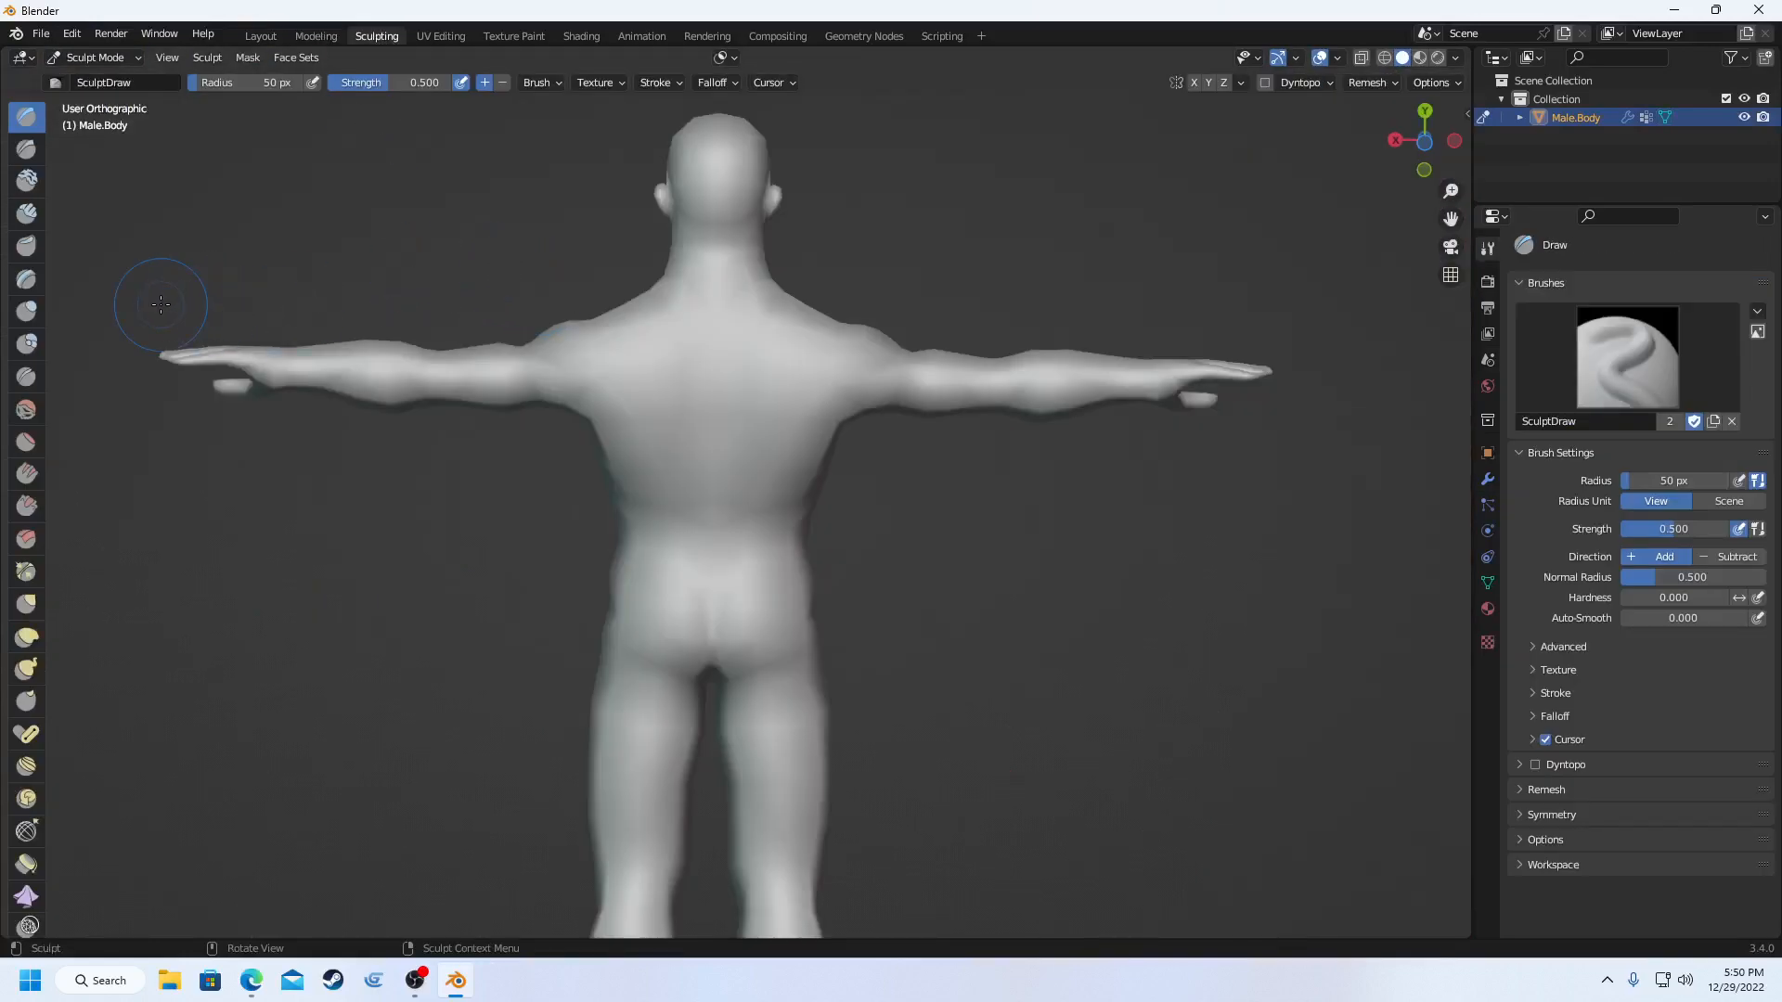
- Try to carve the back of the head with a few Draw Sharp brush strokes and look at it from above
left_click(25, 150)
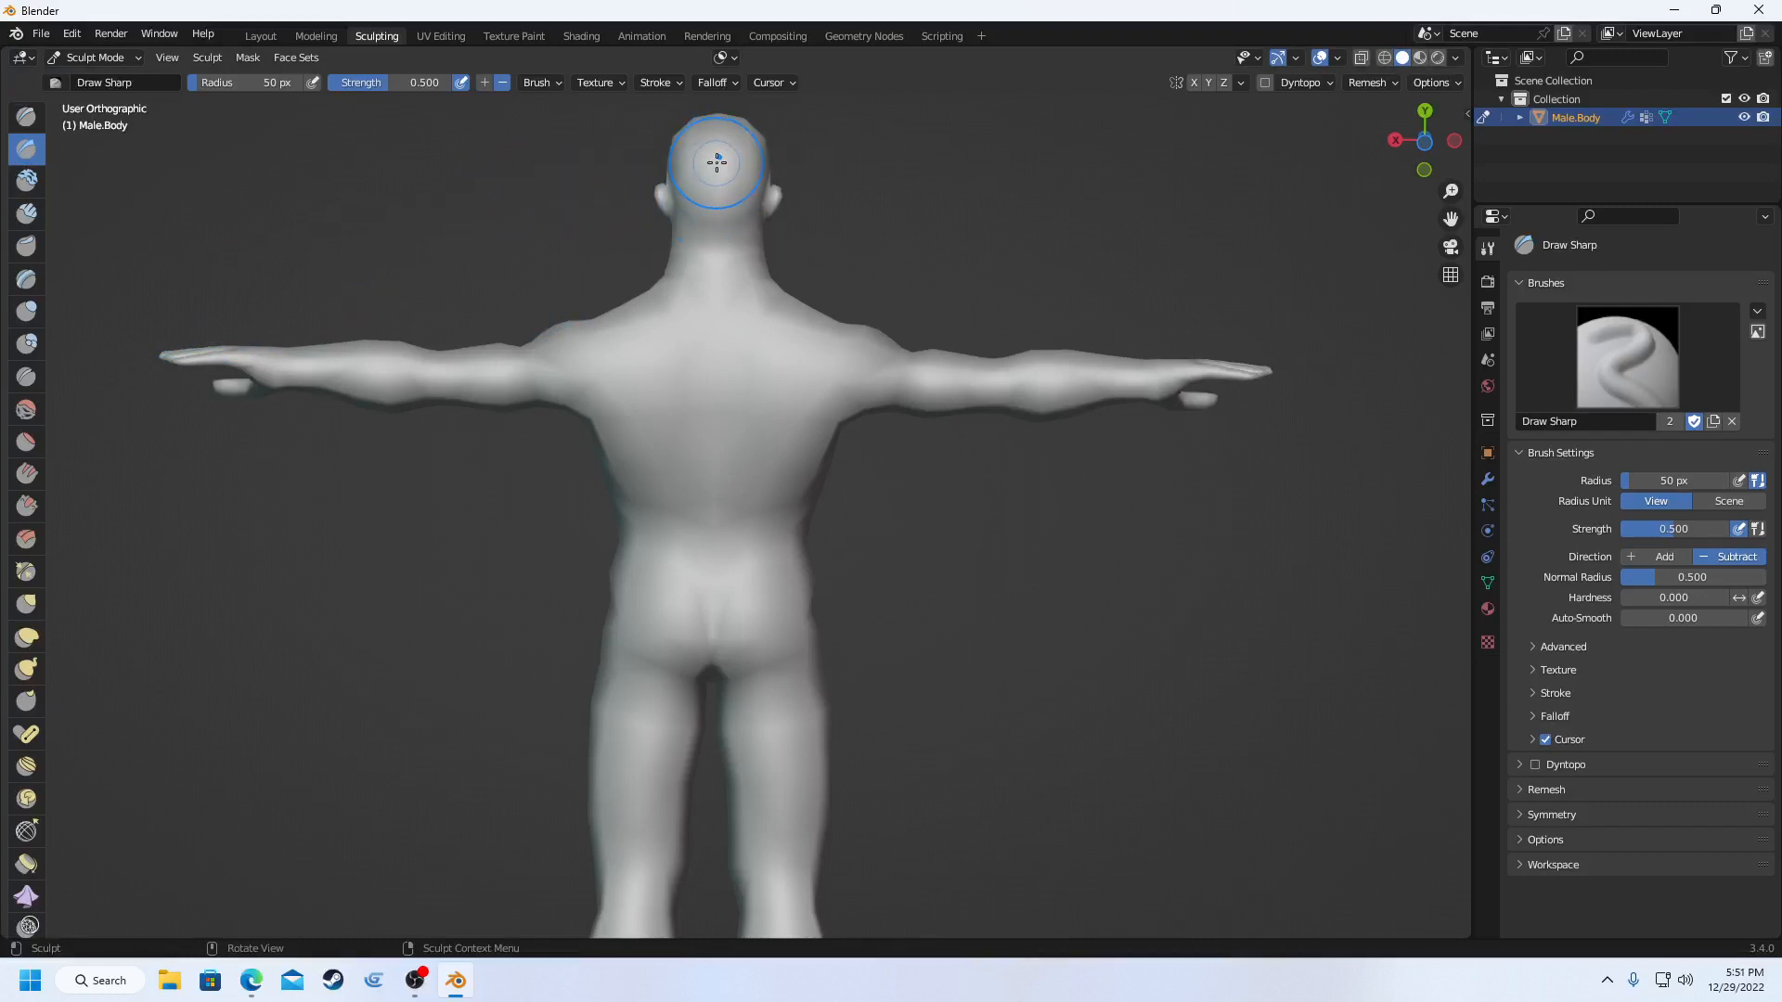
left_click_drag(714, 151, 720, 186)
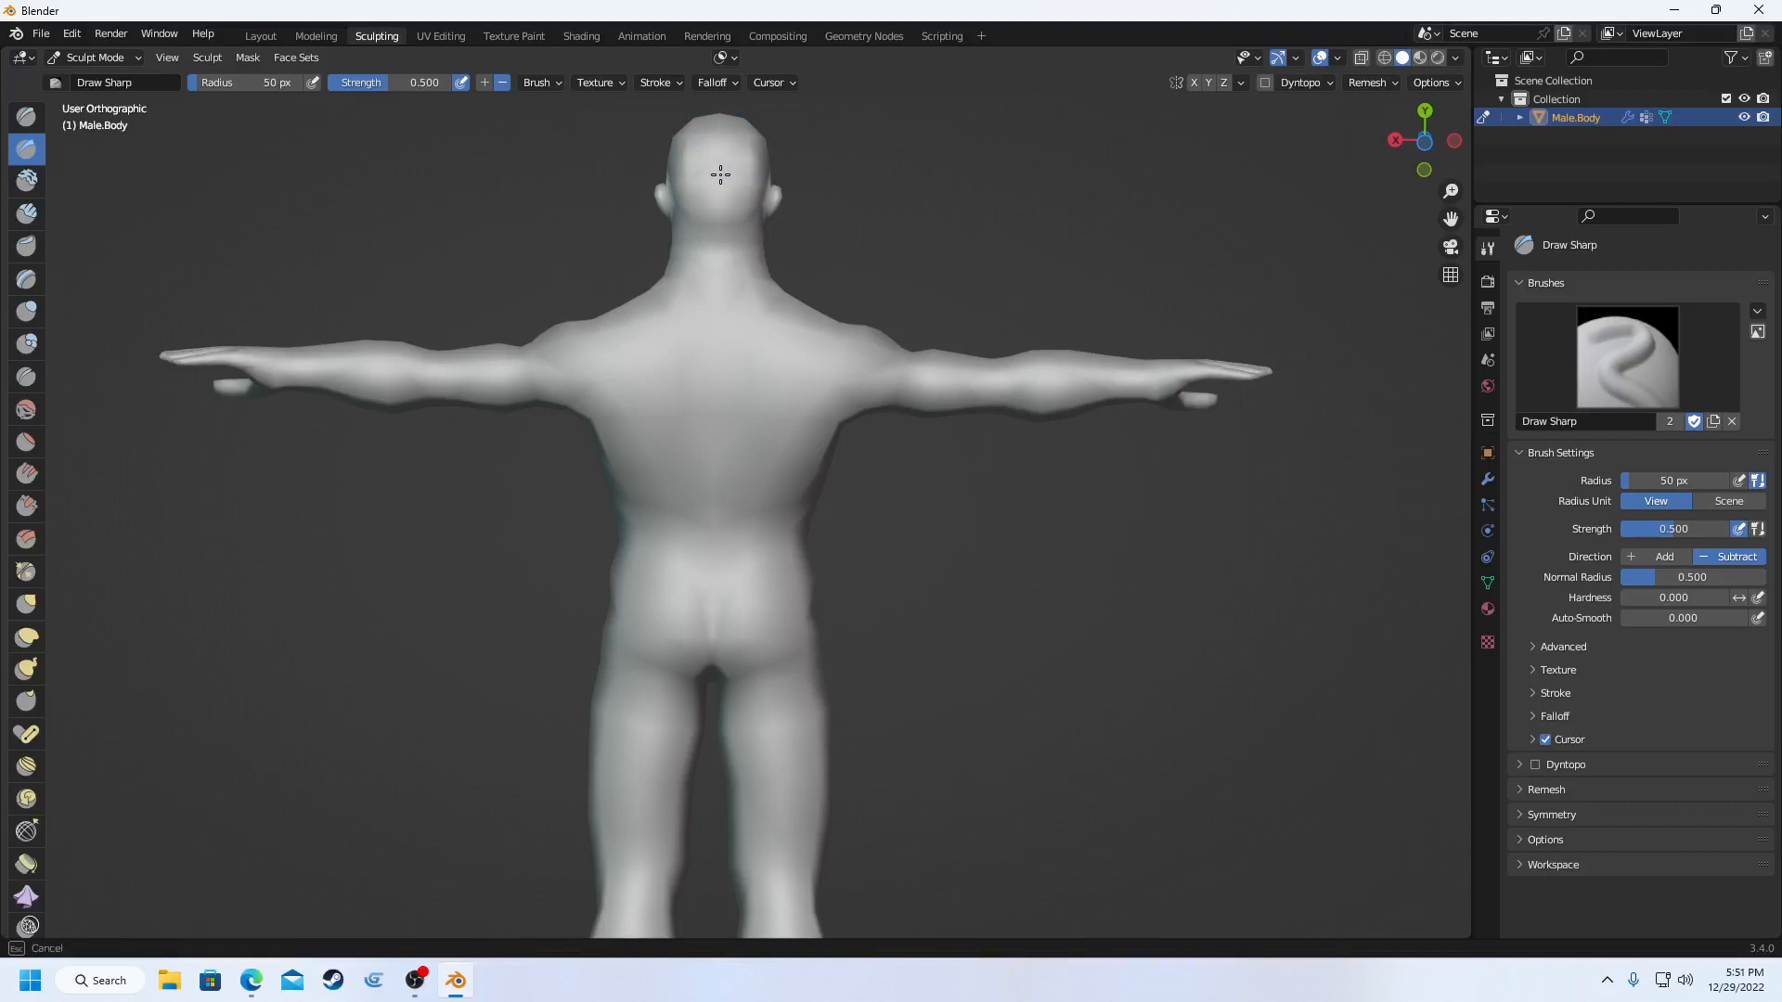
left_click_drag(718, 153, 720, 148)
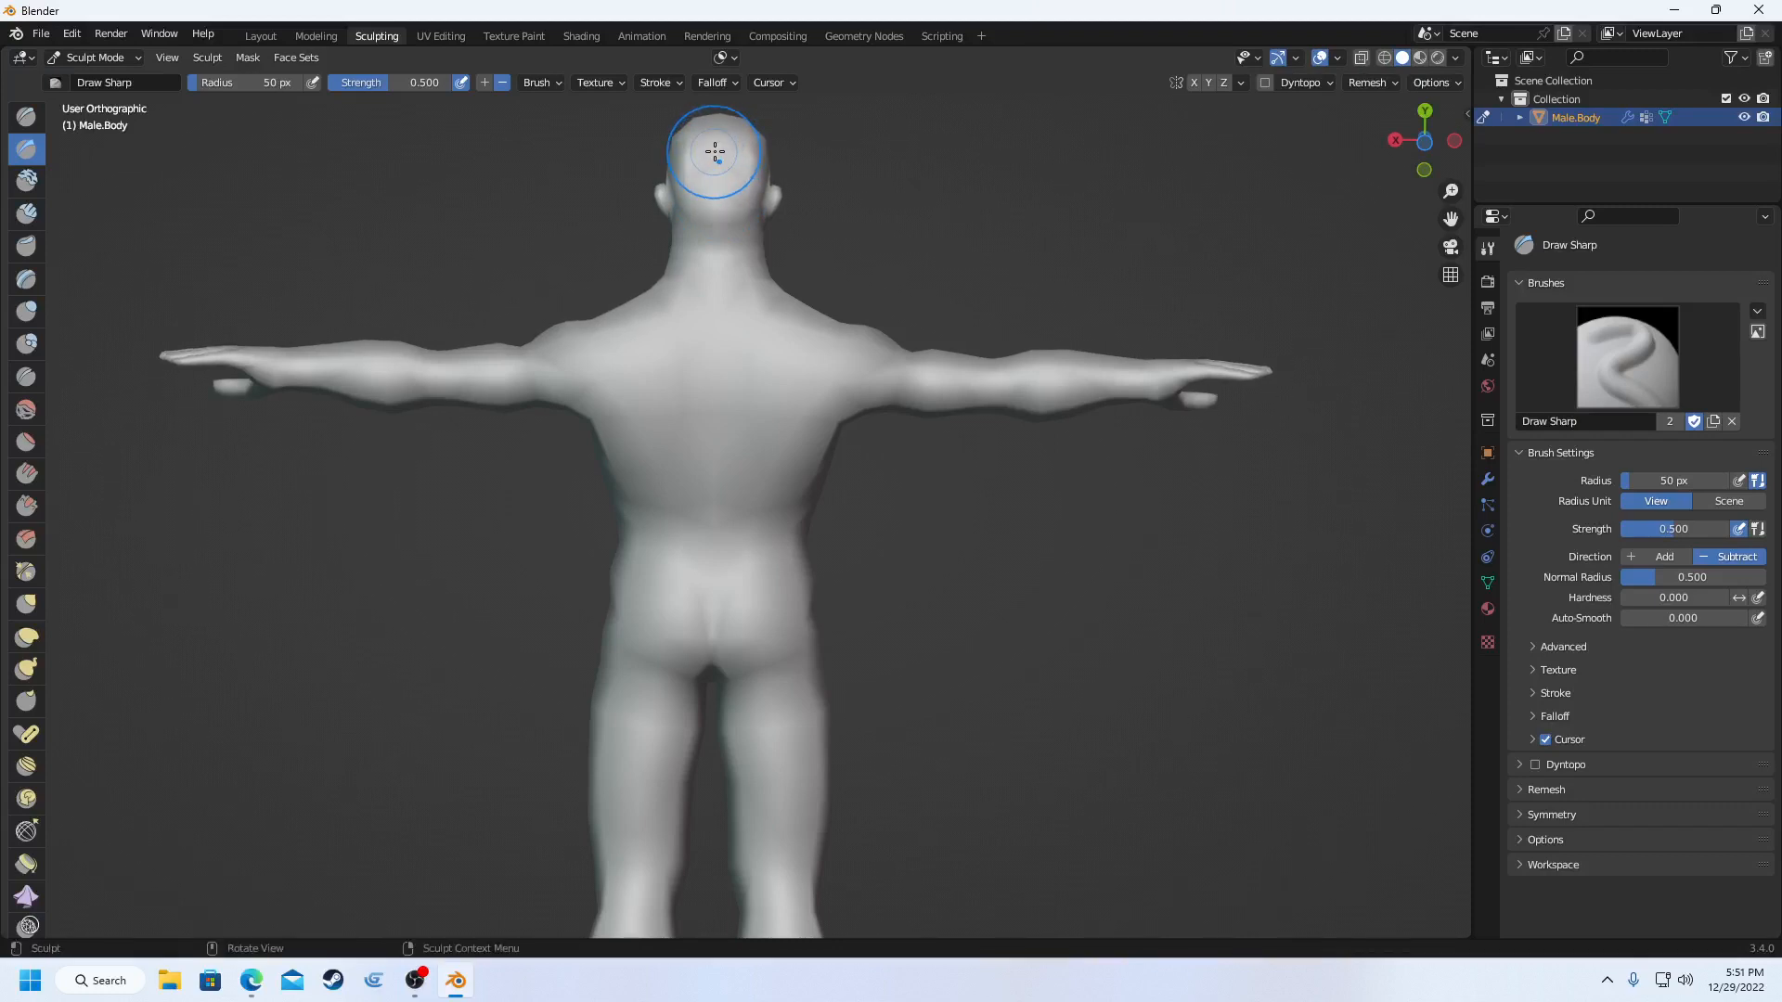
mouse_move(720, 148)
middle_mouse_down()
mouse_move(696, 185)
mouse_move(814, 225)
mouse_move(713, 171)
middle_mouse_up()
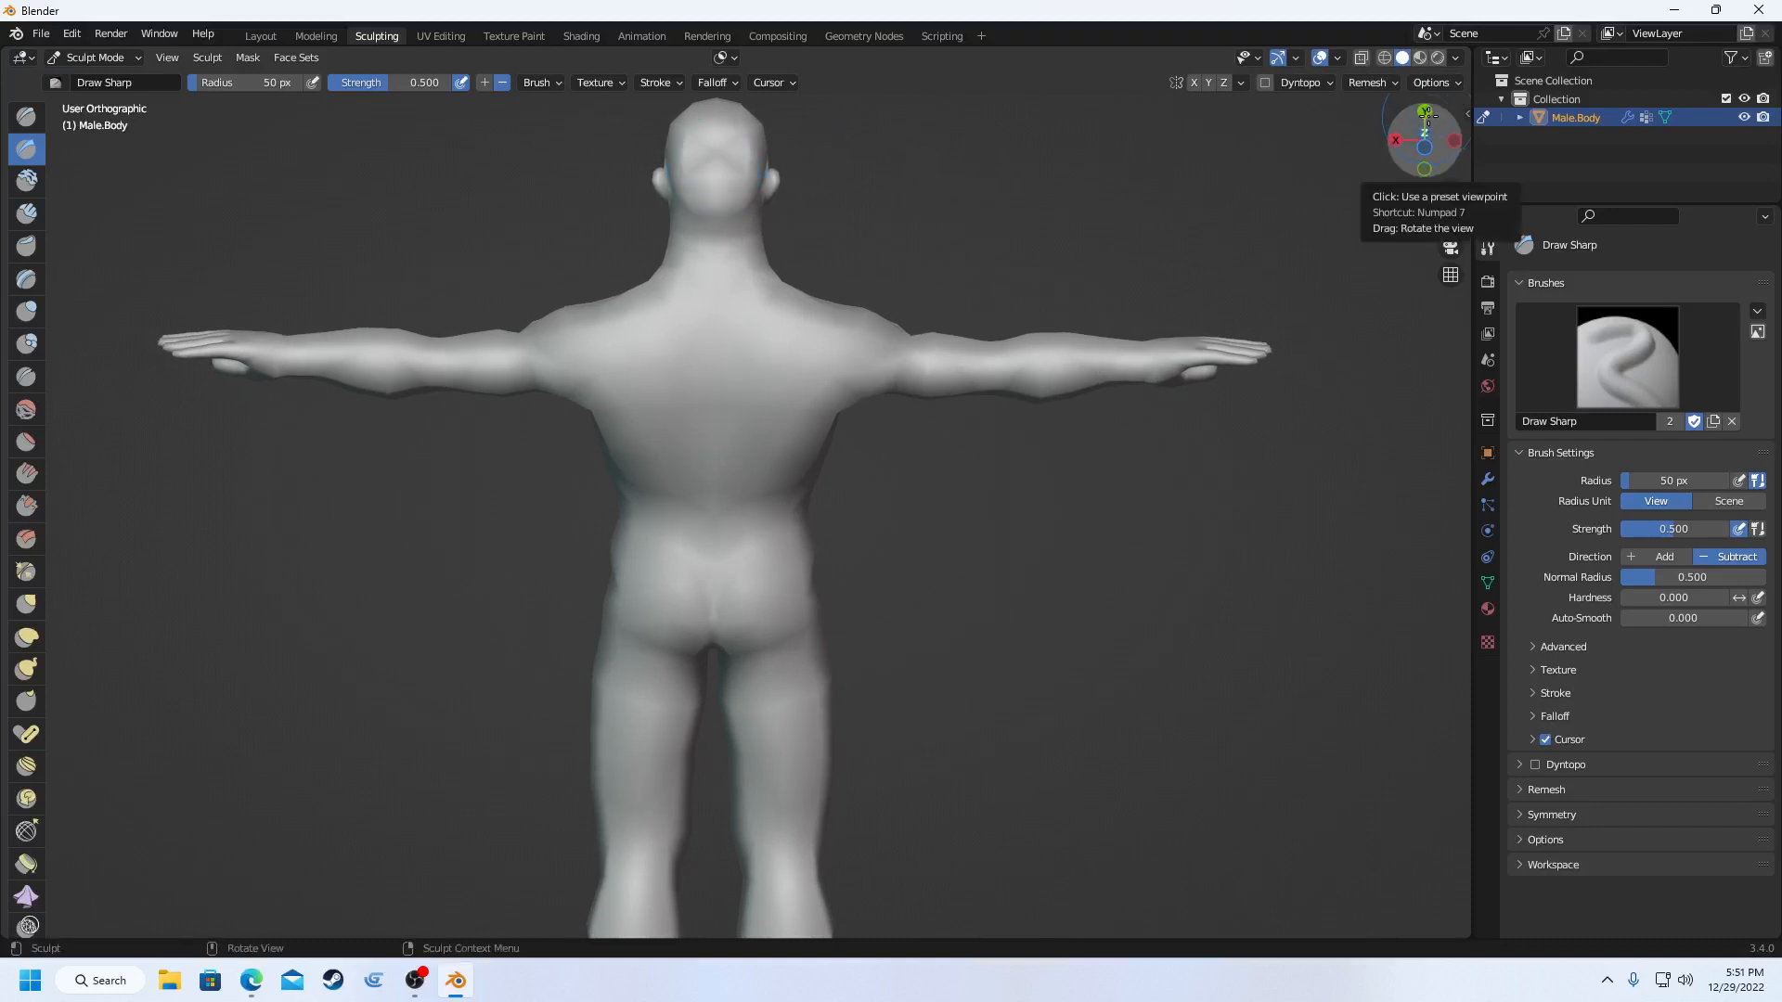
mouse_move(1426, 115)
left_mouse_down()
mouse_move(1394, 152)
mouse_move(1418, 128)
mouse_move(1422, 142)
left_mouse_up()
- Undo the Draw Sharp strokes on the back of the head
left_click(76, 36)
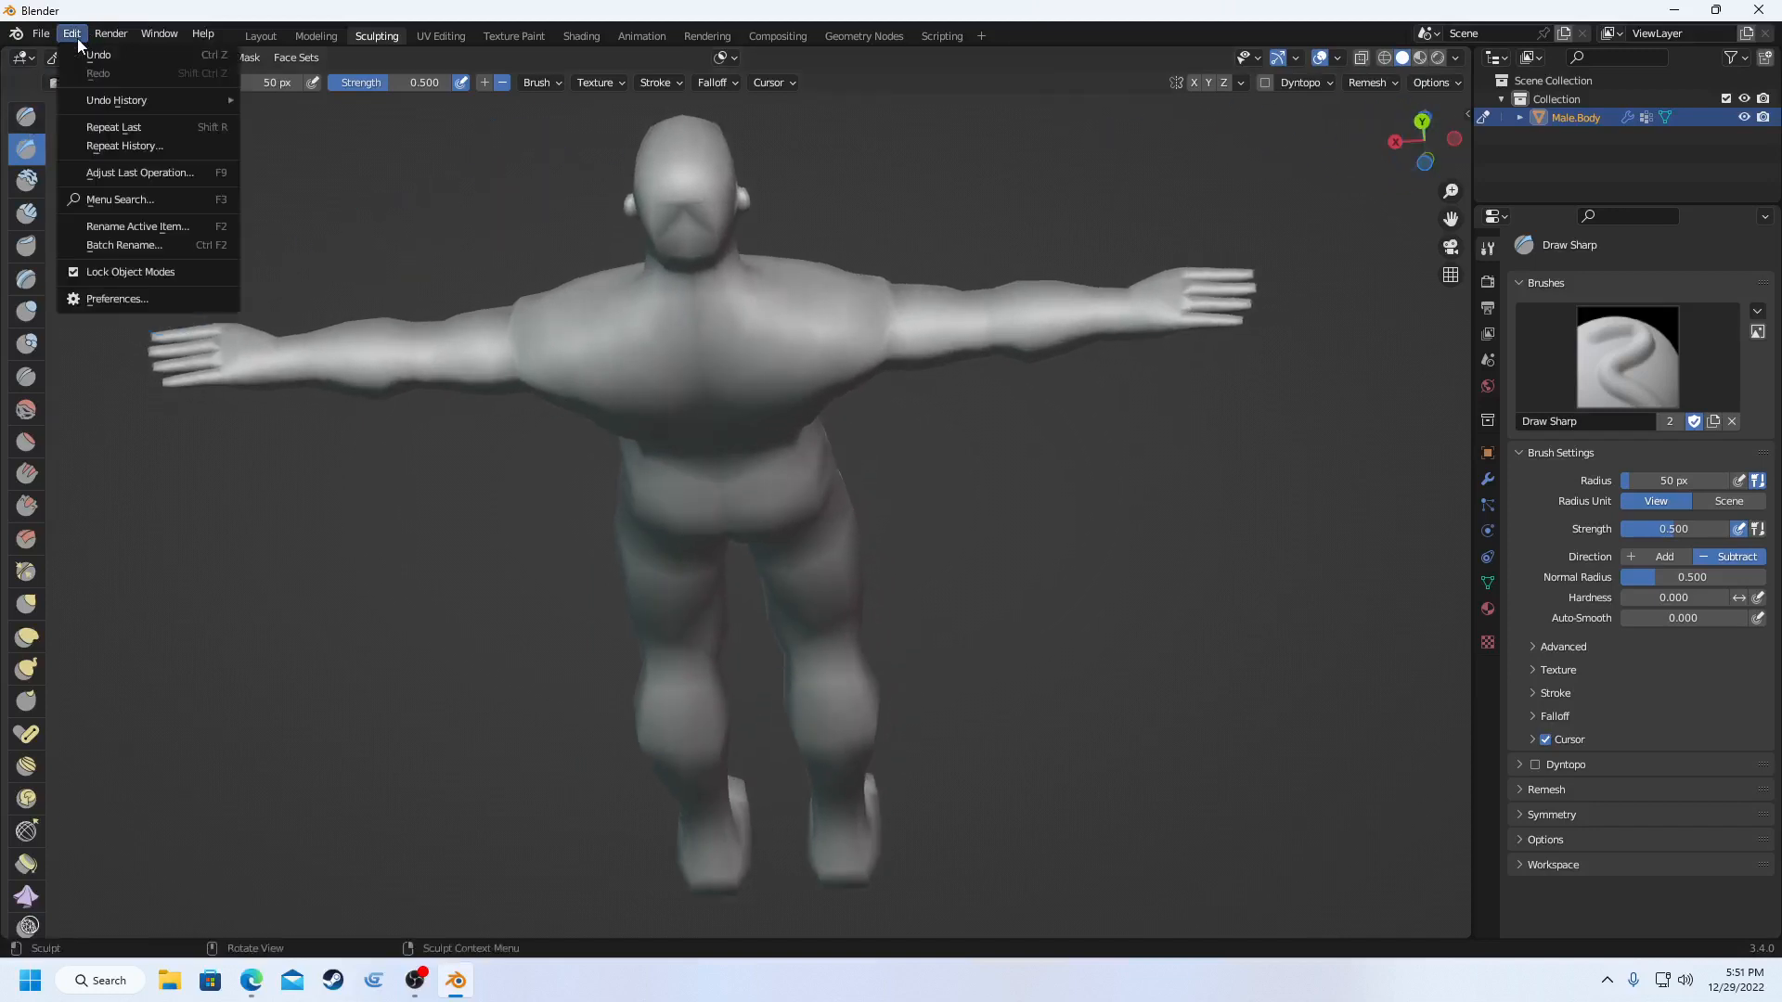
left_click(104, 59)
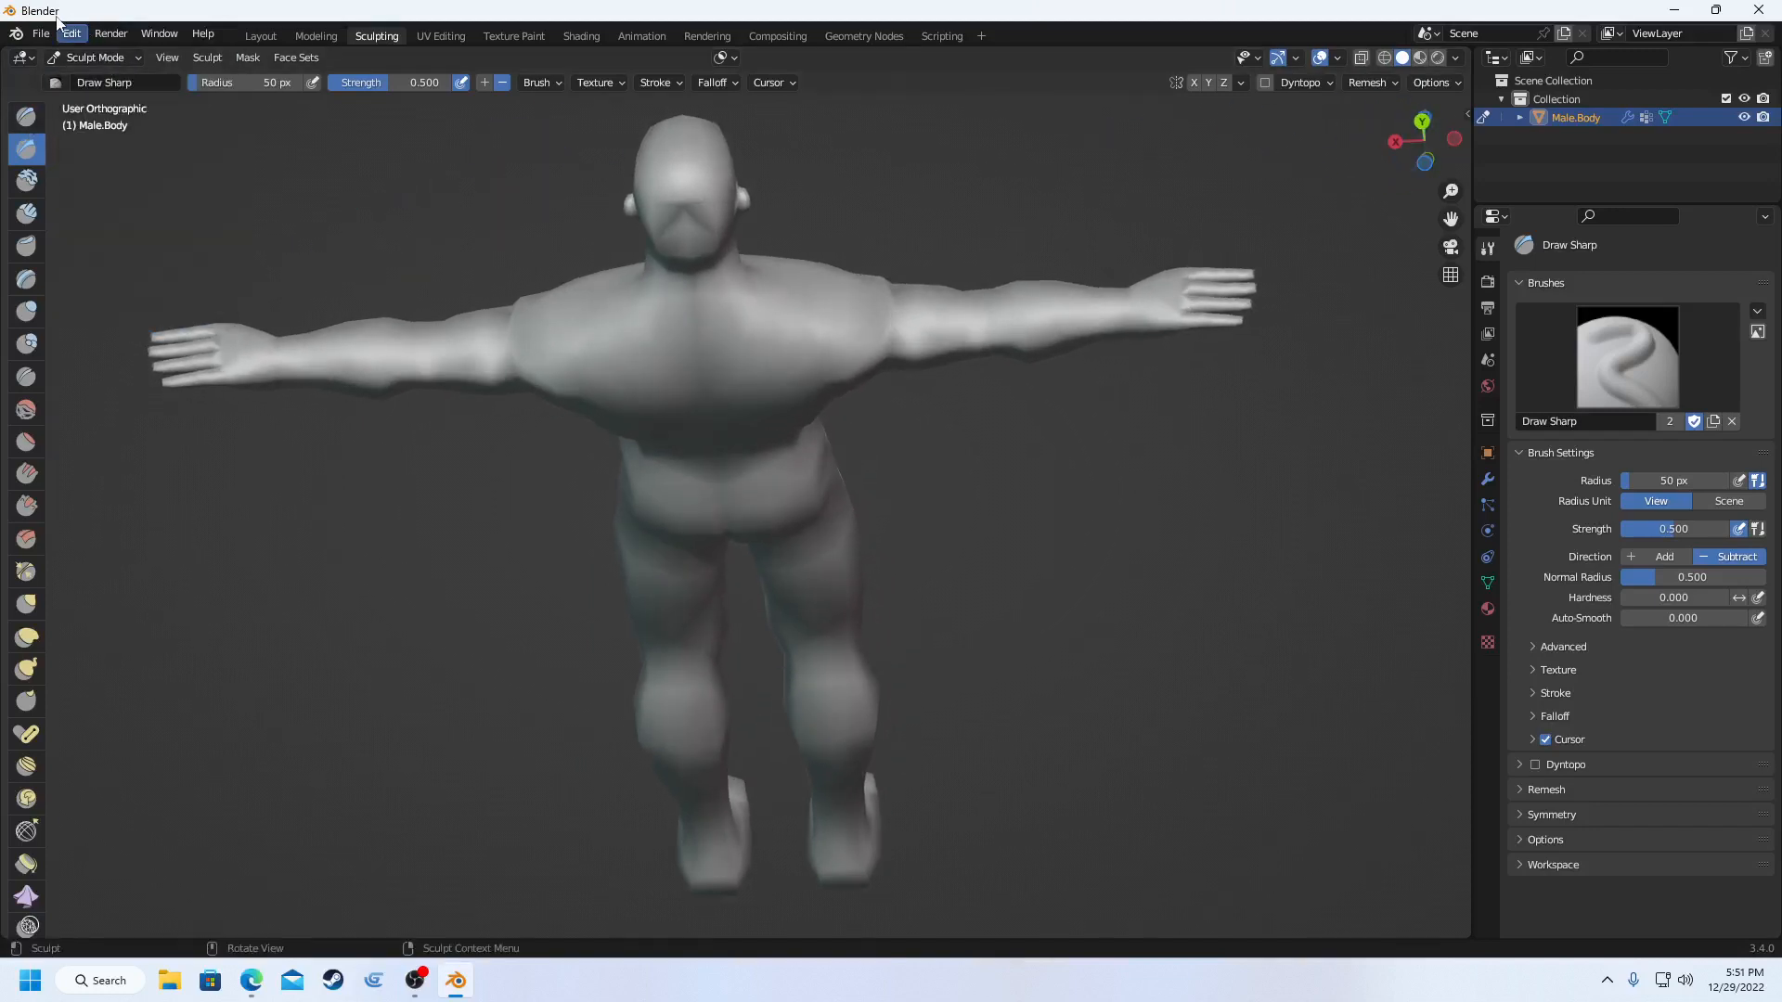
left_click(68, 37)
left_click(104, 56)
left_click(74, 37)
left_click(90, 57)
left_click(72, 34)
left_click(92, 59)
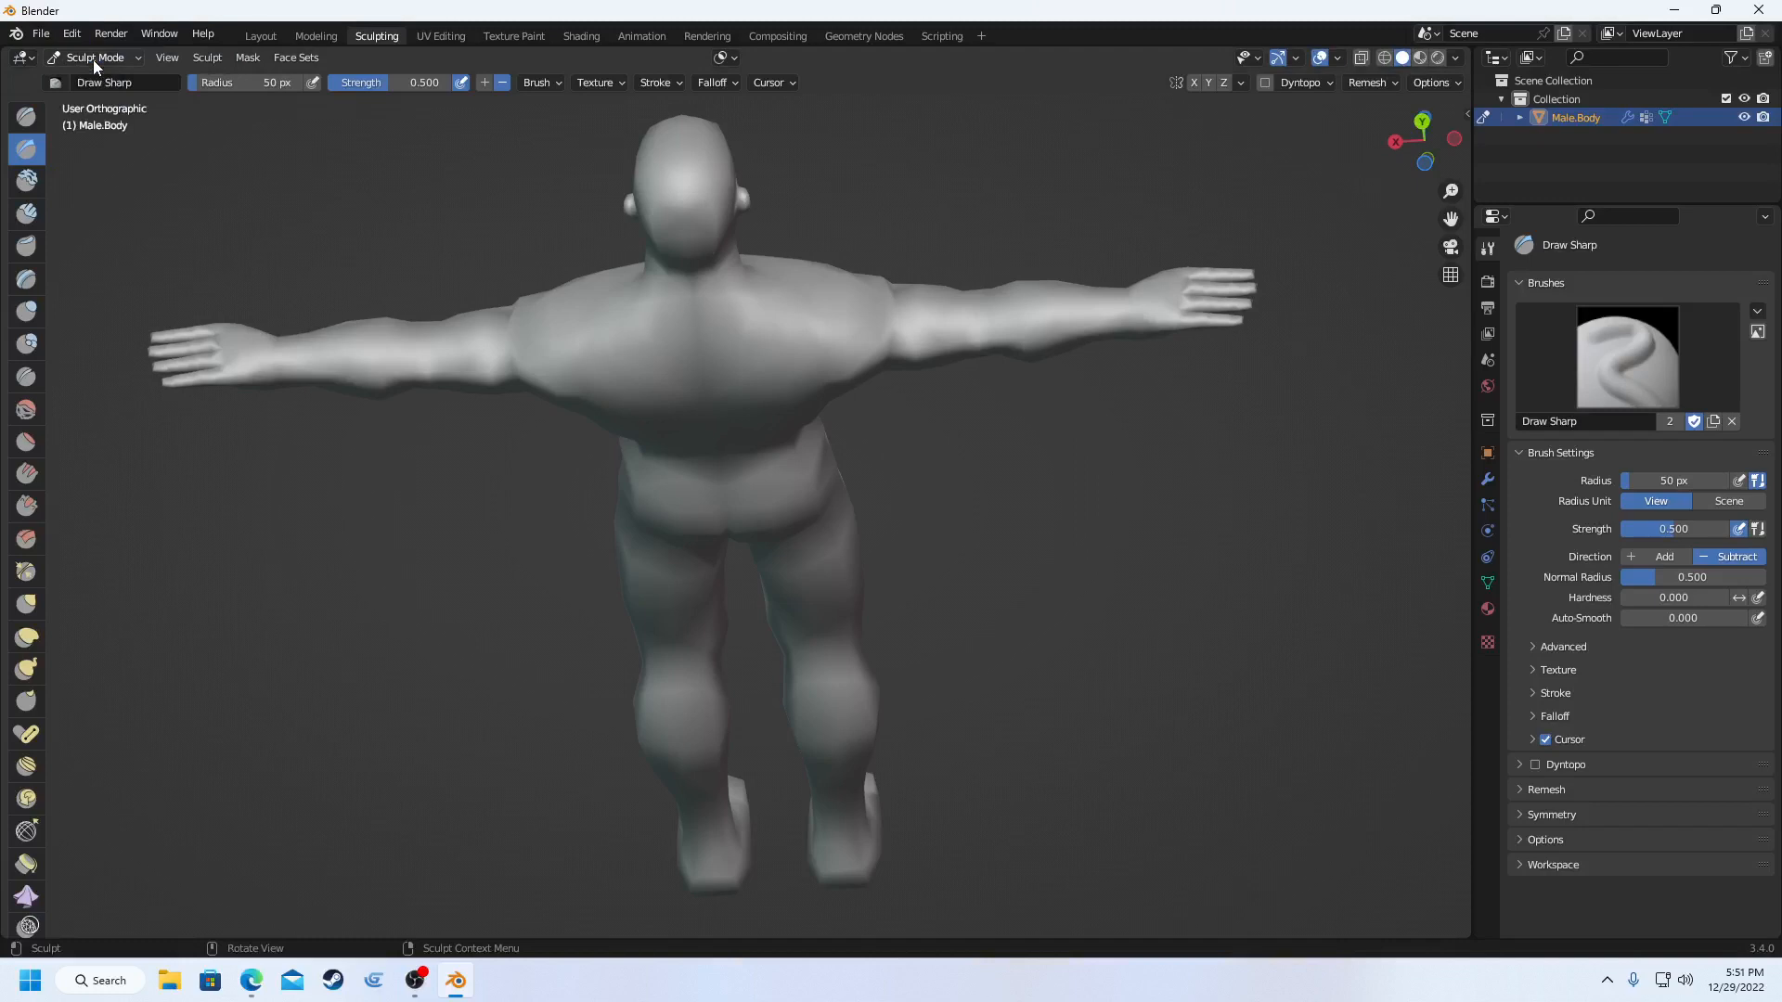
left_click(74, 35)
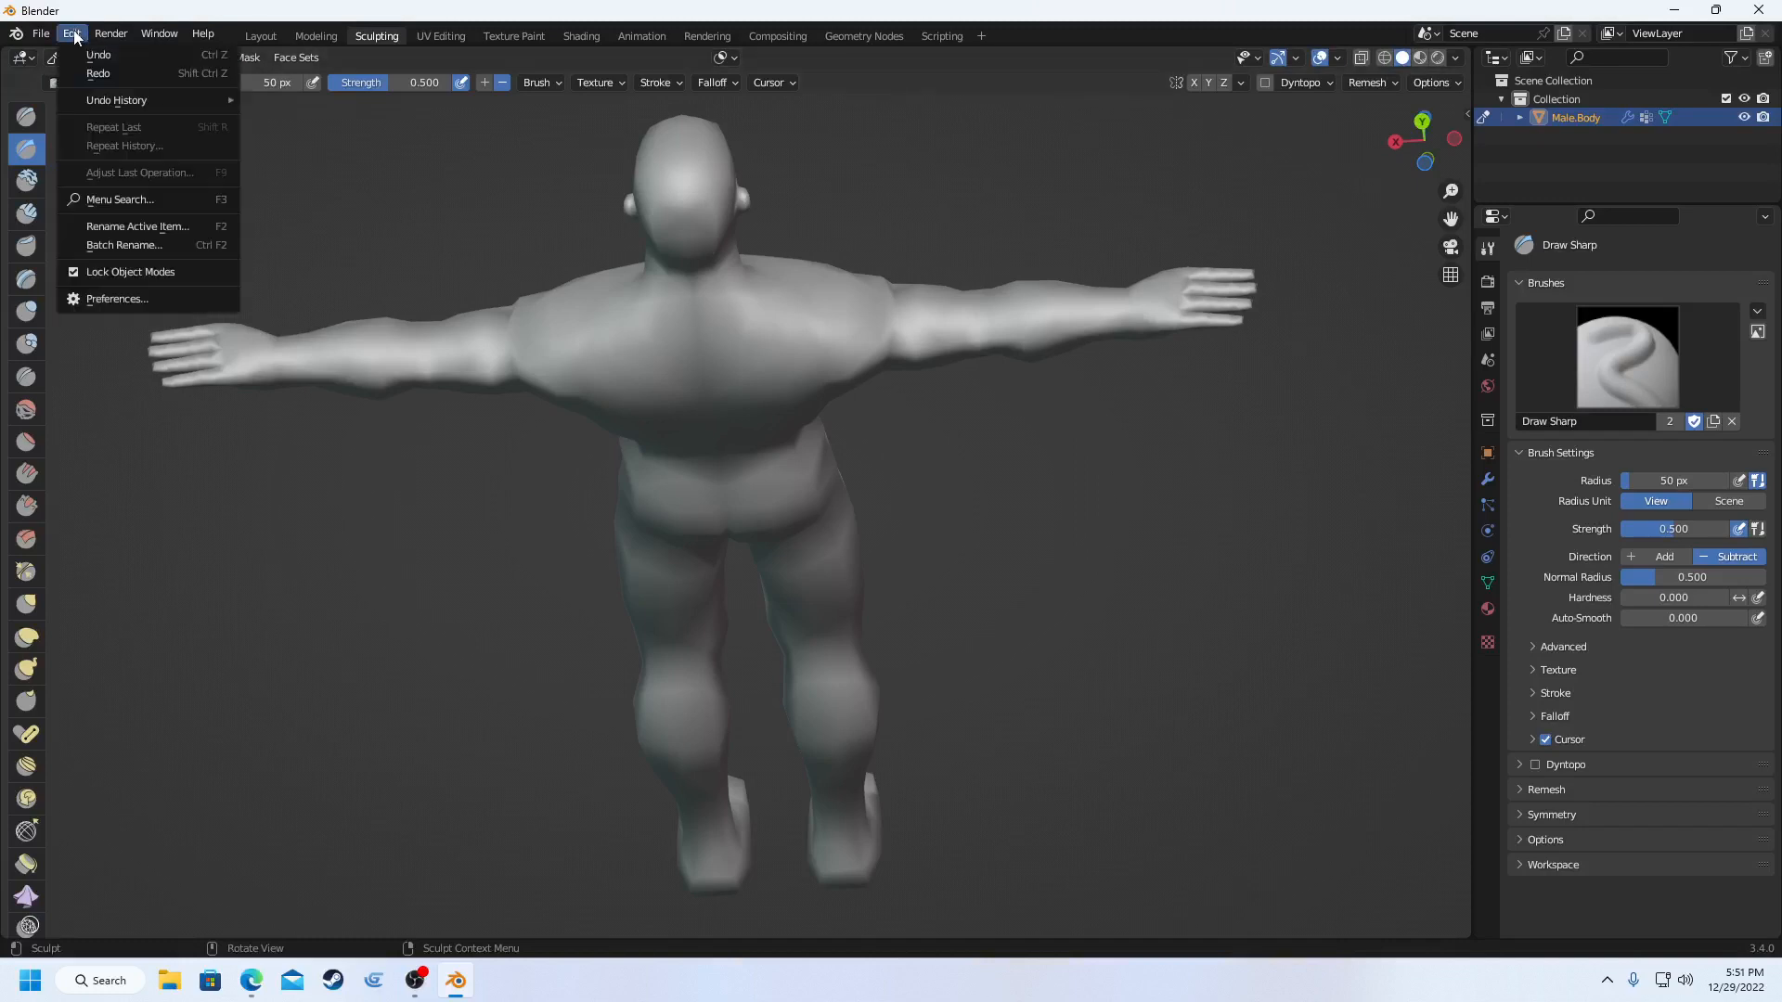
left_click(93, 56)
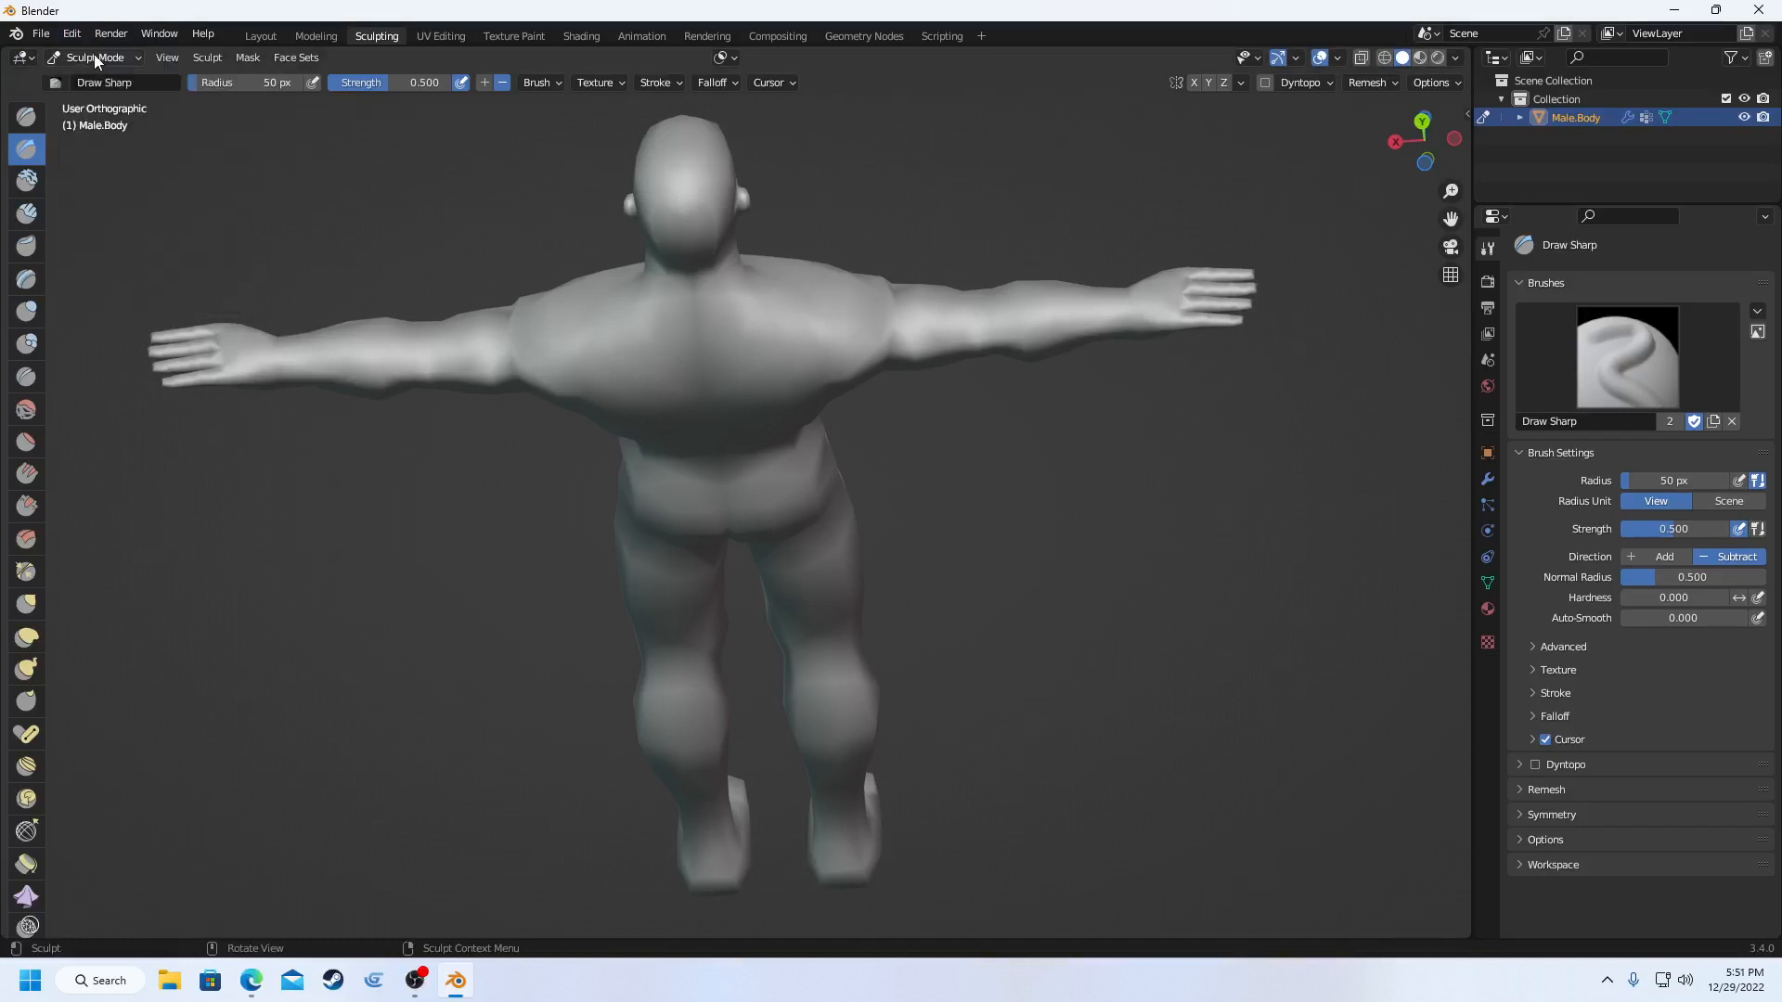
- Build up the back of the head toward the neck with Draw brush strokes
left_click(27, 118)
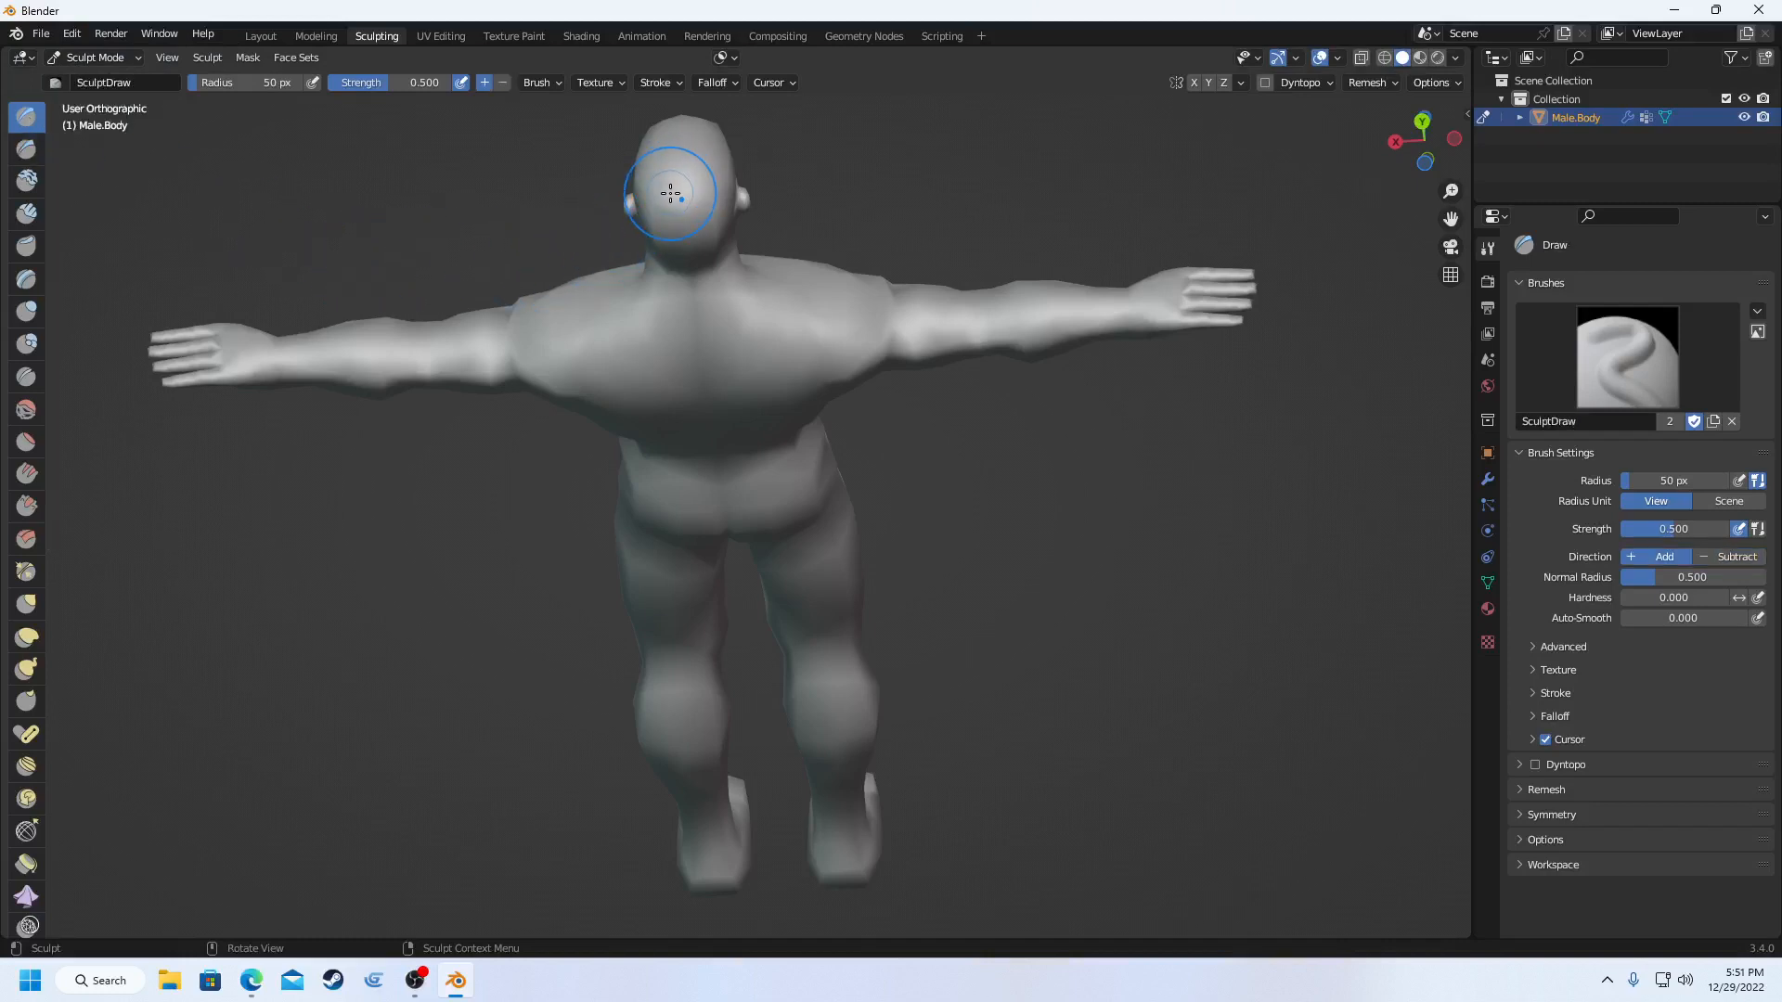
mouse_move(676, 182)
left_mouse_down()
mouse_move(696, 267)
mouse_move(676, 198)
mouse_move(674, 274)
left_mouse_up()
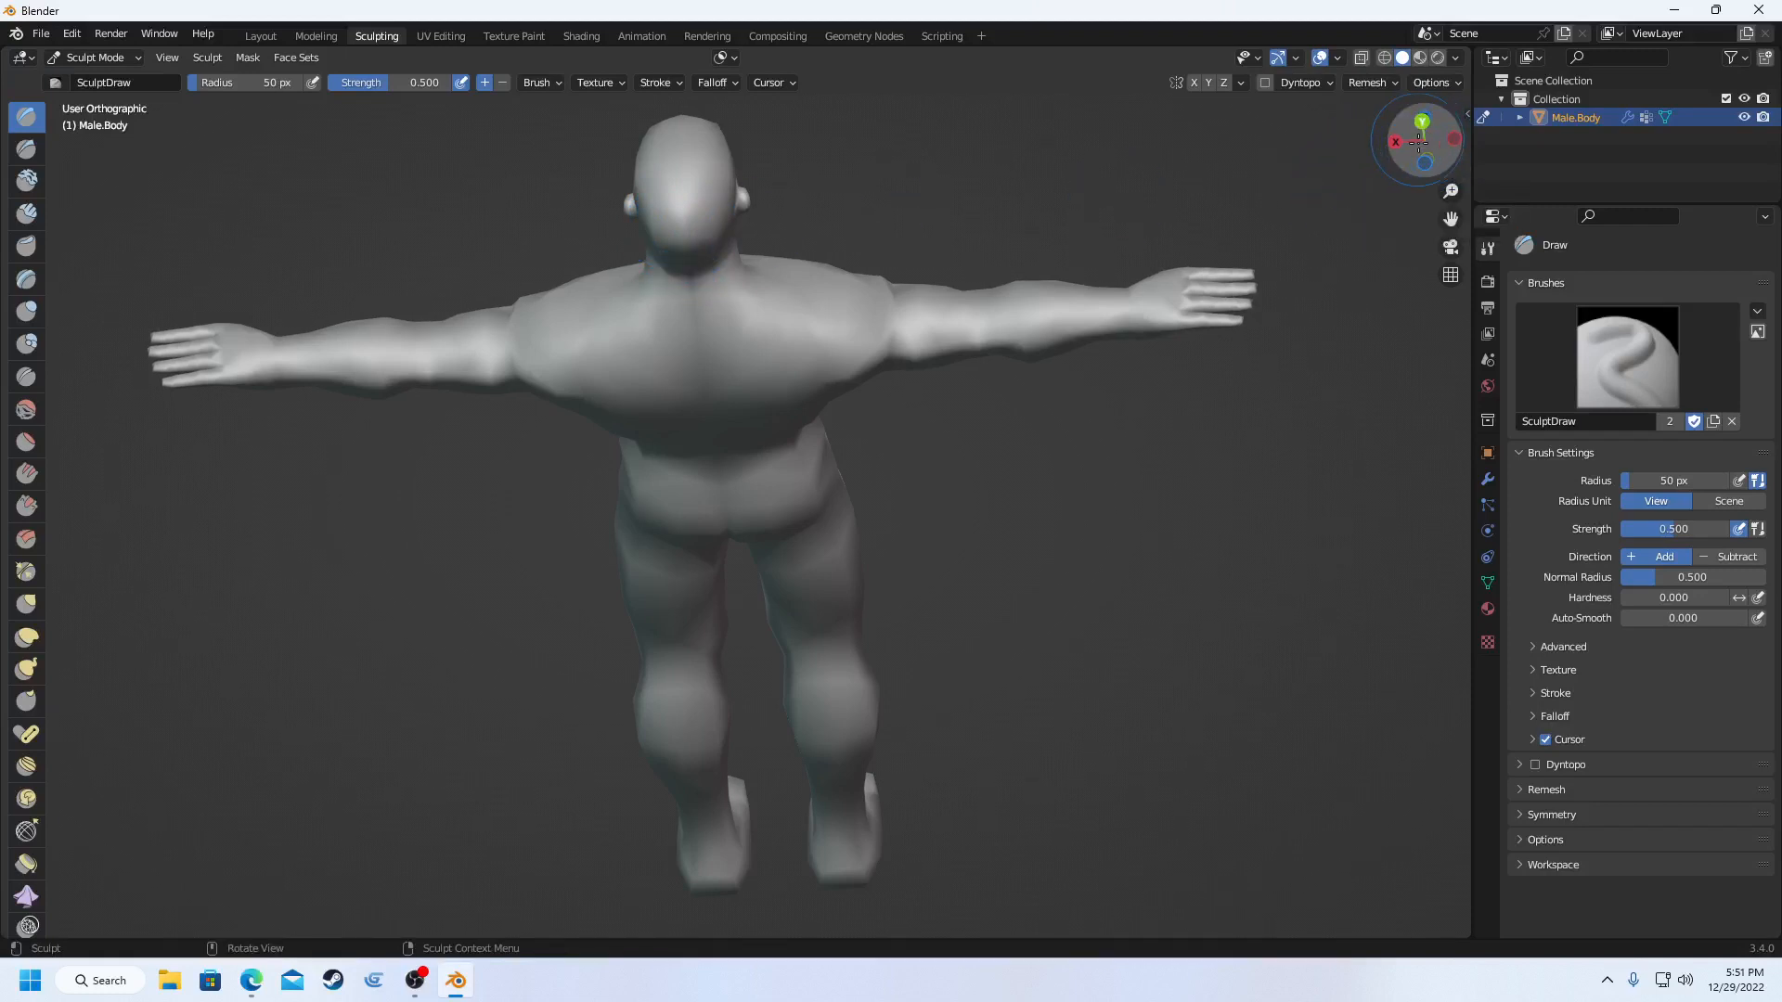
mouse_move(1448, 134)
left_mouse_down()
mouse_move(1402, 174)
mouse_move(1392, 149)
mouse_move(1415, 130)
mouse_move(1429, 142)
left_mouse_up()
mouse_move(722, 199)
left_mouse_down()
mouse_move(716, 151)
mouse_move(728, 180)
mouse_move(710, 223)
left_mouse_up()
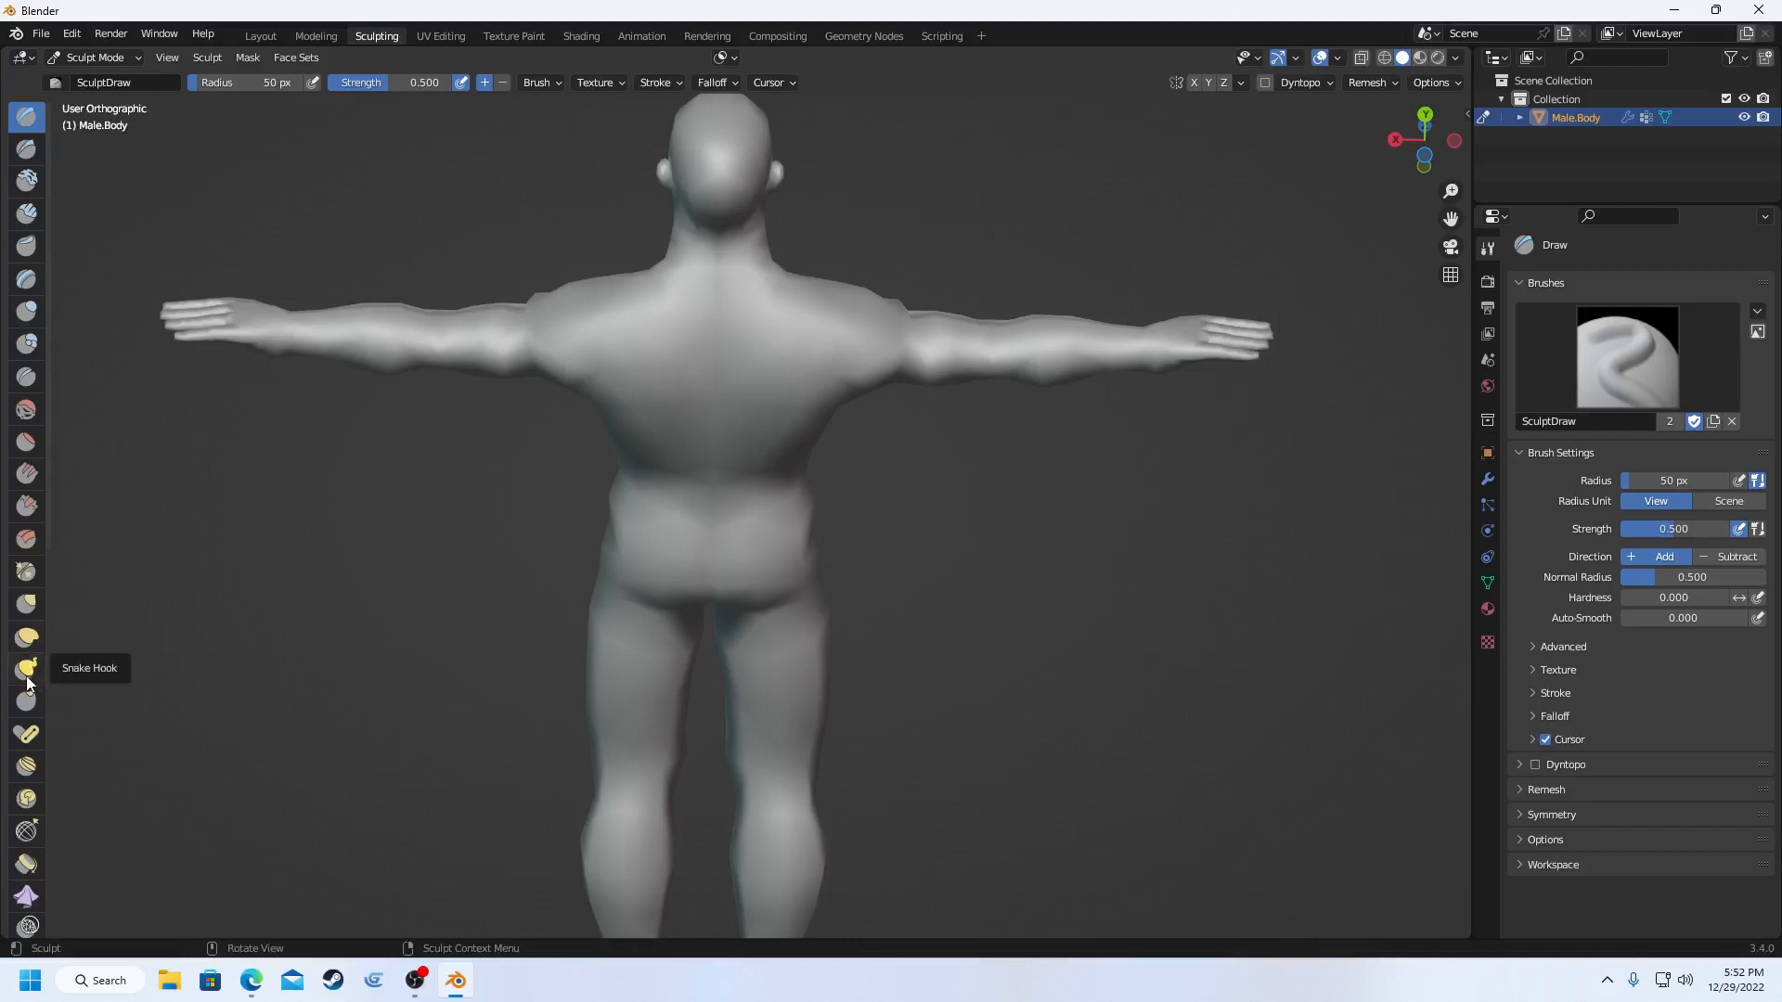
- Pull the back of the head into a point toward the neck with the Snake Hook brush
left_click(27, 670)
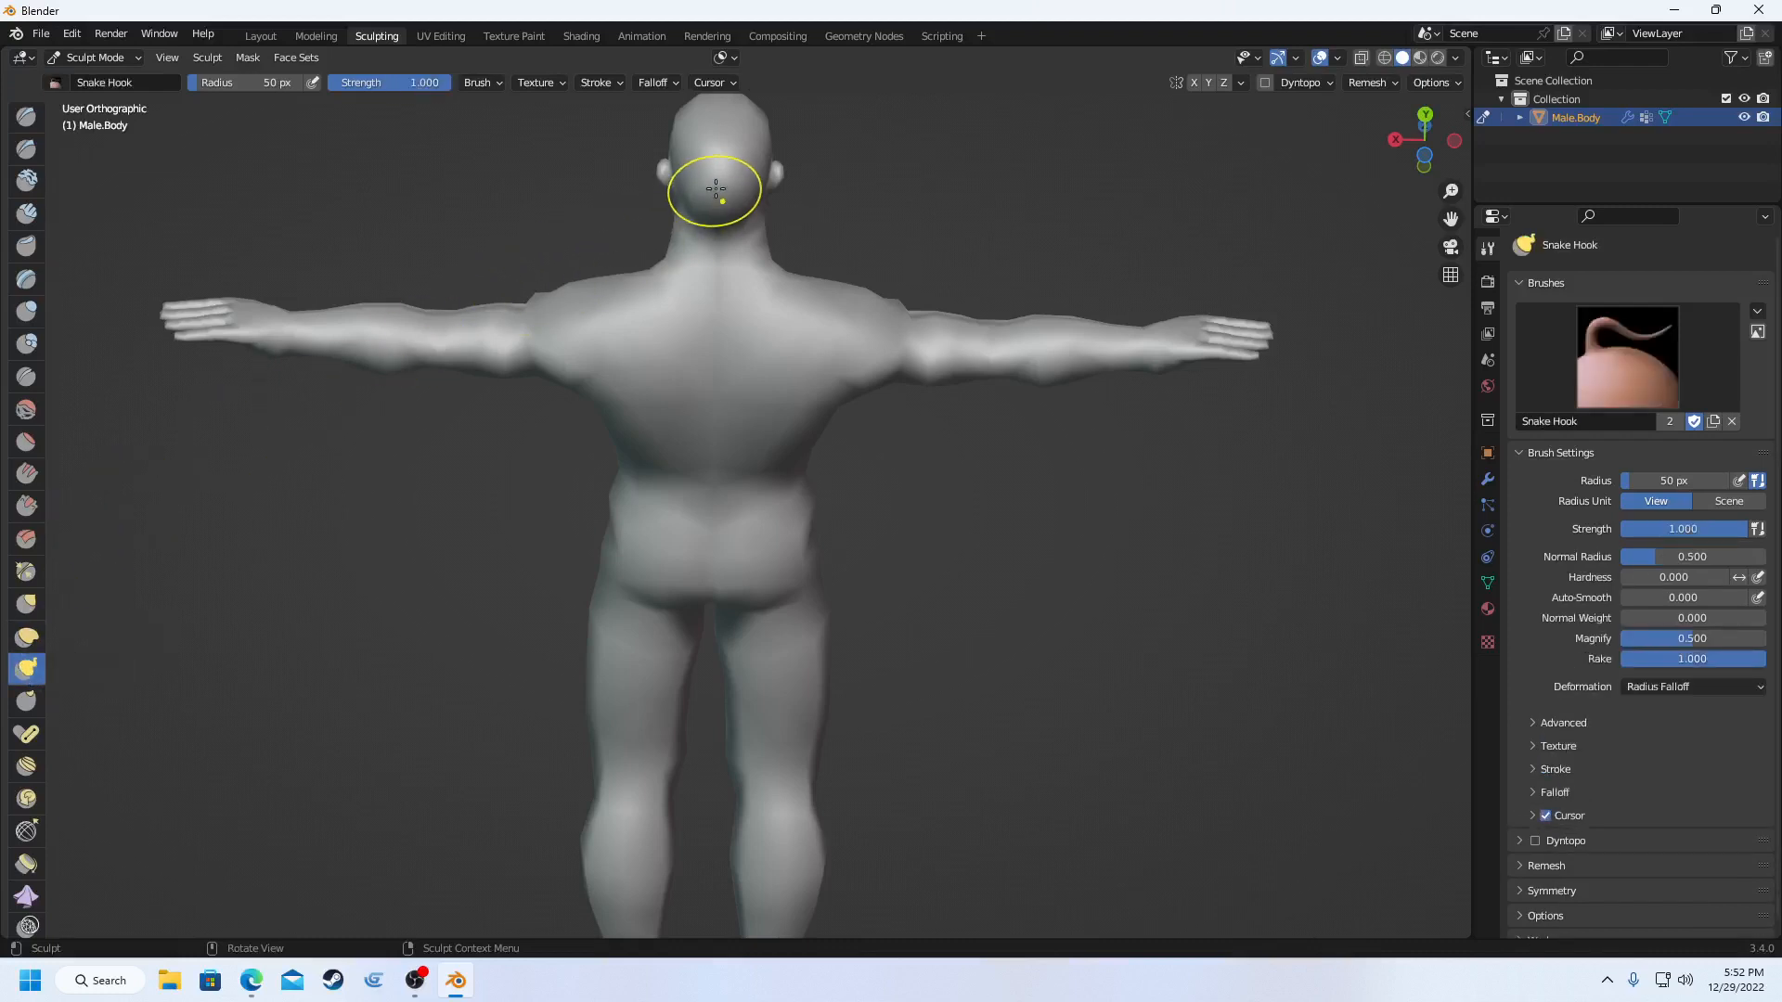
left_click_drag(722, 166, 714, 244)
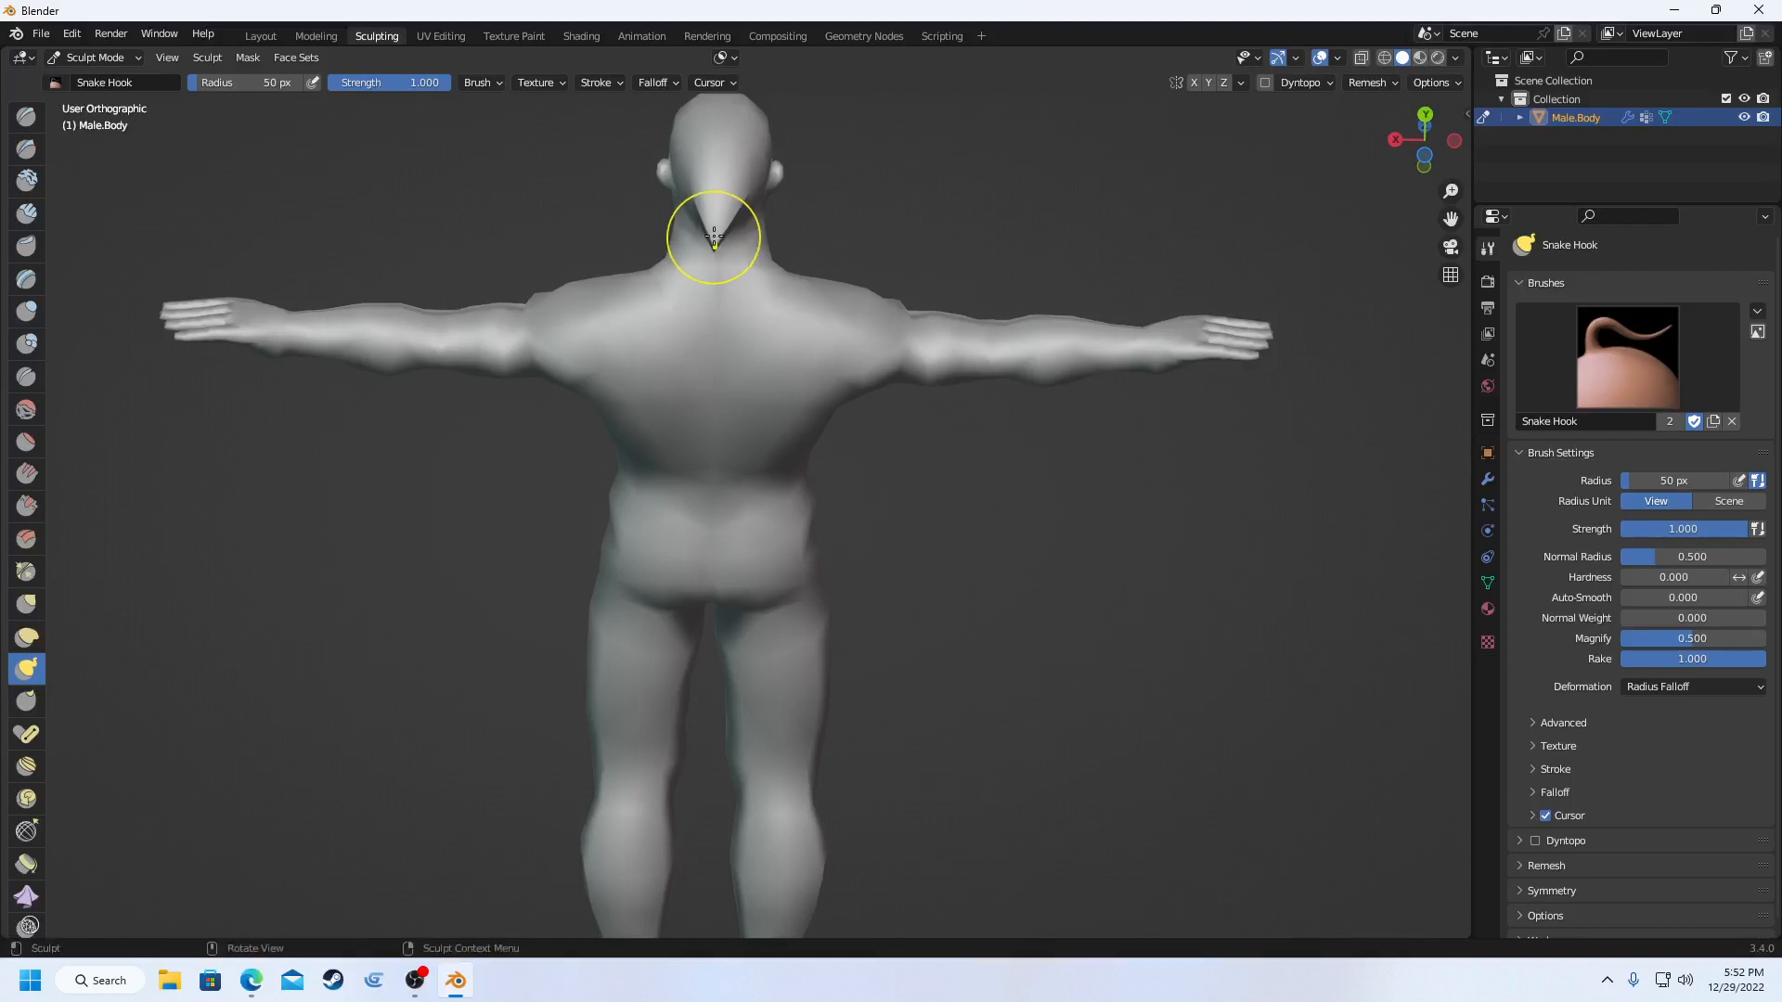
middle_click_drag(915, 228, 914, 244)
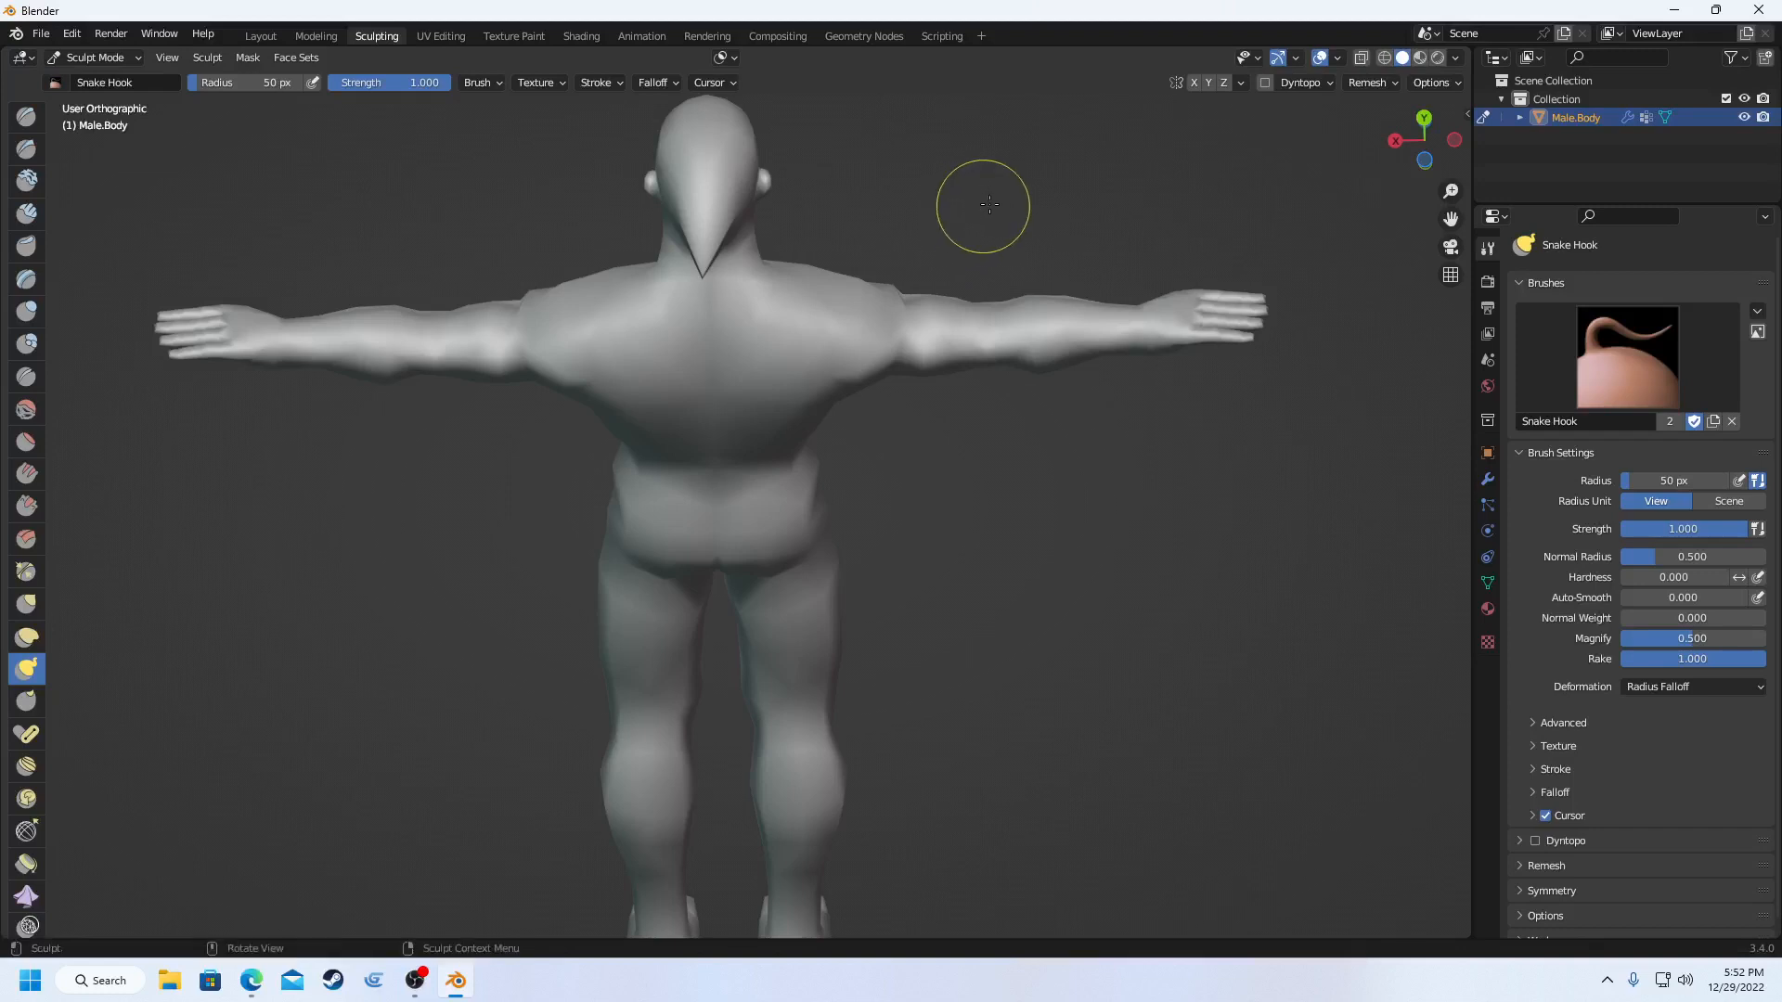
- From the side, pull the head's pointed tip up past the crown with the Snake Hook brush
mouse_move(1396, 153)
left_mouse_down()
mouse_move(1427, 147)
mouse_move(1447, 169)
mouse_move(1371, 198)
mouse_move(1332, 159)
left_mouse_up()
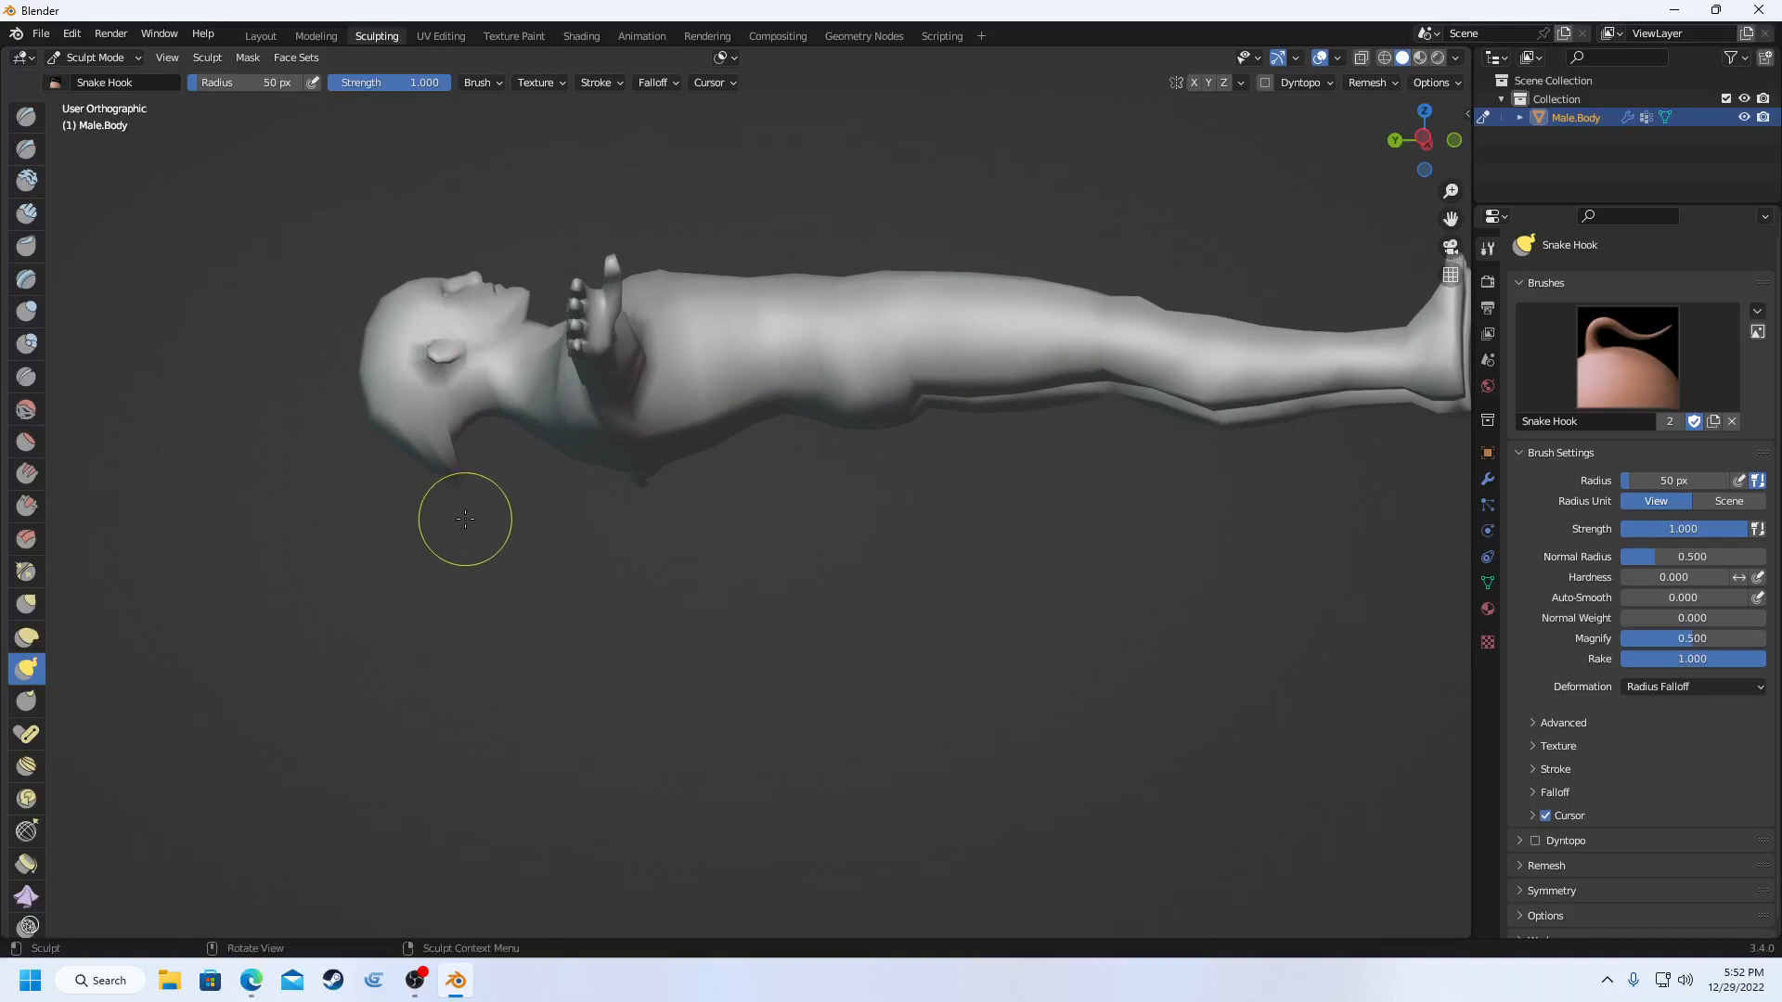
mouse_move(455, 489)
left_mouse_down()
mouse_move(375, 494)
mouse_move(342, 467)
mouse_move(372, 482)
left_mouse_up()
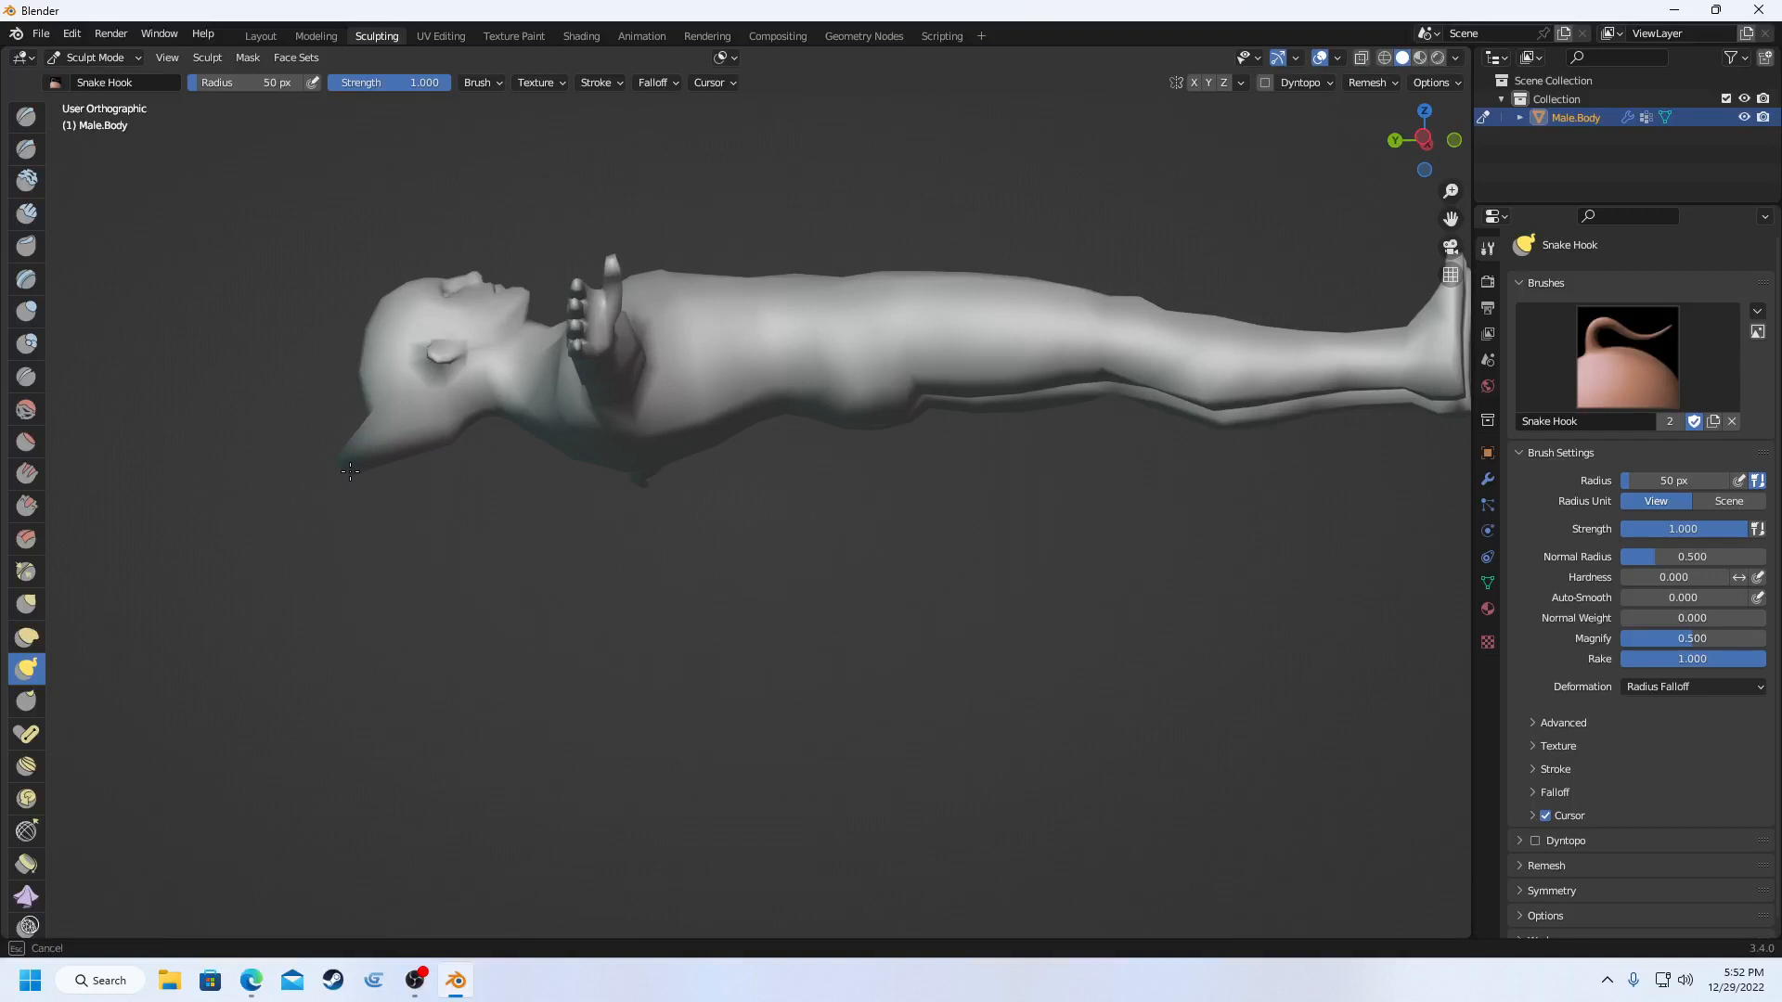
left_click_drag(350, 471, 353, 475)
mouse_move(409, 568)
middle_mouse_down()
mouse_move(428, 513)
mouse_move(510, 425)
middle_mouse_up()
mouse_move(600, 461)
middle_mouse_down()
mouse_move(777, 577)
mouse_move(628, 370)
mouse_move(437, 575)
mouse_move(670, 406)
mouse_move(652, 390)
mouse_move(597, 402)
mouse_move(567, 602)
mouse_move(534, 630)
mouse_move(891, 605)
mouse_move(791, 549)
mouse_move(722, 546)
mouse_move(581, 402)
mouse_move(664, 421)
mouse_move(631, 356)
mouse_move(604, 386)
mouse_move(616, 400)
middle_mouse_up()
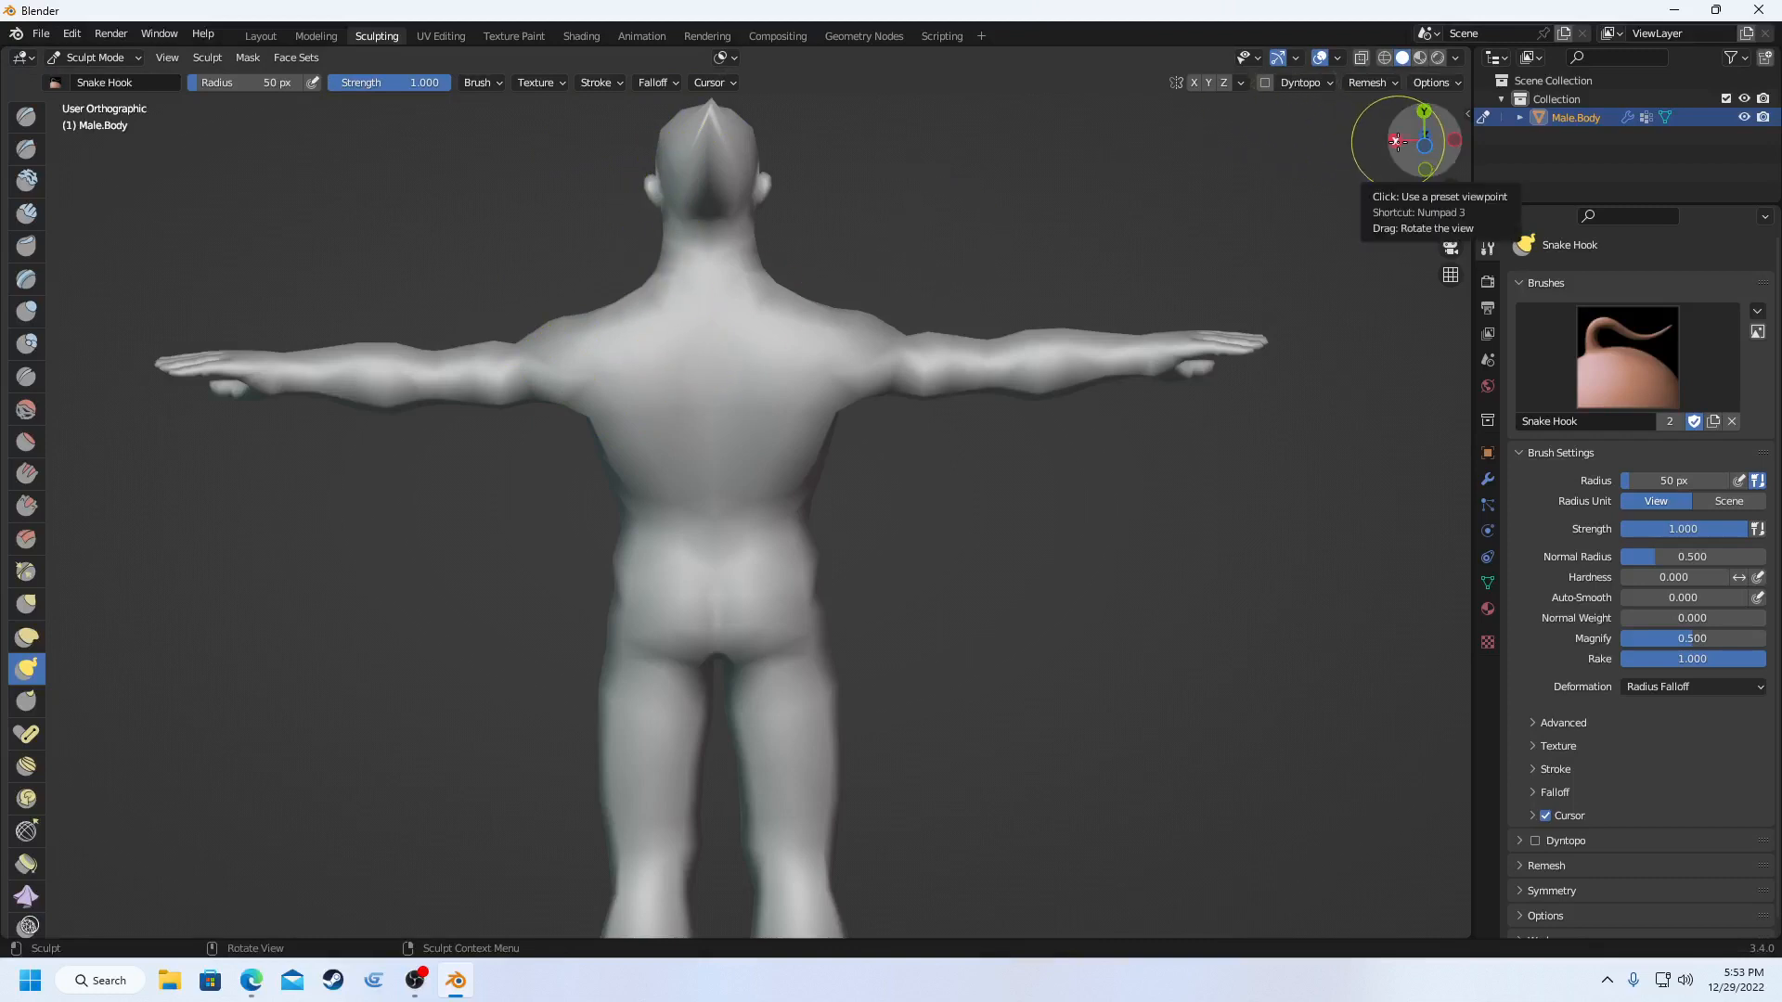
- Apply the Sharpen Mask filter to the body's sculpt mask
mouse_move(1396, 141)
left_mouse_down()
mouse_move(1354, 109)
mouse_move(1414, 147)
left_mouse_up()
scroll(819, 479, "down", 4)
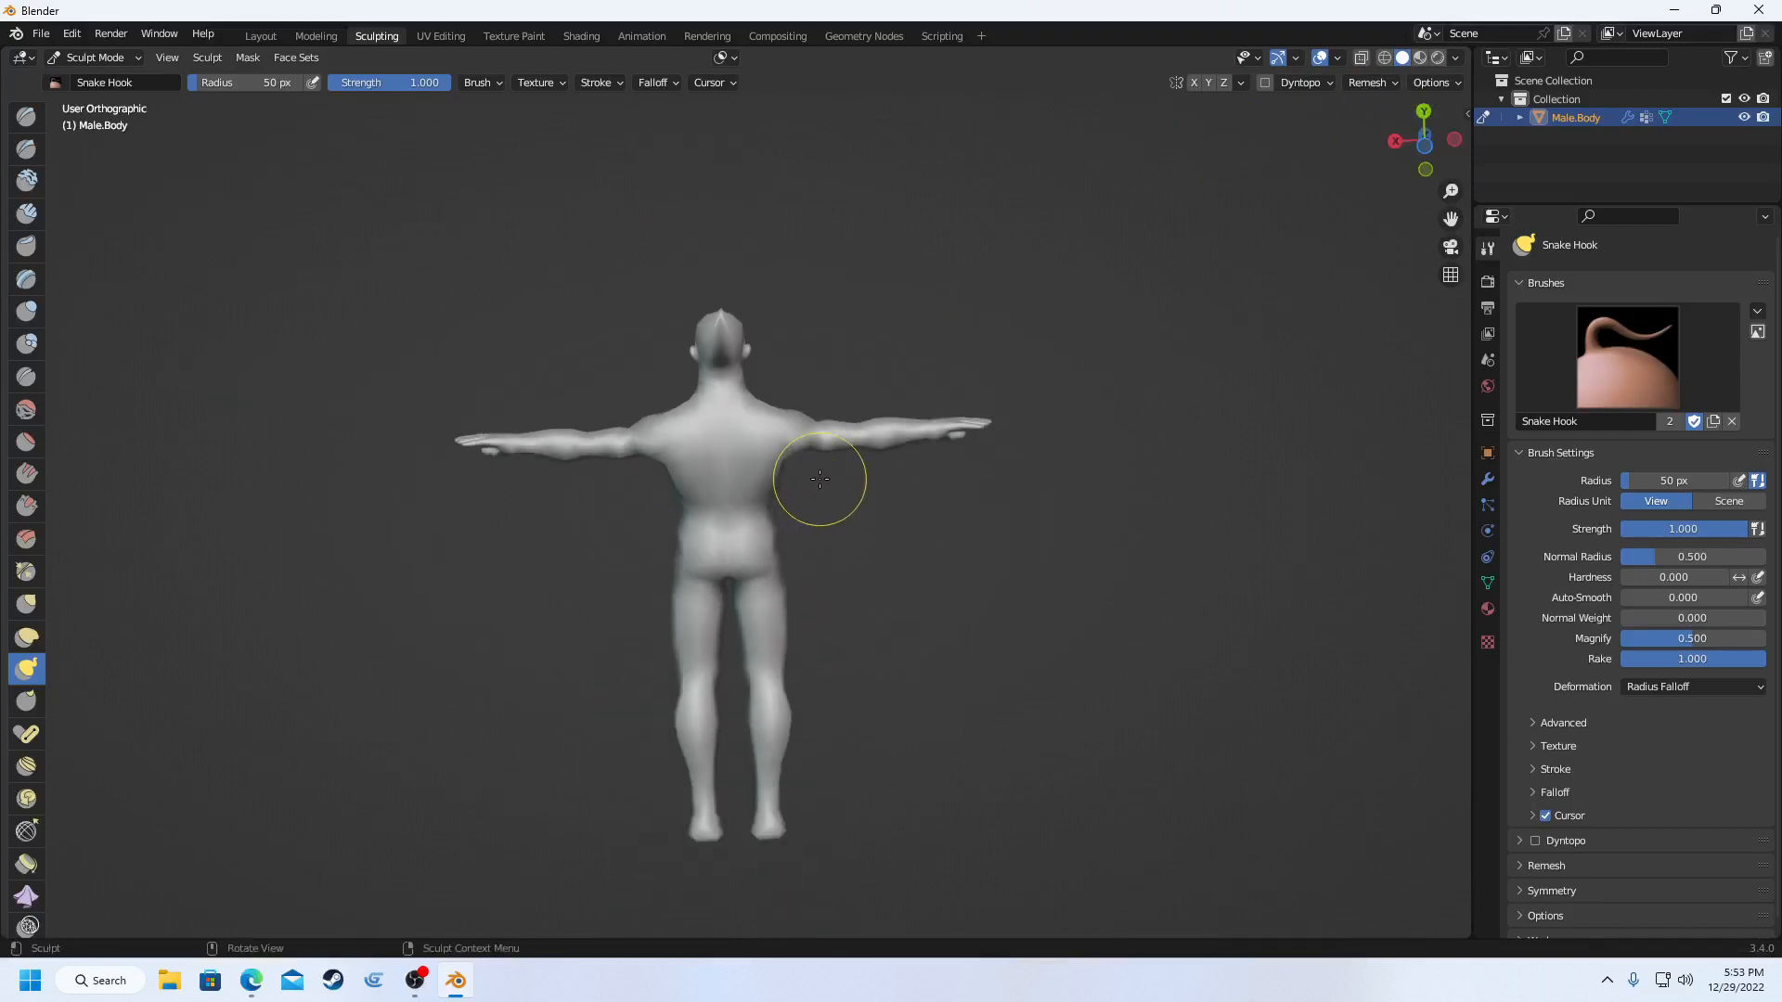
key("alt+a")
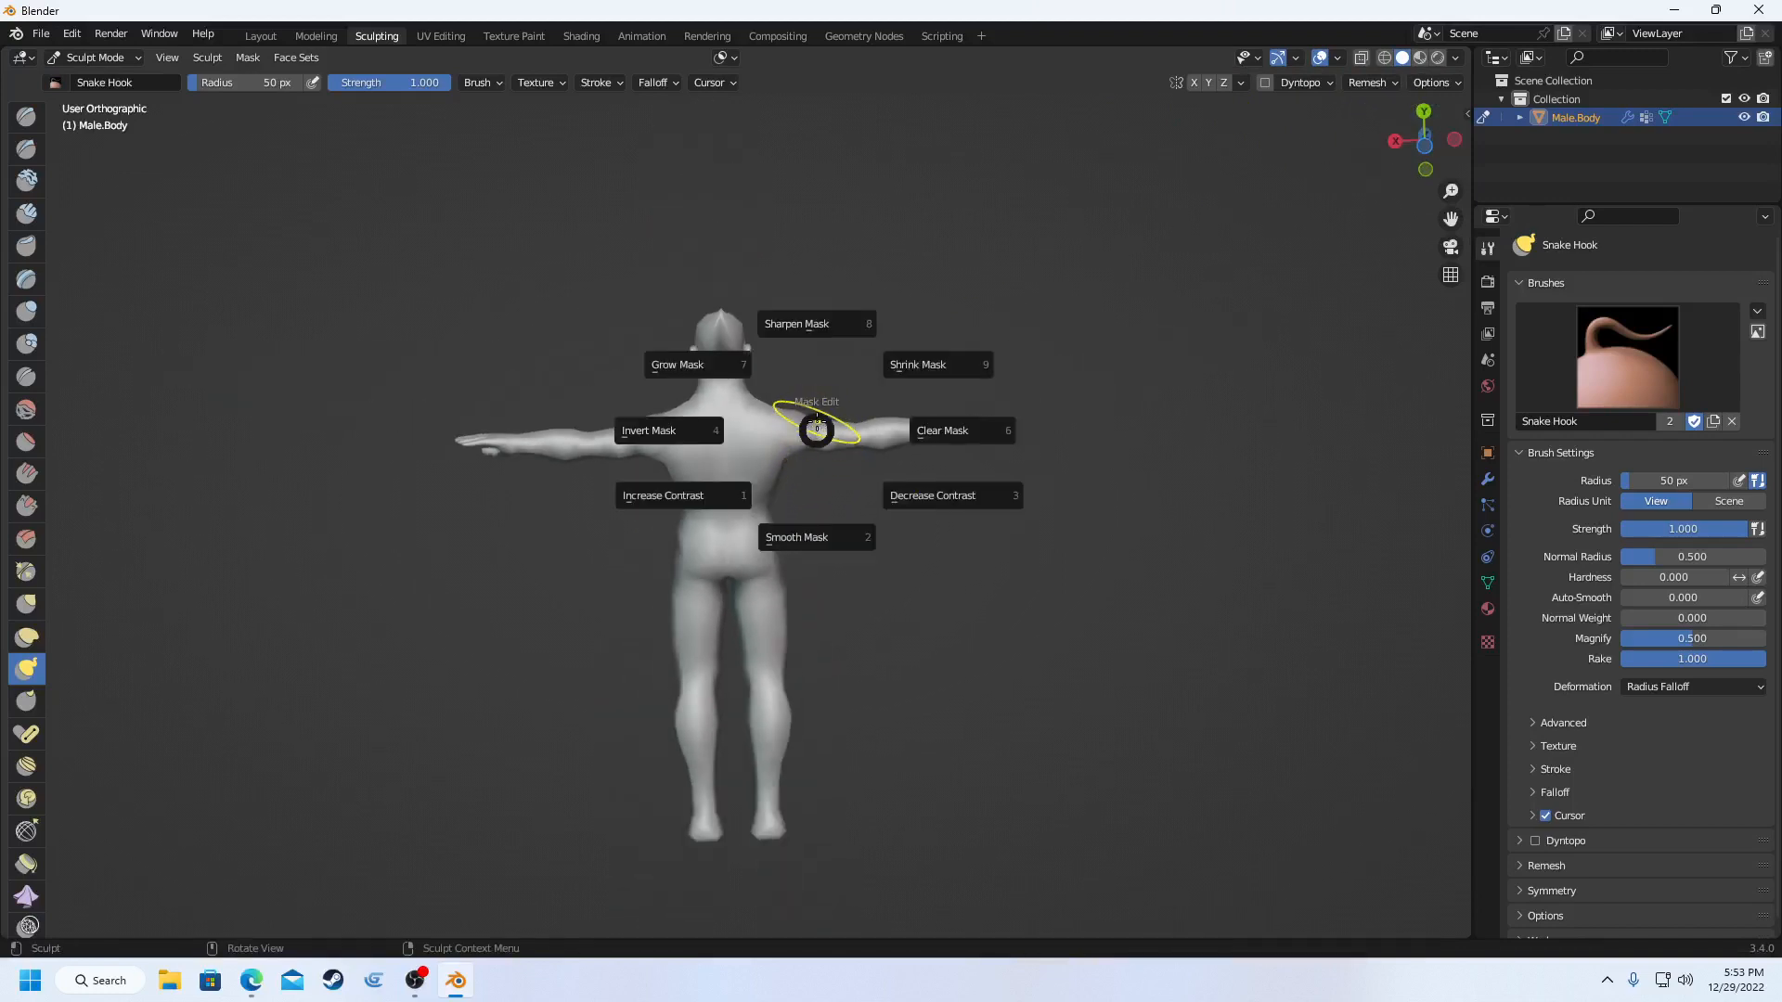
left_click(817, 182)
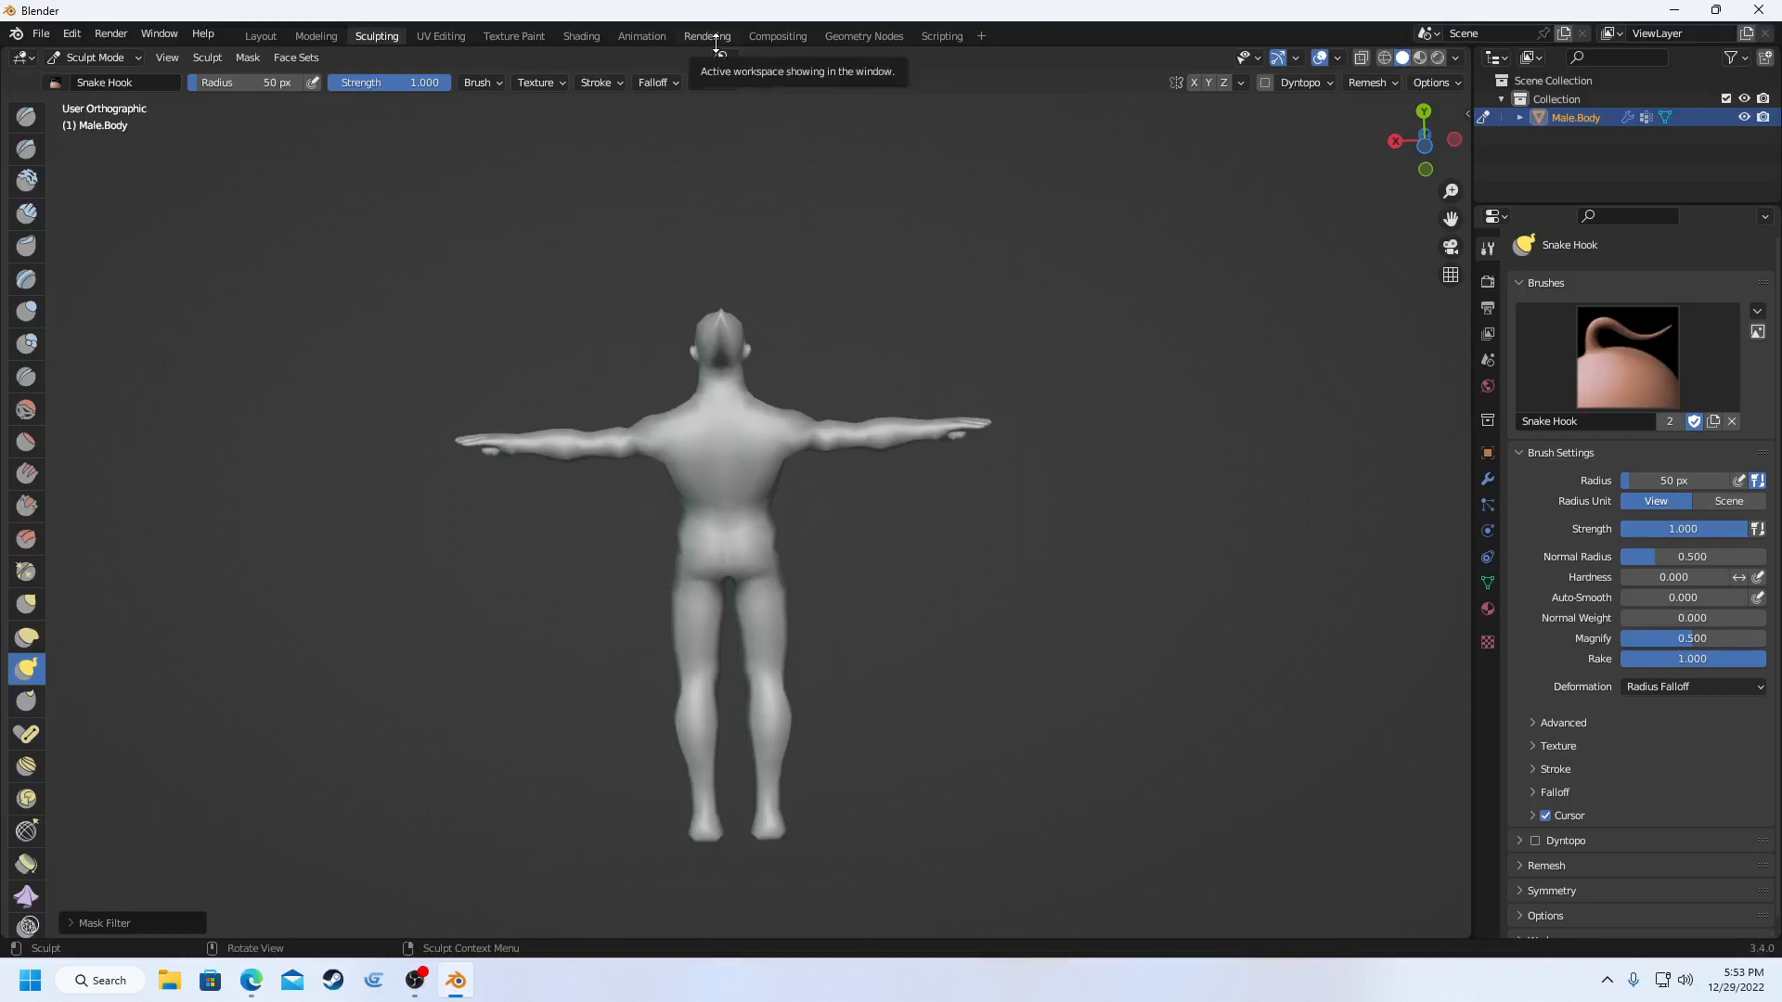
- Switch to the Texture Paint workspace and apply a single TexDraw dab at the edge of the shoe
left_click(538, 37)
scroll(1105, 430, "down", 5)
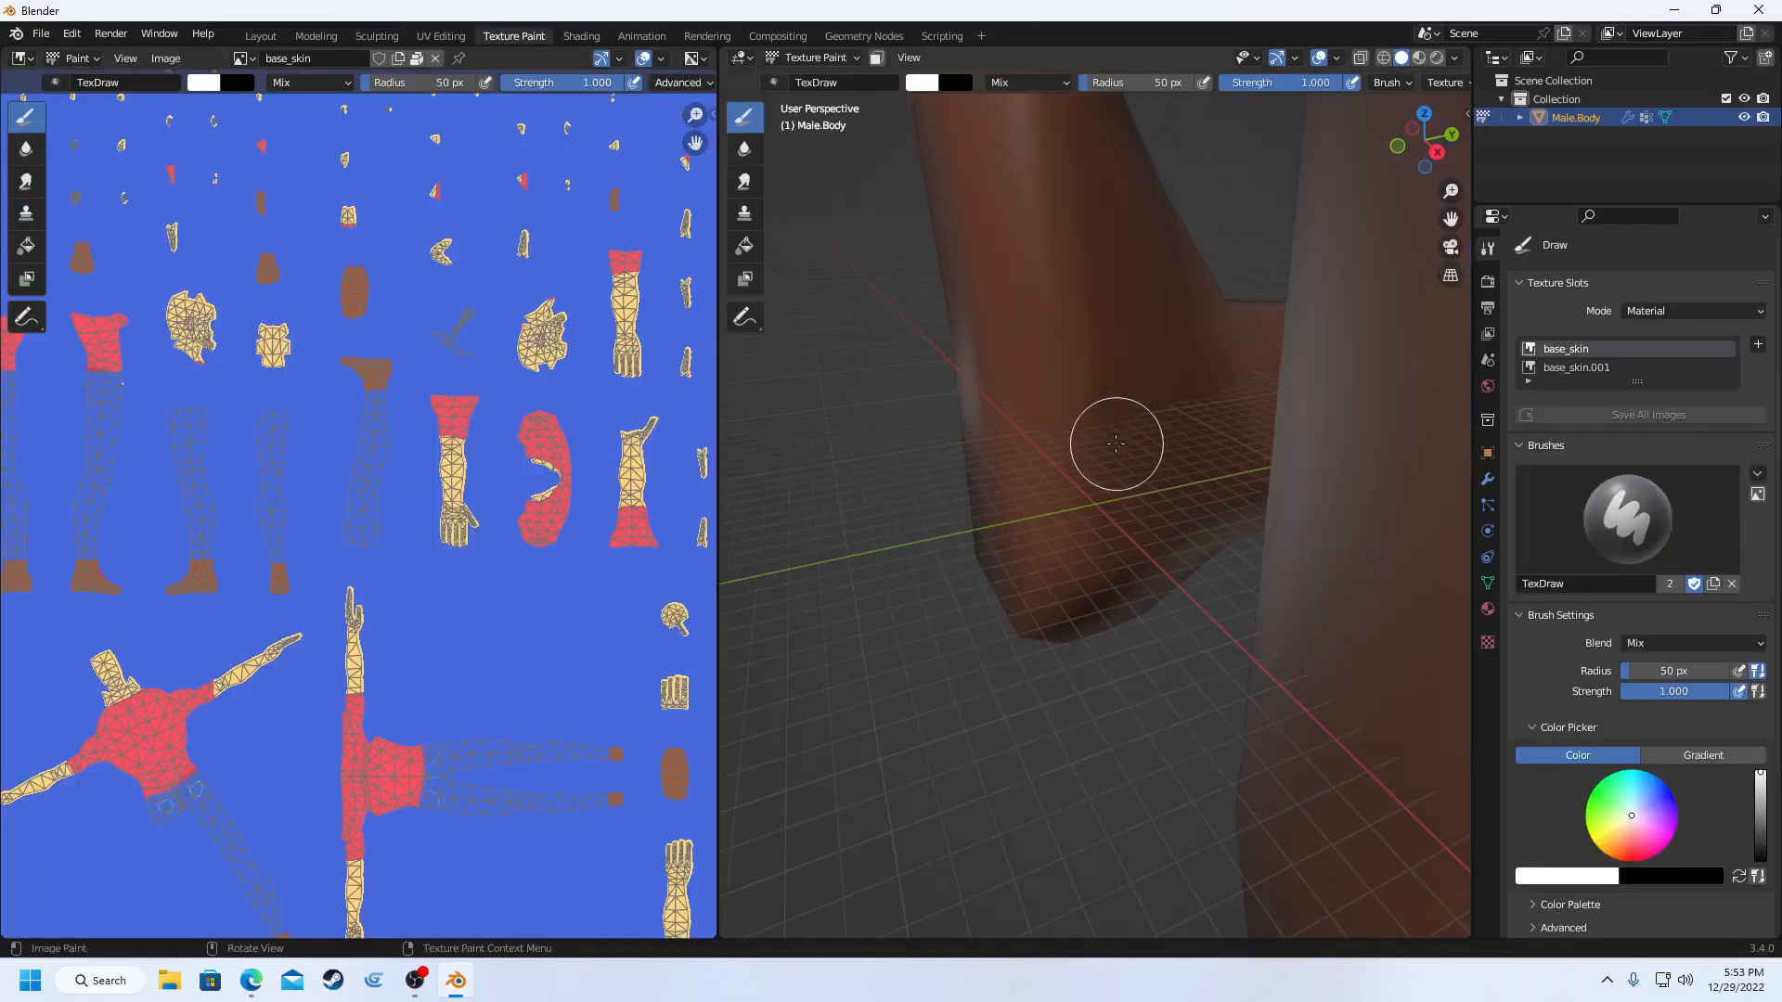
scroll(1105, 431, "down", 3)
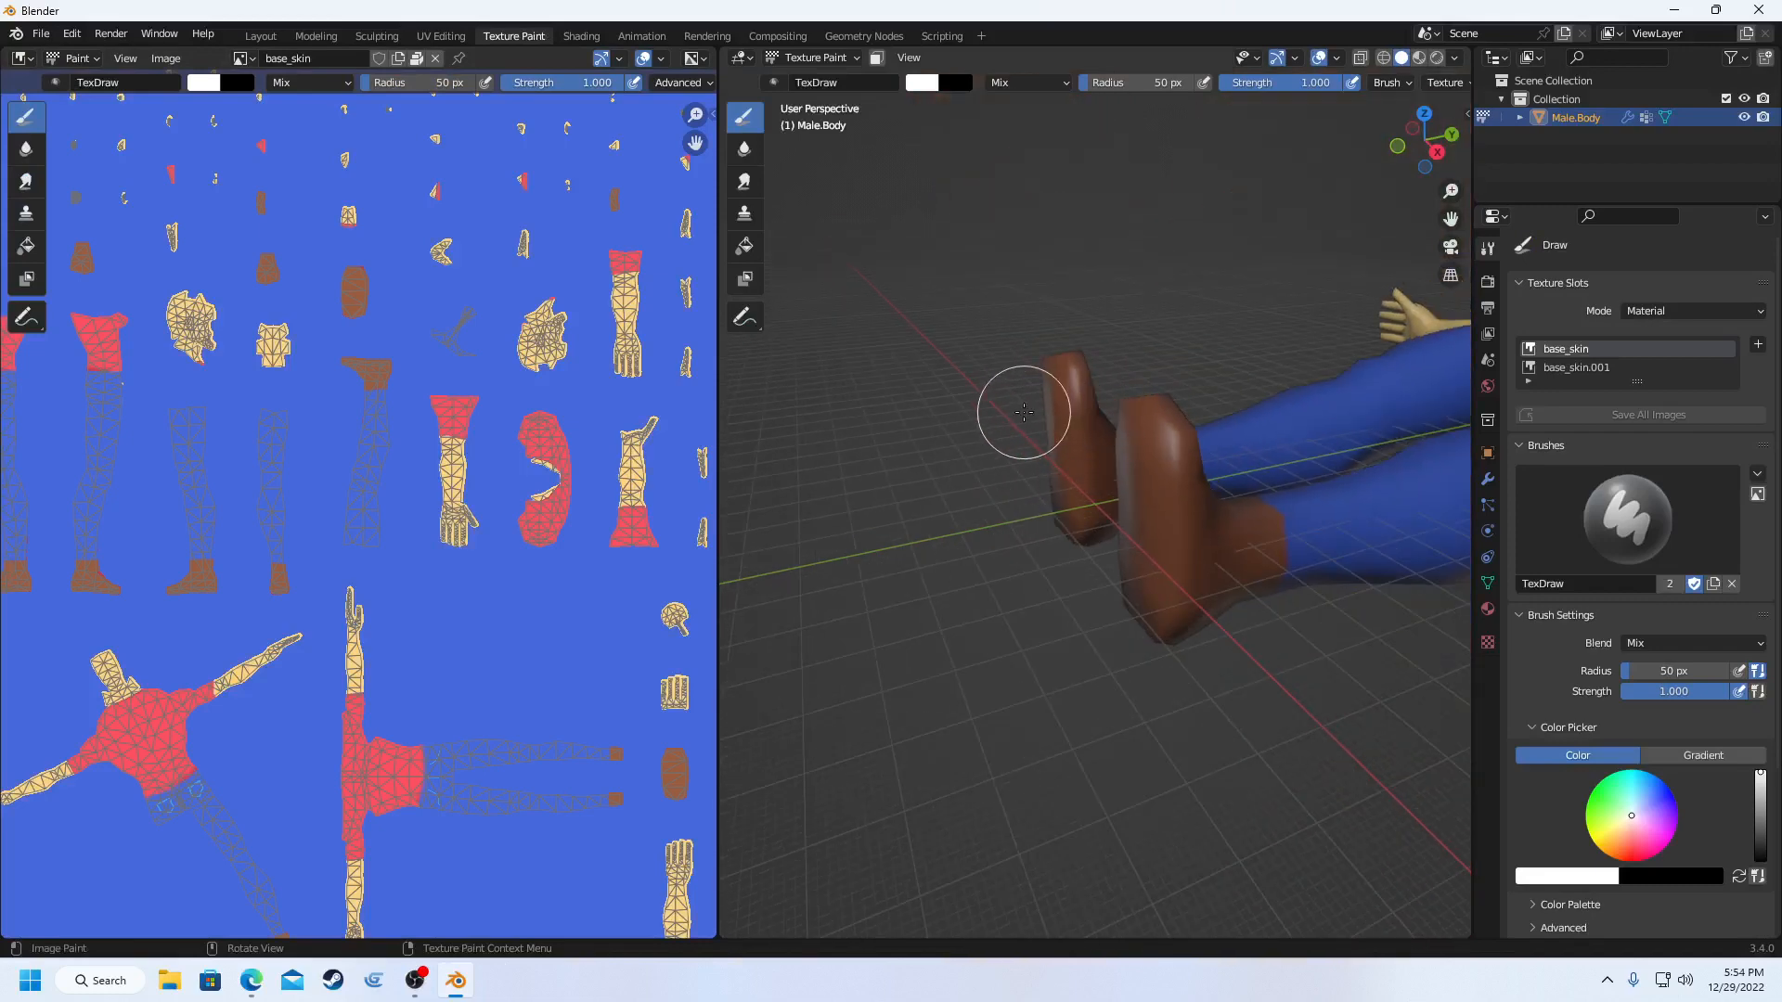
left_click(1030, 403)
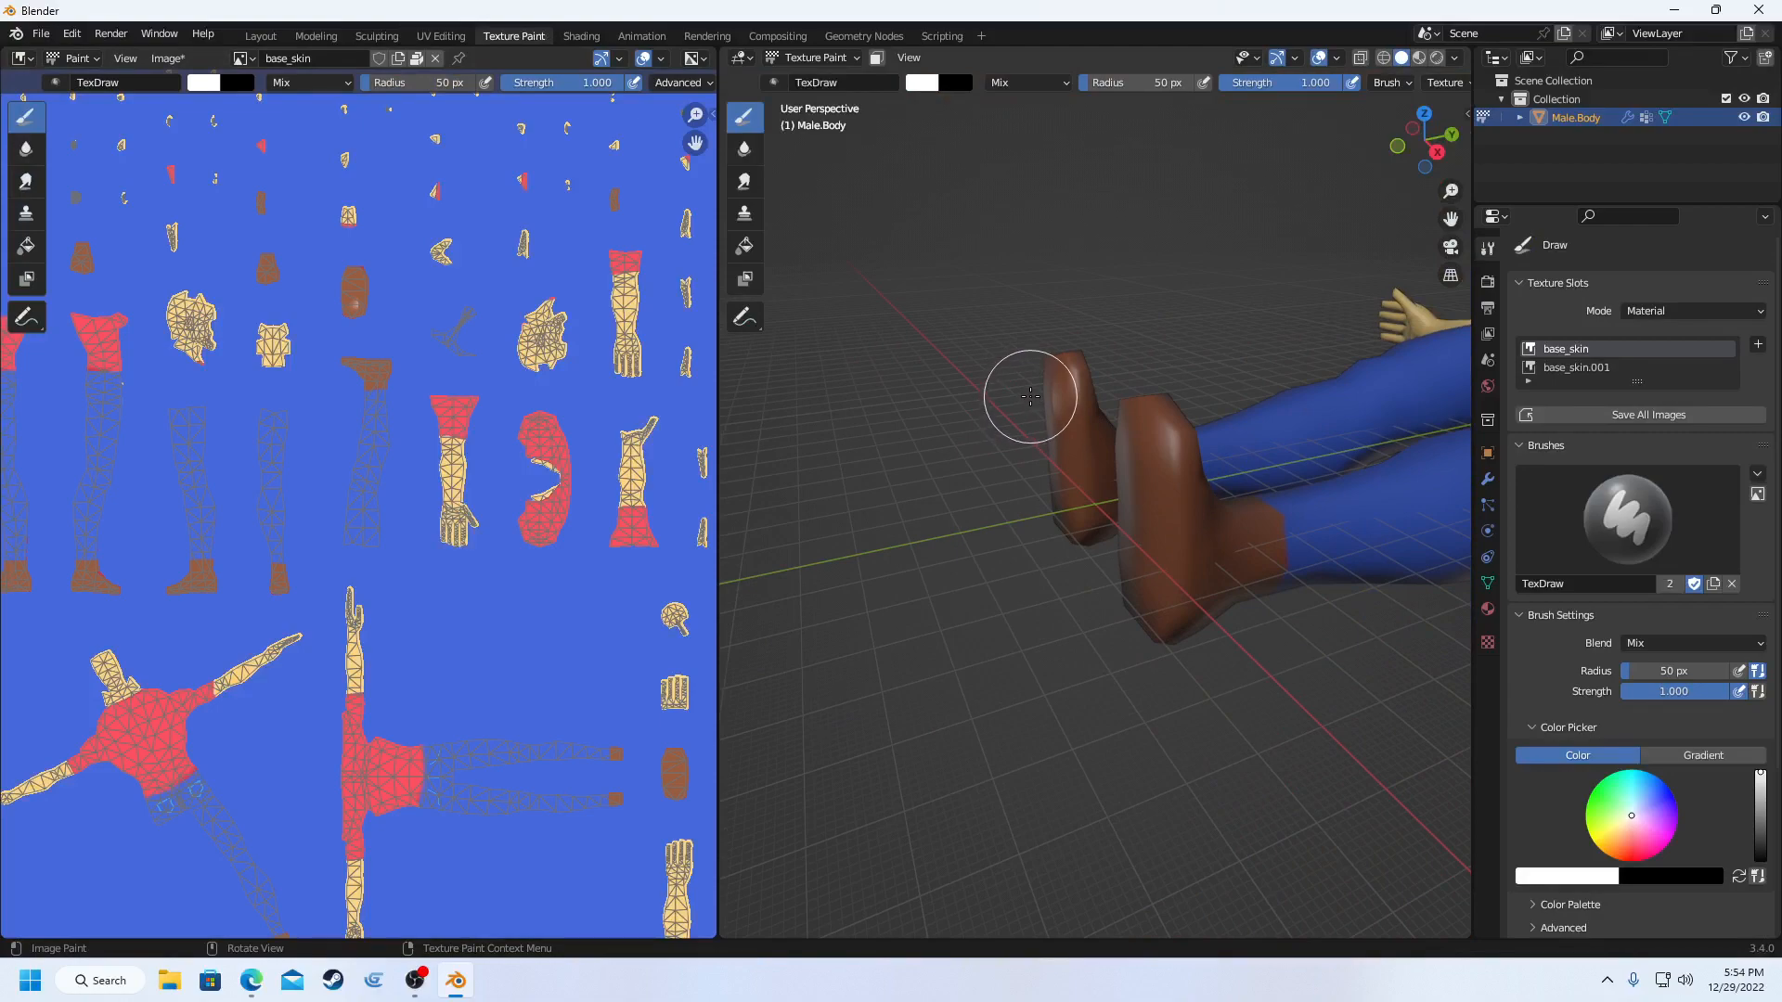
- Examine the whole textured figure from the front and in the Left, Bottom and Top orthographic views
middle_click_drag(1030, 397, 1171, 574)
scroll(1105, 489, "down", 6)
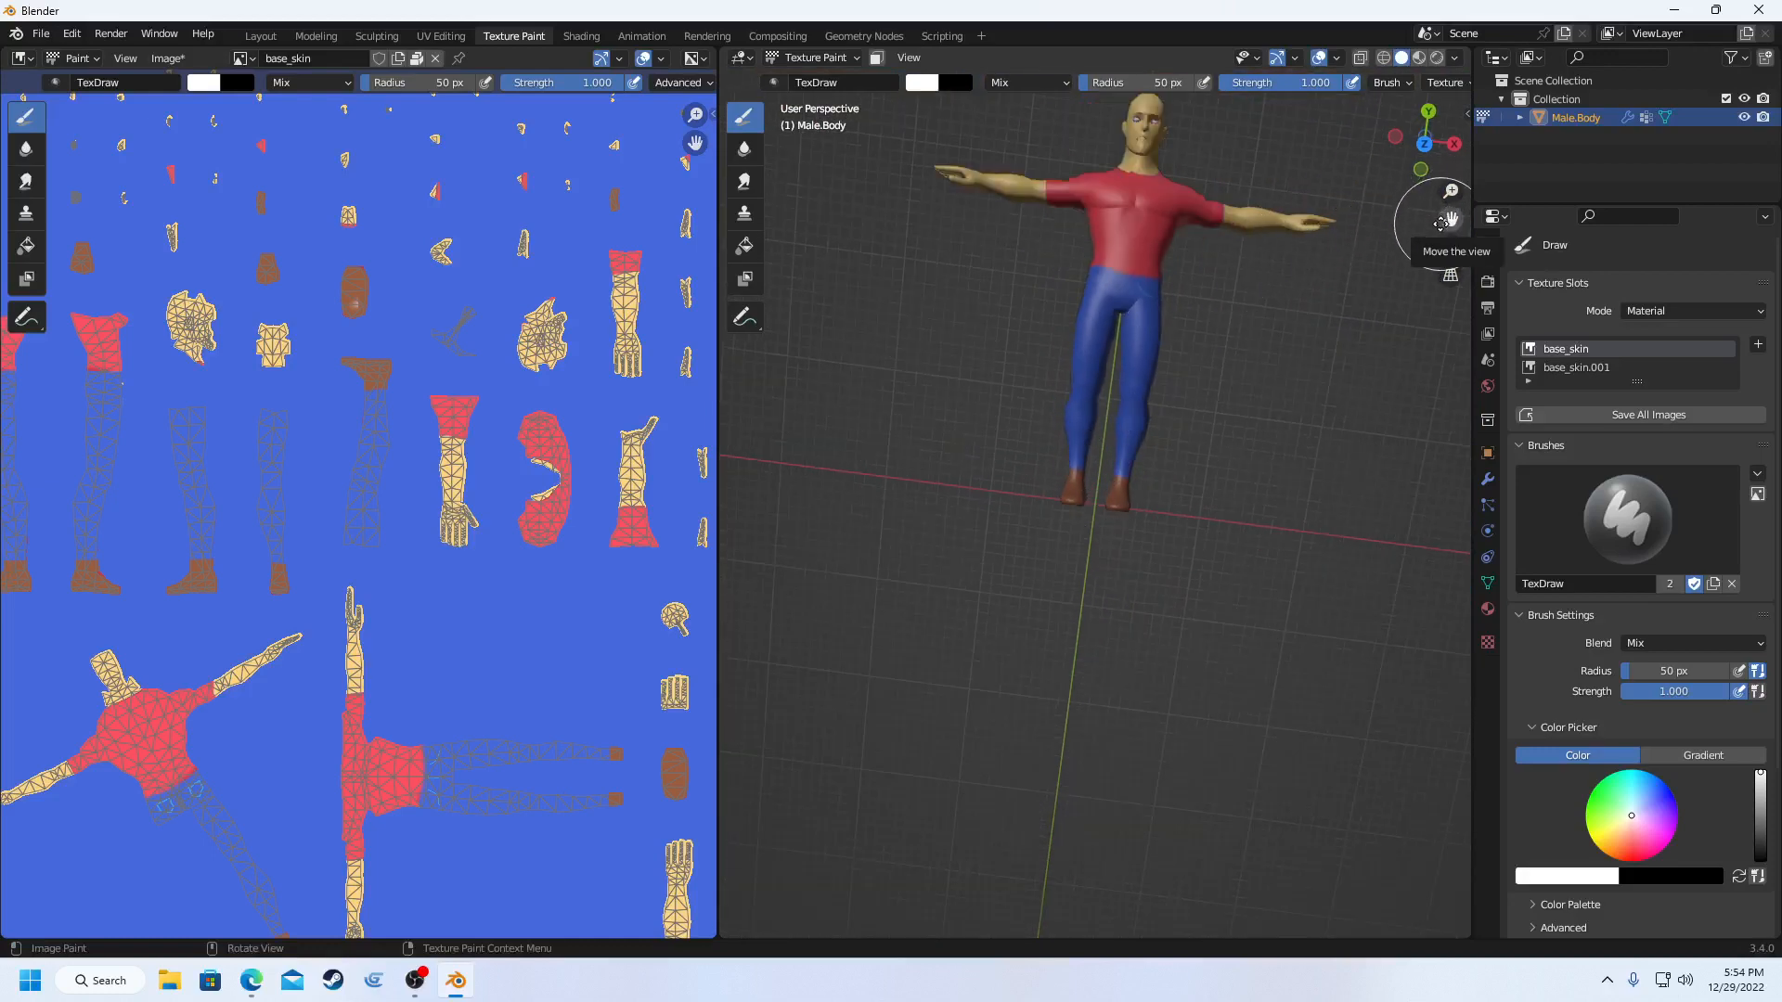
left_click_drag(1441, 223, 1384, 424)
mouse_move(1295, 249)
middle_mouse_down()
mouse_move(1227, 263)
mouse_move(1285, 320)
middle_mouse_up()
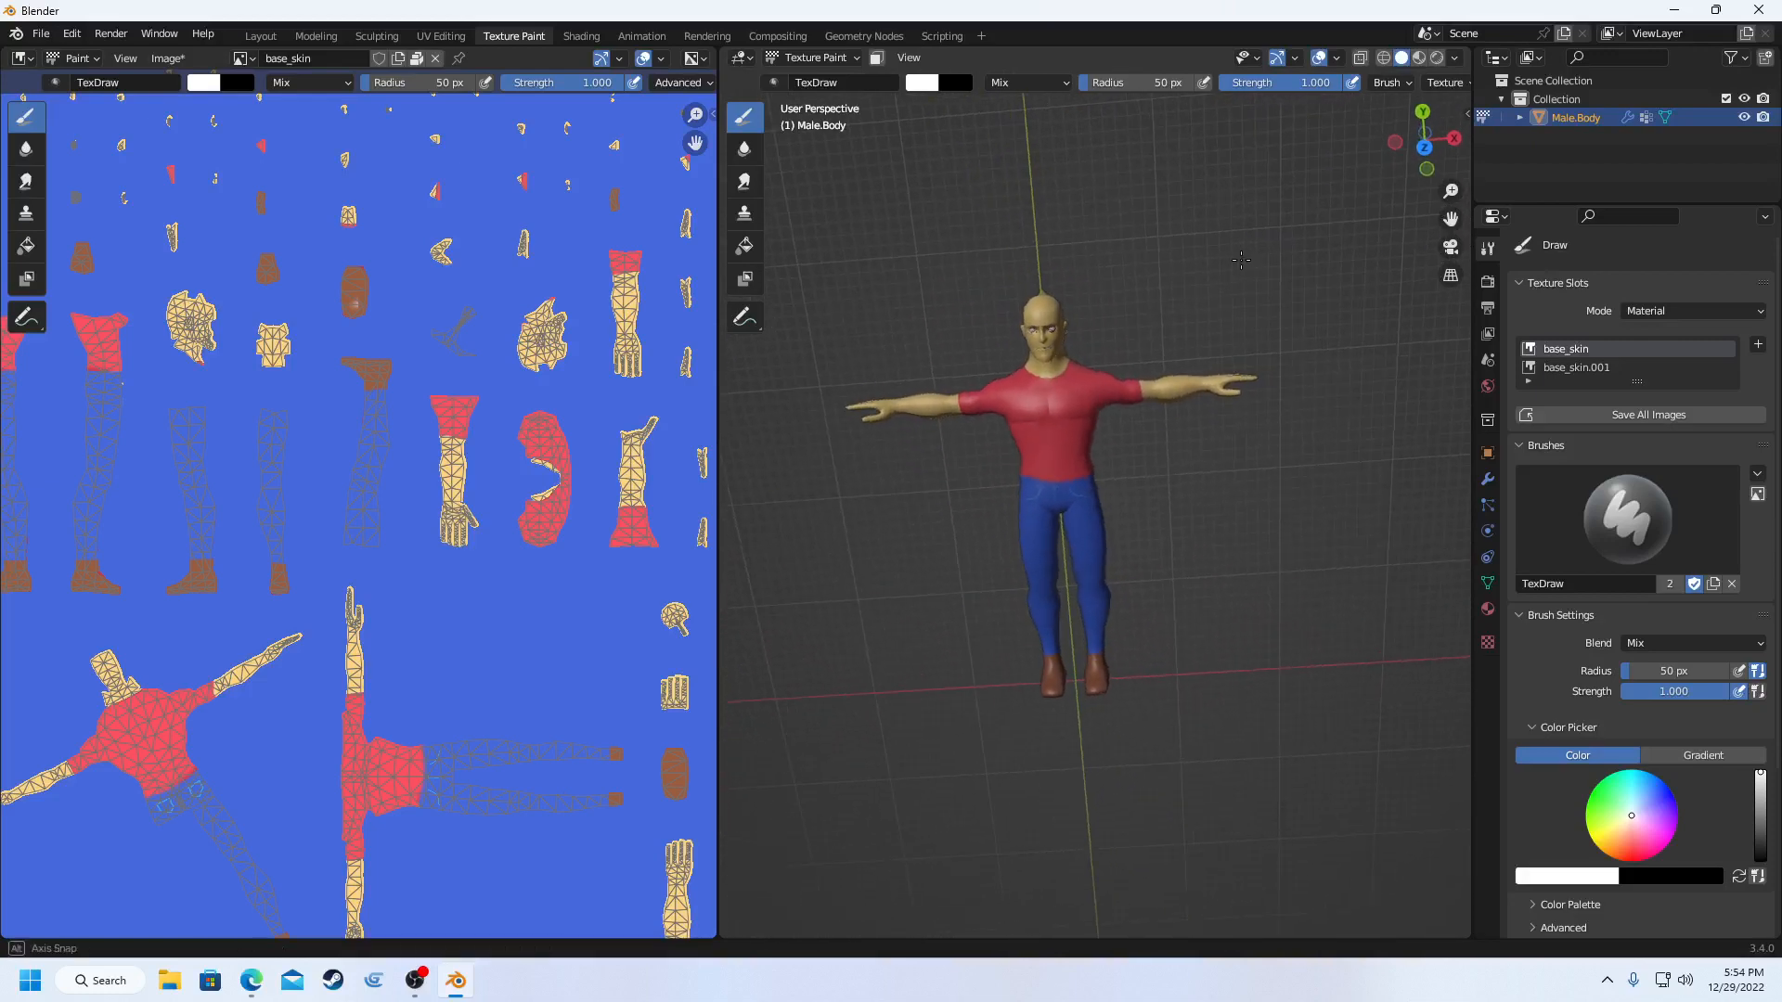
middle_click_drag(1314, 413, 1163, 419)
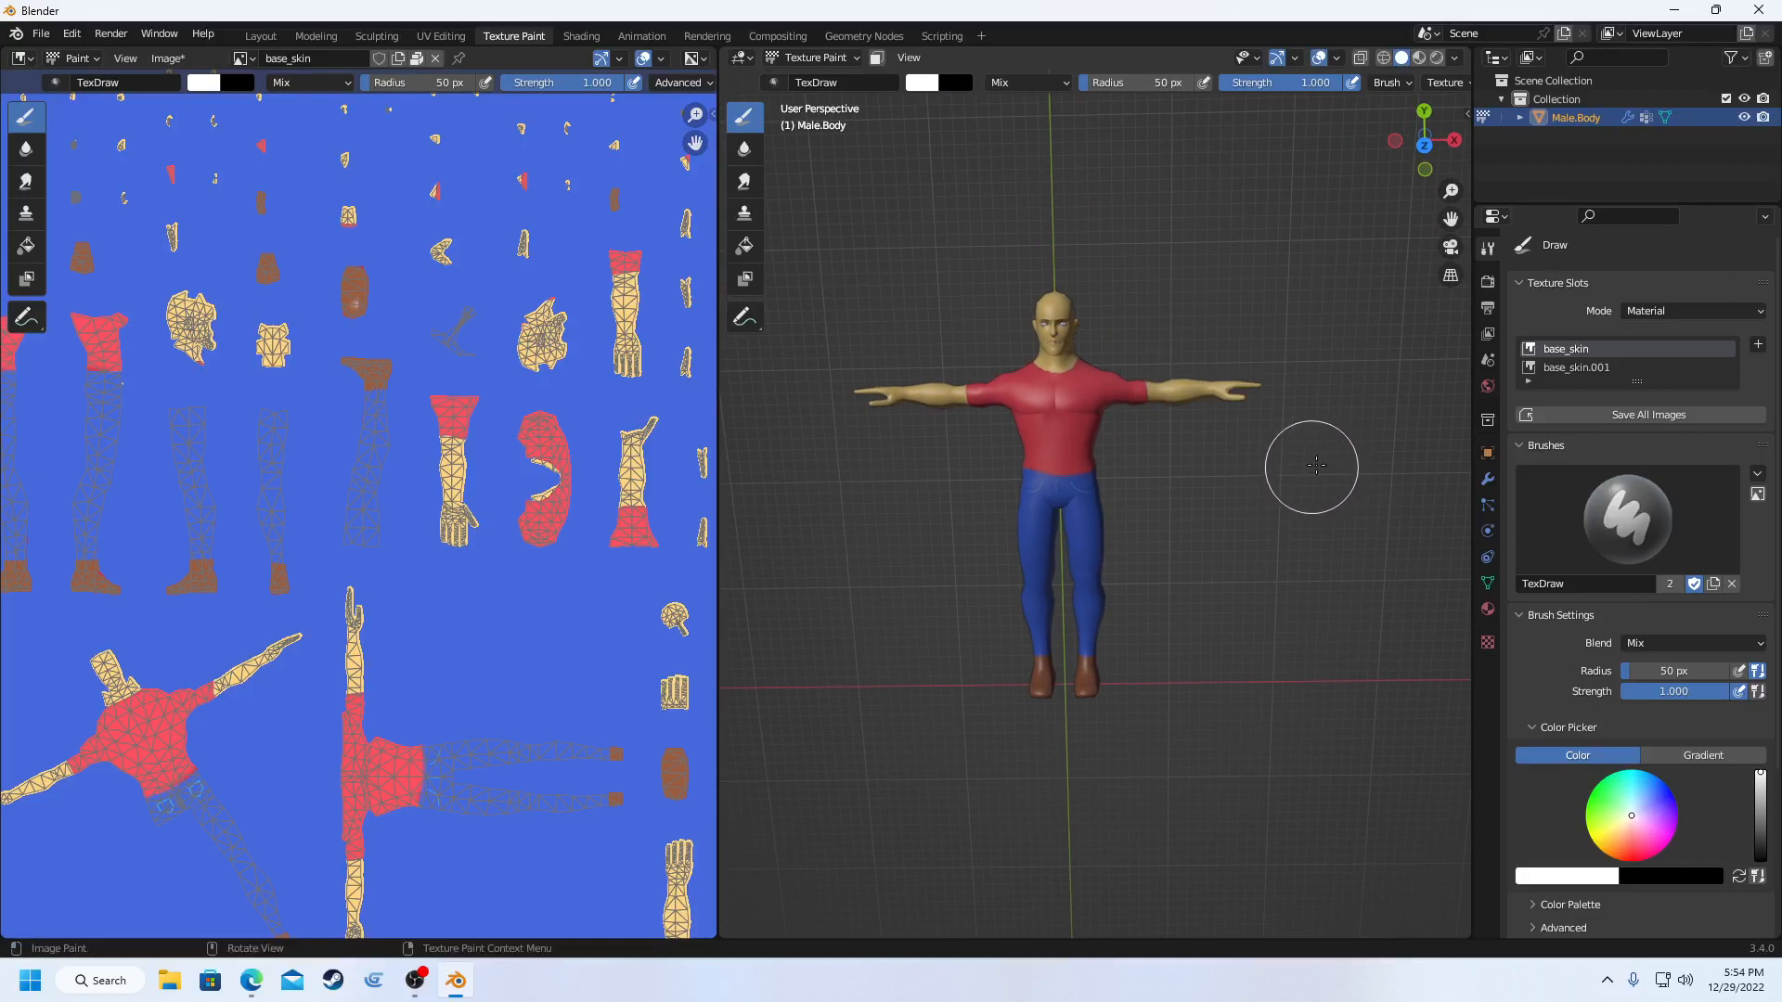
right_click(1336, 458)
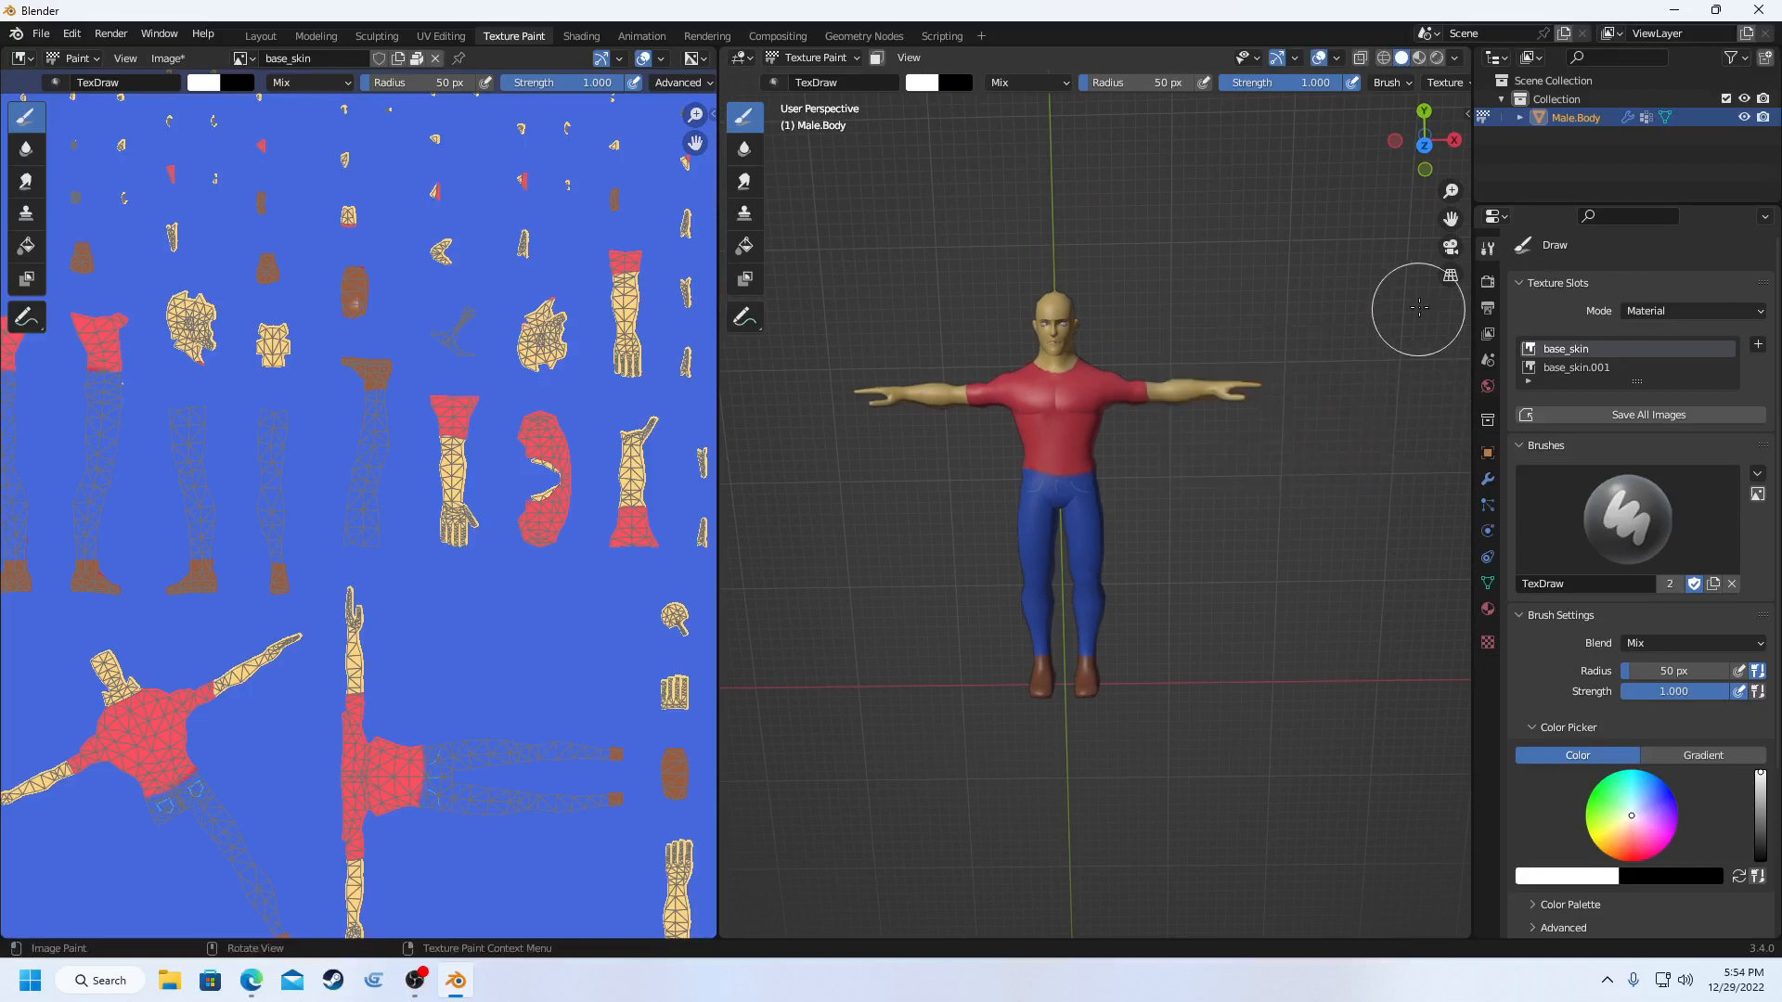
right_click(1430, 156)
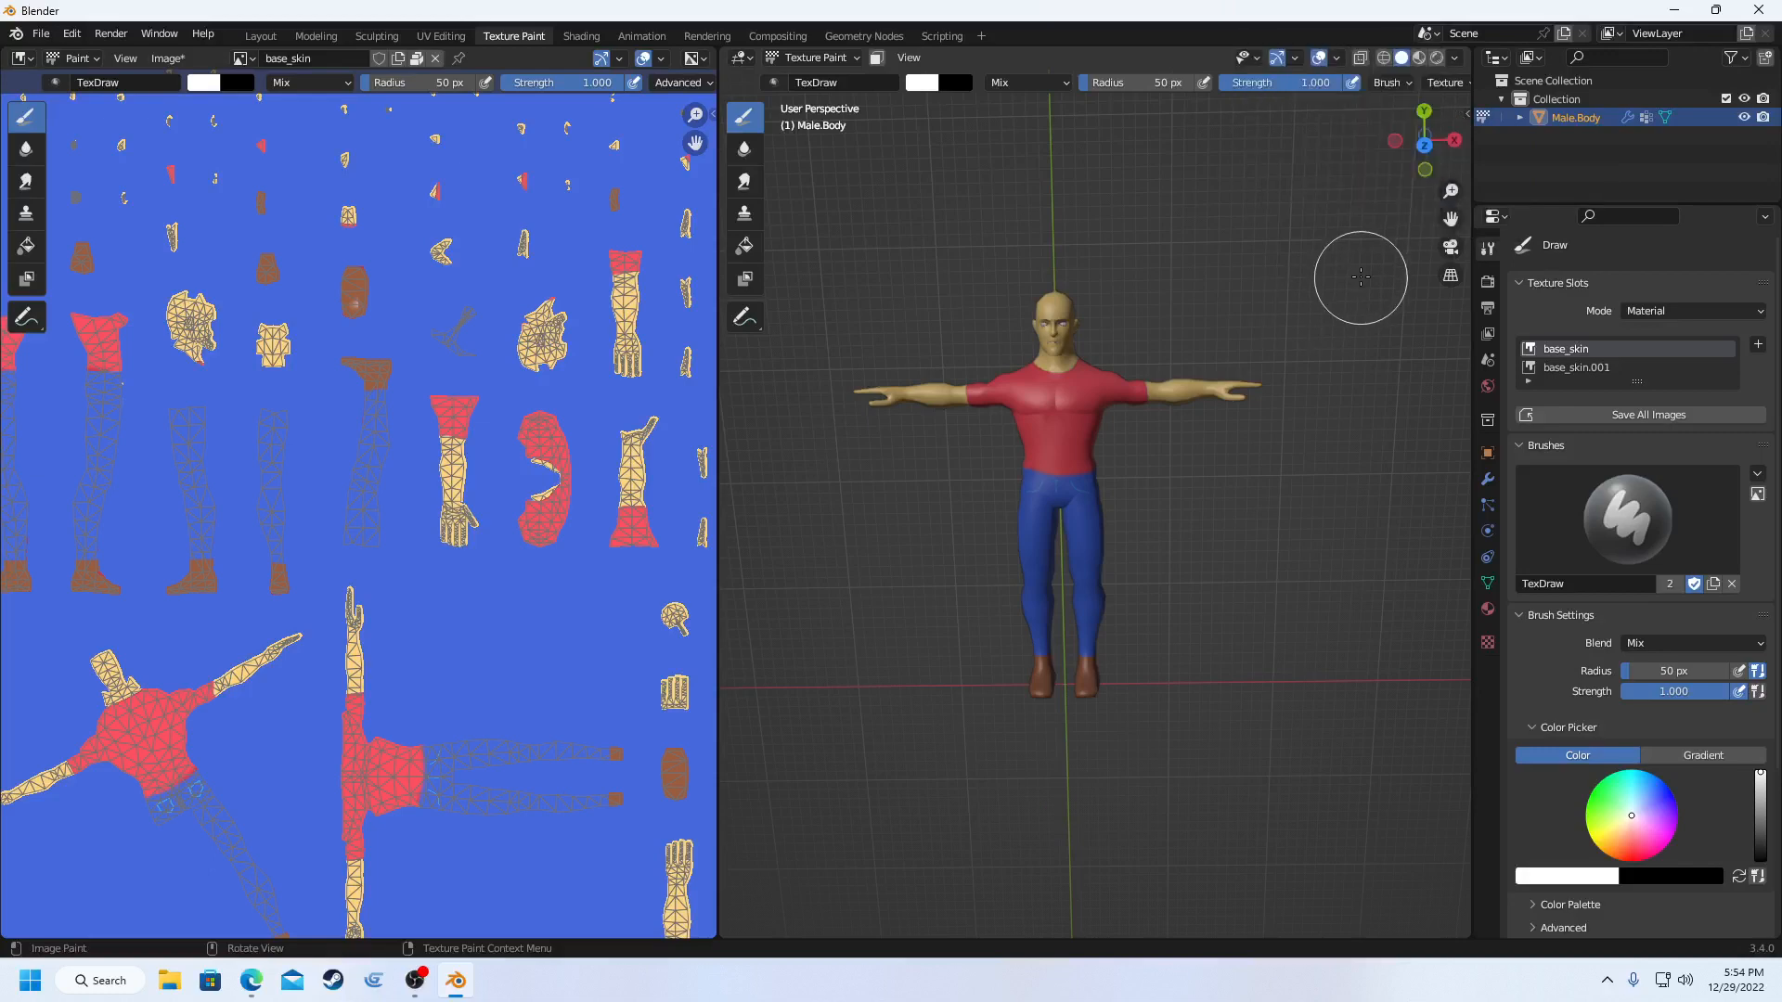
left_click(1399, 146)
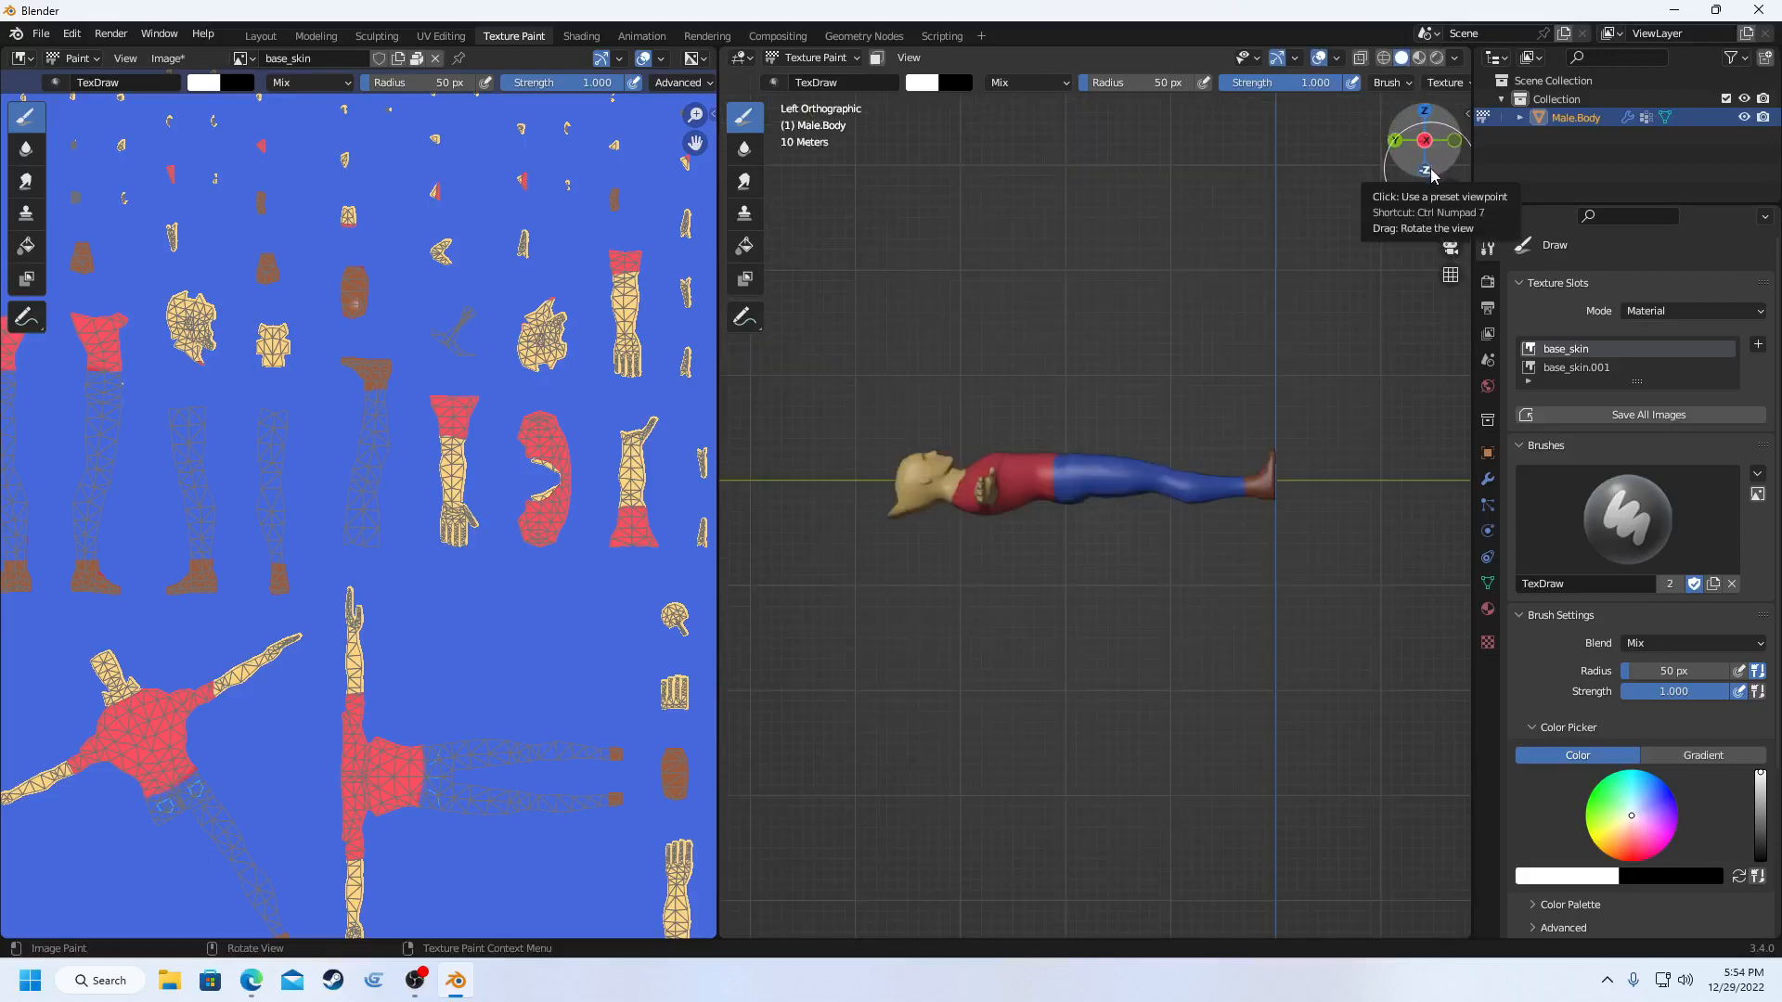
left_click(1426, 170)
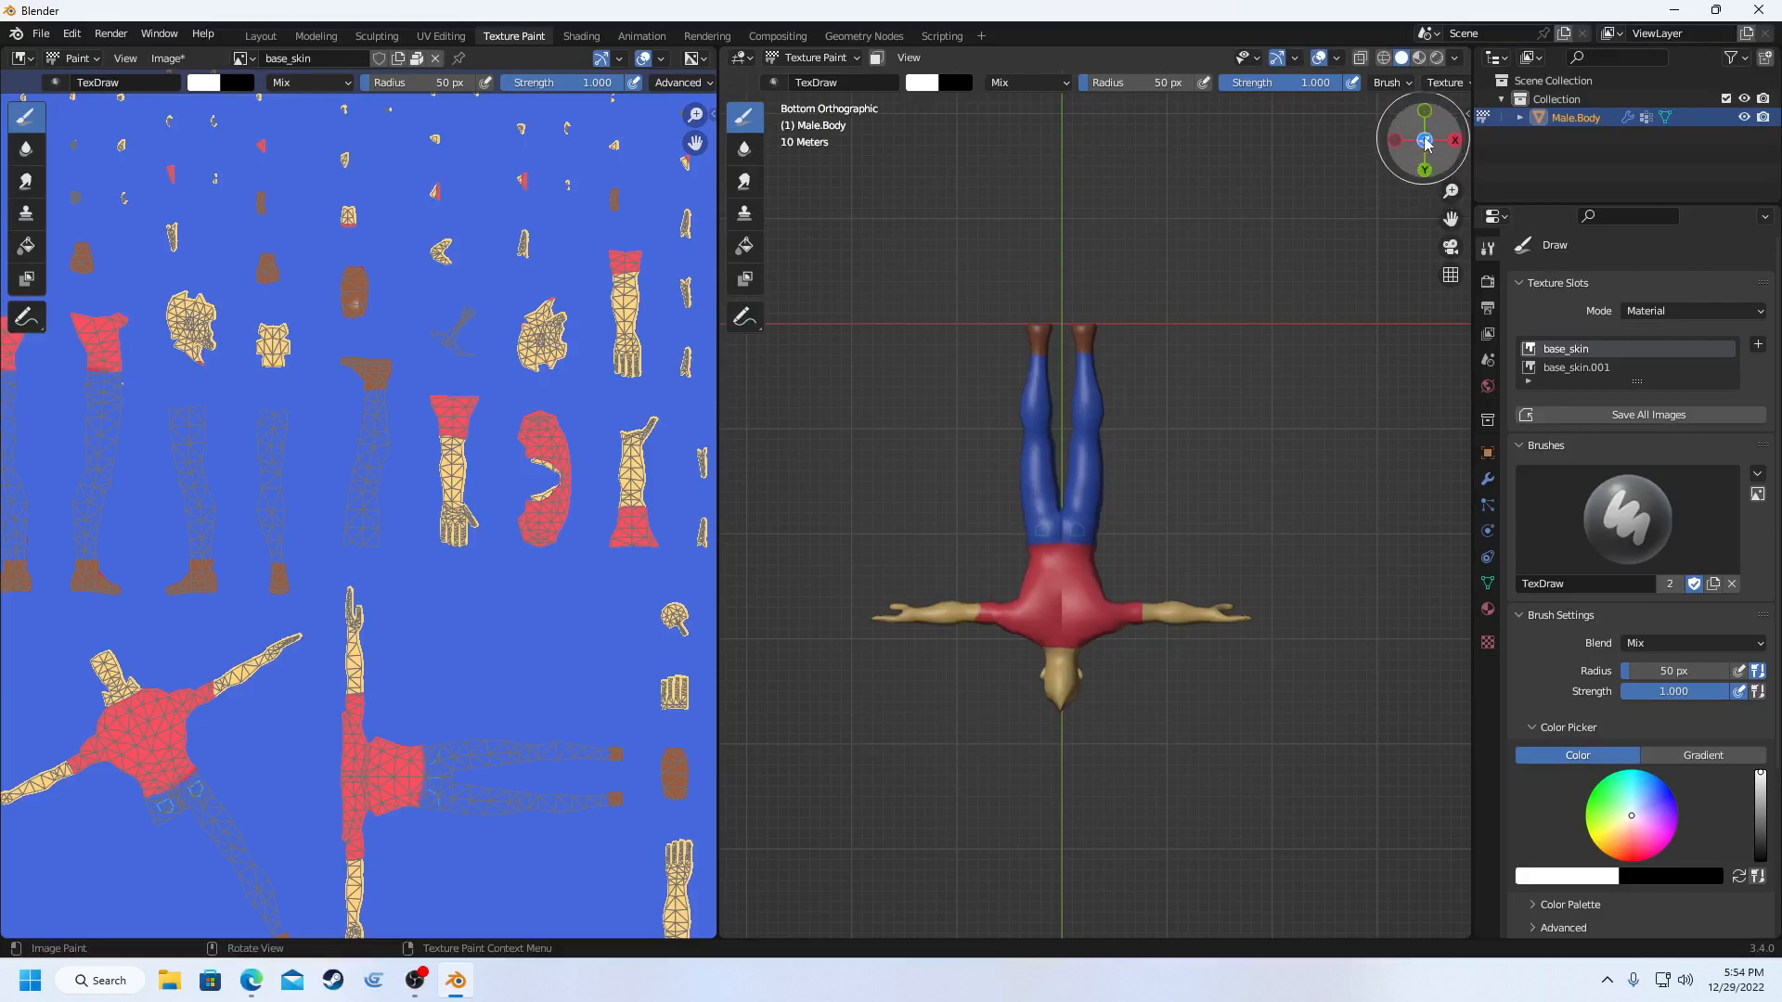
left_click(1424, 140)
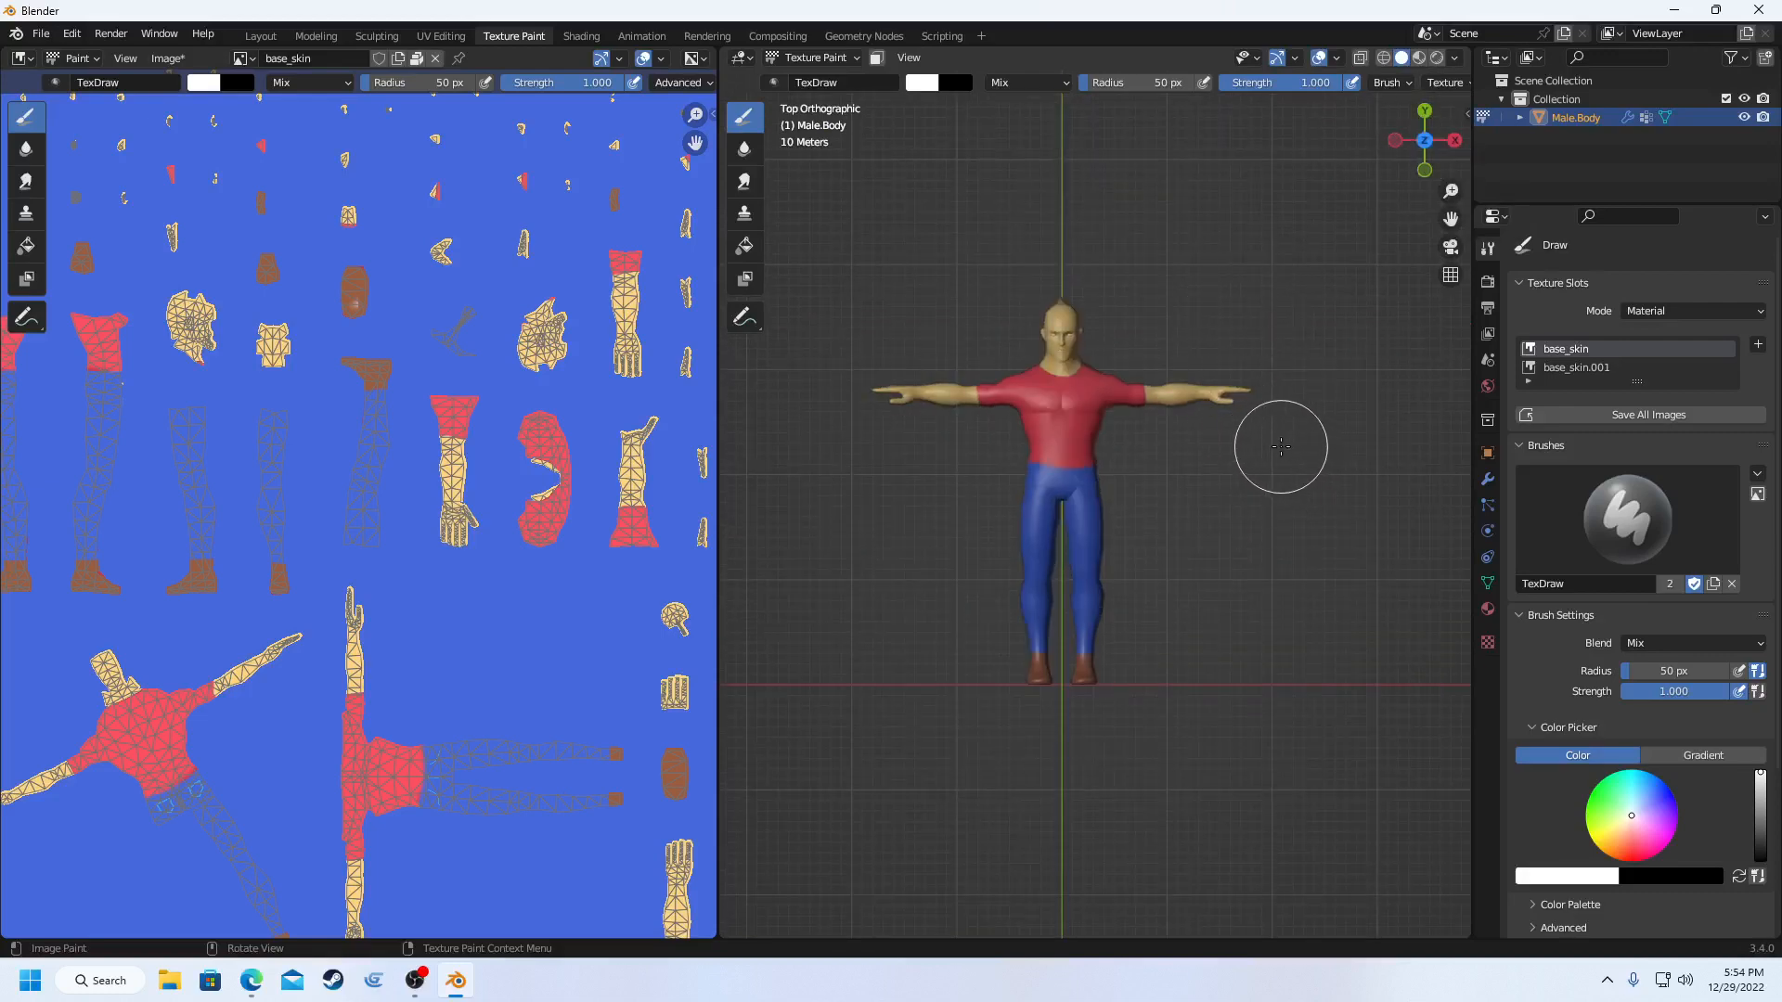
- Examine the textured figure from the front and from behind, including a closer view of its back
mouse_move(1280, 446)
middle_mouse_down()
mouse_move(1222, 476)
mouse_move(1279, 469)
middle_mouse_up()
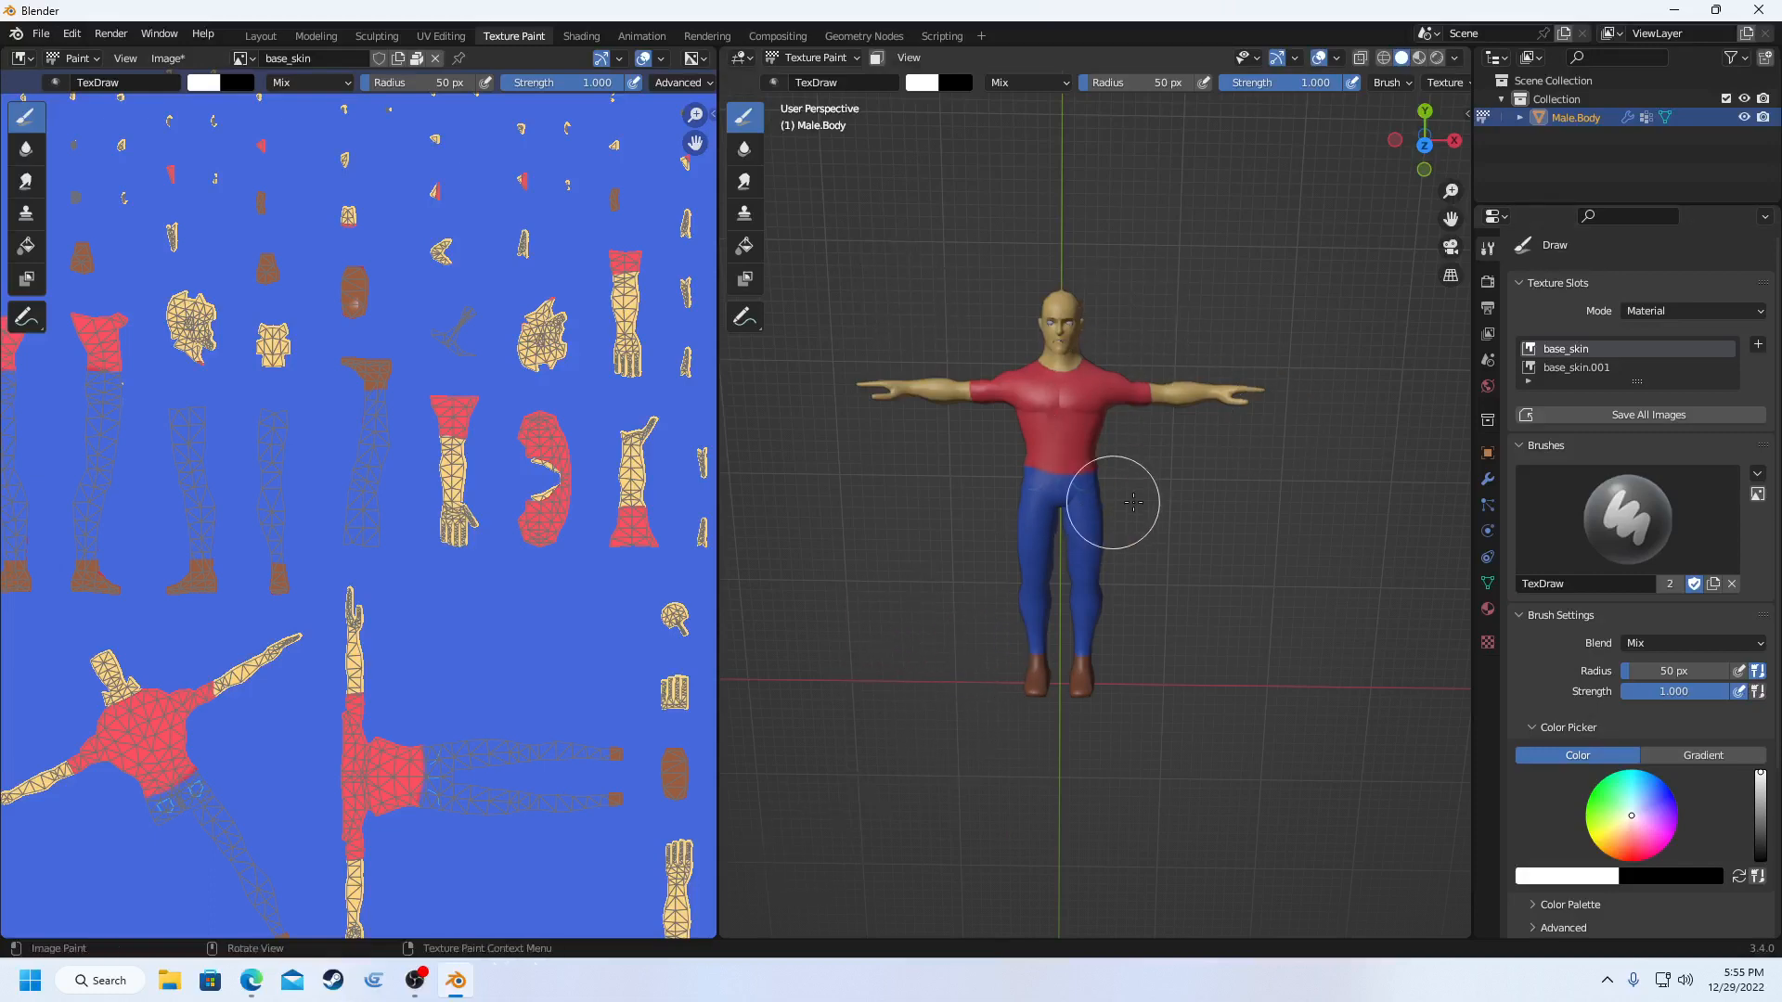
mouse_move(1196, 507)
middle_mouse_down()
mouse_move(1184, 523)
mouse_move(1198, 503)
middle_mouse_up()
middle_click_drag(1376, 298, 1443, 167)
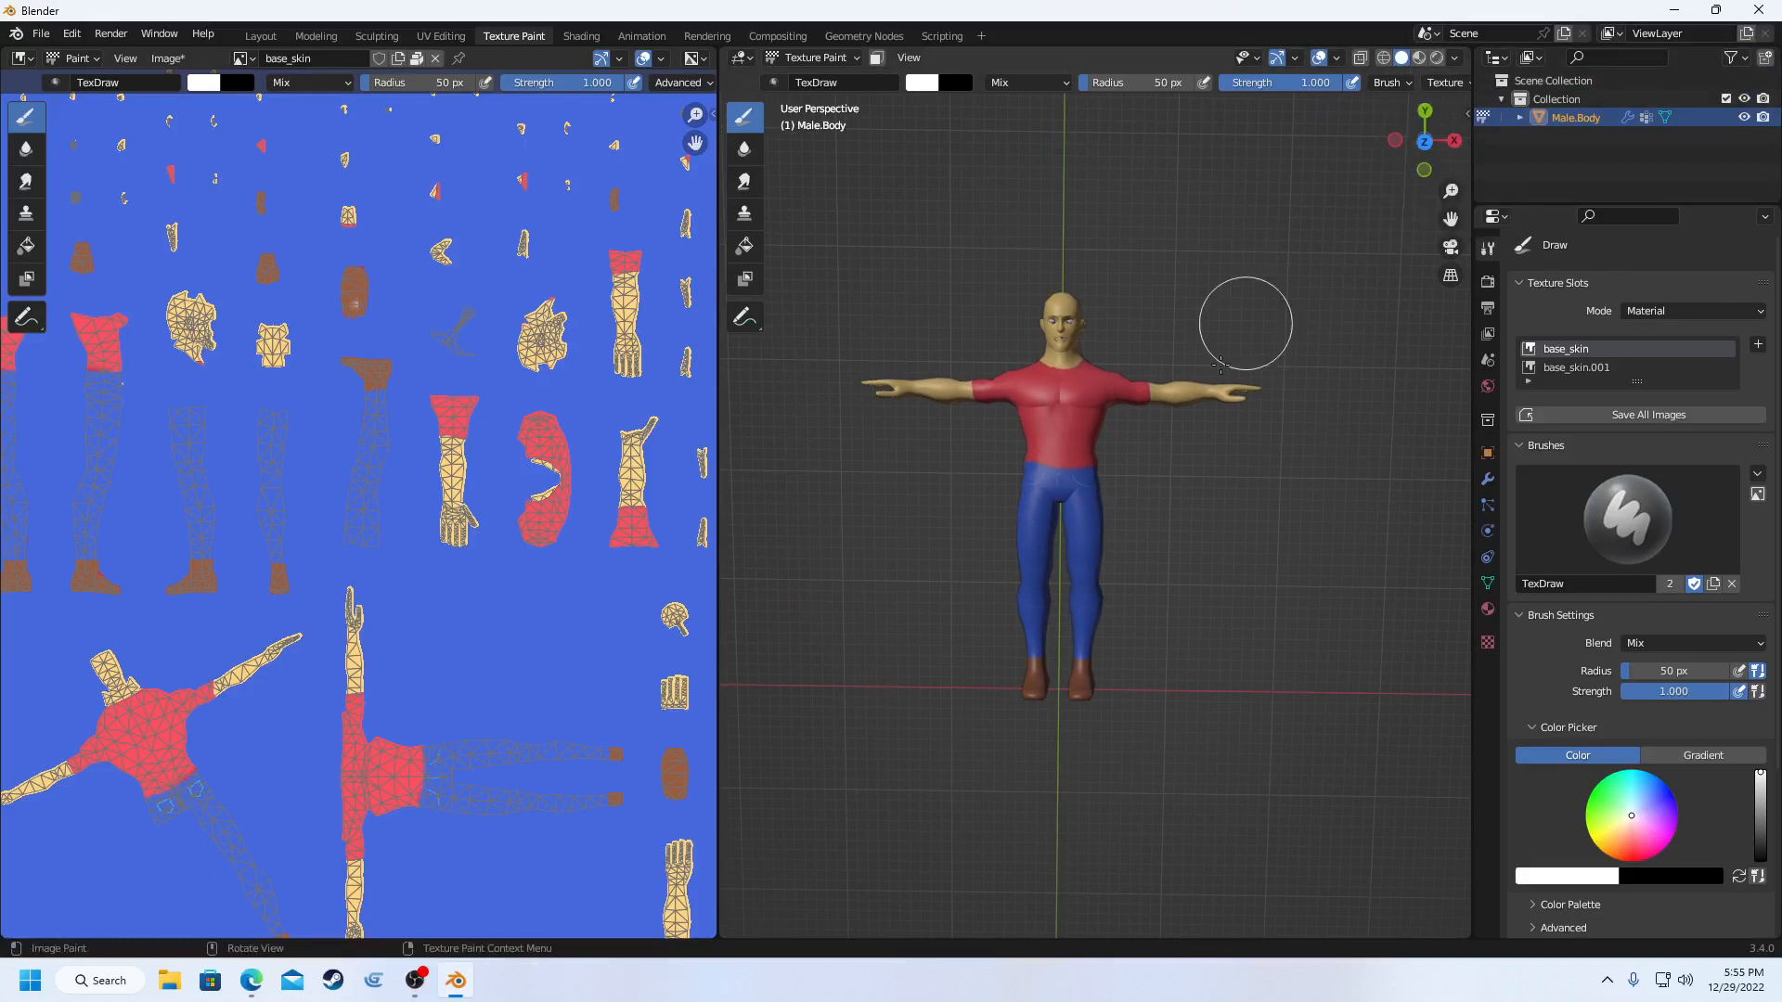
mouse_move(1260, 407)
middle_mouse_down()
mouse_move(1273, 468)
mouse_move(1258, 399)
middle_mouse_up()
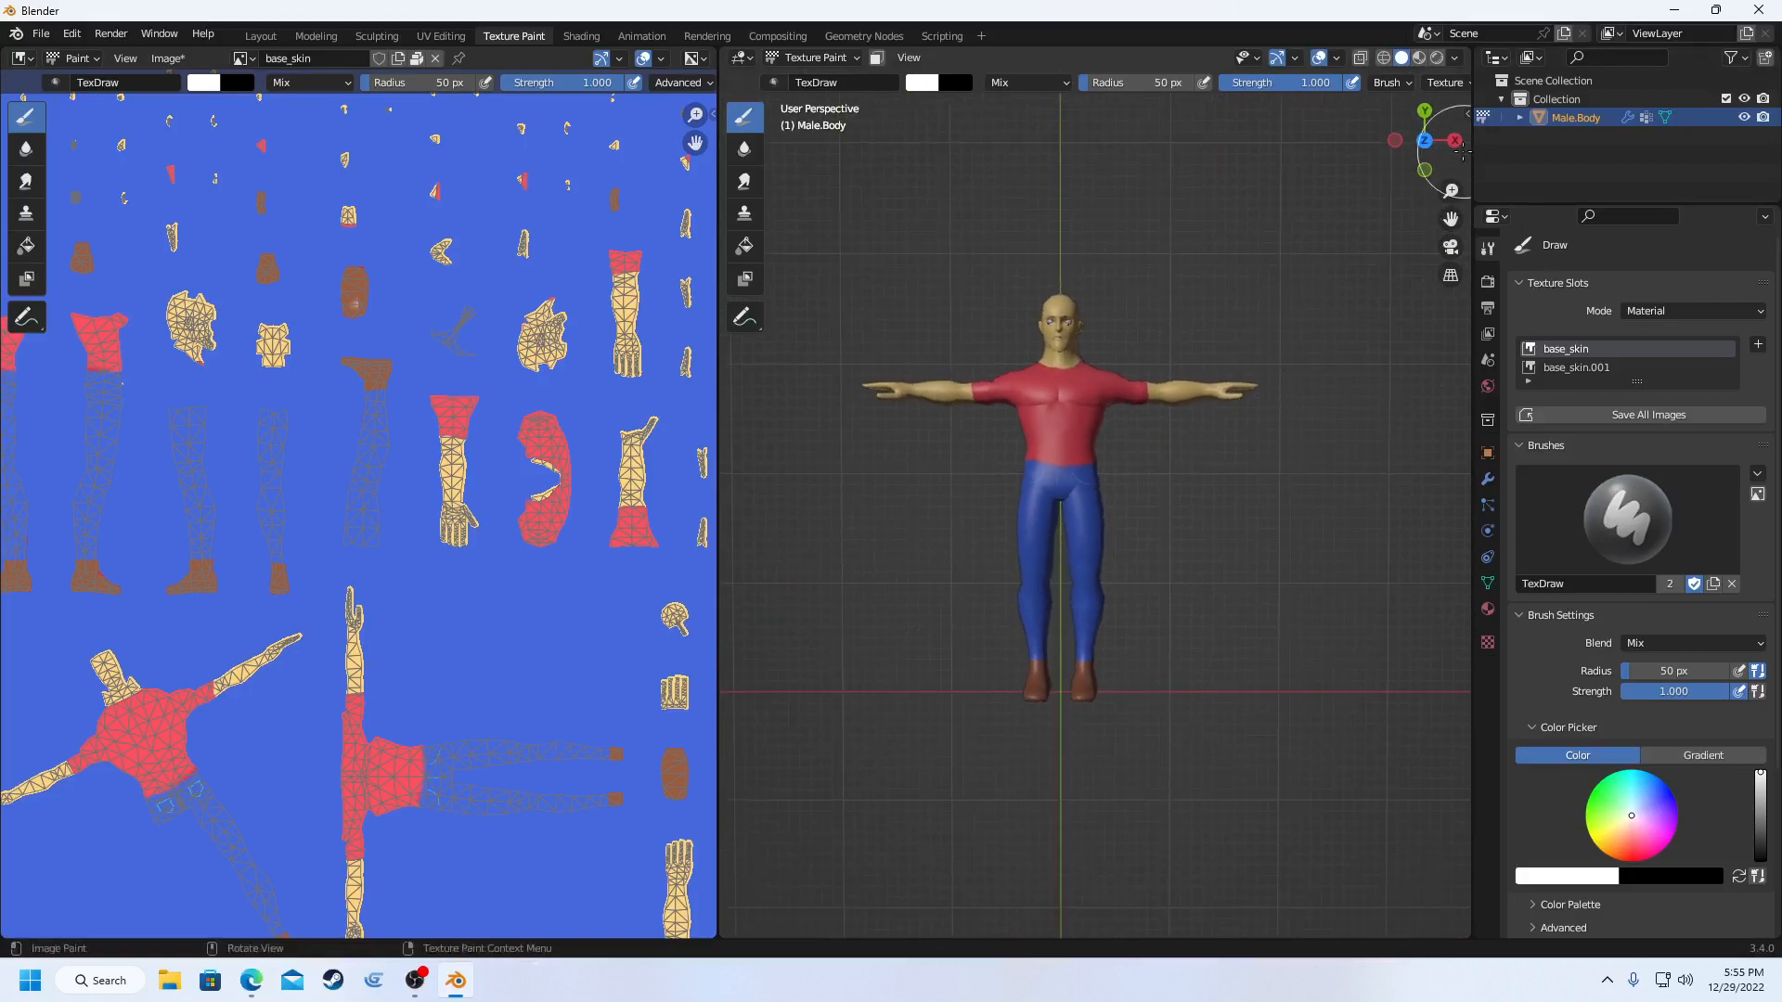
left_click(1455, 144)
mouse_move(1181, 581)
middle_mouse_down()
mouse_move(1193, 458)
mouse_move(961, 427)
mouse_move(993, 386)
middle_mouse_up()
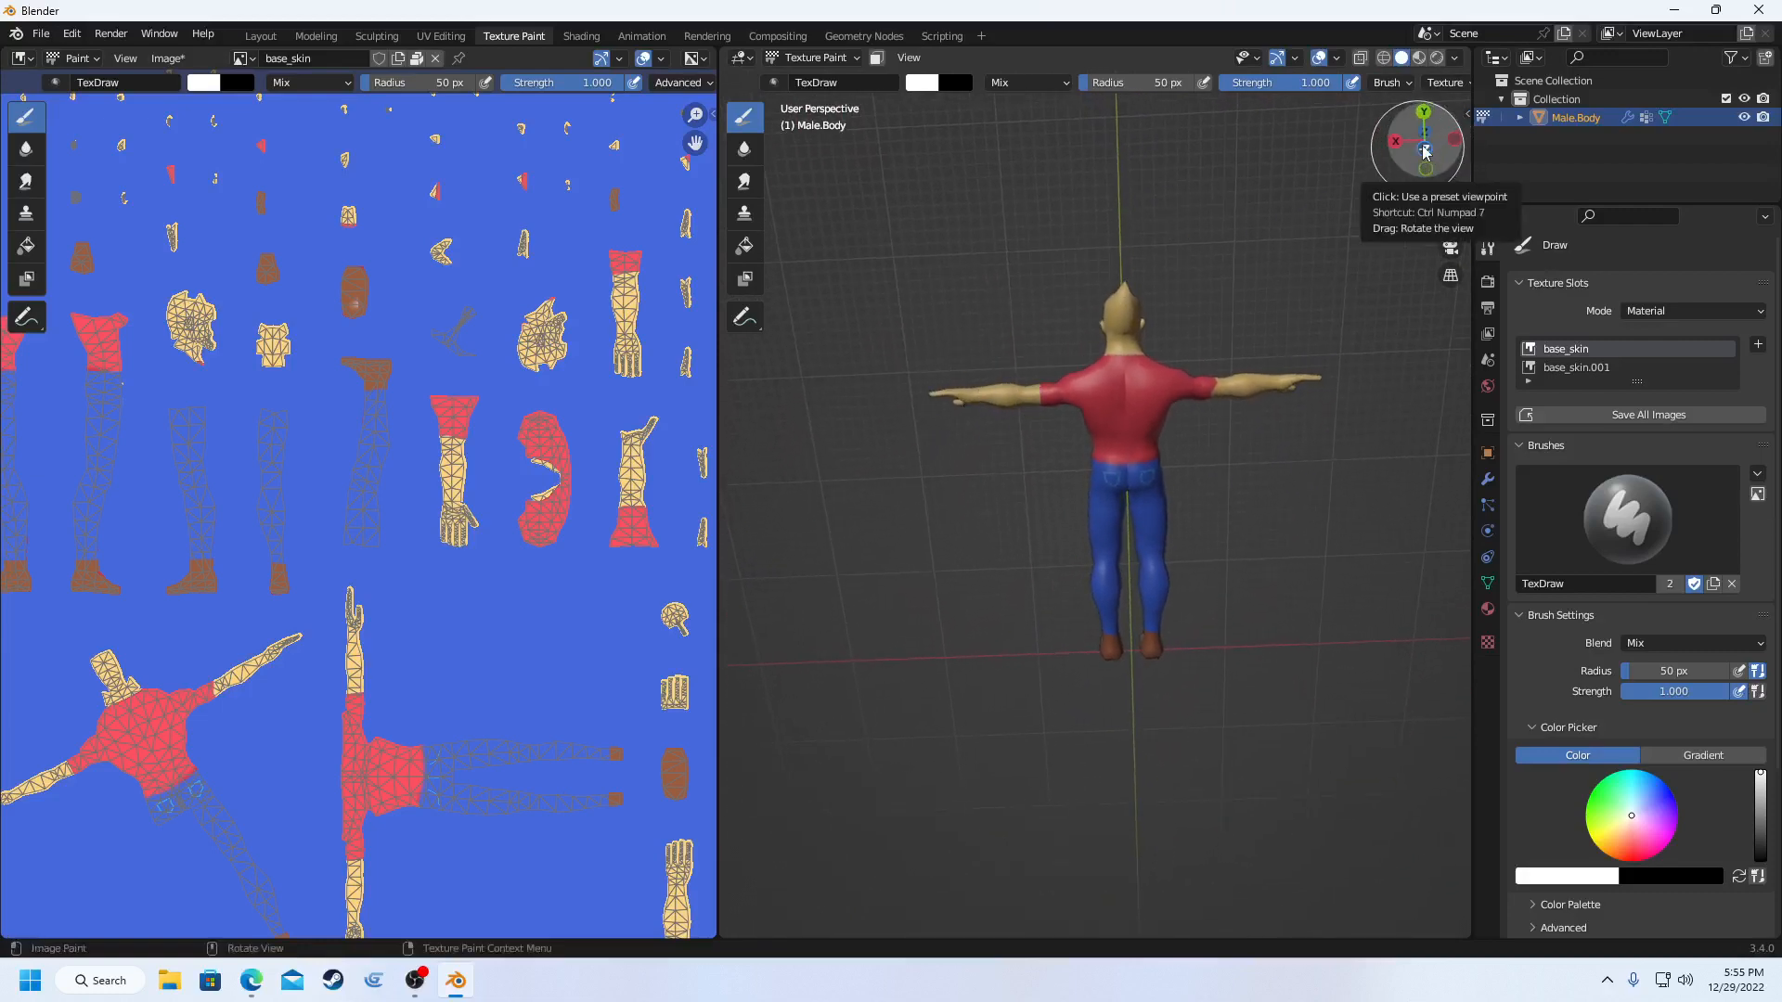
scroll(1195, 552, "up", 2)
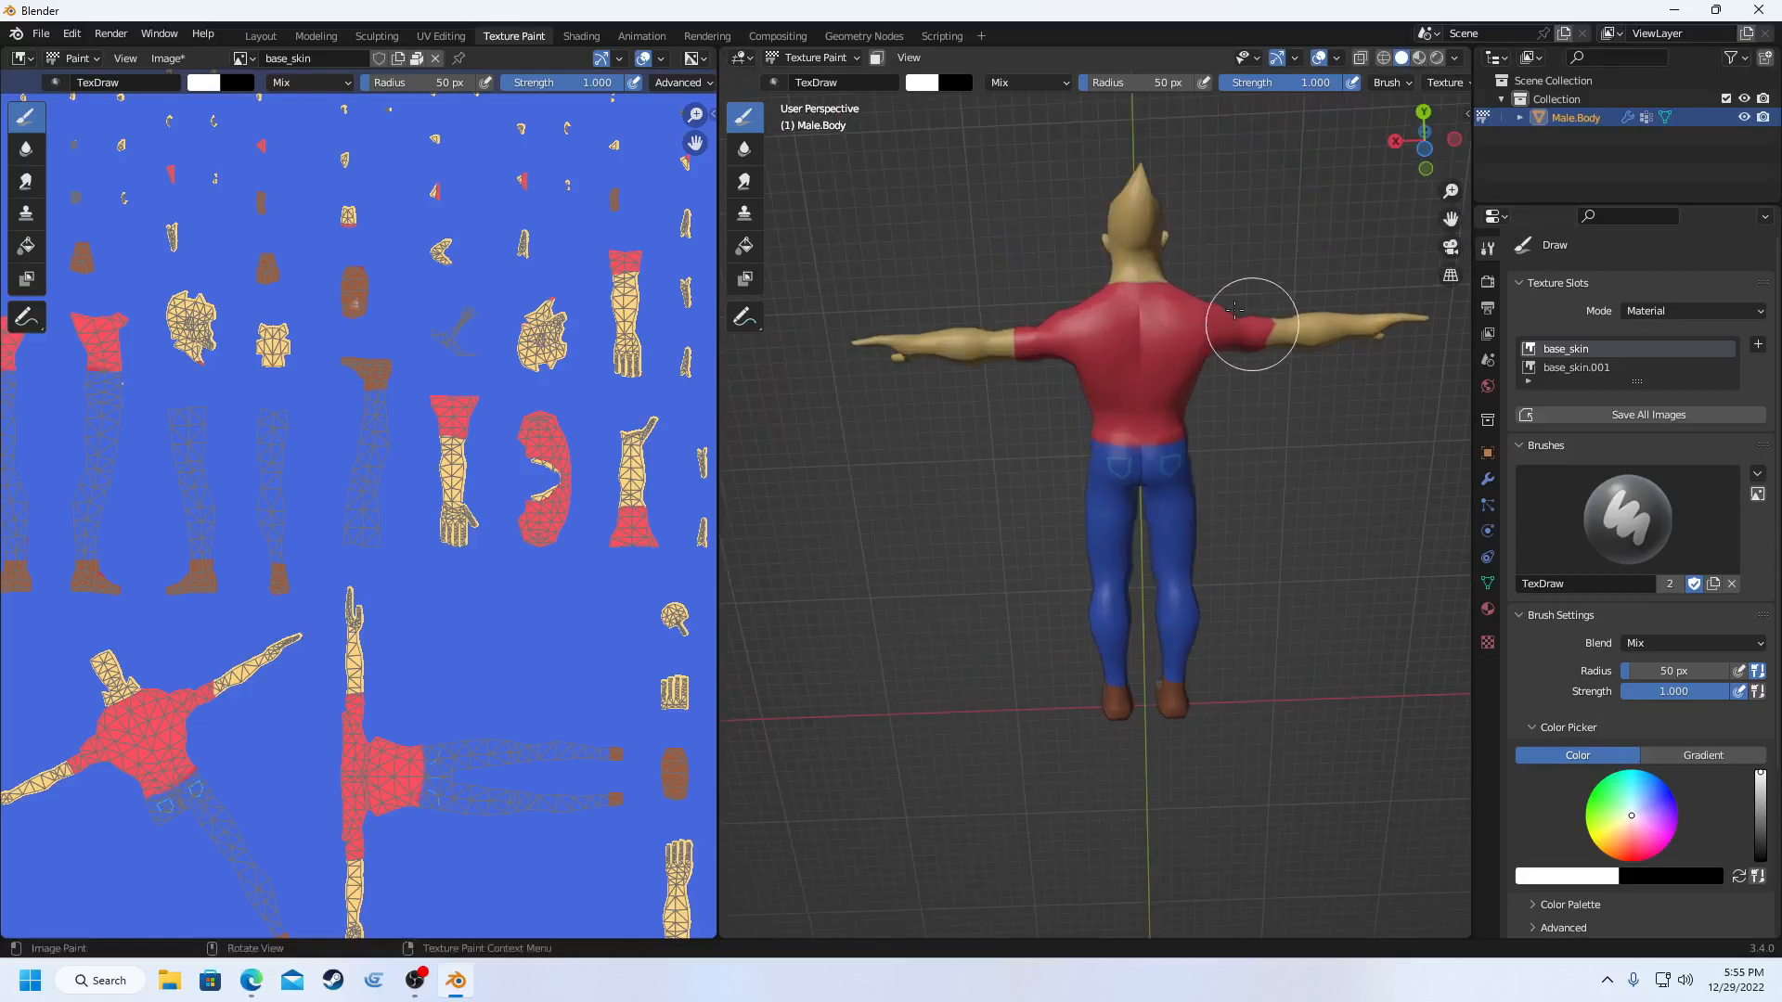
mouse_move(1182, 282)
middle_mouse_down()
mouse_move(1234, 260)
mouse_move(1211, 292)
mouse_move(1227, 305)
mouse_move(1179, 317)
middle_mouse_up()
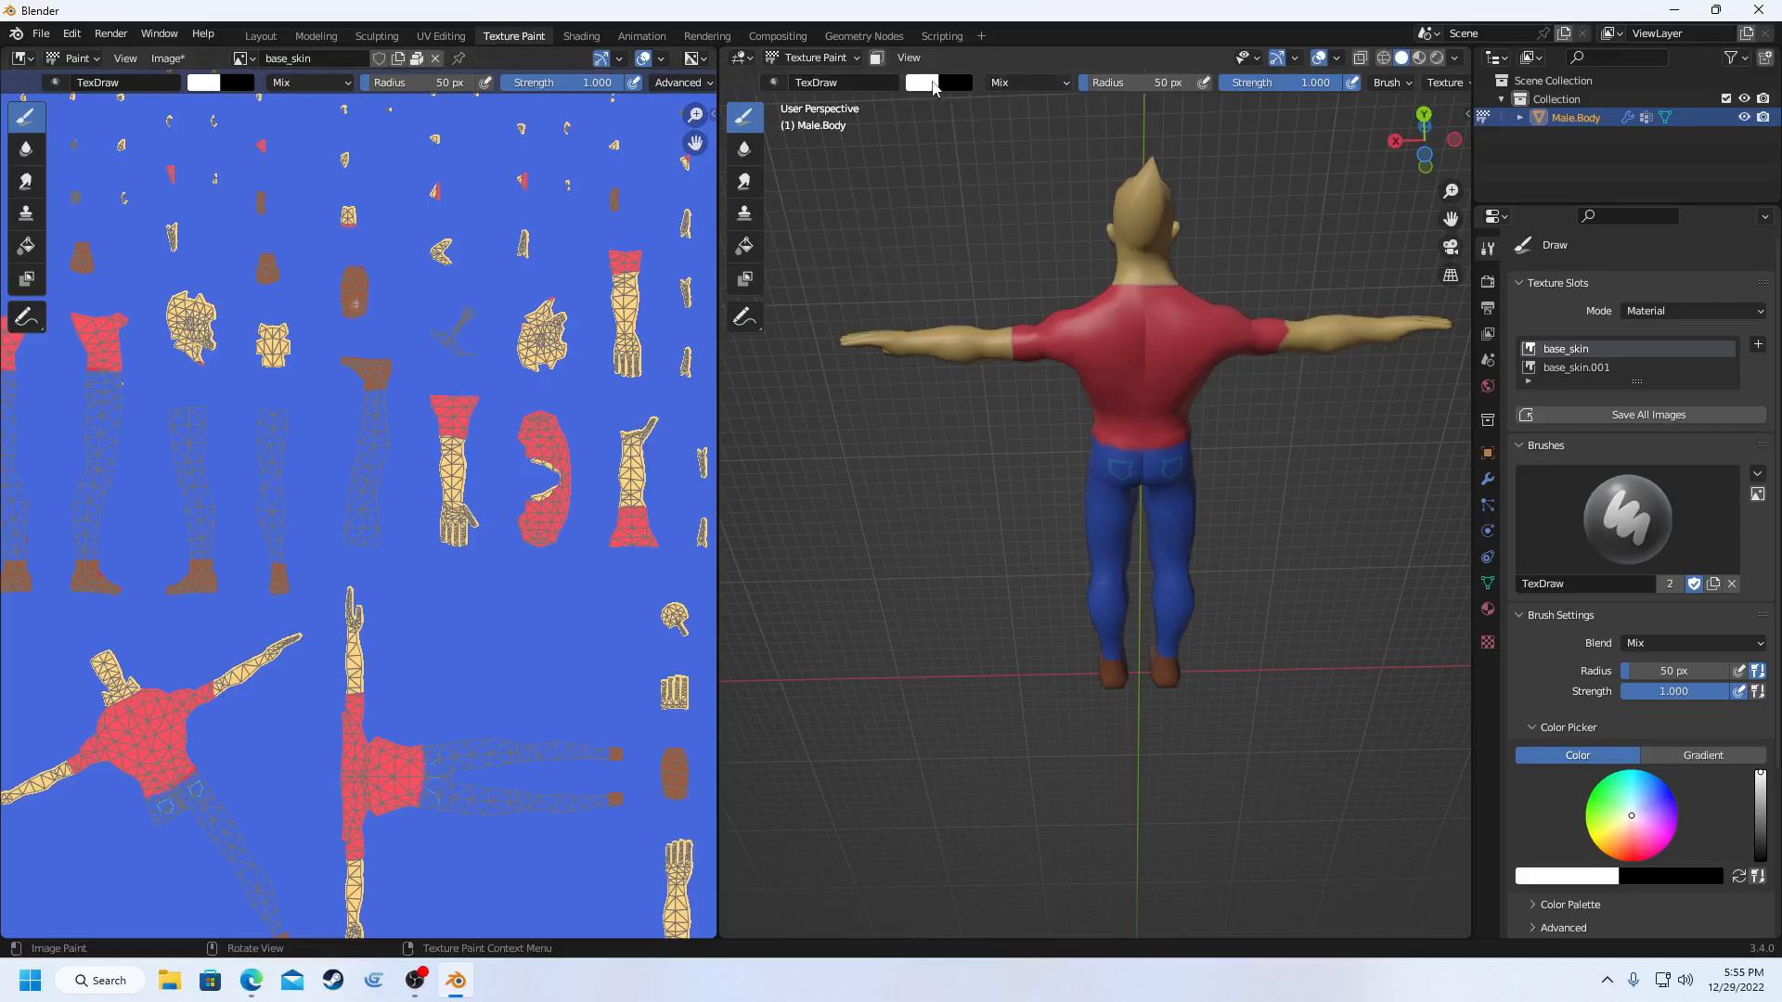
- Set the TexDraw brush colour to a saturated orange
left_click(927, 83)
left_click(964, 212)
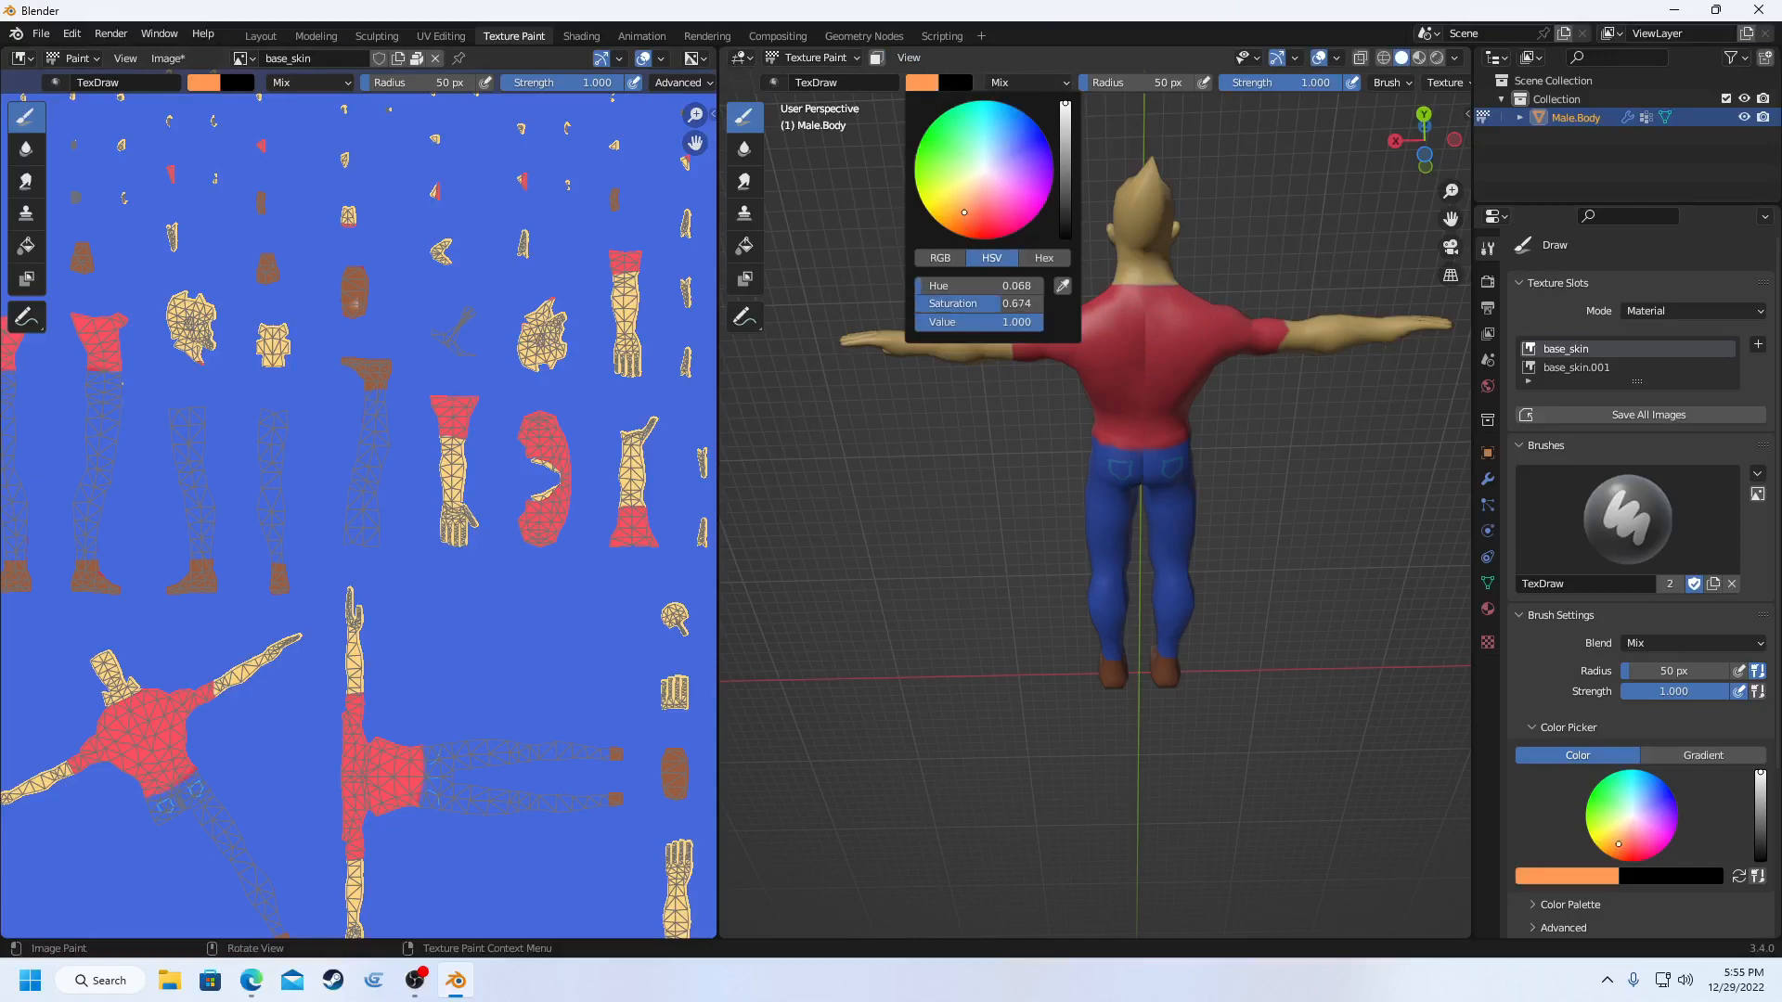
left_click_drag(965, 212, 964, 226)
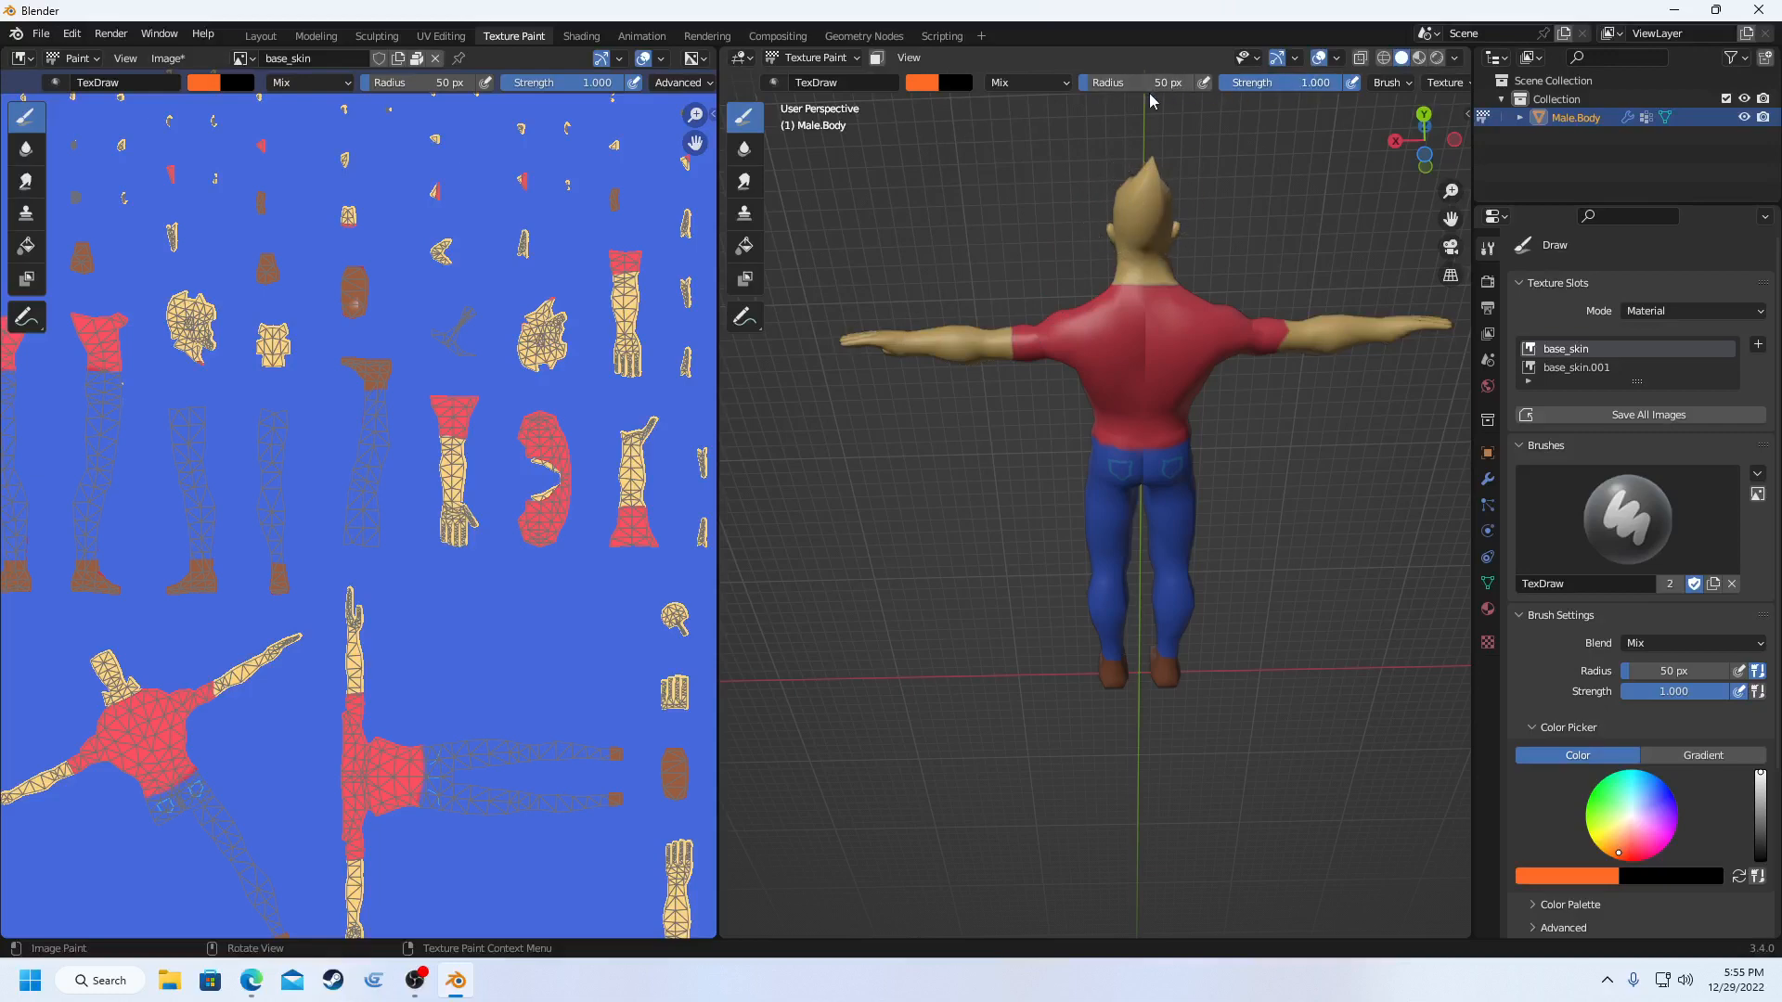
- Paint an orange stripe up the back of the head from the nape to the pointed tip
scroll(1126, 256, "up", 4)
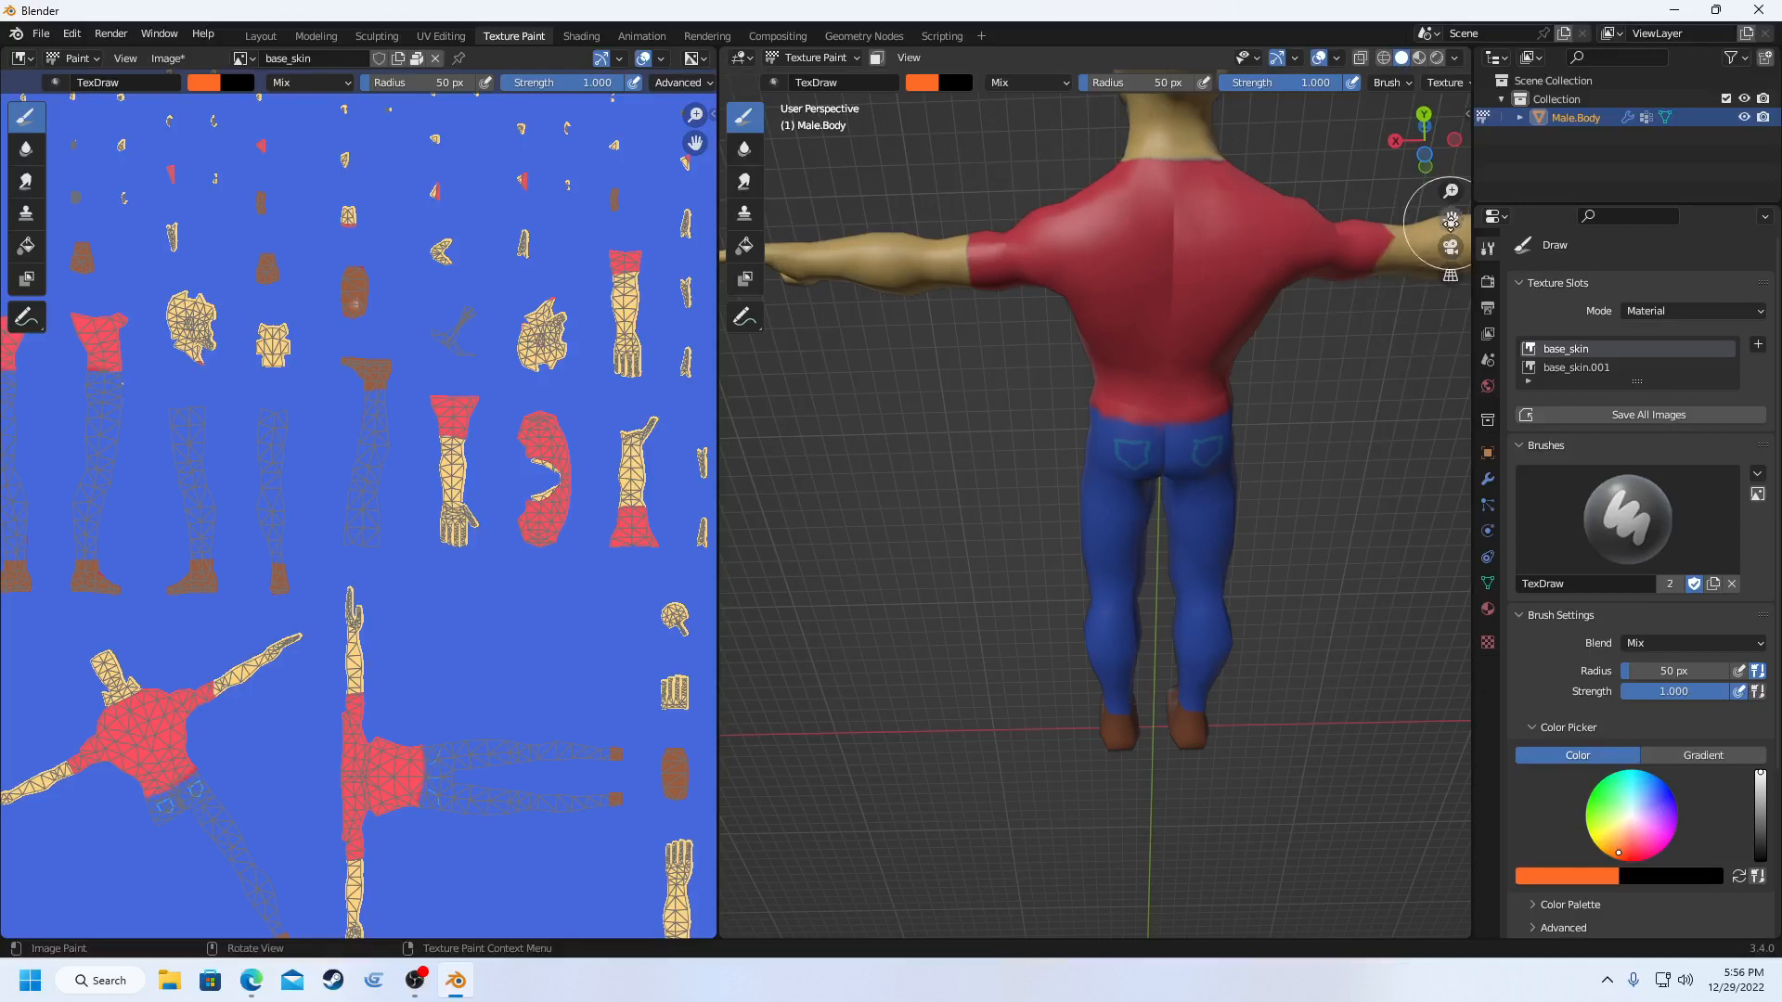
left_click_drag(1450, 221, 1440, 221)
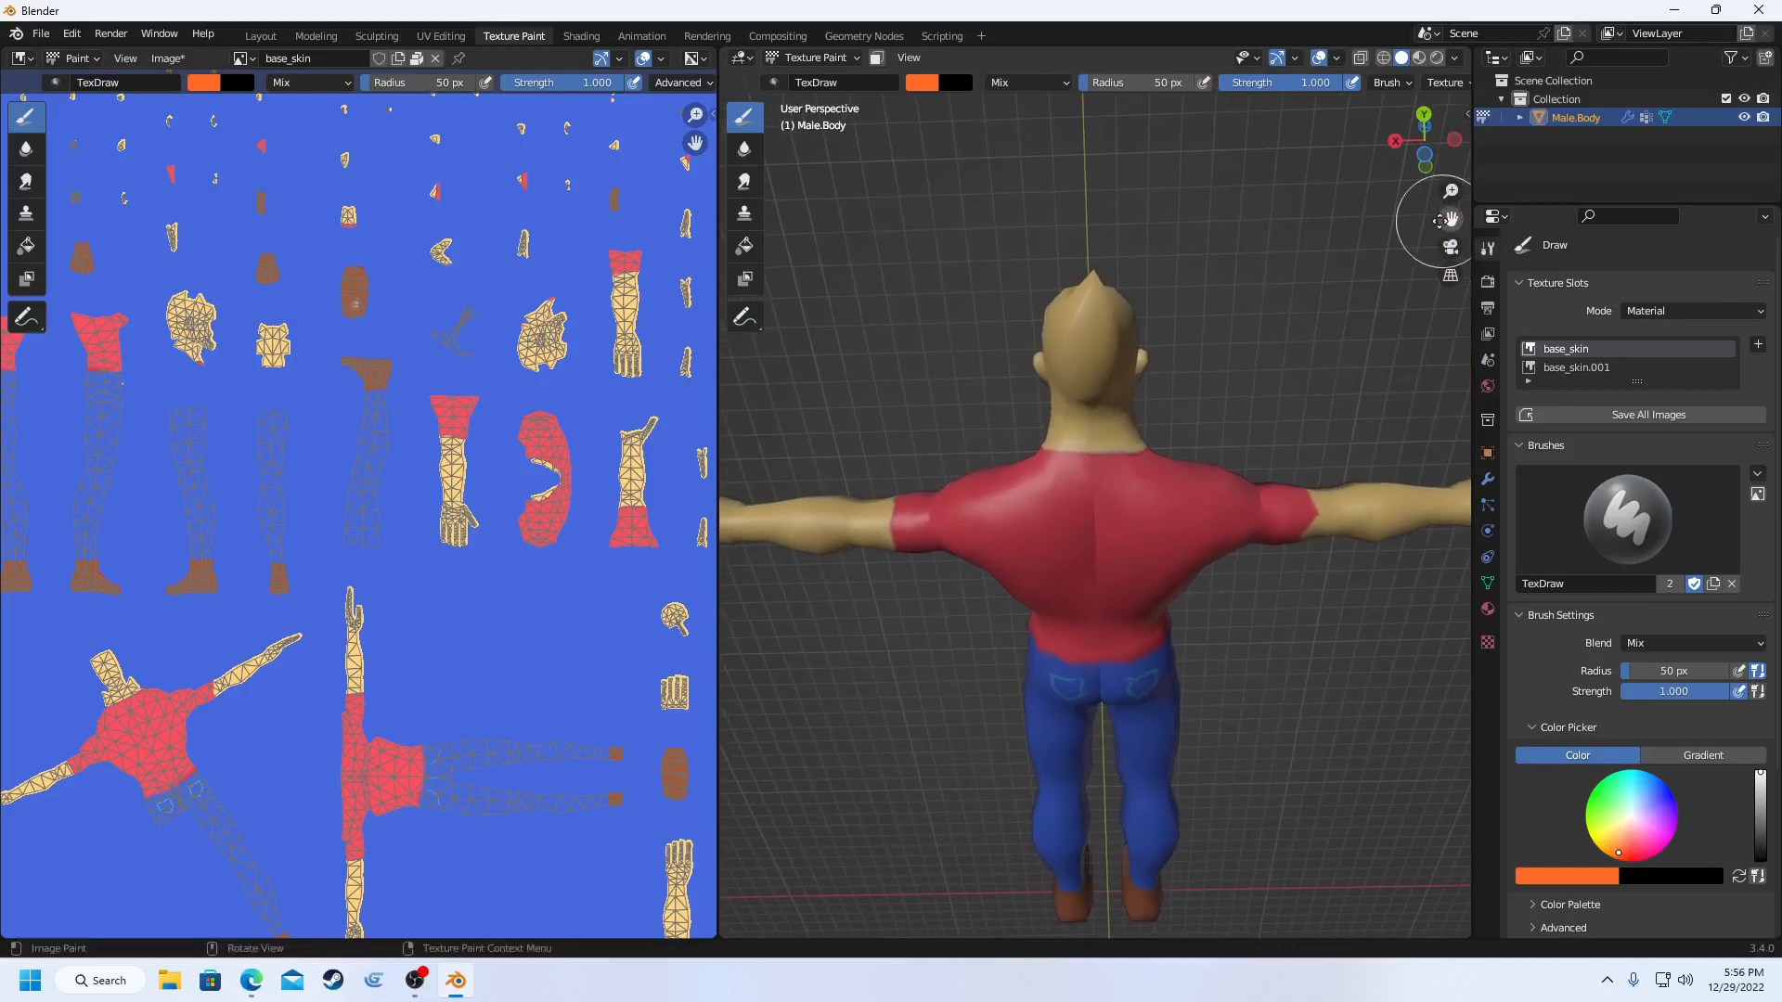
scroll(1081, 353, "up", 2)
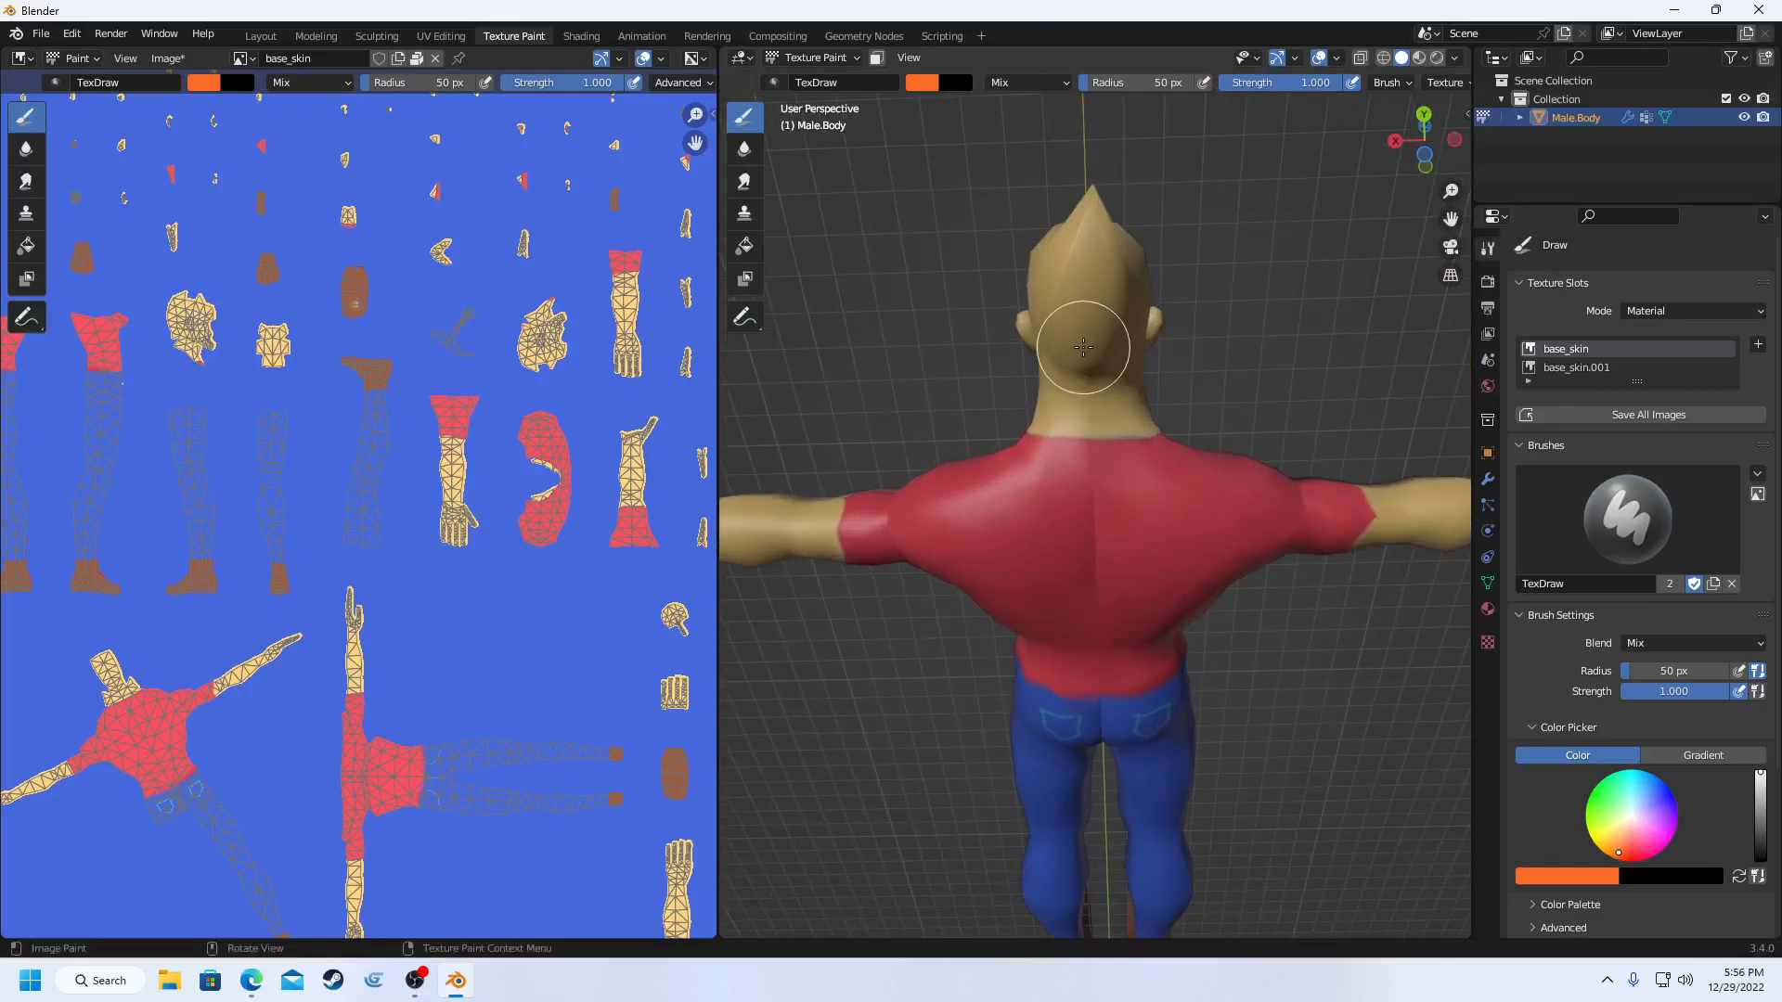
left_click_drag(1083, 347, 1093, 220)
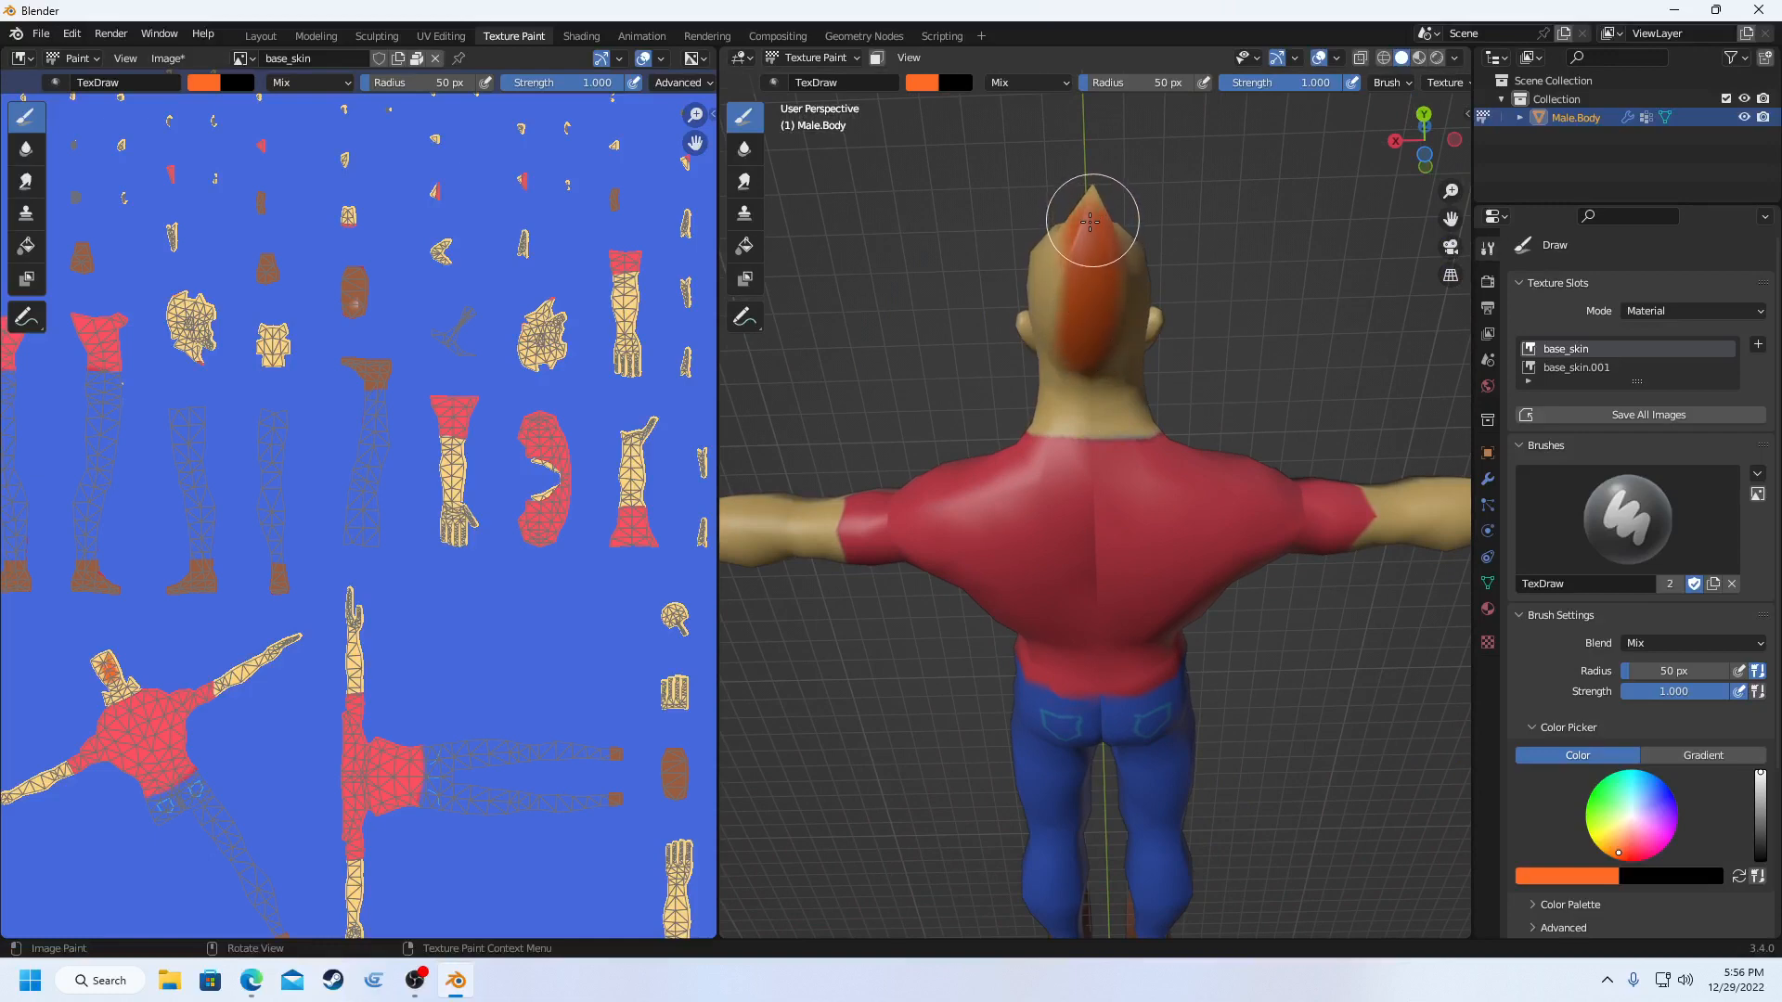
middle_click_drag(1039, 310, 1029, 305)
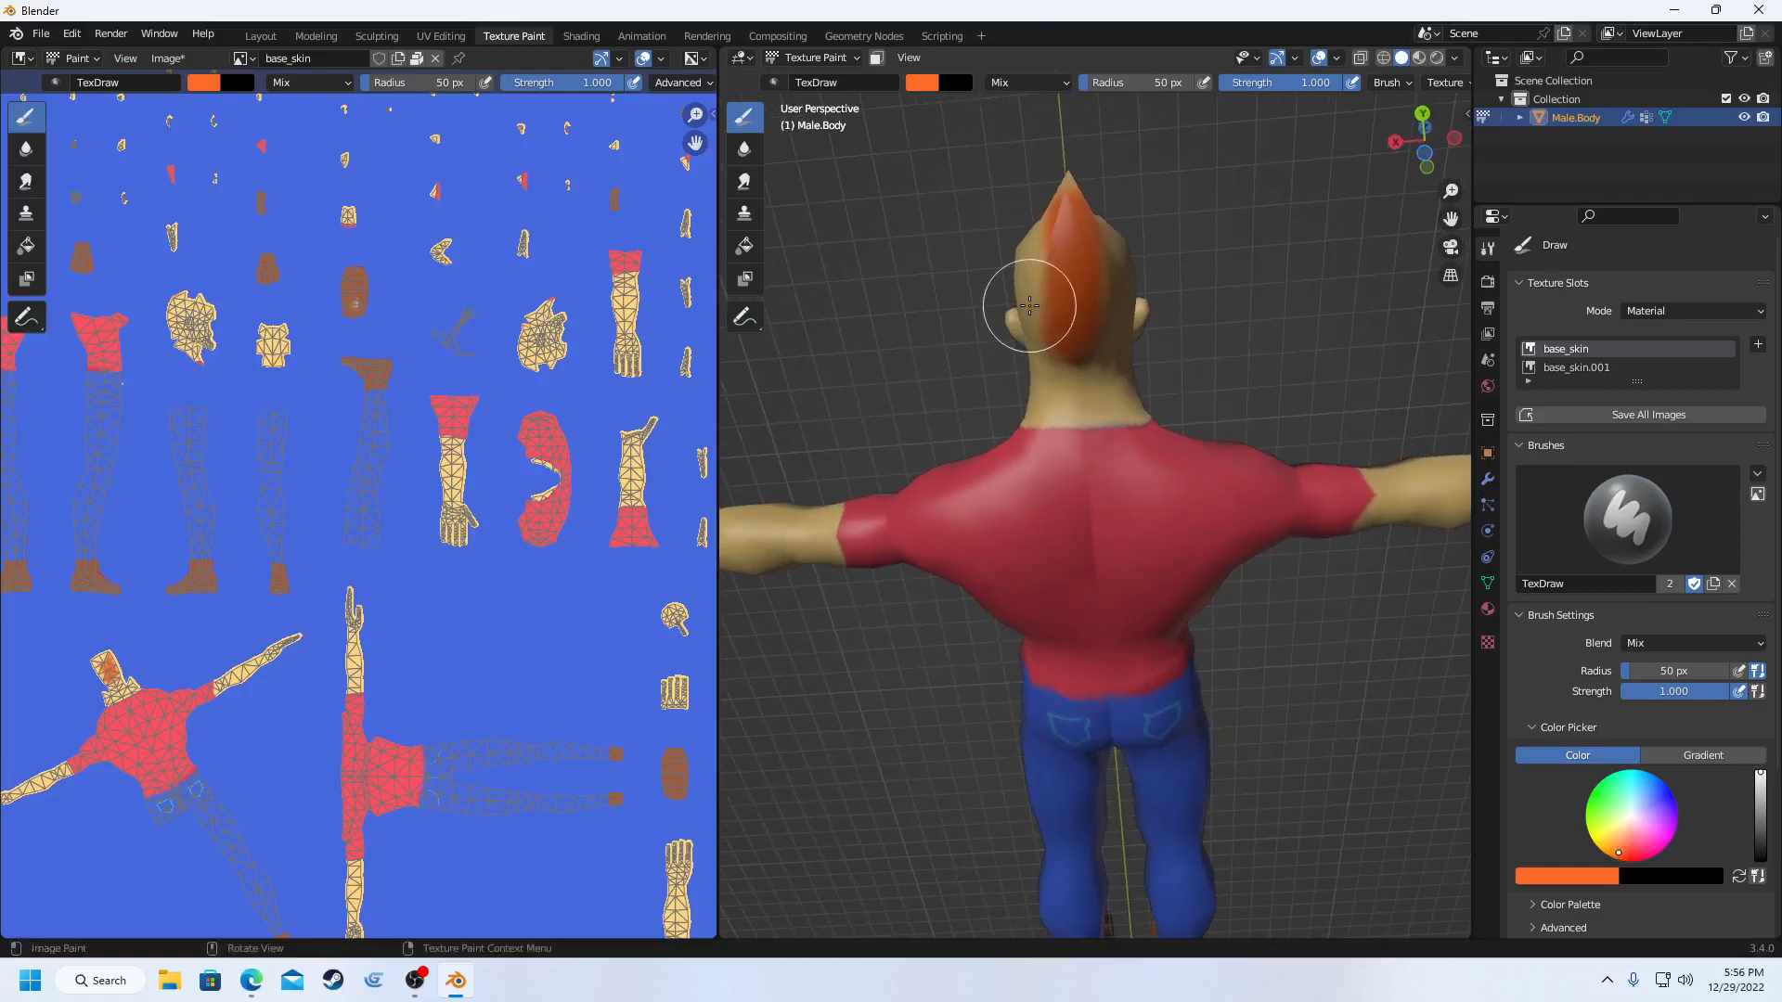
- In the Right orthographic view, paint the back and crown of the head orange behind the ear
left_click(1395, 144)
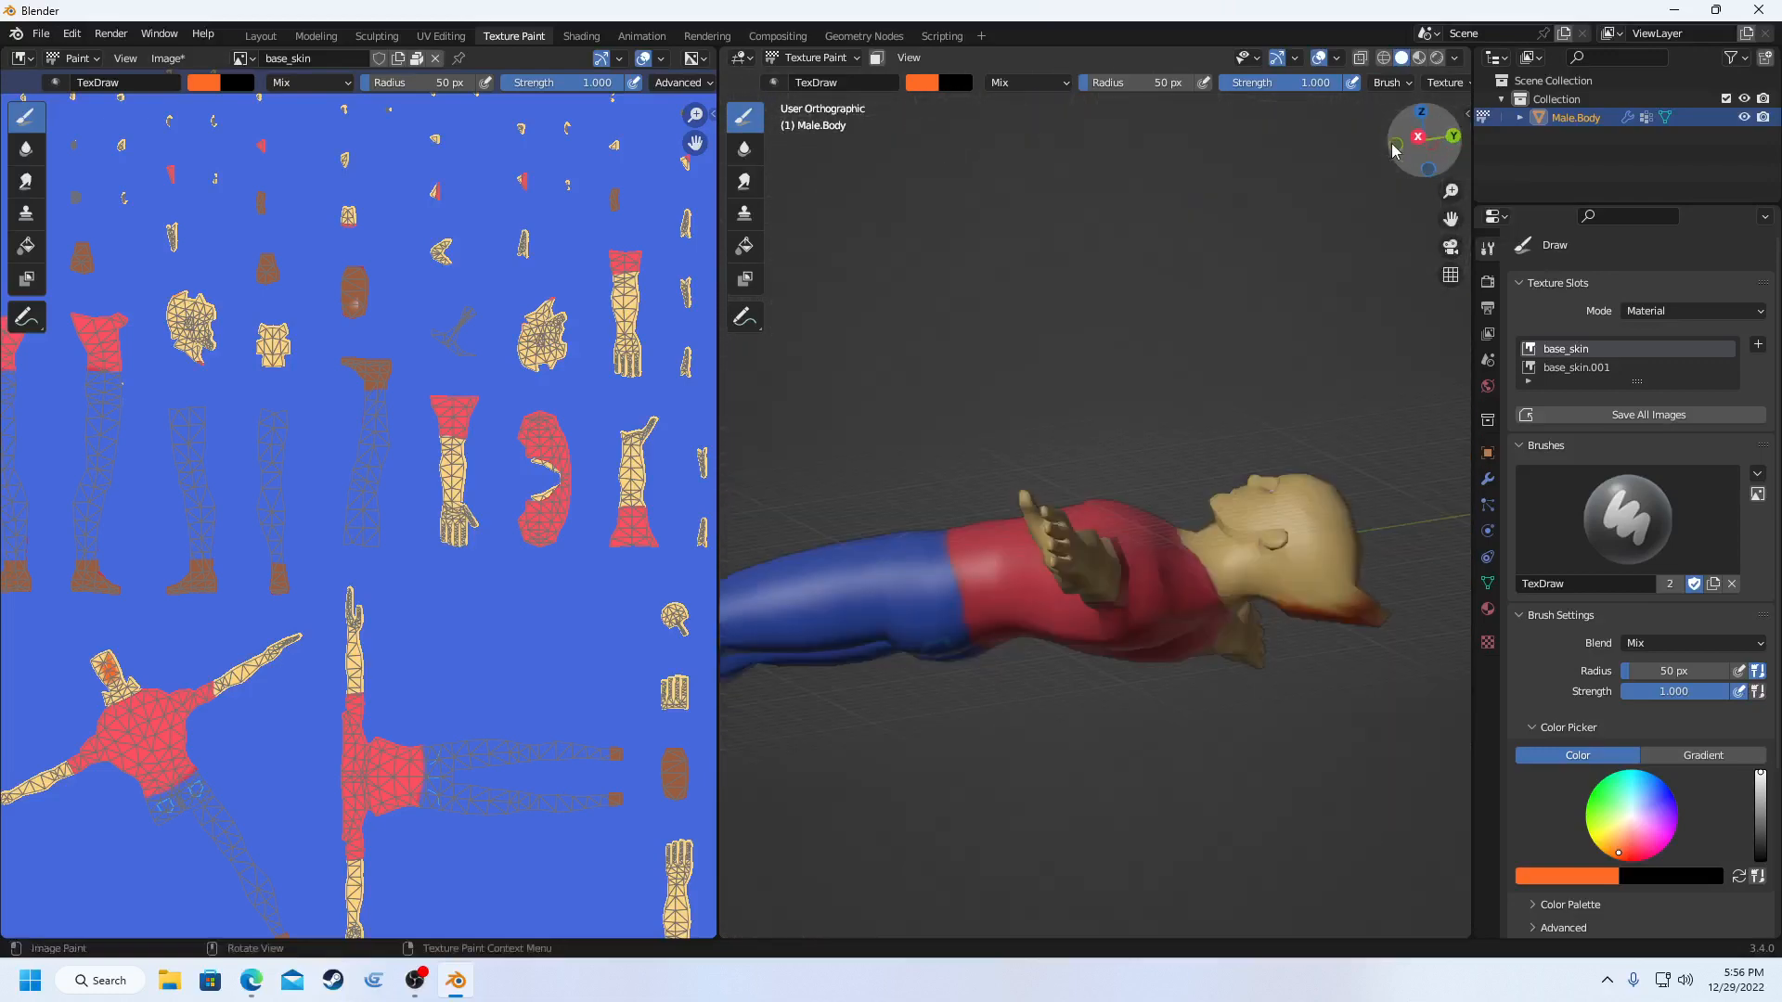
mouse_move(1309, 685)
left_mouse_down()
mouse_move(1356, 649)
mouse_move(1329, 656)
left_mouse_up()
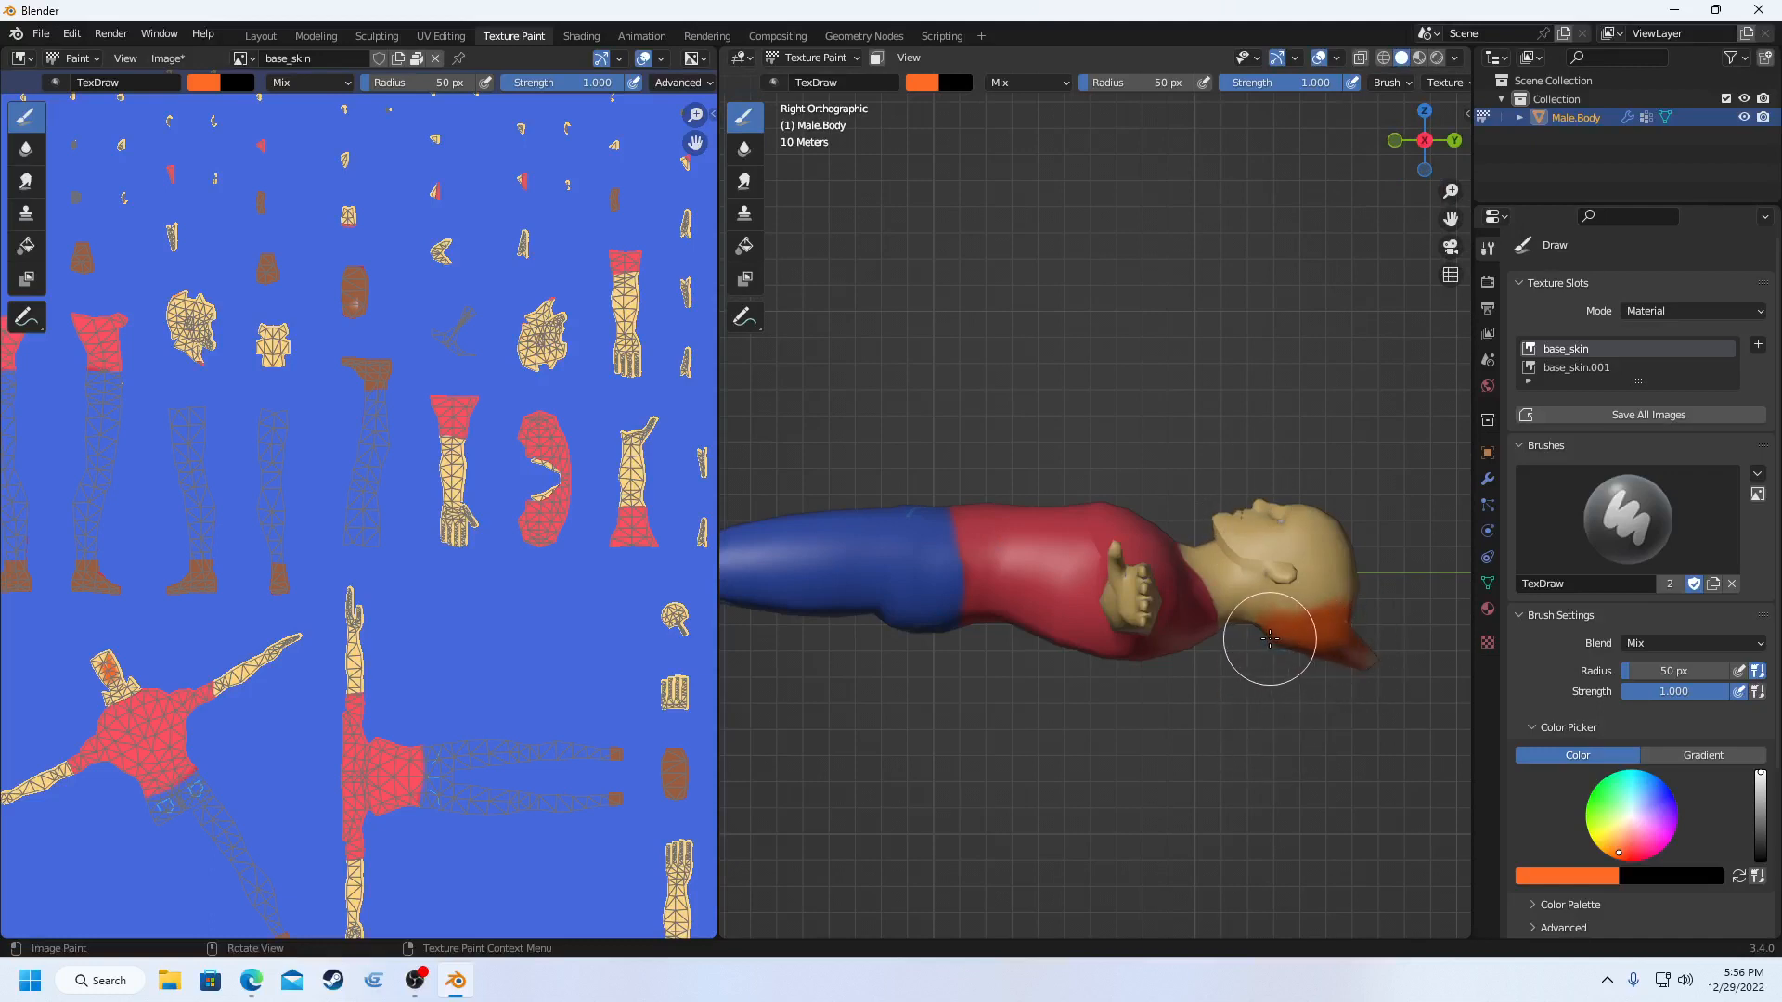
mouse_move(1269, 639)
left_mouse_down()
mouse_move(1351, 581)
mouse_move(1360, 536)
mouse_move(1340, 509)
mouse_move(1400, 576)
mouse_move(1372, 656)
mouse_move(1328, 628)
left_mouse_up()
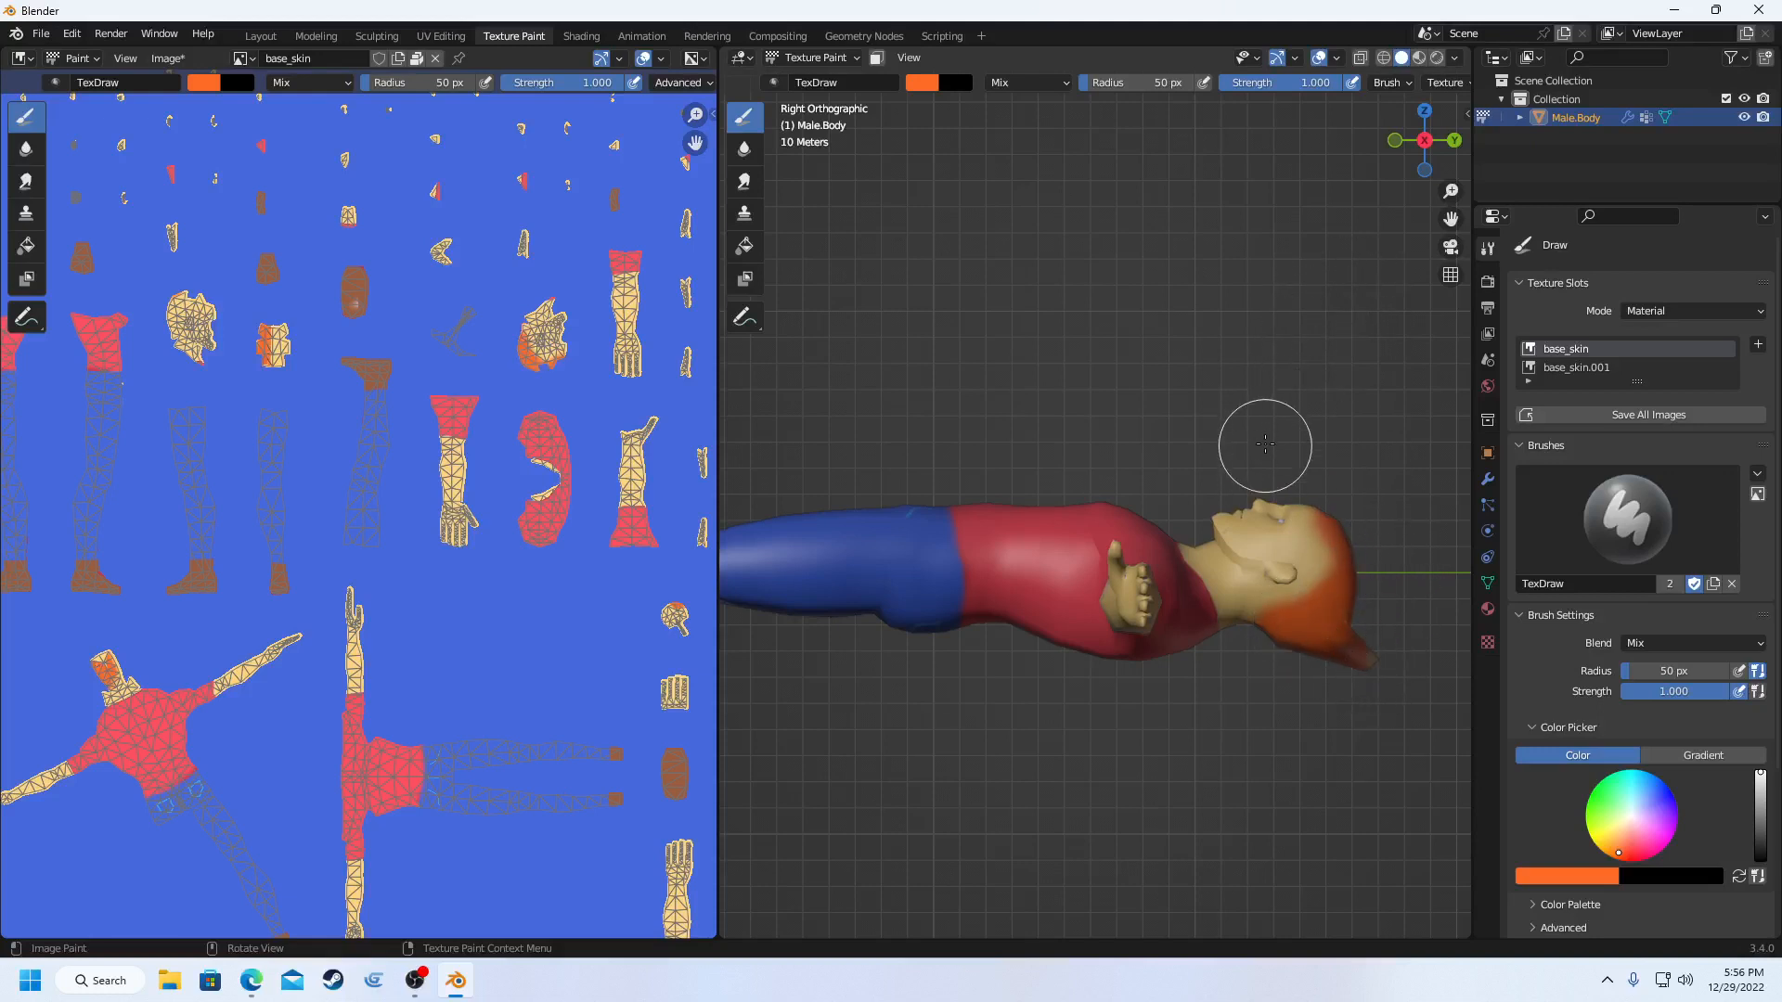
- Extend the orange hair paint over the top of the head, the spike and the opposite side
mouse_move(1265, 443)
middle_mouse_down()
mouse_move(1203, 396)
mouse_move(1003, 378)
mouse_move(1018, 386)
middle_mouse_up()
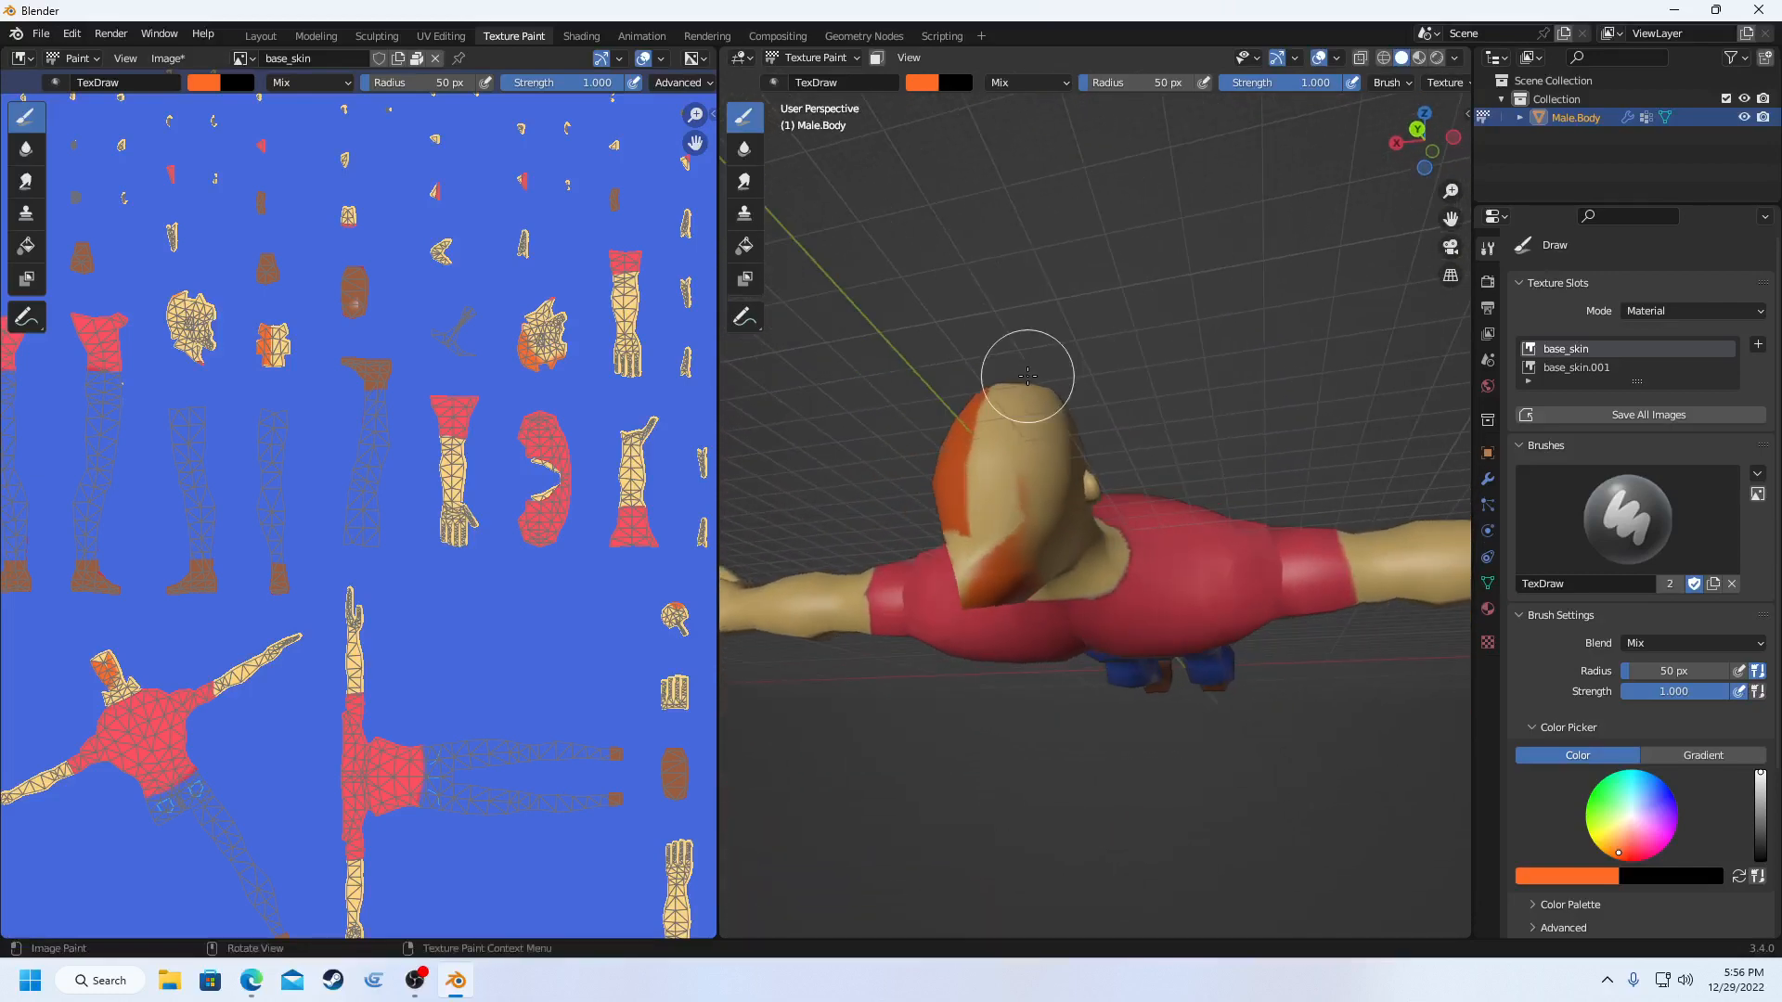
mouse_move(942, 515)
left_mouse_down()
mouse_move(968, 568)
mouse_move(981, 450)
mouse_move(1014, 398)
mouse_move(1042, 436)
mouse_move(1033, 556)
left_mouse_up()
middle_click_drag(1033, 556, 938, 555)
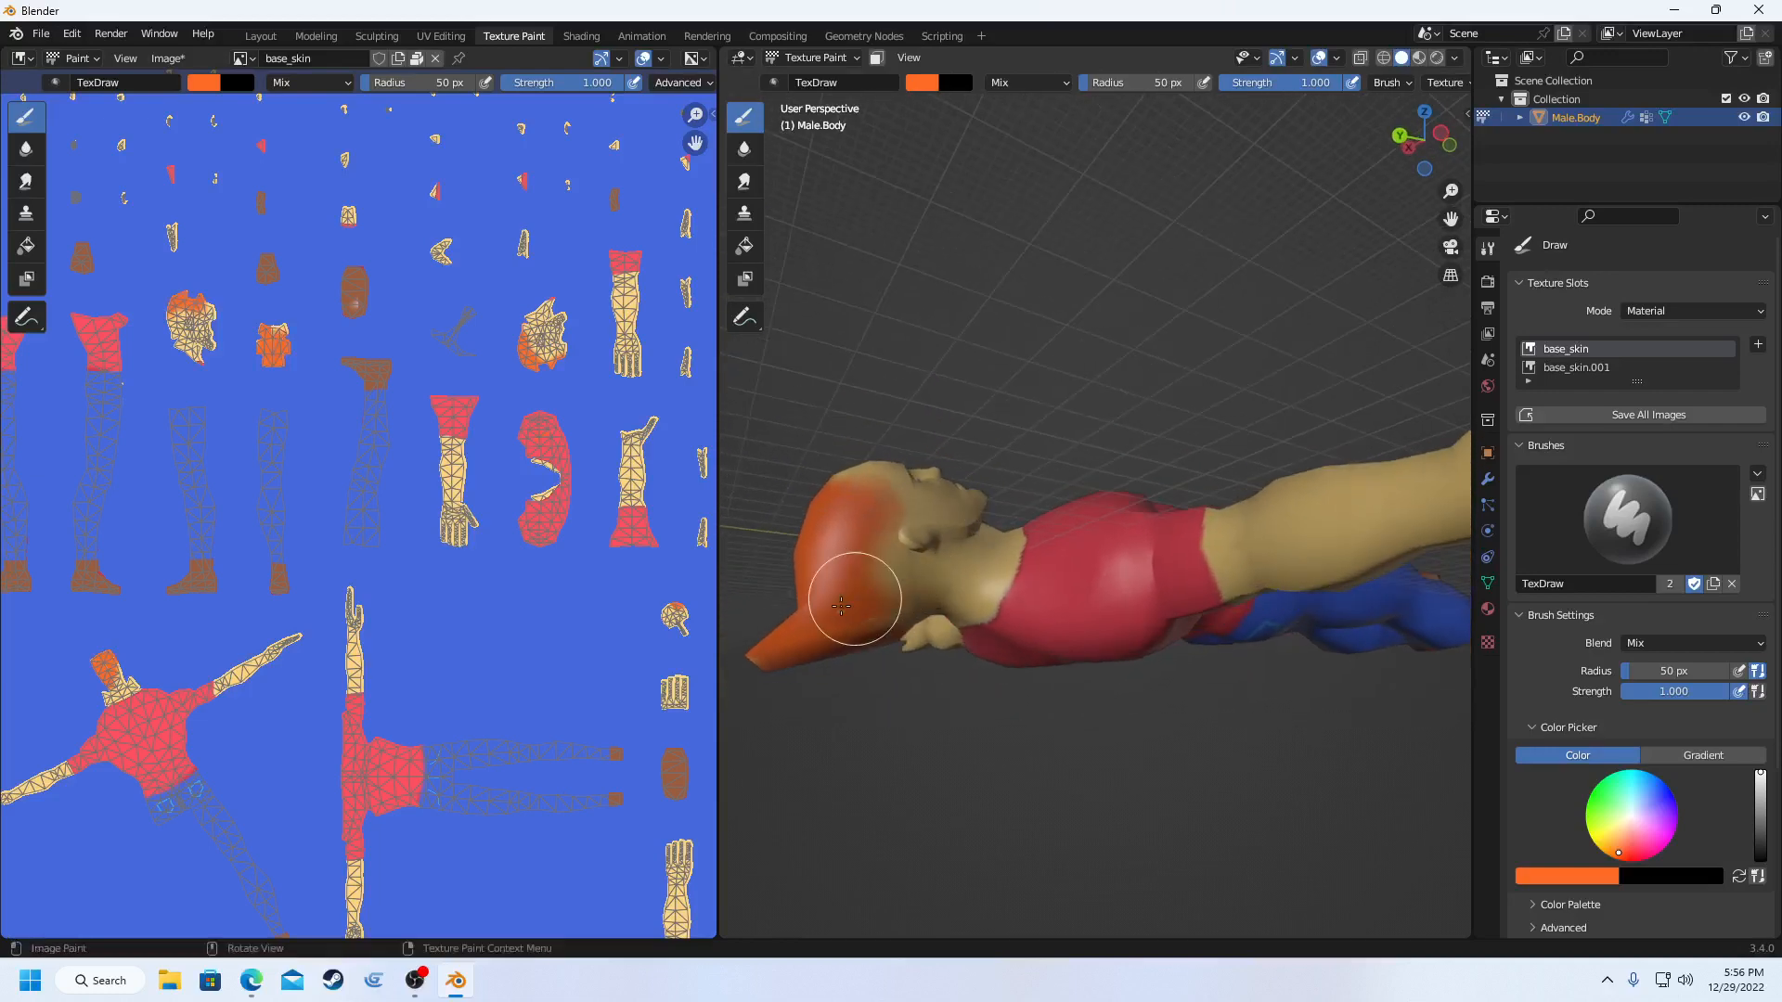
- Fill the remaining skin-coloured patches behind and below the ear on the opposite side of the head with orange
scroll(823, 608, "up", 4)
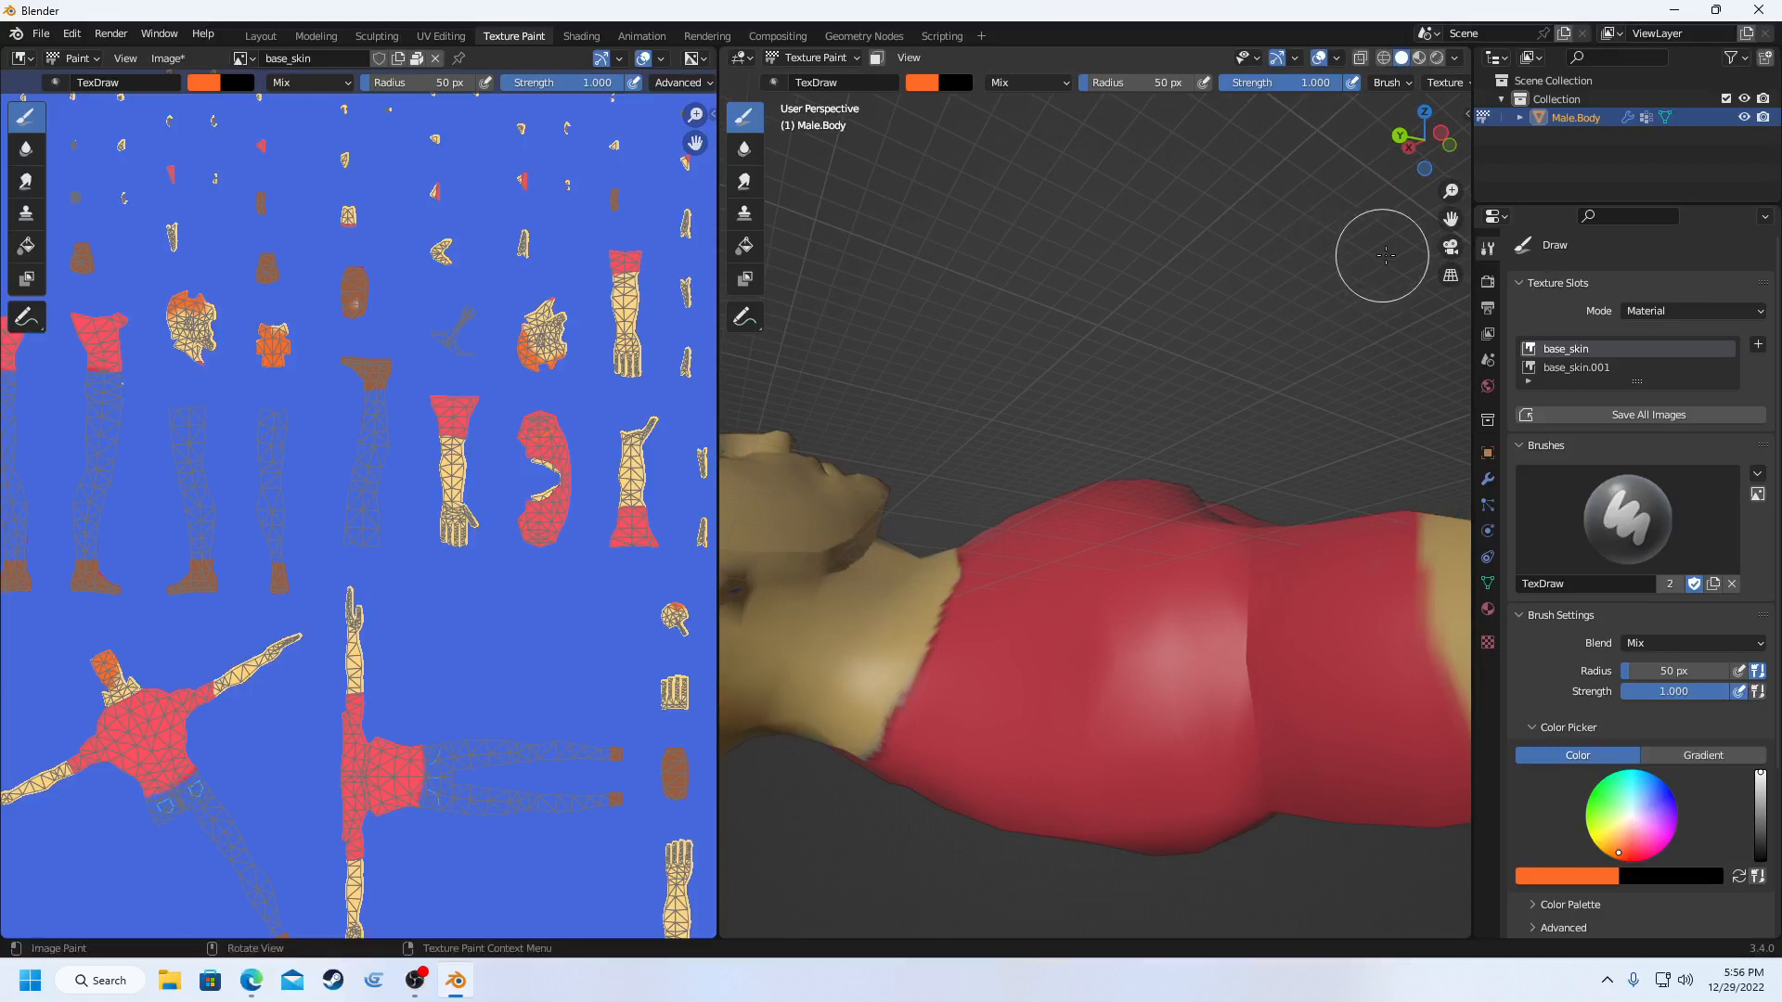
mouse_move(1444, 225)
left_mouse_down()
mouse_move(1639, 215)
mouse_move(1744, 180)
left_mouse_up()
mouse_move(847, 747)
left_mouse_down()
mouse_move(954, 720)
mouse_move(907, 677)
mouse_move(962, 624)
mouse_move(991, 505)
mouse_move(994, 532)
mouse_move(1054, 581)
left_mouse_up()
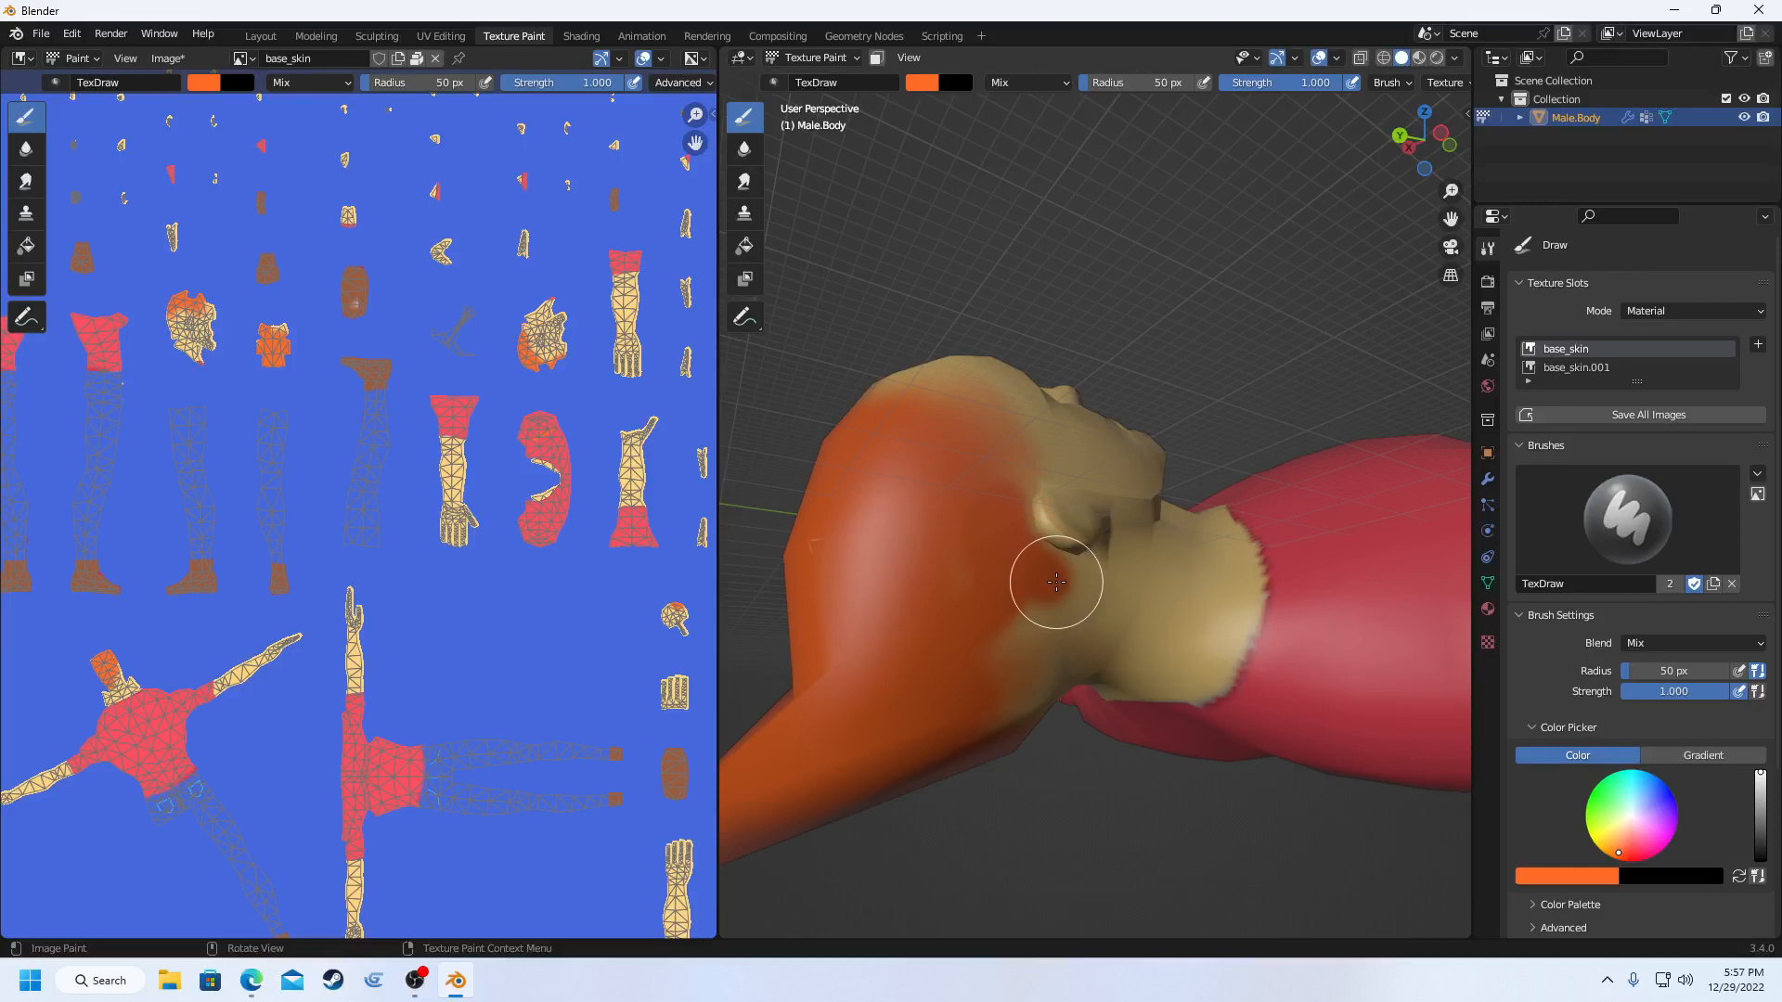
mouse_move(1056, 582)
left_mouse_down()
mouse_move(1064, 675)
mouse_move(1006, 708)
mouse_move(978, 652)
mouse_move(1002, 603)
left_mouse_up()
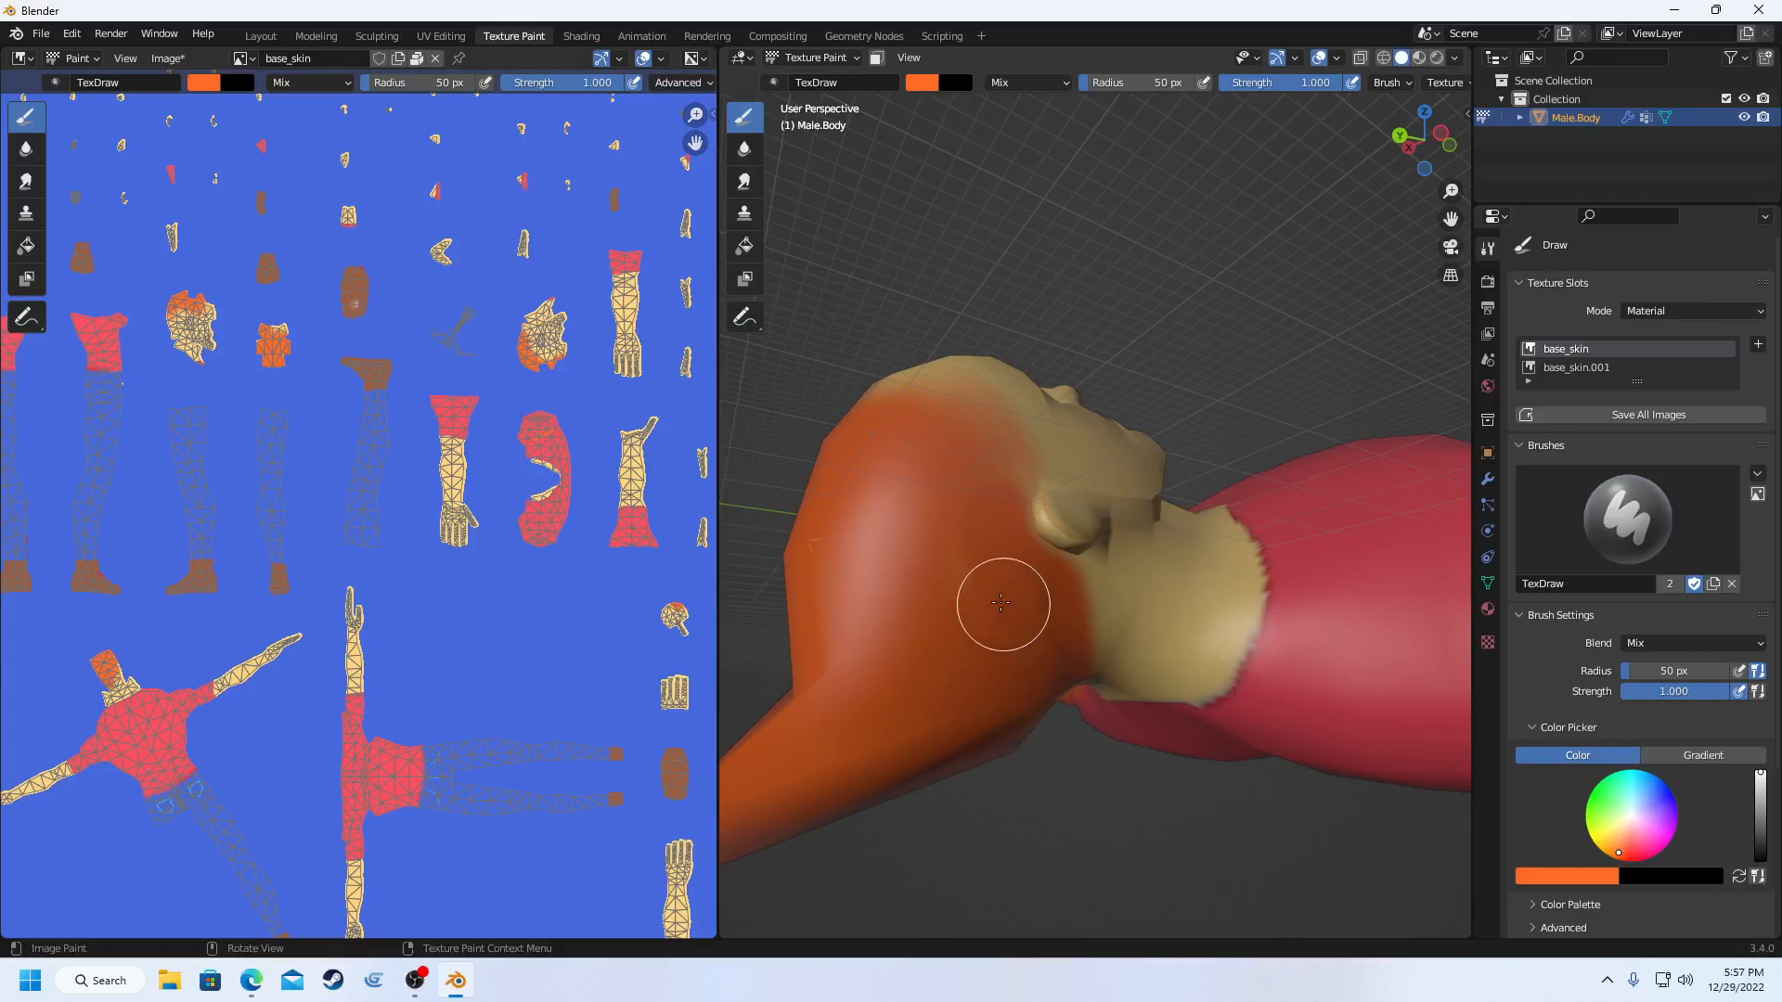
- Paint the front of the scalp orange to bring the hairline across the top of the forehead
middle_click_drag(927, 533, 1018, 690)
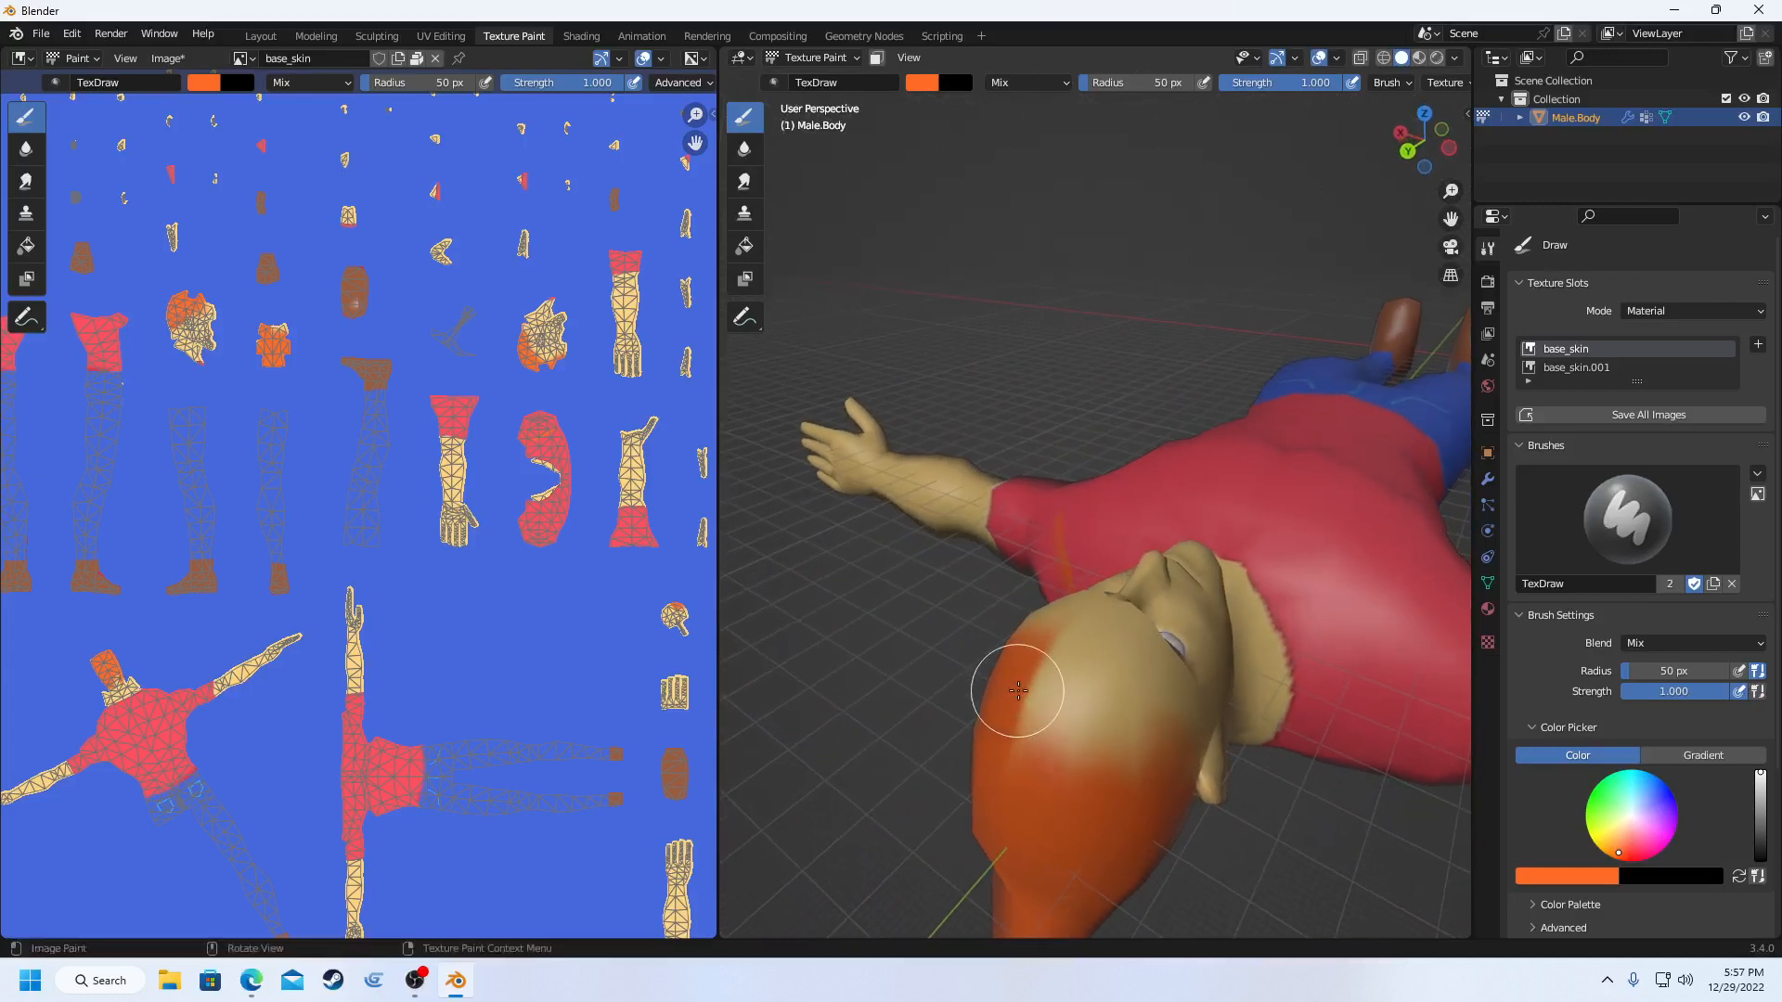
mouse_move(1017, 690)
left_mouse_down()
mouse_move(1062, 700)
mouse_move(1050, 739)
mouse_move(1160, 738)
mouse_move(1098, 755)
mouse_move(1112, 772)
left_mouse_up()
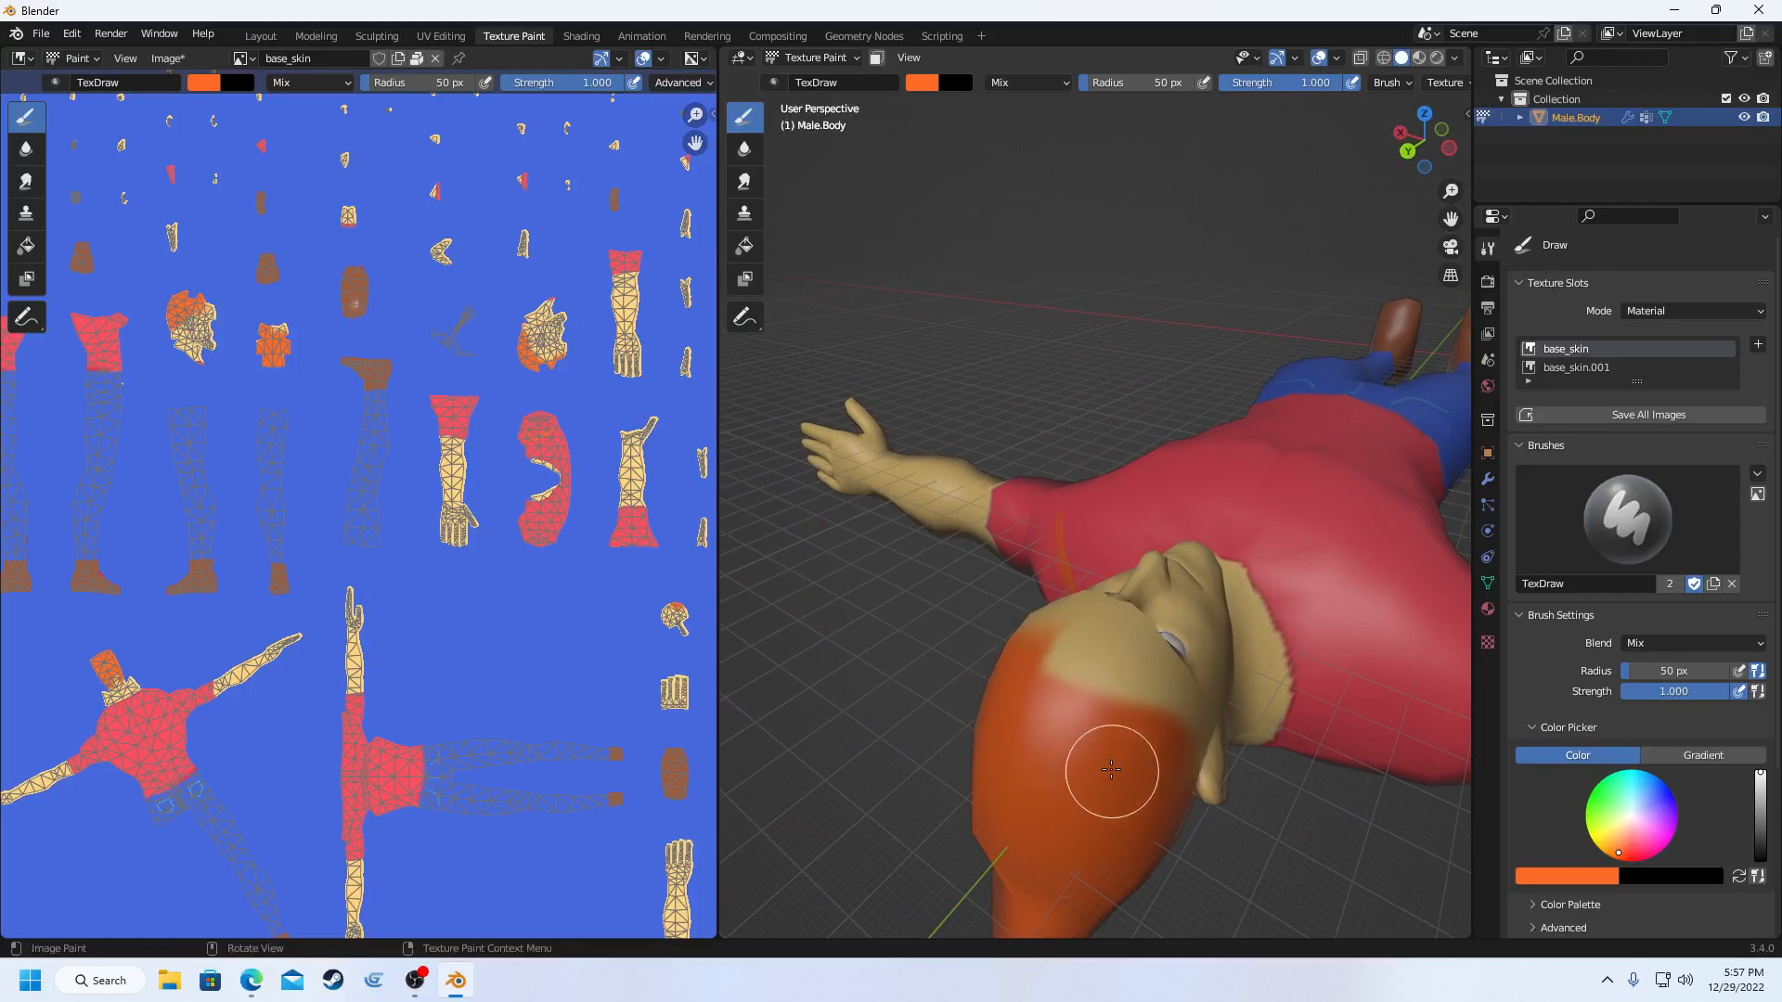
middle_click_drag(1110, 760, 1042, 696)
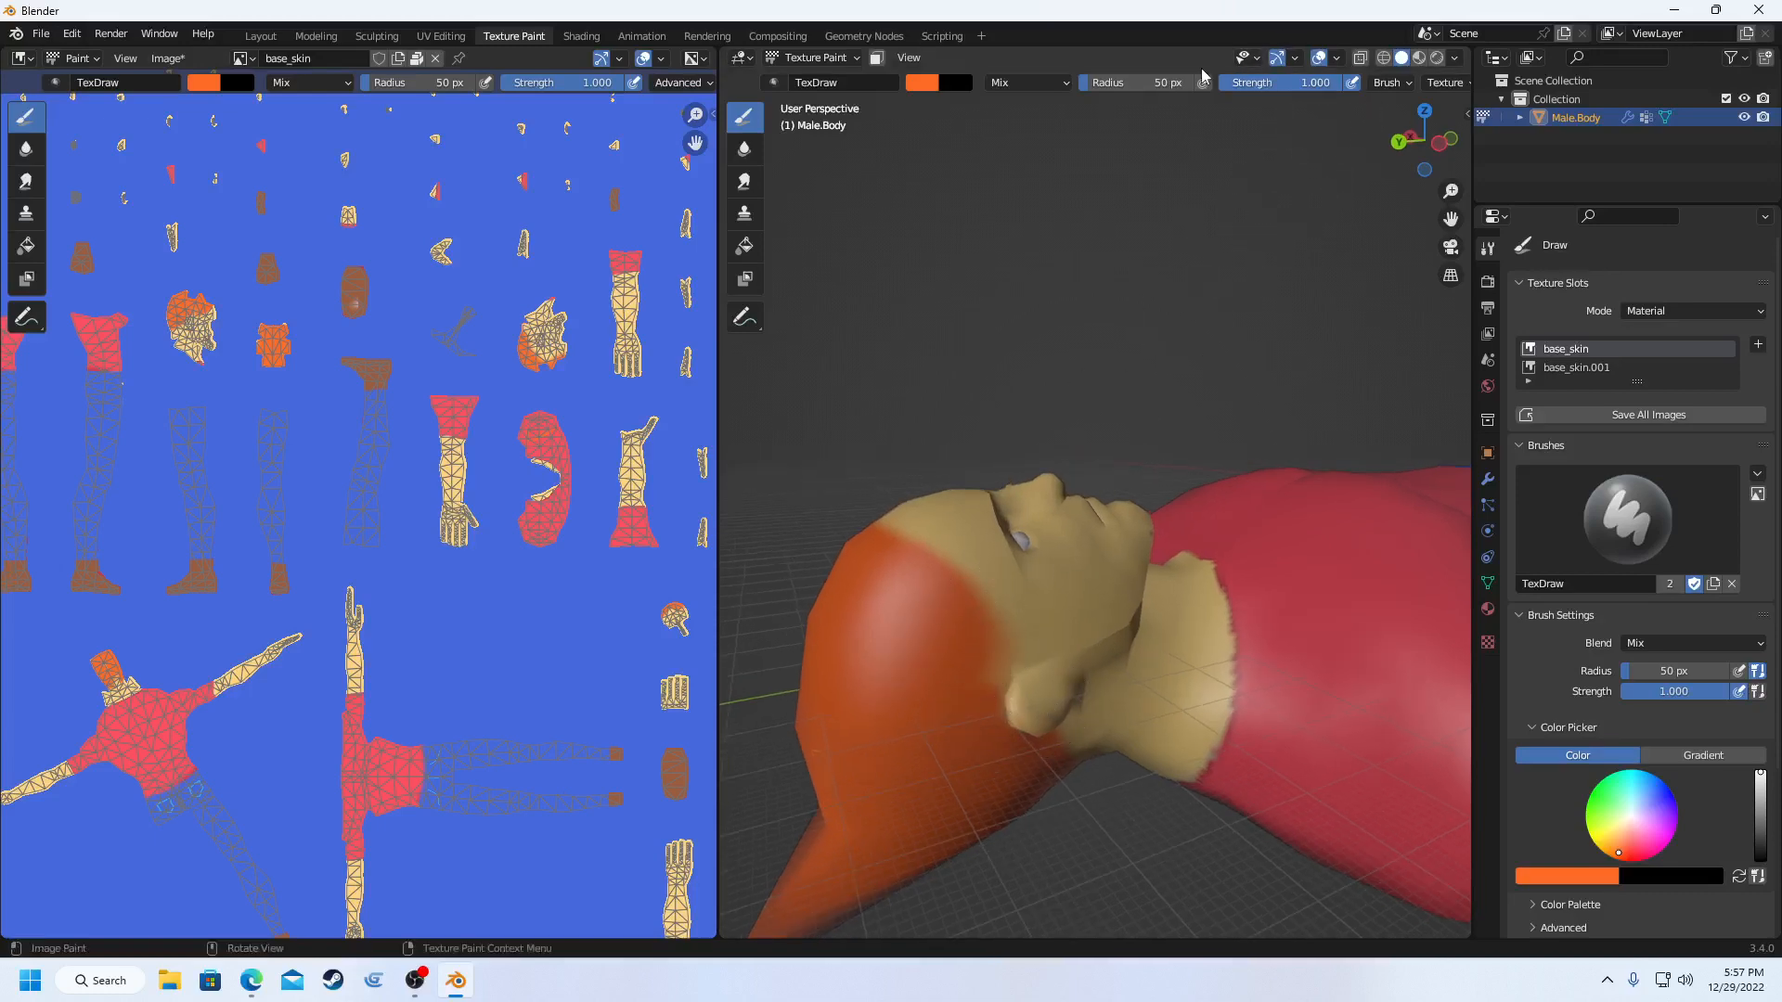
- Set the paint brush radius to 25 px for detail work near the face
left_click(1163, 86)
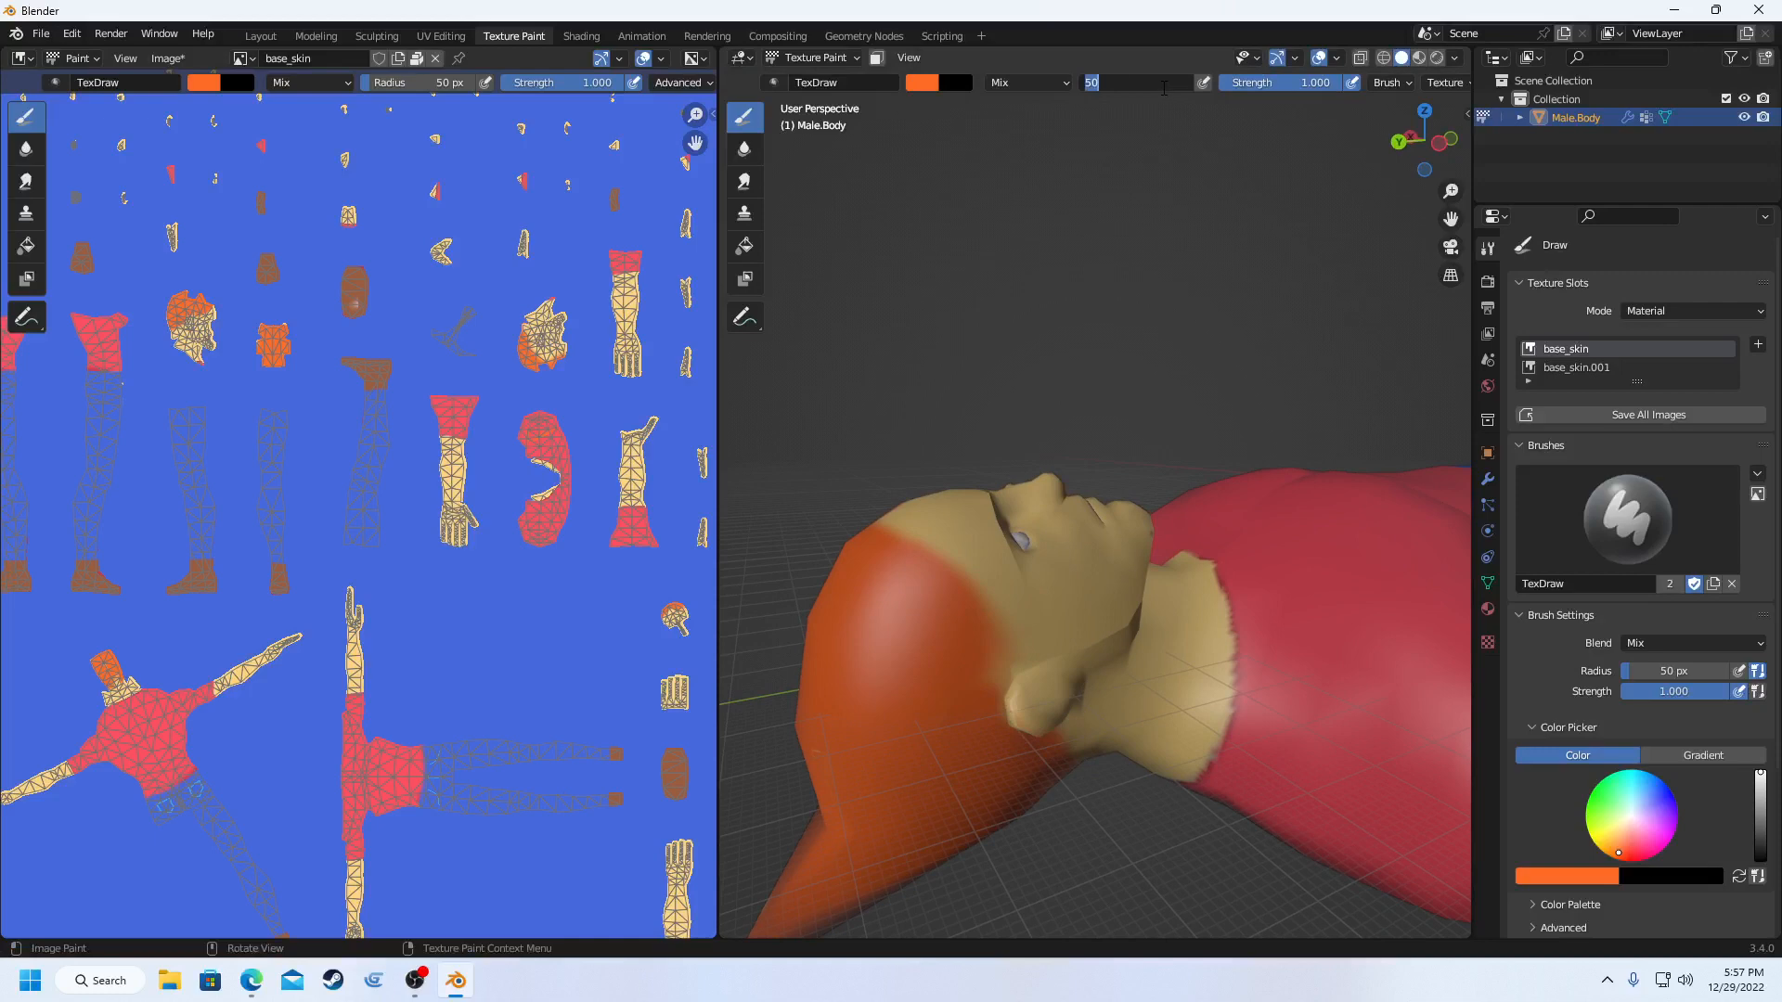
key("Return")
scroll(903, 651, "up", 2)
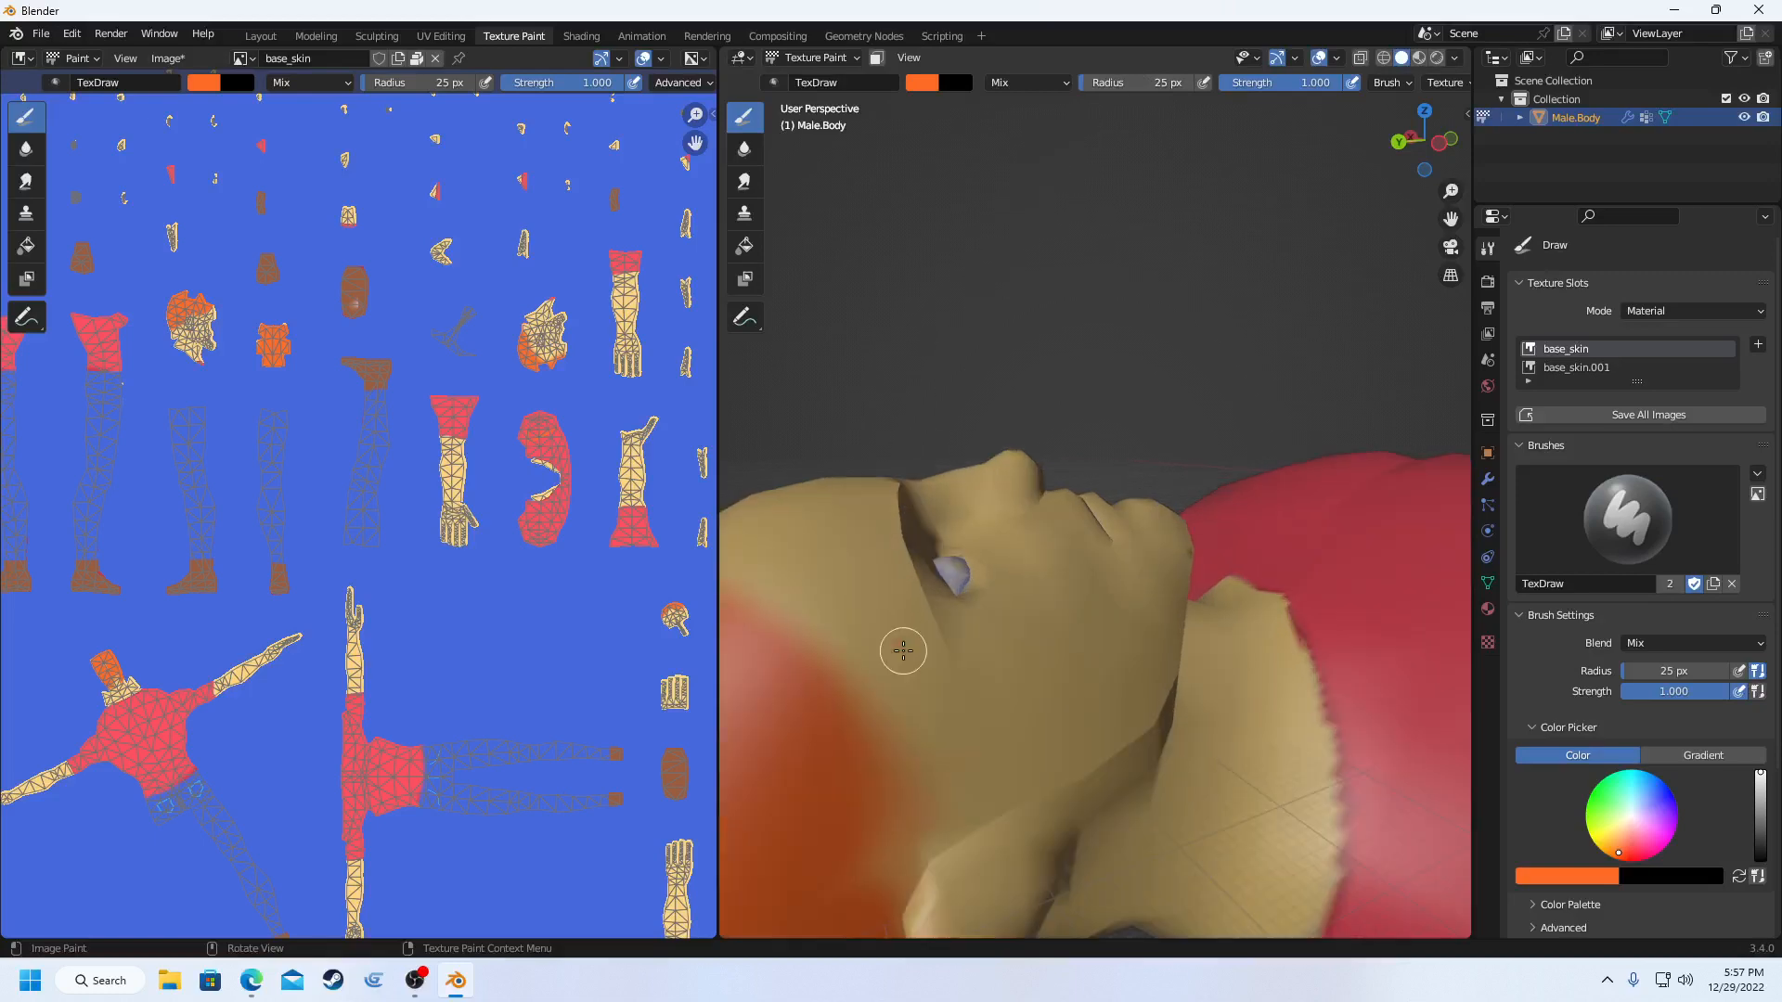
mouse_move(848, 888)
left_mouse_down()
mouse_move(894, 843)
mouse_move(900, 895)
left_mouse_up()
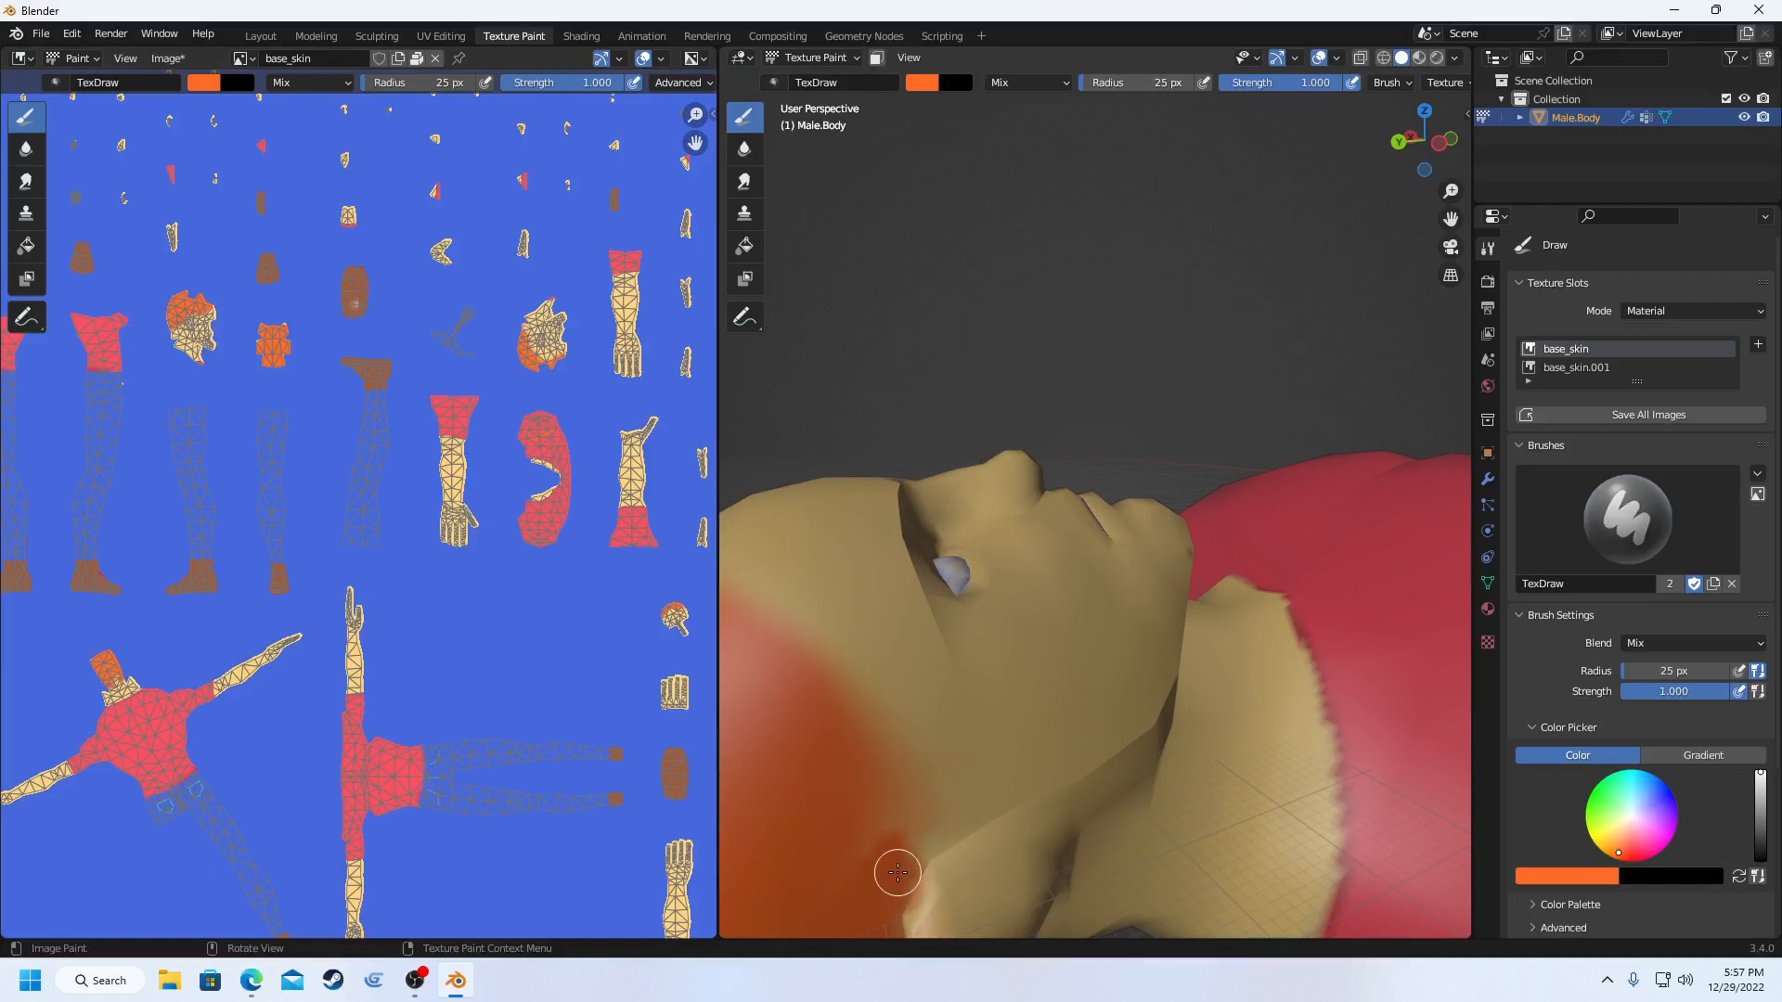
left_click(72, 34)
mouse_move(111, 34)
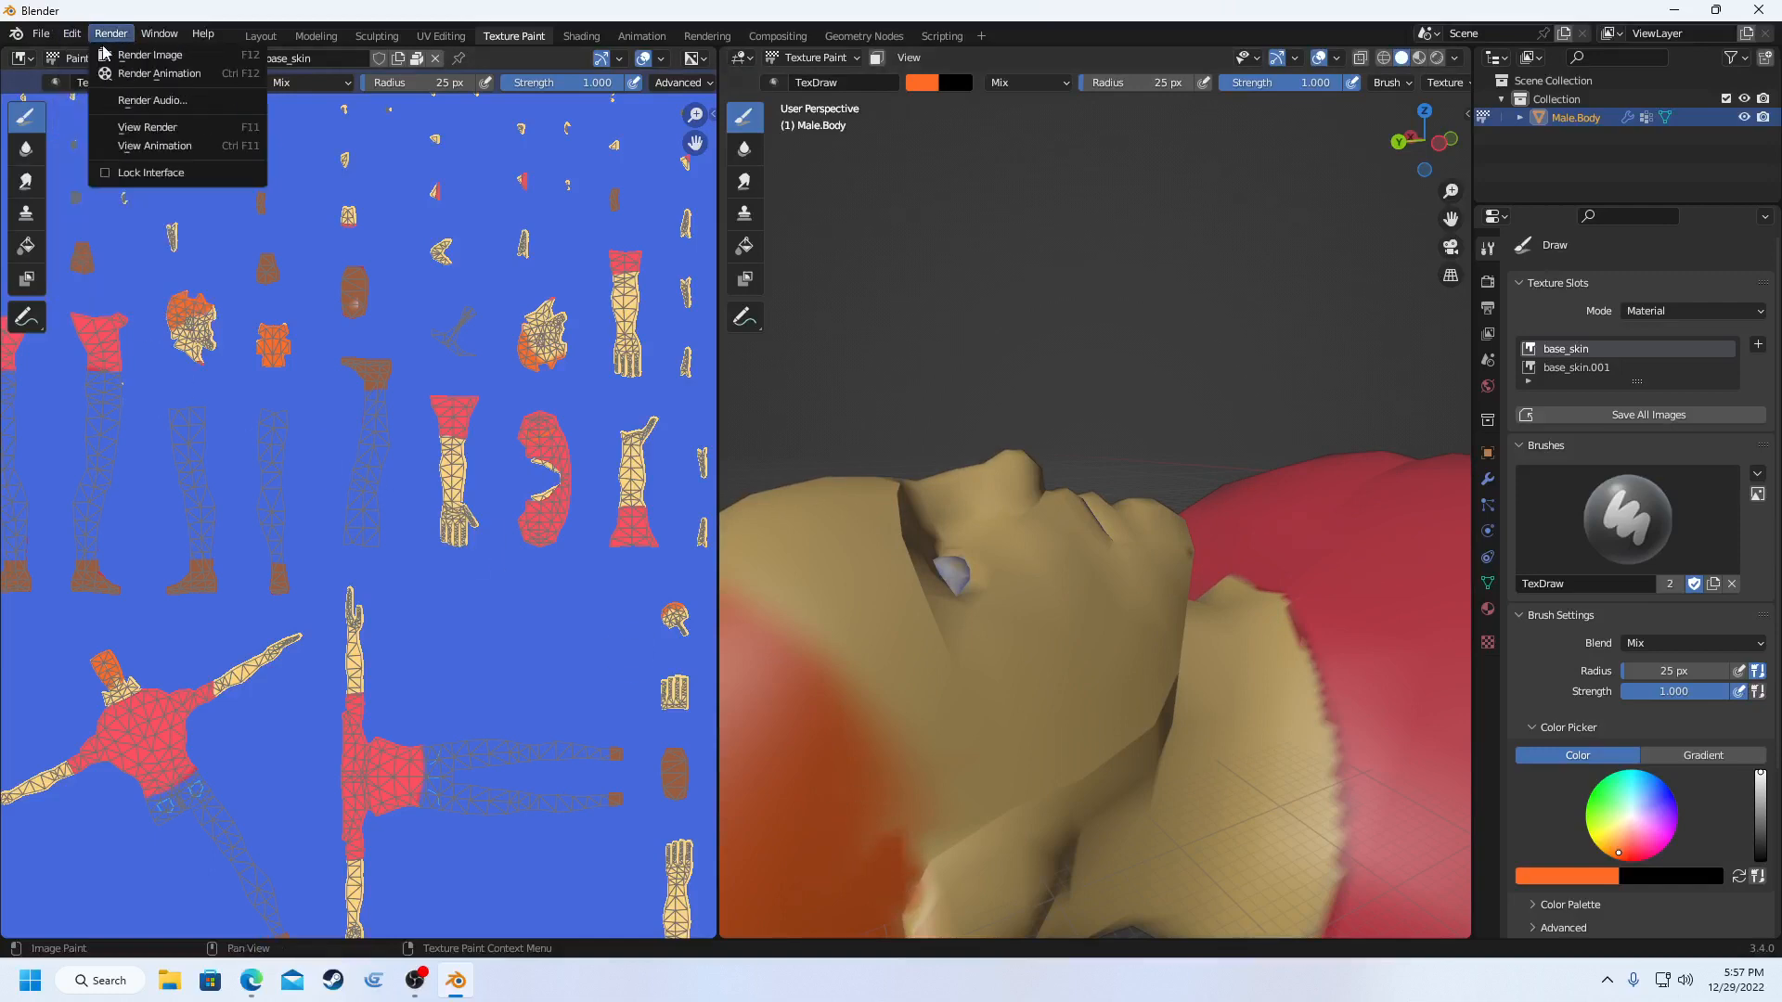
left_click(74, 37)
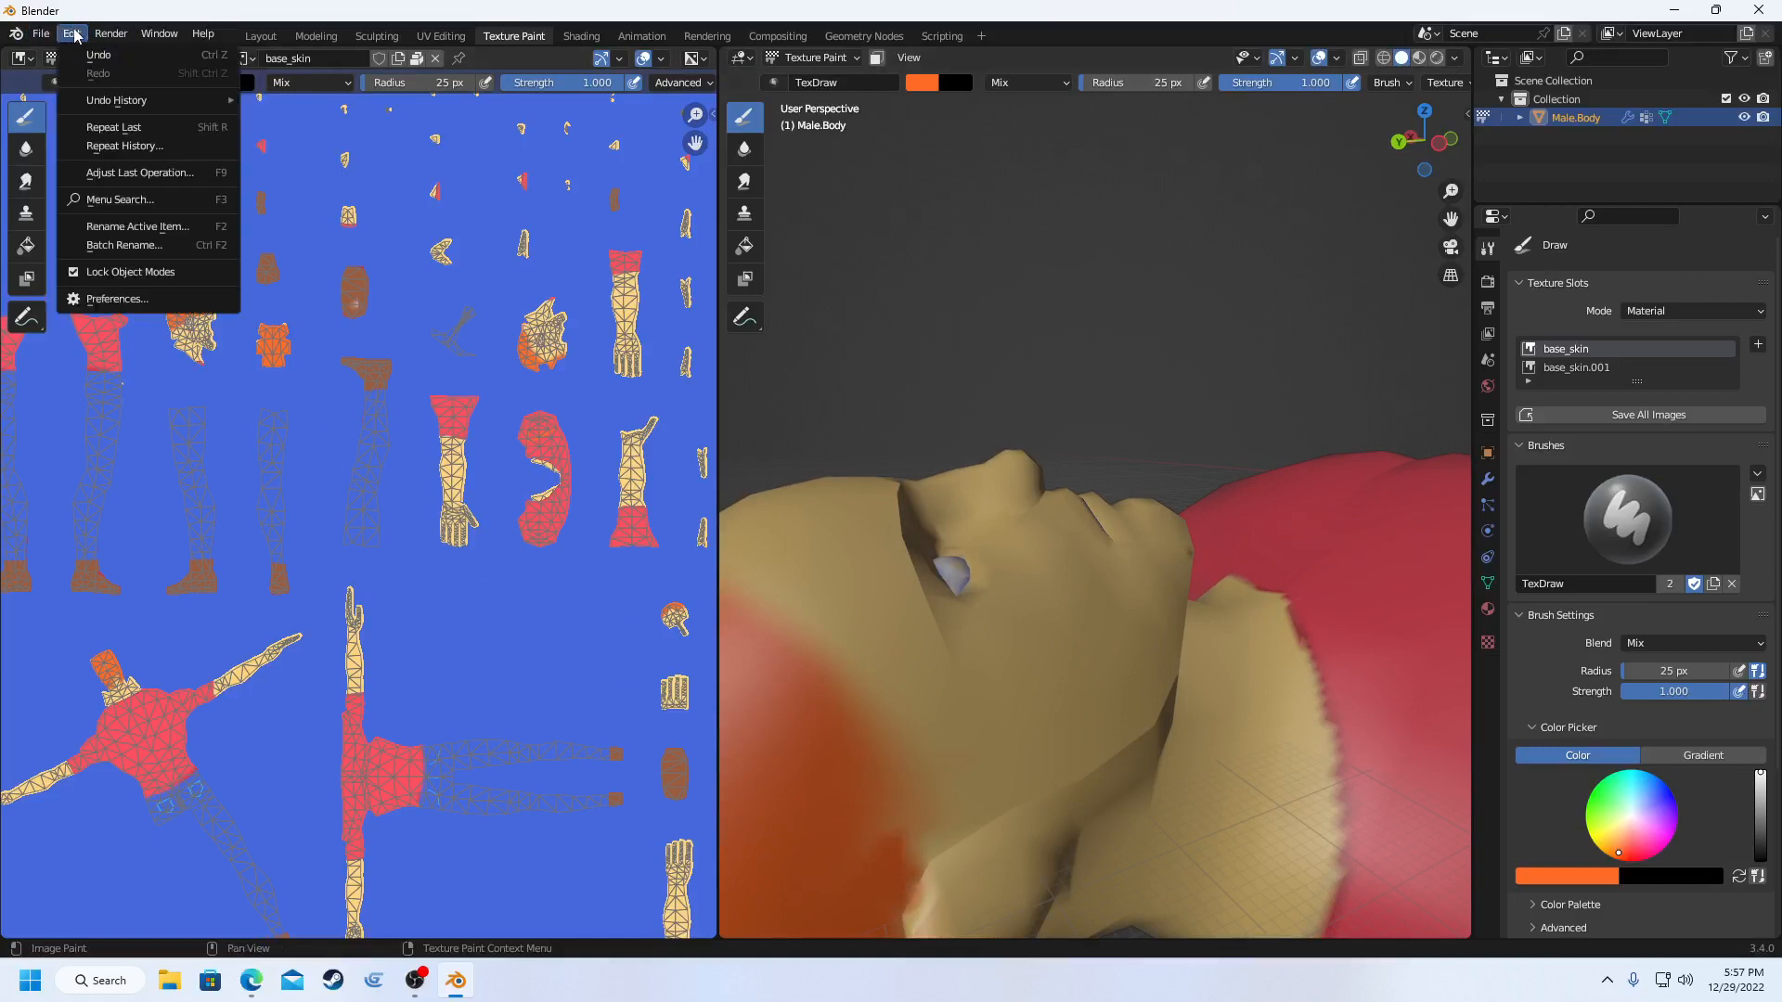
left_click(90, 56)
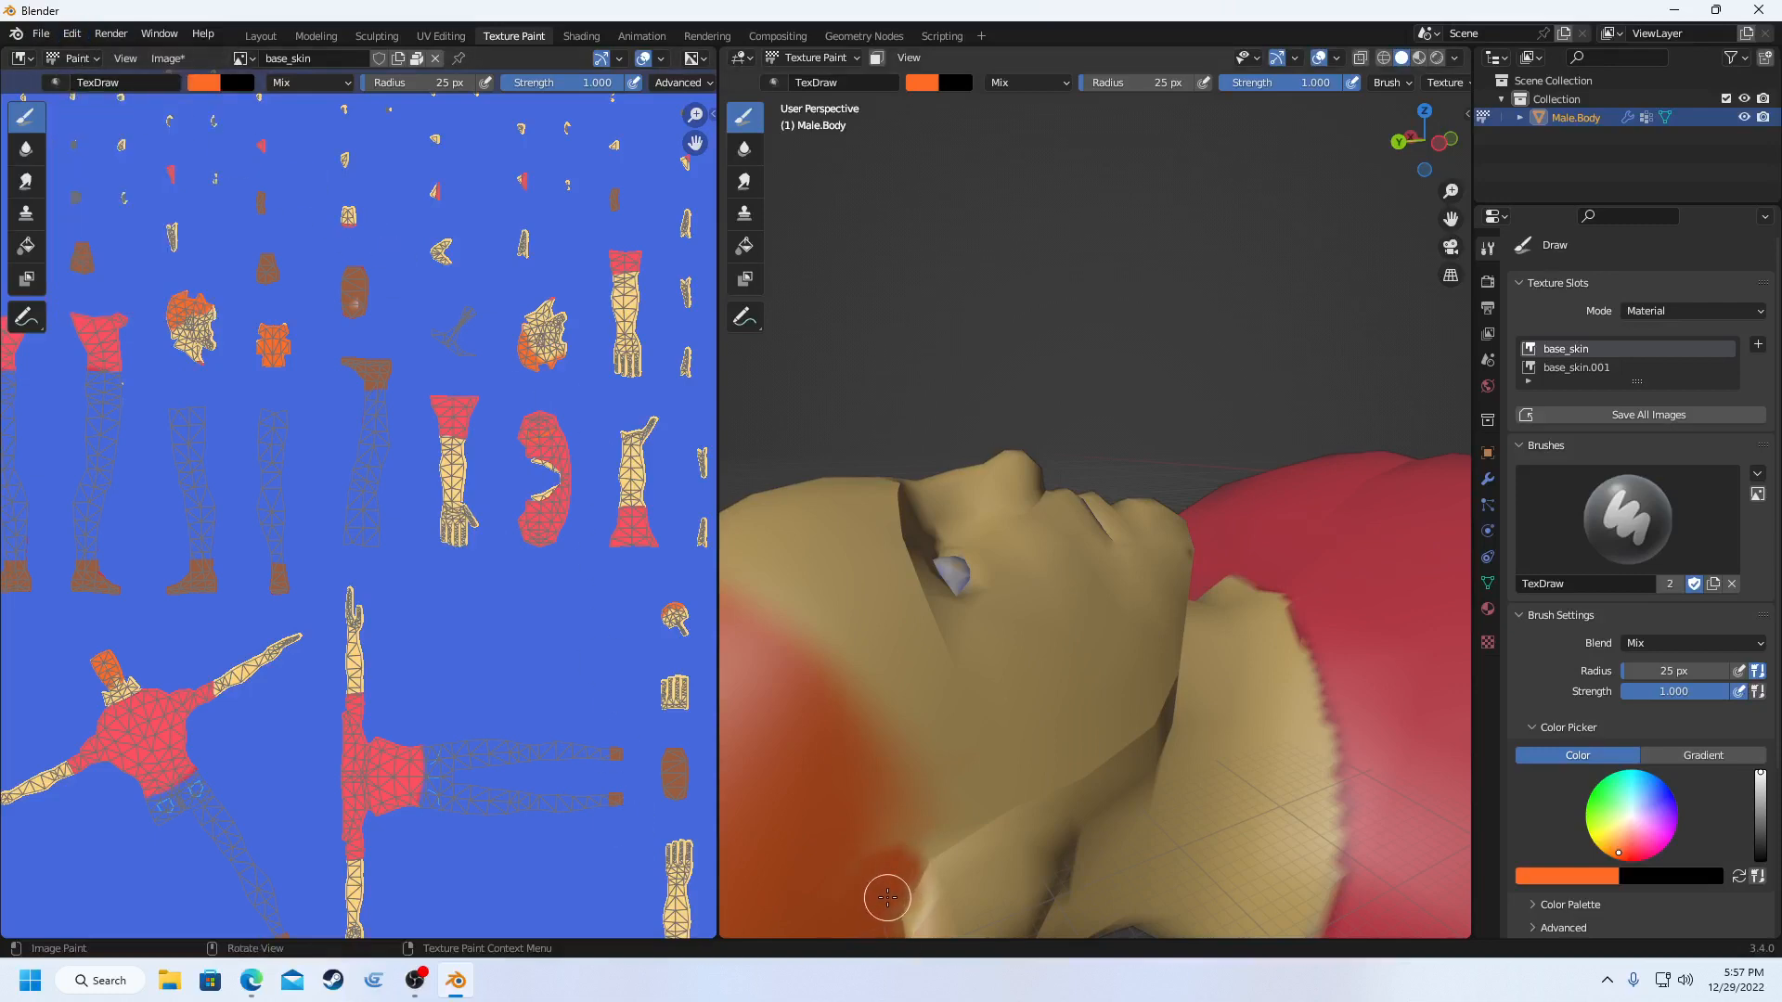
- Refine the orange hairline with short strokes from beside the ear, past the temple and across the forehead
left_click_drag(884, 879, 868, 797)
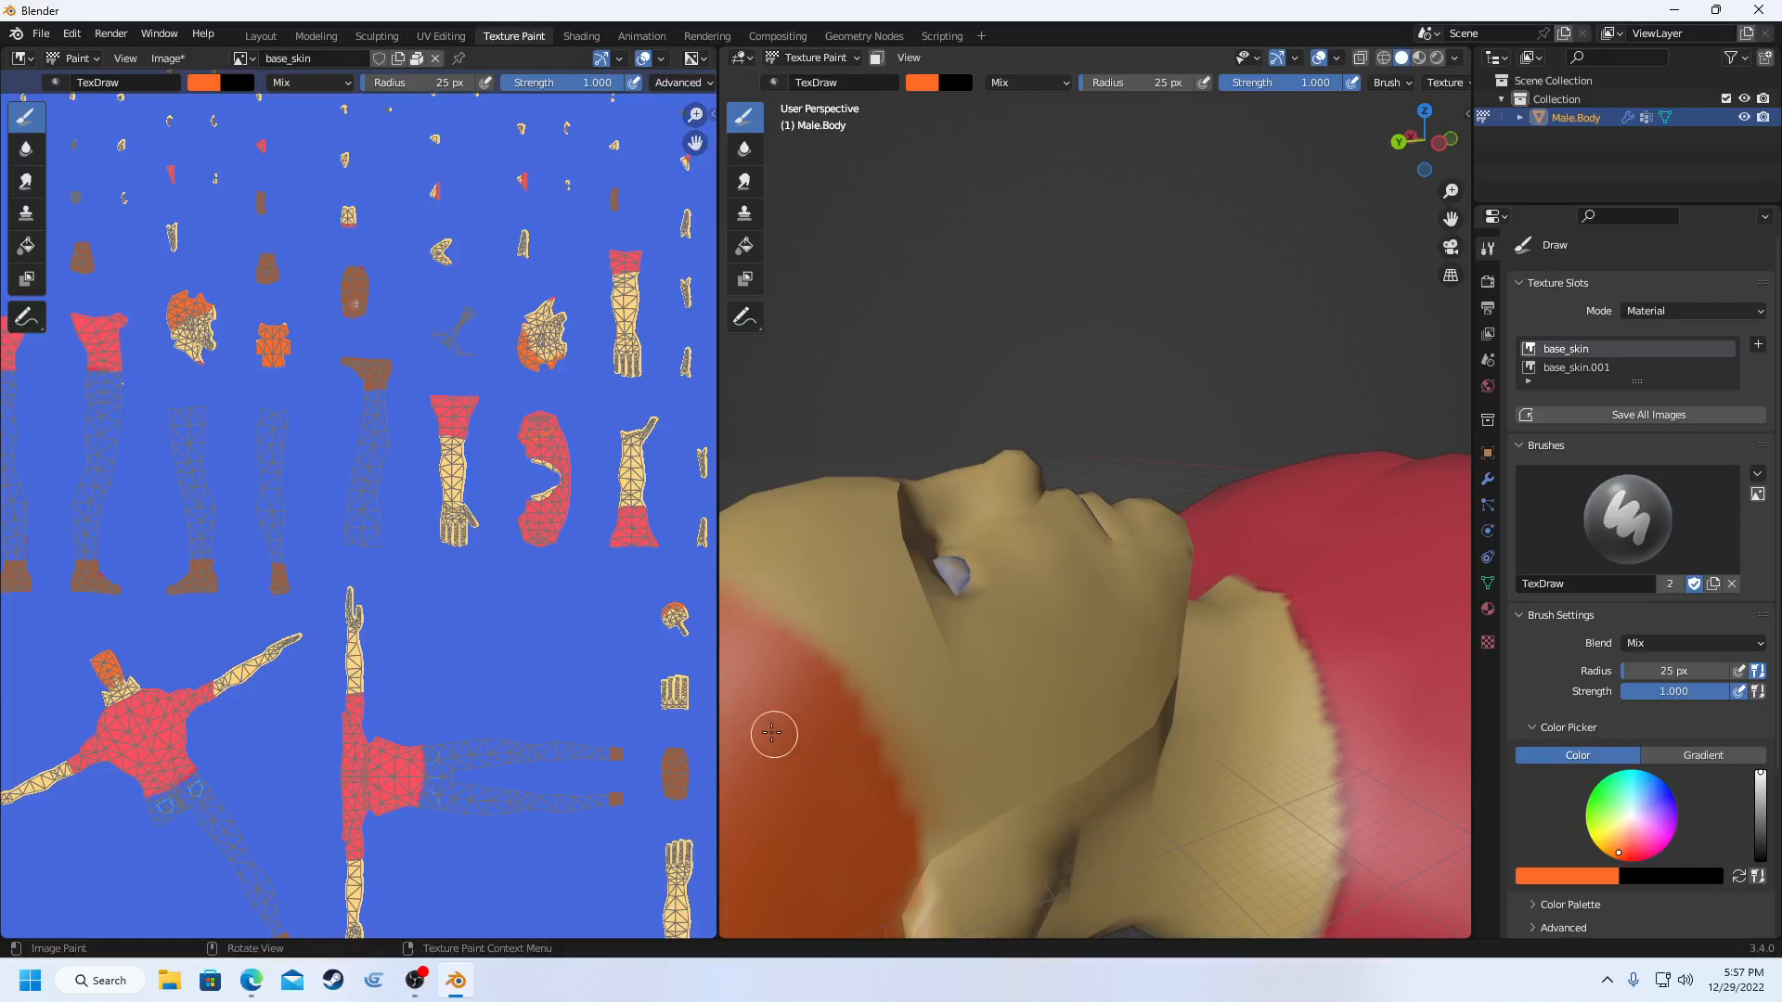
mouse_move(770, 732)
middle_mouse_down()
mouse_move(815, 684)
mouse_move(841, 730)
mouse_move(818, 737)
middle_mouse_up()
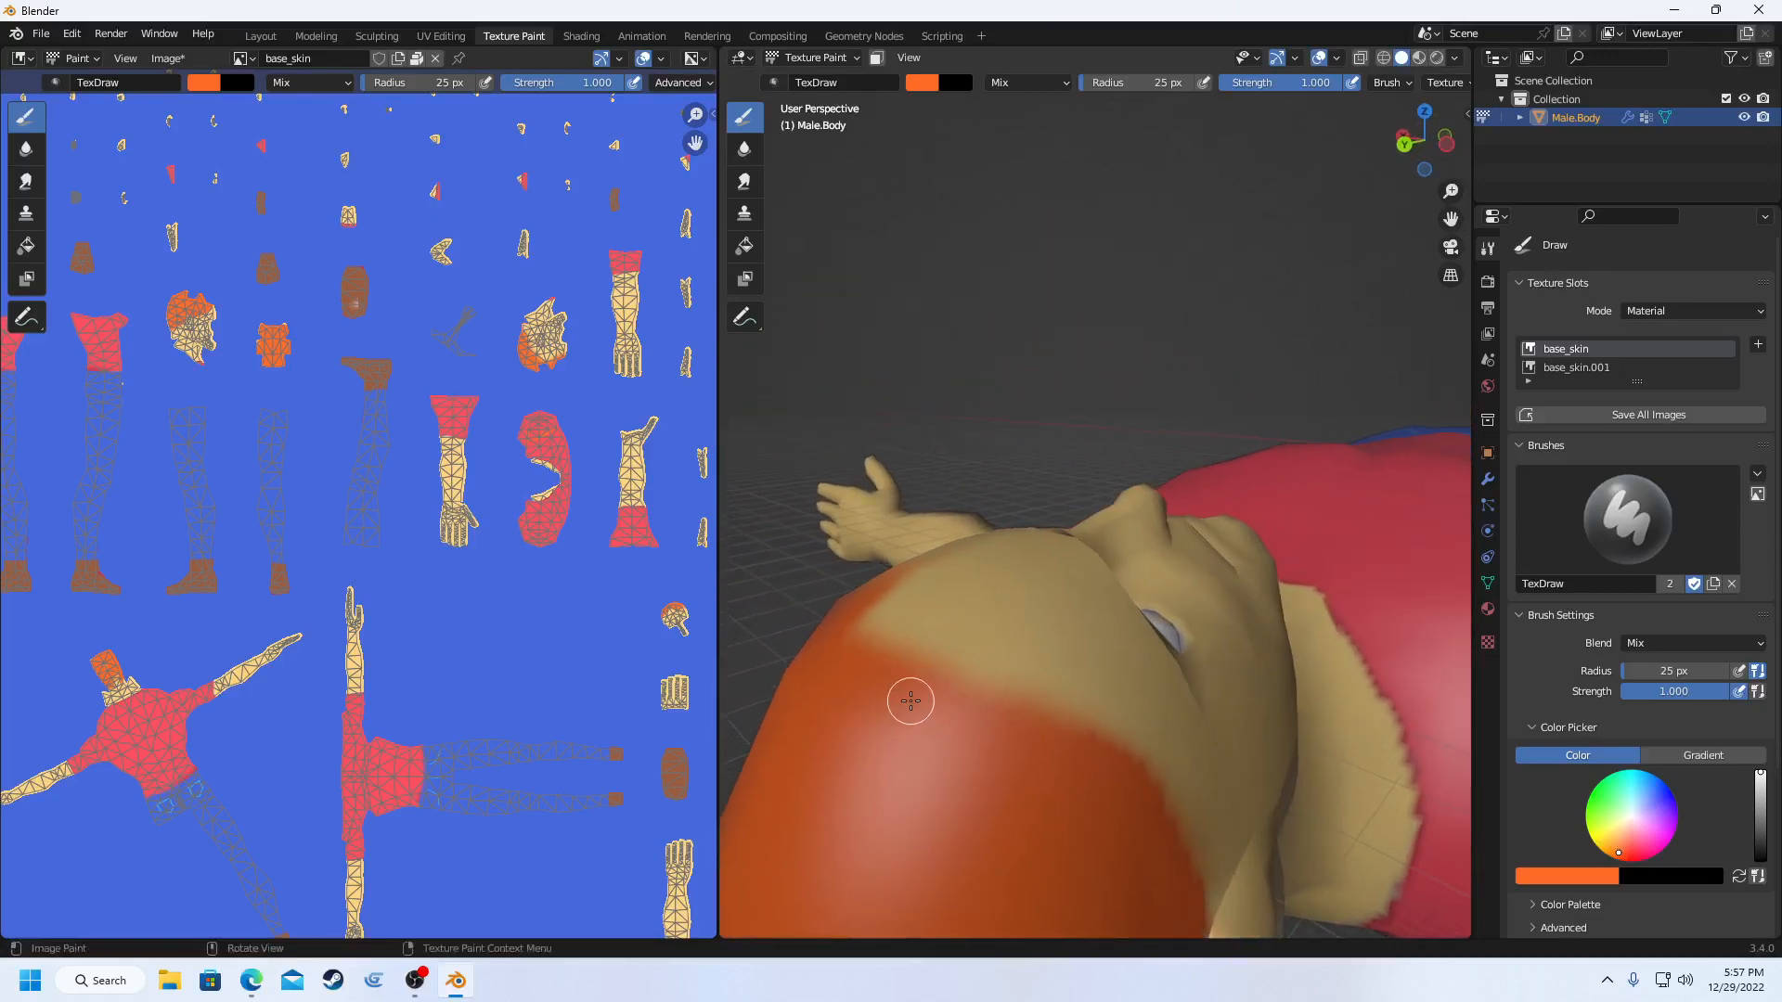
mouse_move(945, 687)
left_mouse_down()
mouse_move(1030, 676)
mouse_move(1014, 687)
mouse_move(1083, 698)
mouse_move(1070, 712)
mouse_move(1127, 746)
left_mouse_up()
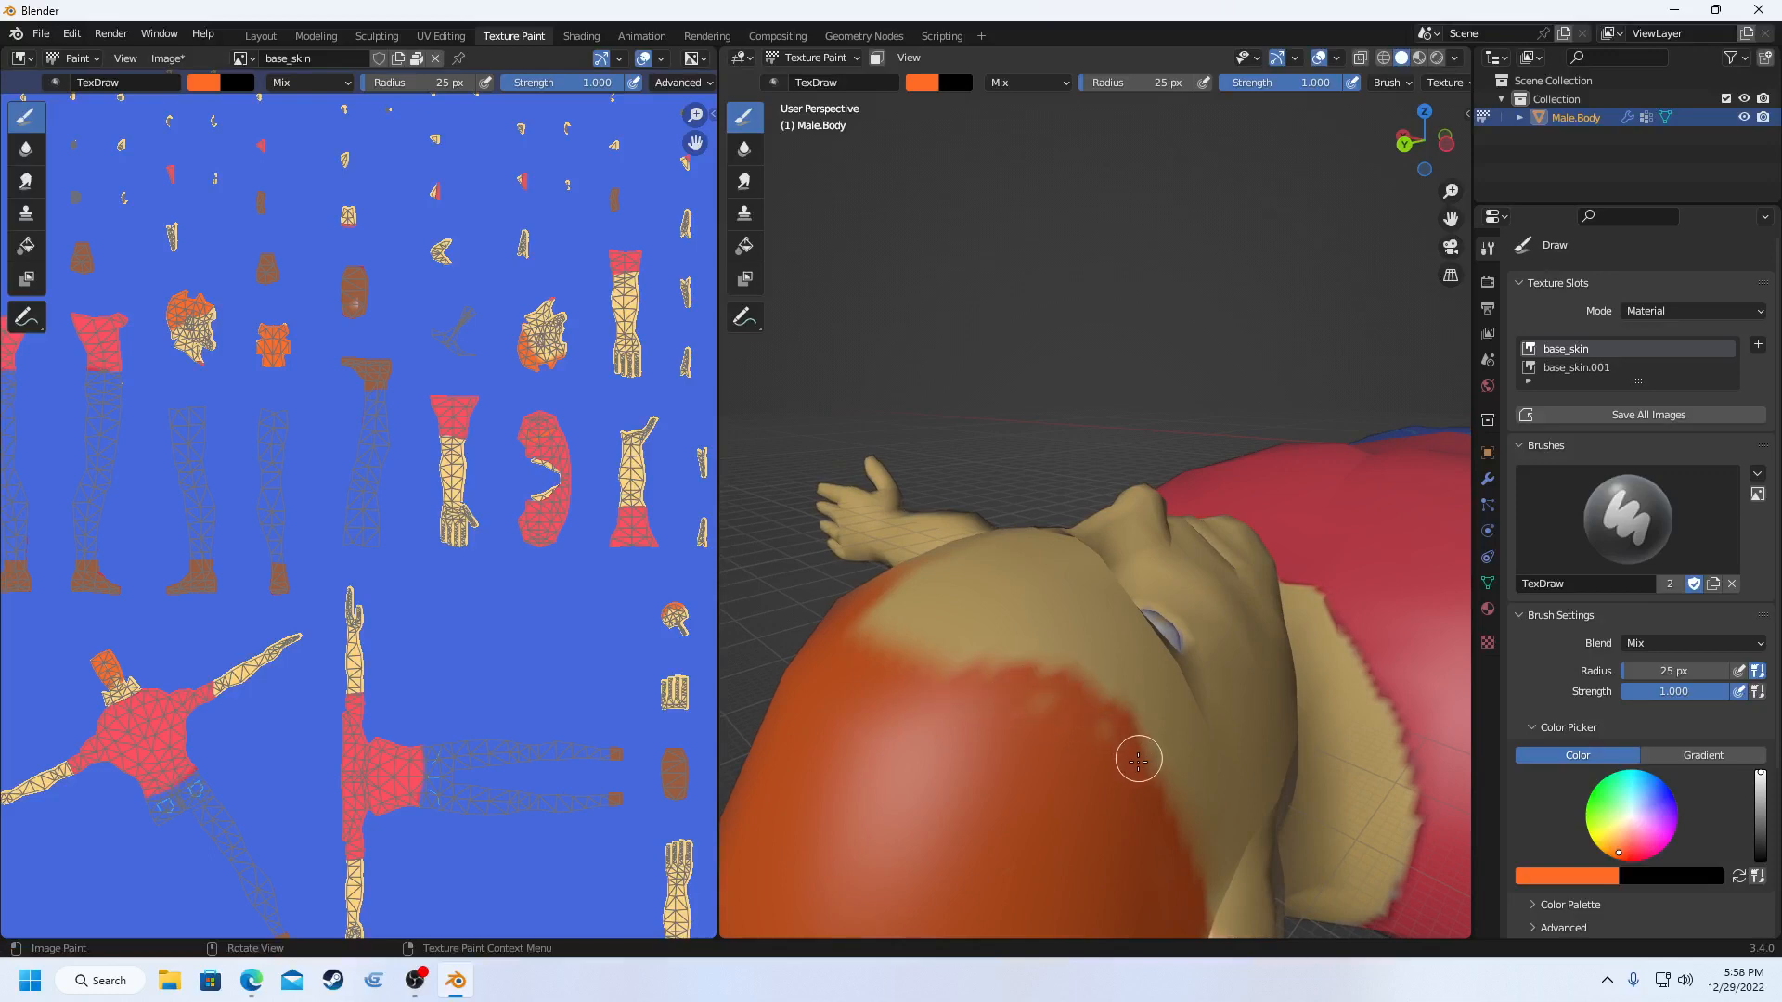
mouse_move(913, 680)
left_mouse_down()
mouse_move(962, 637)
mouse_move(887, 640)
mouse_move(862, 616)
mouse_move(875, 590)
mouse_move(843, 677)
left_mouse_up()
middle_click_drag(843, 677, 892, 714)
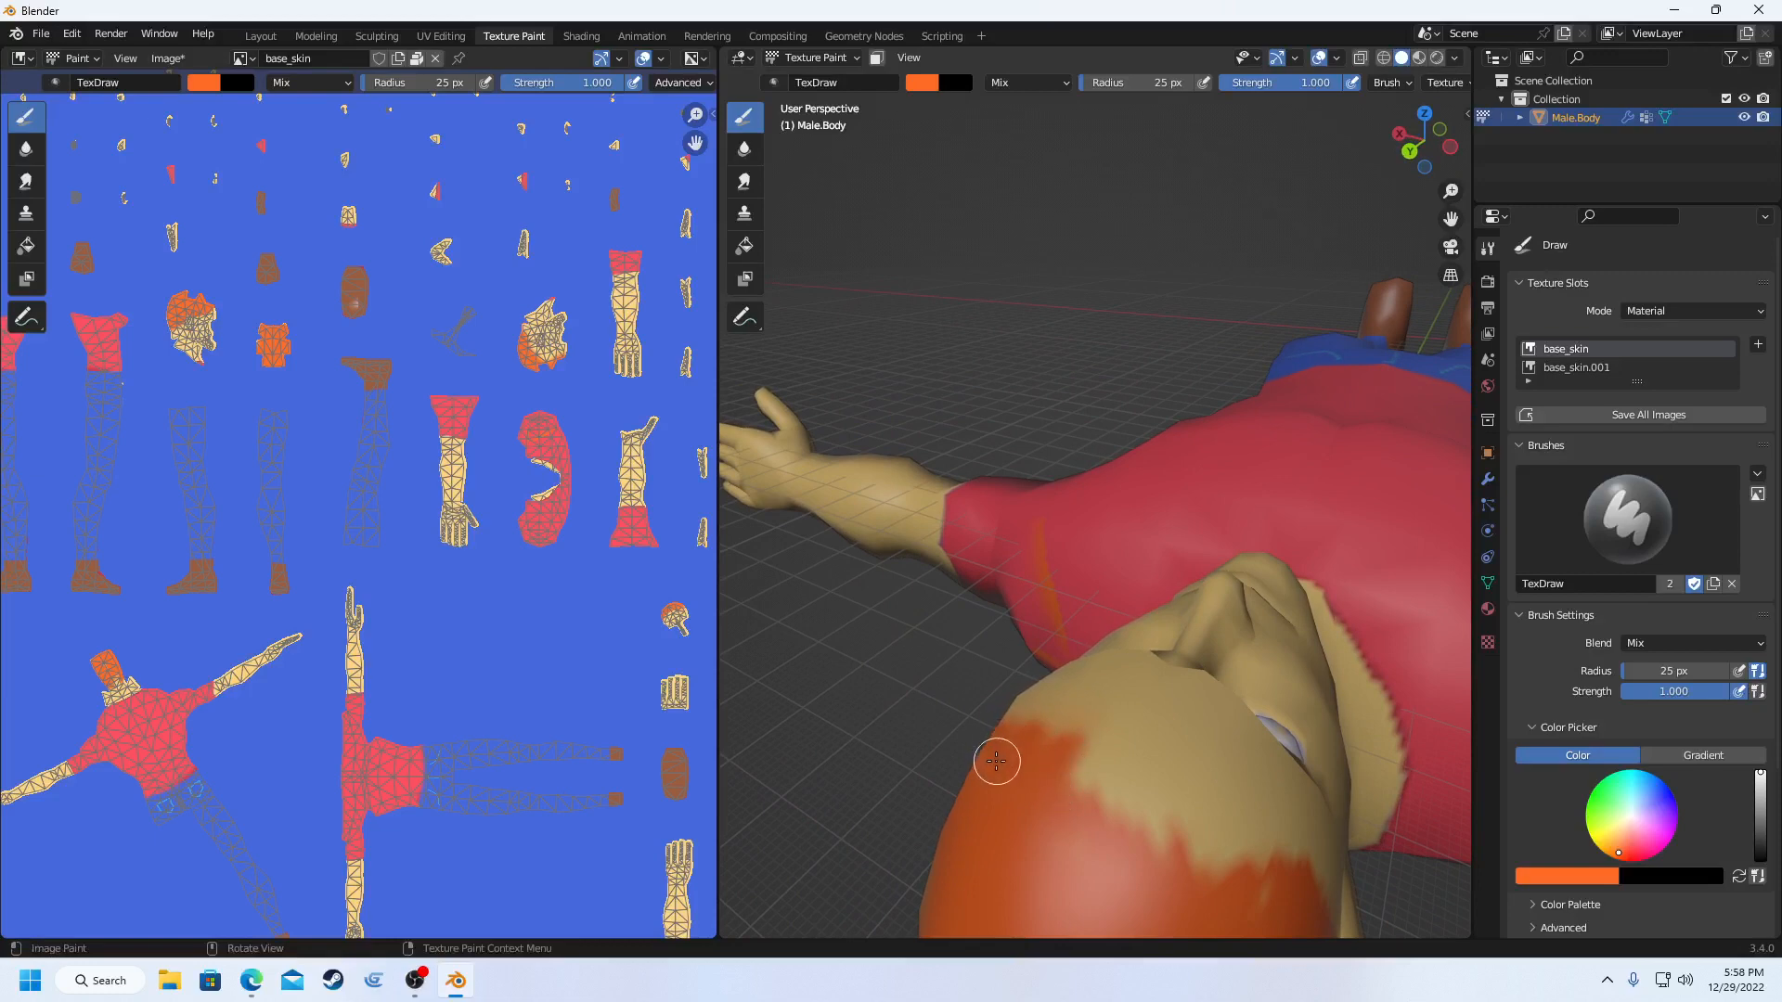
mouse_move(1079, 785)
left_mouse_down()
mouse_move(1082, 807)
mouse_move(1136, 808)
left_mouse_up()
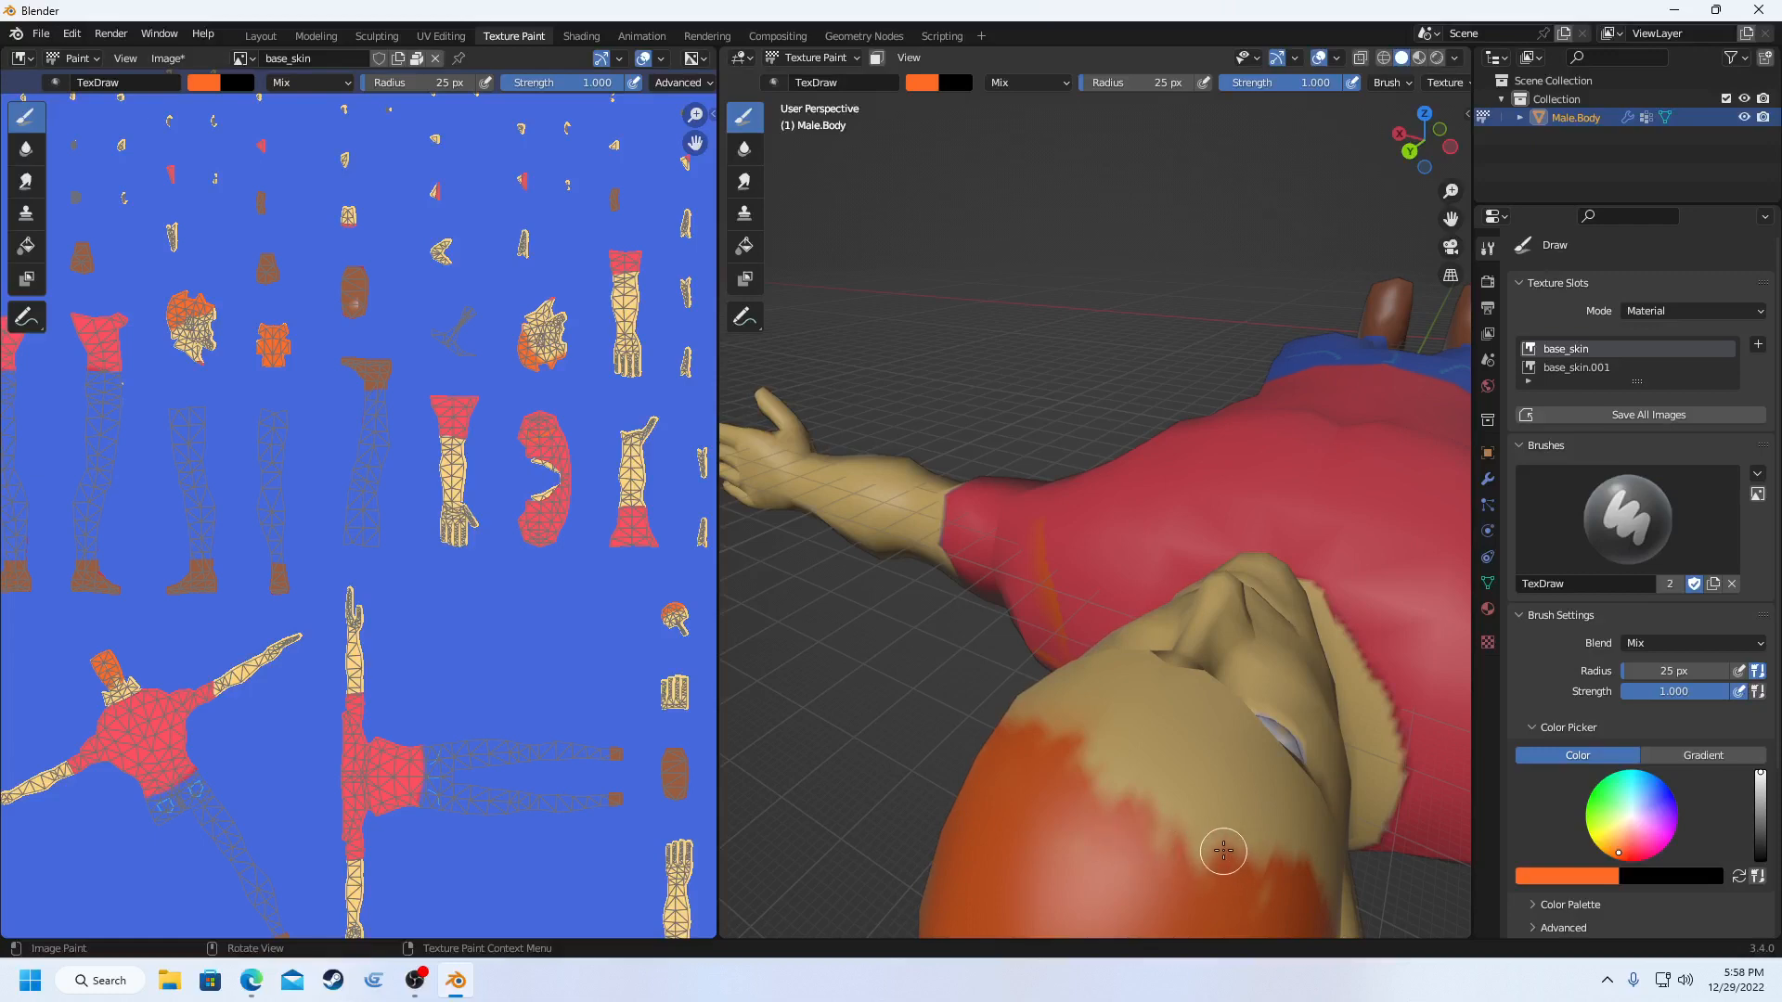
- Paint the side hairline orange from the temple down to behind the ear, covering the skin-coloured strip there
middle_click_drag(1050, 846, 1113, 812)
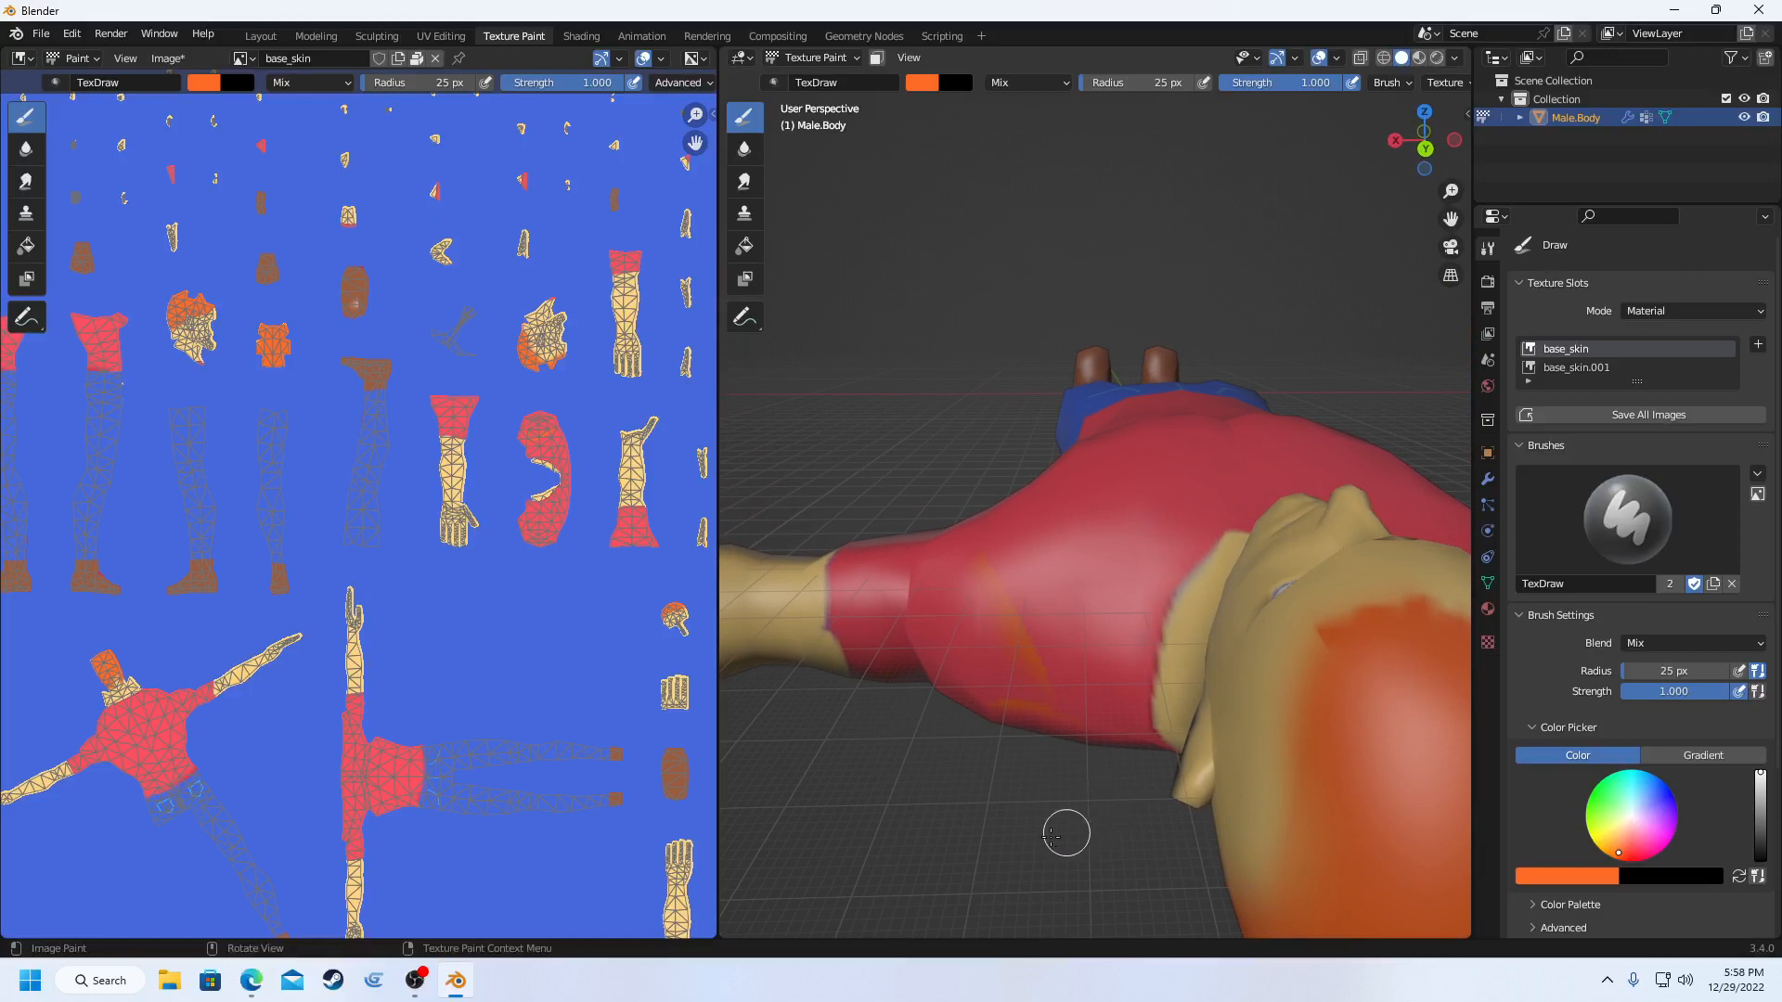
scroll(1000, 789, "down", 4)
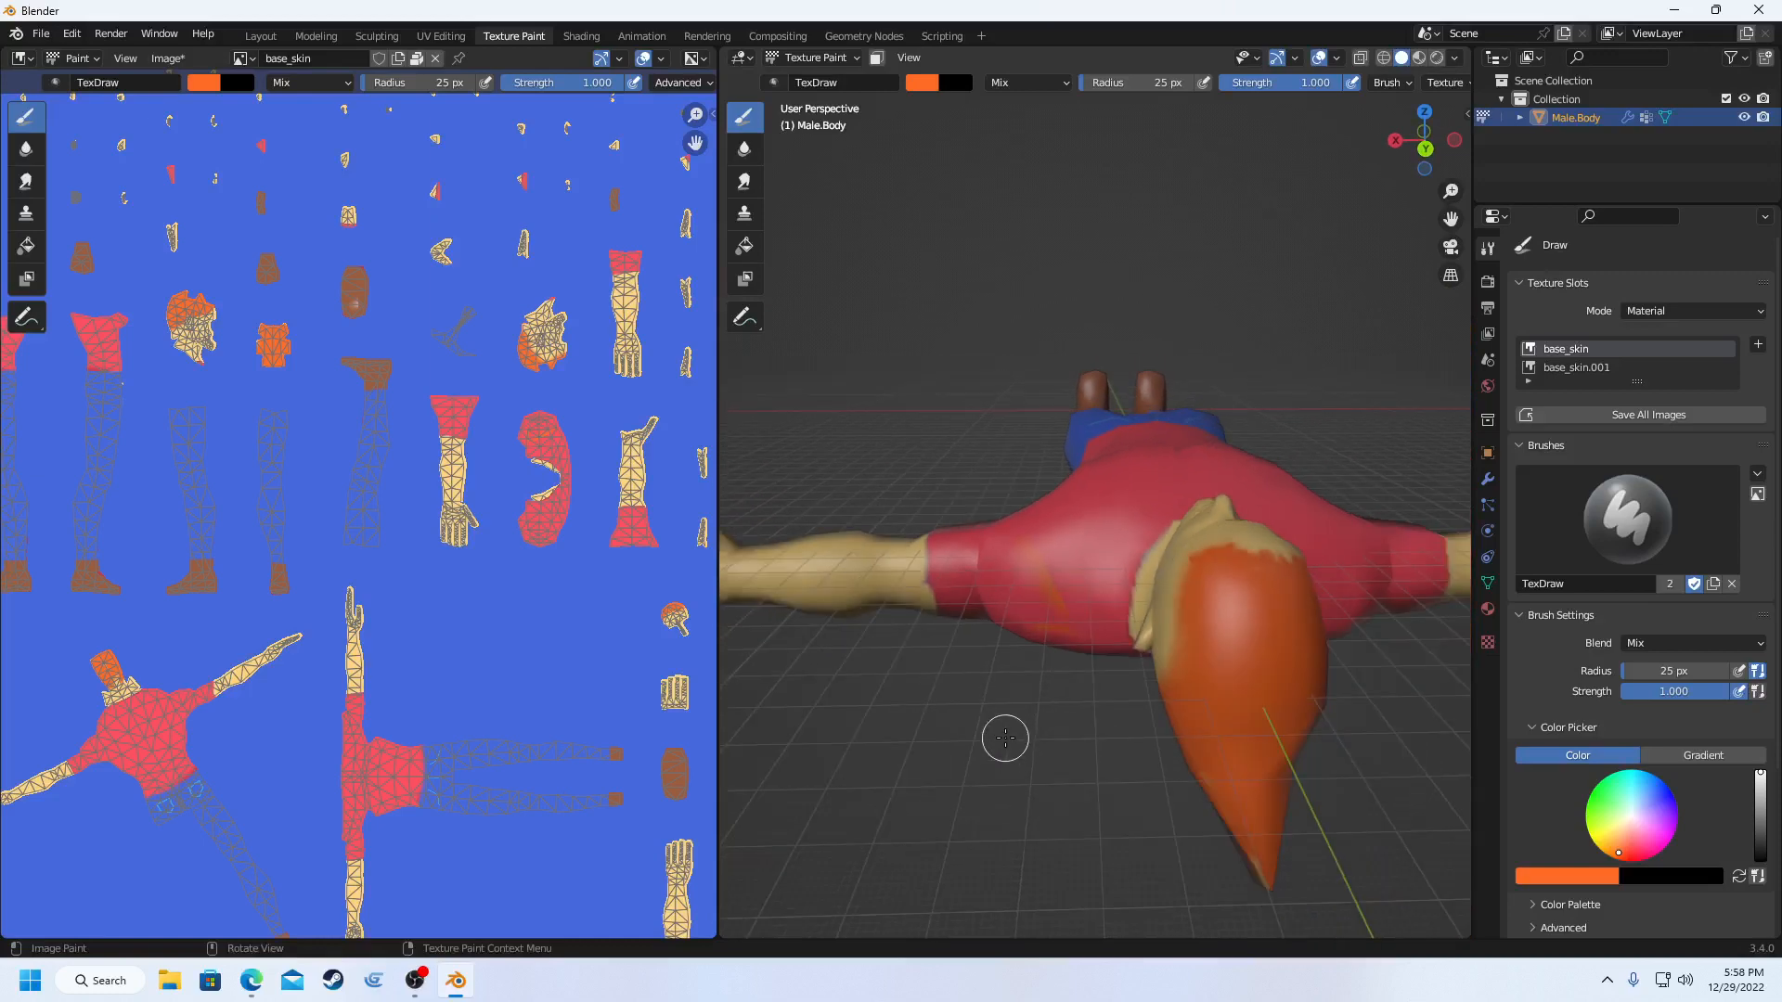
middle_click_drag(1005, 738, 1157, 696)
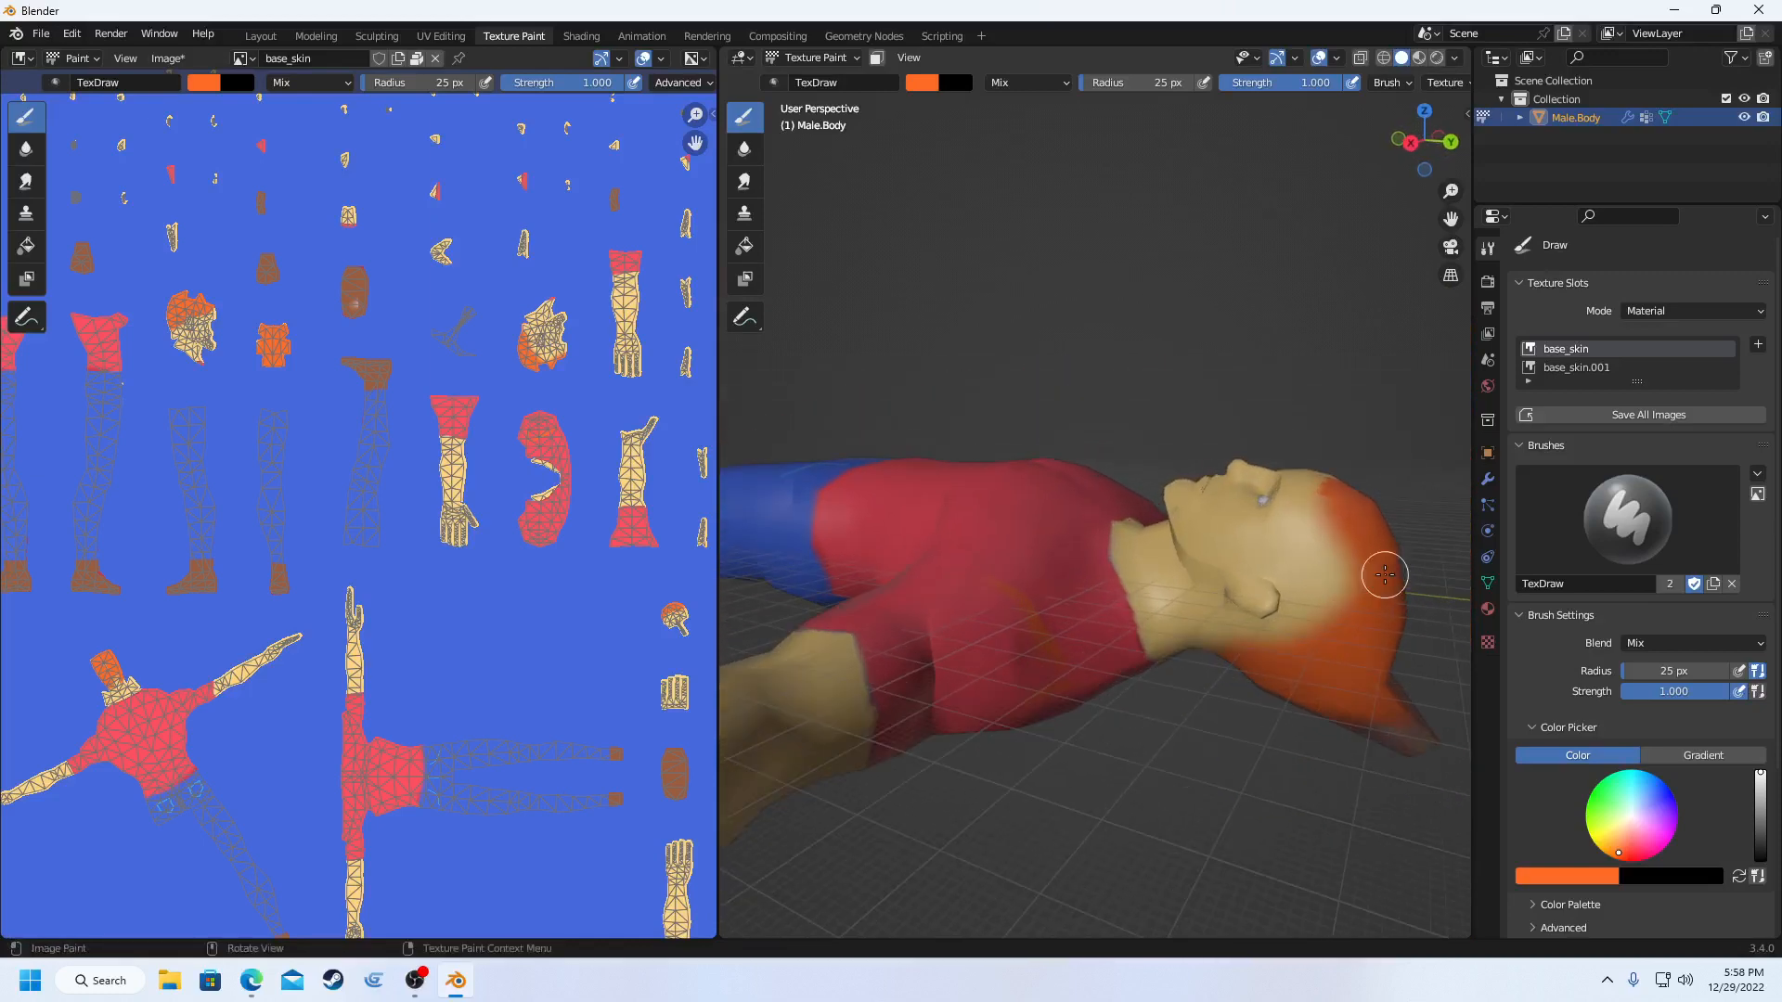
scroll(1385, 574, "up", 1)
mouse_move(1386, 496)
left_mouse_down()
mouse_move(1411, 601)
mouse_move(1383, 629)
mouse_move(1367, 560)
mouse_move(1392, 585)
mouse_move(1352, 573)
mouse_move(1339, 663)
mouse_move(1363, 622)
left_mouse_up()
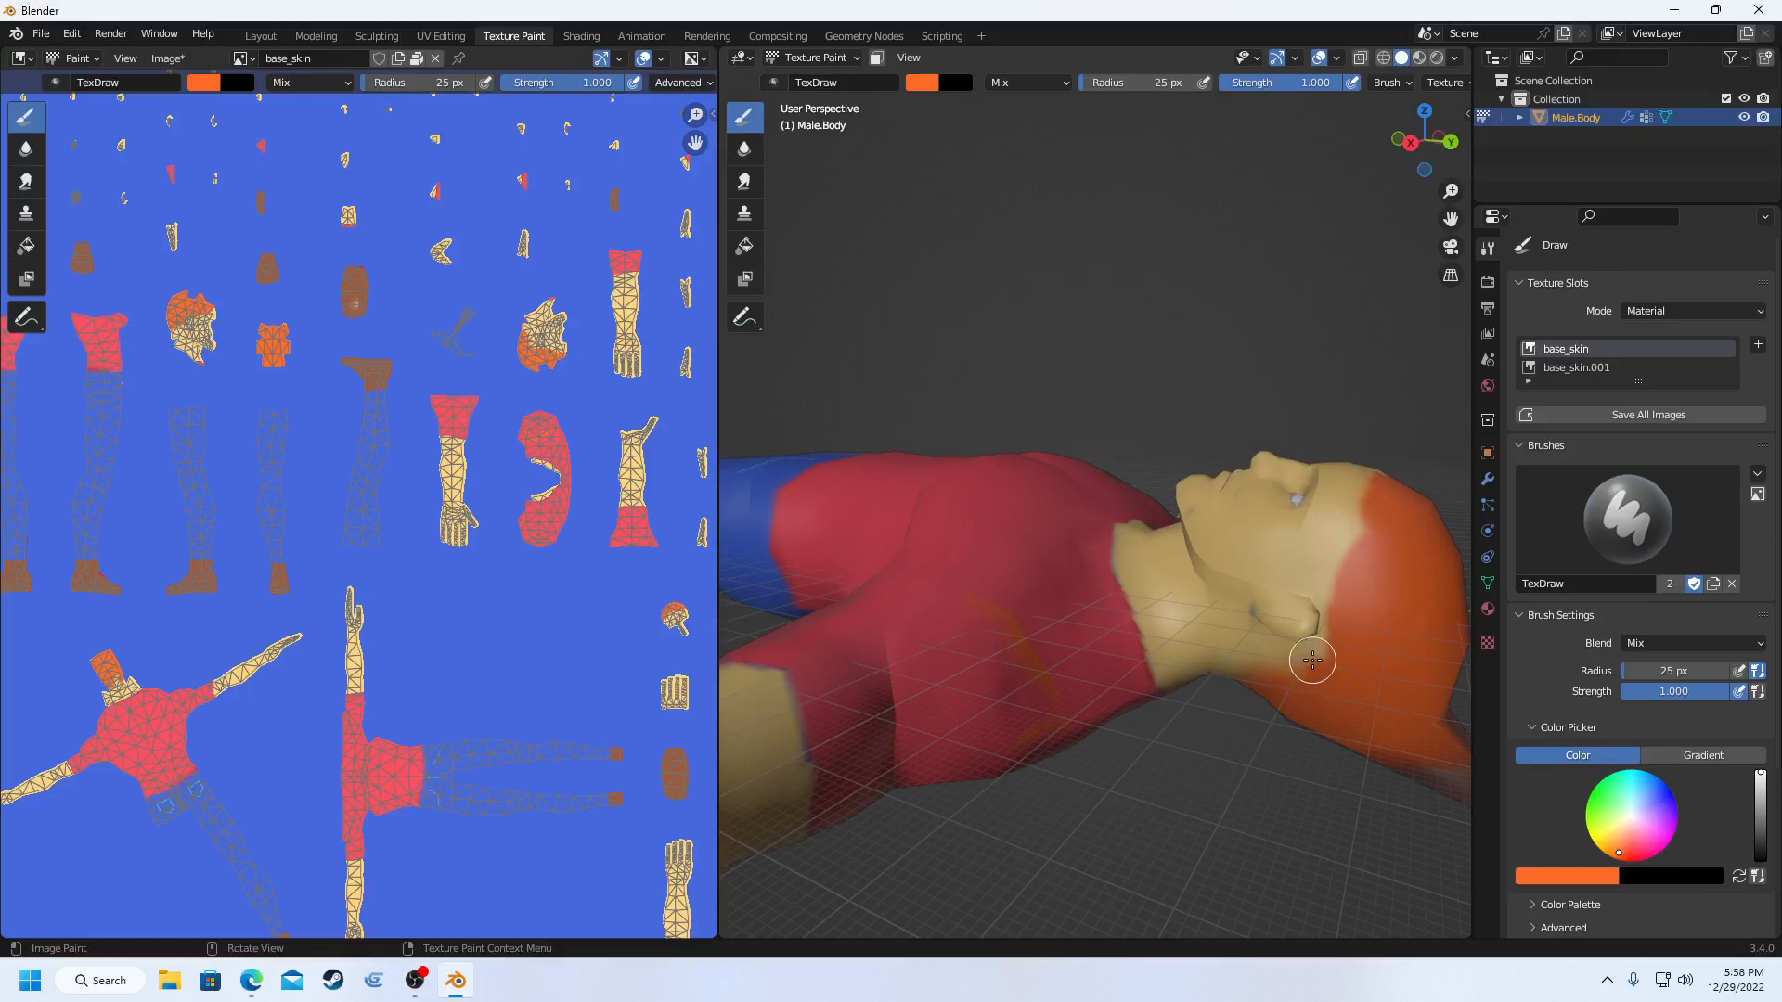
- Fill the skin-coloured area directly below and behind the ear with orange down to the side of the neck
middle_click_drag(1312, 649, 1338, 609)
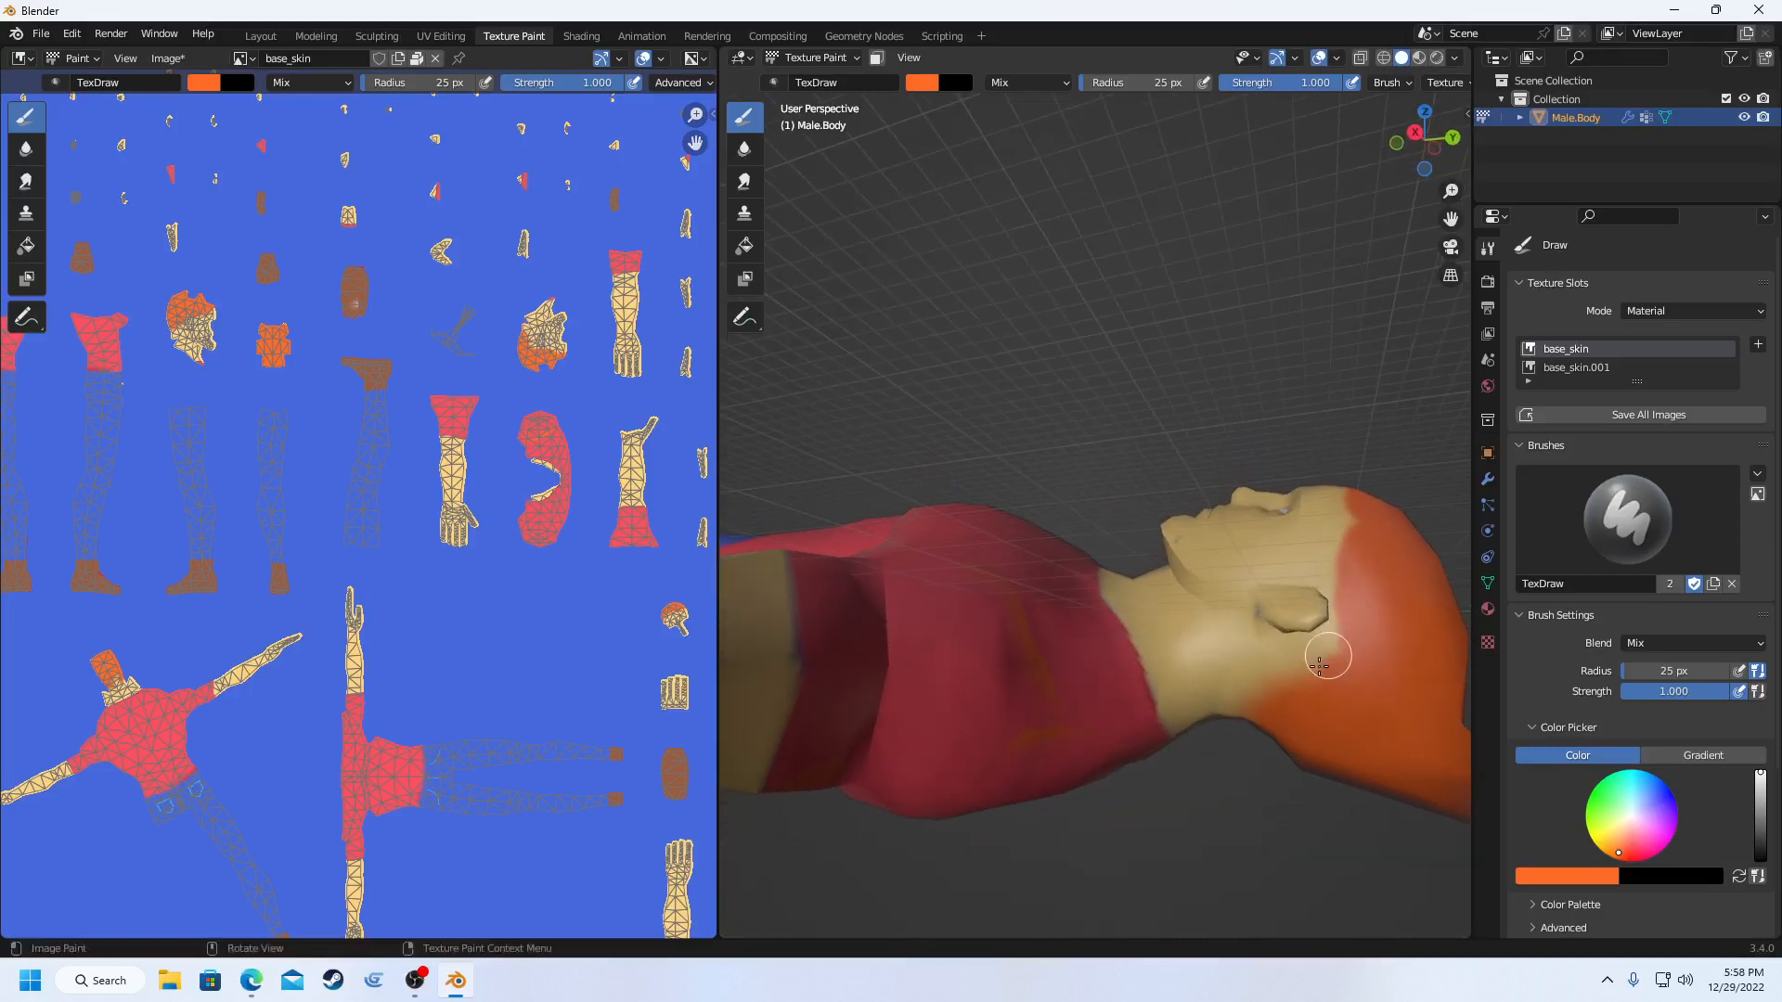
scroll(1315, 681, "up", 2)
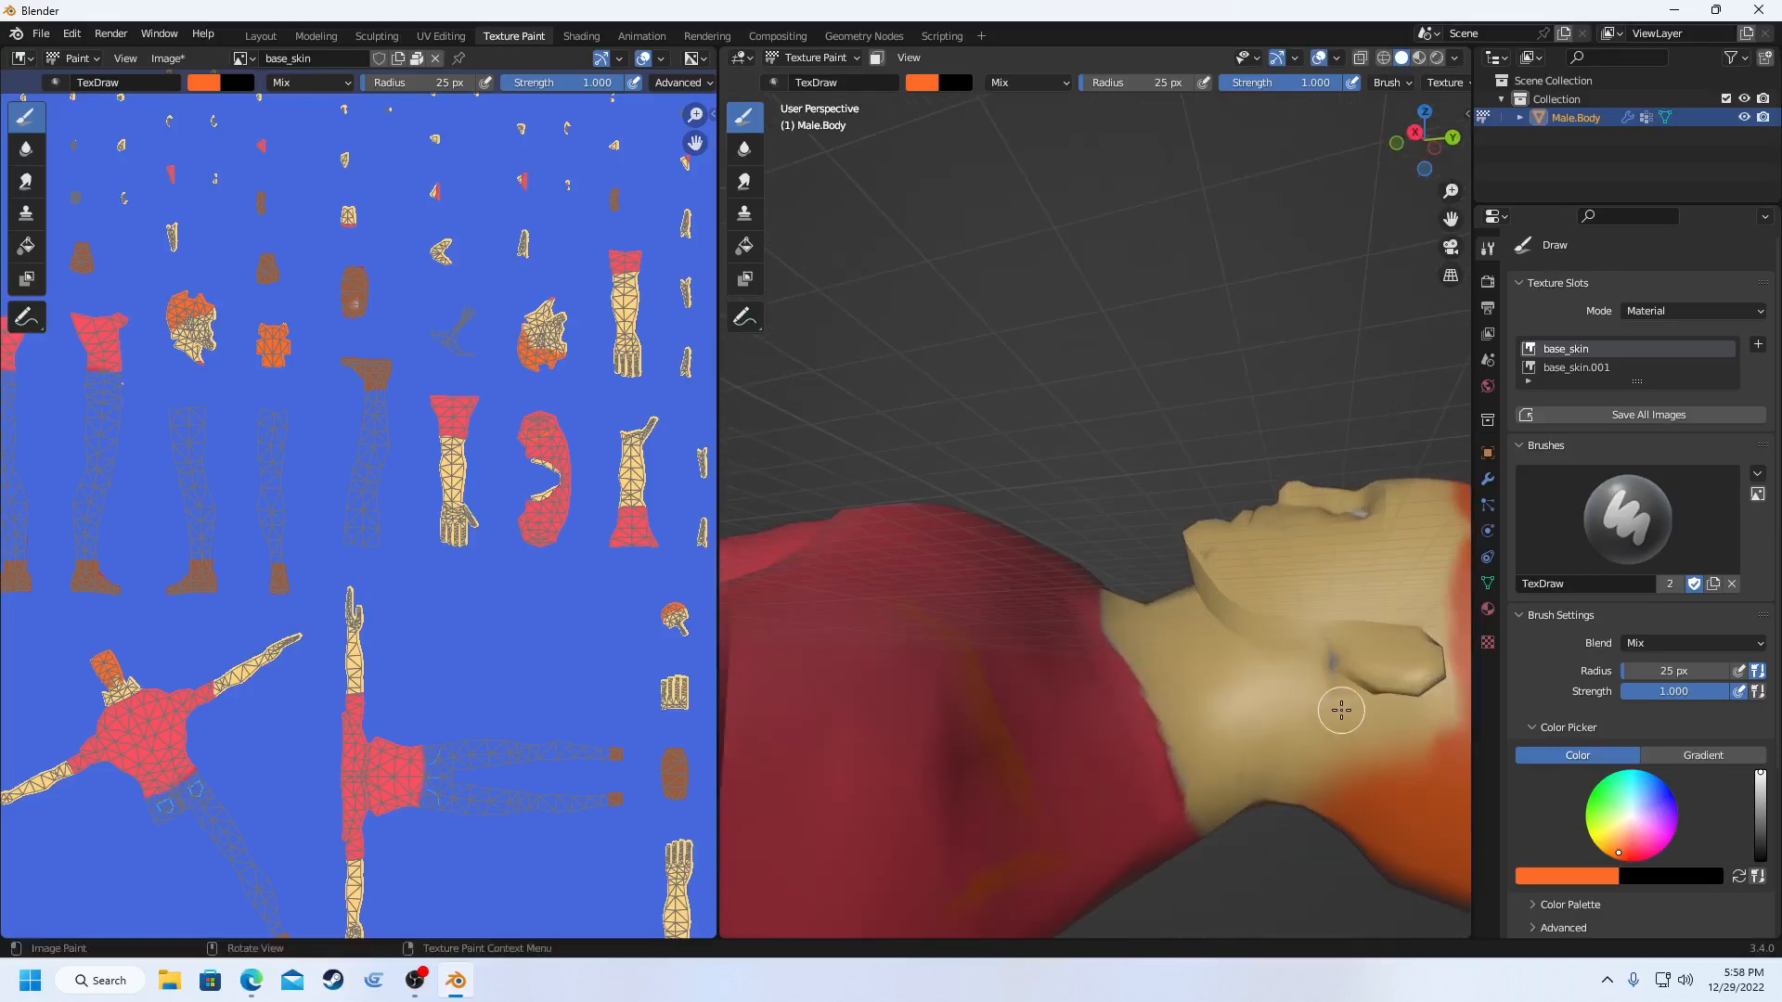
left_click_drag(1341, 709, 1316, 802)
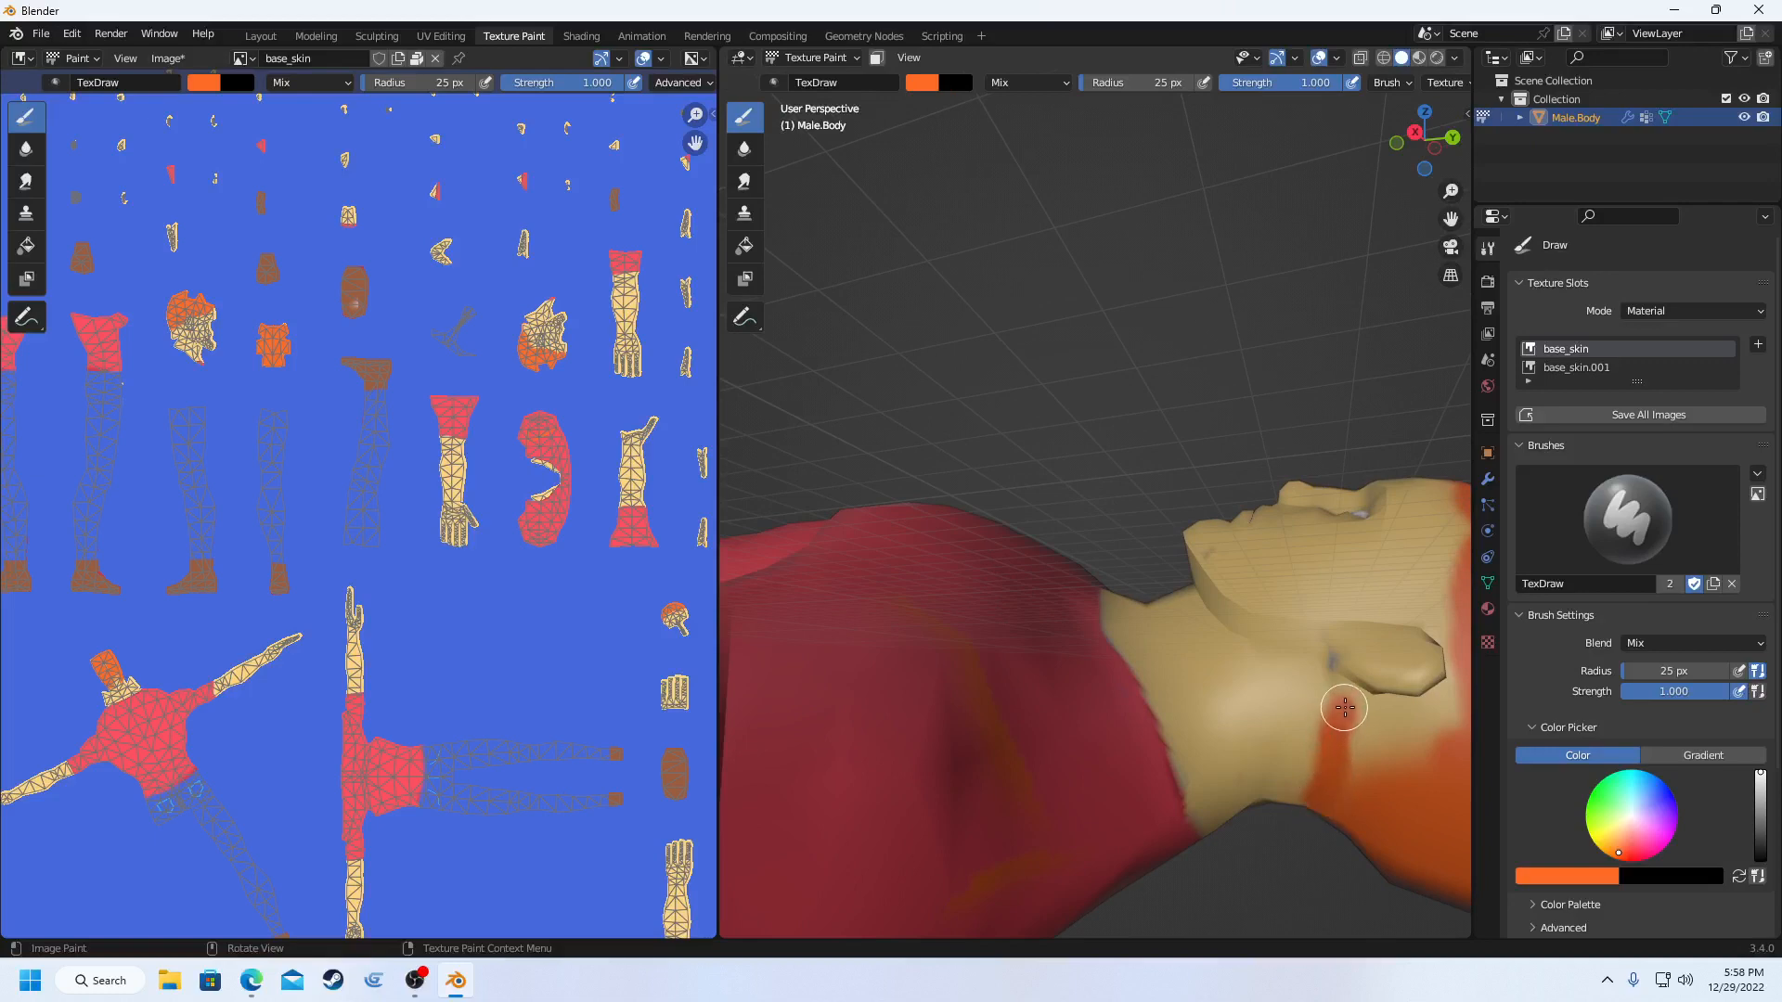
mouse_move(1392, 711)
left_mouse_down()
mouse_move(1443, 701)
mouse_move(1349, 727)
mouse_move(1412, 737)
mouse_move(1378, 761)
left_mouse_up()
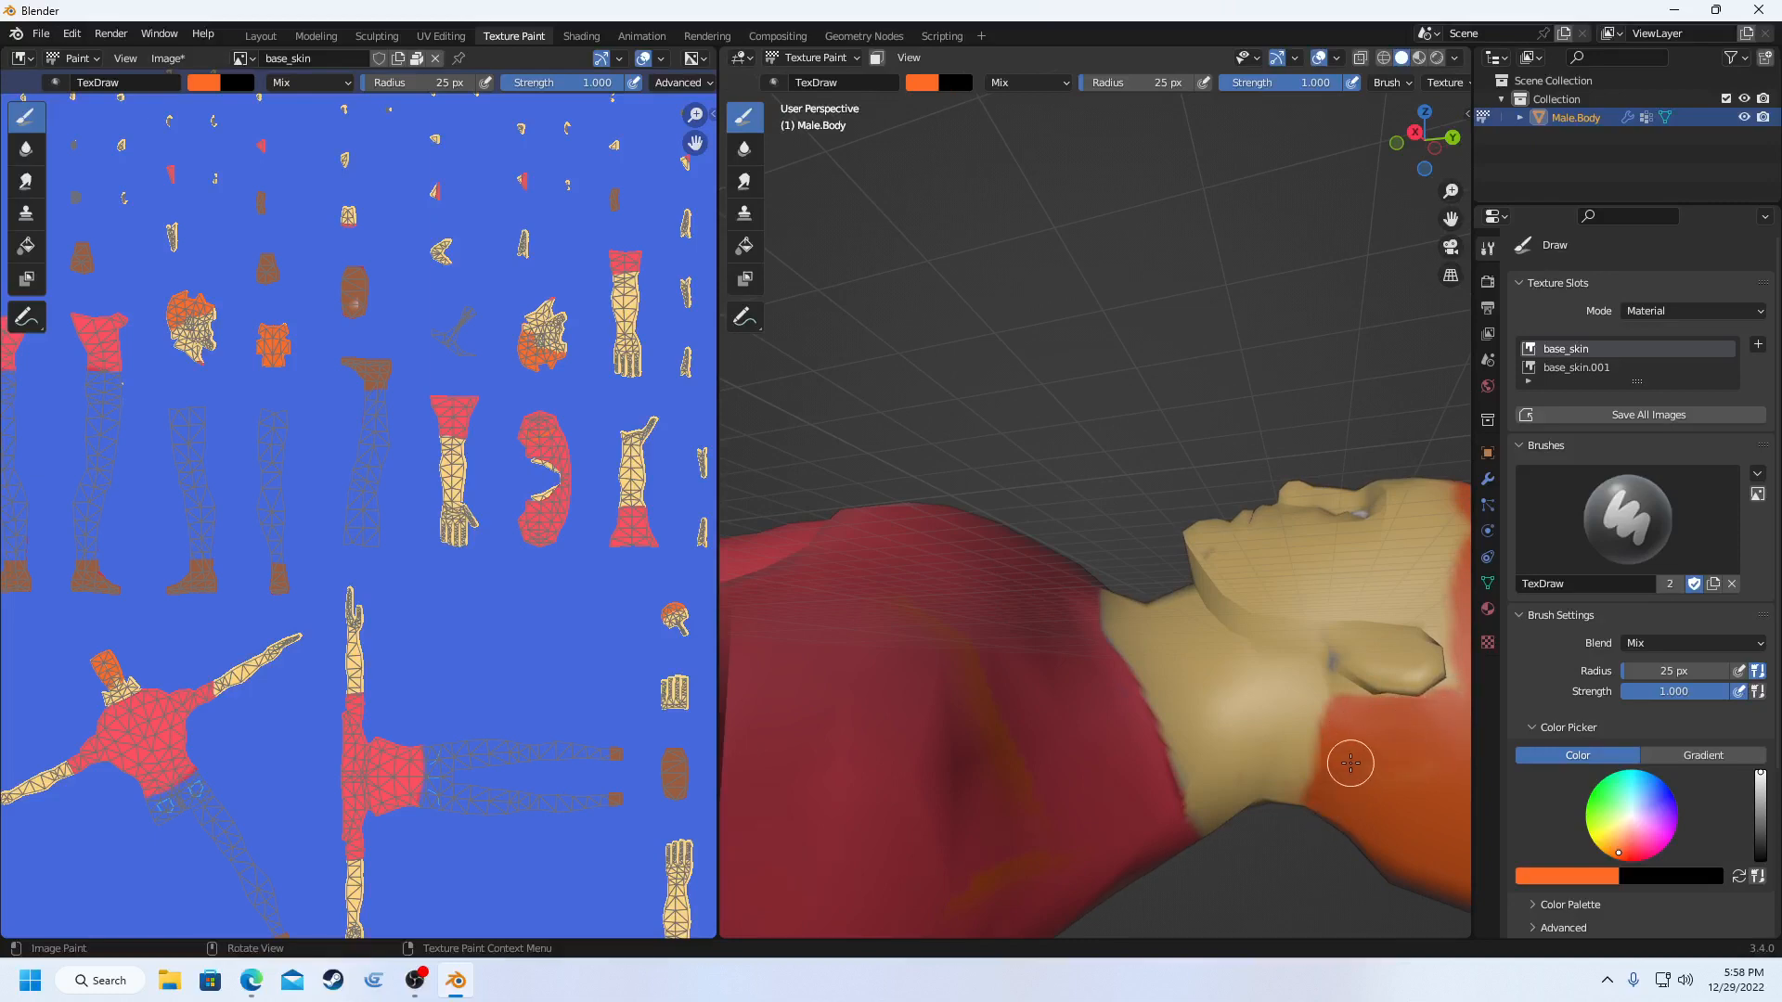
- Fill the skin-coloured gap at the back of the head with orange to form a continuous hairline above the nape
mouse_move(1349, 760)
middle_mouse_down()
mouse_move(1352, 684)
mouse_move(1418, 697)
mouse_move(1392, 688)
middle_mouse_up()
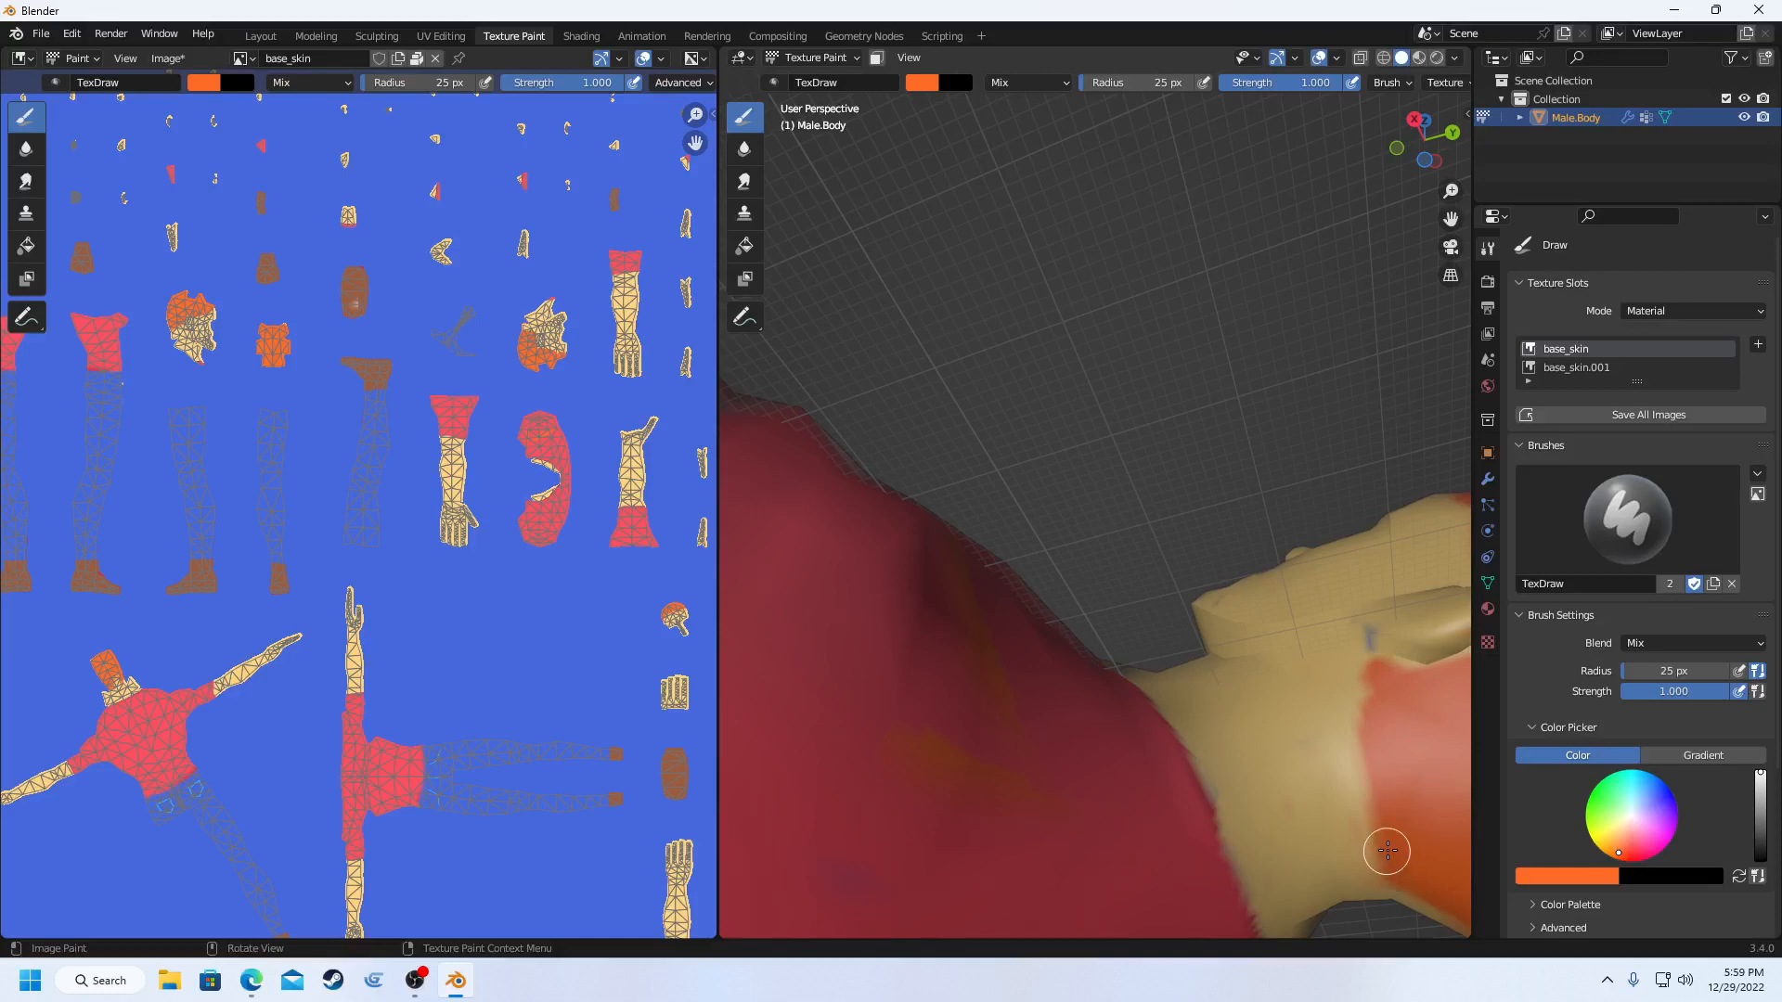
middle_click_drag(1387, 851, 1219, 733)
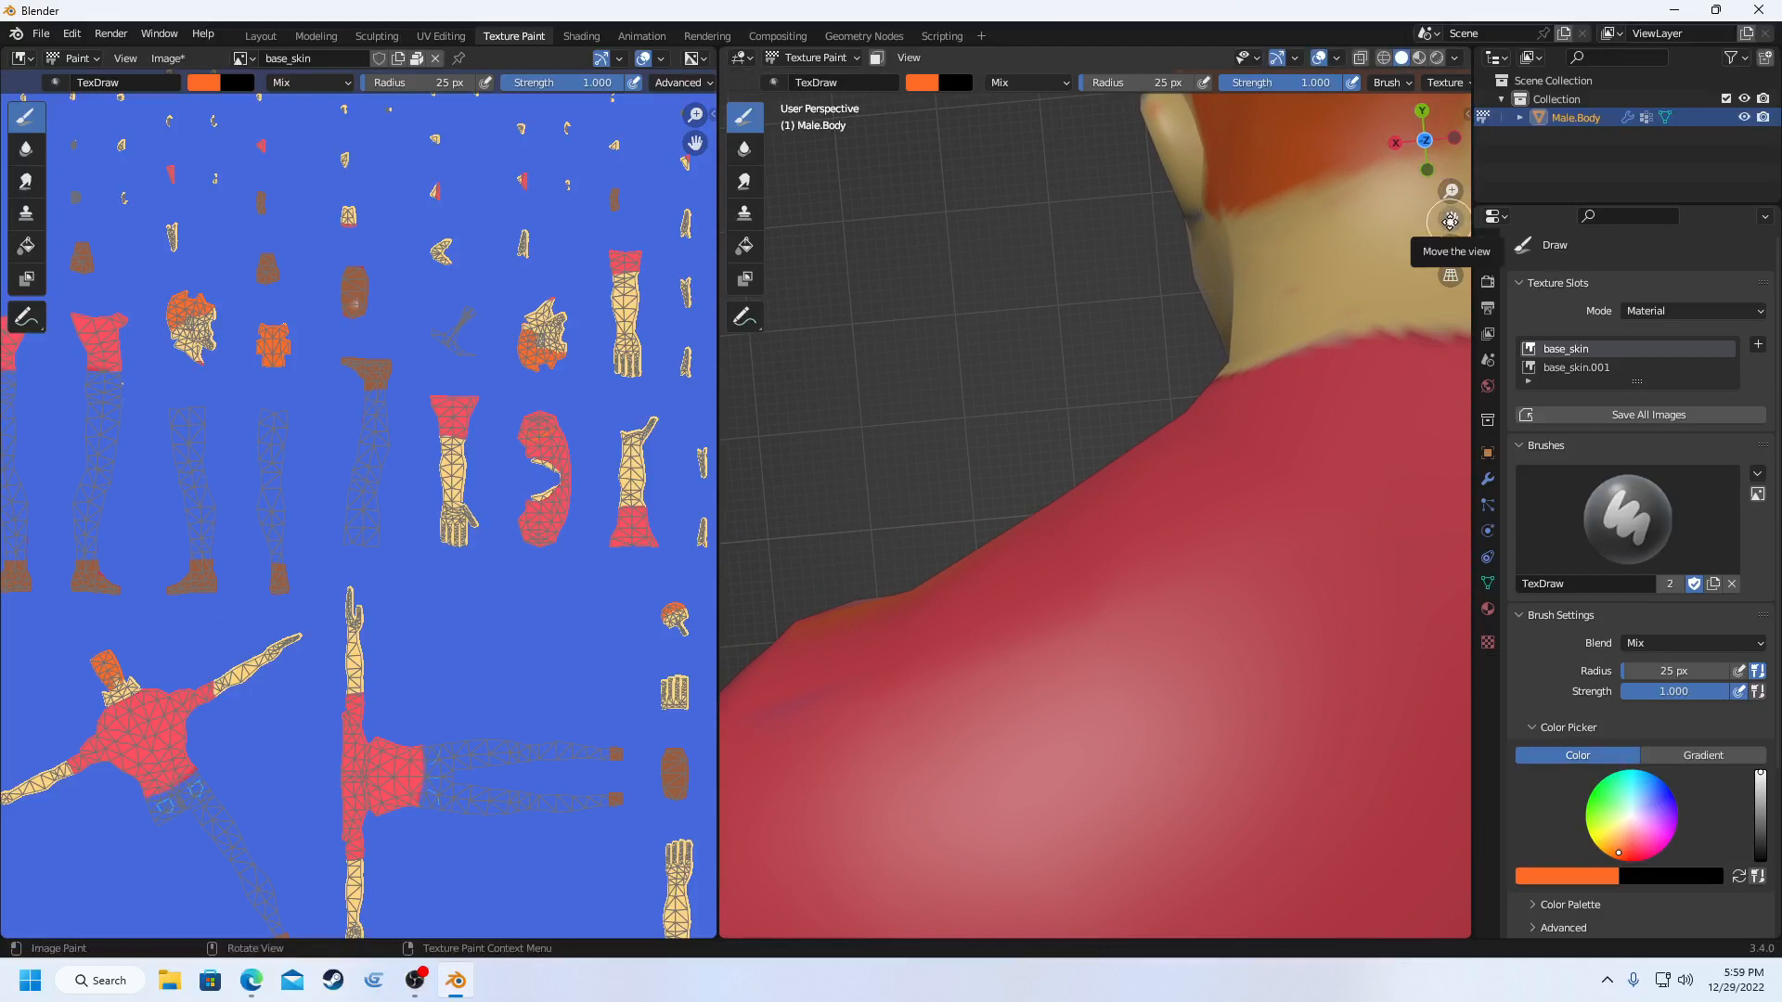
left_click_drag(1449, 220, 1123, 534)
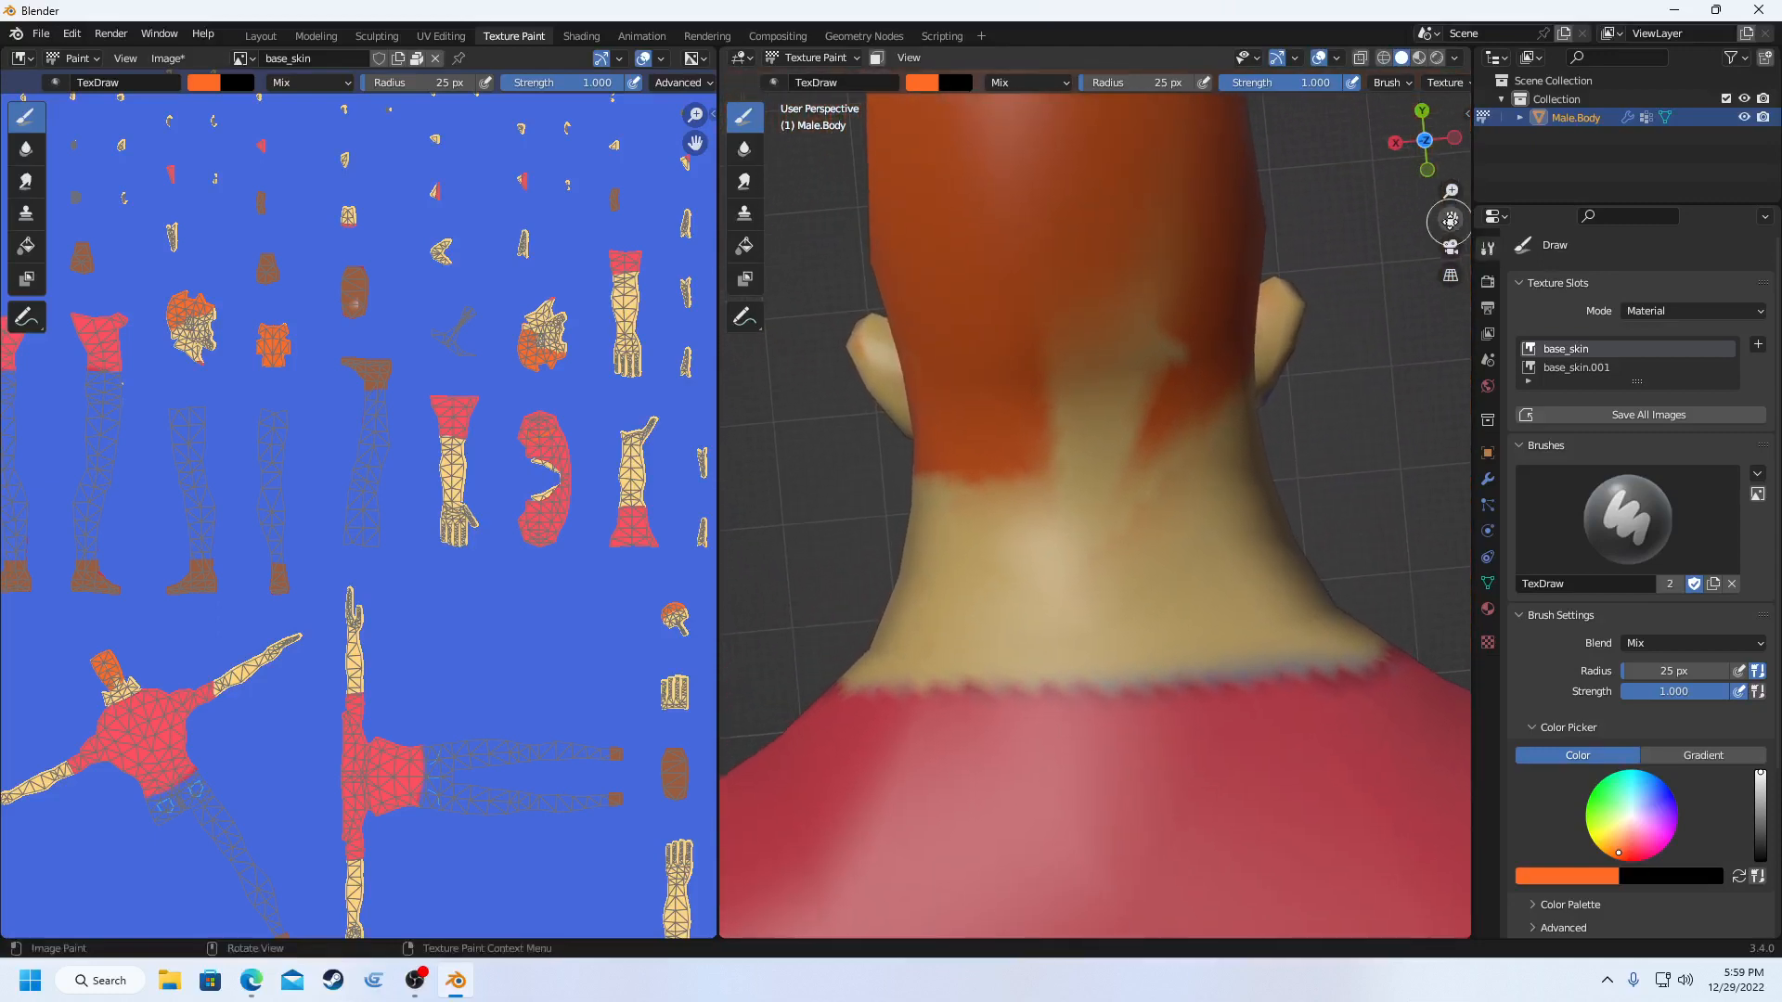
mouse_move(1040, 456)
left_mouse_down()
mouse_move(1150, 461)
mouse_move(1234, 402)
mouse_move(1165, 342)
mouse_move(1046, 326)
mouse_move(1054, 442)
mouse_move(1125, 425)
mouse_move(1140, 321)
left_mouse_up()
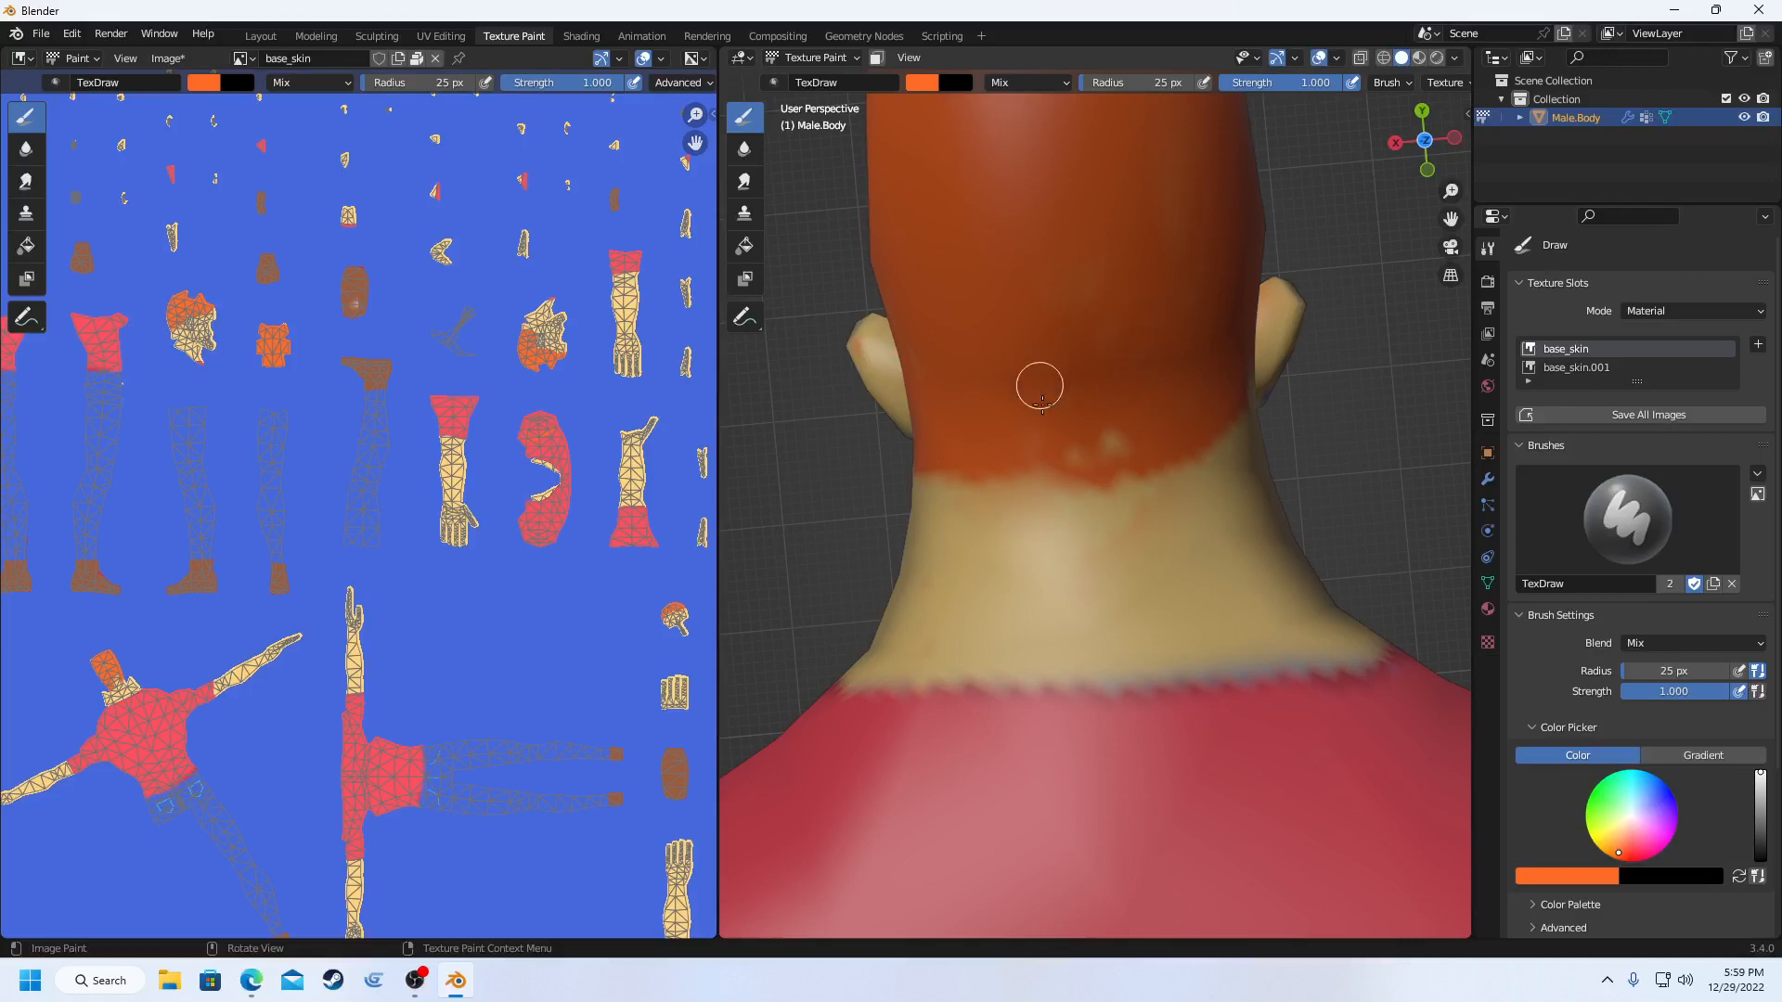
left_click_drag(1133, 435, 1062, 449)
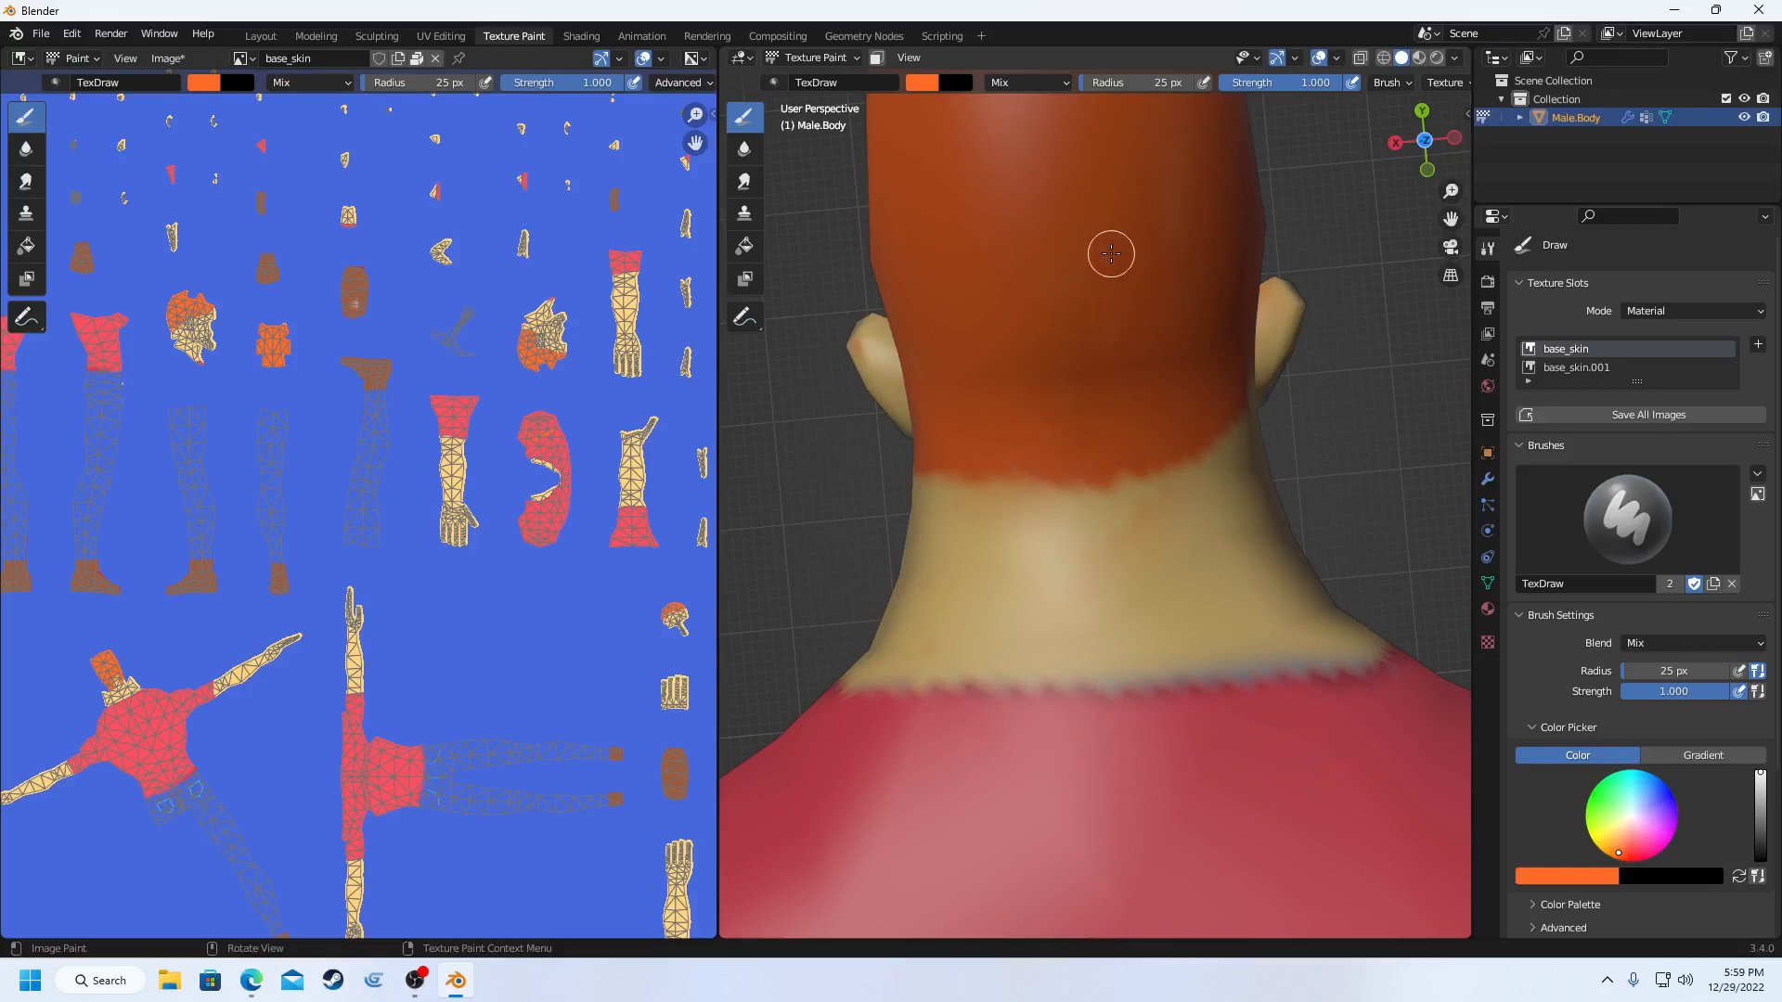
- Paint the skin-coloured patches on the crown and the sculpted spike orange until the whole back of the head is covered
middle_click_drag(1185, 242, 1182, 334)
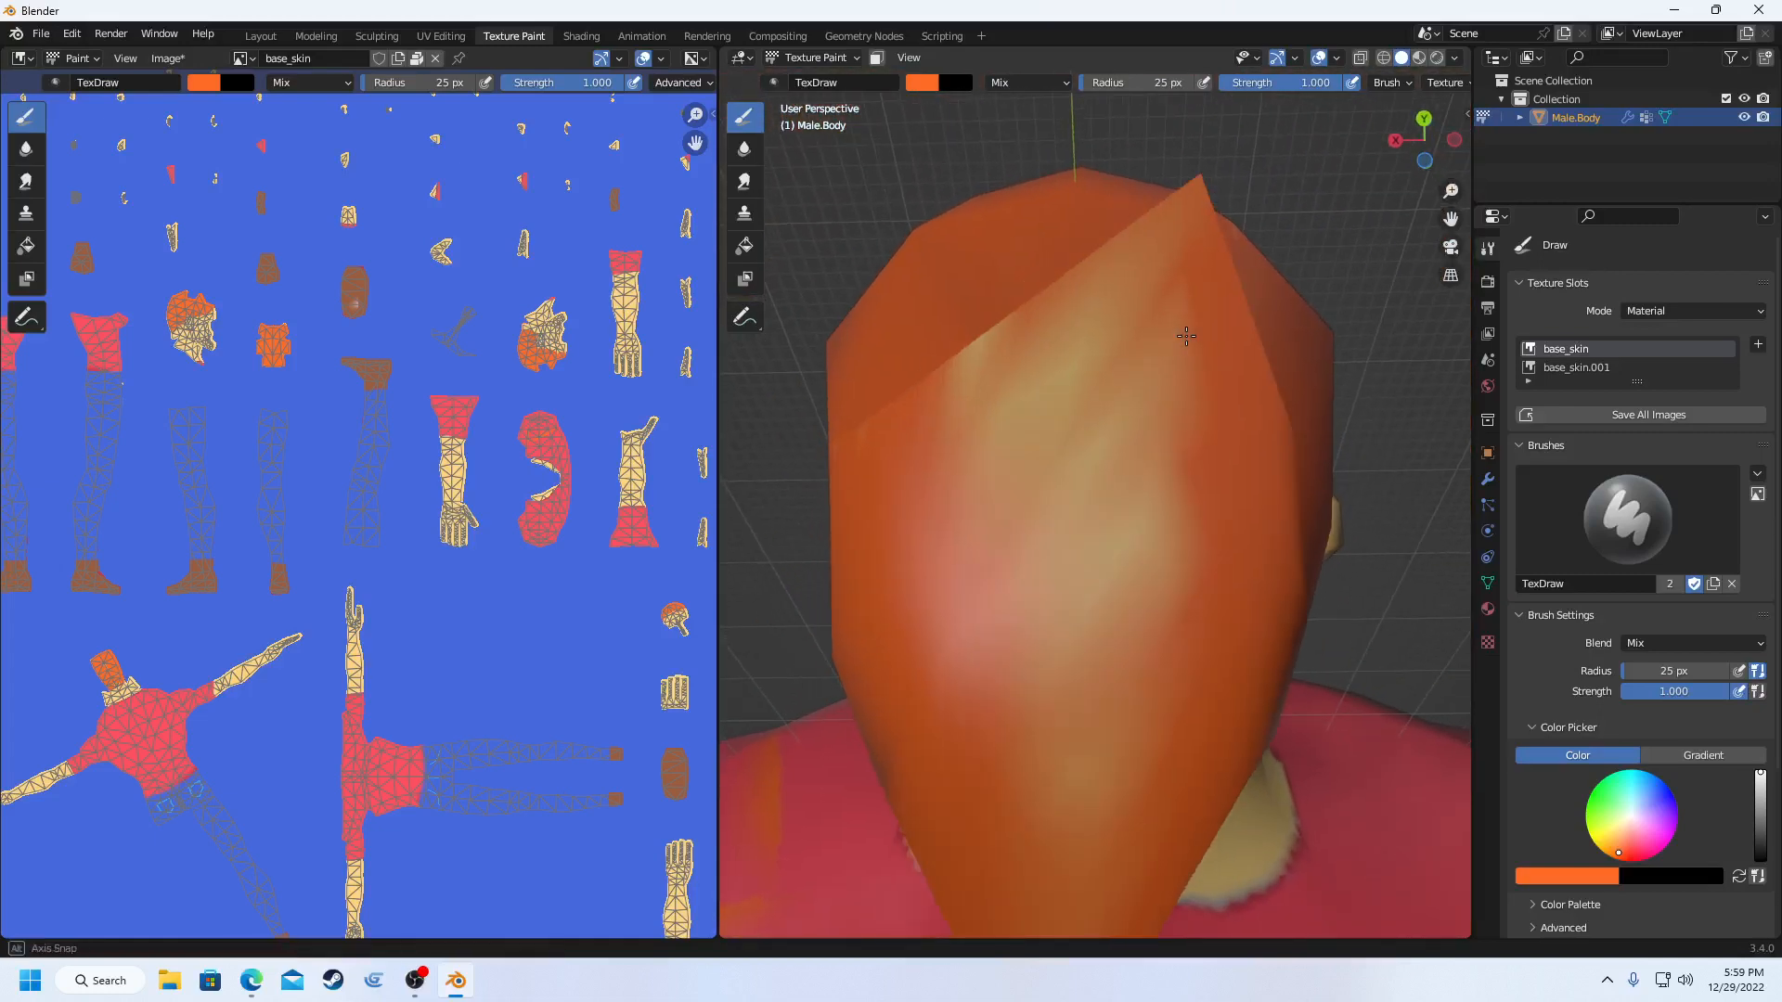
mouse_move(1105, 425)
left_mouse_down()
mouse_move(1054, 493)
mouse_move(1004, 407)
mouse_move(1078, 356)
left_mouse_up()
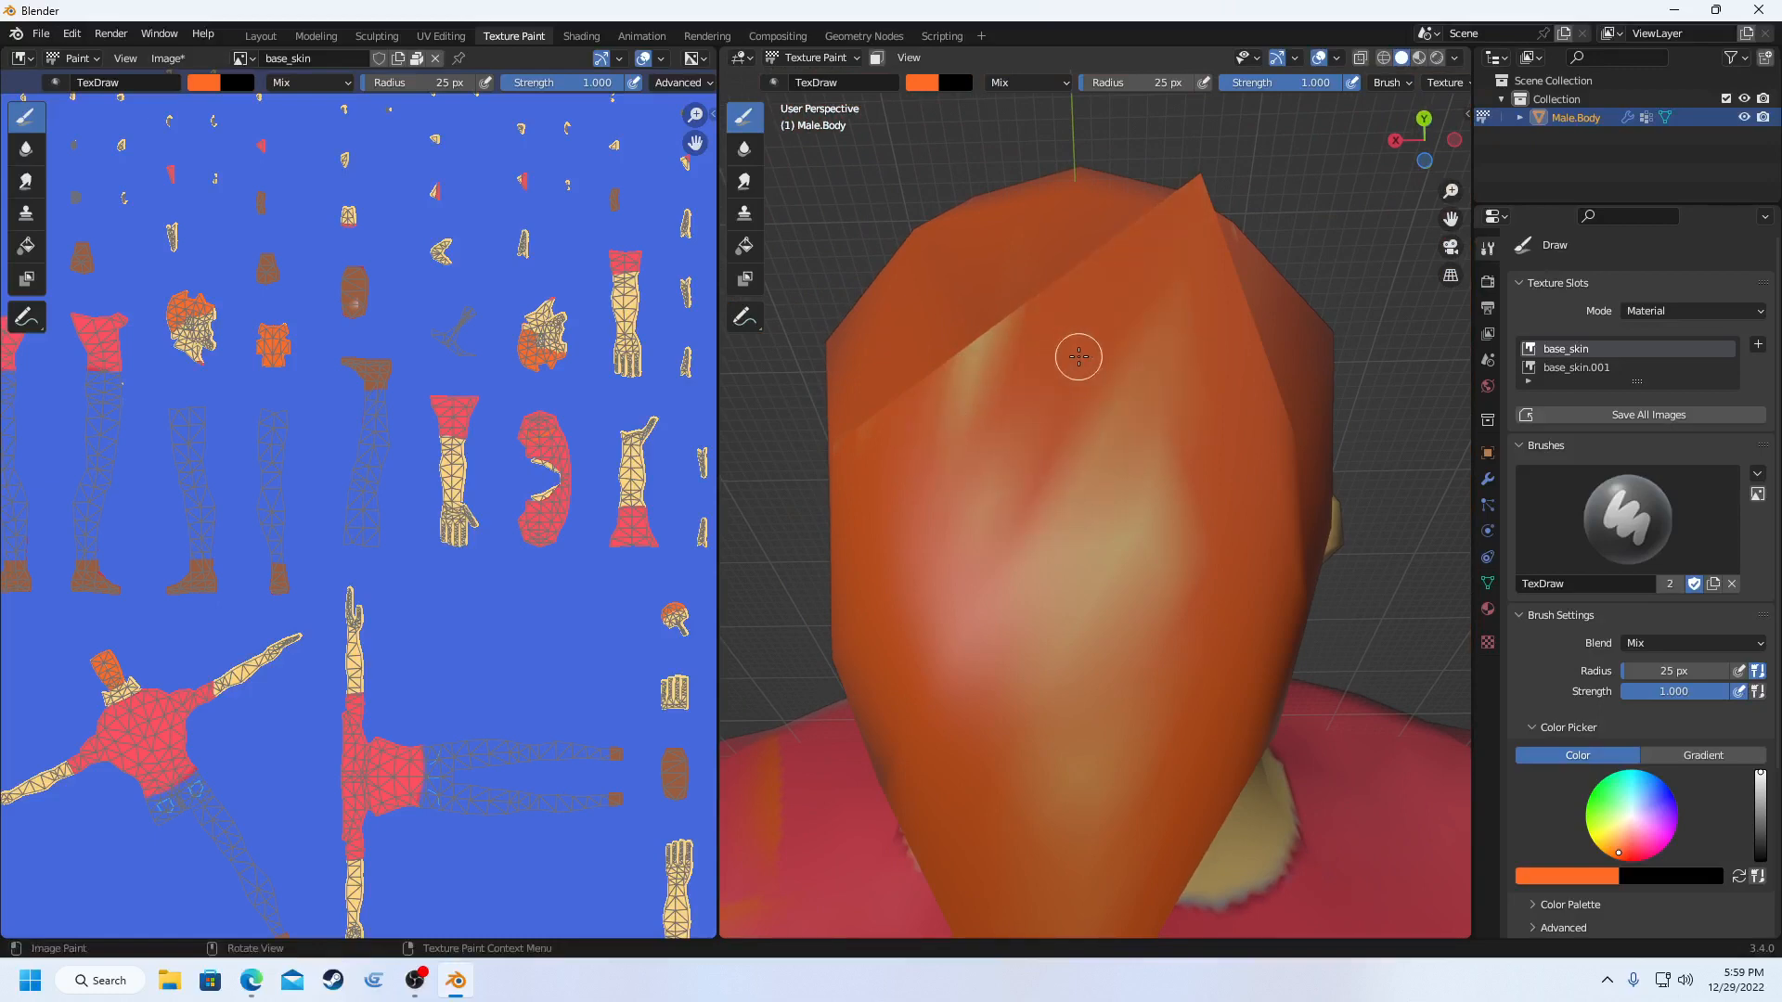
left_click(979, 471)
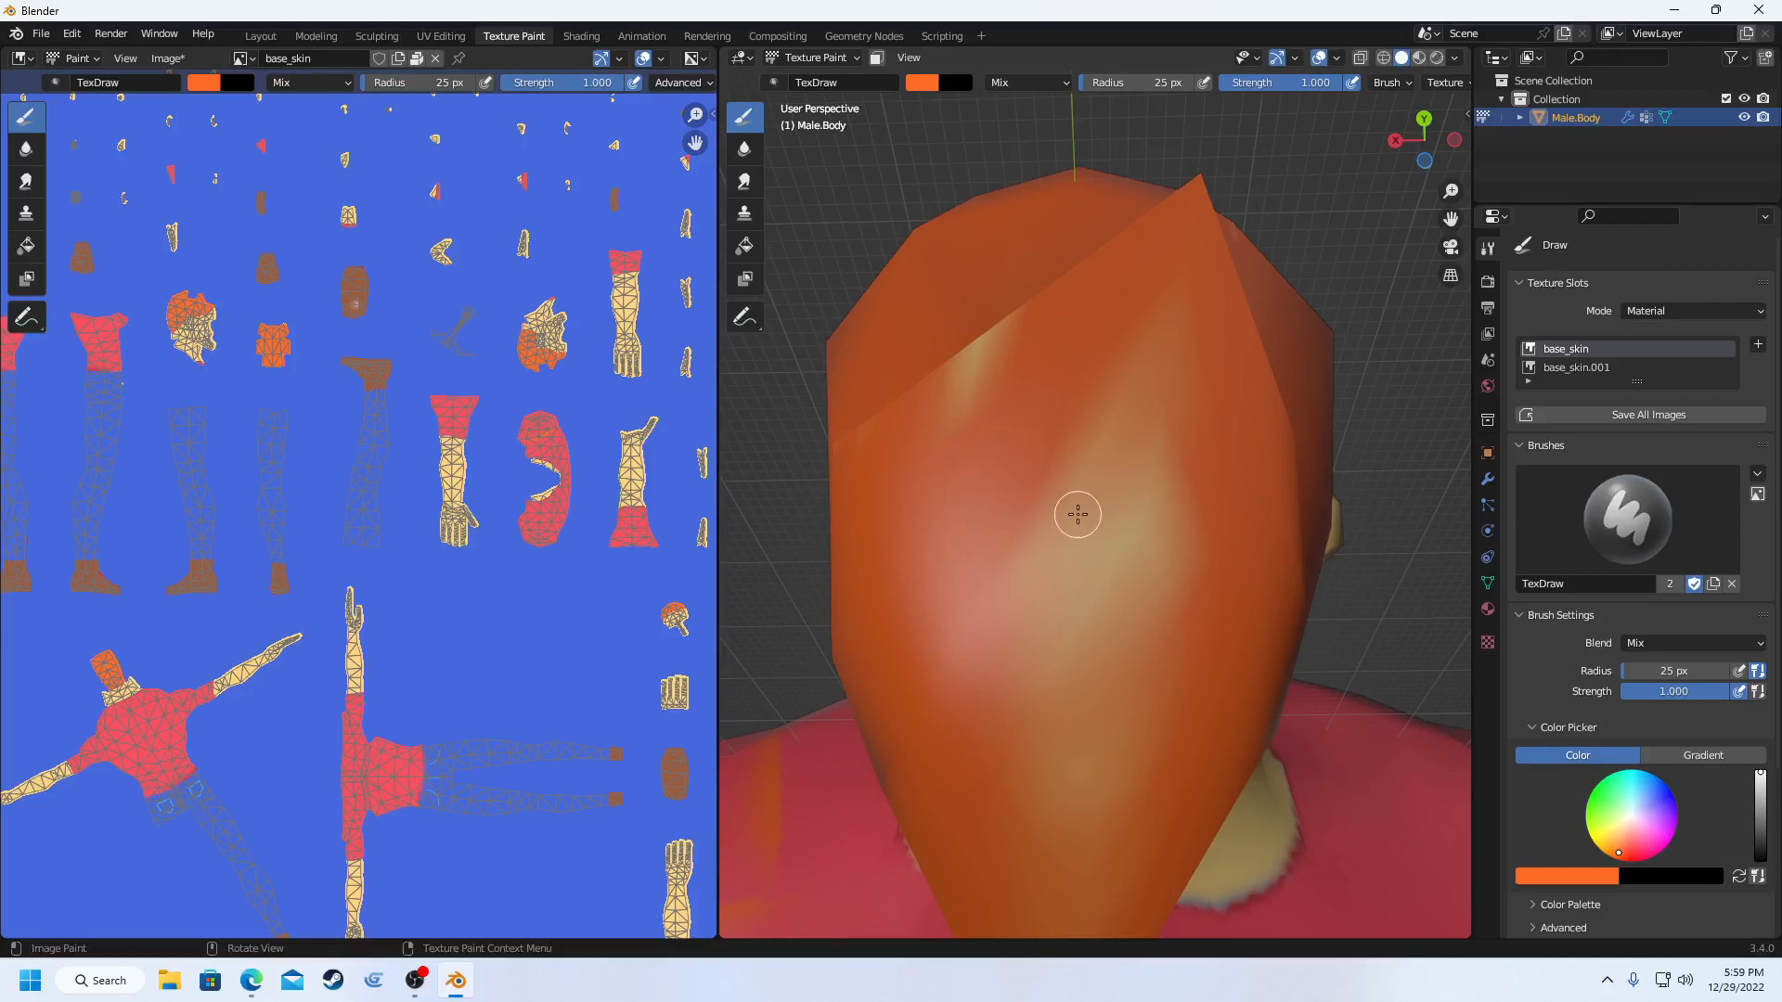
left_click(1126, 539)
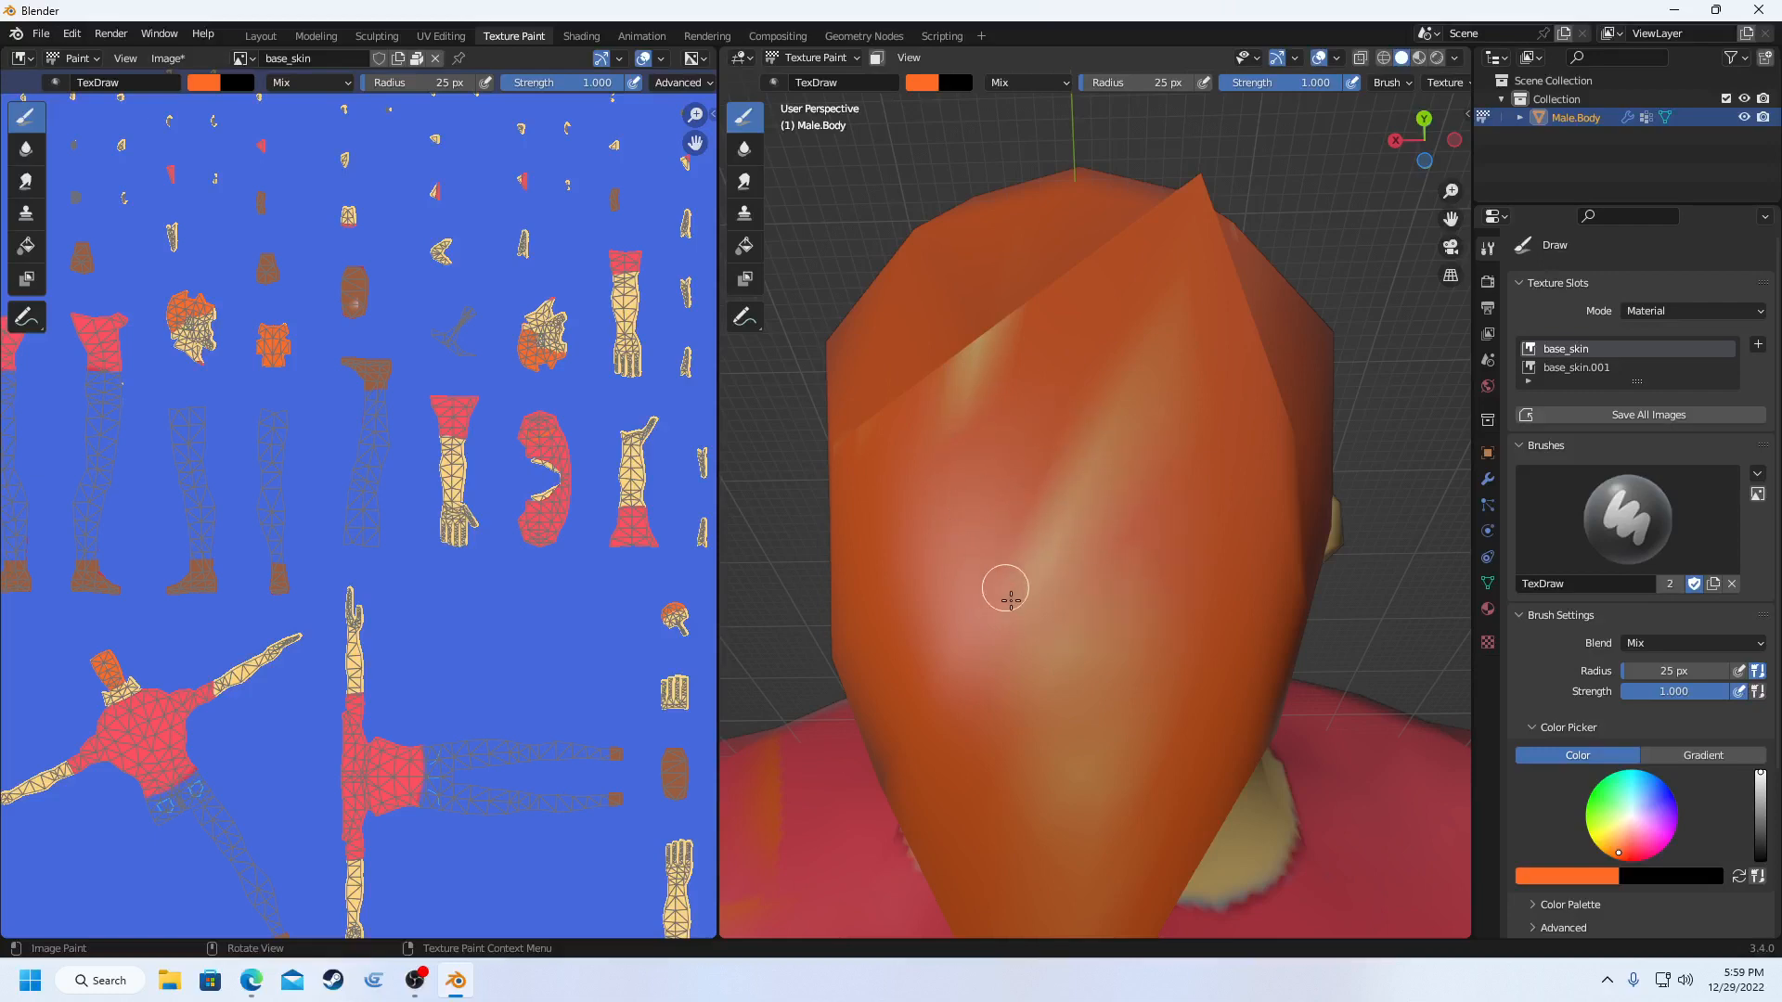
scroll(1078, 596, "down", 4)
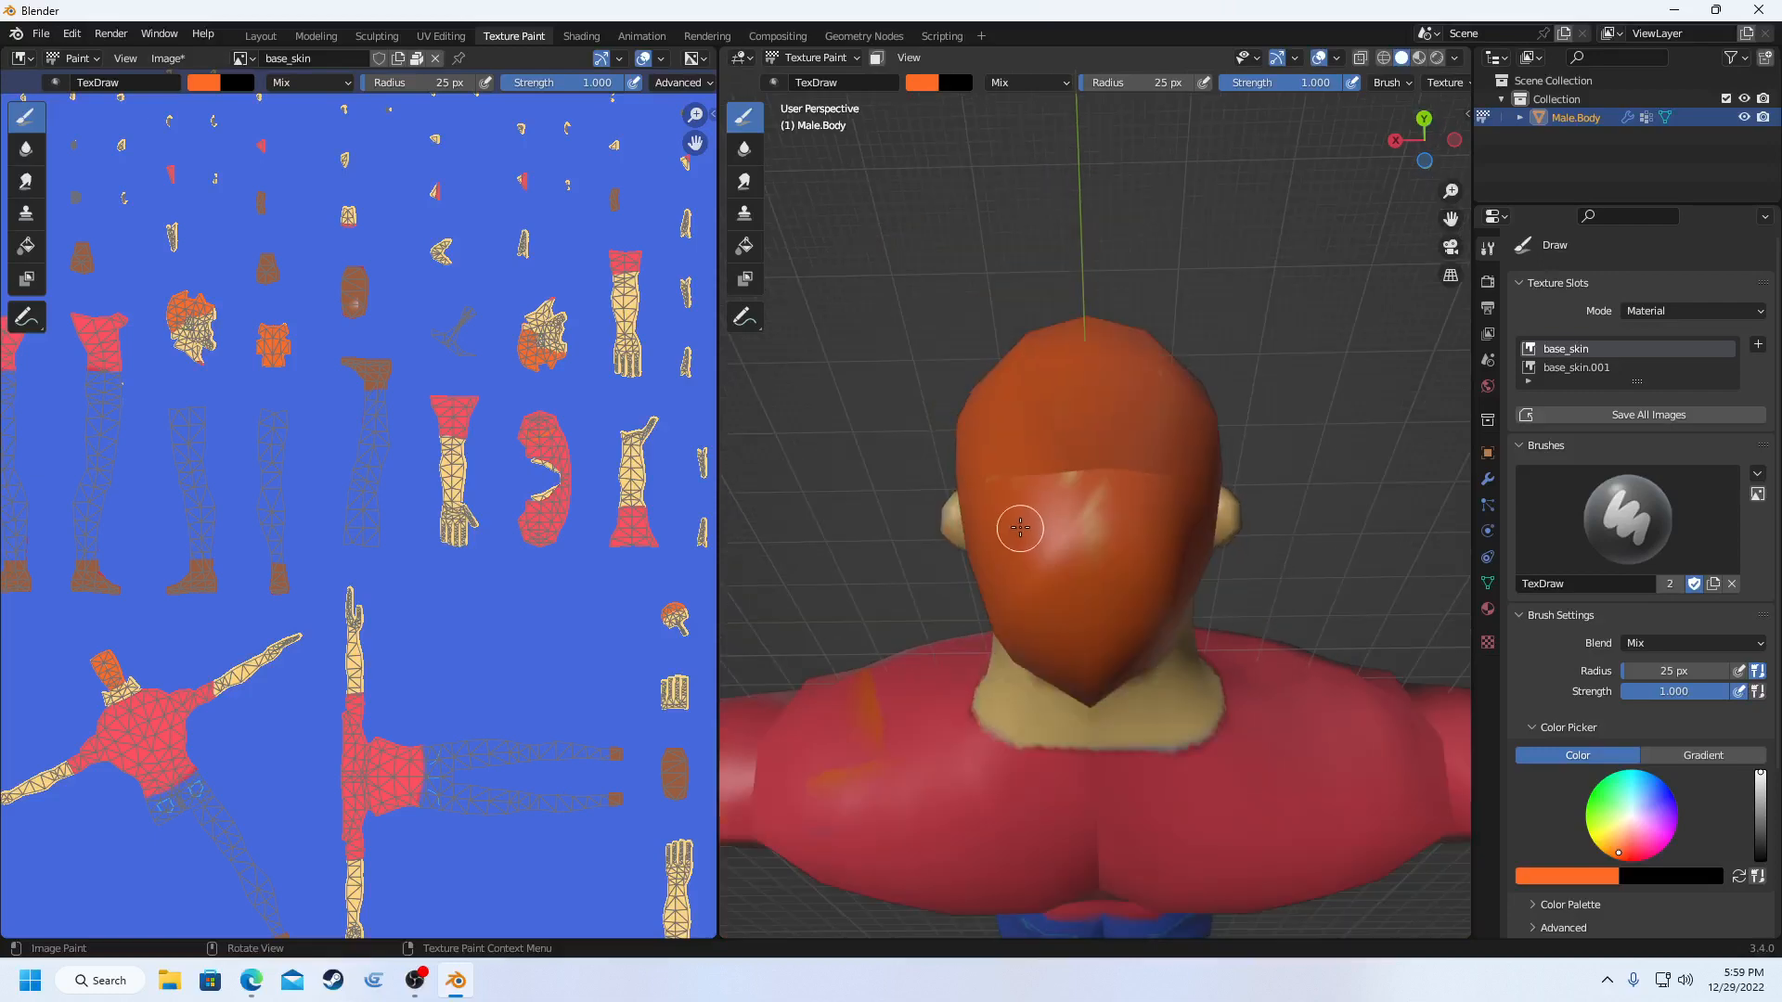
mouse_move(1130, 562)
middle_mouse_down()
mouse_move(1086, 566)
mouse_move(1067, 594)
mouse_move(1146, 551)
mouse_move(1162, 483)
middle_mouse_up()
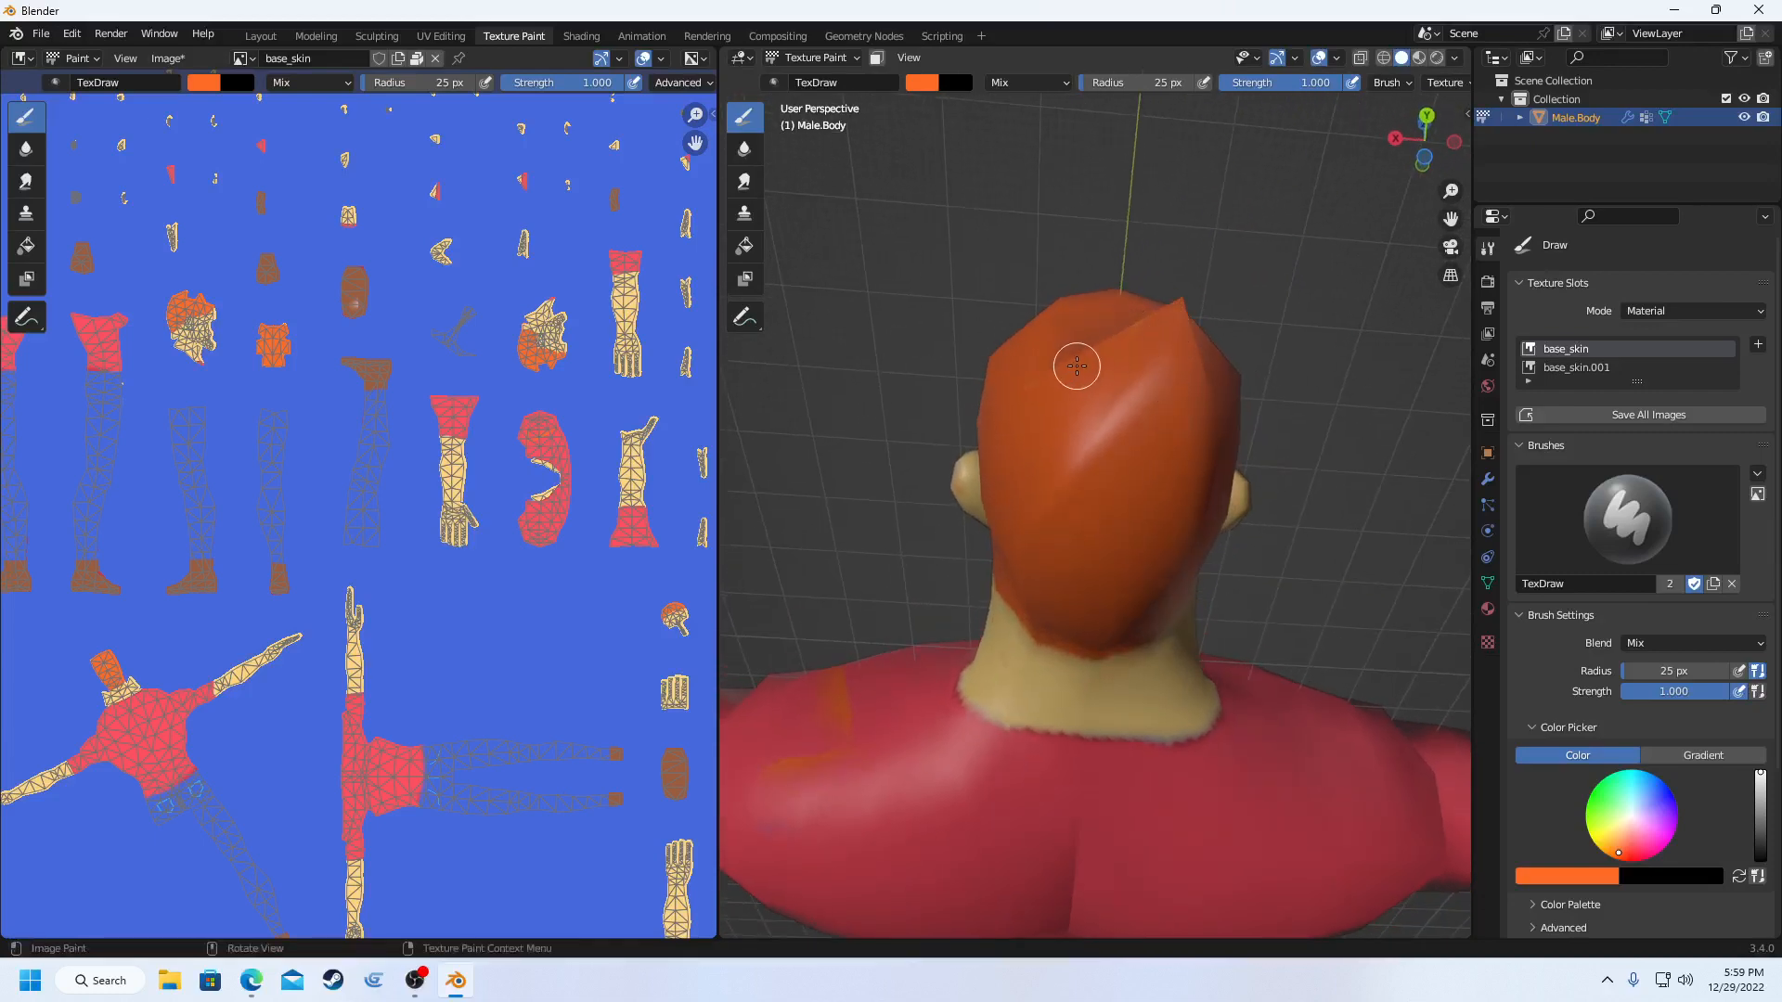
mouse_move(1058, 374)
middle_mouse_down()
mouse_move(1130, 449)
mouse_move(1051, 547)
middle_mouse_up()
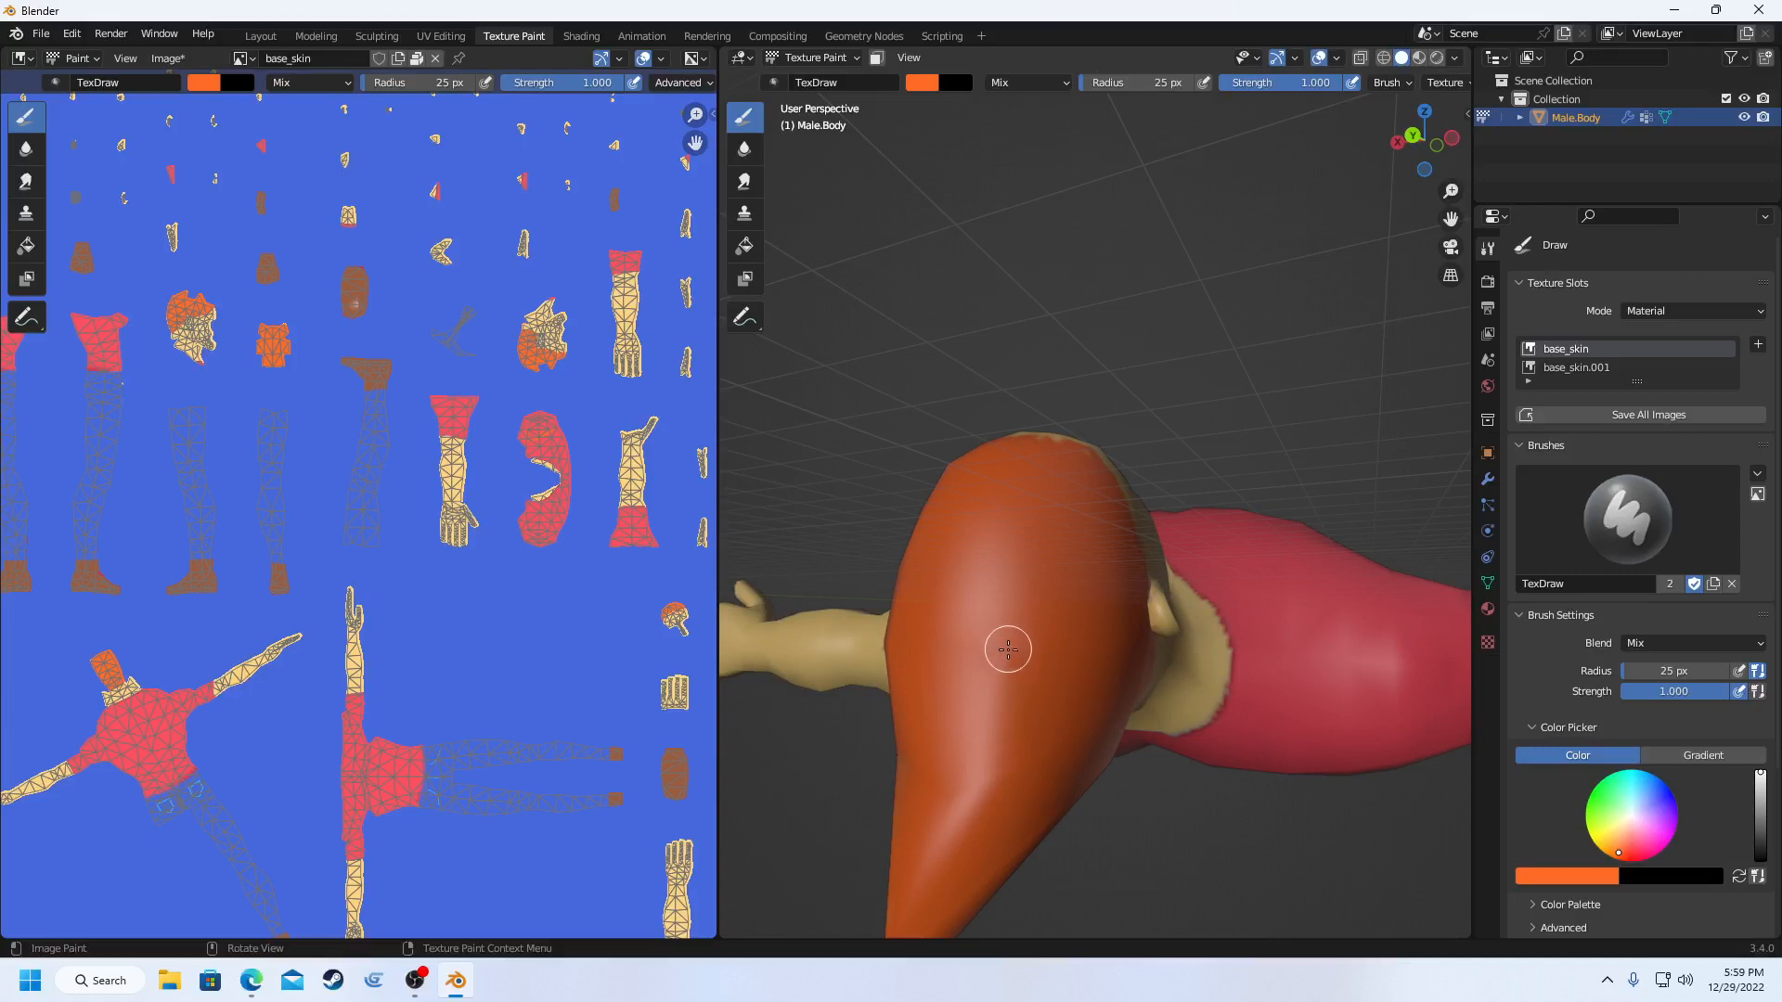
mouse_move(1014, 628)
middle_mouse_down()
mouse_move(954, 629)
mouse_move(1071, 449)
mouse_move(1104, 446)
mouse_move(1083, 449)
mouse_move(1082, 409)
middle_mouse_up()
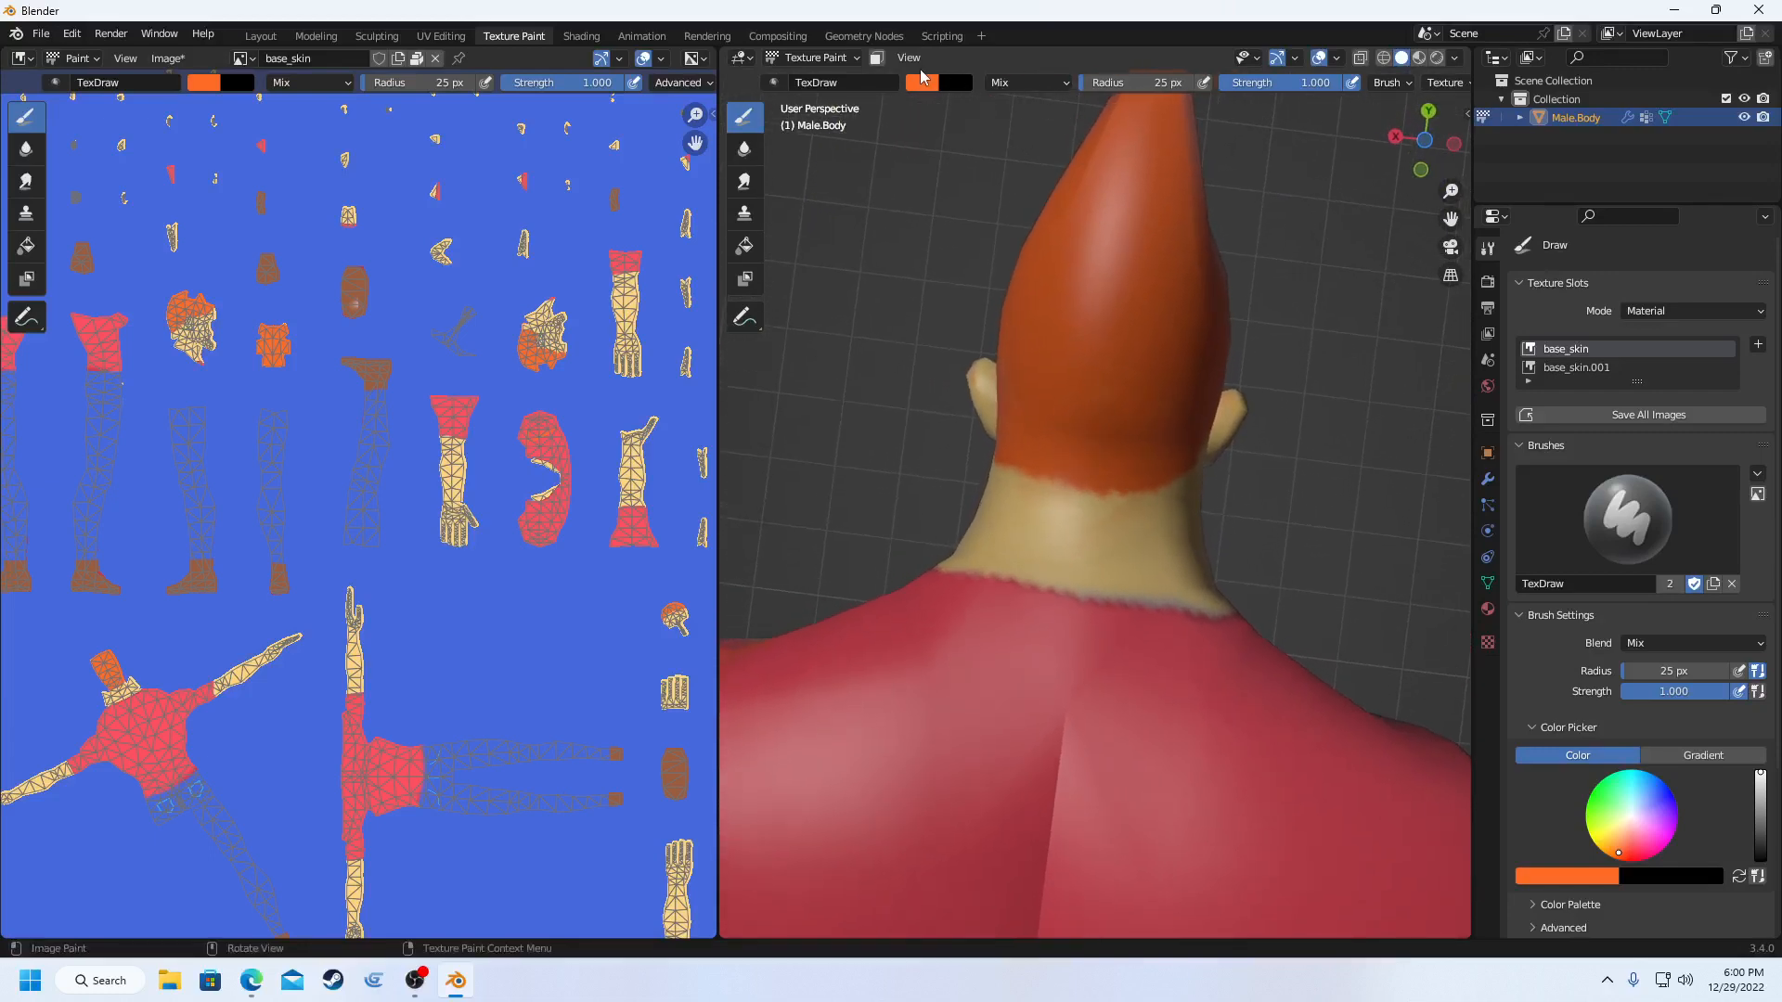
- Sample the skin tone from an arm in the texture image as the brush colour and bring the nape and ear into view
left_click(928, 85)
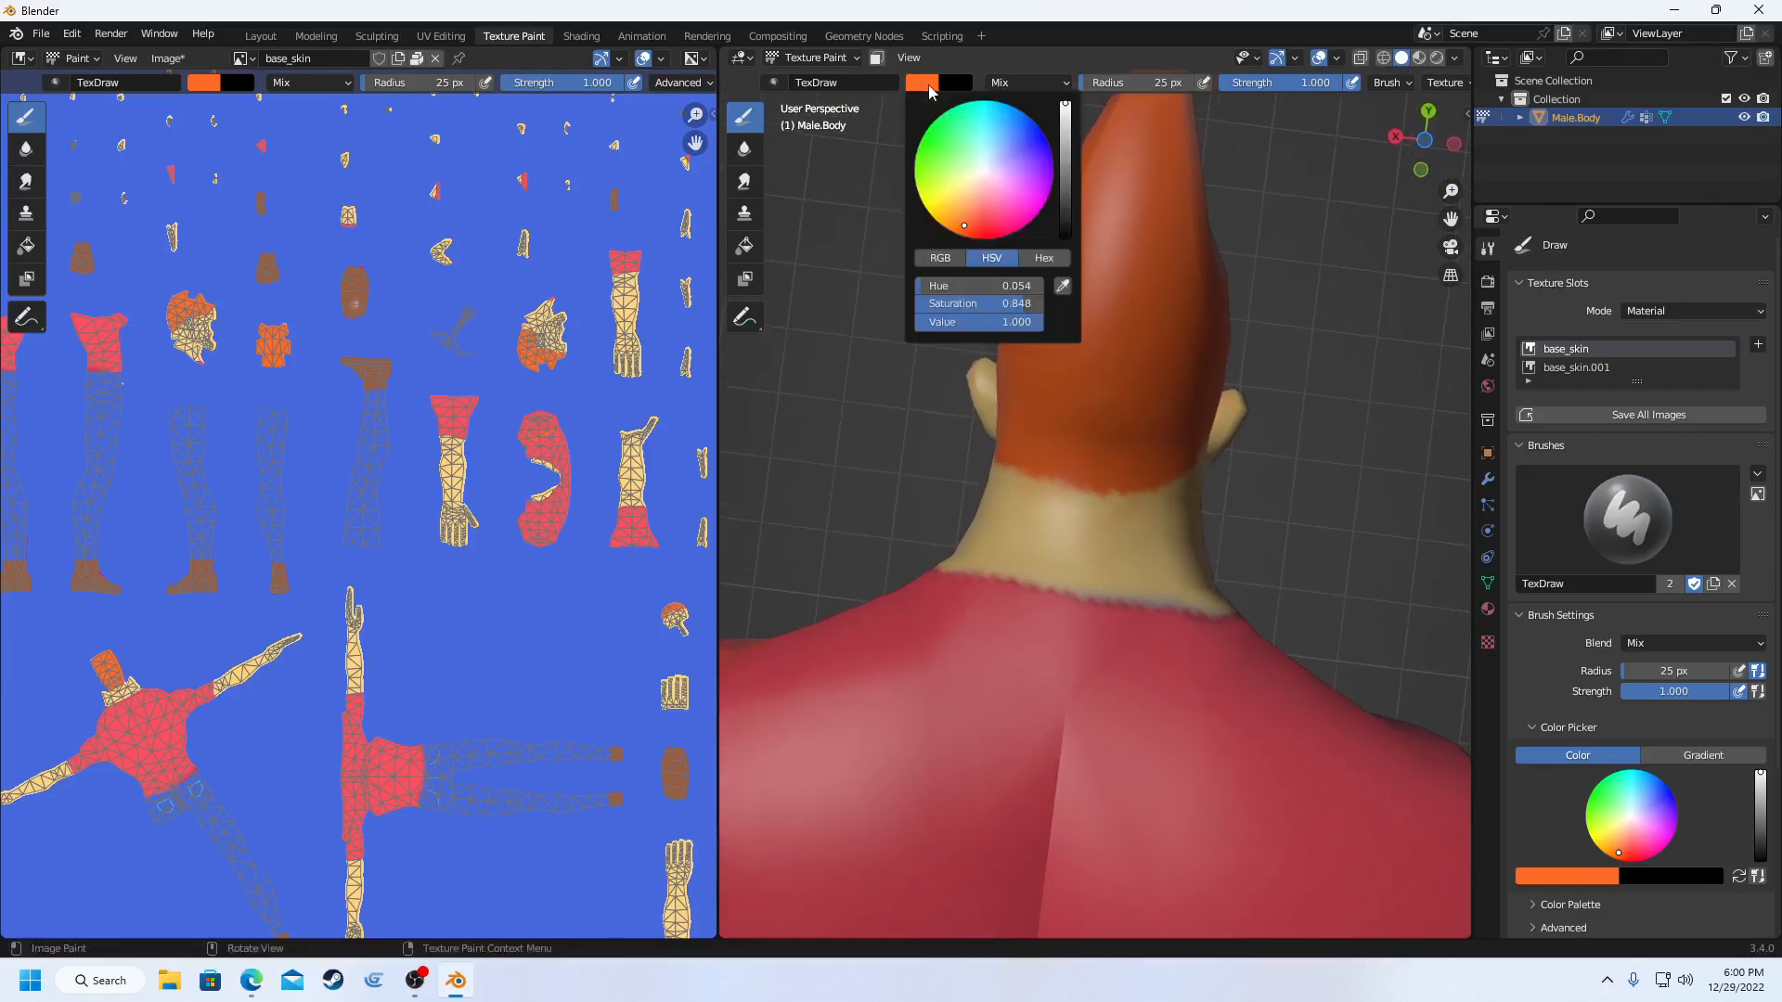
left_click(1063, 286)
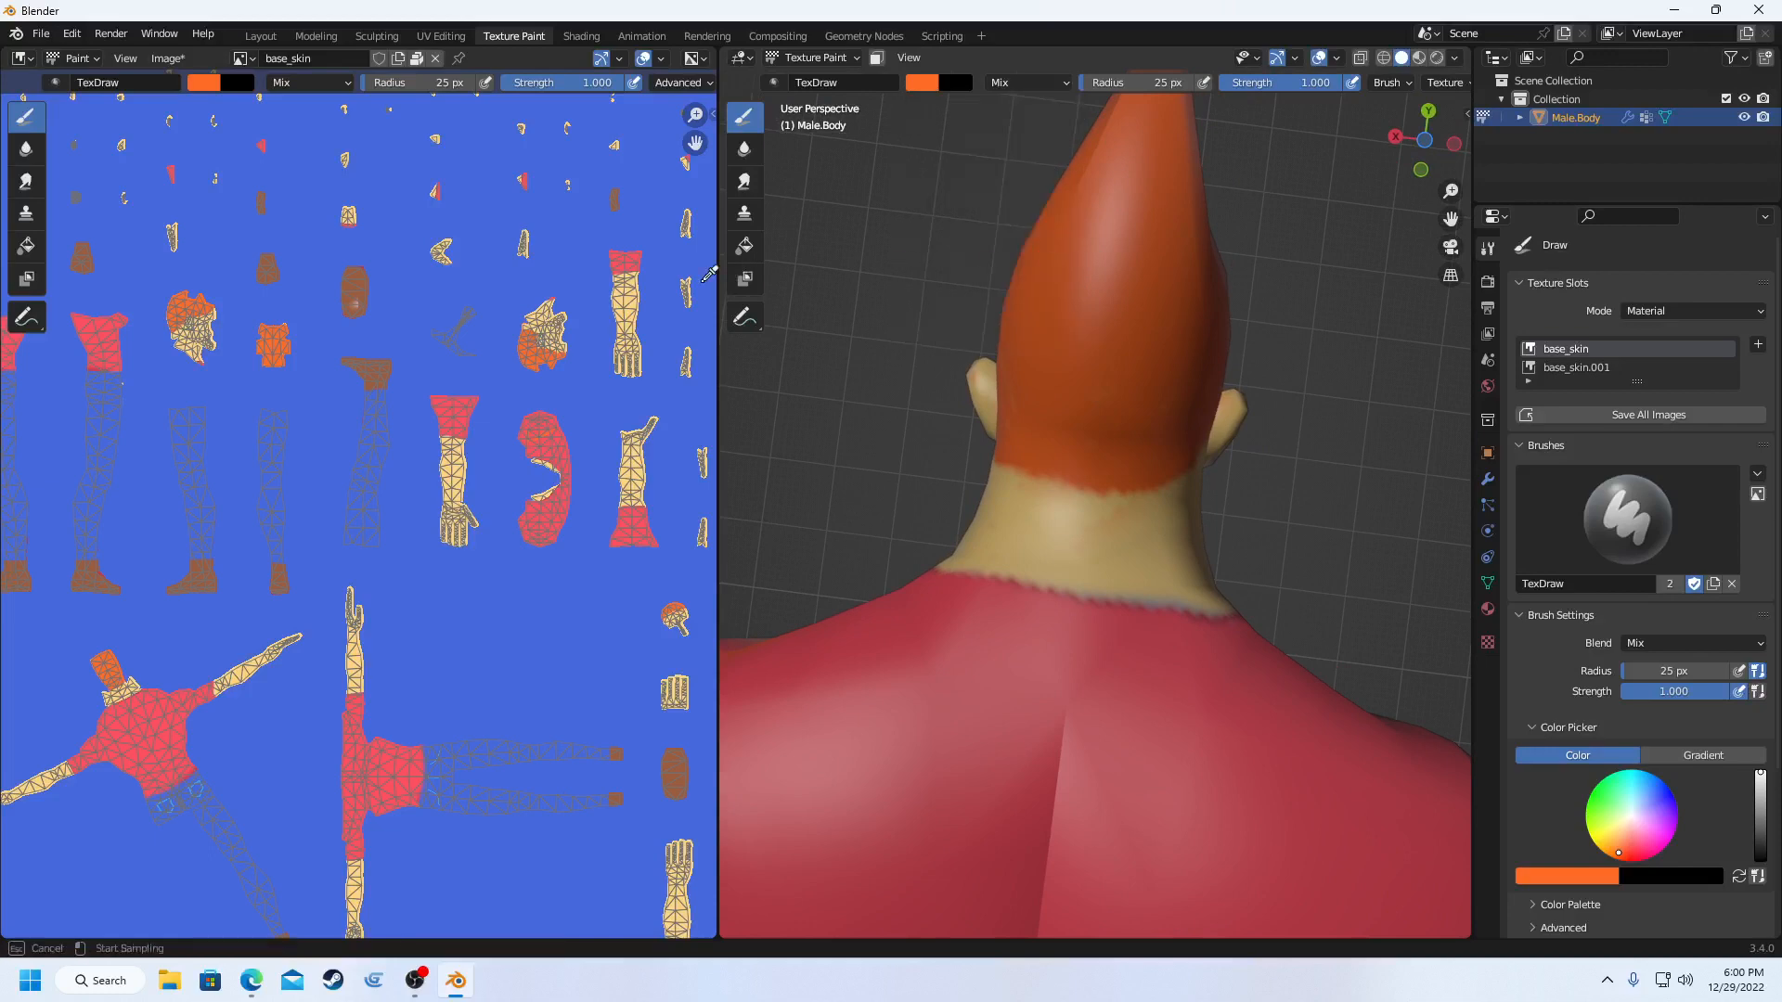
left_click(639, 297)
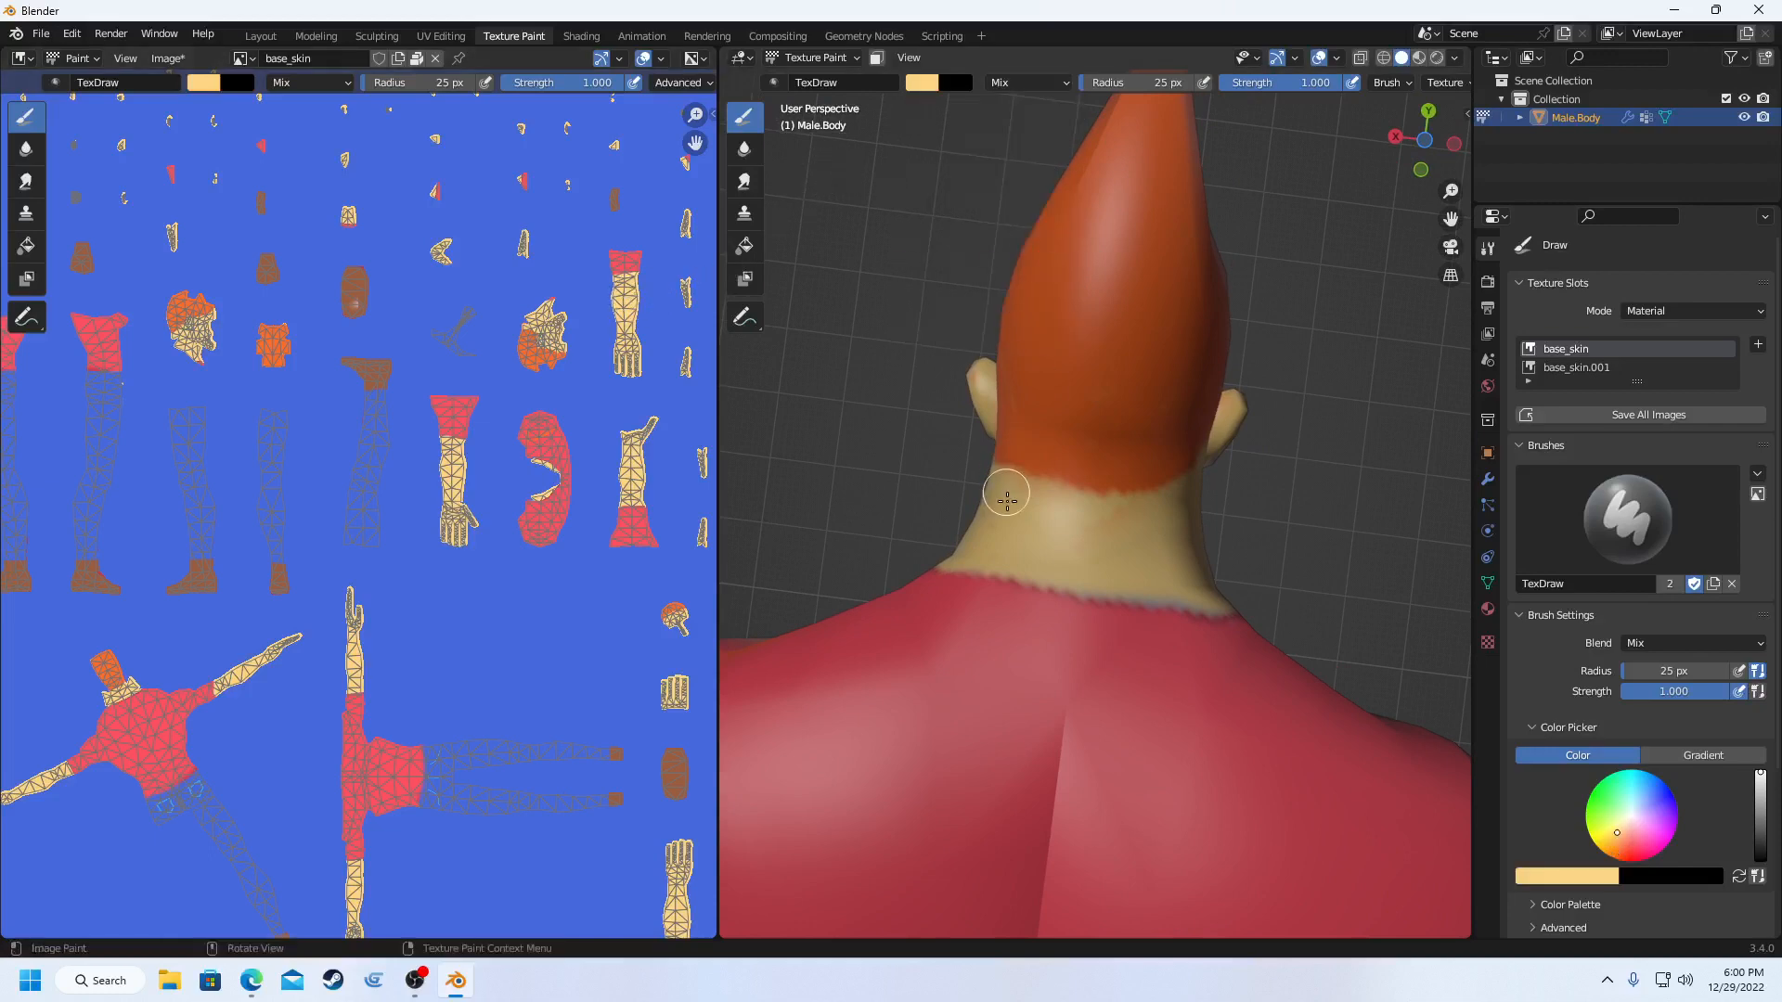
middle_click_drag(1002, 509, 1049, 532)
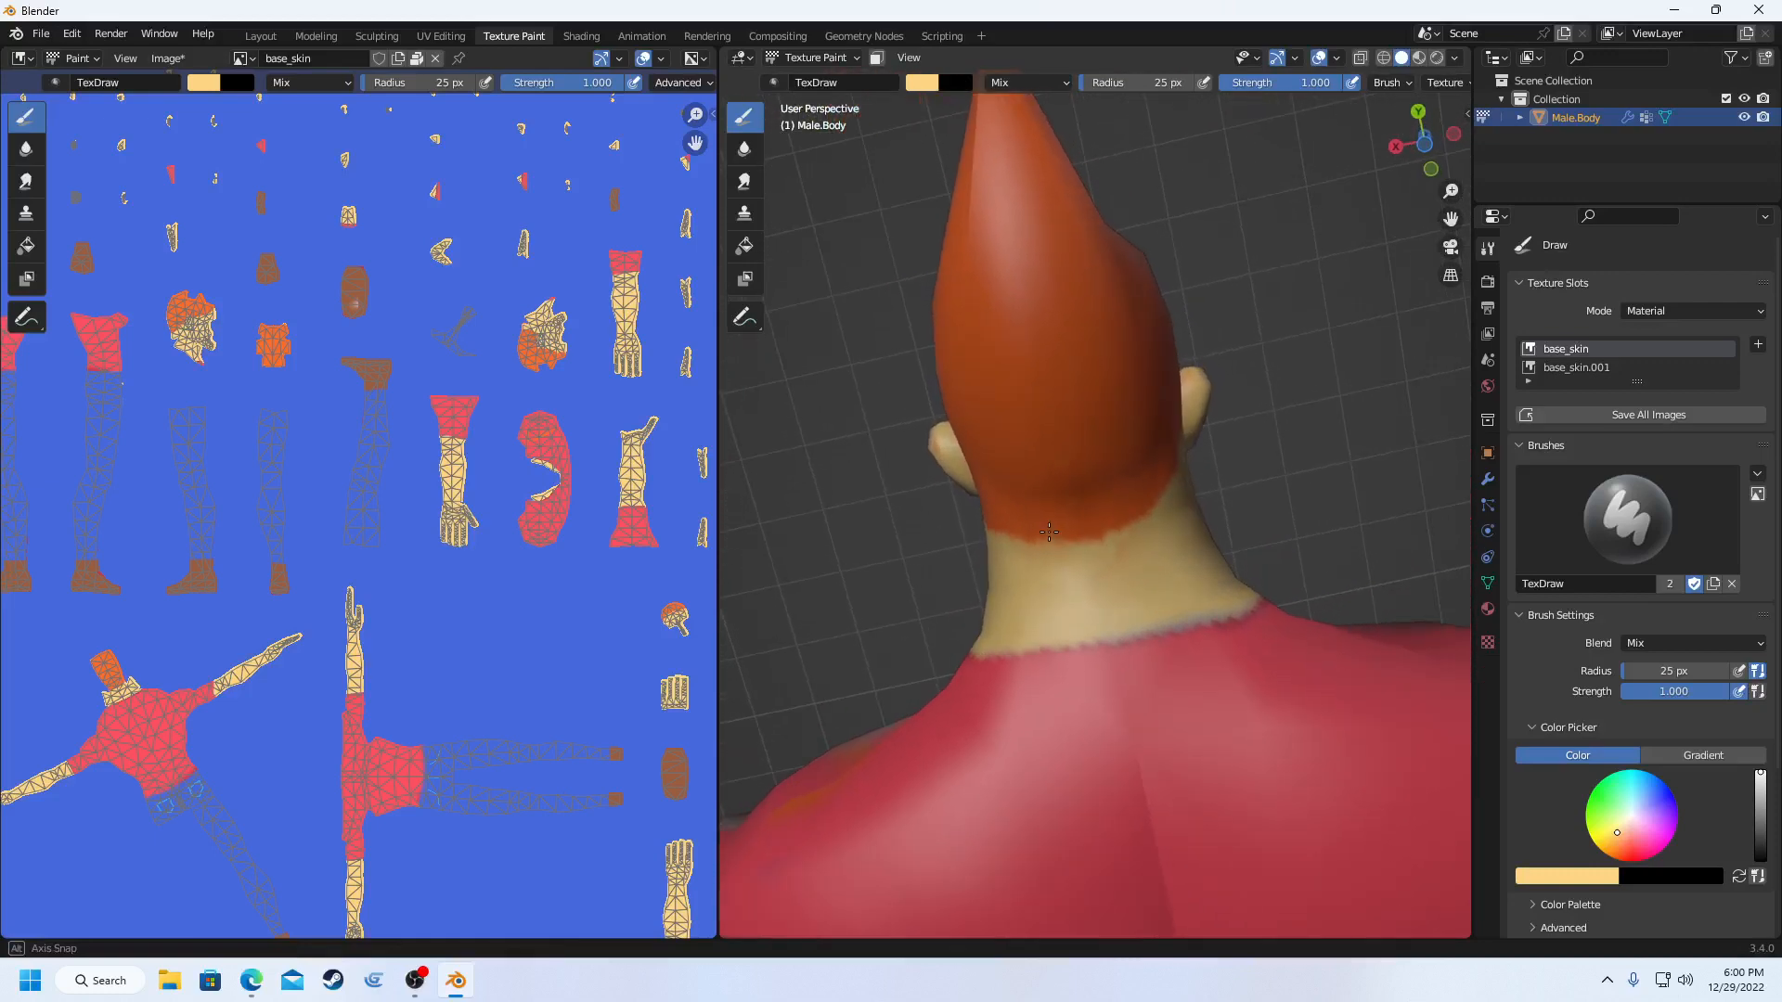
middle_click_drag(1042, 350, 1181, 426)
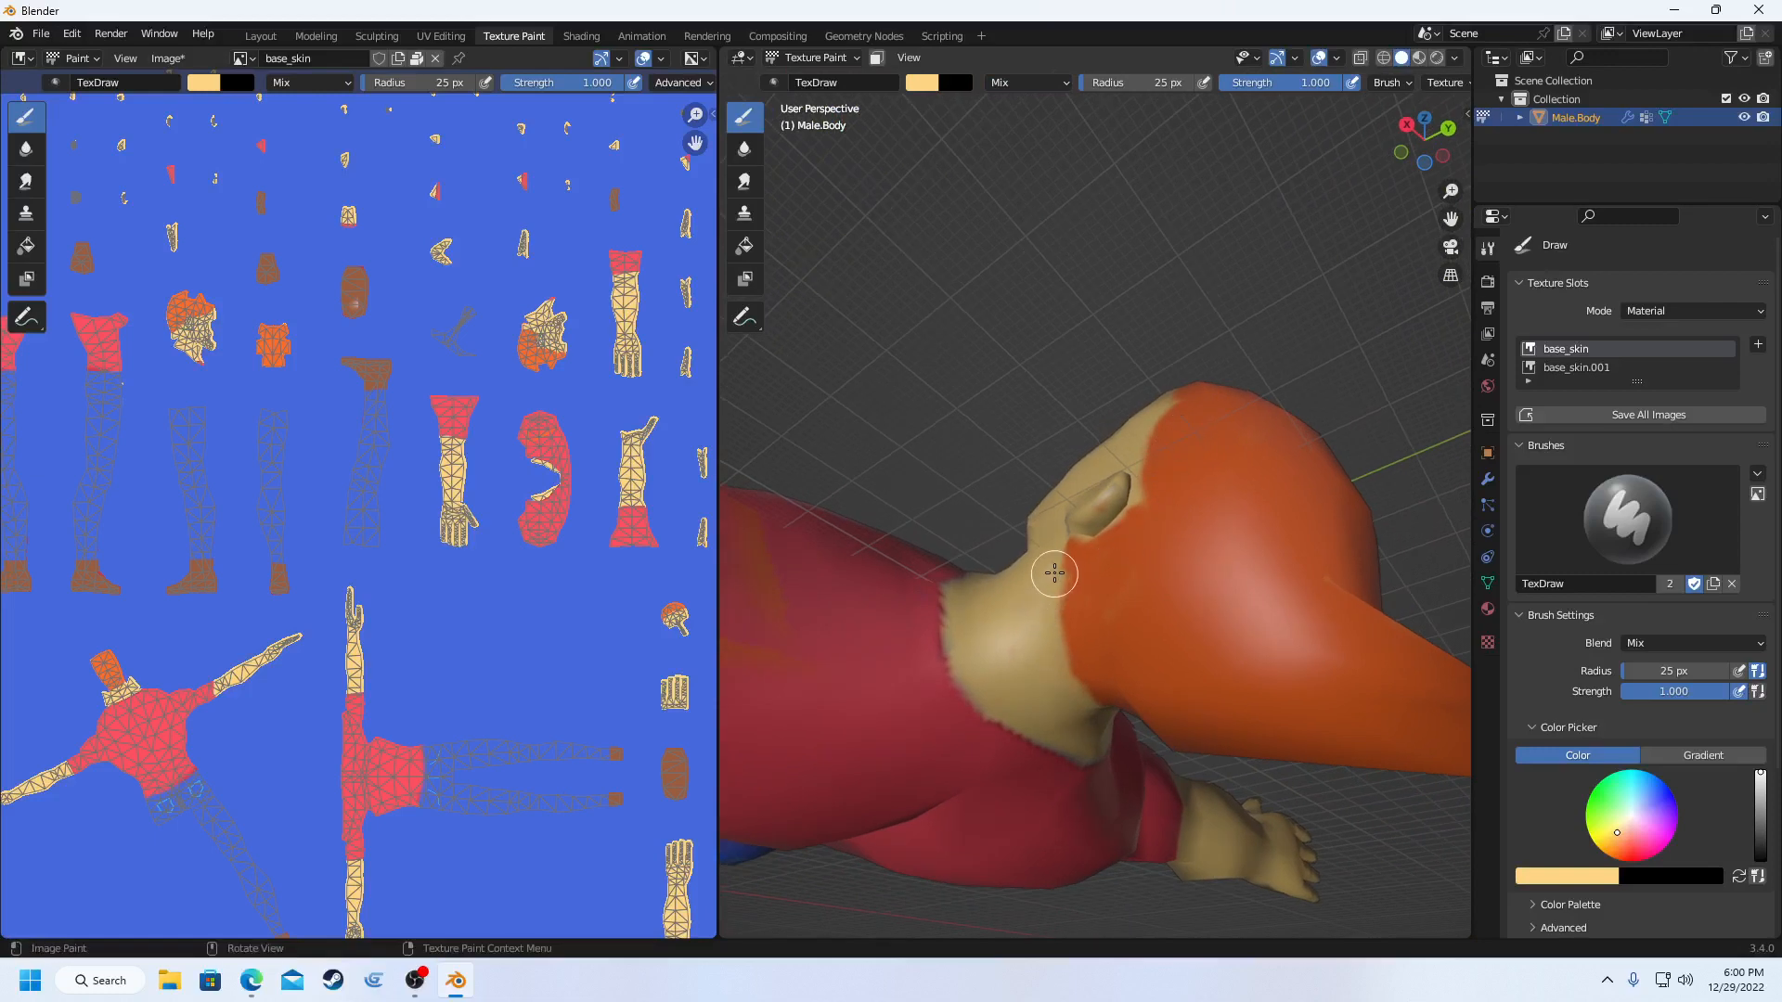
- Sample the orange from the painted head area in the texture image as the brush colour
left_click(934, 87)
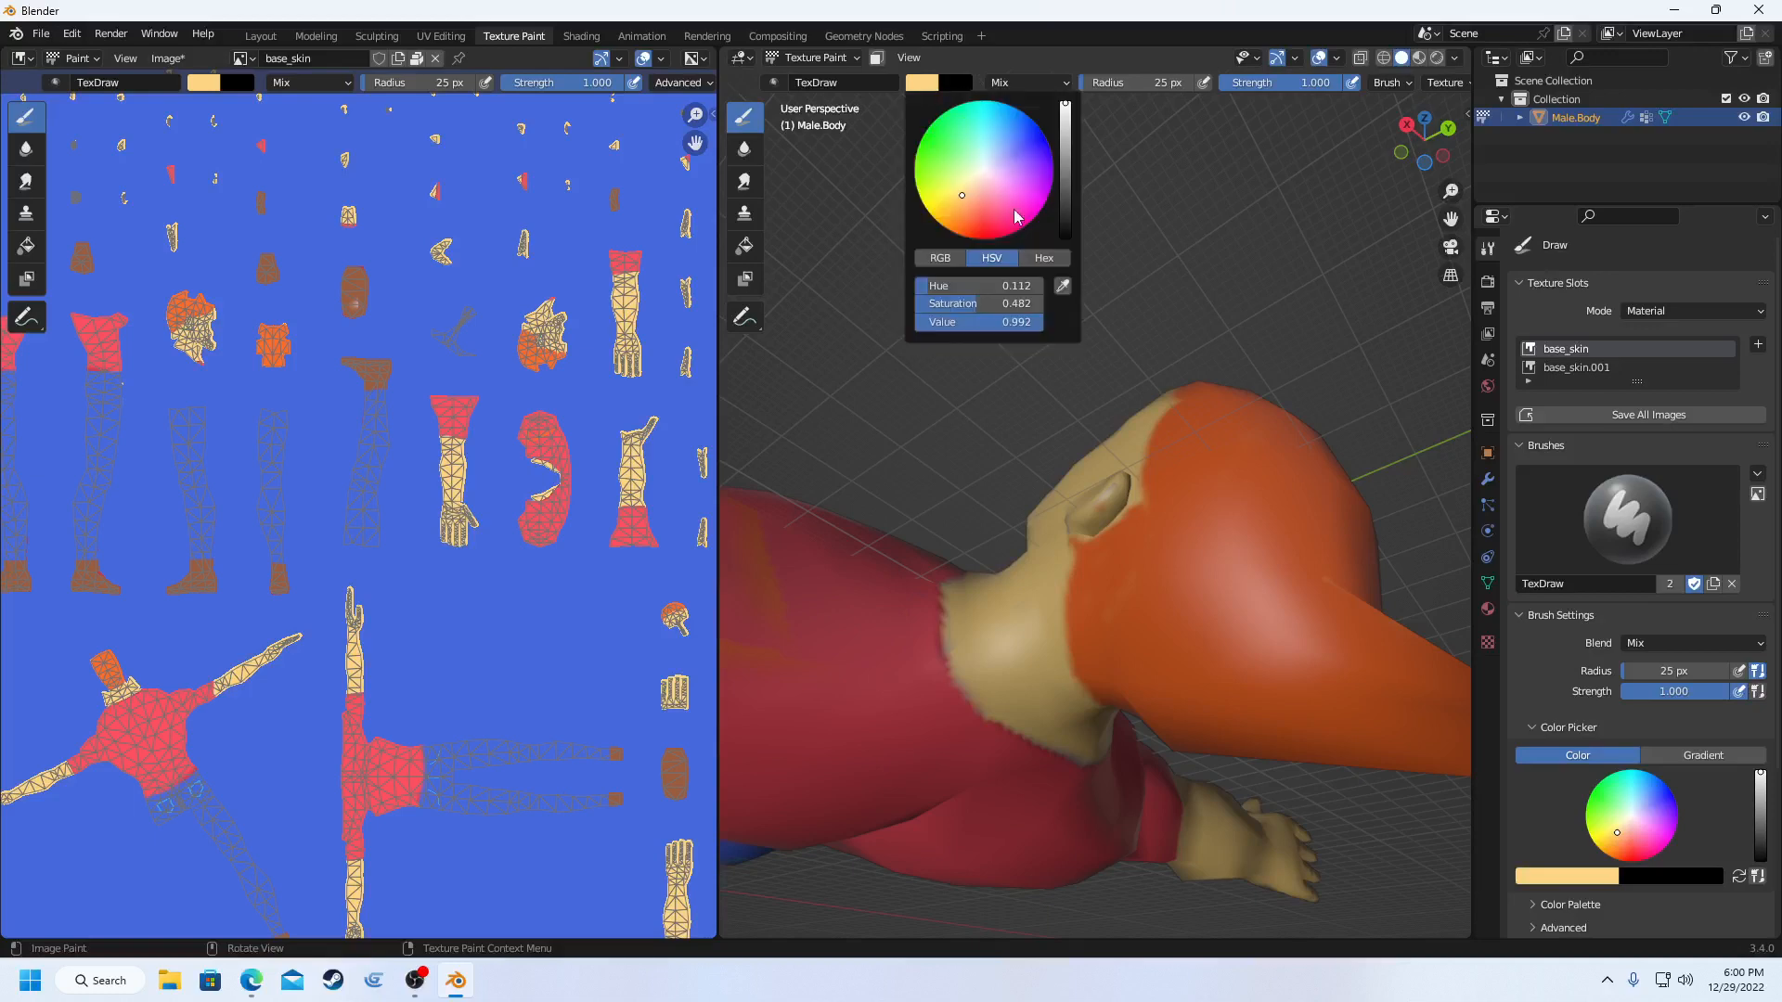
left_click(1063, 286)
left_click(529, 352)
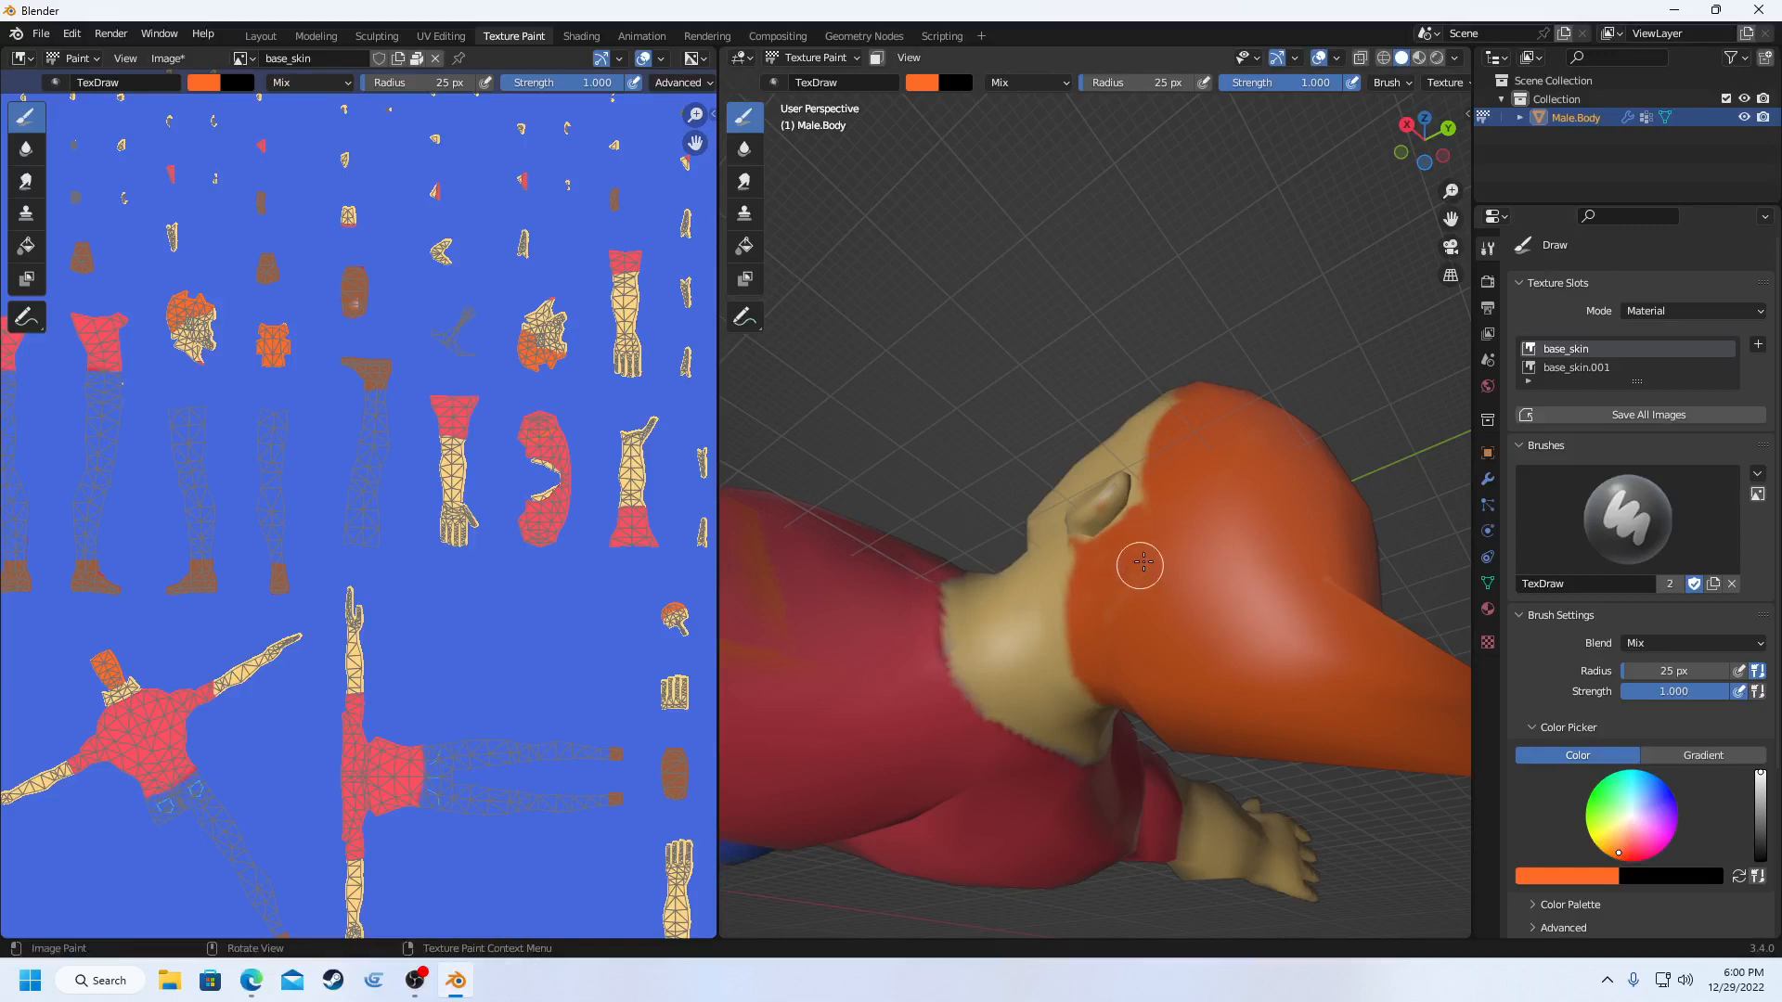
- Bring the face and forehead hairline into view and darken the orange brush colour by lowering its brightness slightly
middle_click_drag(1151, 543, 1021, 419)
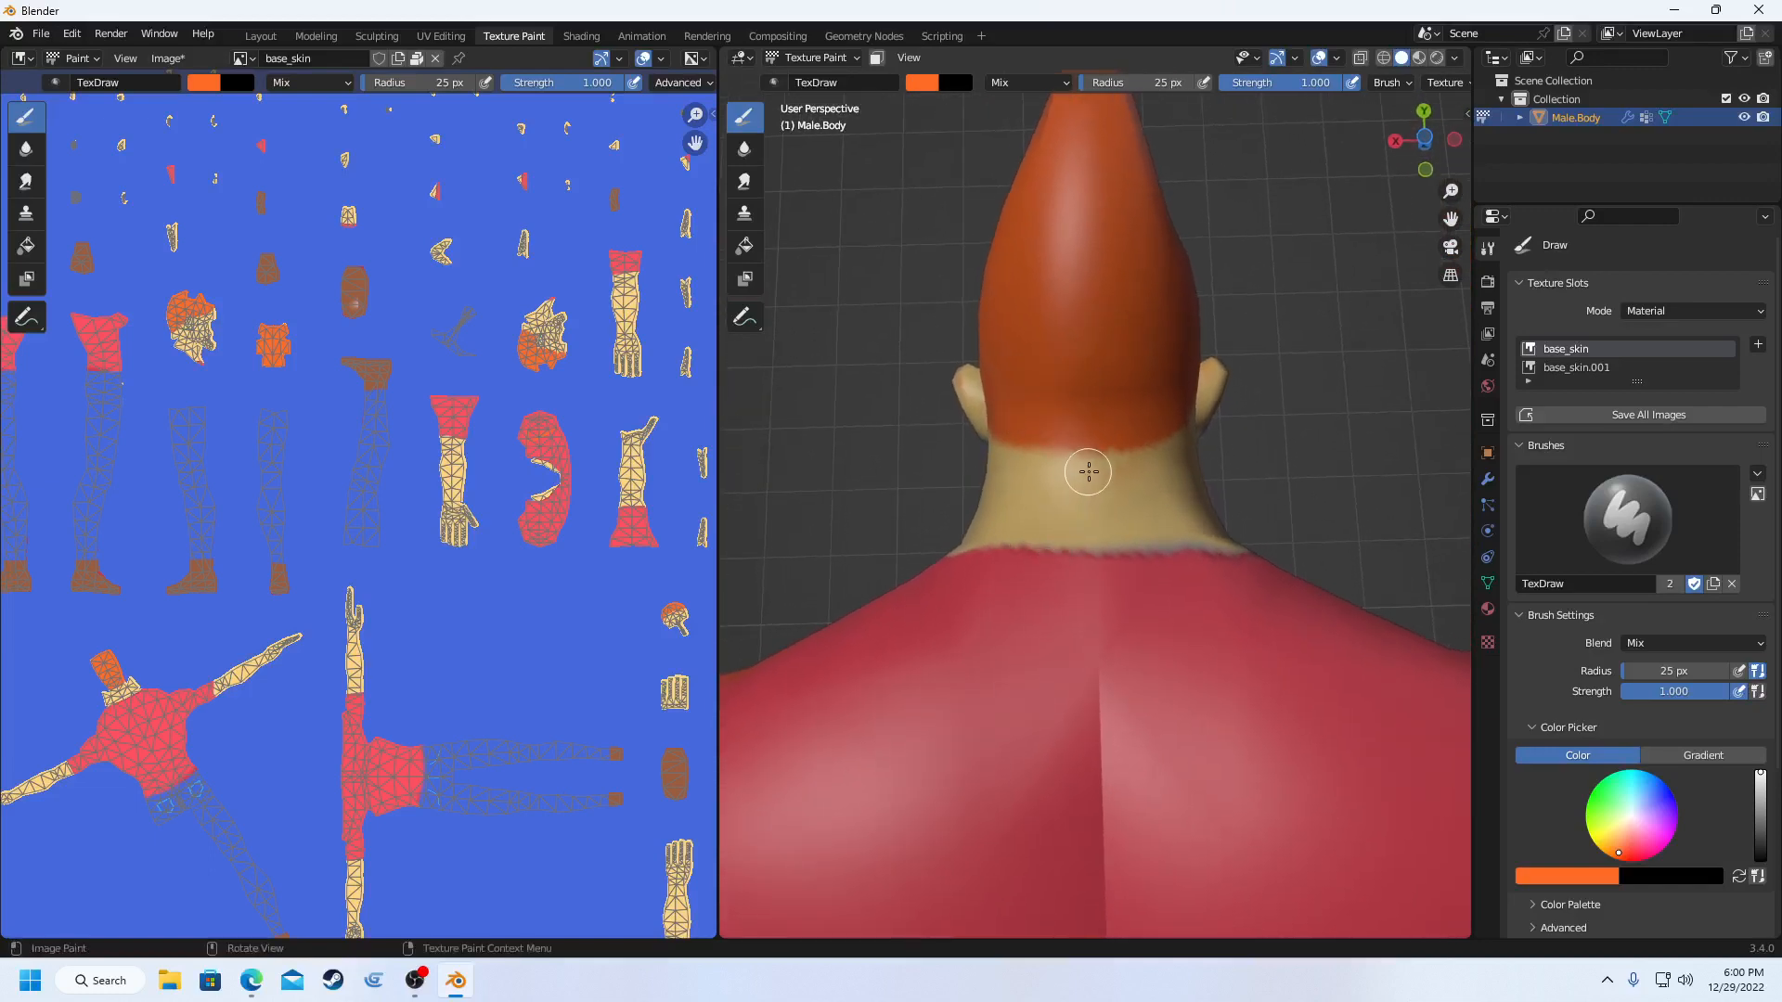
left_click(1423, 142)
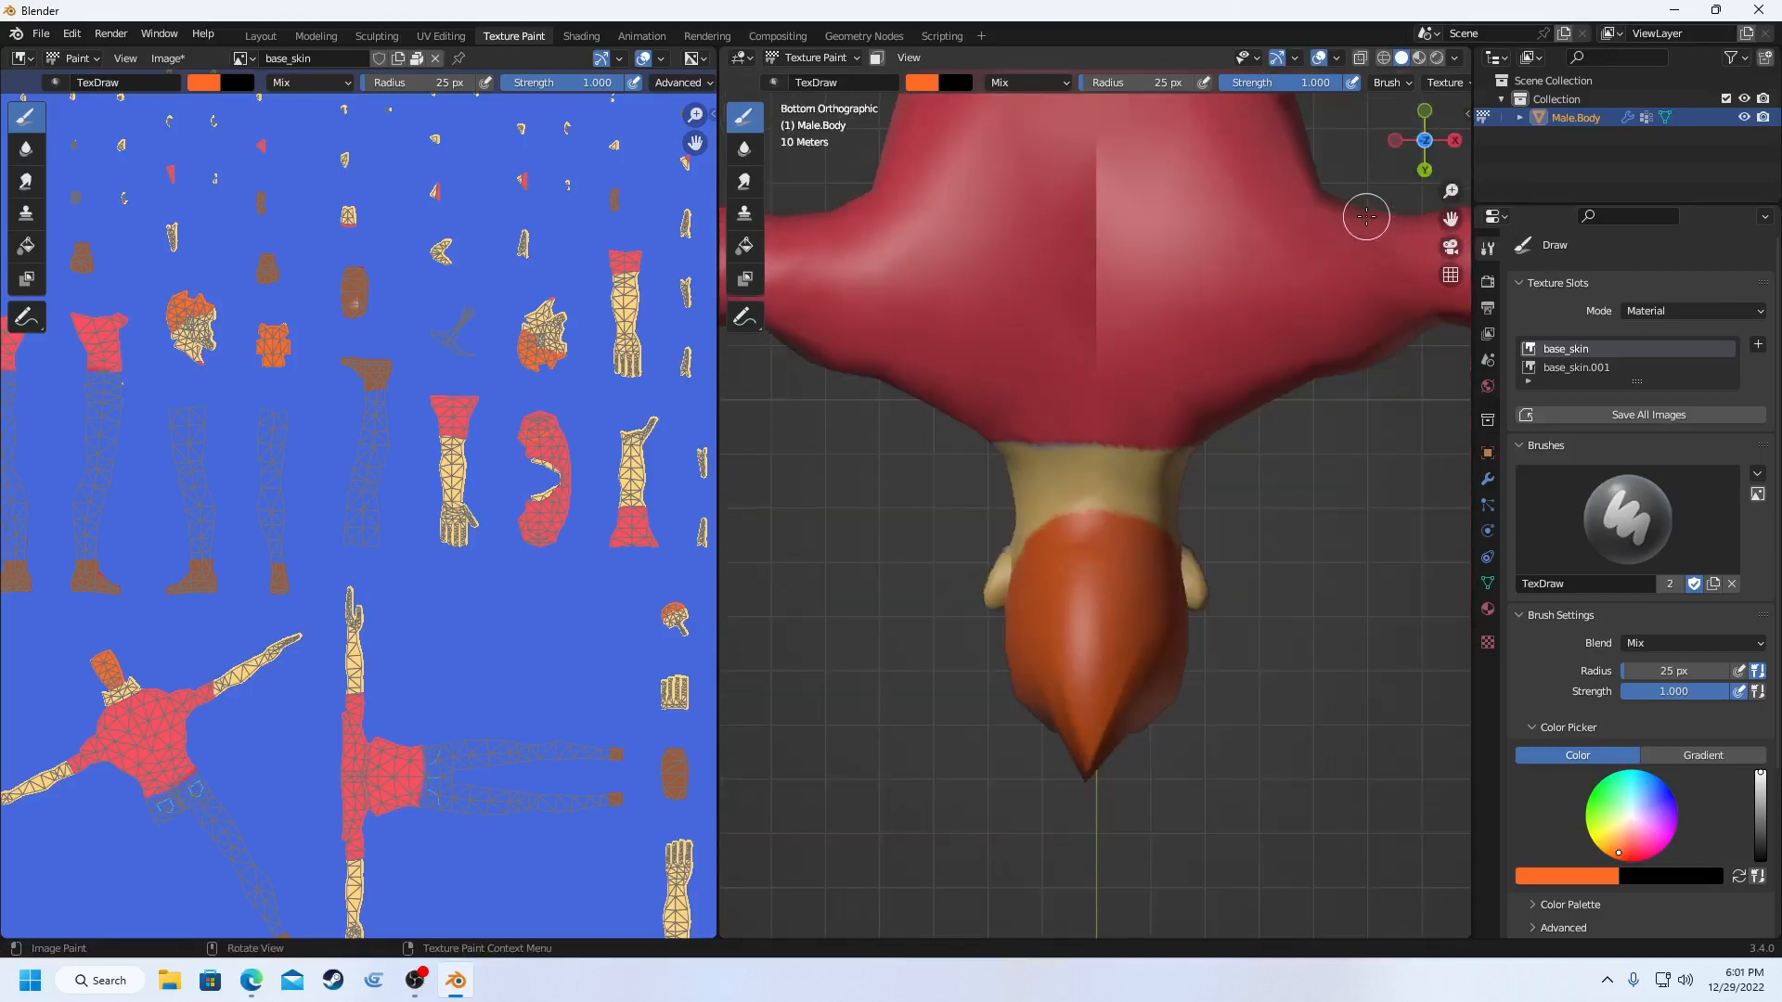
left_click(1428, 146)
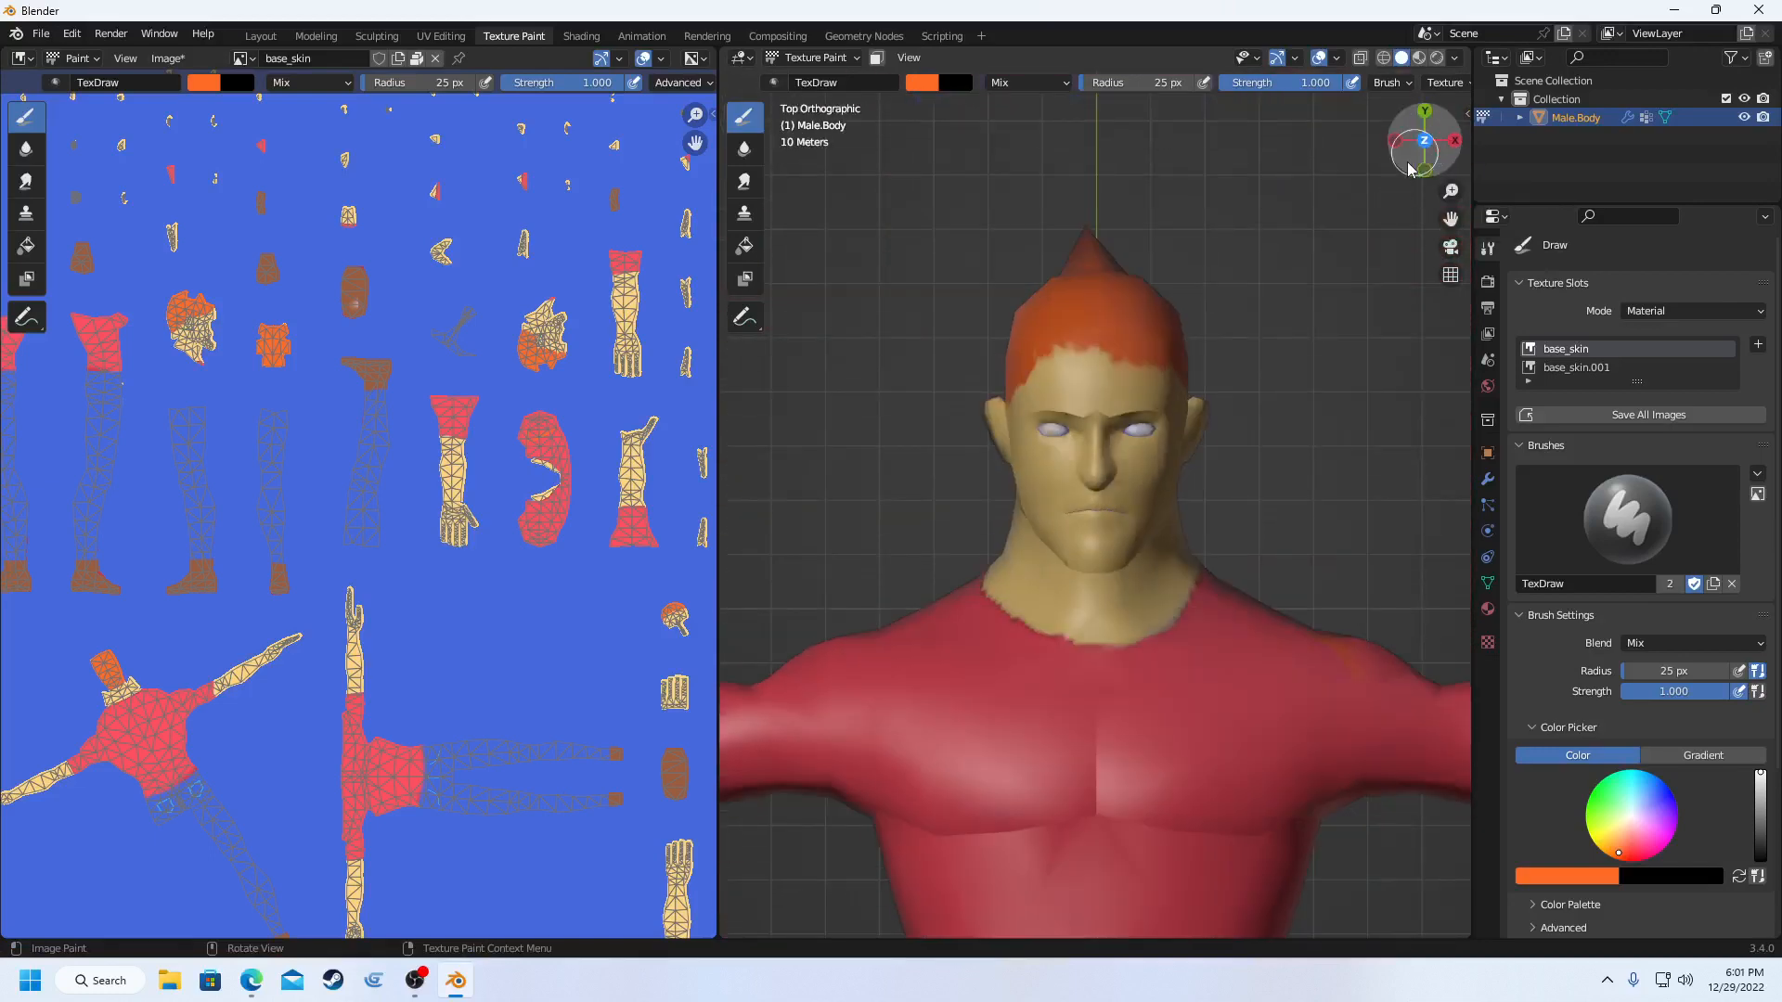
mouse_move(1055, 596)
middle_mouse_down()
mouse_move(1015, 513)
mouse_move(1067, 610)
mouse_move(1050, 631)
mouse_move(1056, 611)
middle_mouse_up()
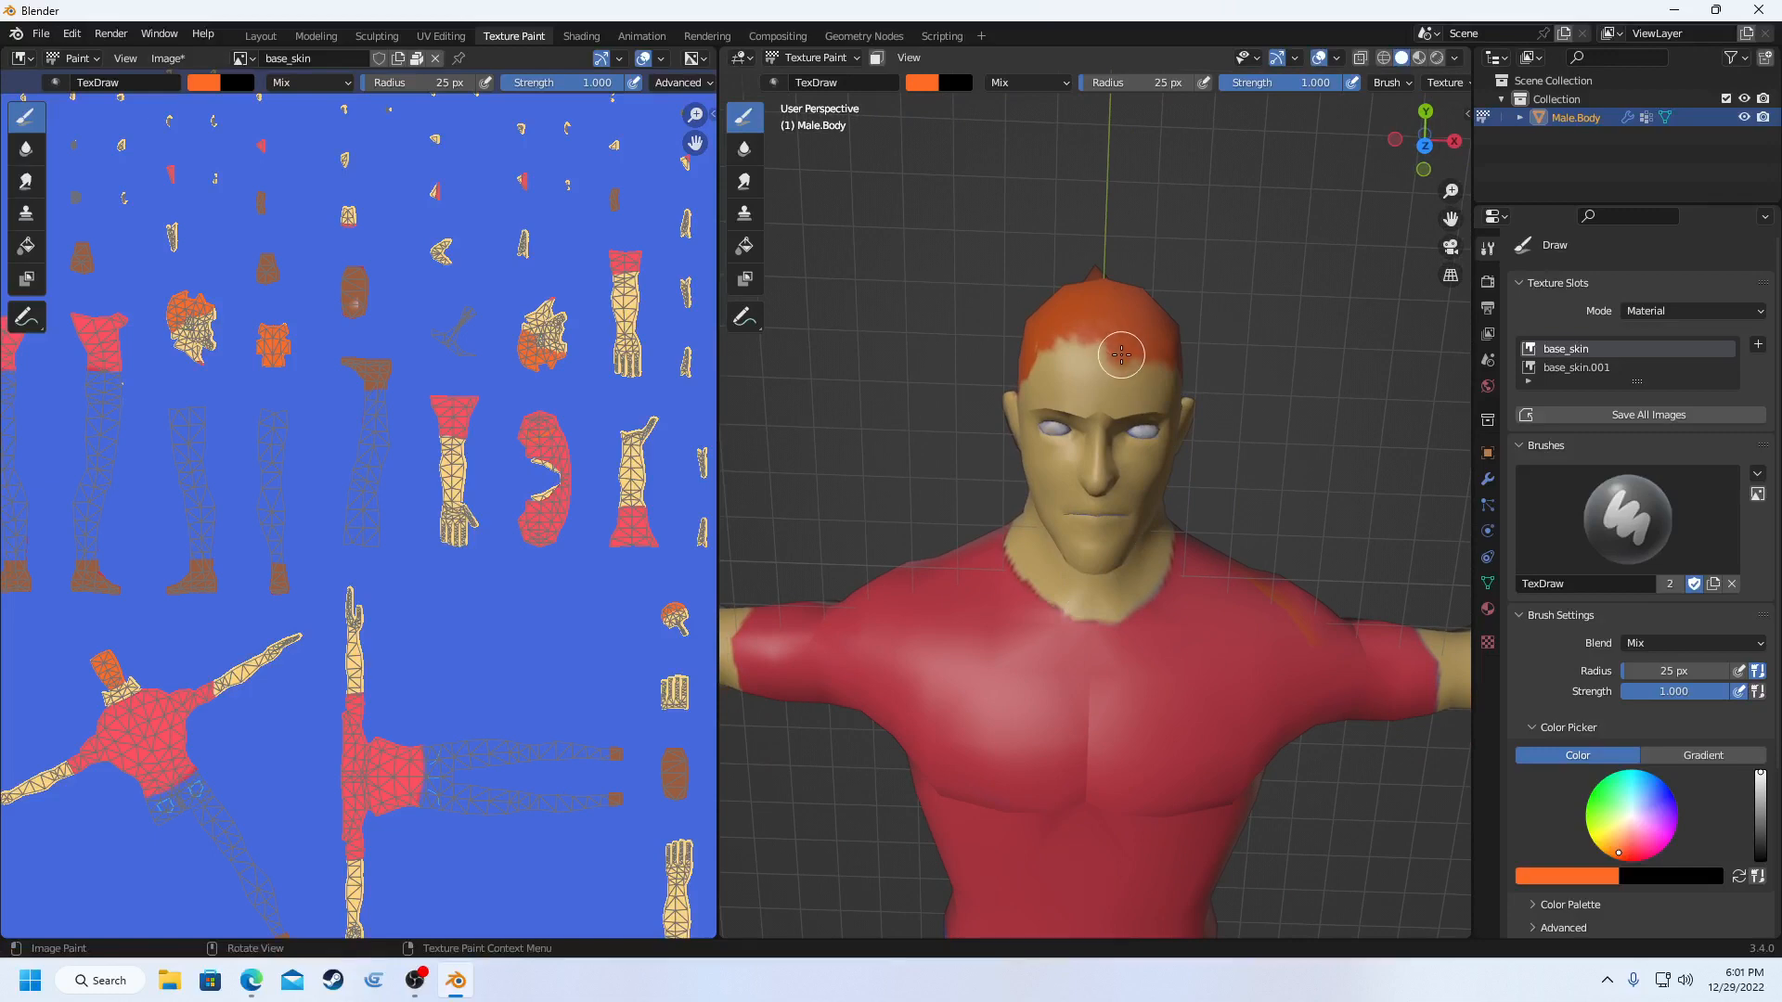
scroll(1122, 373, "up", 4)
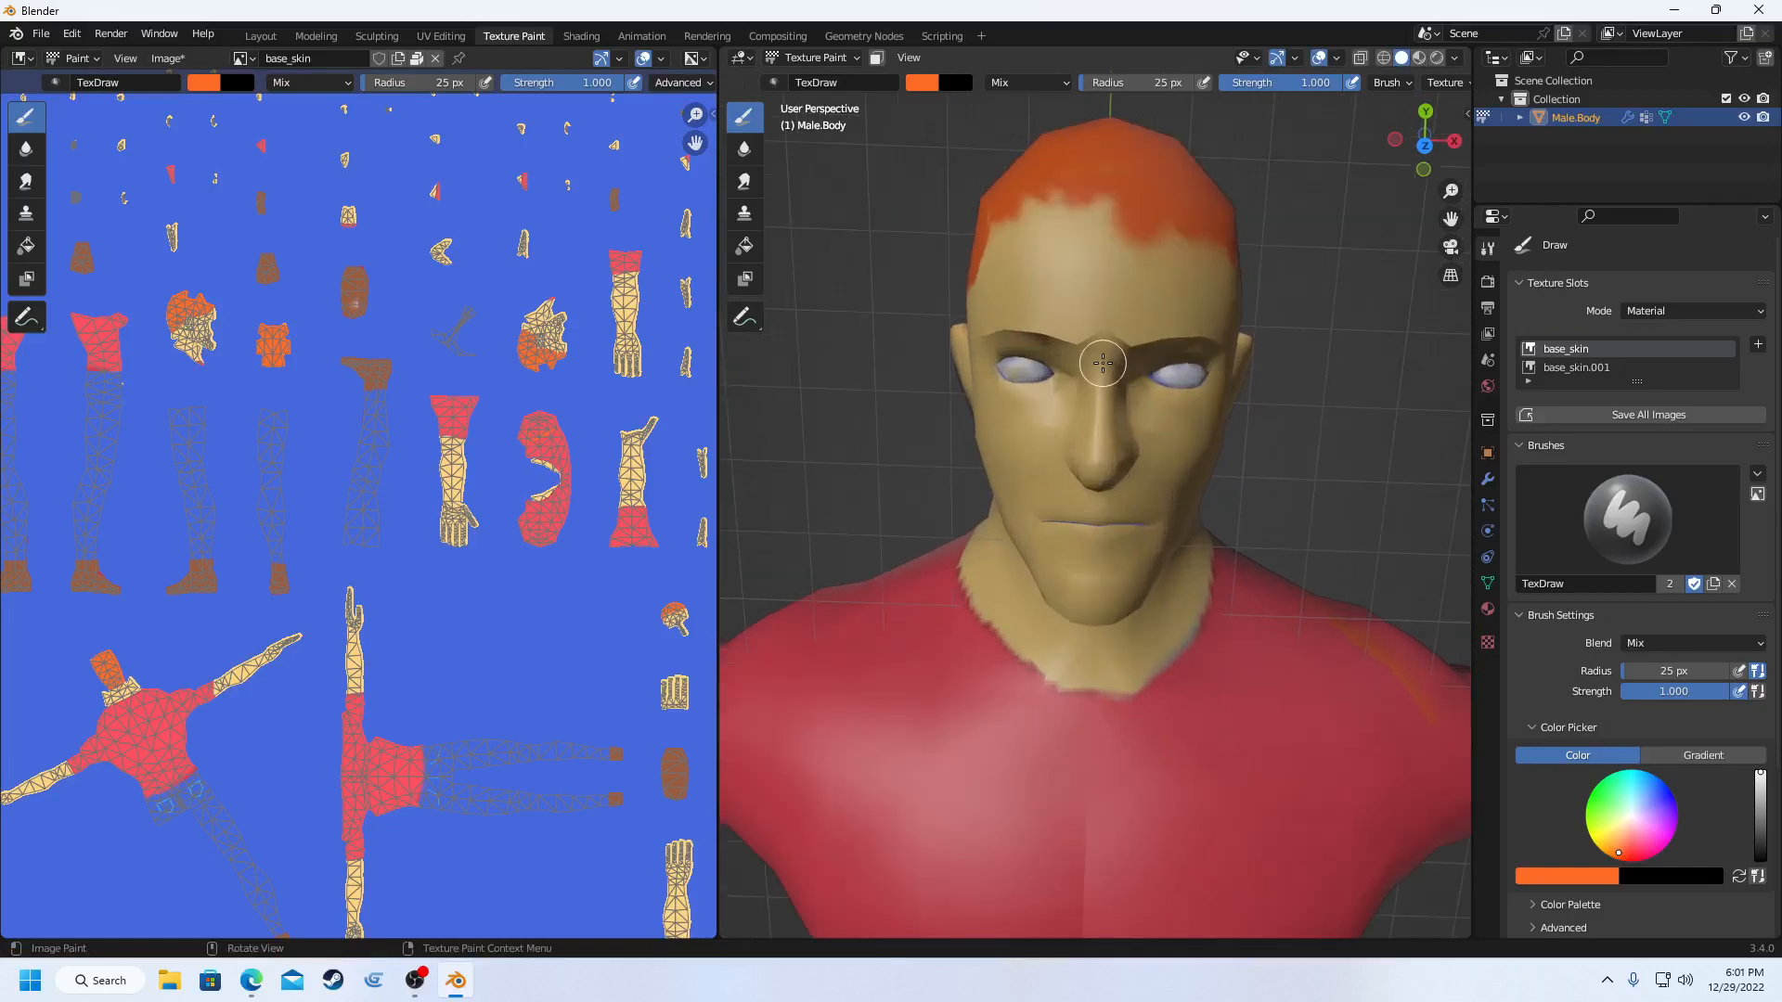
scroll(1152, 289, "down", 4)
left_click(926, 79)
left_click(926, 80)
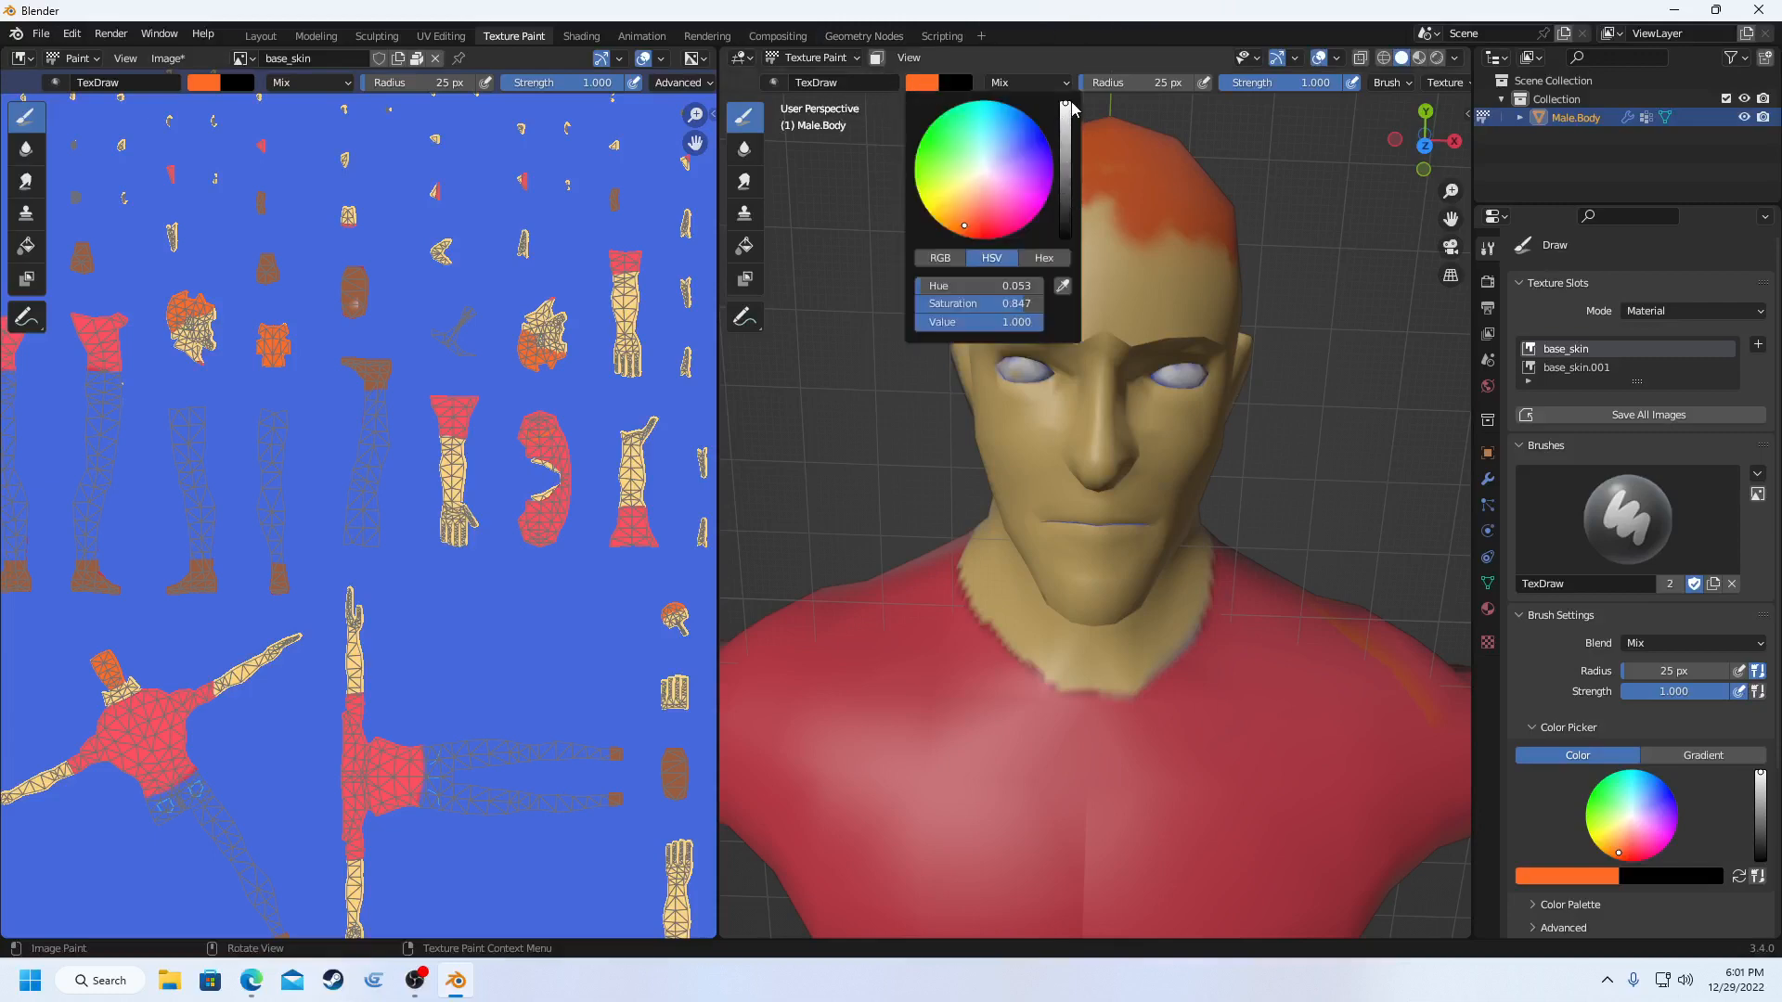
left_click_drag(1069, 109, 1065, 131)
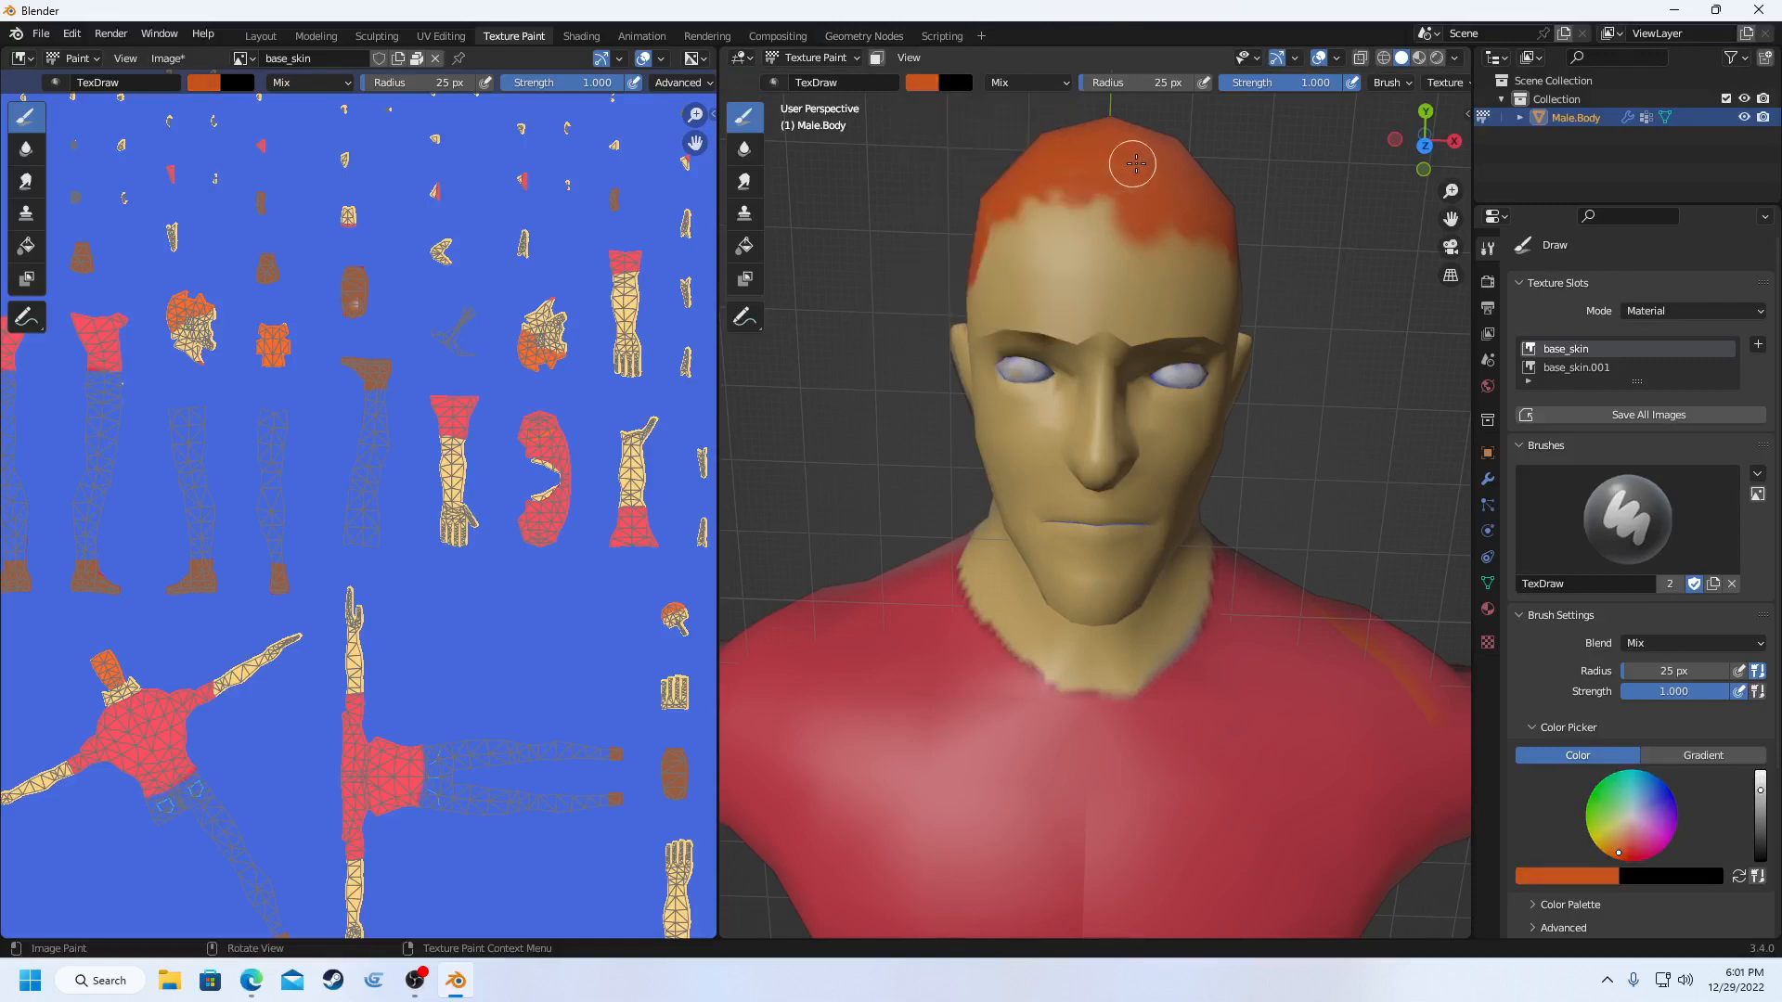
- Set the brush radius to 10 px and paint short strokes in the black secondary colour over the hair above the character's left forehead
left_click(1168, 83)
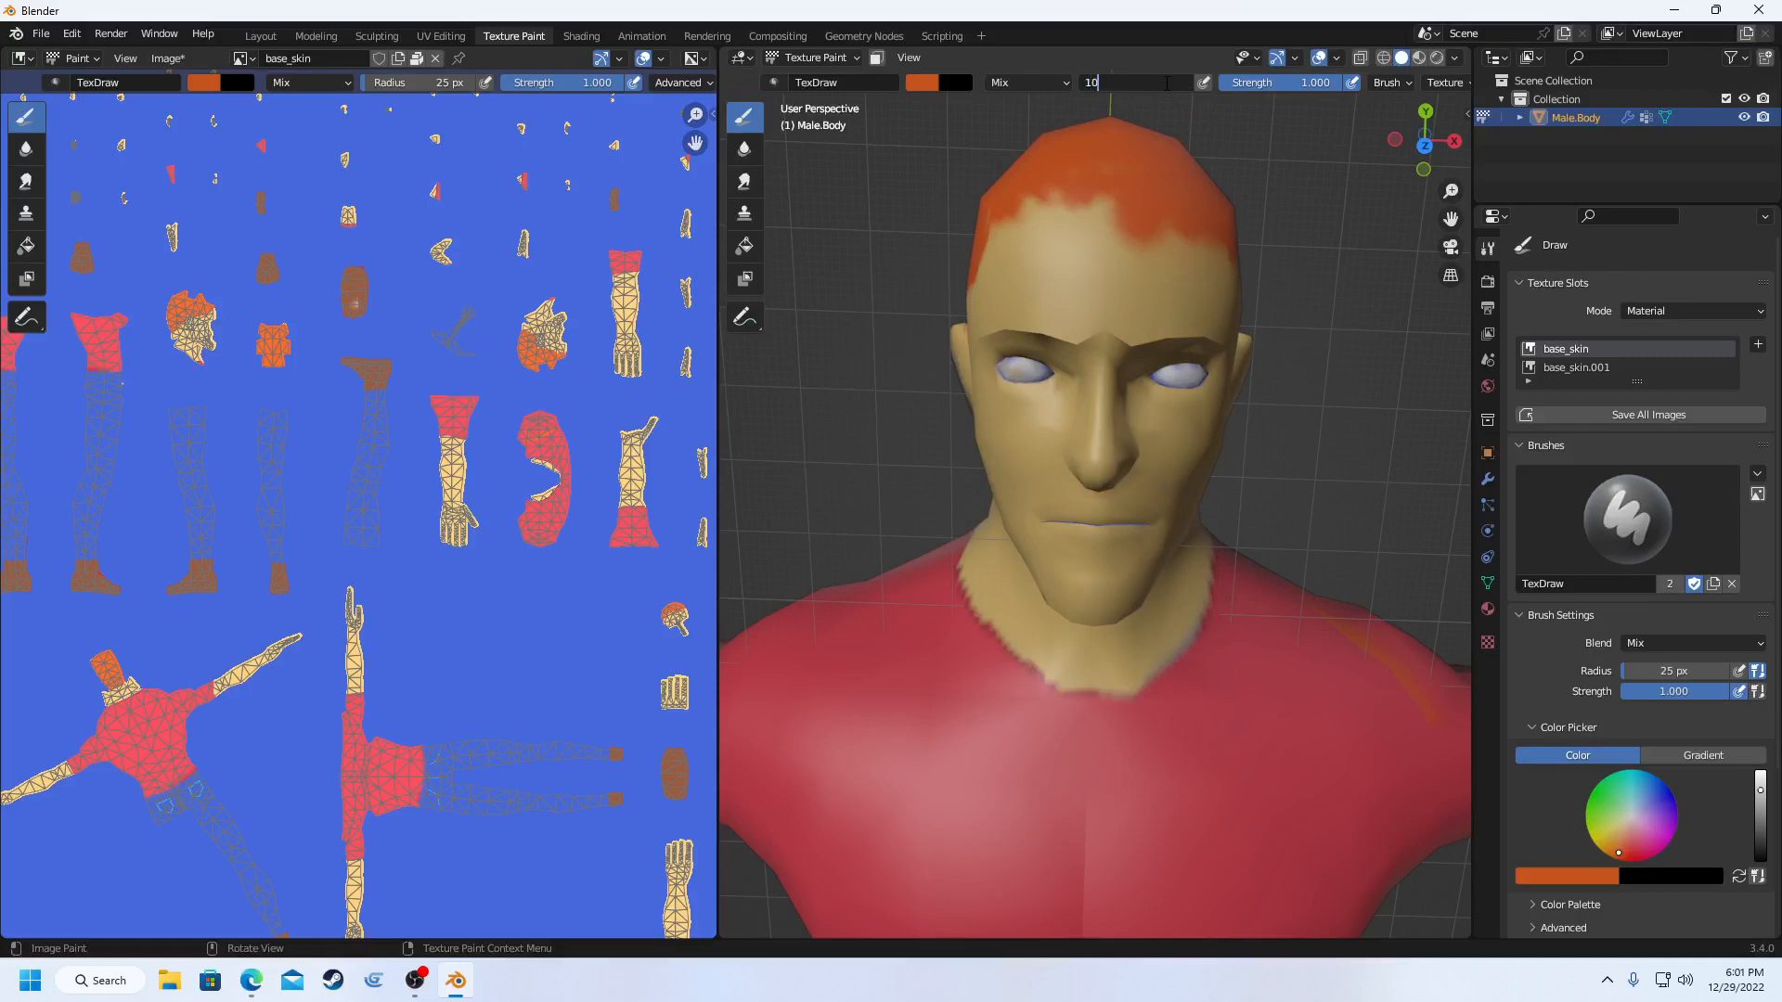
key("Return")
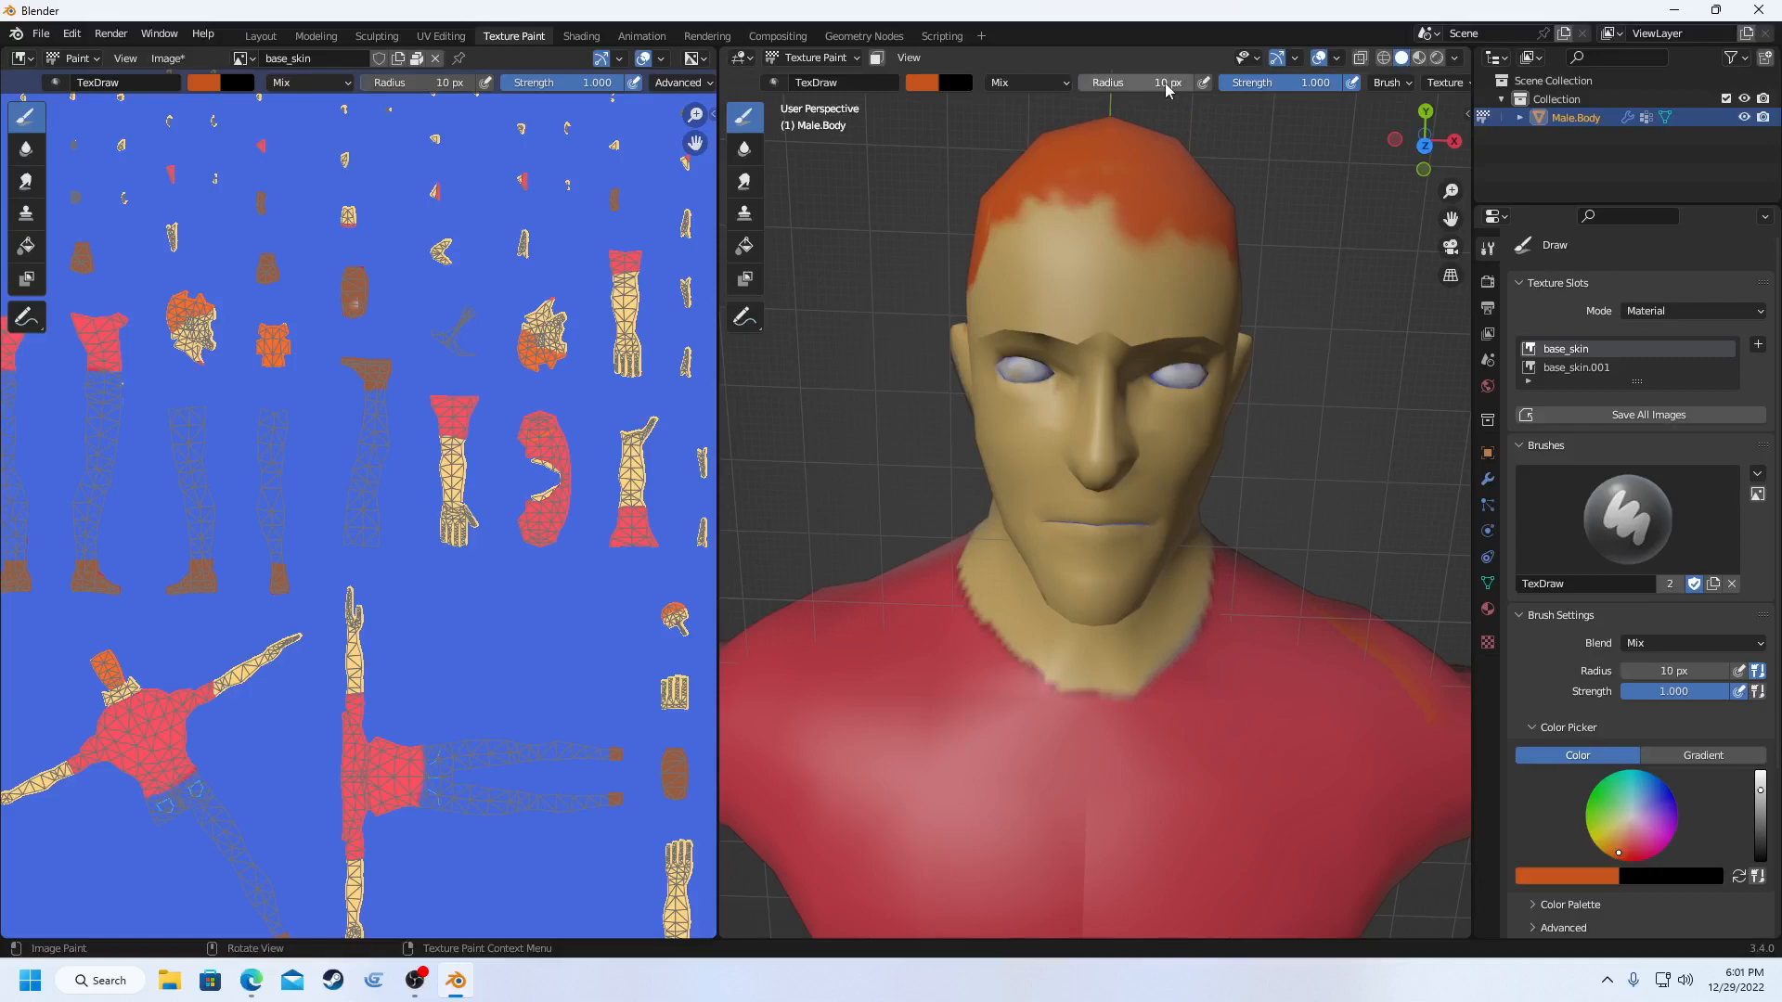
scroll(1165, 300, "up", 1)
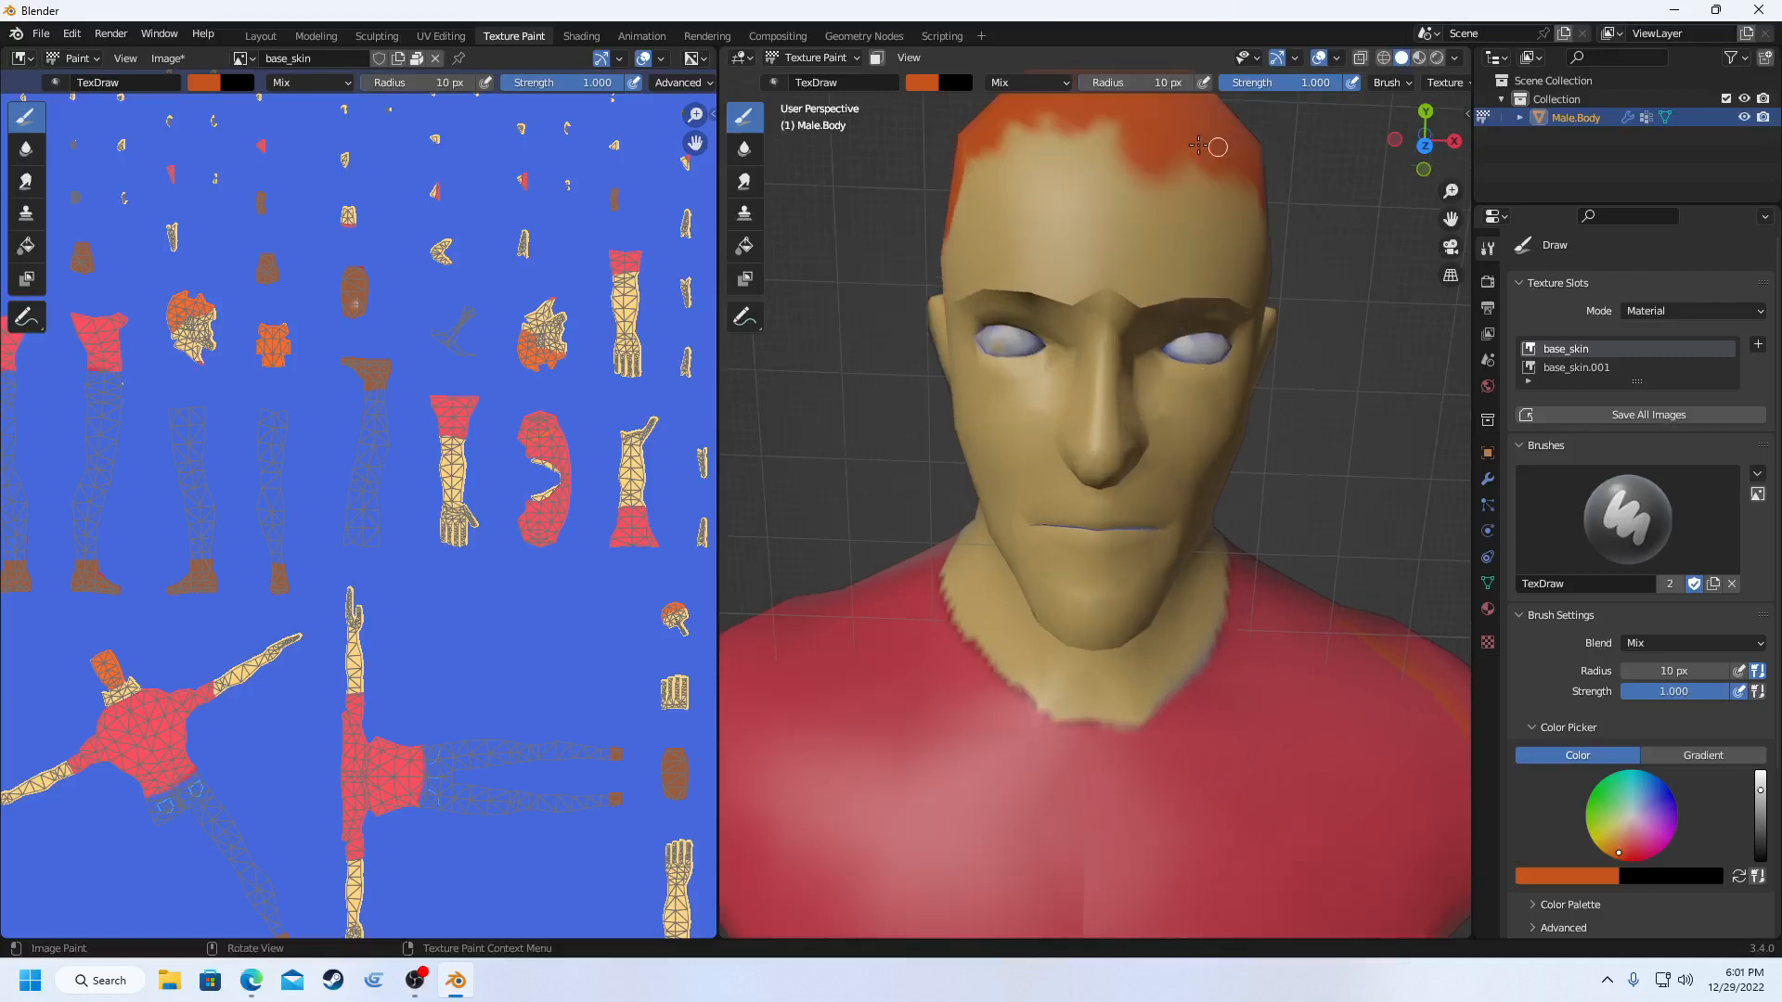
left_click_drag(1450, 219, 1444, 371)
scroll(1140, 290, "up", 2)
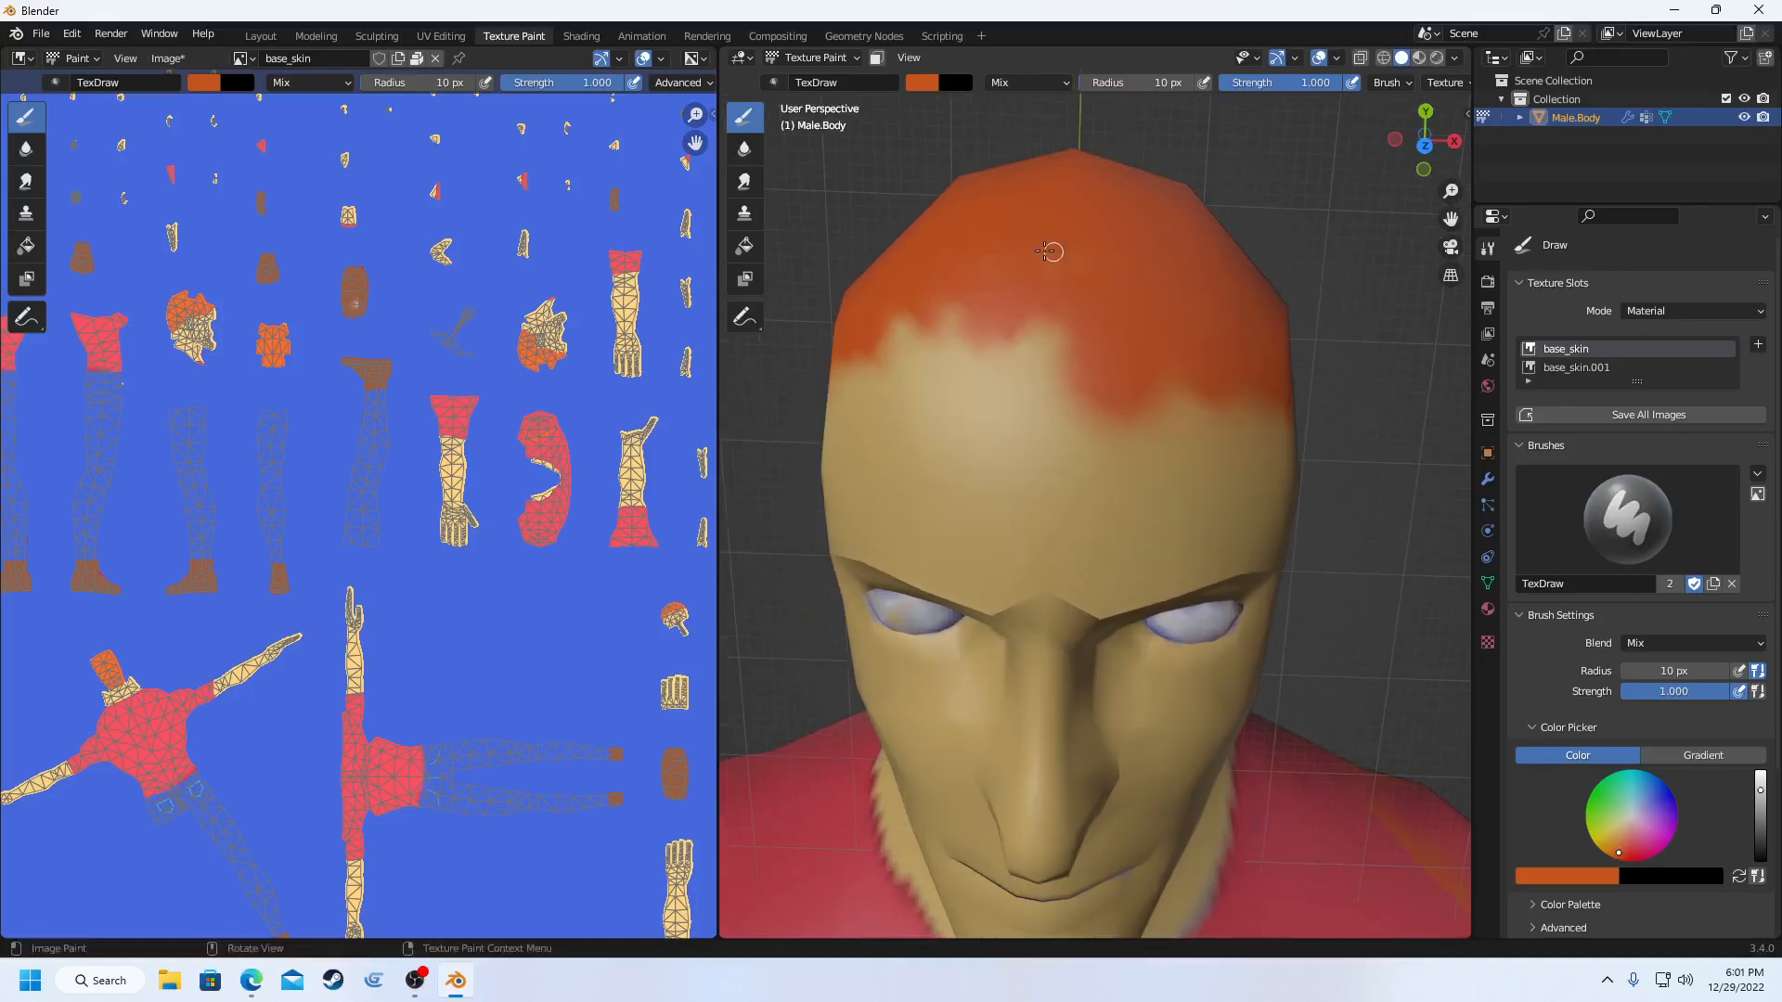
left_click_drag(1081, 264, 1144, 361, "ctrl")
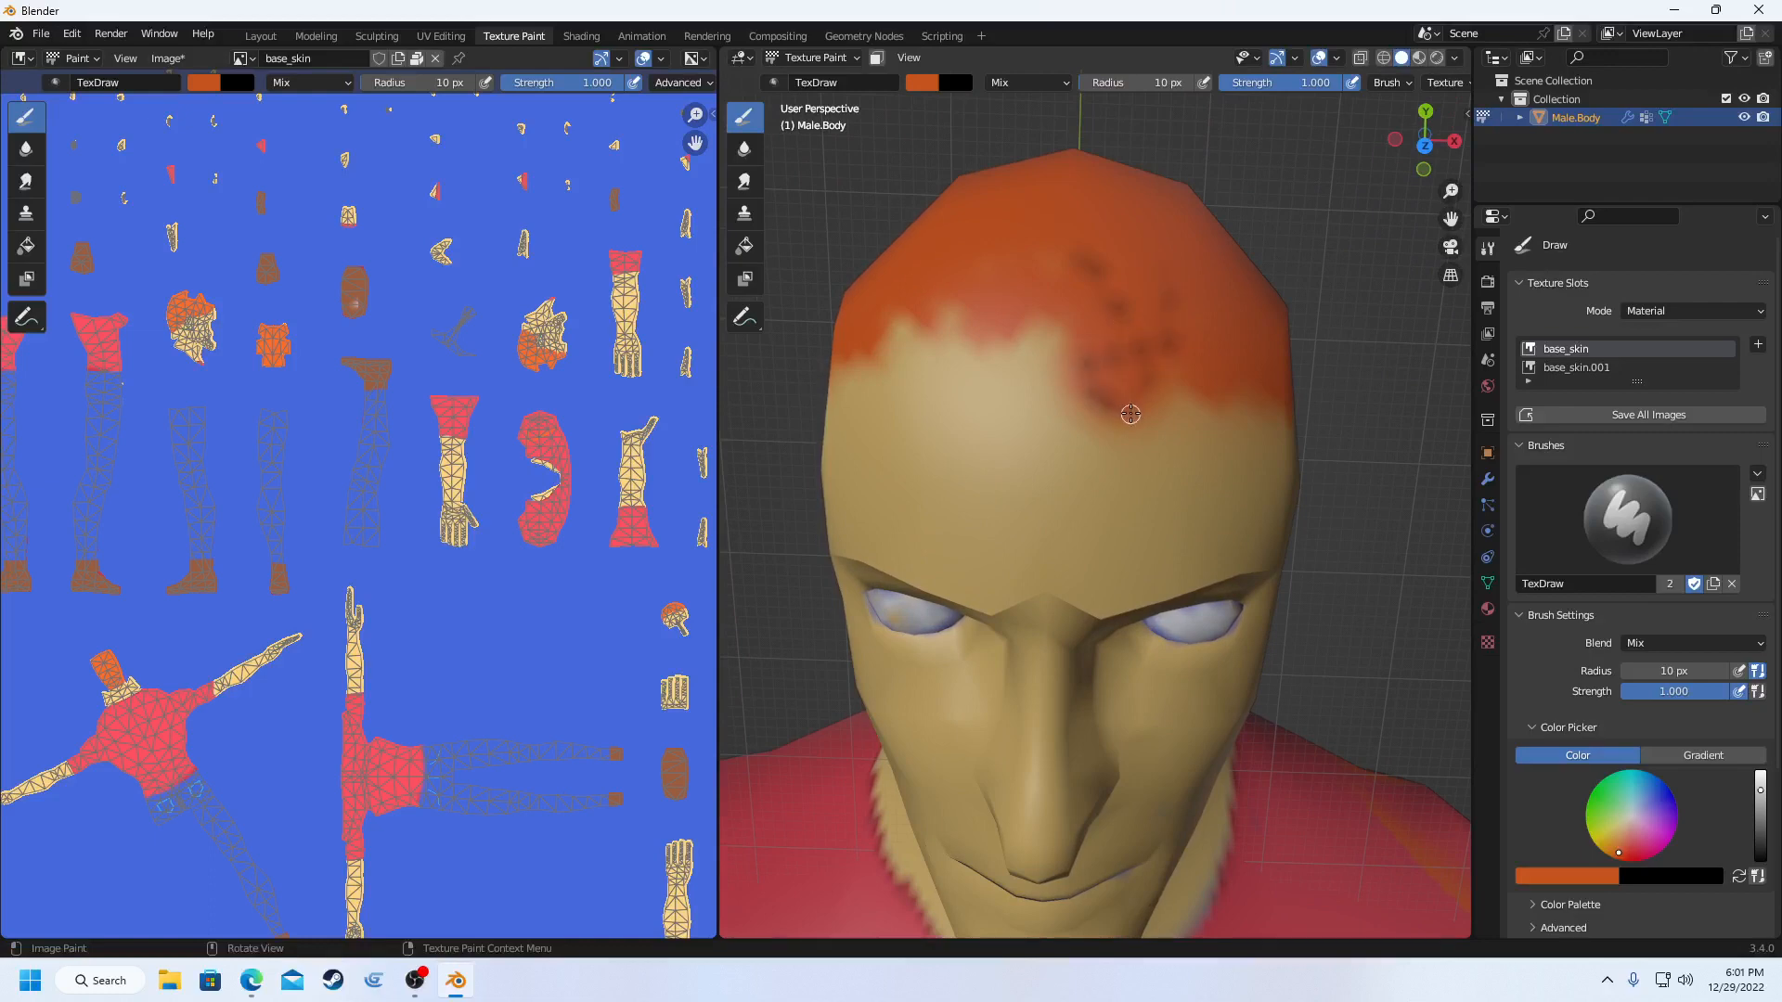
mouse_move(1132, 383)
left_mouse_down("ctrl")
mouse_move(1082, 263)
mouse_move(1141, 337)
mouse_move(1112, 184)
left_mouse_up("ctrl")
left_click_drag(1227, 349, 1163, 226, "ctrl")
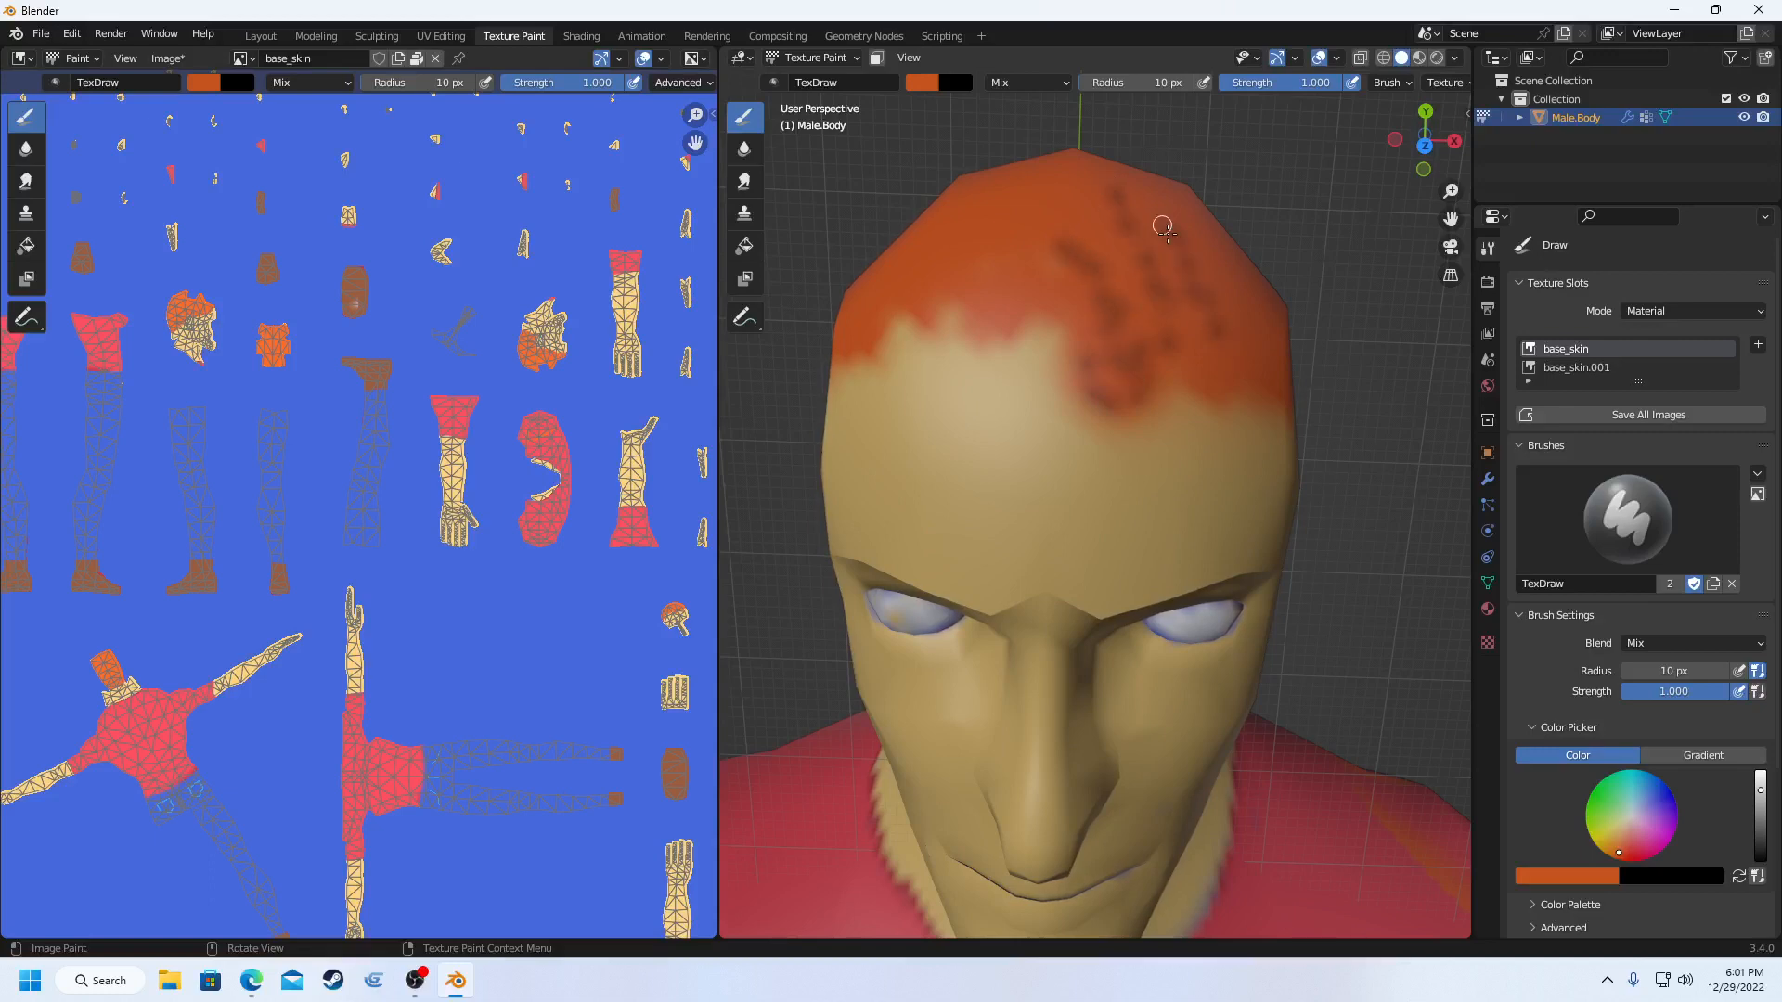
left_click_drag(1219, 381, 1251, 309, "ctrl")
- Continue the short dark strokes across the middle of the front hair and along the hairline above the character's right forehead
left_click_drag(1027, 223, 1041, 240, "ctrl")
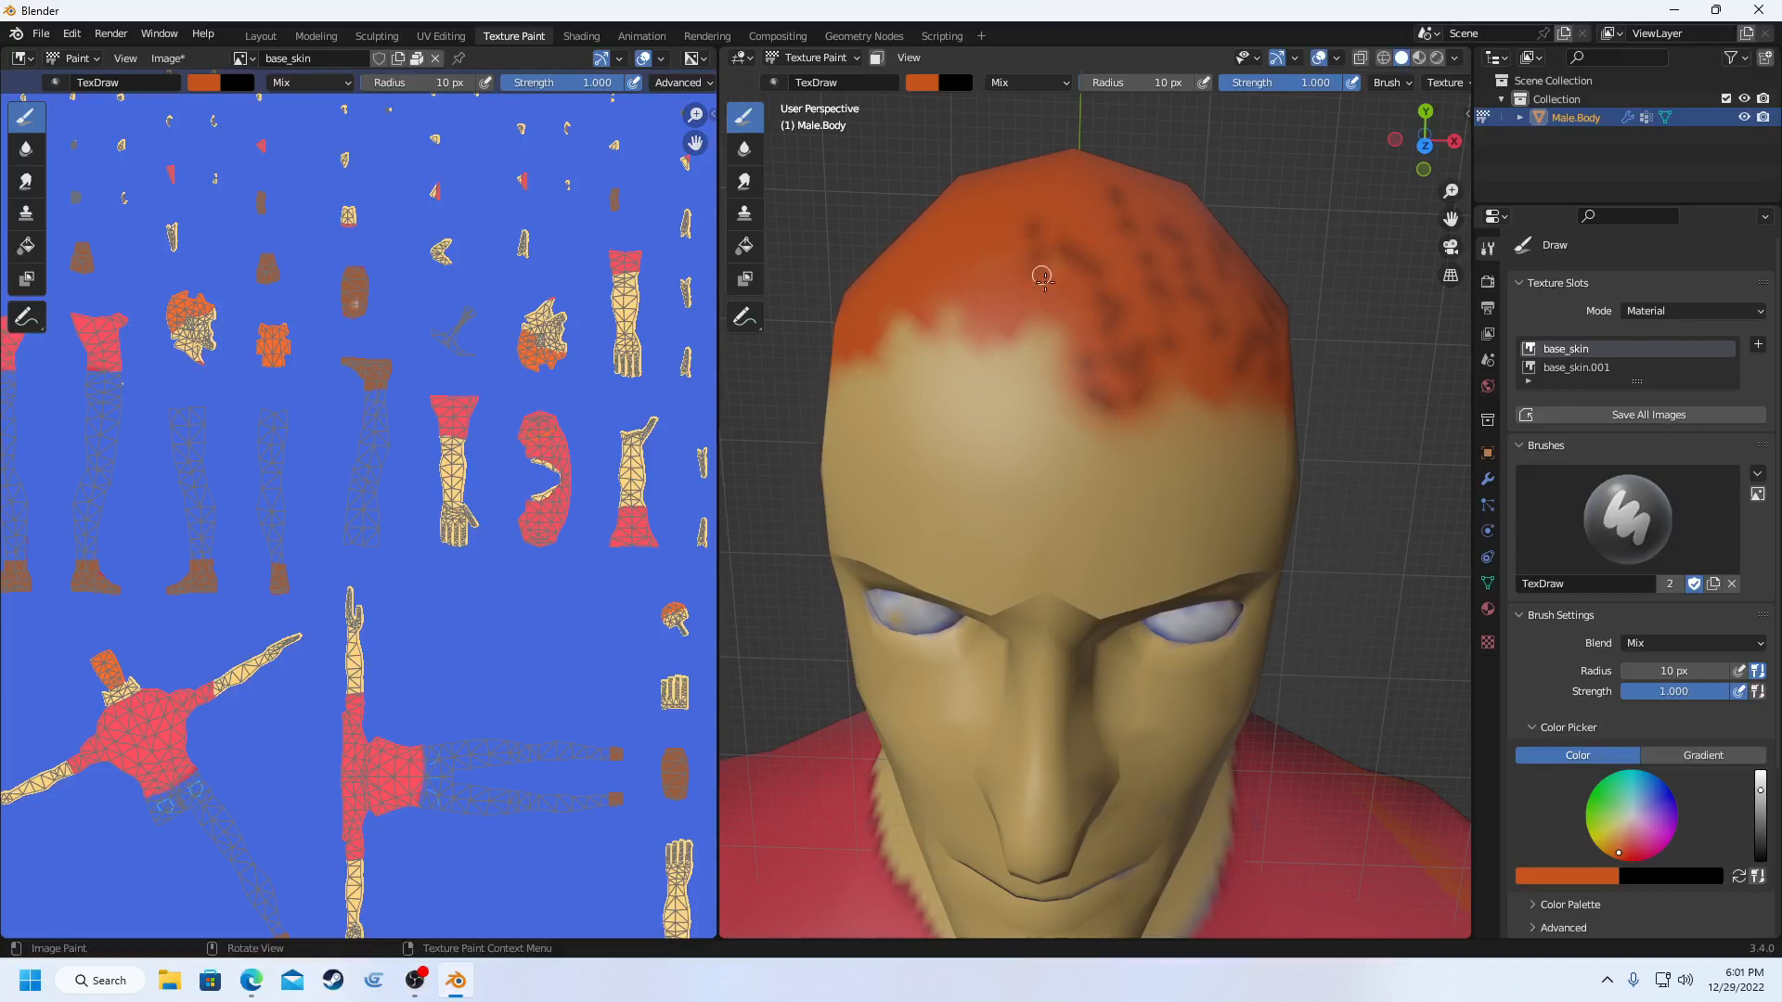
mouse_move(1082, 305)
left_mouse_down("ctrl")
mouse_move(1078, 158)
mouse_move(1058, 155)
left_mouse_up("ctrl")
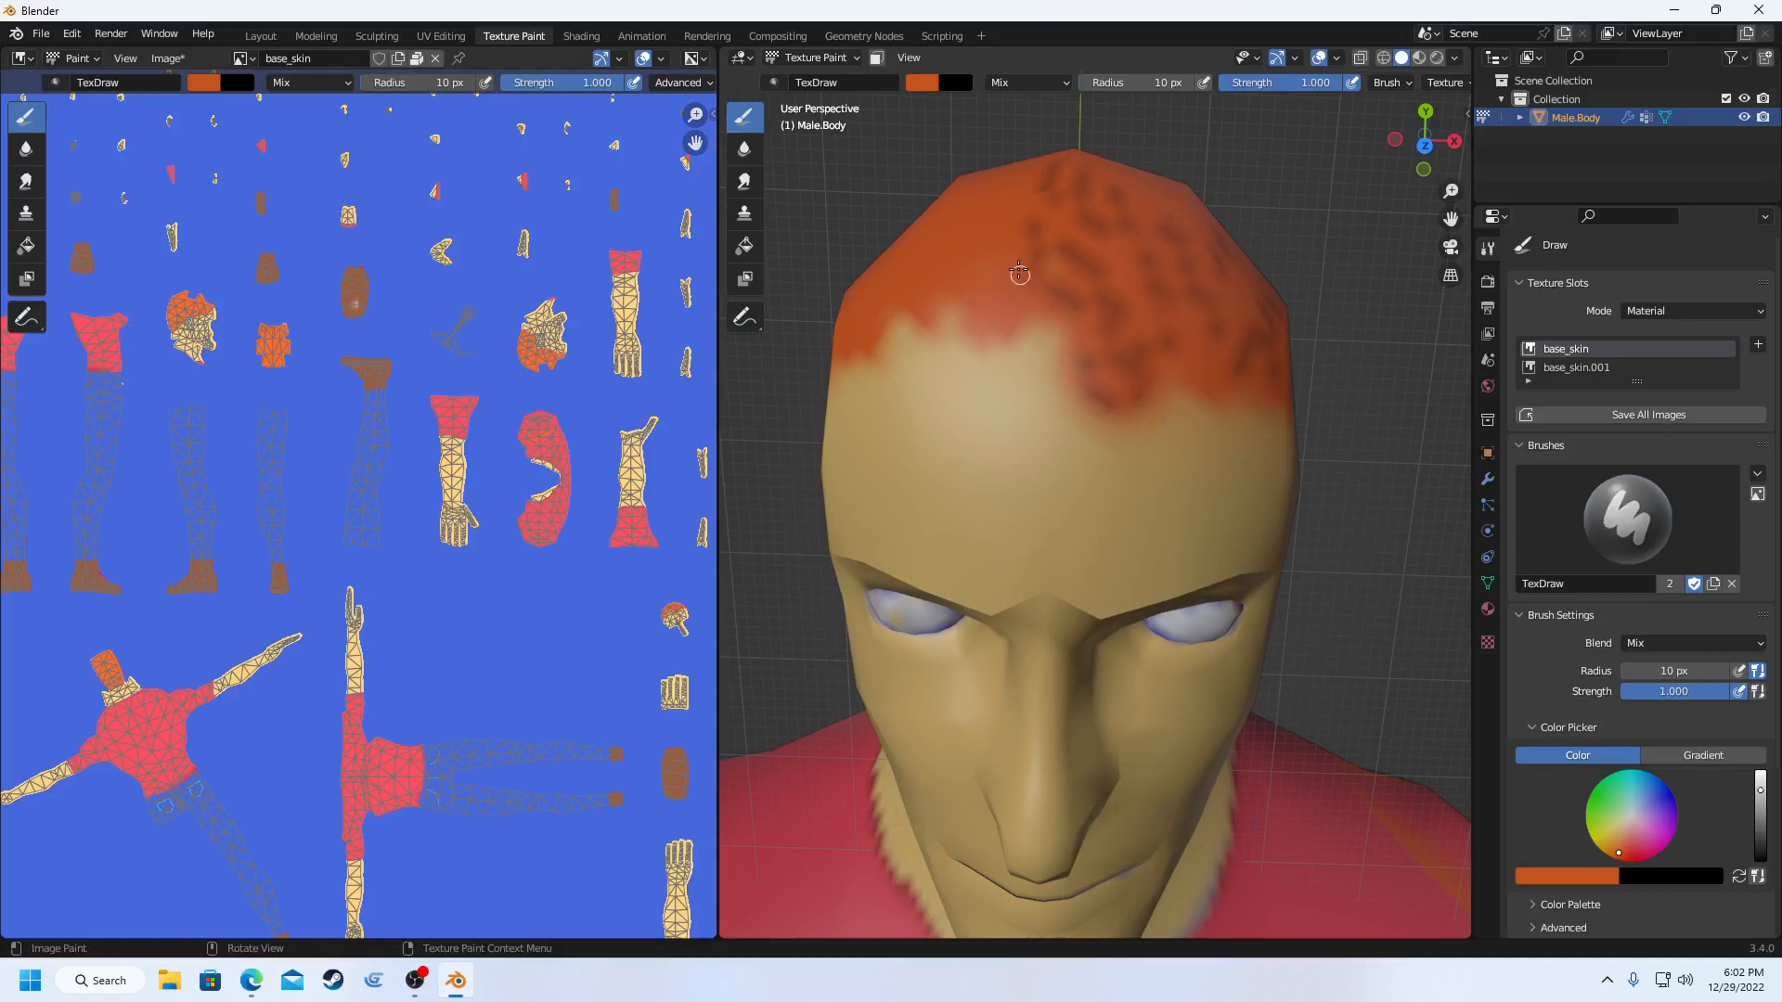
left_click_drag(1019, 274, 1008, 190, "ctrl")
mouse_move(996, 275)
left_mouse_down("ctrl")
mouse_move(975, 320)
mouse_move(955, 242)
left_mouse_up("ctrl")
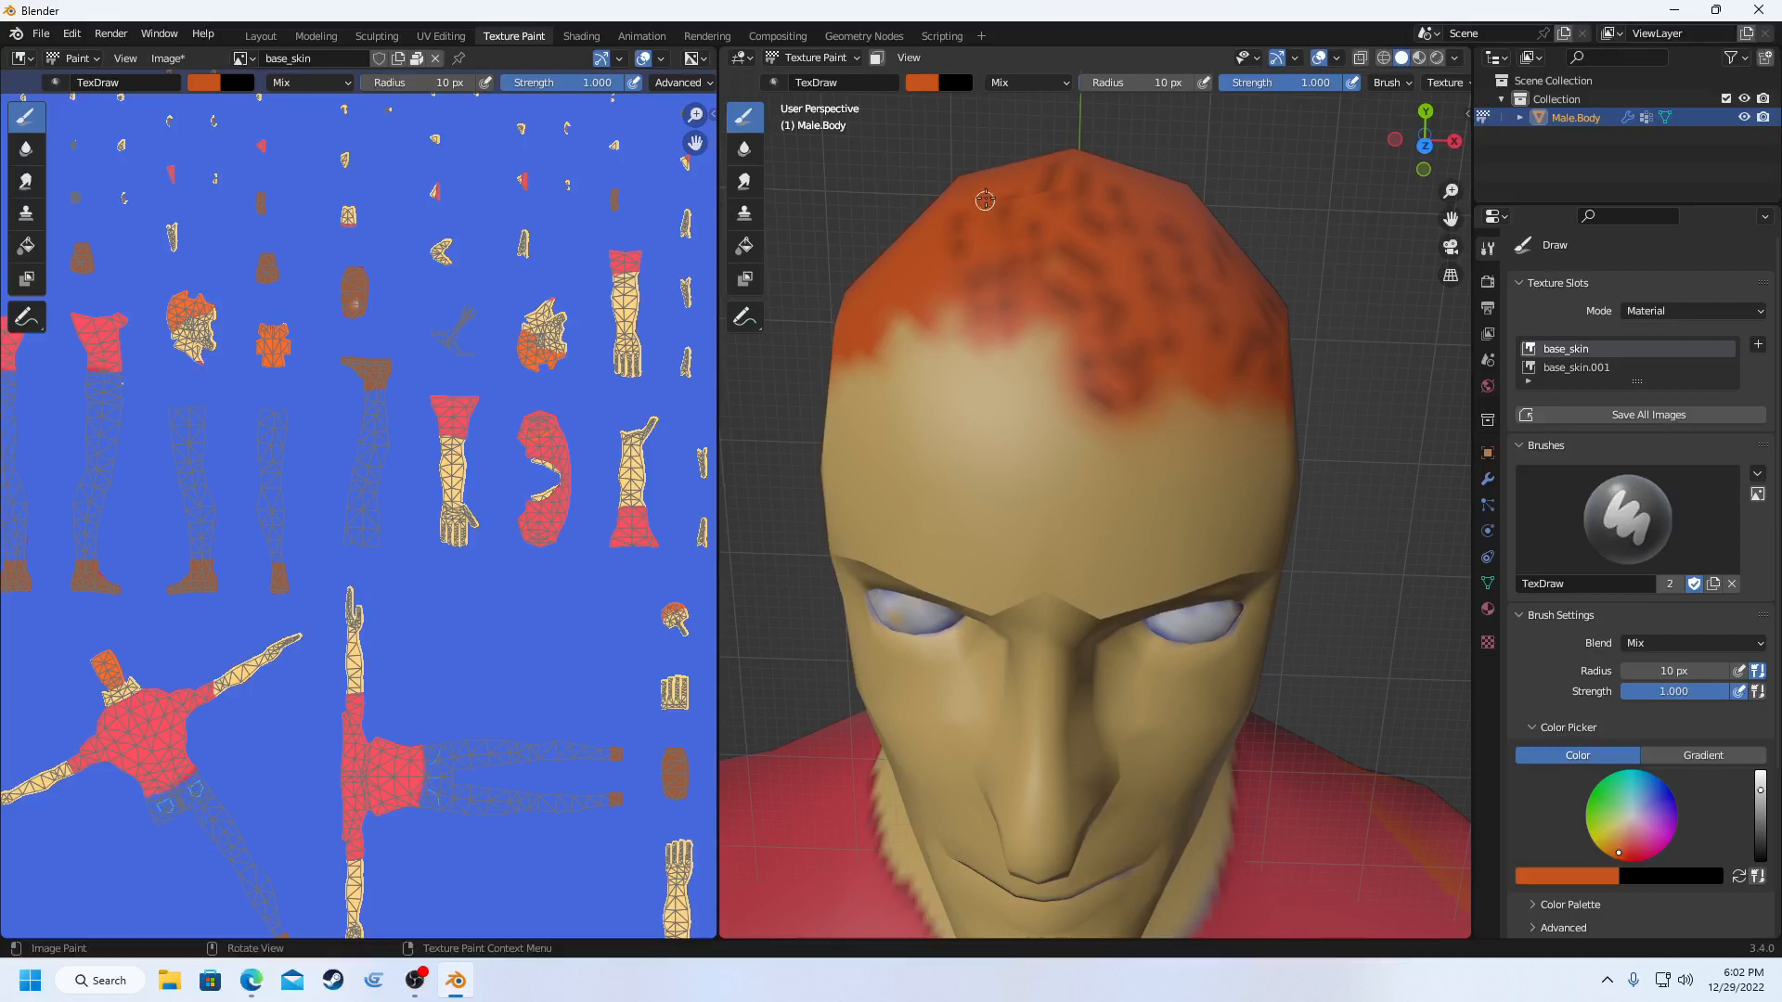
left_click_drag(936, 282, 959, 192, "ctrl")
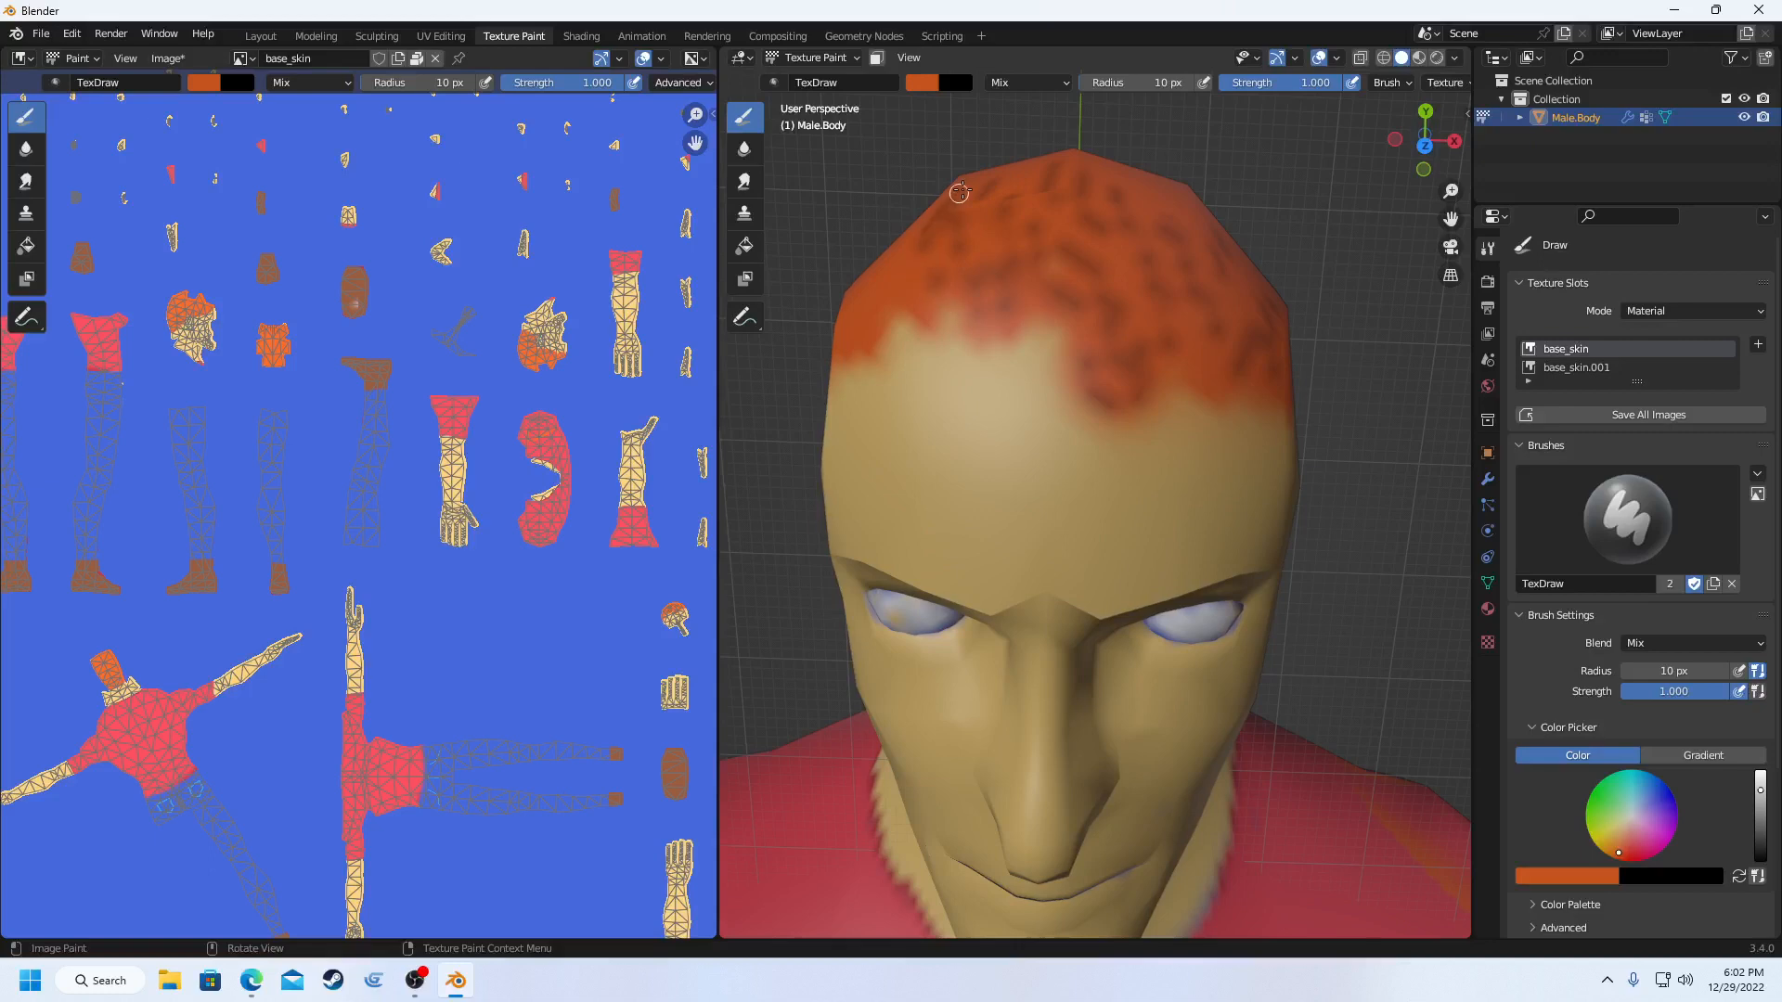
left_click_drag(912, 310, 890, 284, "ctrl")
scroll(861, 266, "down", 4)
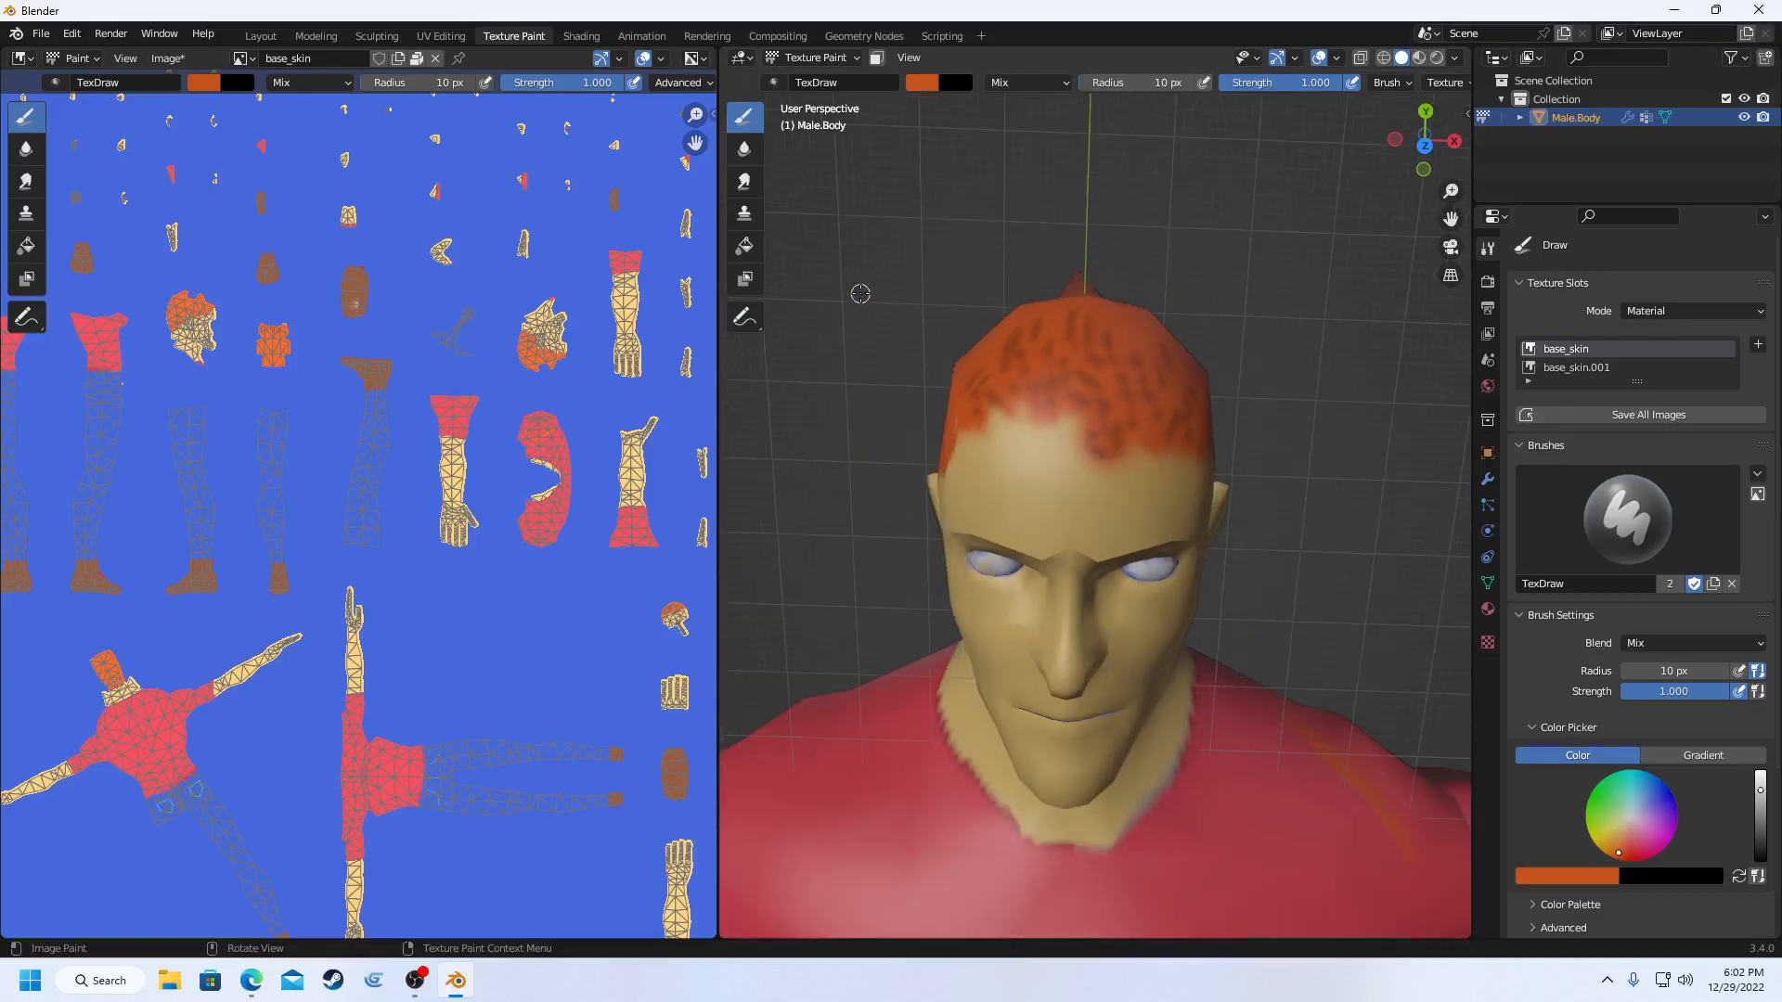
mouse_move(972, 350)
middle_mouse_down()
mouse_move(1039, 393)
mouse_move(993, 398)
middle_mouse_up()
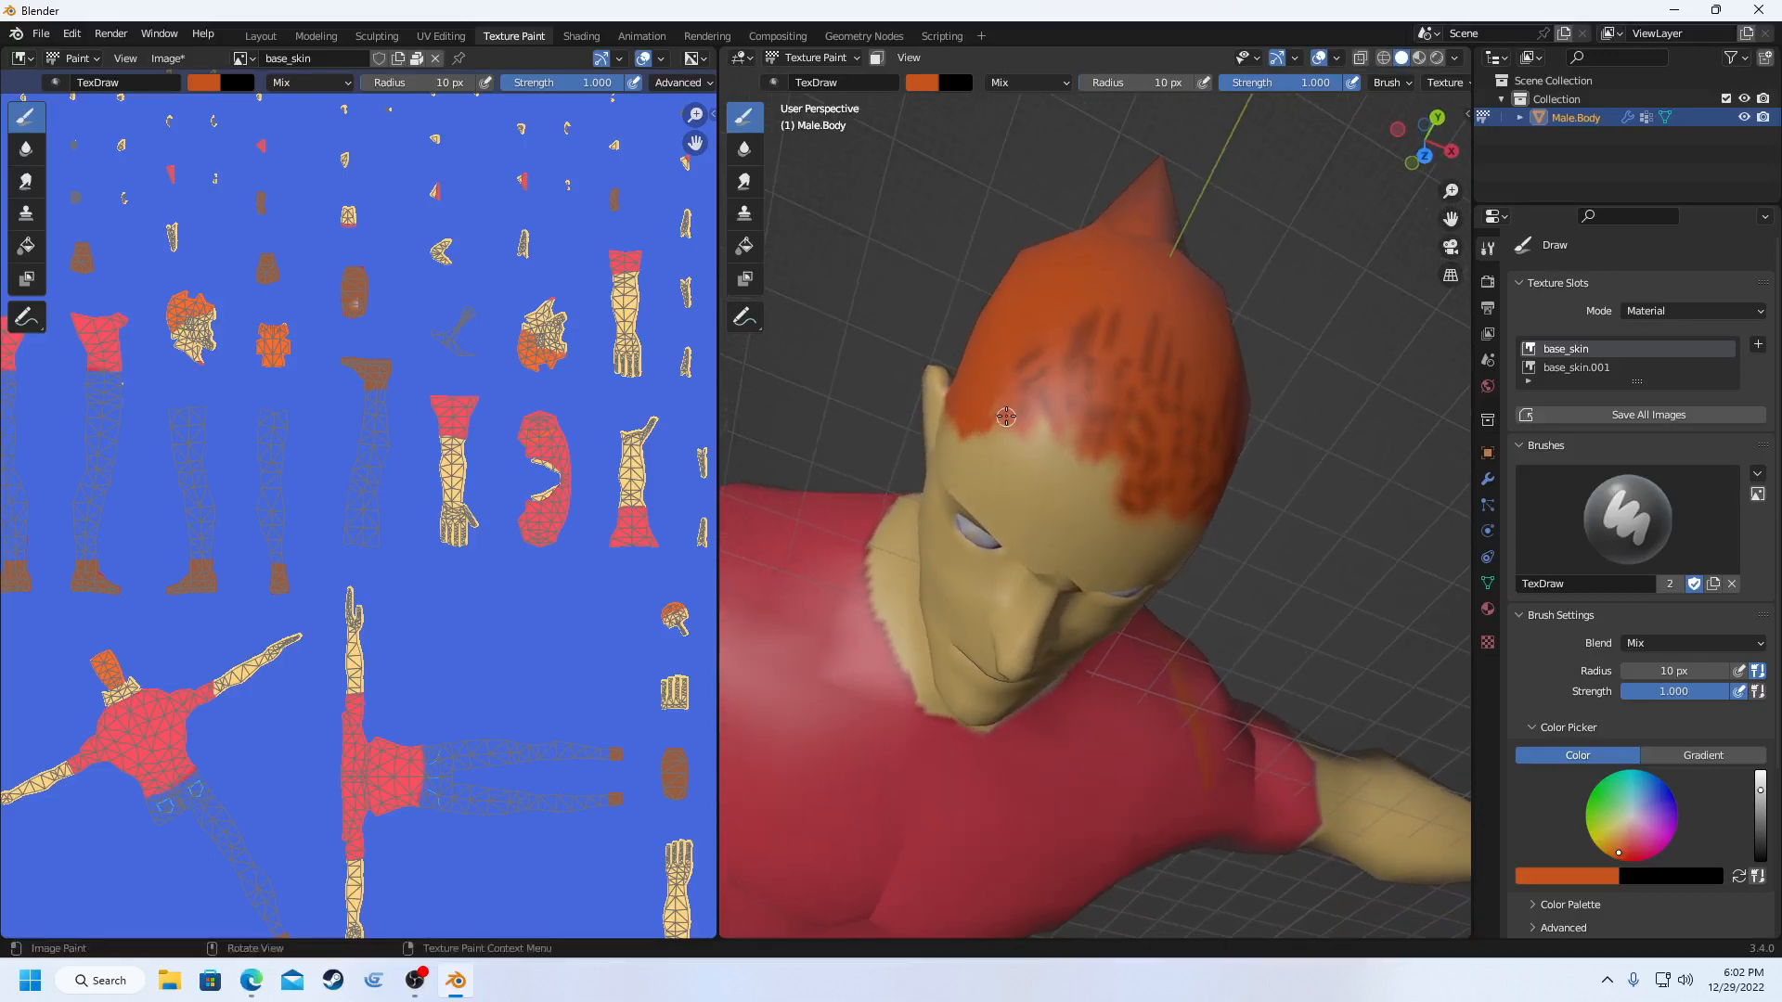
mouse_move(989, 404)
left_mouse_down()
mouse_move(985, 334)
mouse_move(1016, 292)
left_mouse_up()
left_click(72, 33)
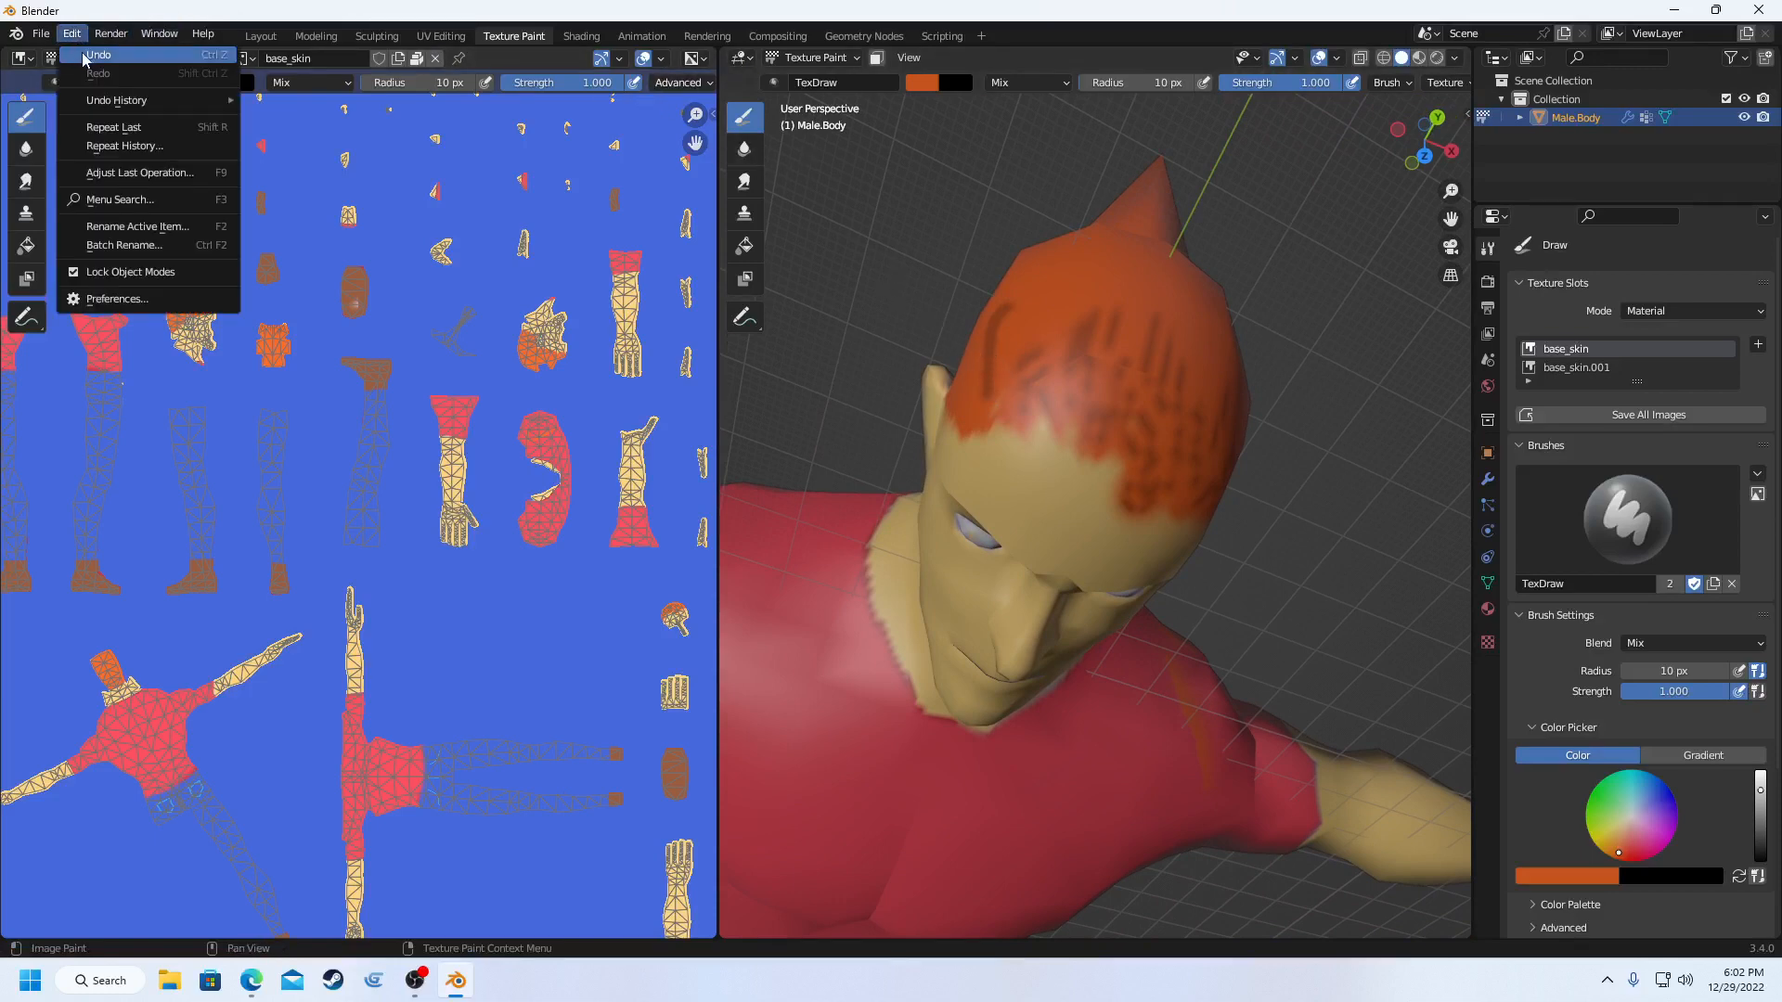
left_click(97, 55)
- Set the brush strength to 0.5 and paint softer dark strokes over the hair along the character's right temple
left_click(1289, 86)
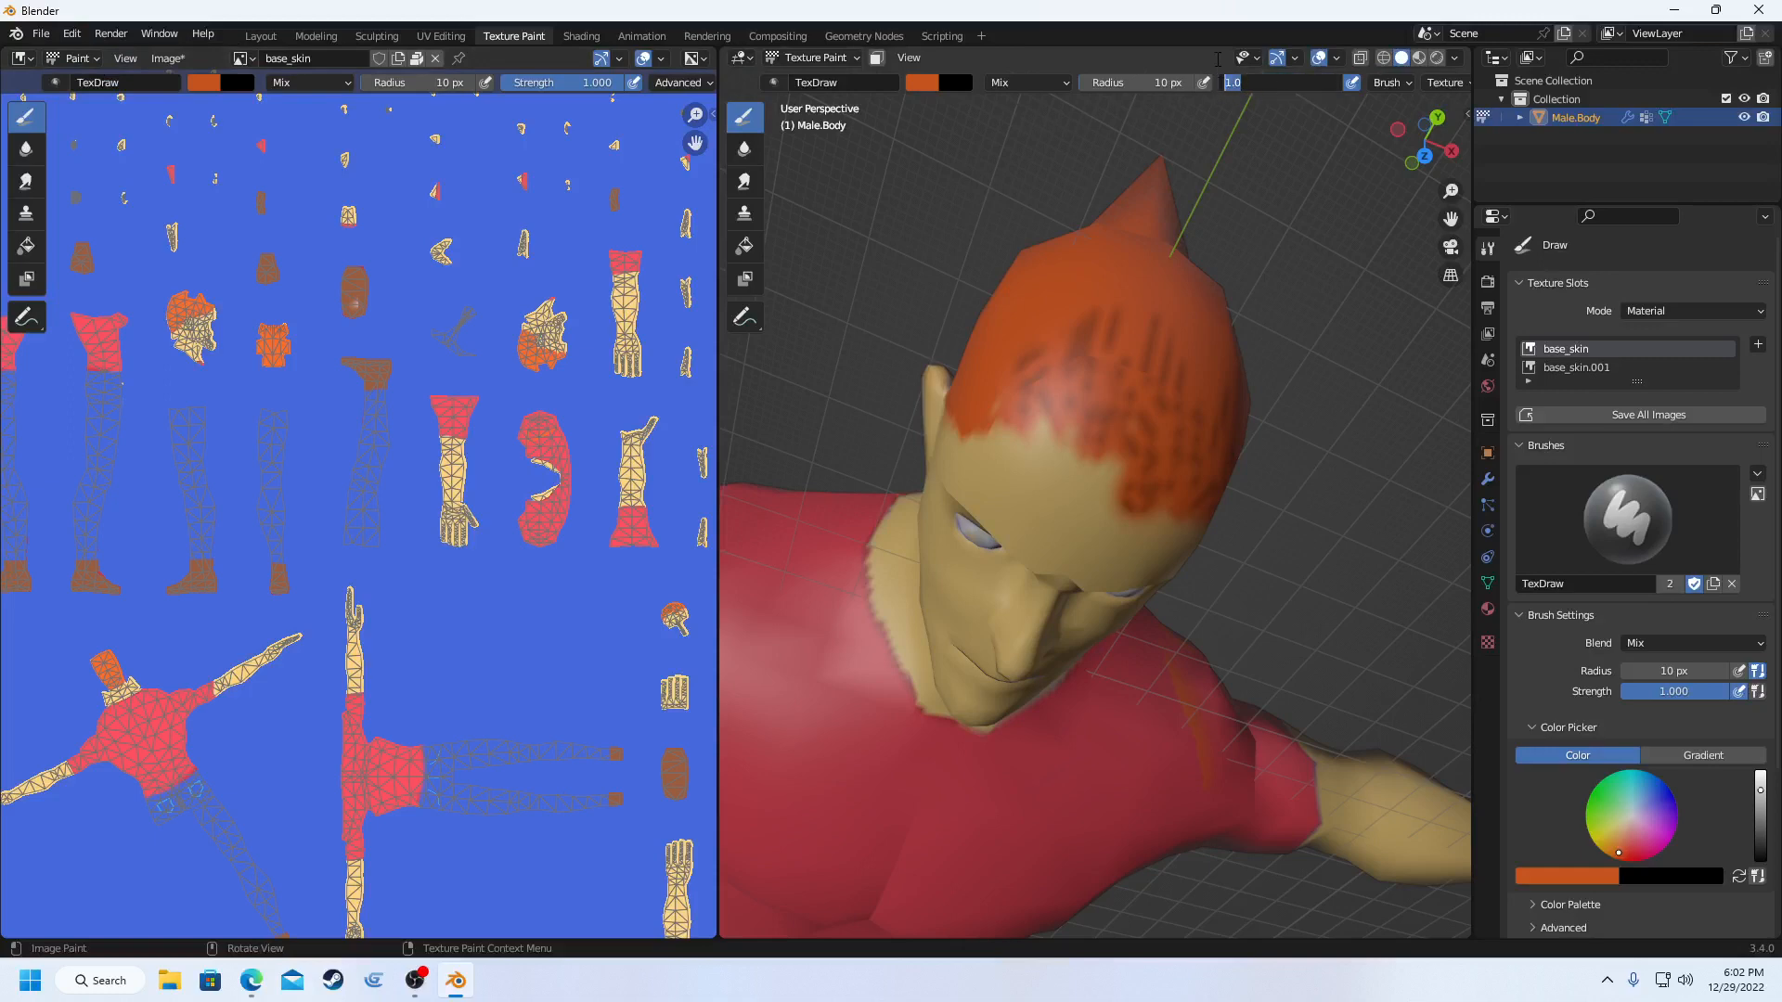
key("Return")
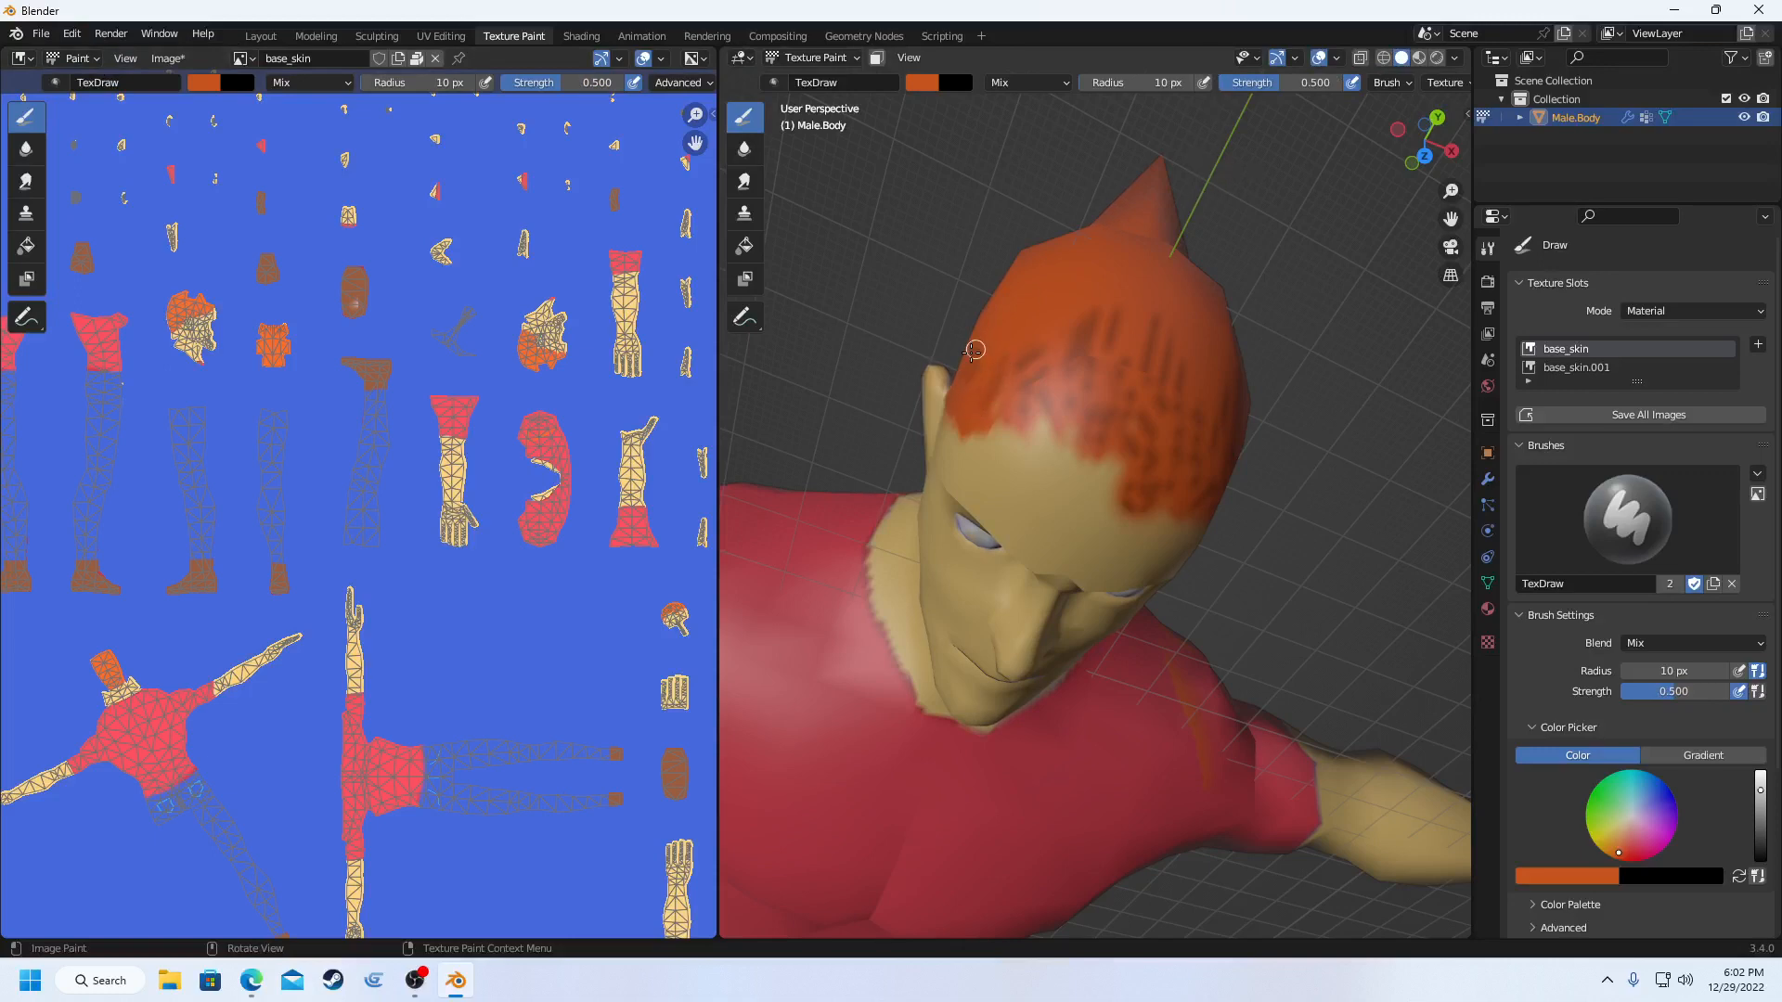
scroll(985, 322, "up", 3)
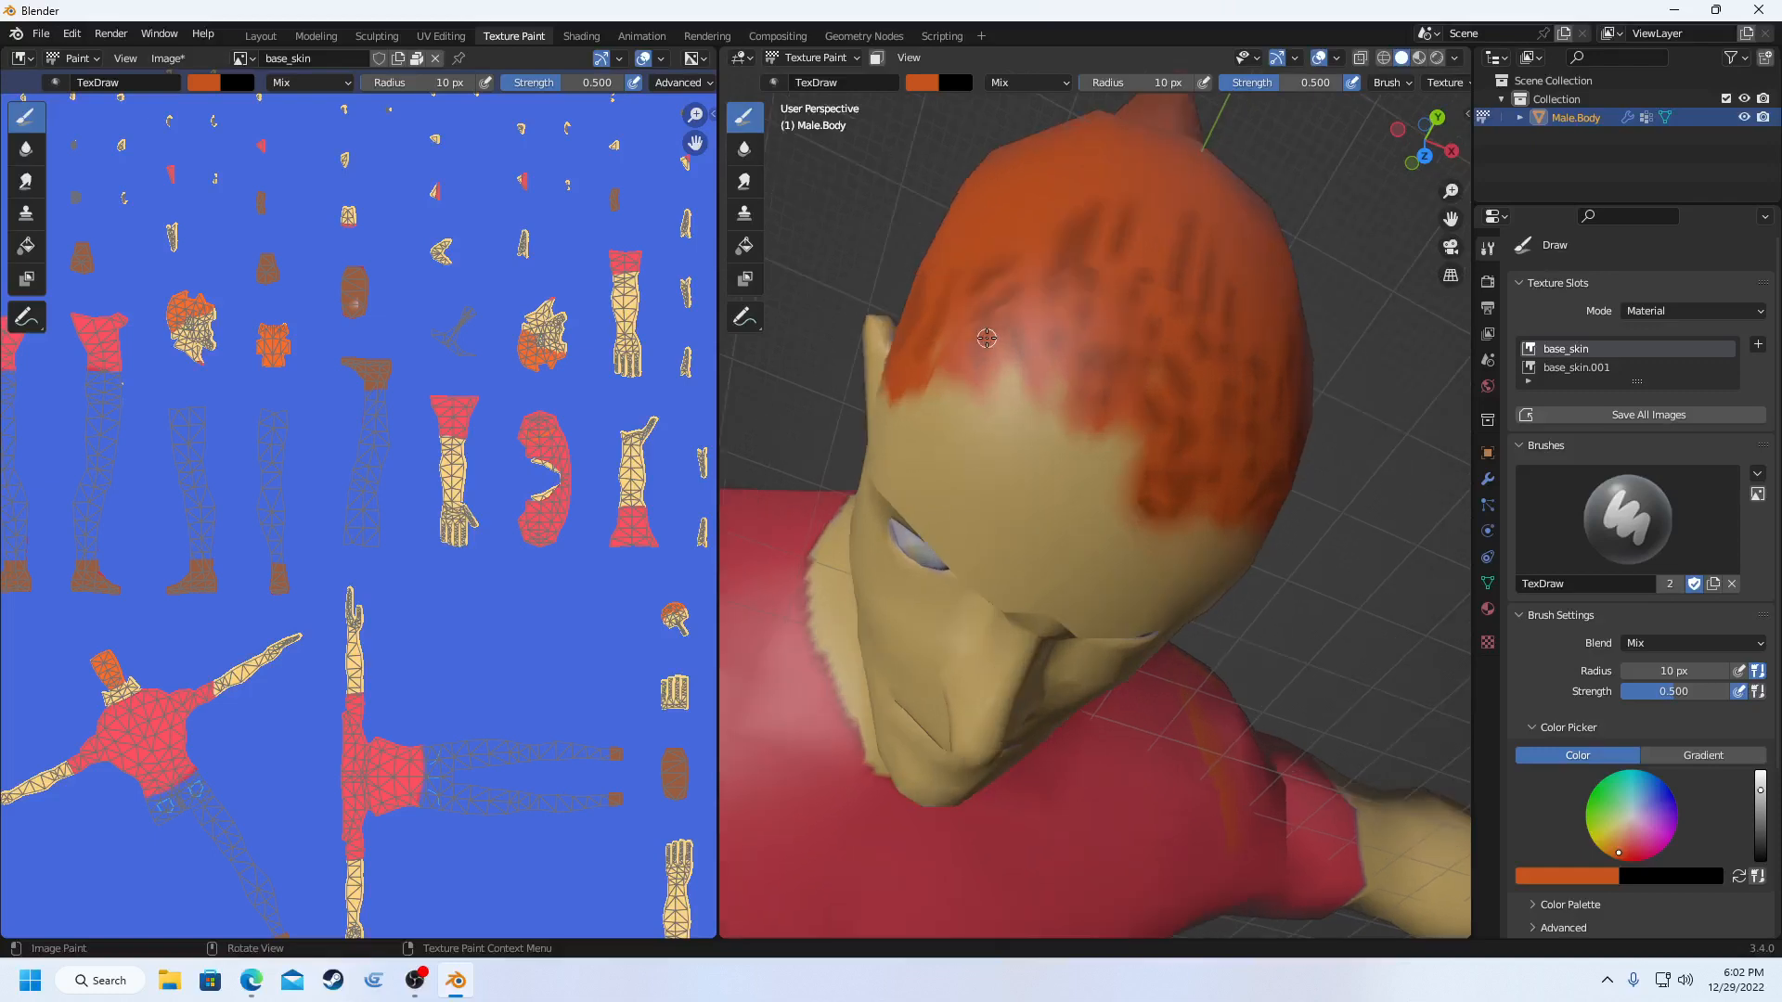
middle_click_drag(952, 345, 1035, 432)
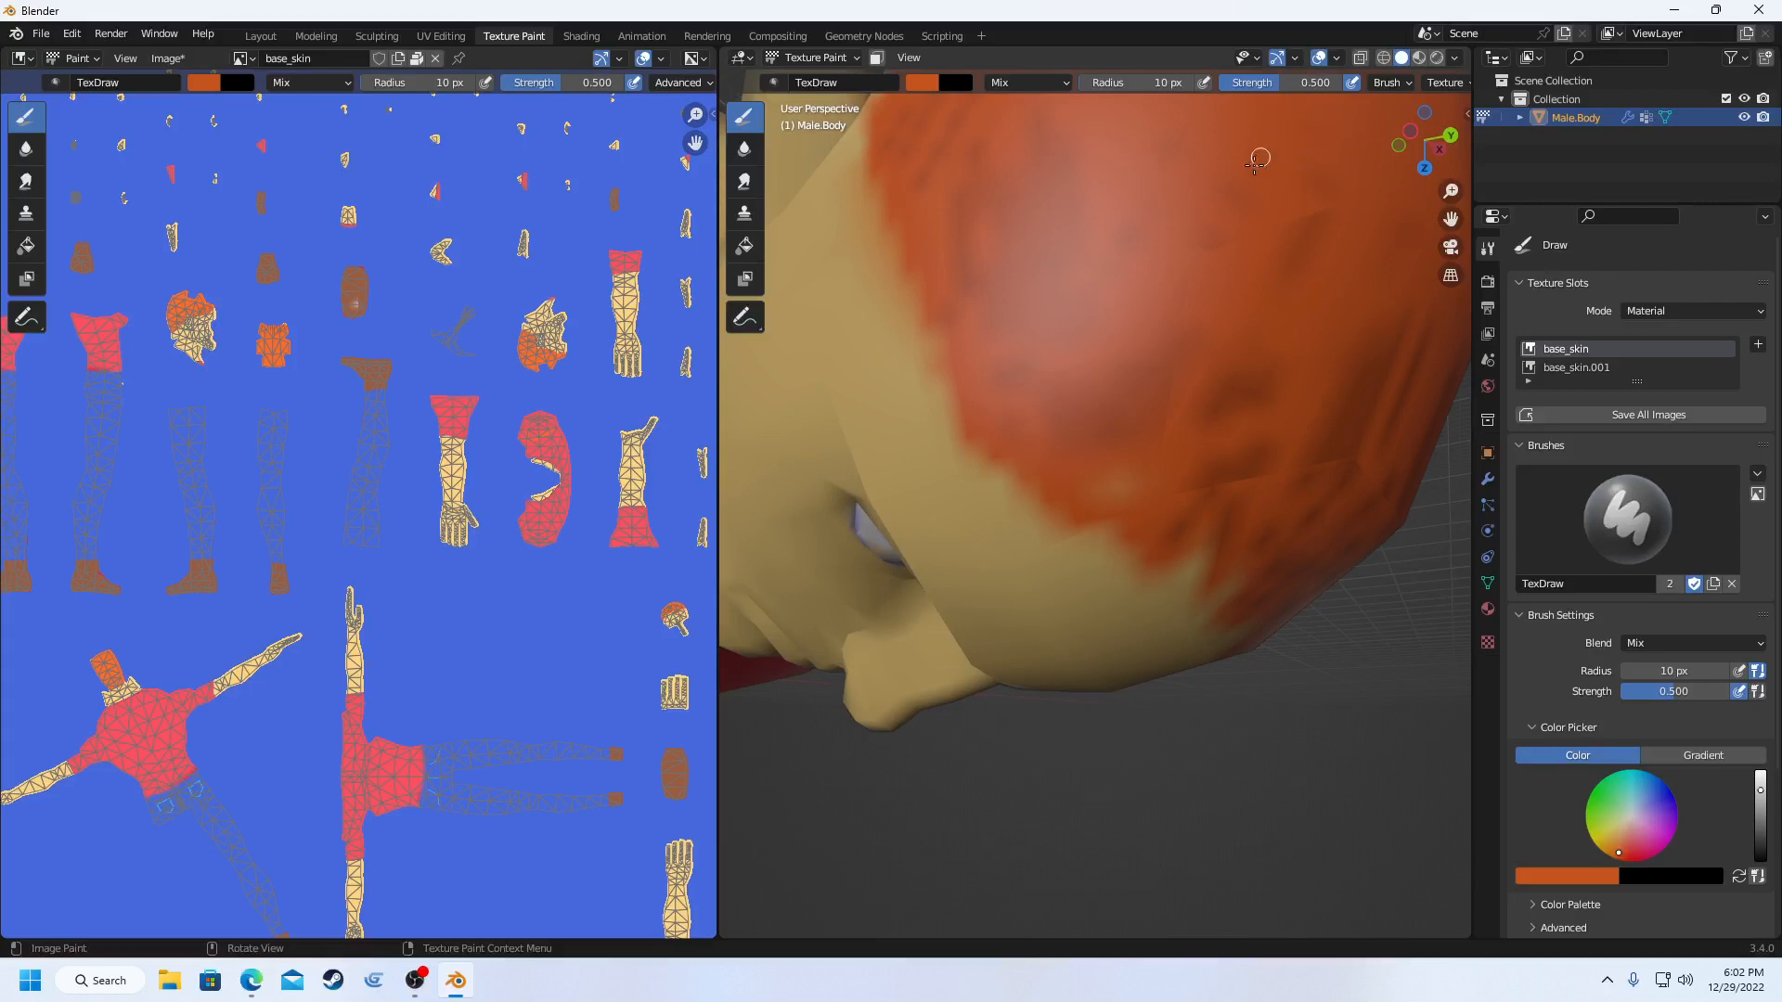
- Paint short, soft dark strokes over the hair above and behind the right ear, down towards the nape
left_click(1410, 133)
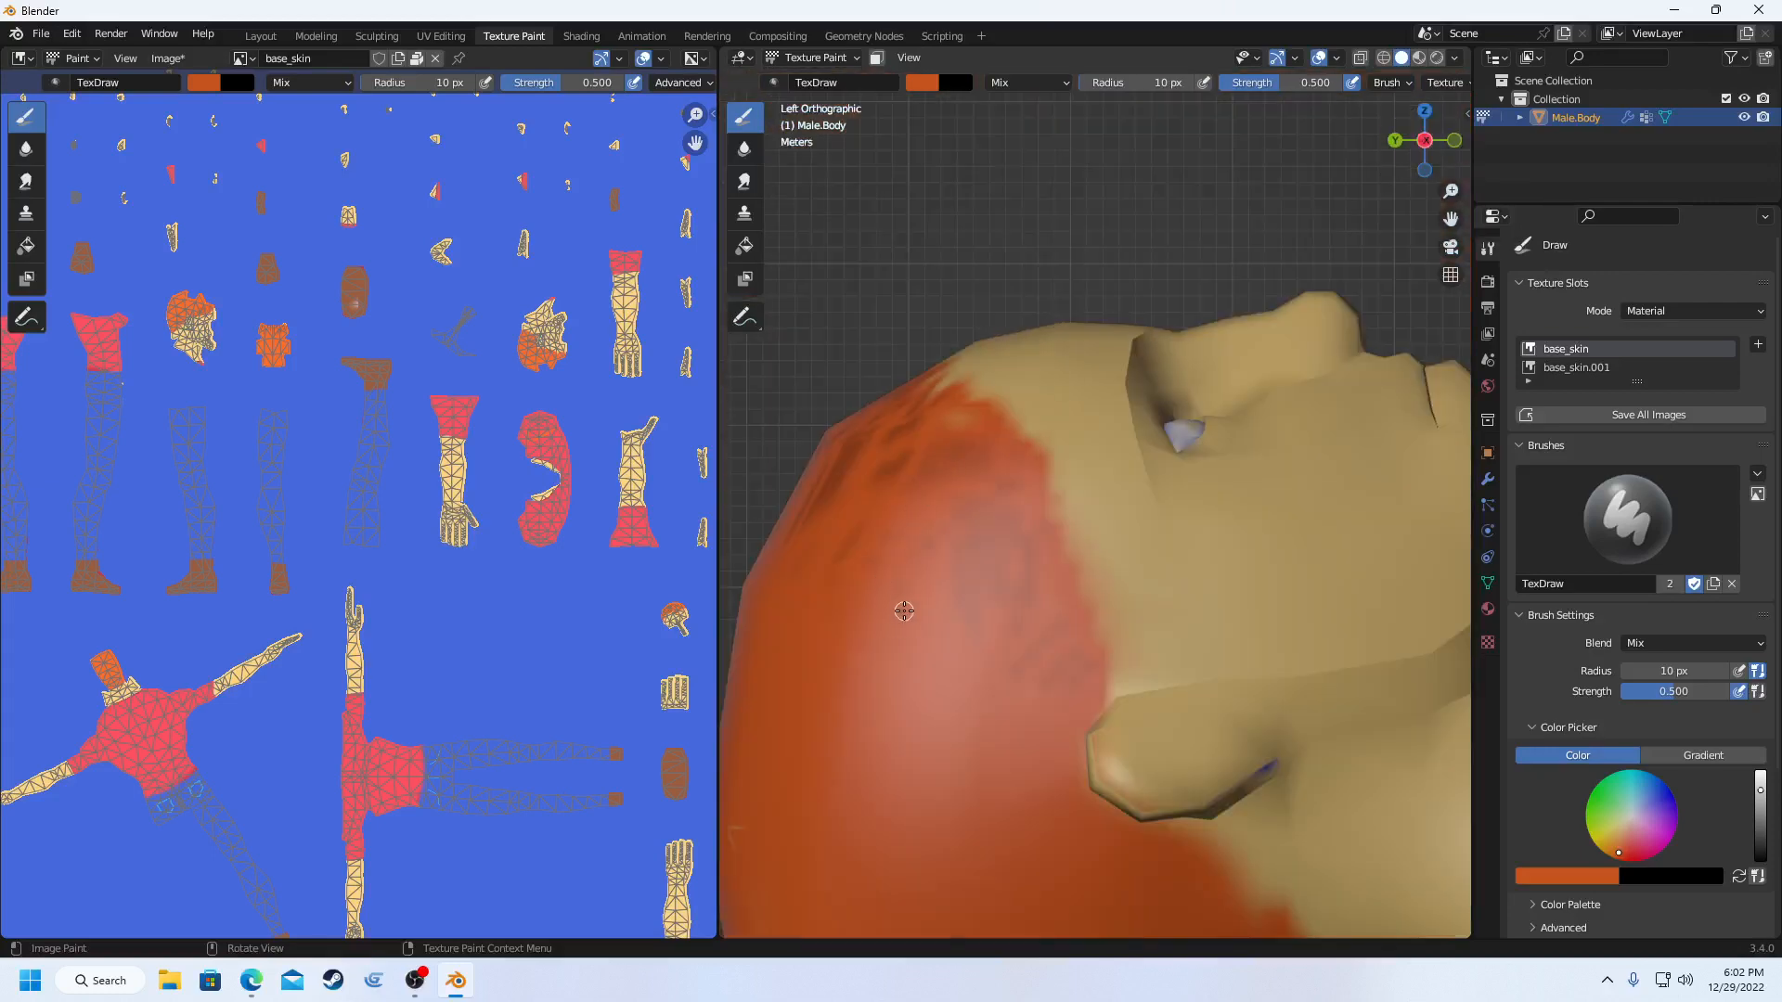
mouse_move(904, 611)
middle_mouse_down()
mouse_move(1066, 509)
mouse_move(948, 576)
mouse_move(953, 557)
middle_mouse_up()
scroll(954, 537, "down", 5)
mouse_move(970, 612)
middle_mouse_down()
mouse_move(943, 641)
mouse_move(853, 592)
mouse_move(926, 558)
middle_mouse_up()
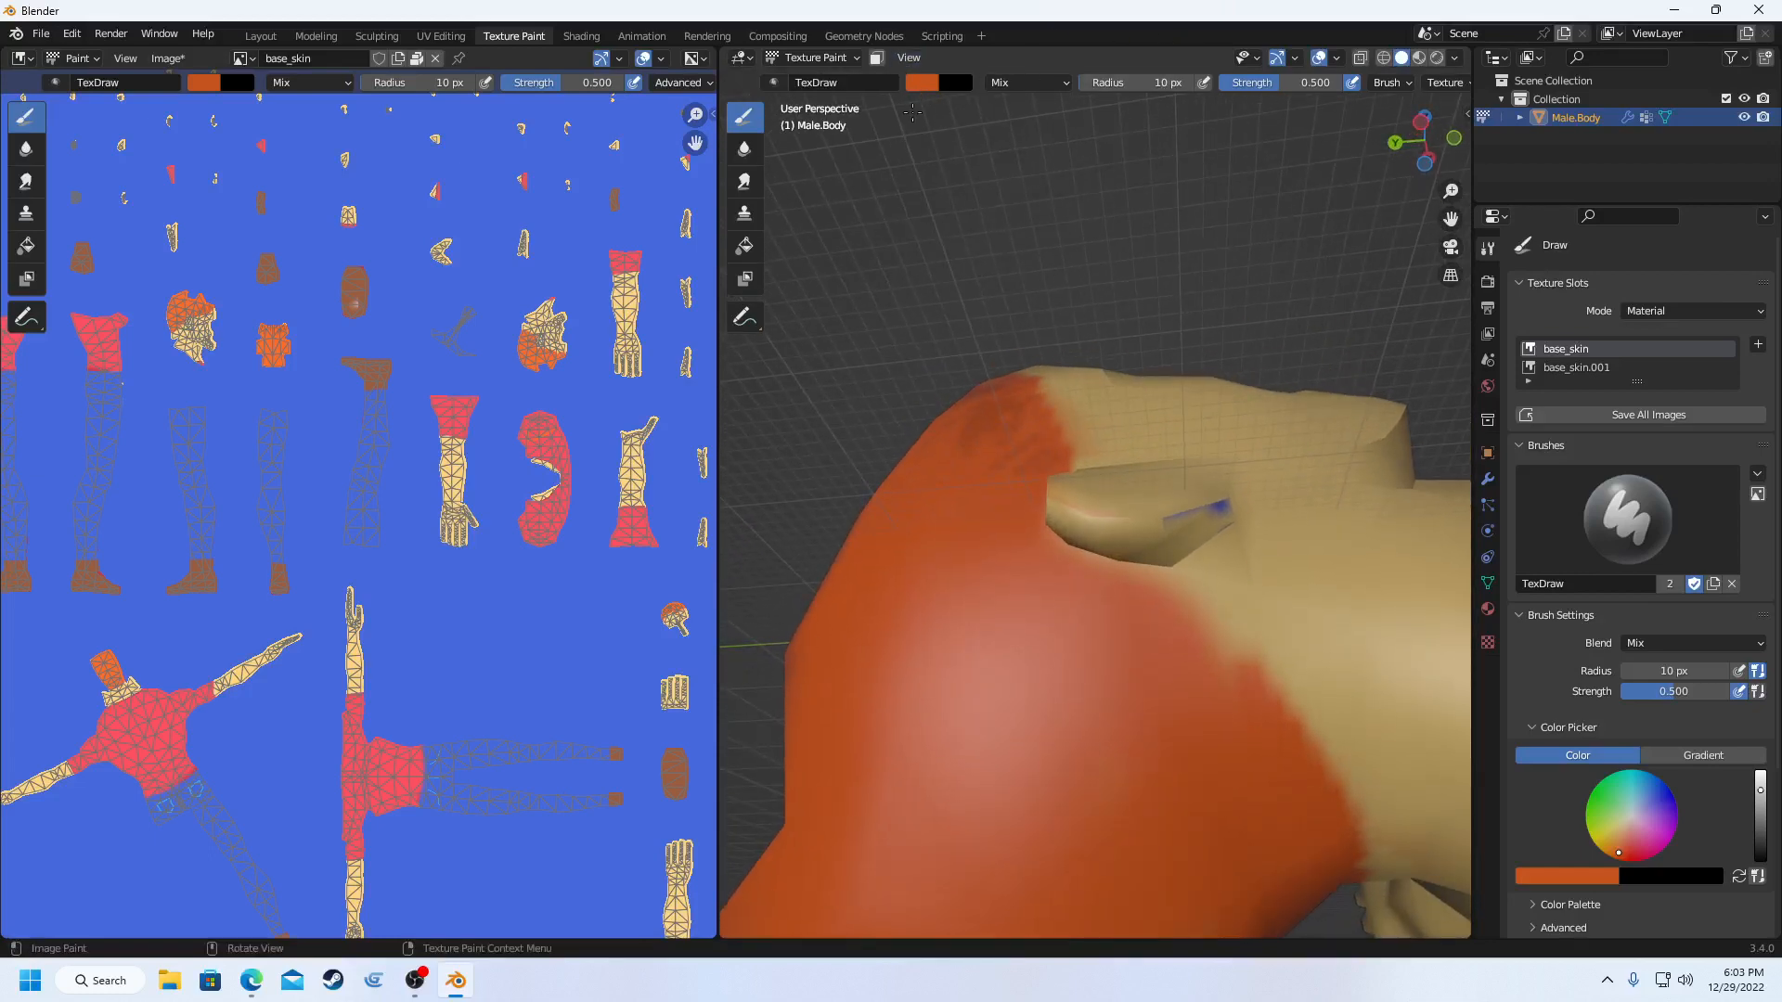
left_click_drag(950, 578, 971, 492)
left_click_drag(986, 585, 1014, 544)
mouse_move(1002, 649)
left_mouse_down()
mouse_move(995, 587)
mouse_move(1100, 596)
mouse_move(1018, 801)
mouse_move(922, 727)
mouse_move(882, 528)
mouse_move(895, 501)
left_mouse_up()
left_click_drag(825, 726, 861, 577)
left_click_drag(870, 723, 875, 642)
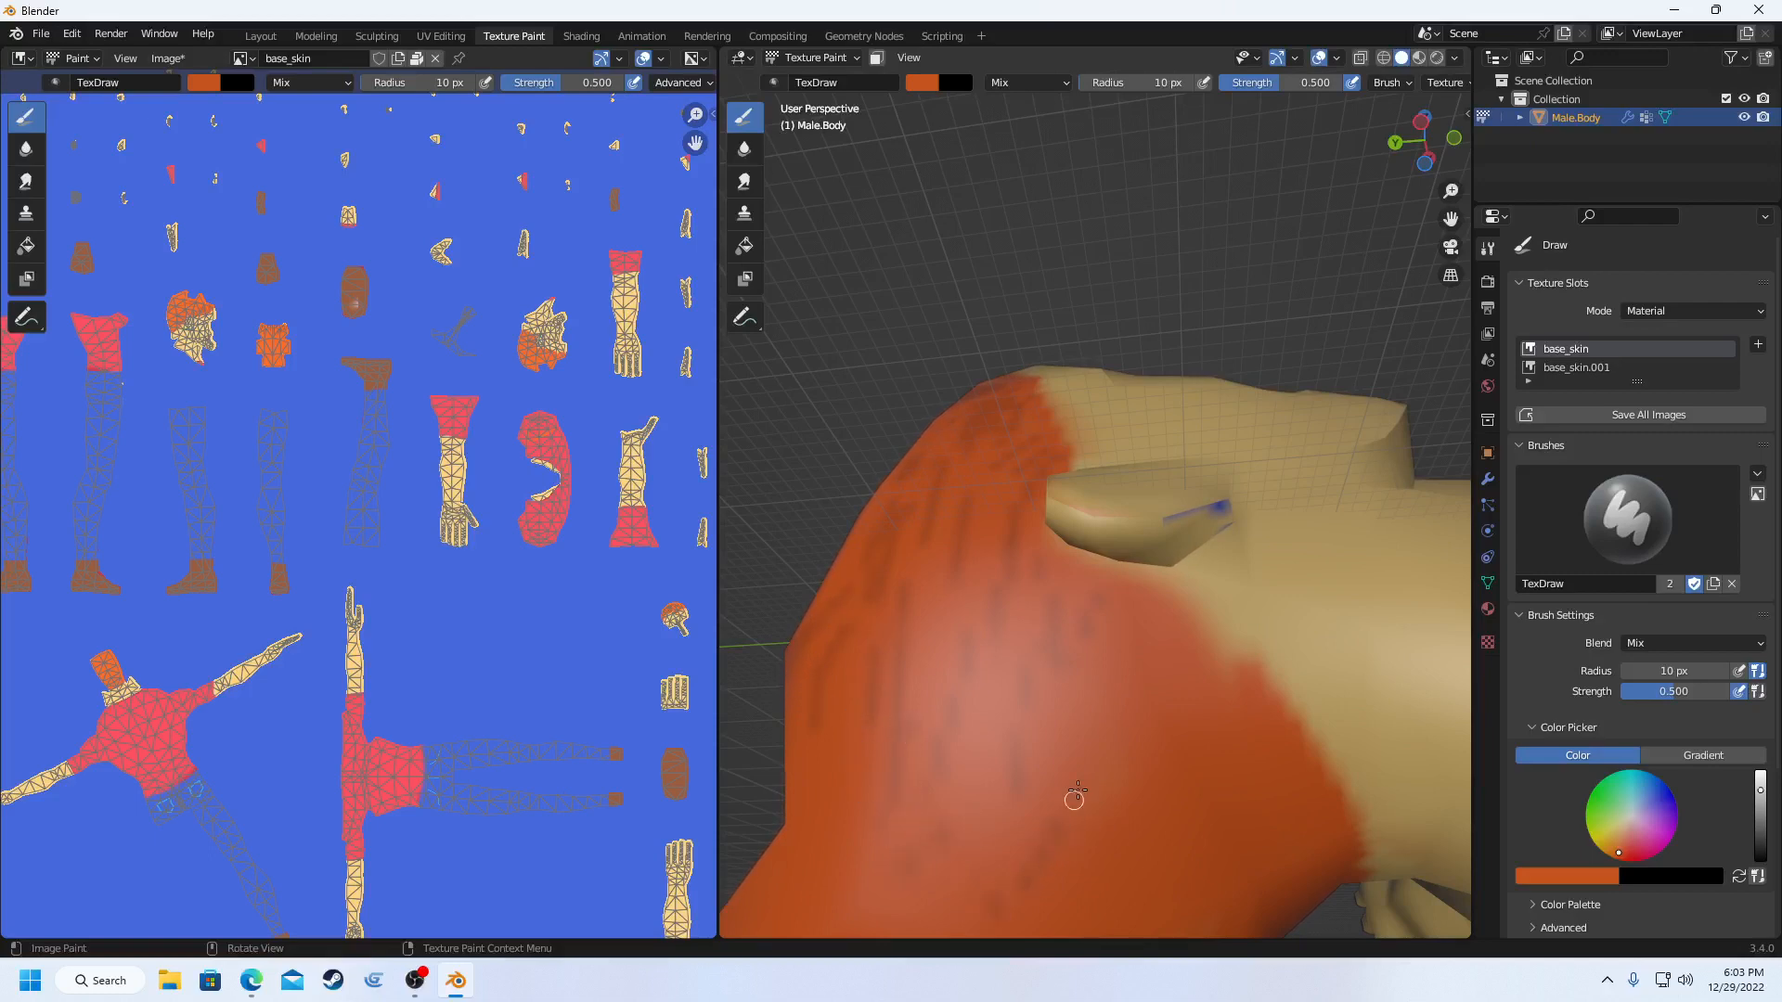
mouse_move(1133, 776)
left_mouse_down()
mouse_move(1165, 712)
mouse_move(1168, 649)
left_mouse_up()
- Paint long dark strokes along the side and underside of the spike down to the nape
scroll(1128, 821, "down", 1)
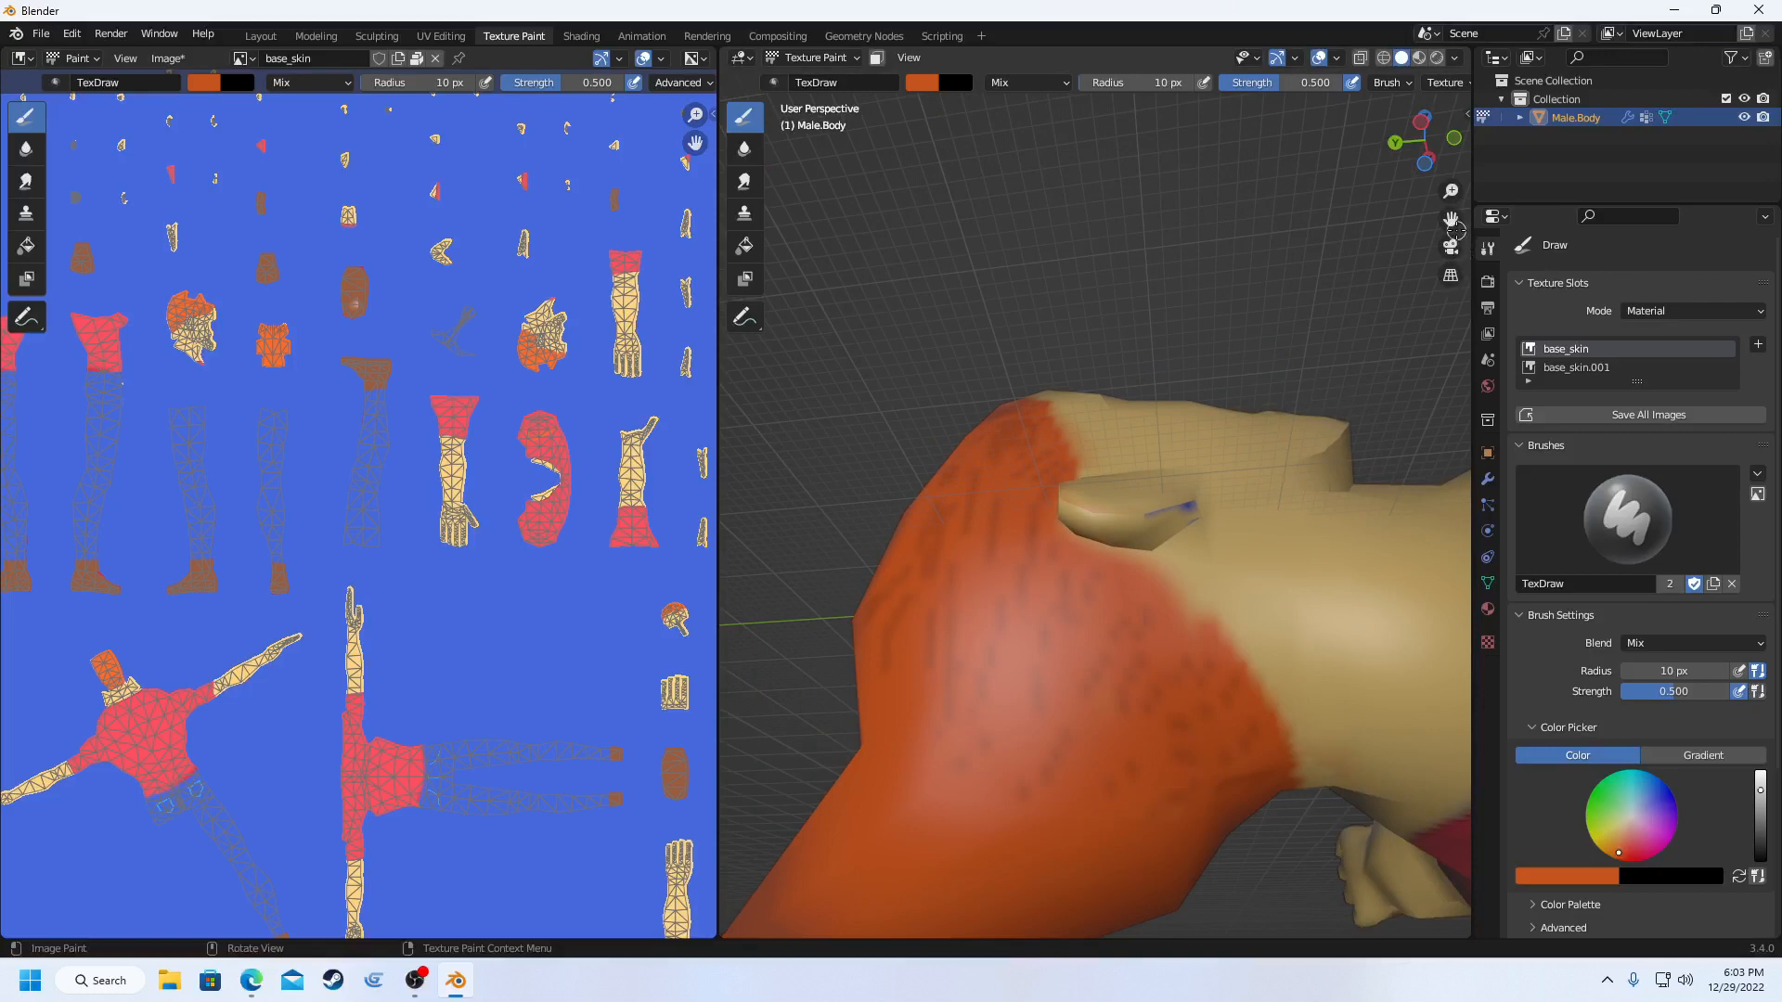
left_click_drag(1454, 226, 1501, 17)
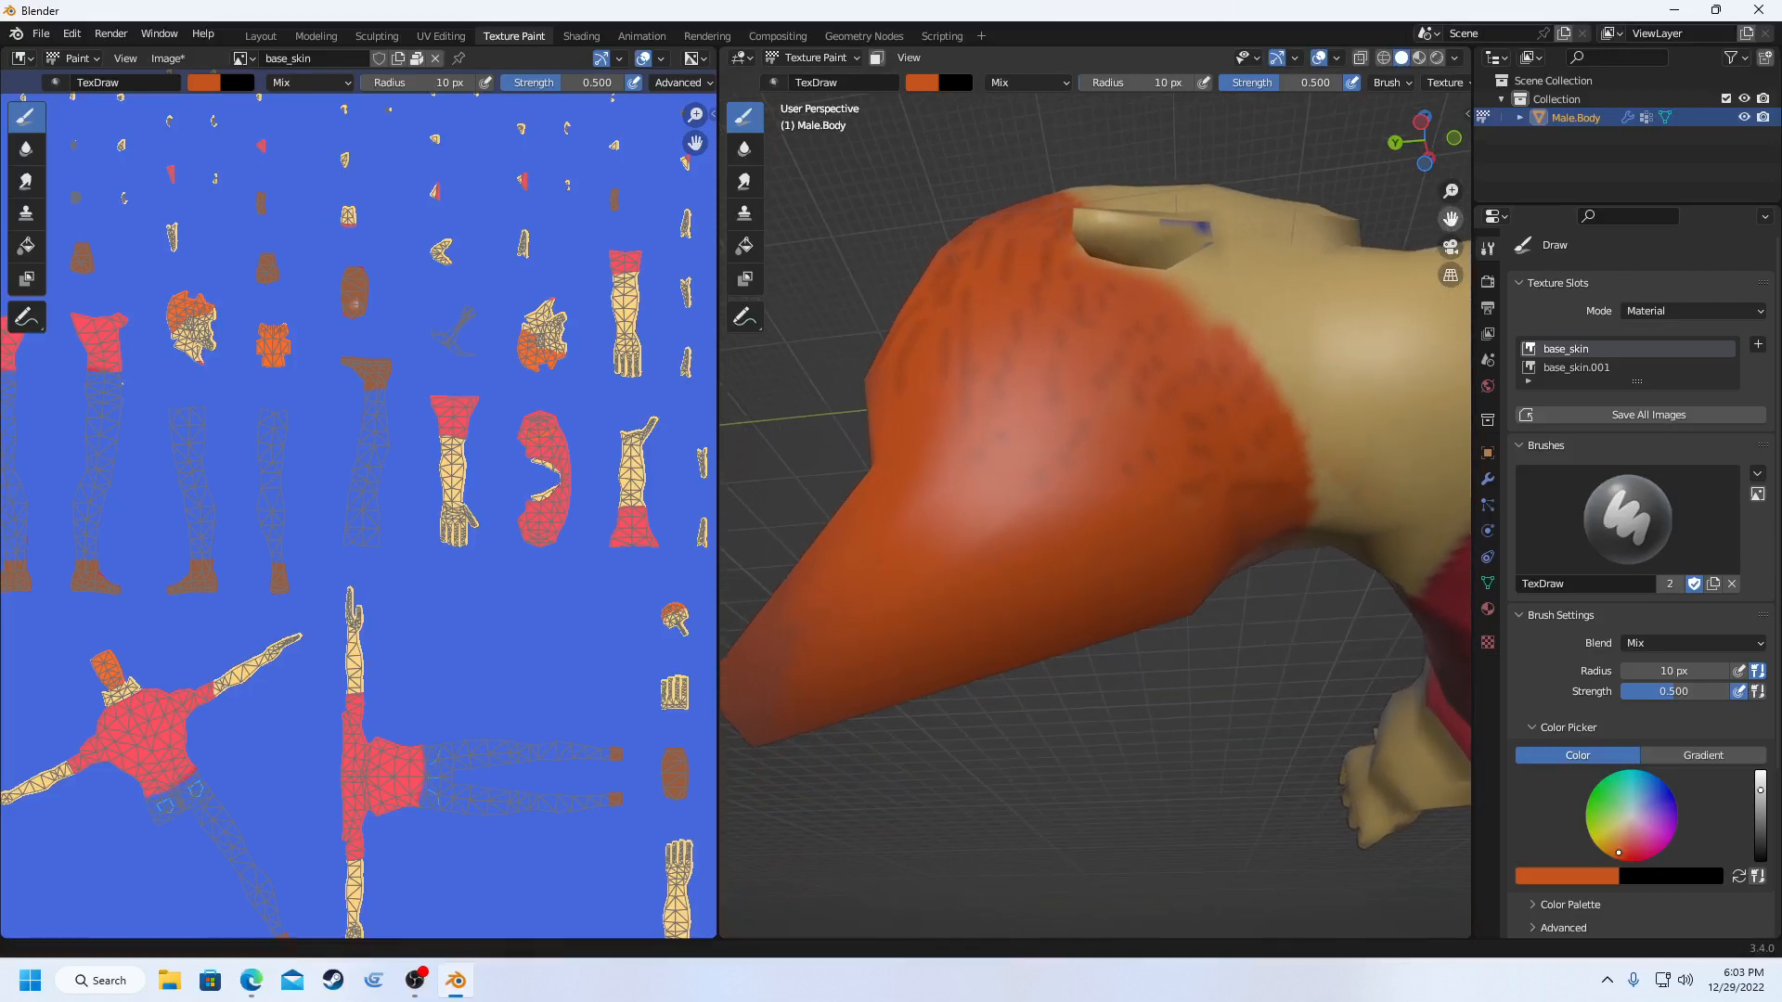
scroll(1215, 543, "up", 2)
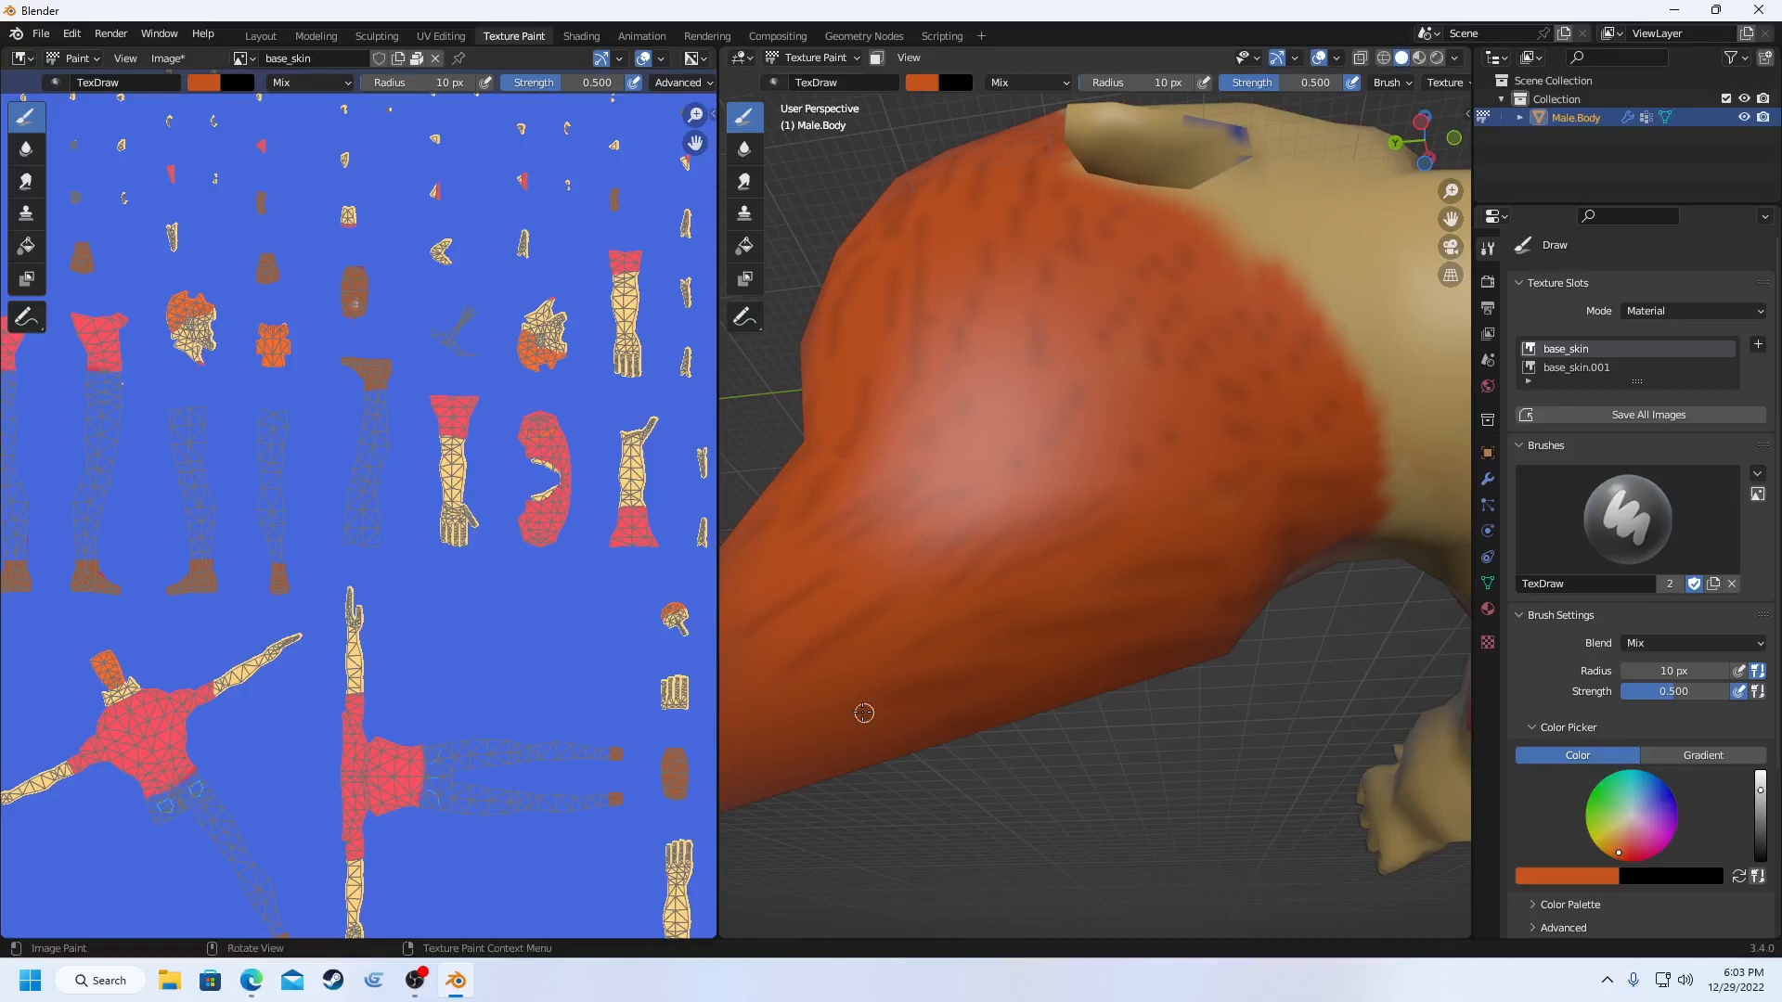
middle_click_drag(859, 648, 887, 441)
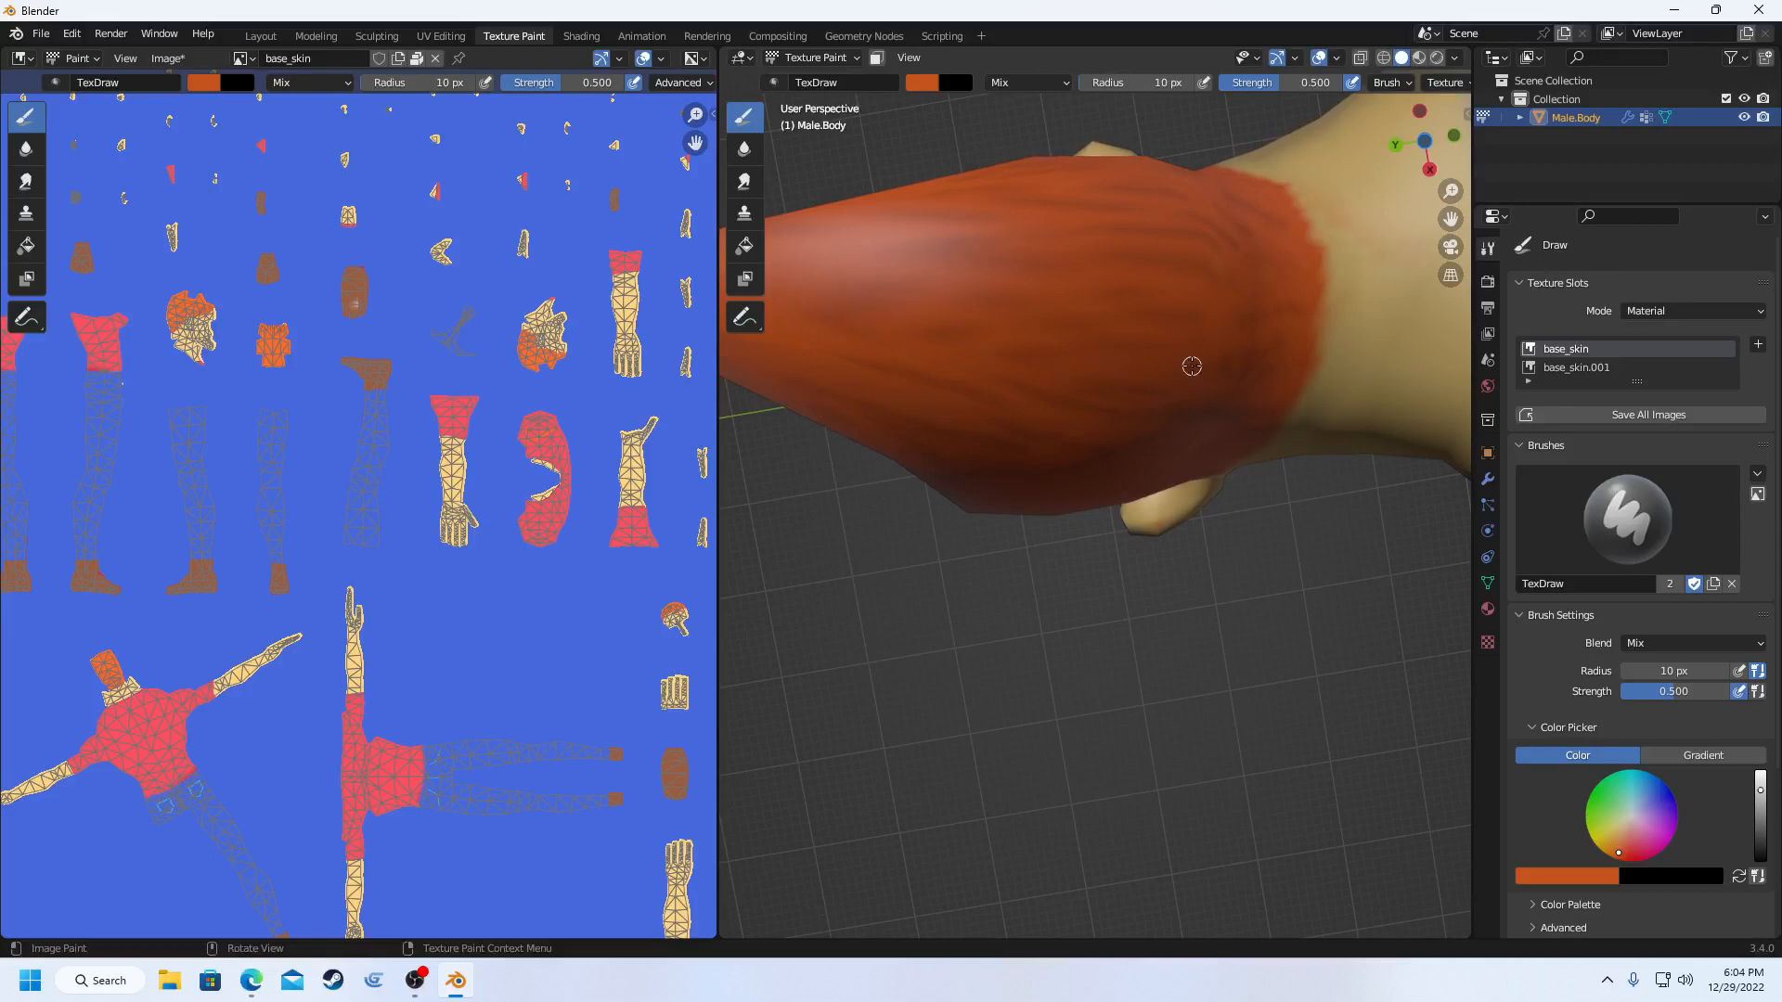
- Shade the remaining back and sides of the head around the base of the spike with short dark strokes
mouse_move(1191, 365)
middle_mouse_down()
mouse_move(995, 280)
mouse_move(1026, 308)
middle_mouse_up()
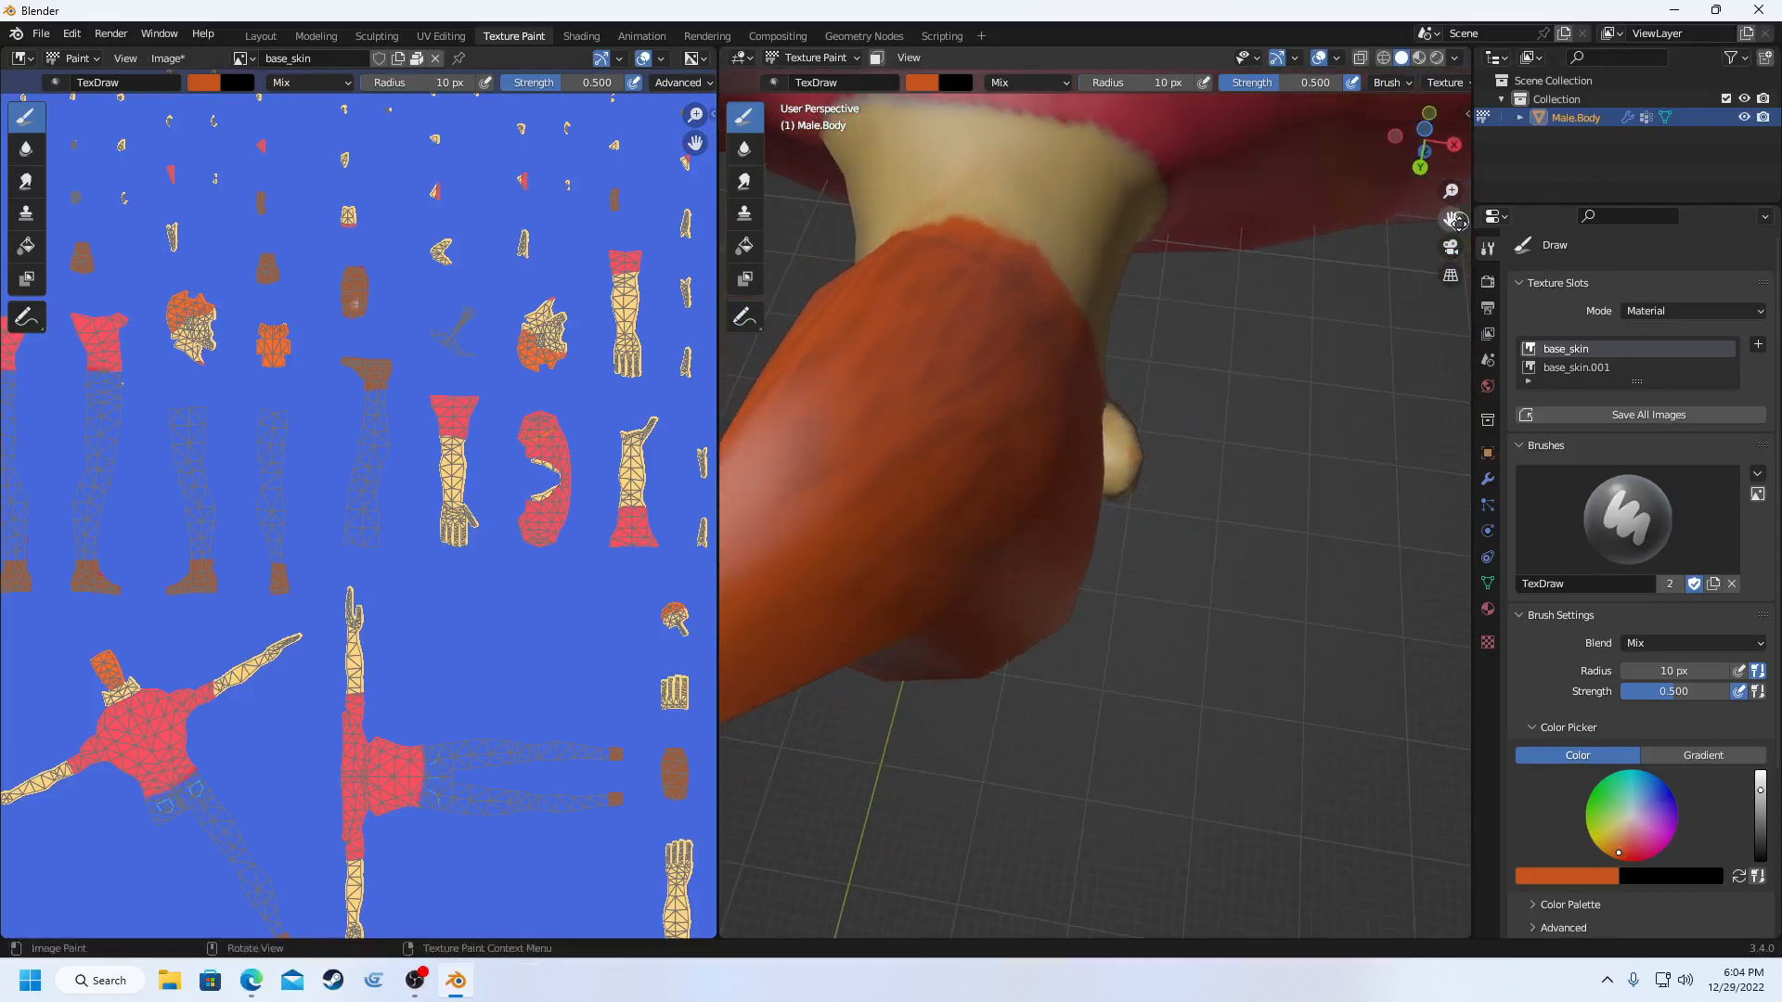
mouse_move(1450, 218)
left_mouse_down()
mouse_move(1574, 123)
mouse_move(1554, 138)
left_mouse_up()
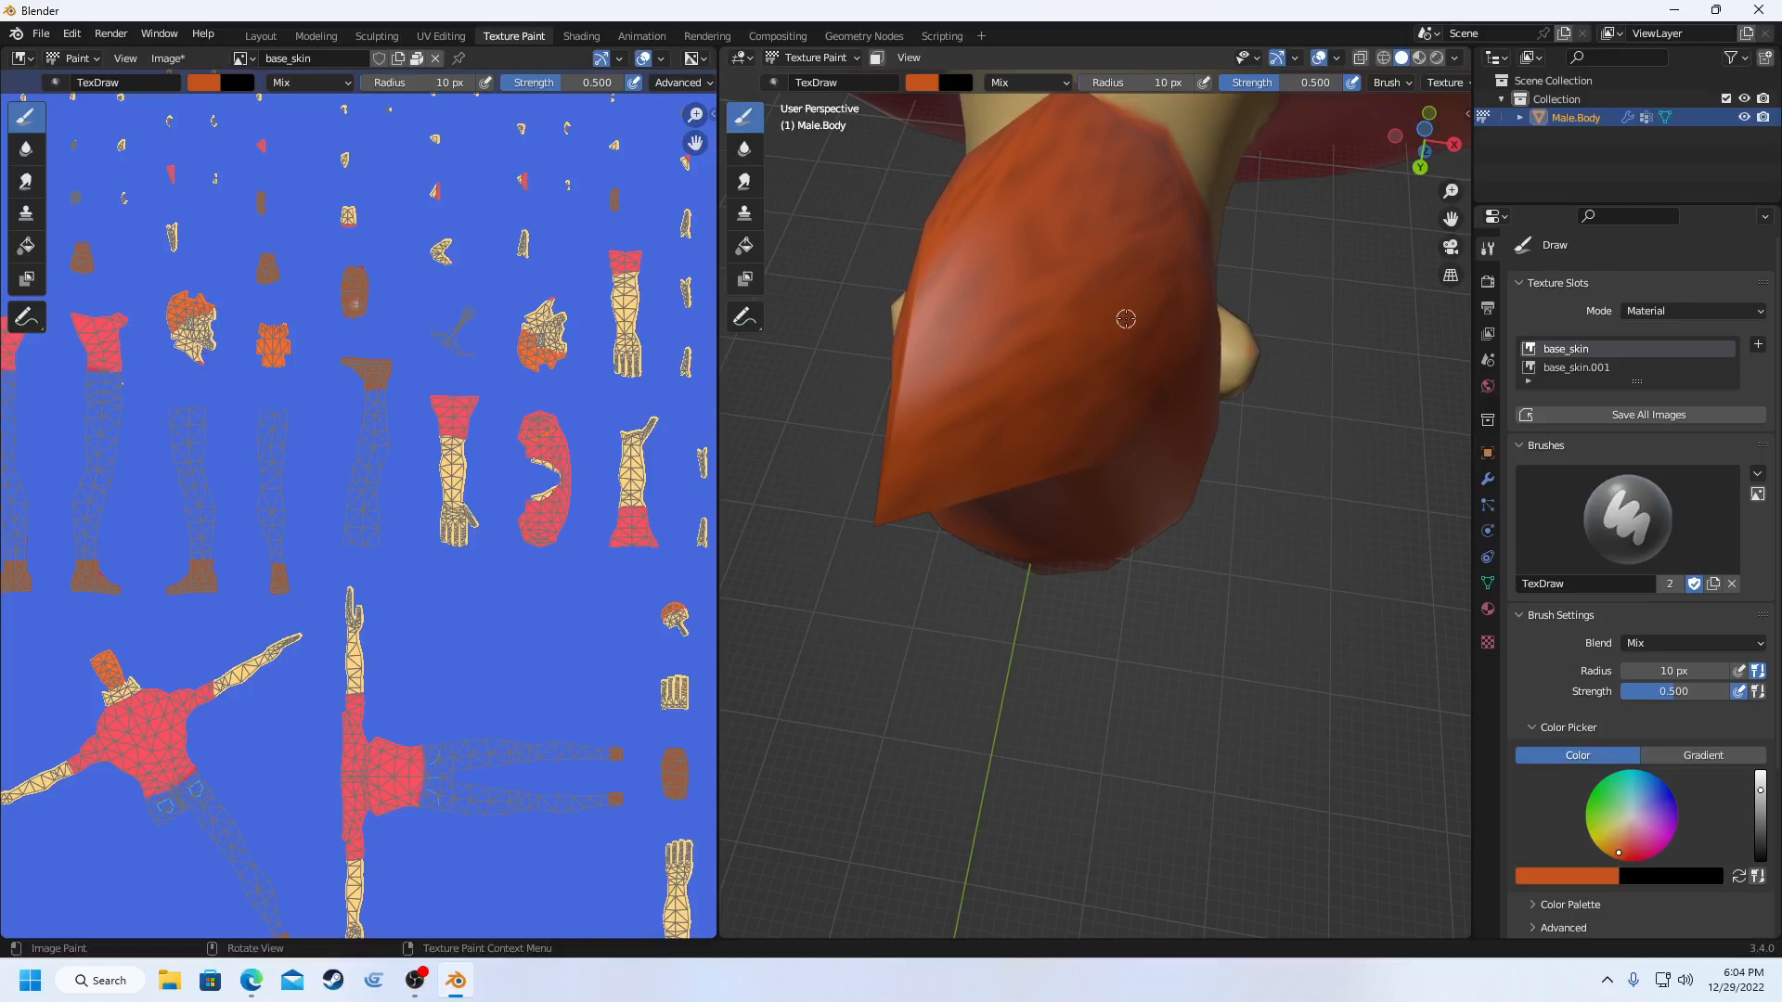
middle_click_drag(1073, 362, 1138, 351)
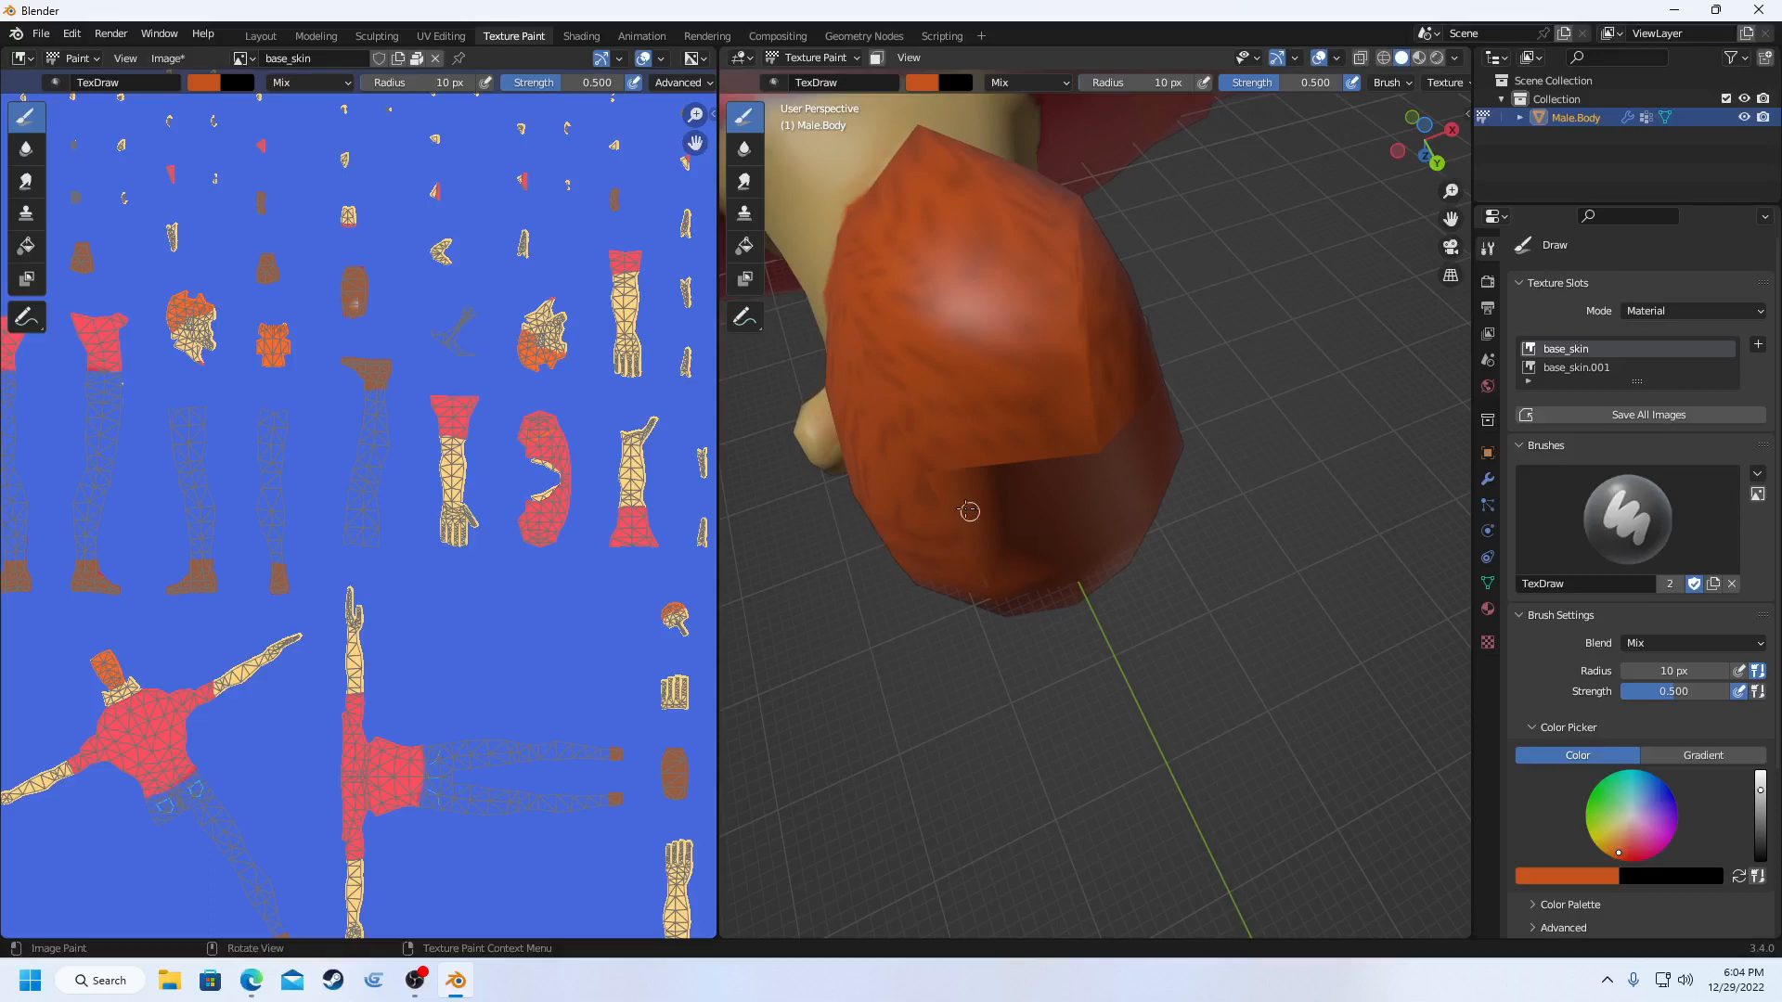
middle_click_drag(1063, 526, 984, 450)
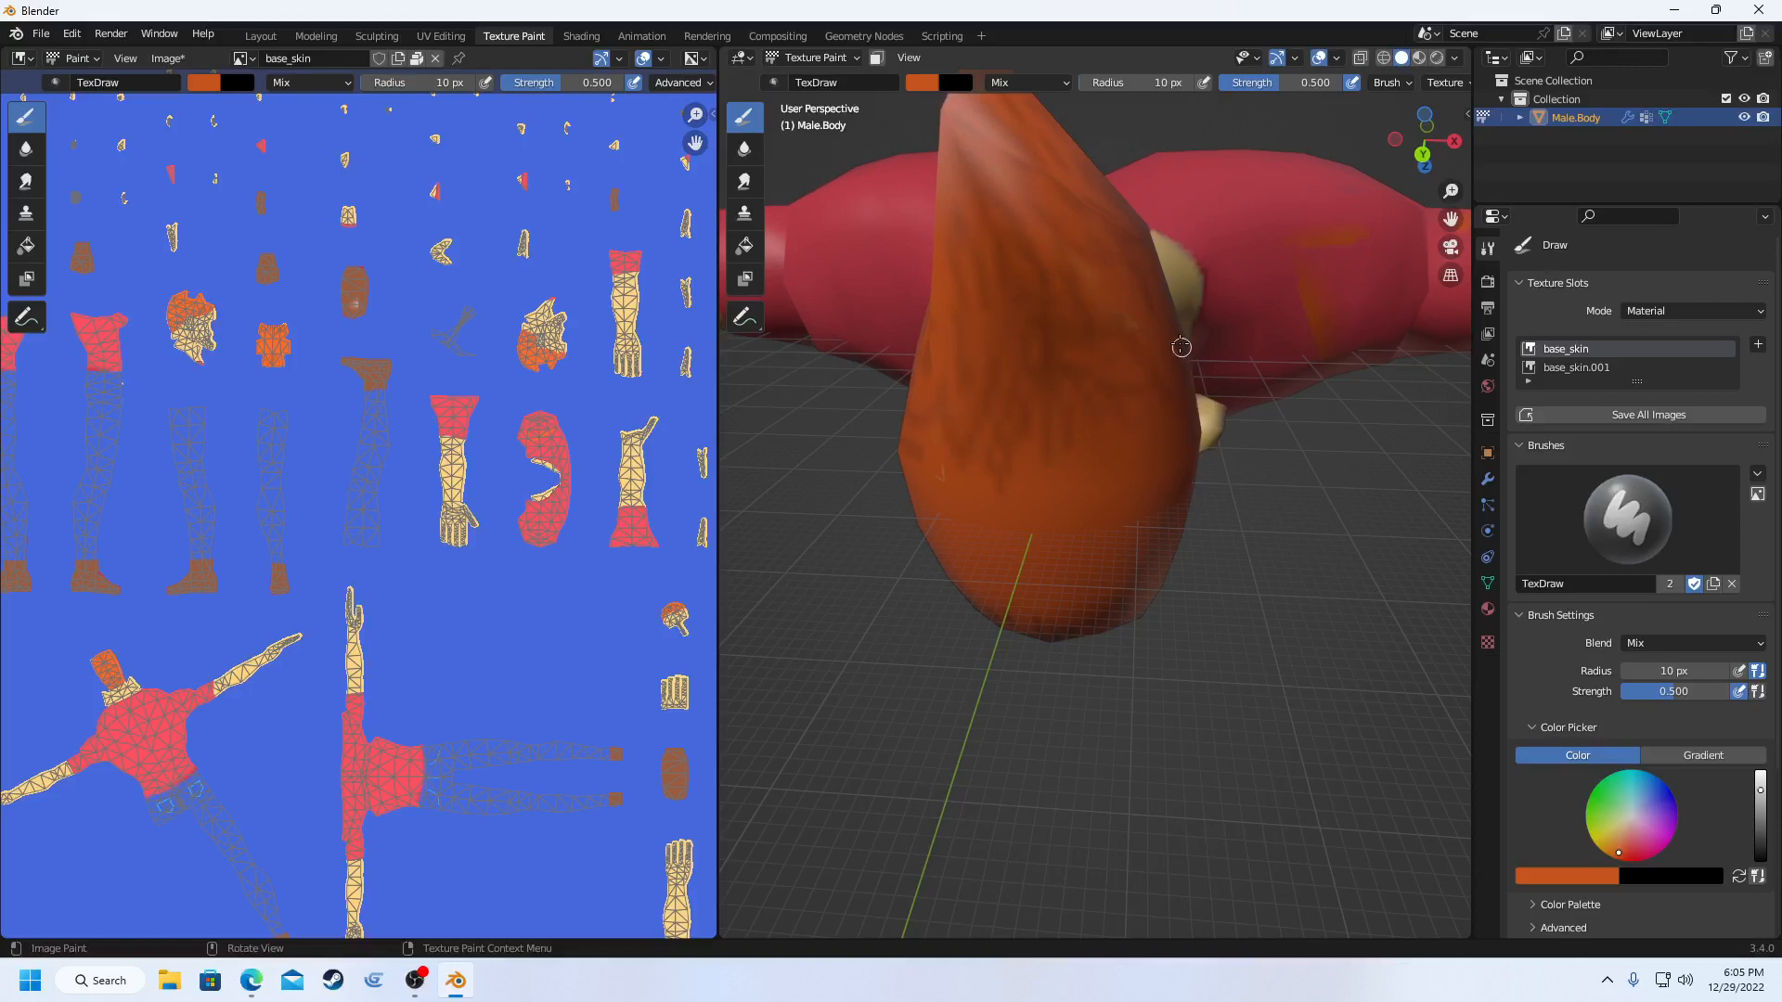
- Fill the plain orange area on top of the head, between the spike and the front hair, with dark strokes
middle_click_drag(992, 483, 1004, 333)
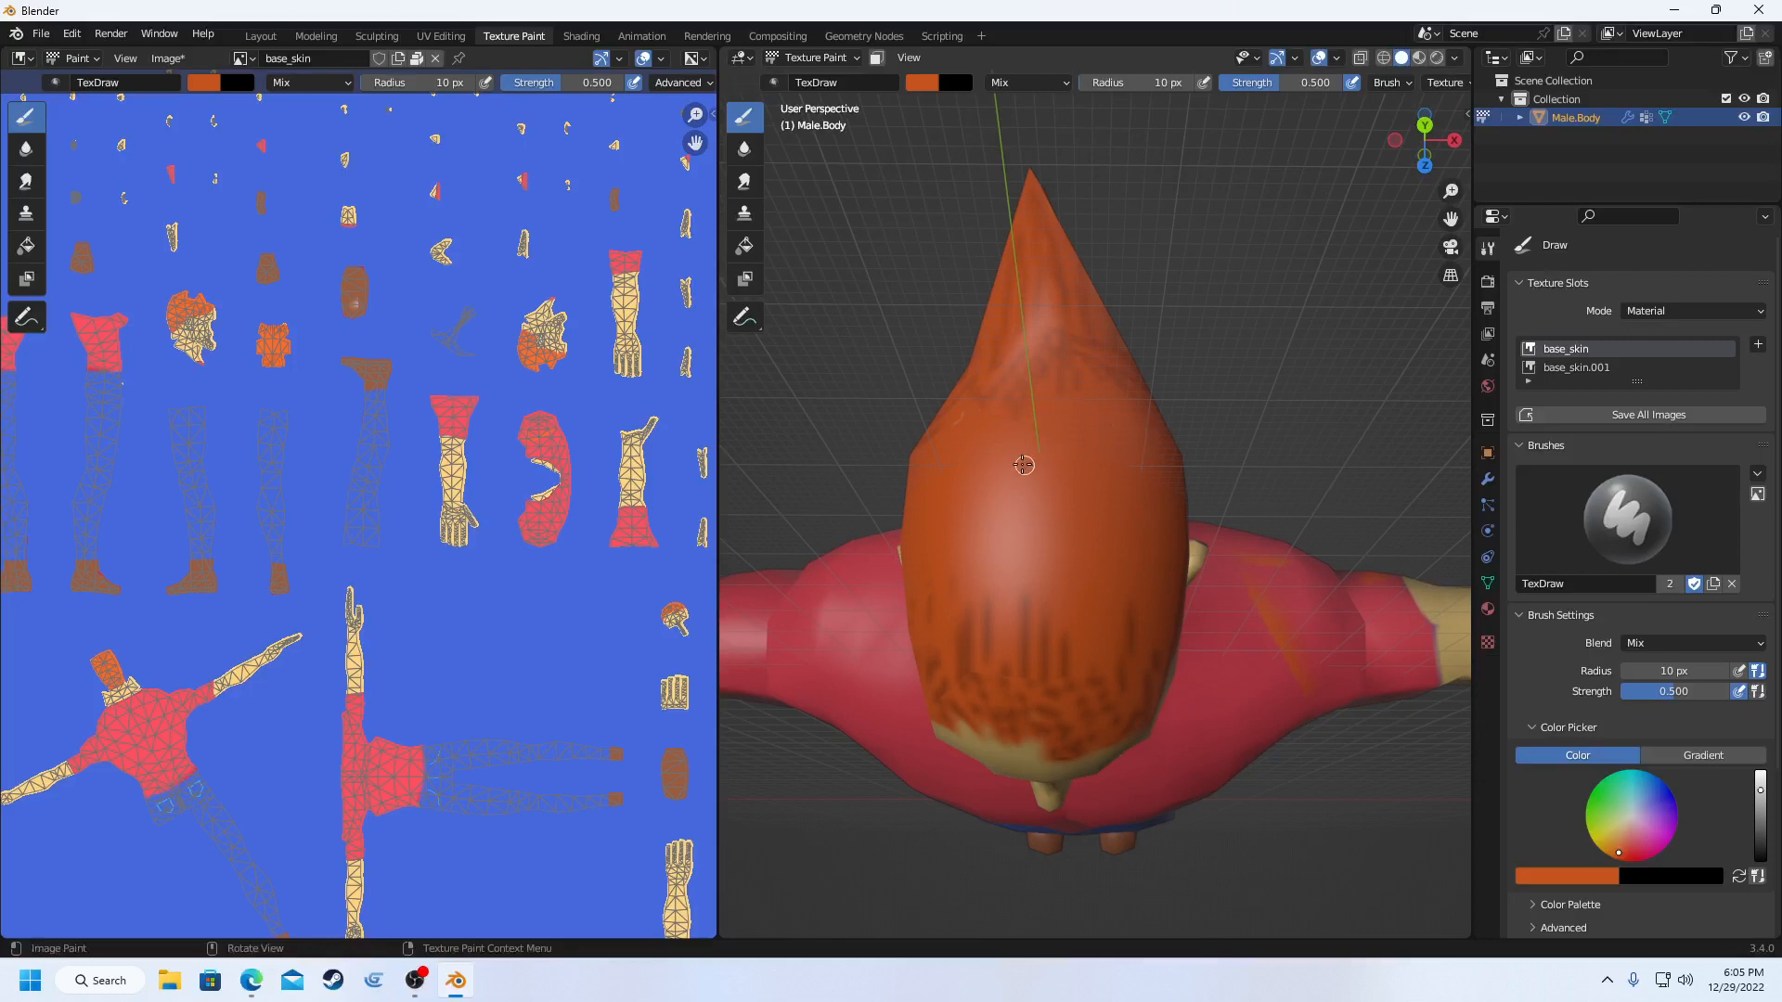
scroll(1023, 478, "up", 3)
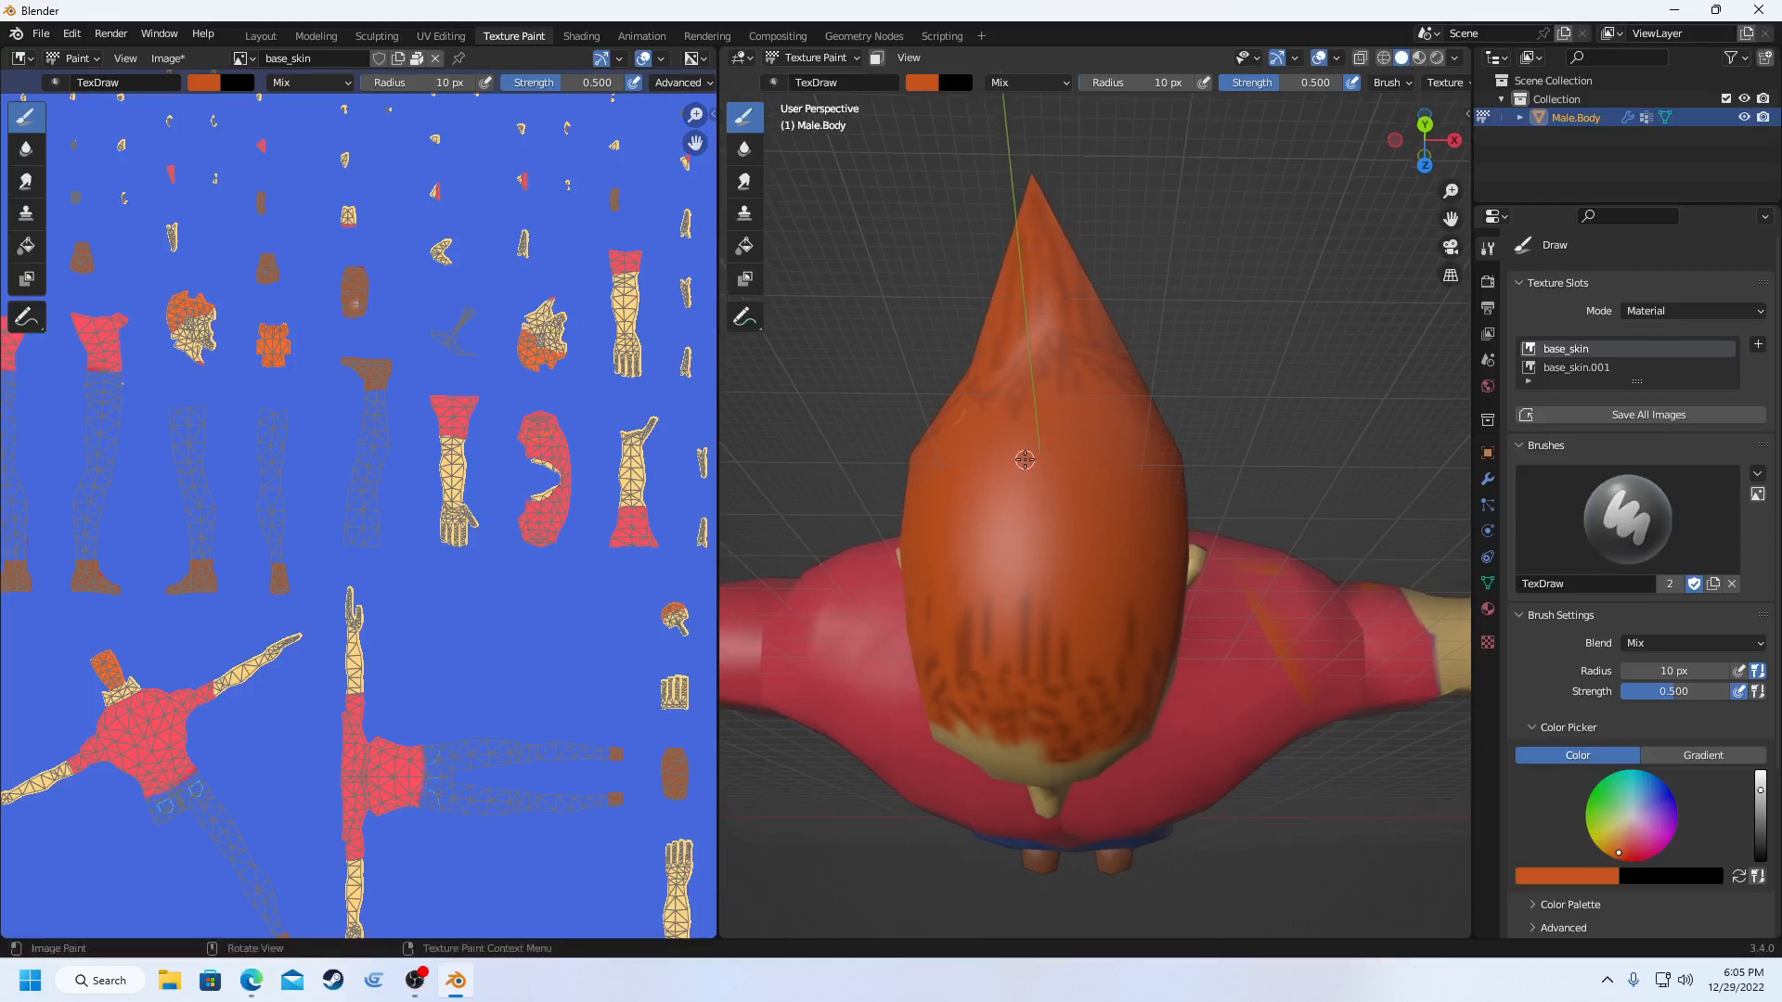
mouse_move(1026, 470)
left_mouse_down()
mouse_move(1006, 449)
mouse_move(999, 492)
mouse_move(1006, 458)
mouse_move(1060, 470)
left_mouse_up()
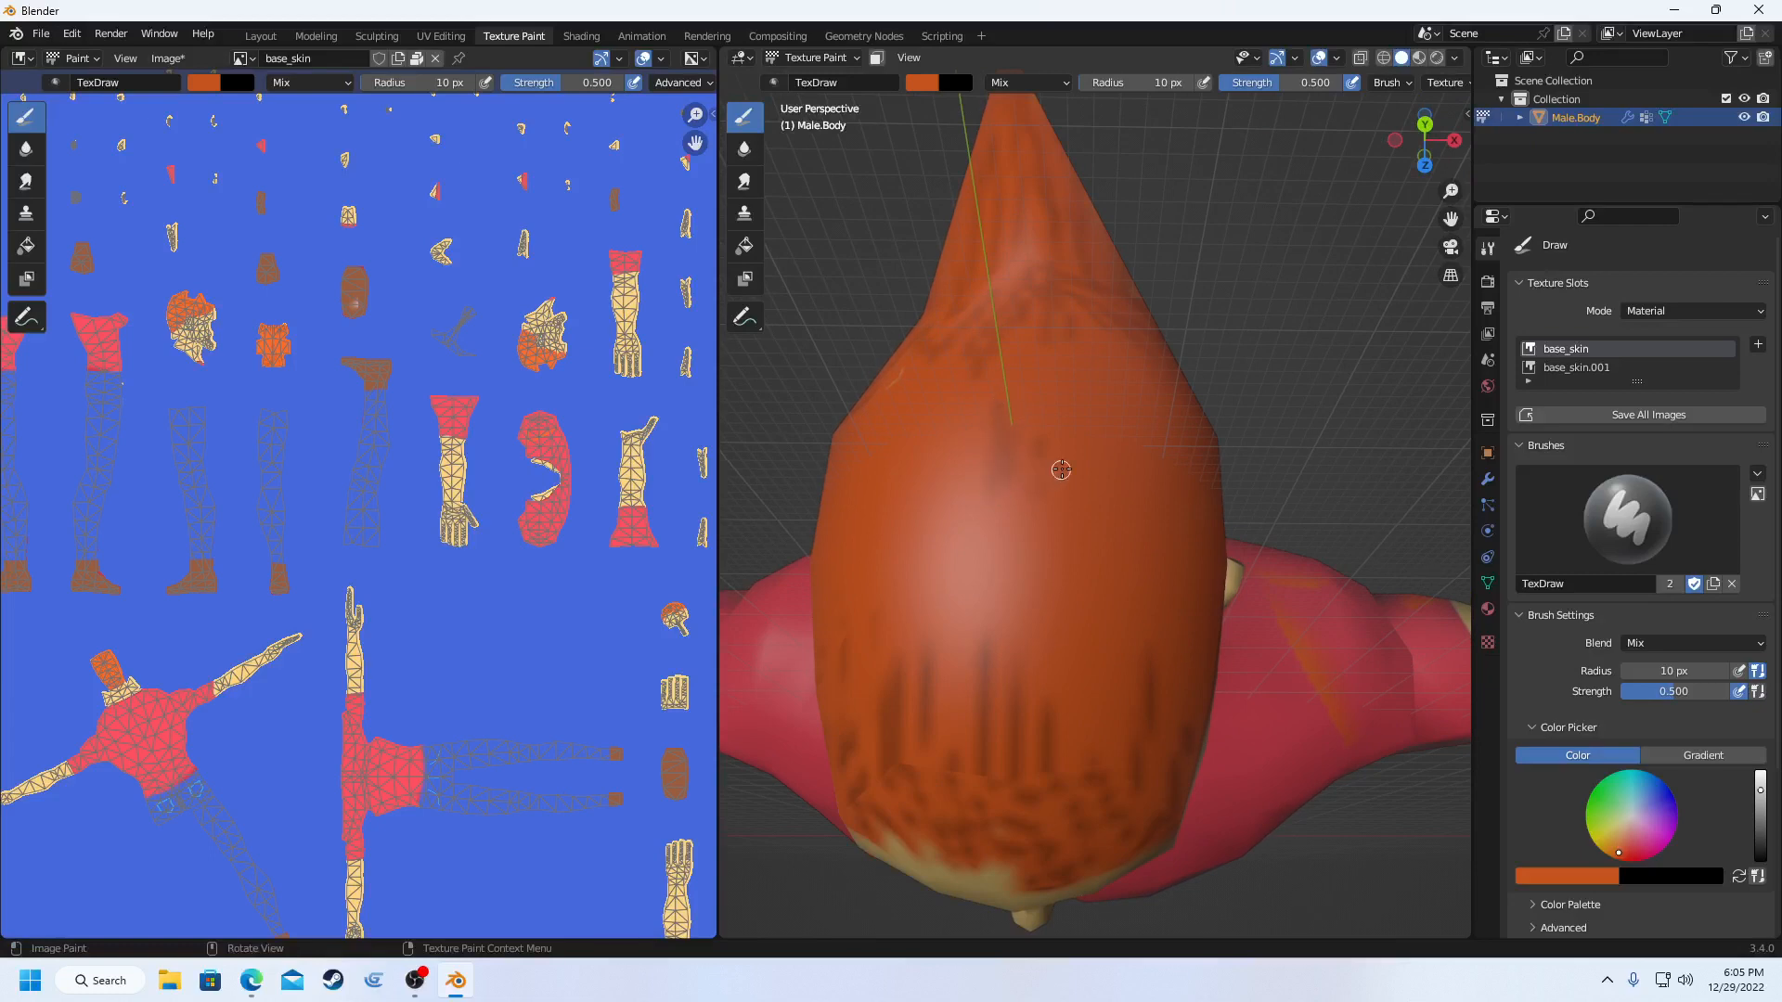
middle_click_drag(1082, 465, 1067, 447)
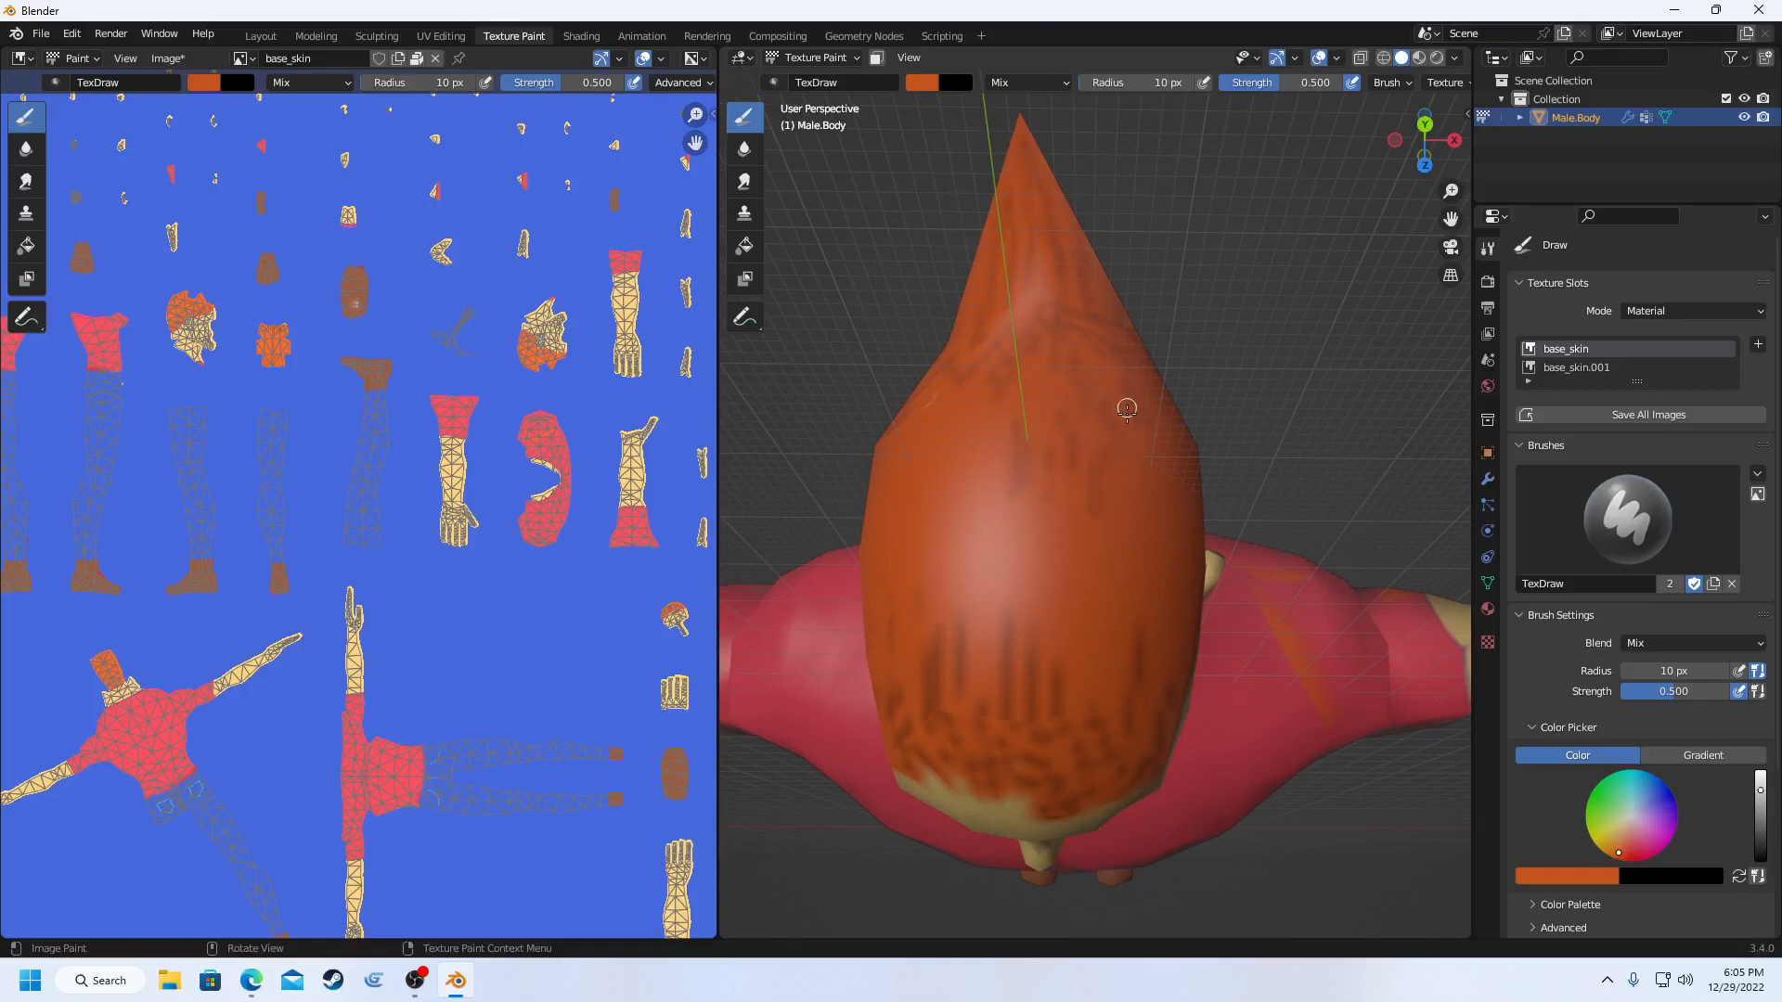
mouse_move(1127, 408)
left_mouse_down()
mouse_move(1161, 510)
mouse_move(1141, 532)
mouse_move(1144, 501)
left_mouse_up()
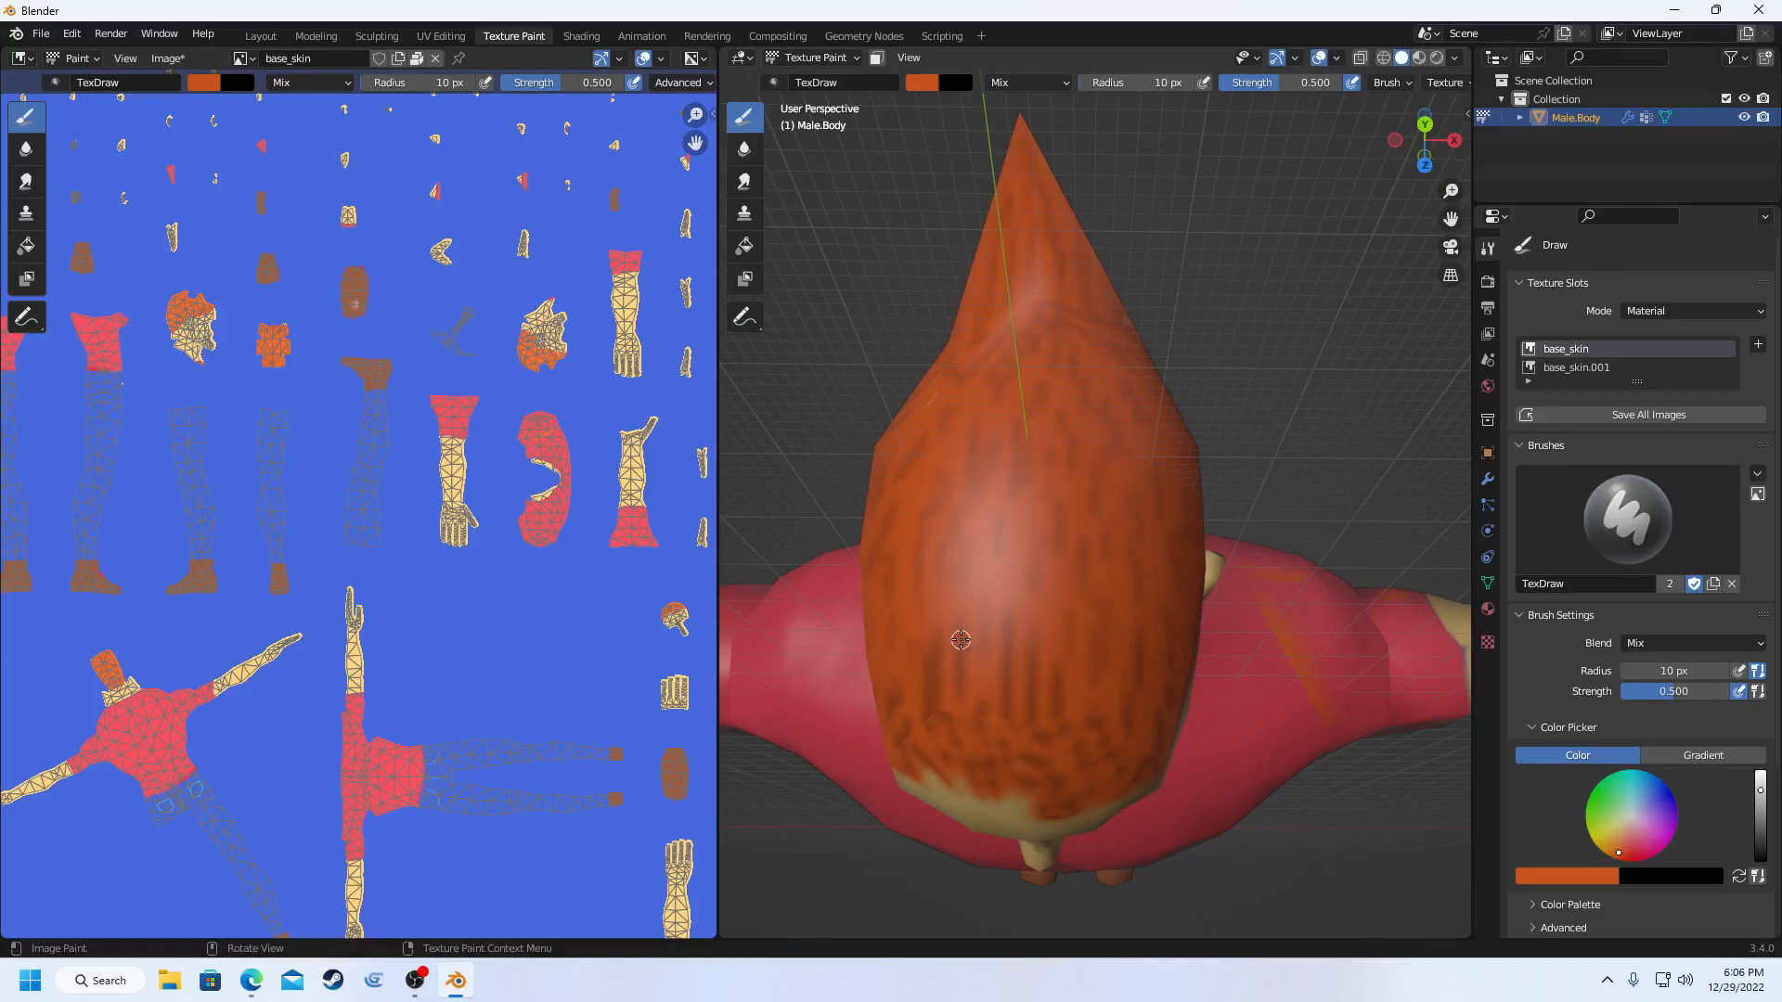
- Check the shaded hair from the front, with the face and forehead hairline in view
middle_click_drag(960, 639, 895, 575)
middle_click_drag(920, 559, 981, 517)
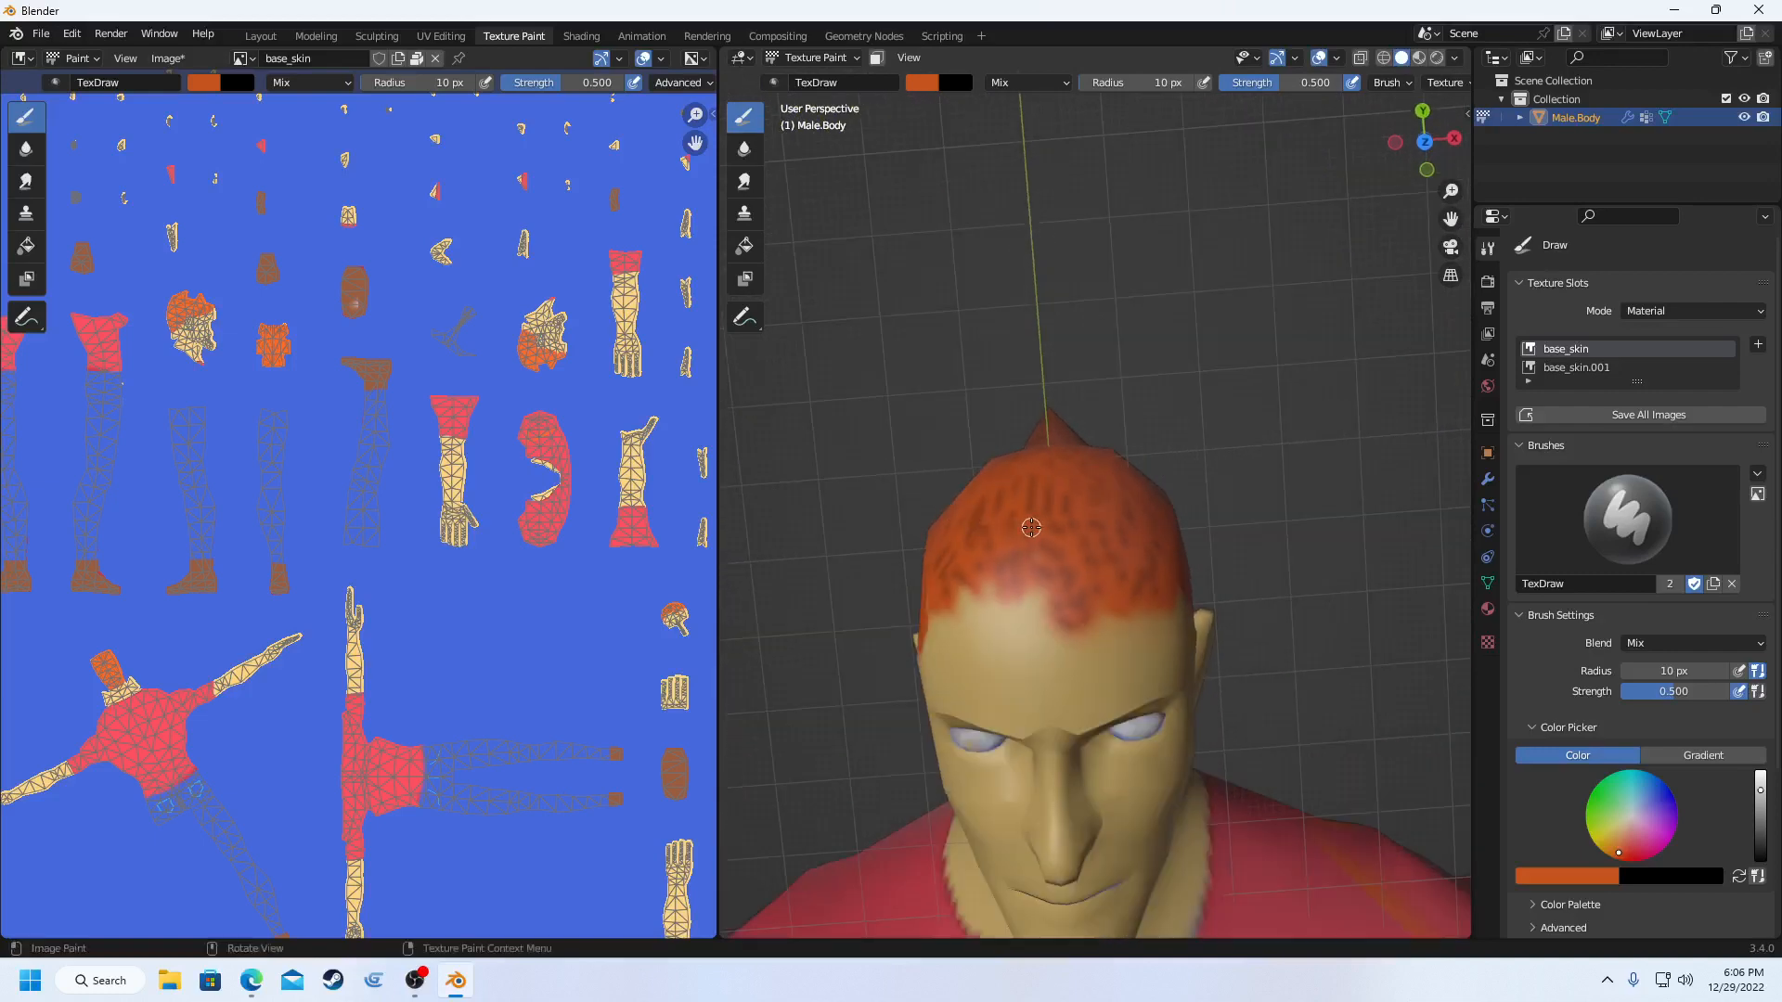
middle_click_drag(1108, 548, 1128, 559)
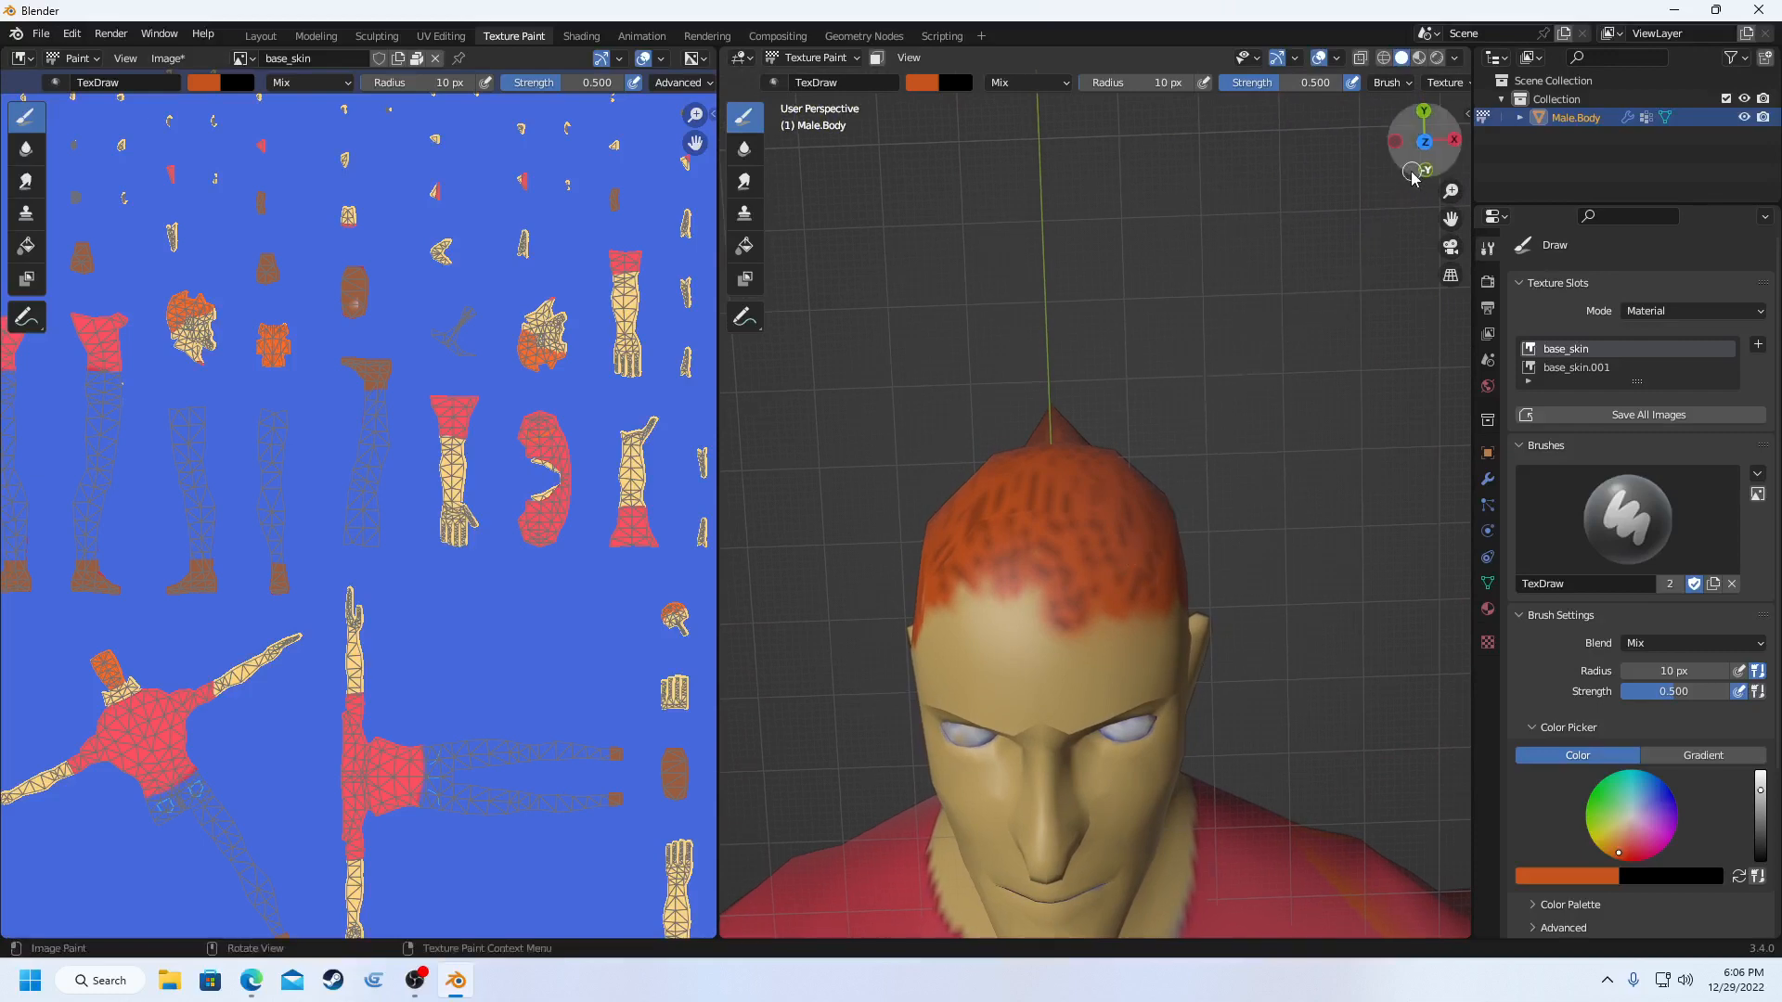
- Paint short dark strand strokes on the plain orange side of the head, above and behind the ear
left_click(1393, 141)
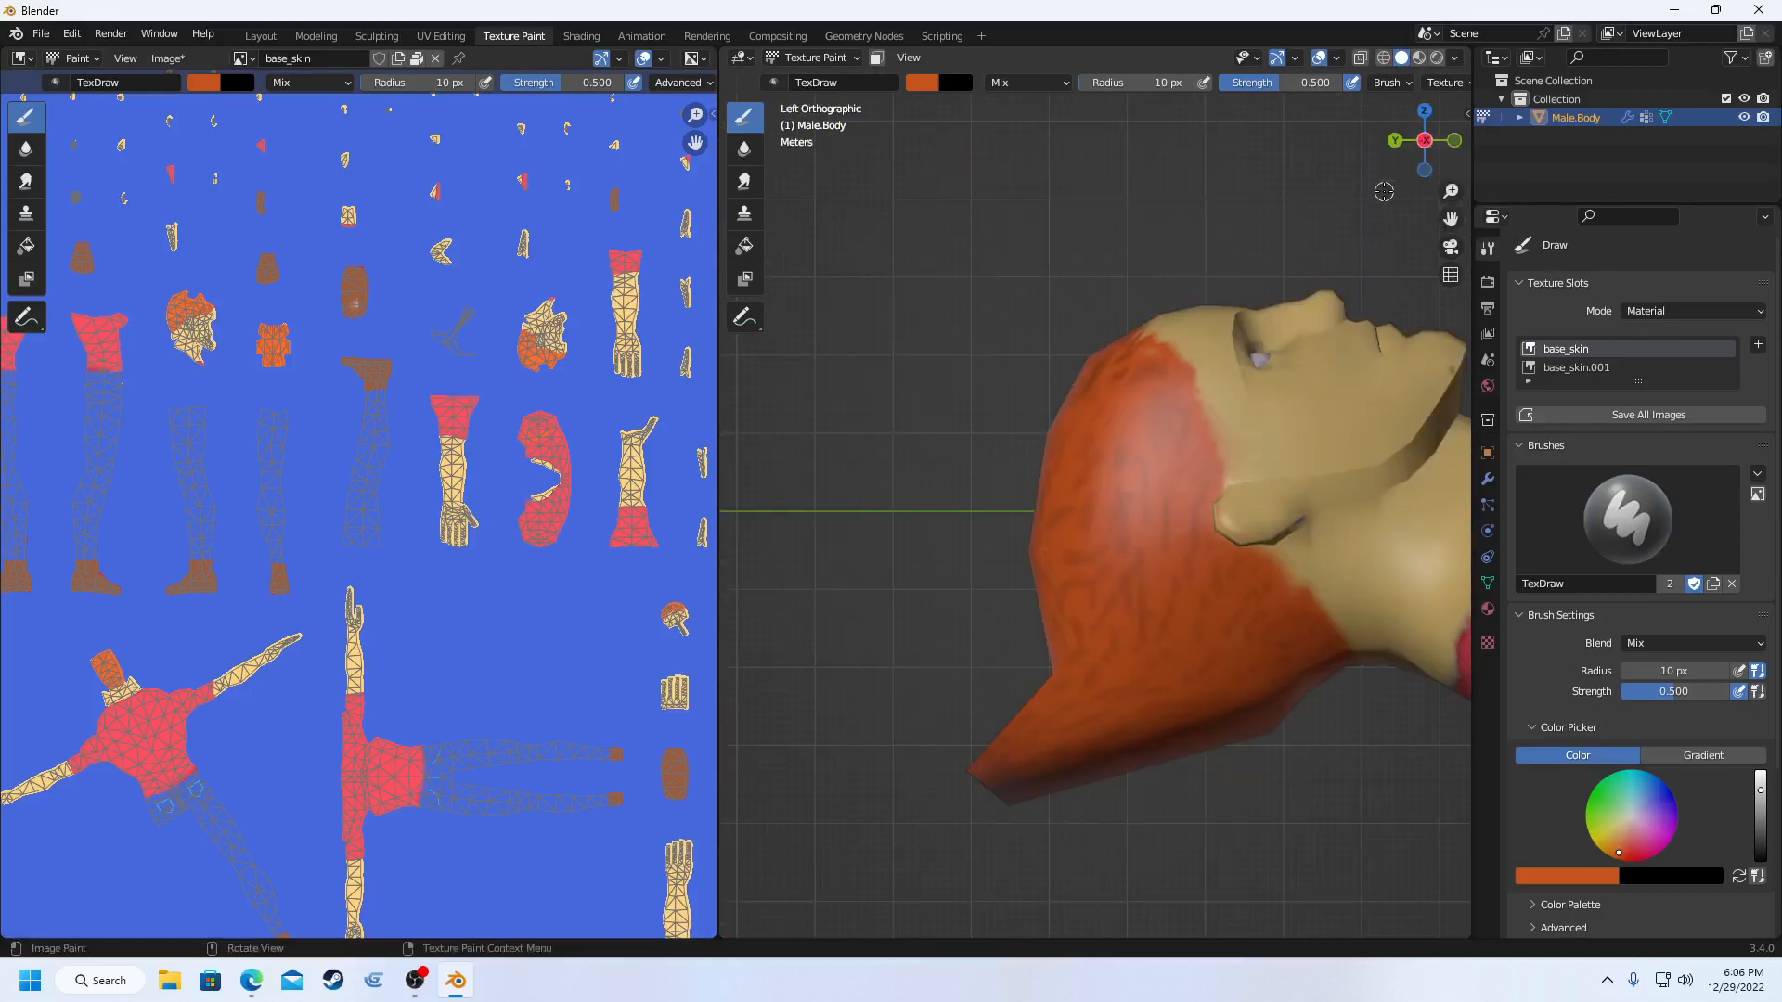
mouse_move(1359, 259)
middle_mouse_down()
mouse_move(998, 302)
mouse_move(960, 269)
middle_mouse_up()
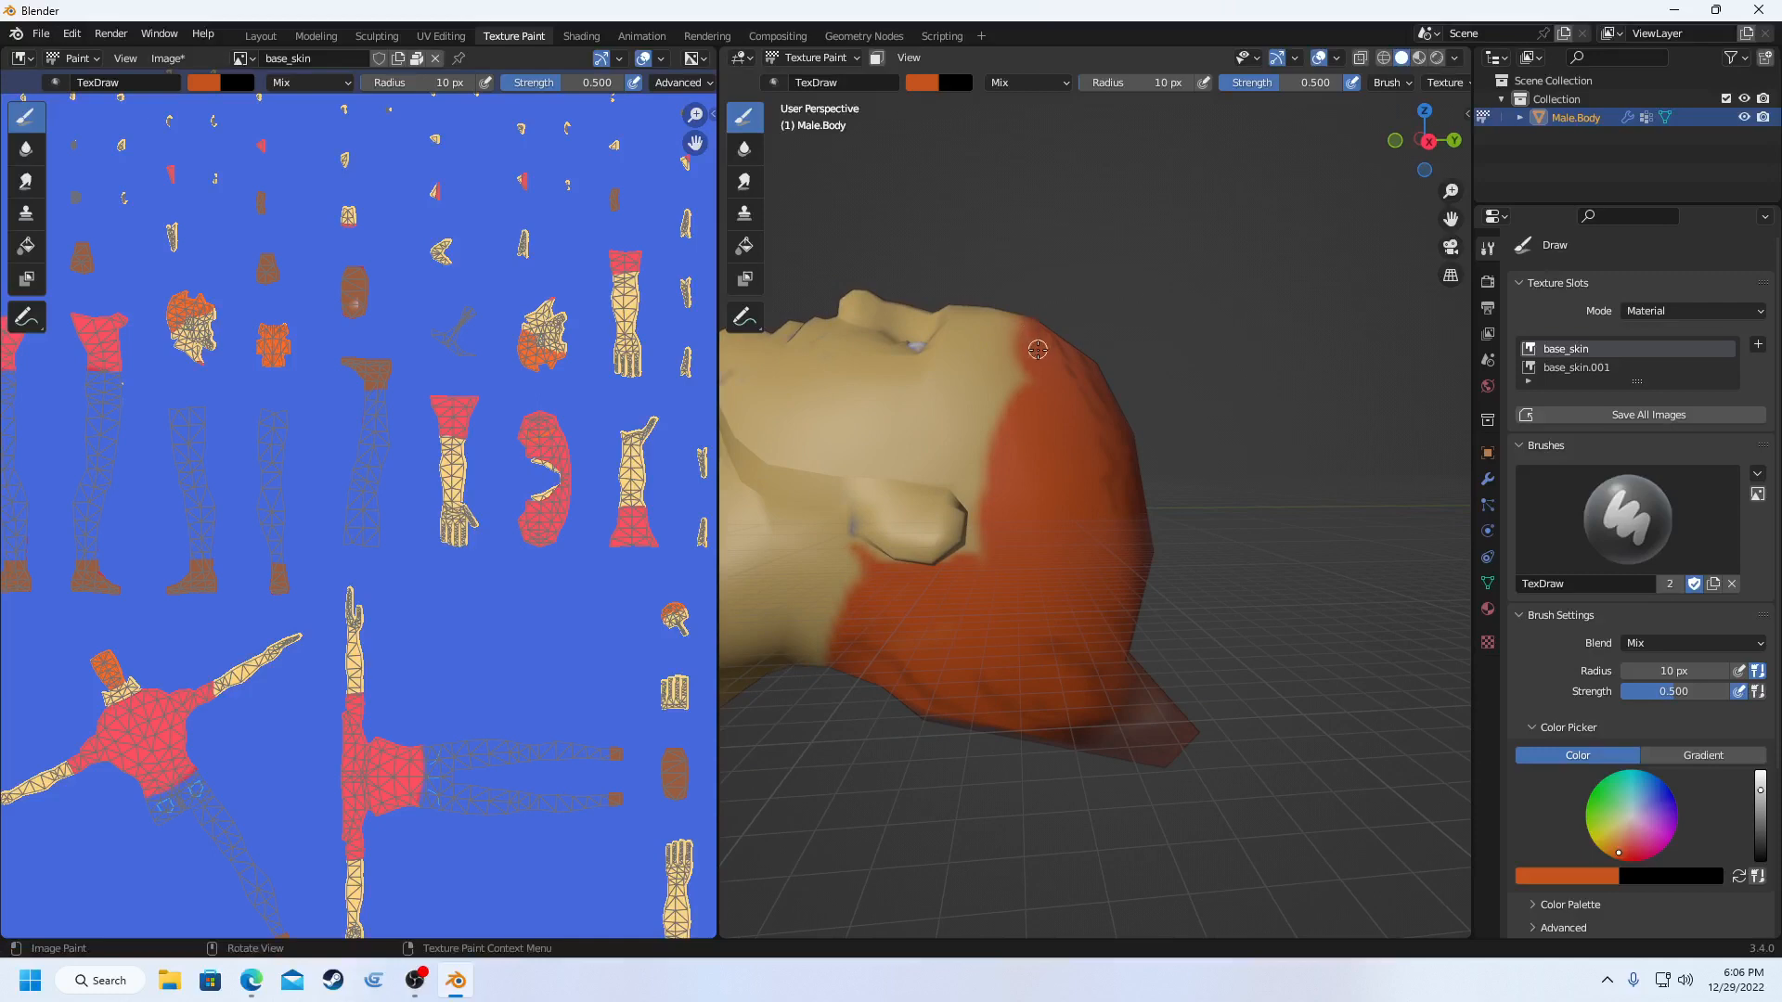
middle_click_drag(1038, 349, 1058, 375)
scroll(1056, 372, "up", 2)
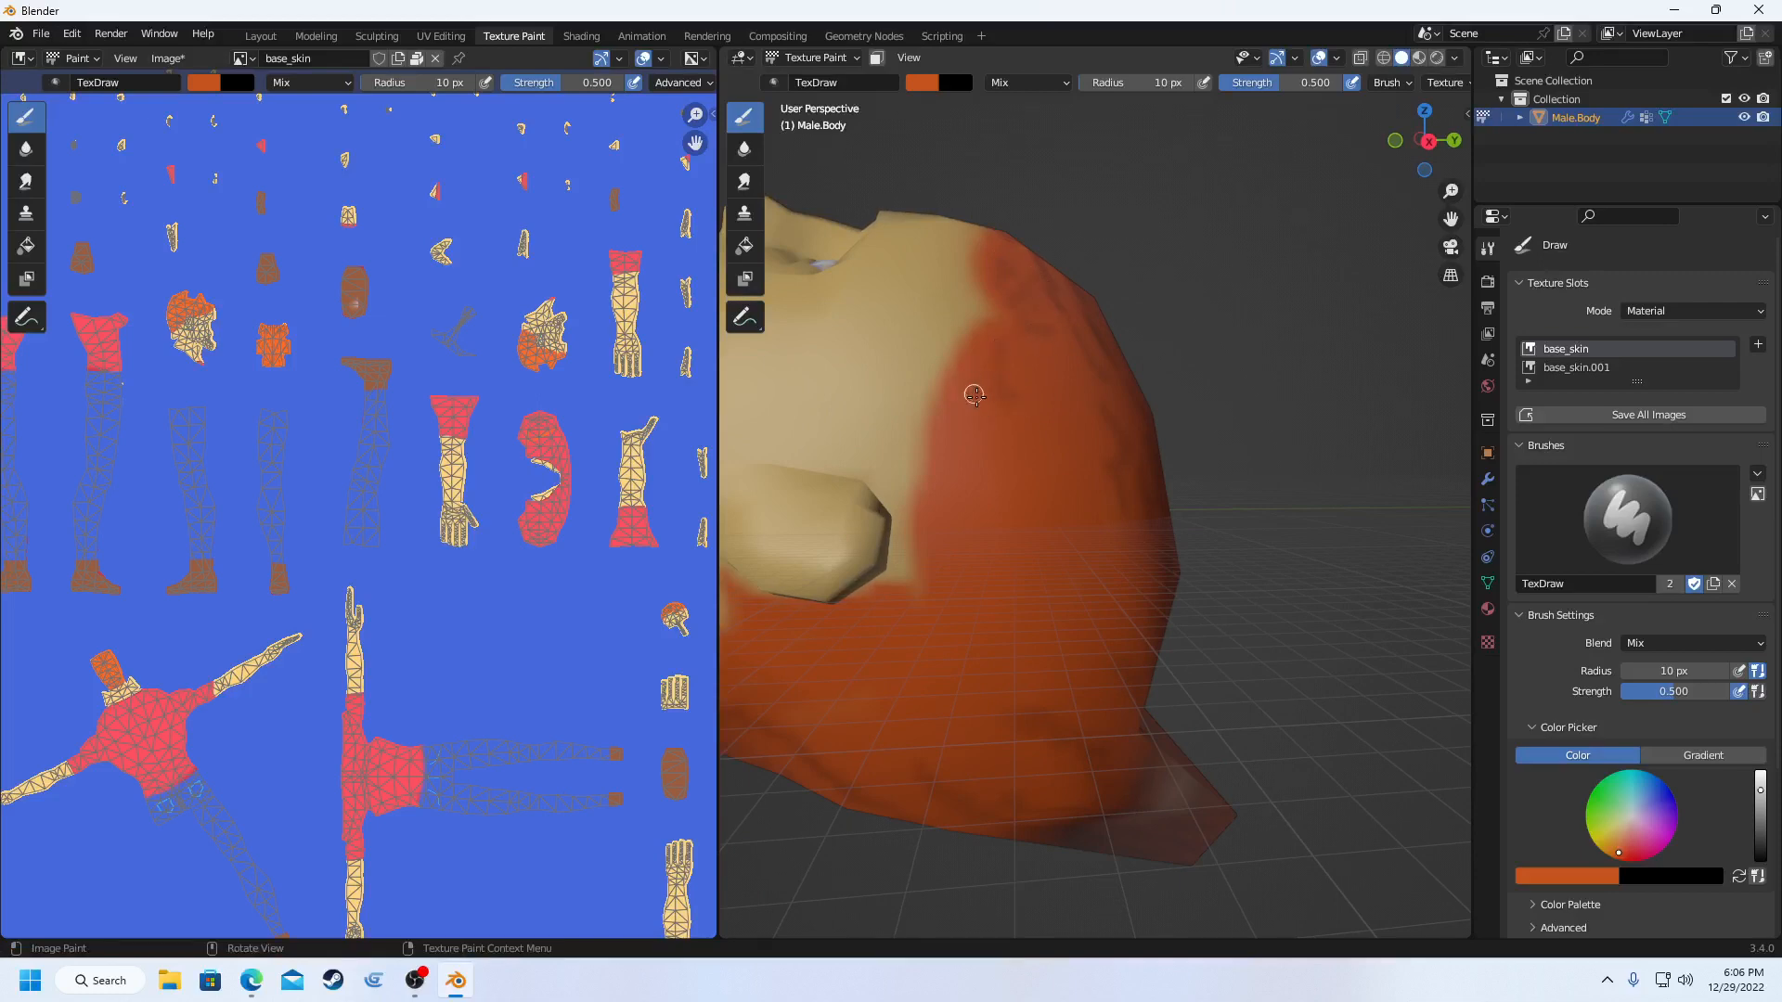
mouse_move(959, 425)
left_mouse_down()
mouse_move(1002, 485)
mouse_move(955, 465)
mouse_move(983, 503)
mouse_move(996, 624)
left_mouse_up()
mouse_move(812, 642)
middle_mouse_down()
mouse_move(798, 595)
mouse_move(767, 646)
middle_mouse_up()
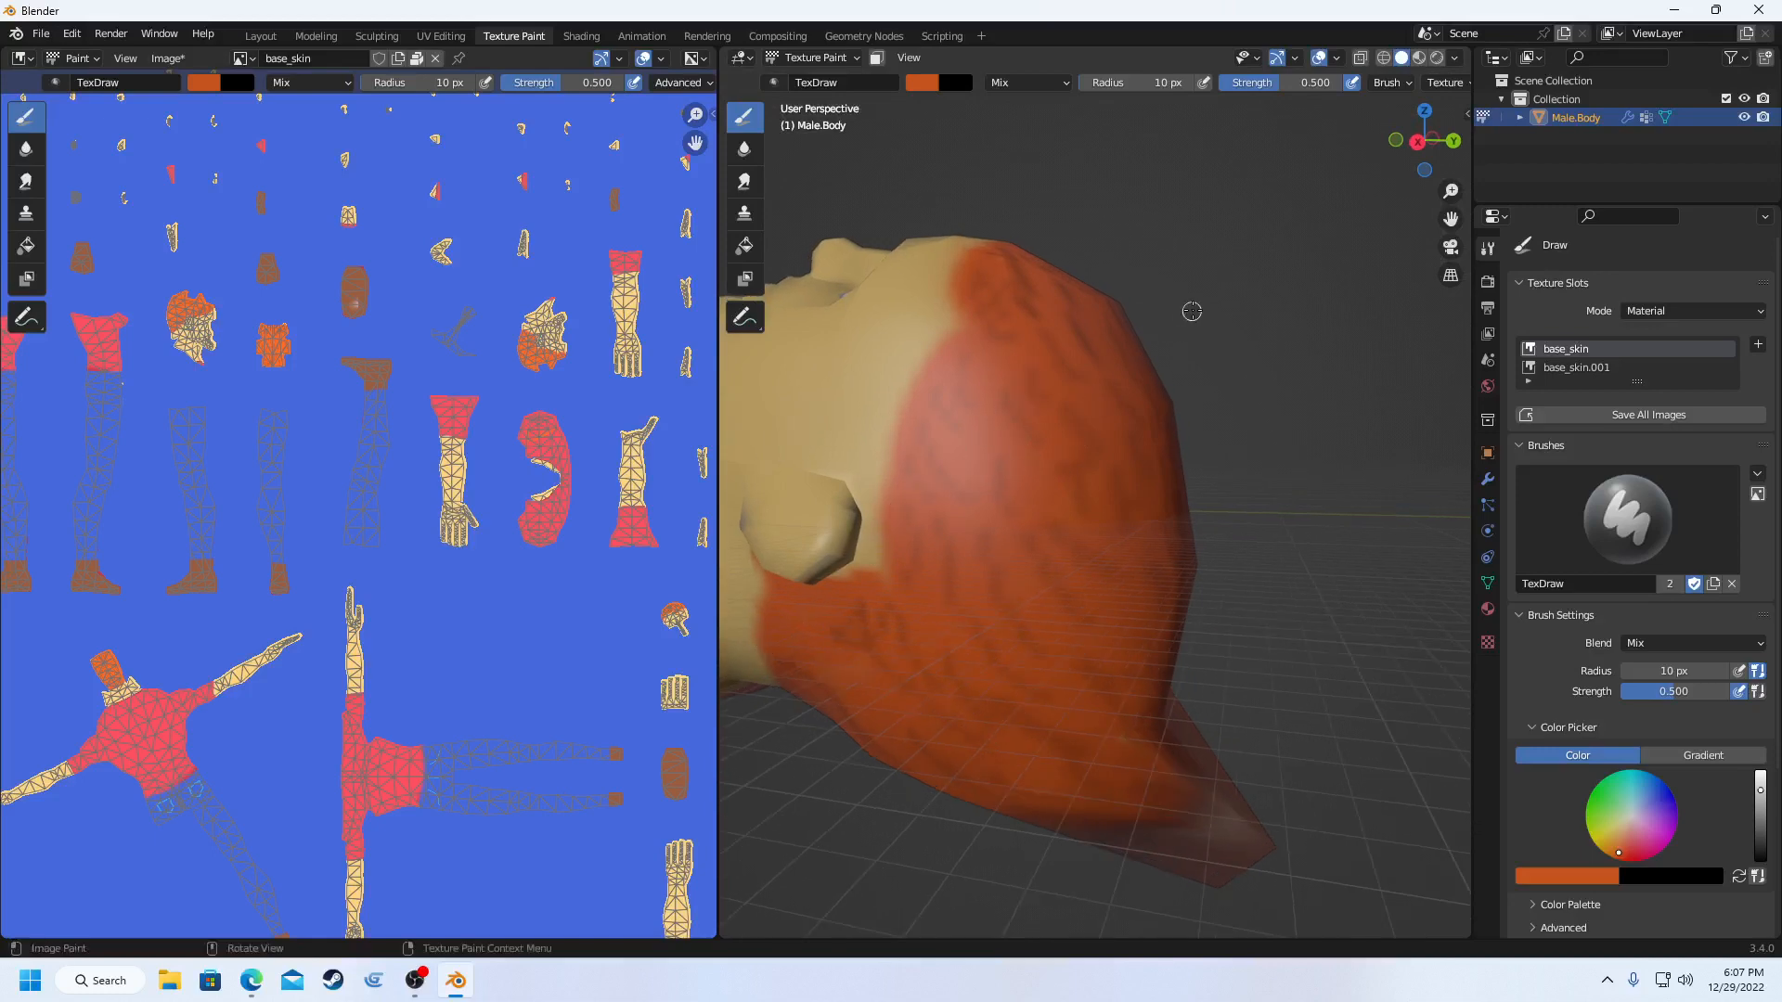
- Inspect the shaded hair from the sides, the back and the tip of the spike for missed or stray spots
left_click(1406, 158)
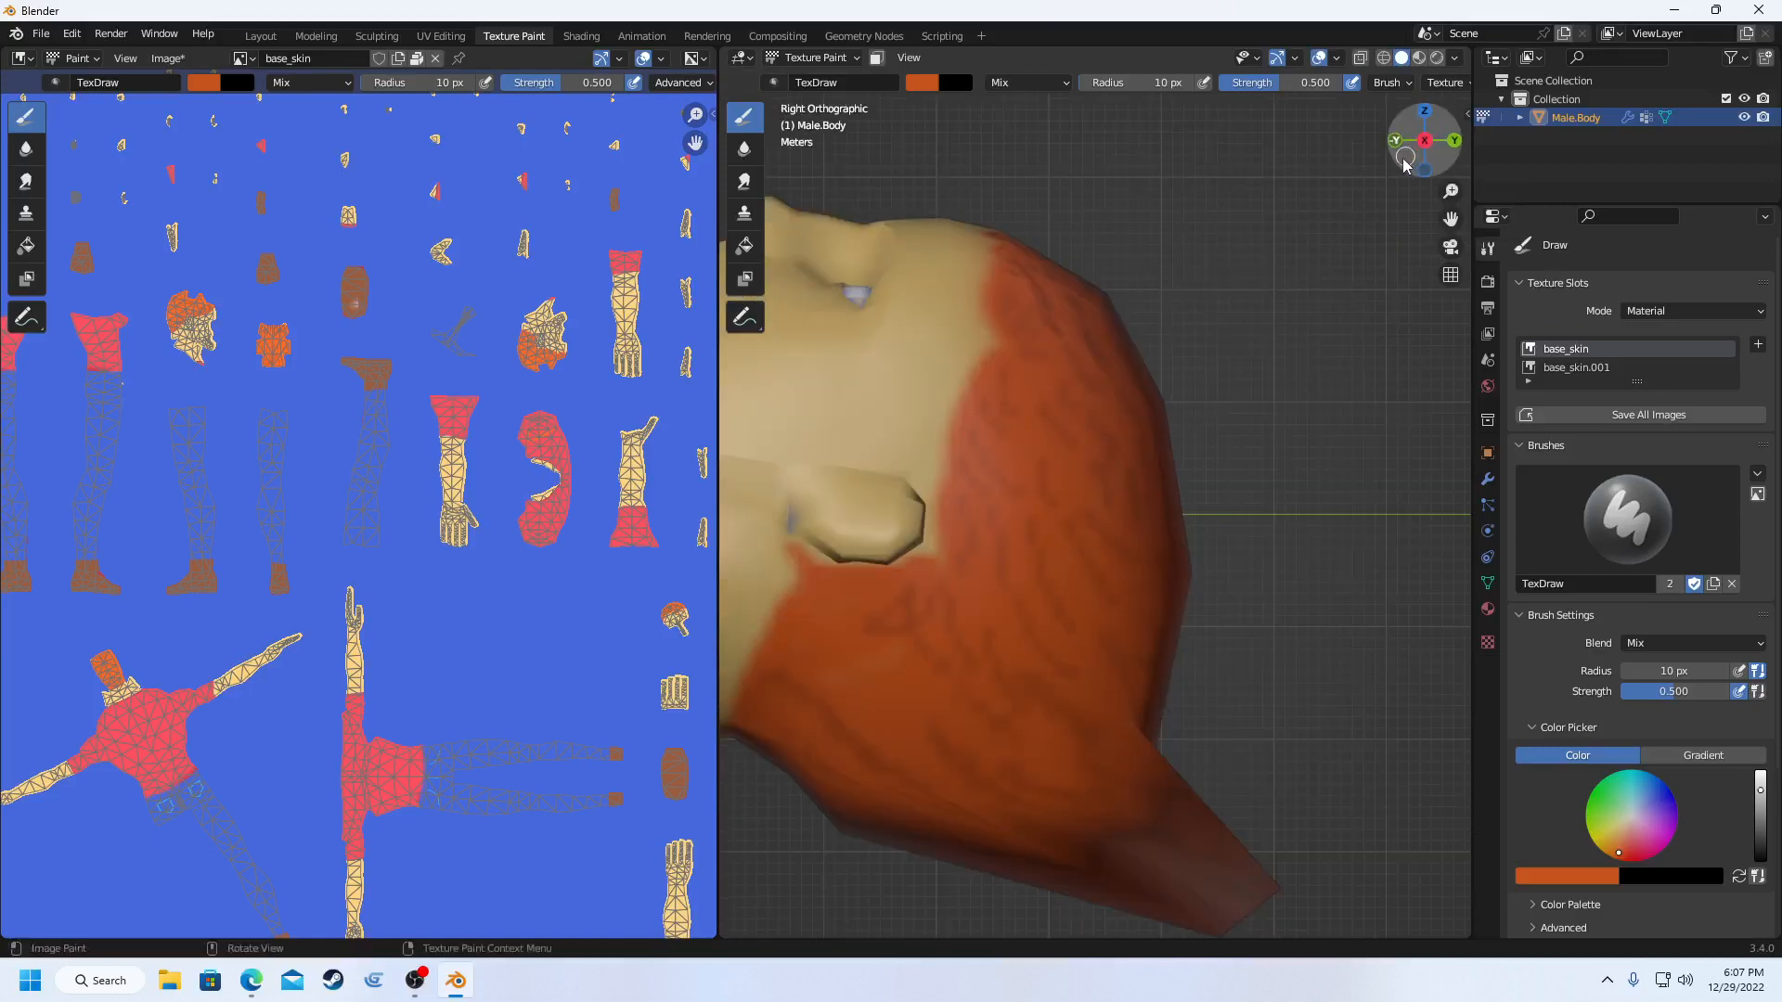
left_click(1452, 144)
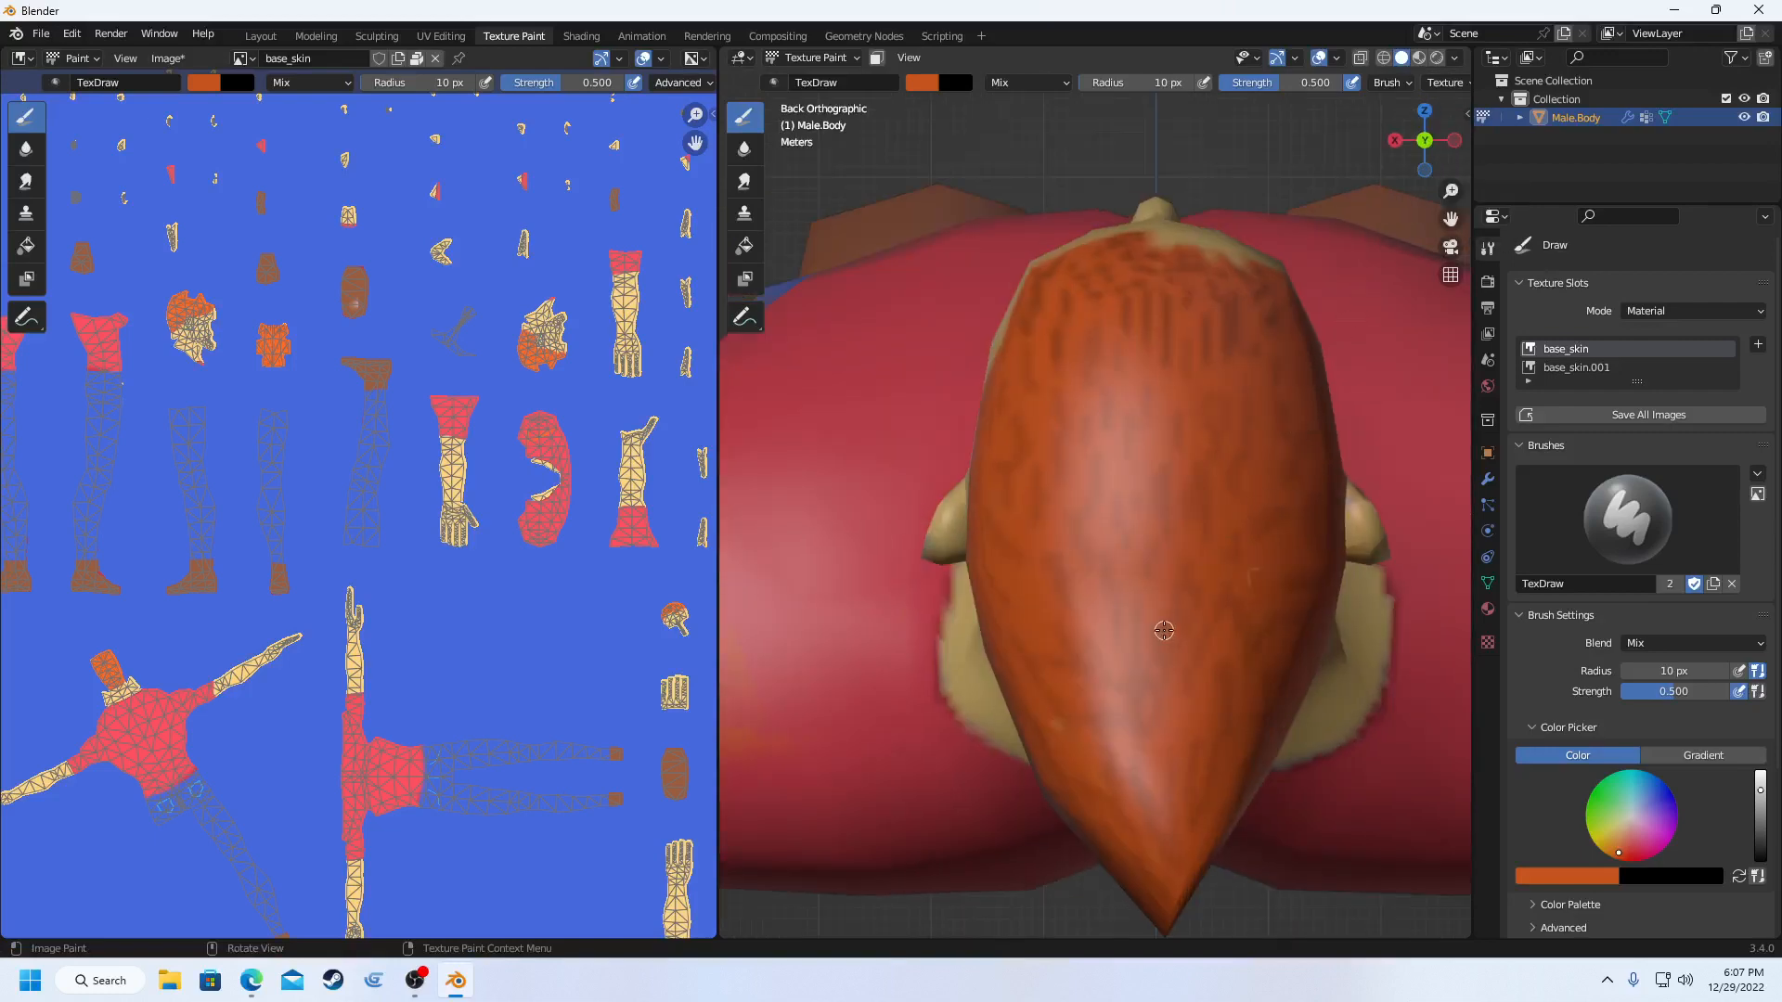
middle_click_drag(1164, 630, 1164, 429)
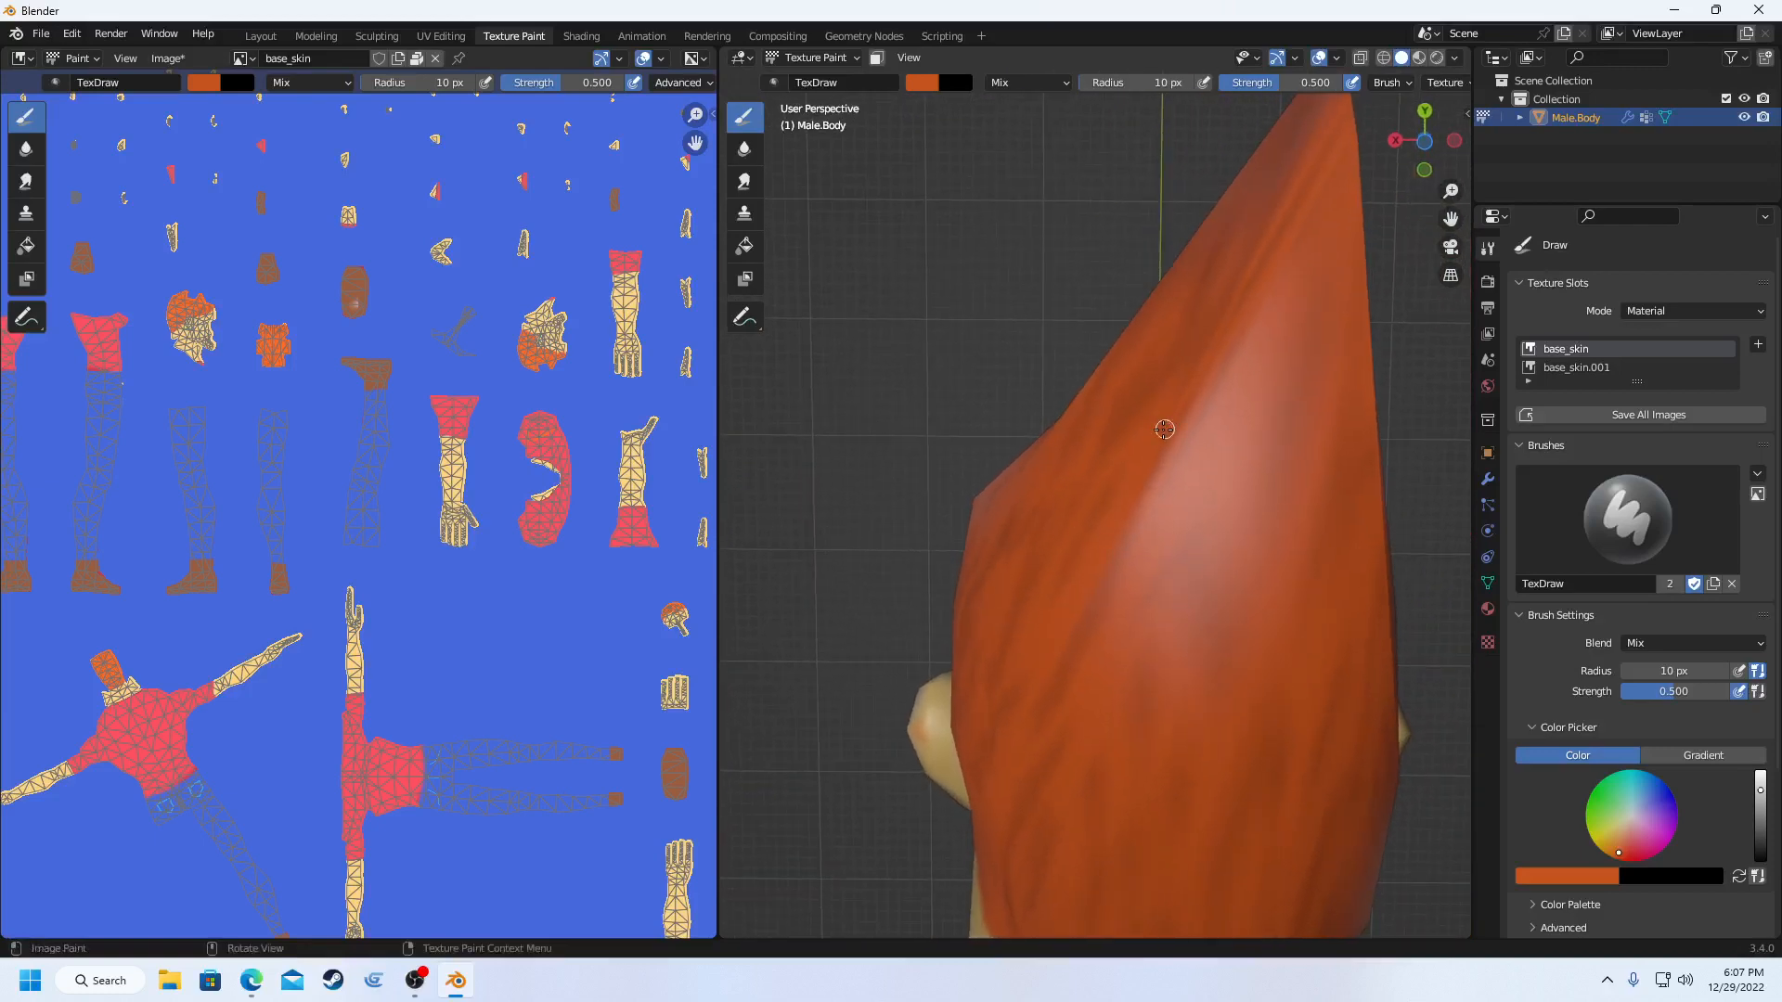
middle_click_drag(890, 807, 911, 719)
scroll(911, 792, "down", 5)
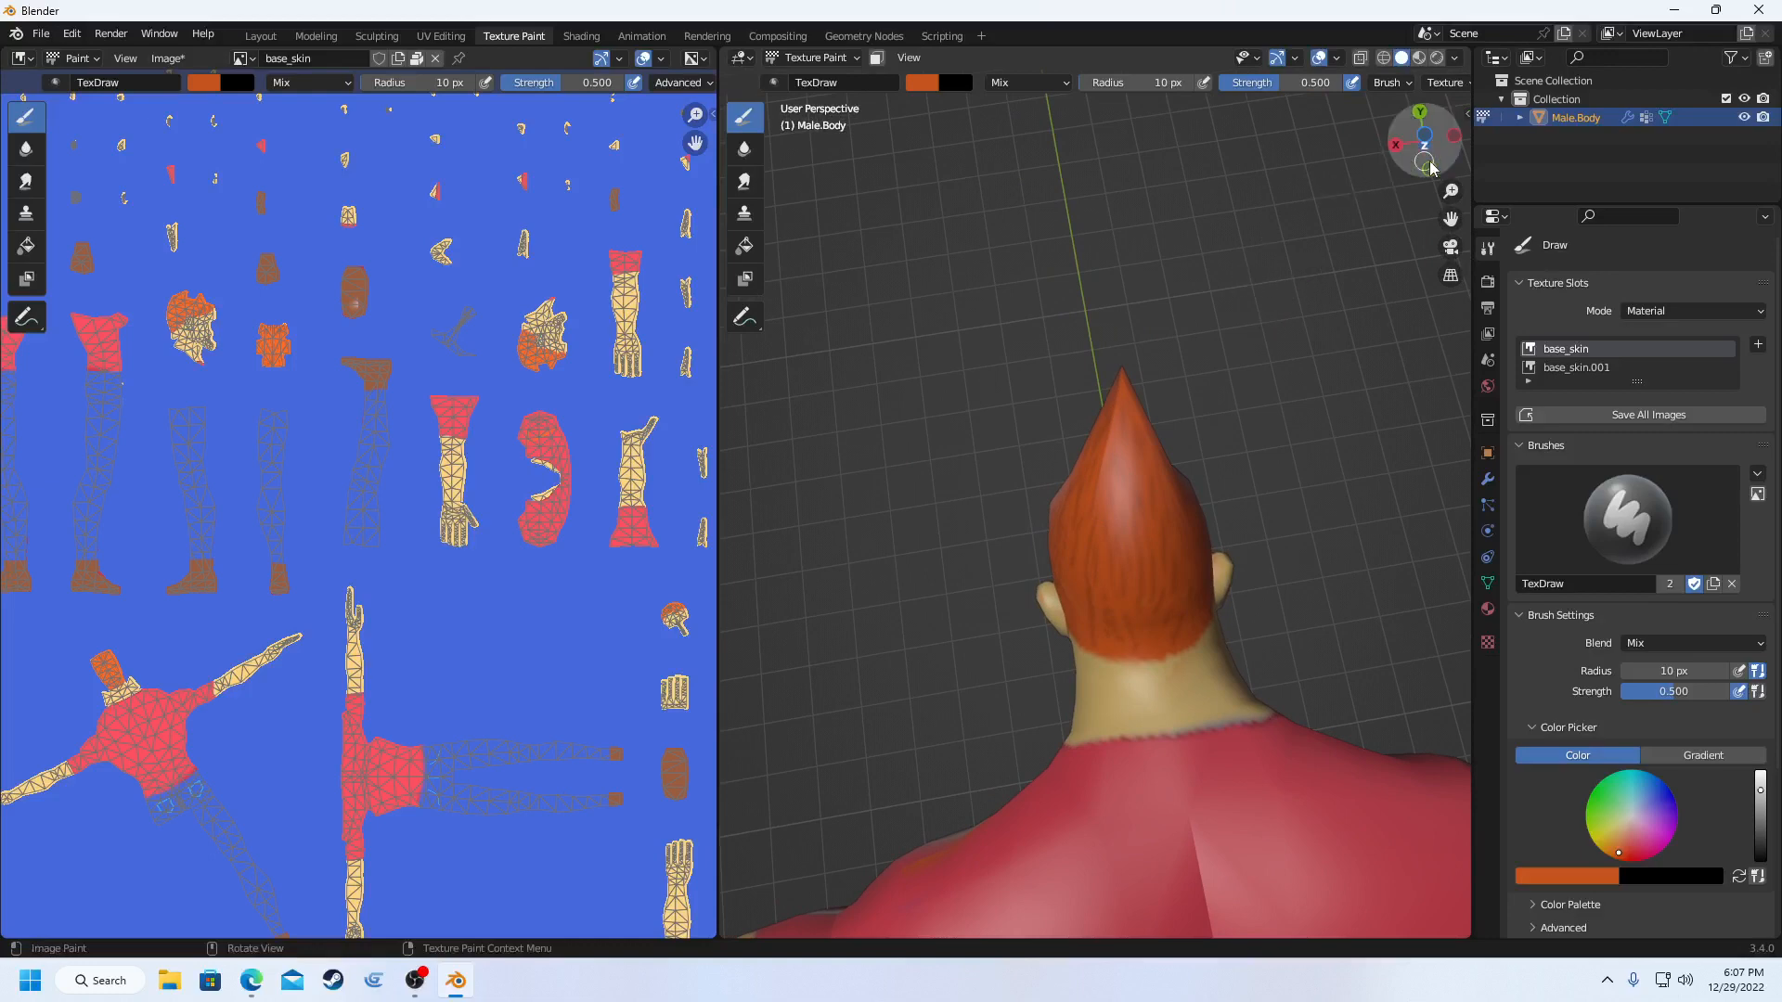
left_click(1454, 141)
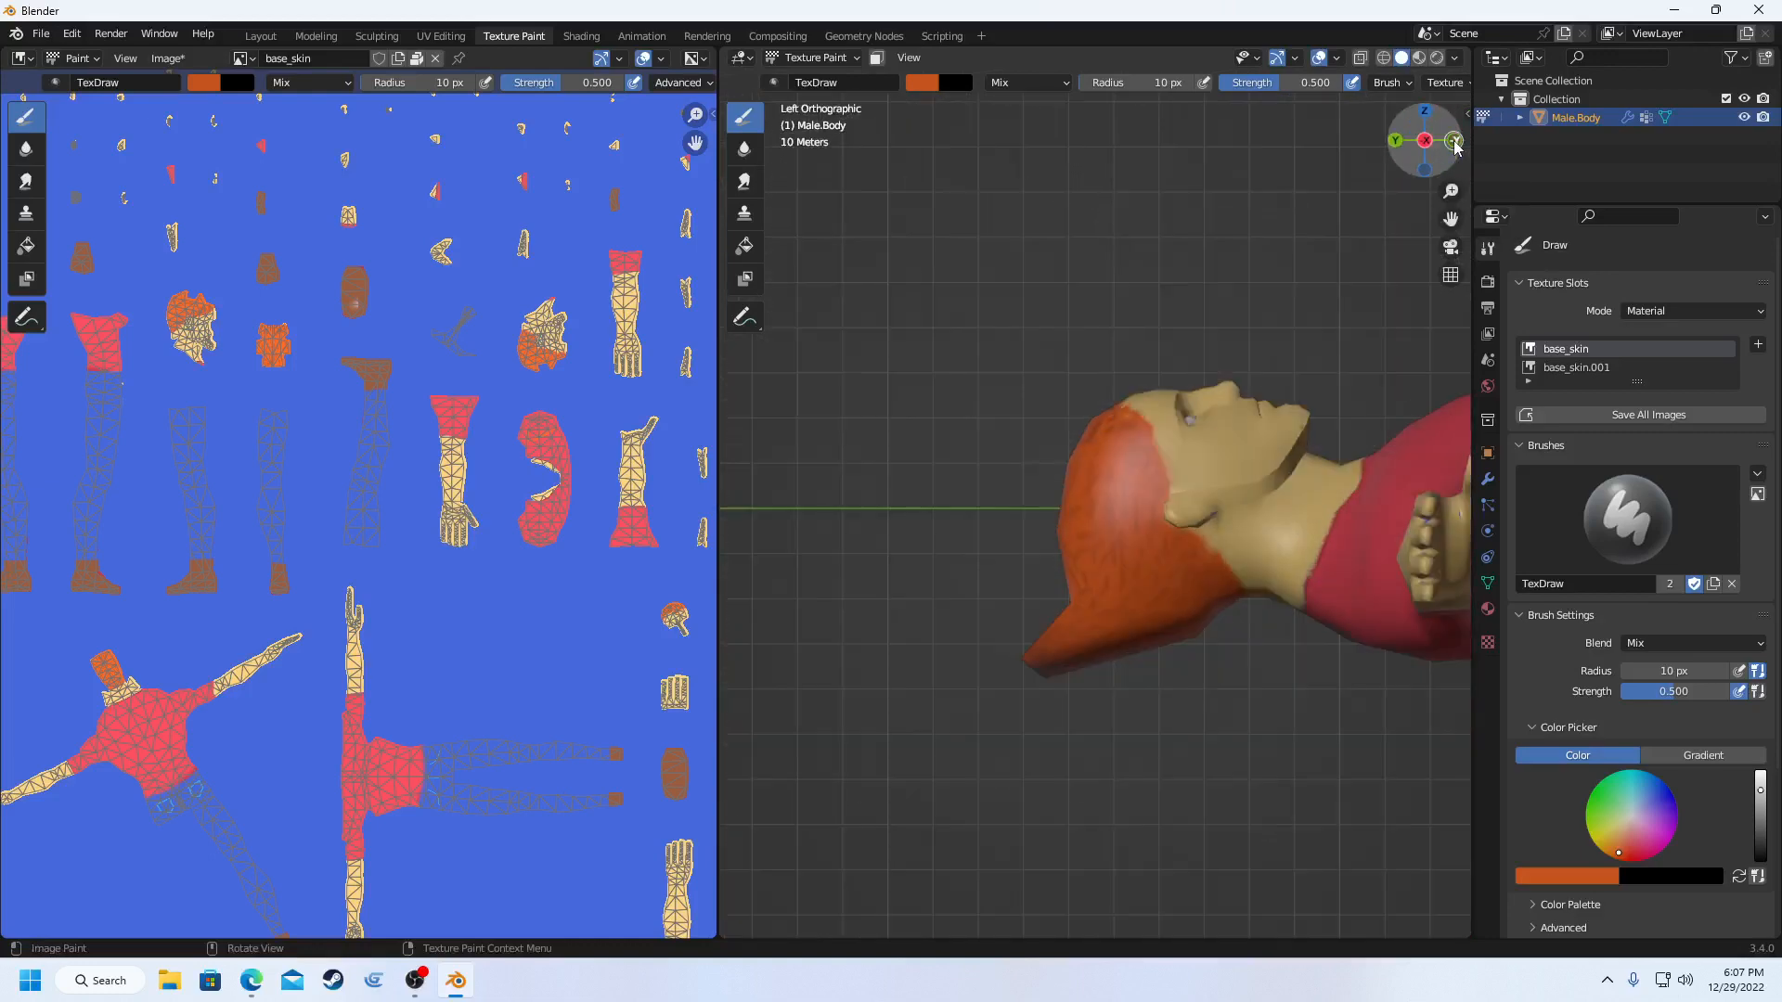
left_click(1425, 176)
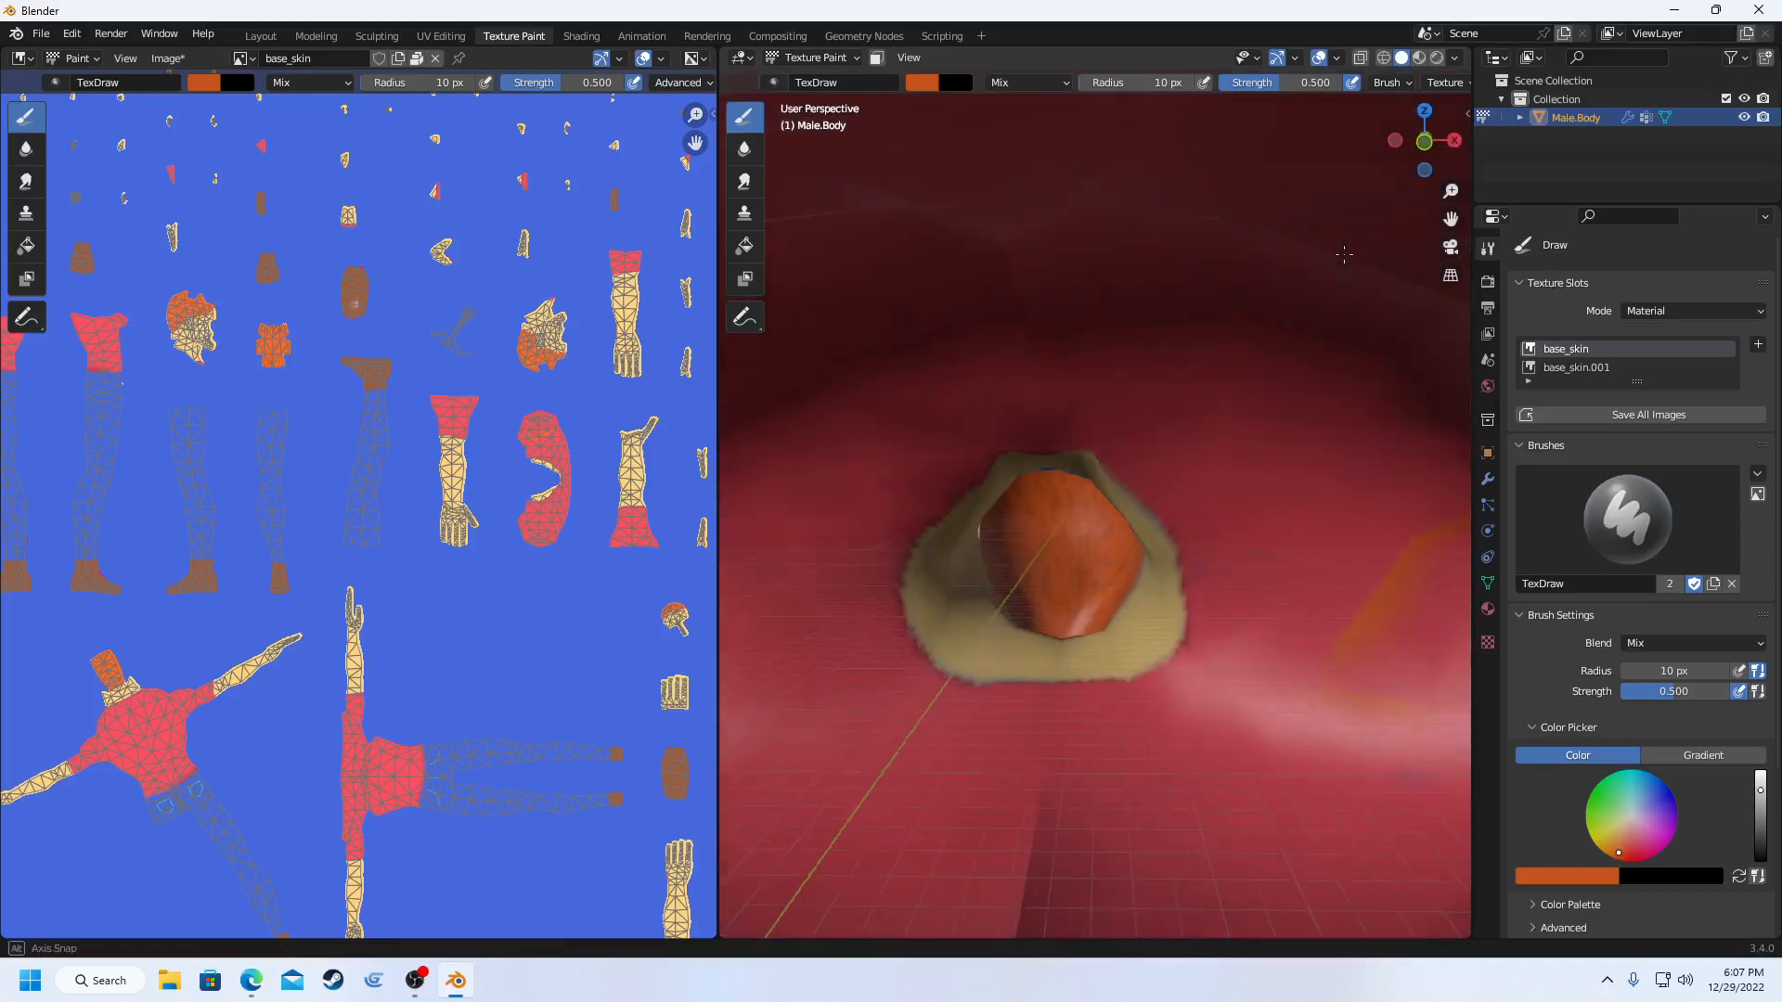
mouse_move(1353, 245)
middle_mouse_down()
mouse_move(1339, 262)
mouse_move(1197, 274)
middle_mouse_up()
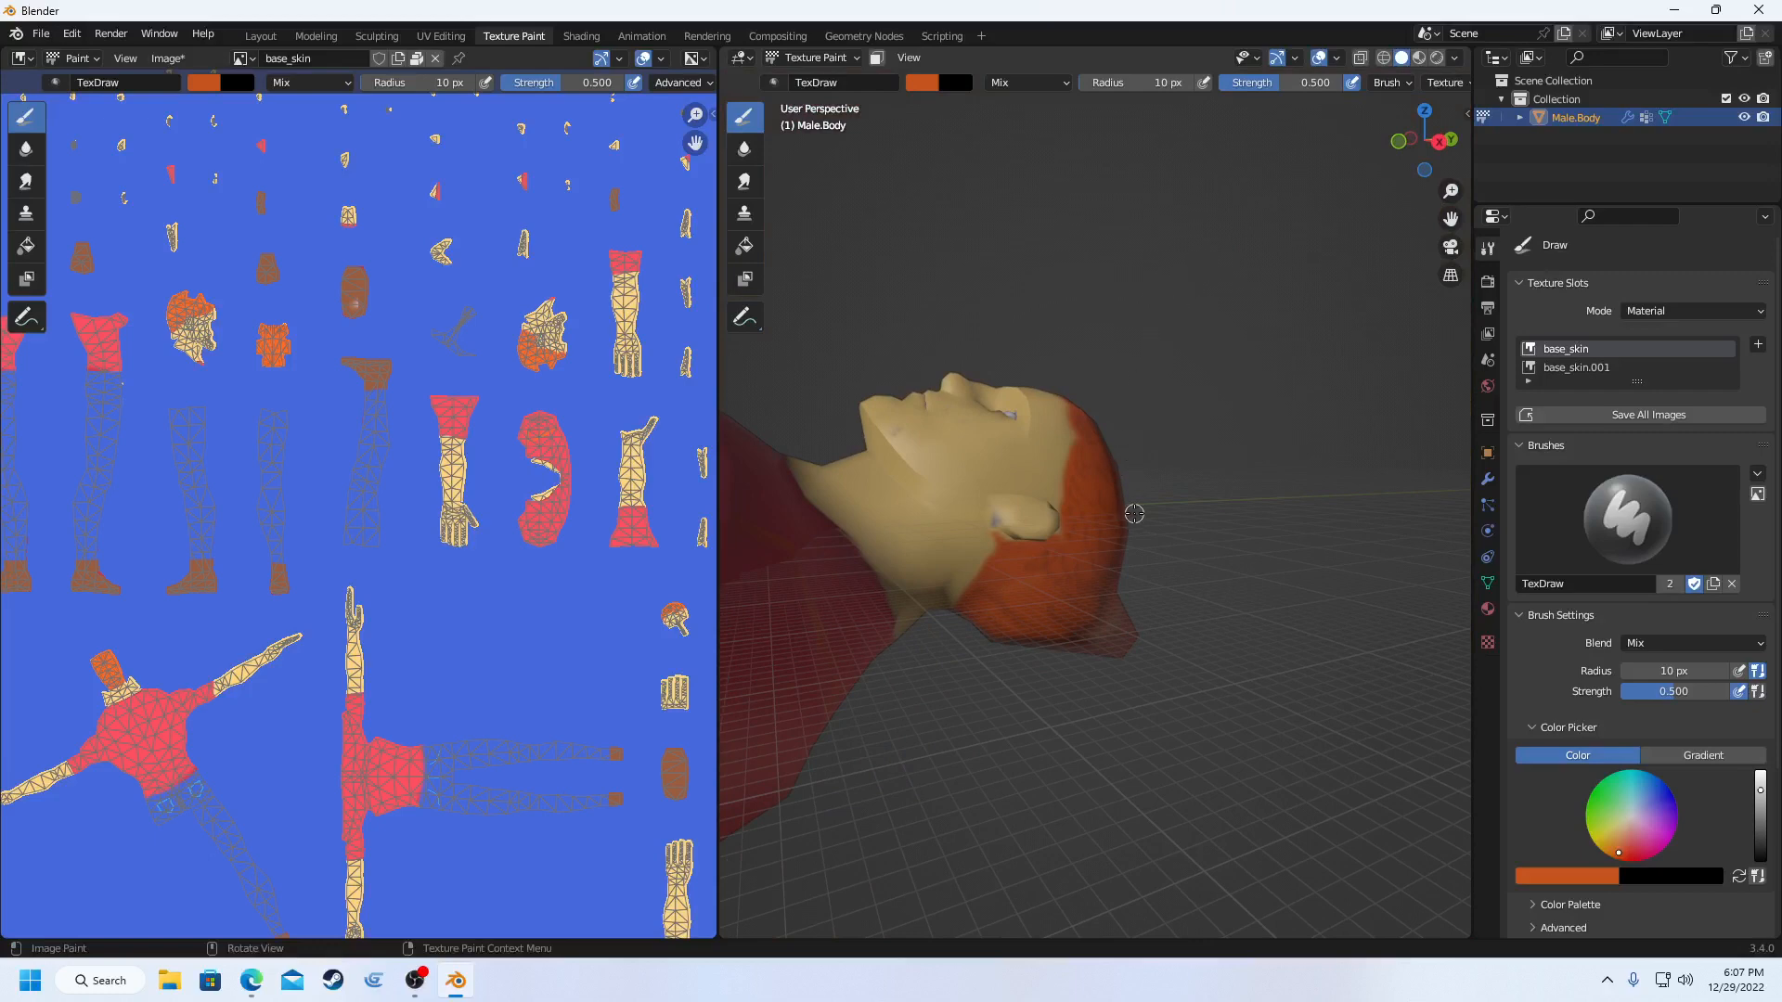
- Sample the skin colour from an arm in the texture image and set the brush strength to 1
scroll(1039, 622, "up", 4)
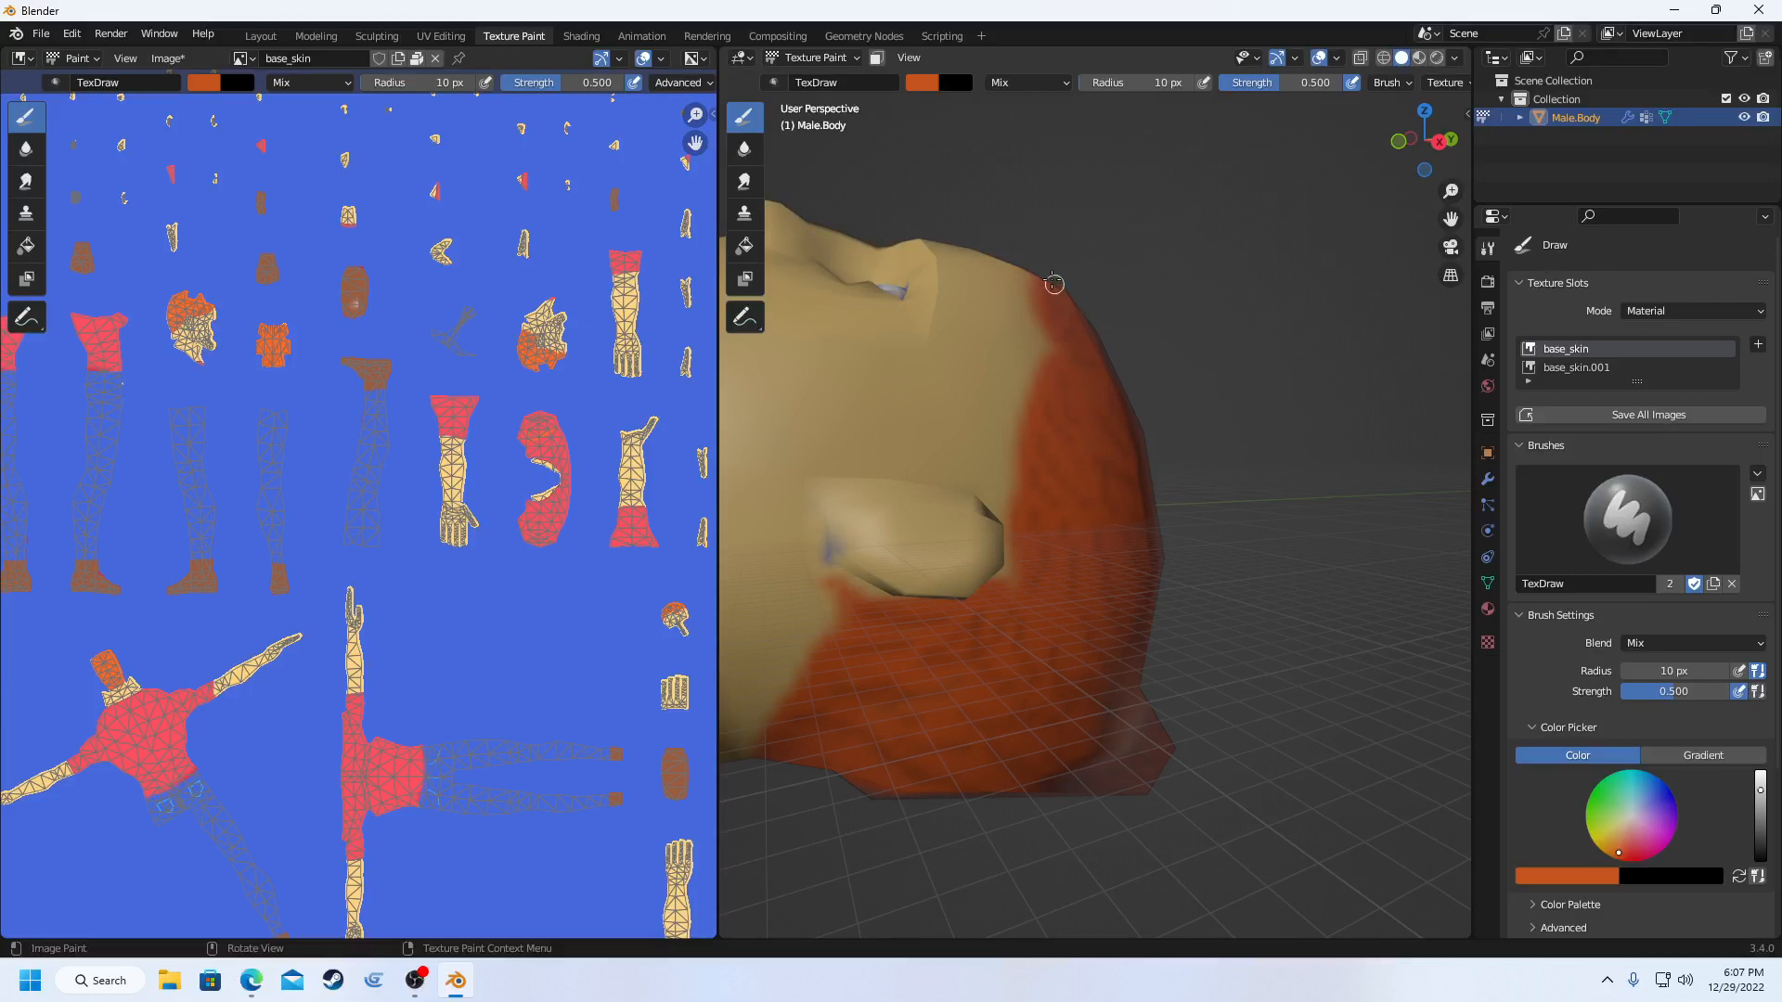
left_click(929, 85)
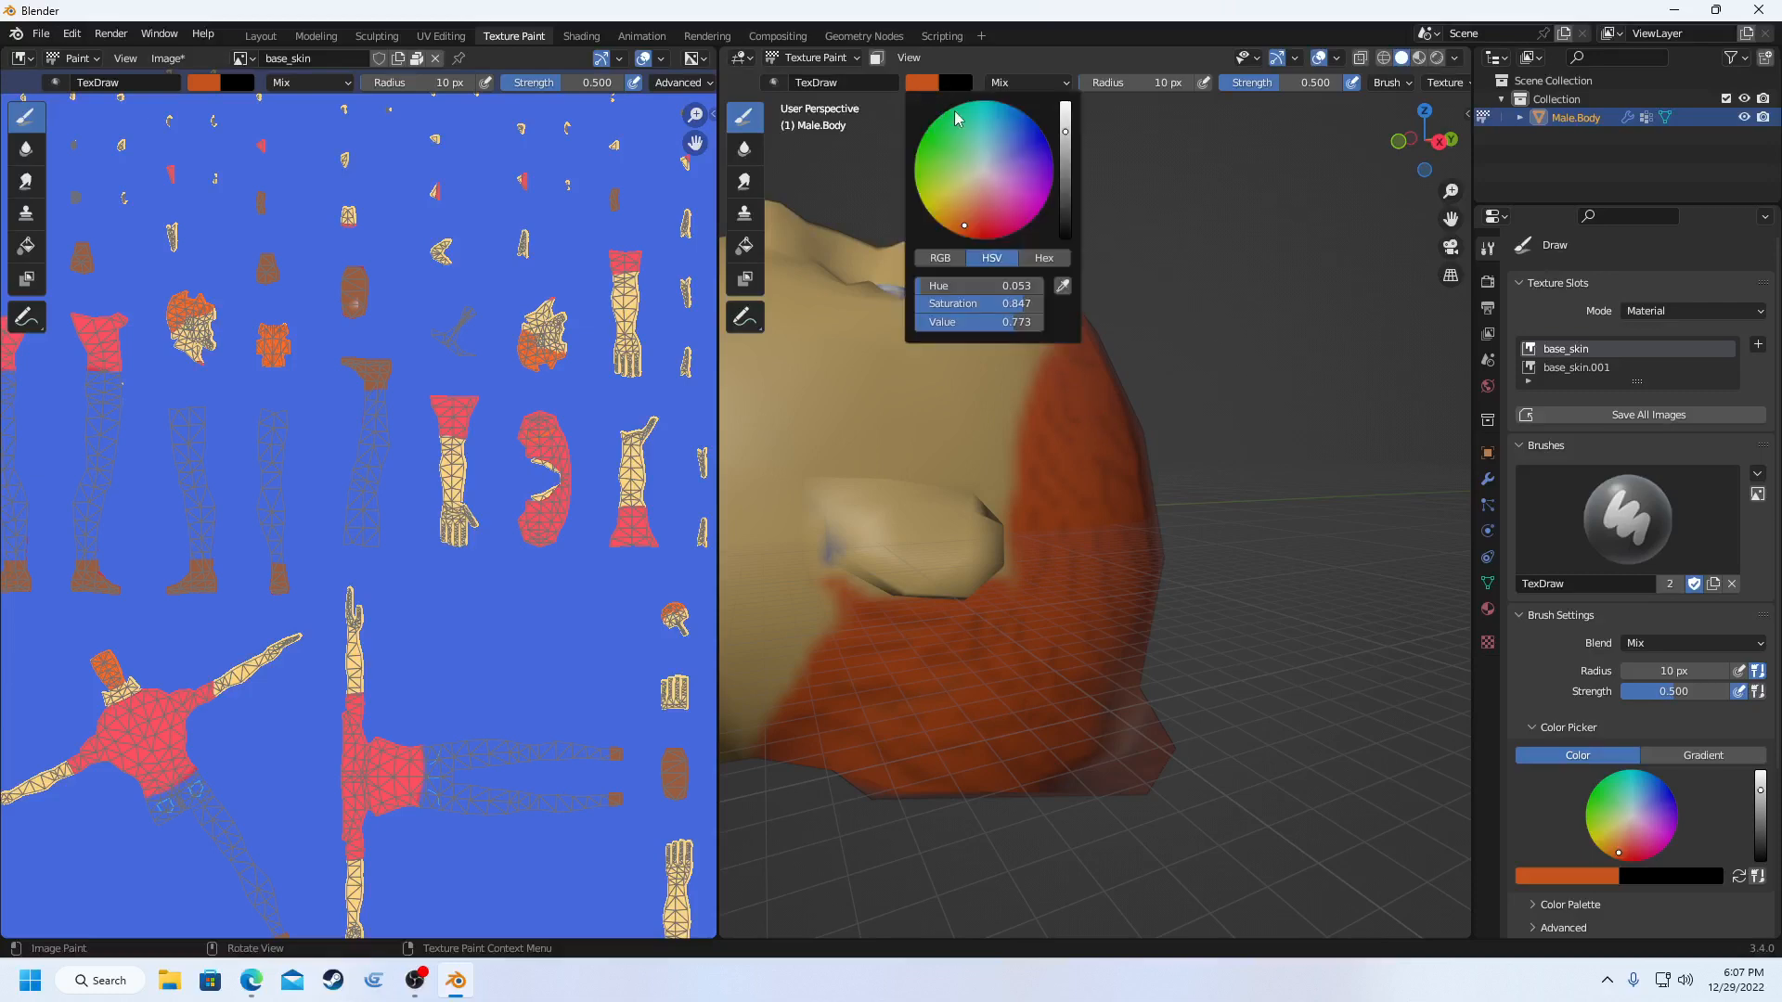
left_click(1062, 288)
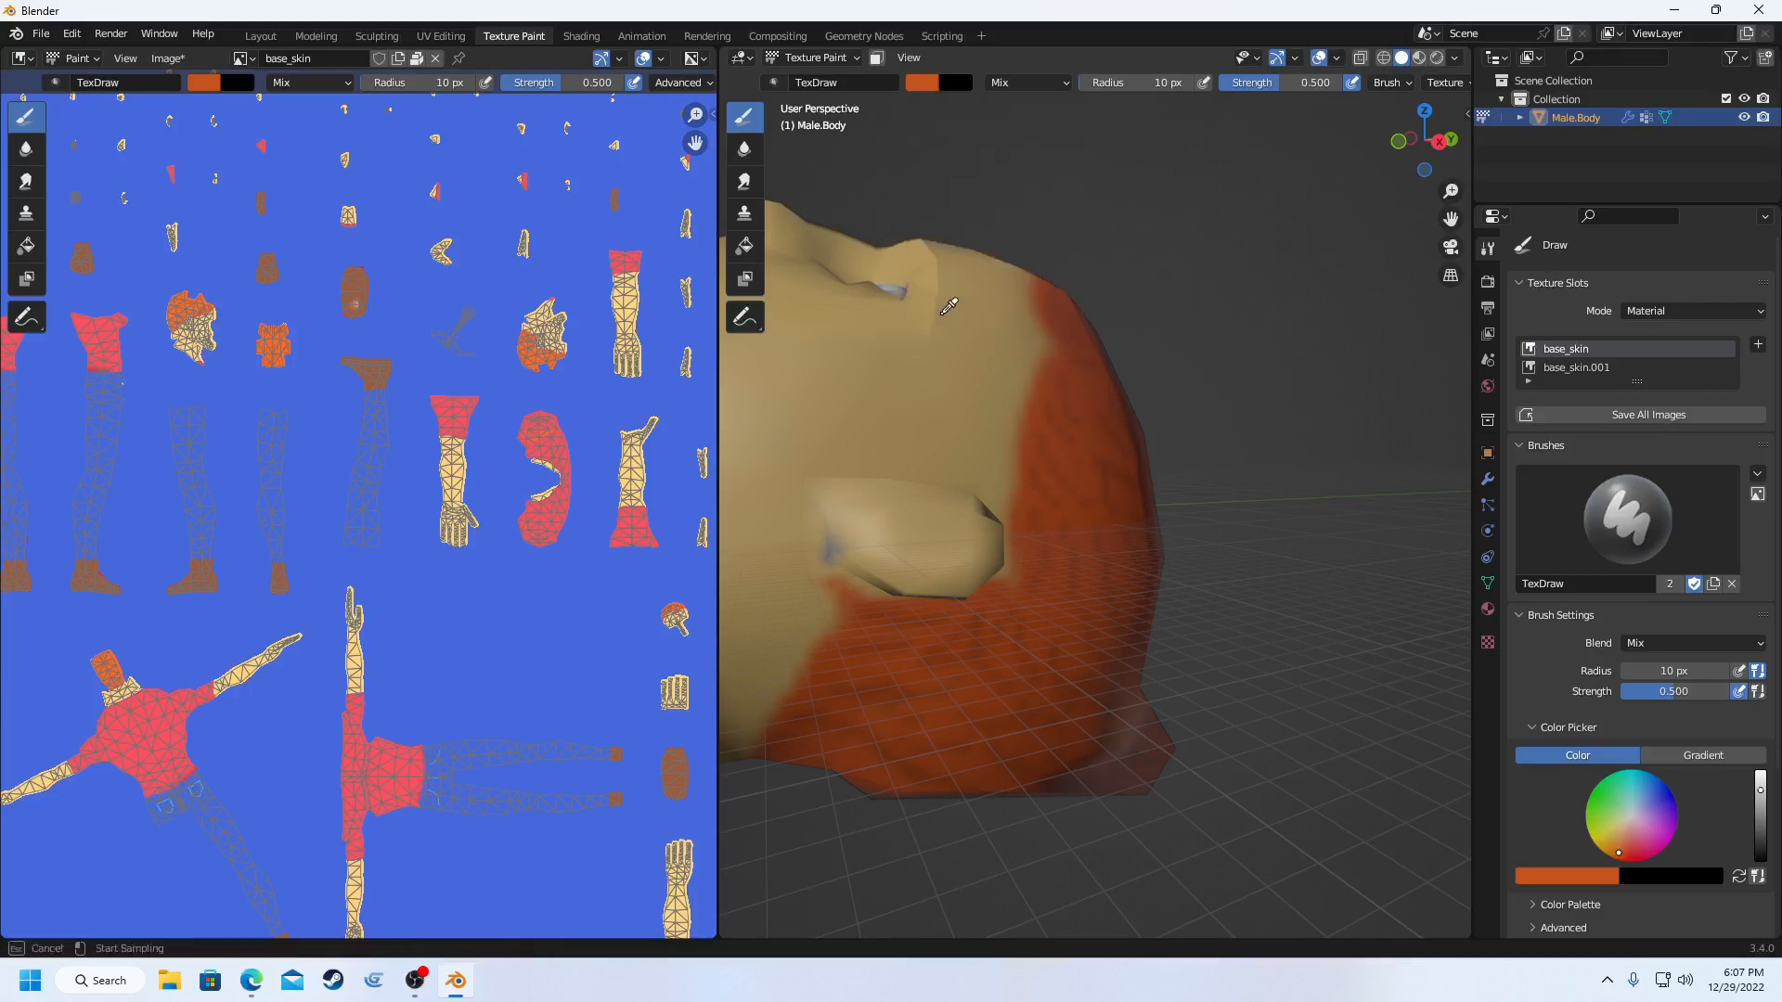
left_click(639, 470)
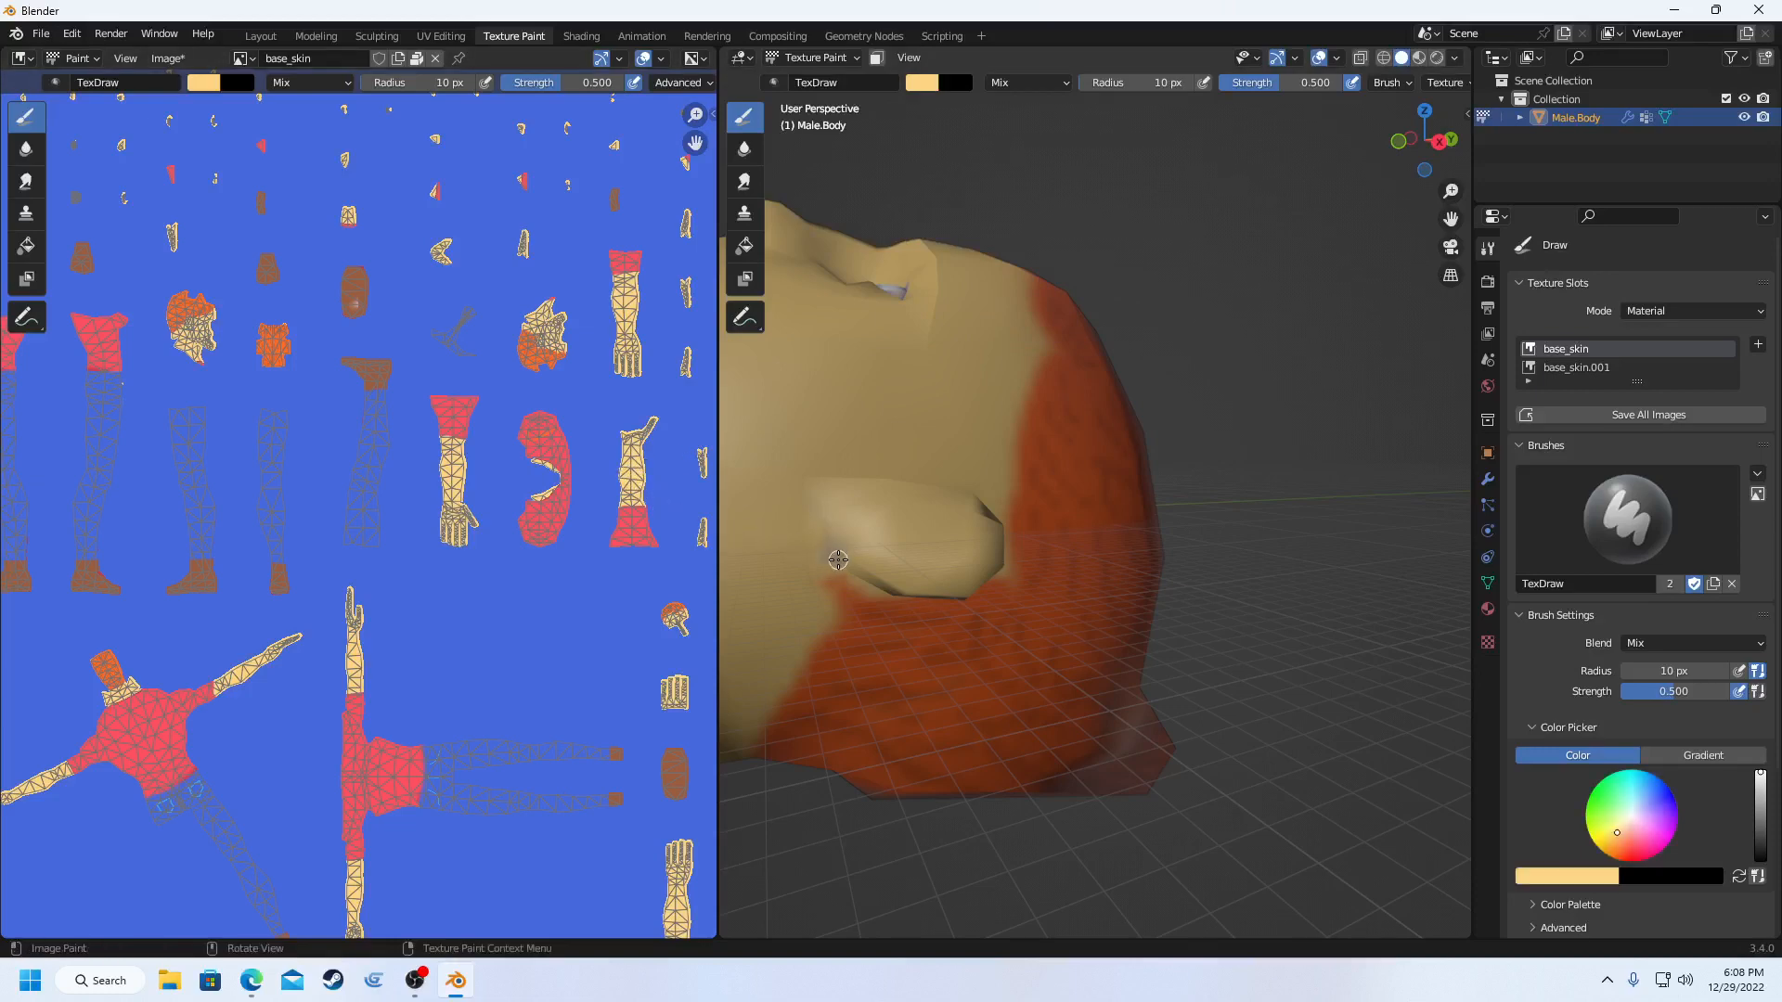
left_click(1297, 87)
type("1")
key("Return")
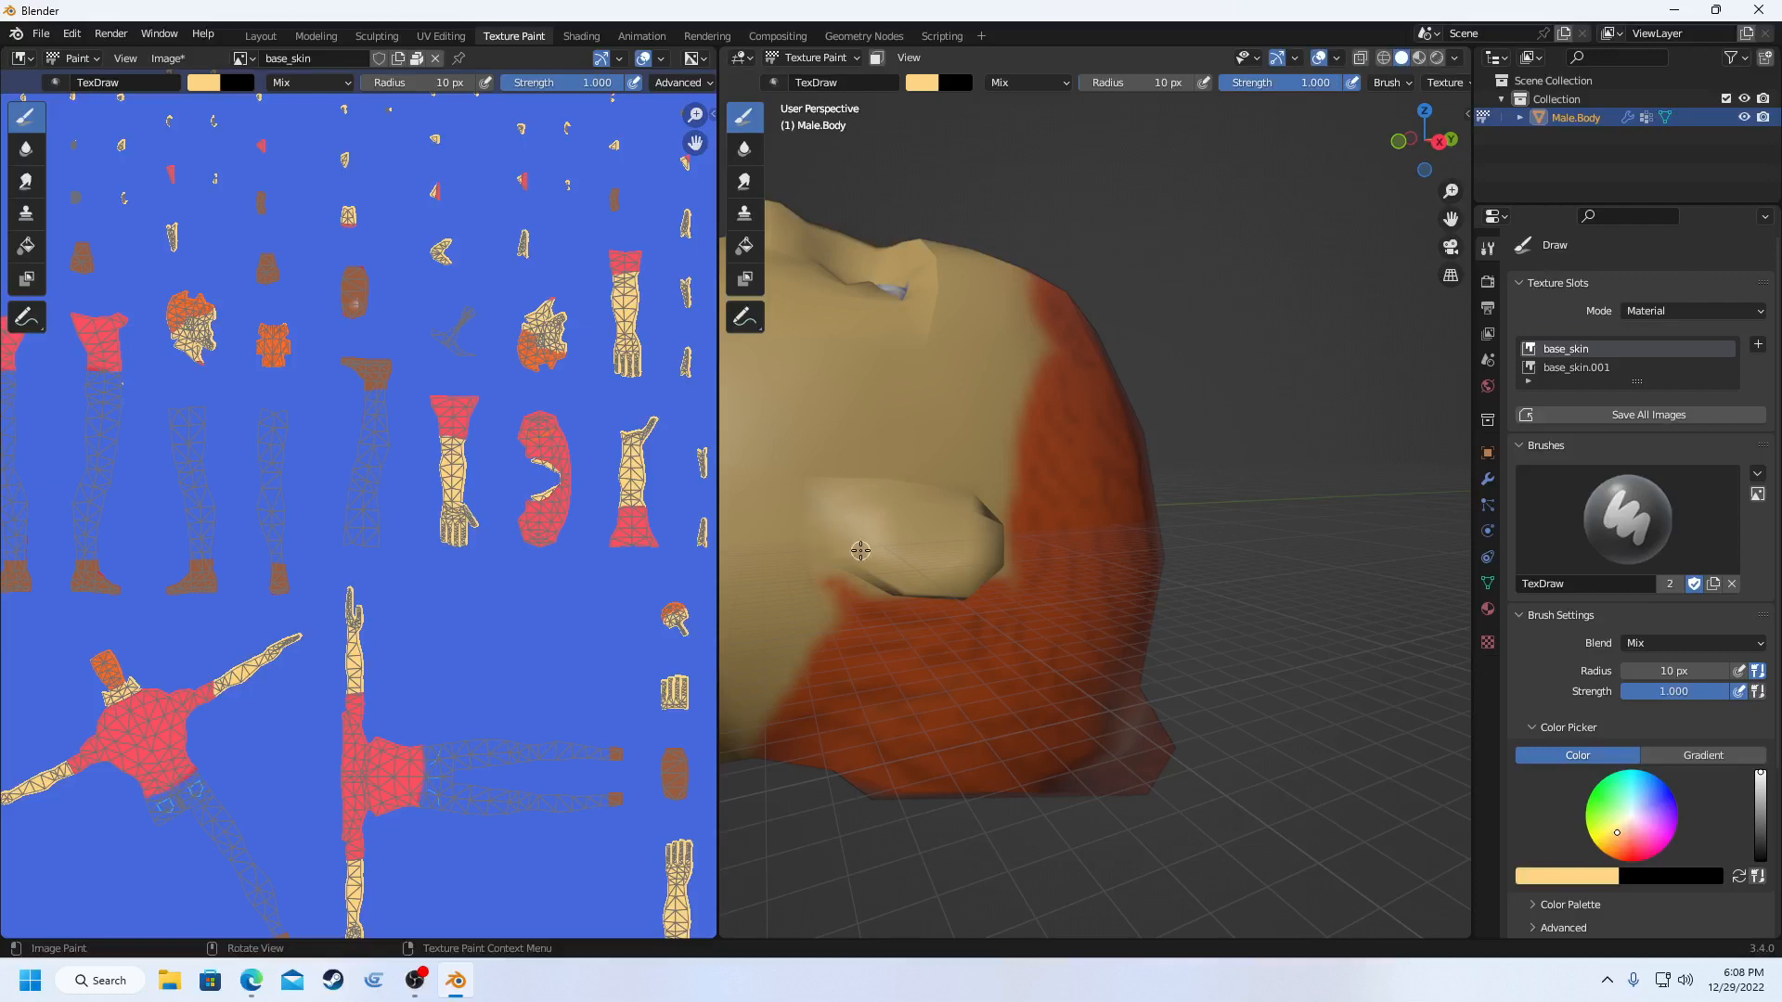
- Paint over the blue marks and stray orange on the ear with the skin colour
mouse_move(856, 543)
middle_mouse_down()
mouse_move(876, 490)
mouse_move(735, 358)
middle_mouse_up()
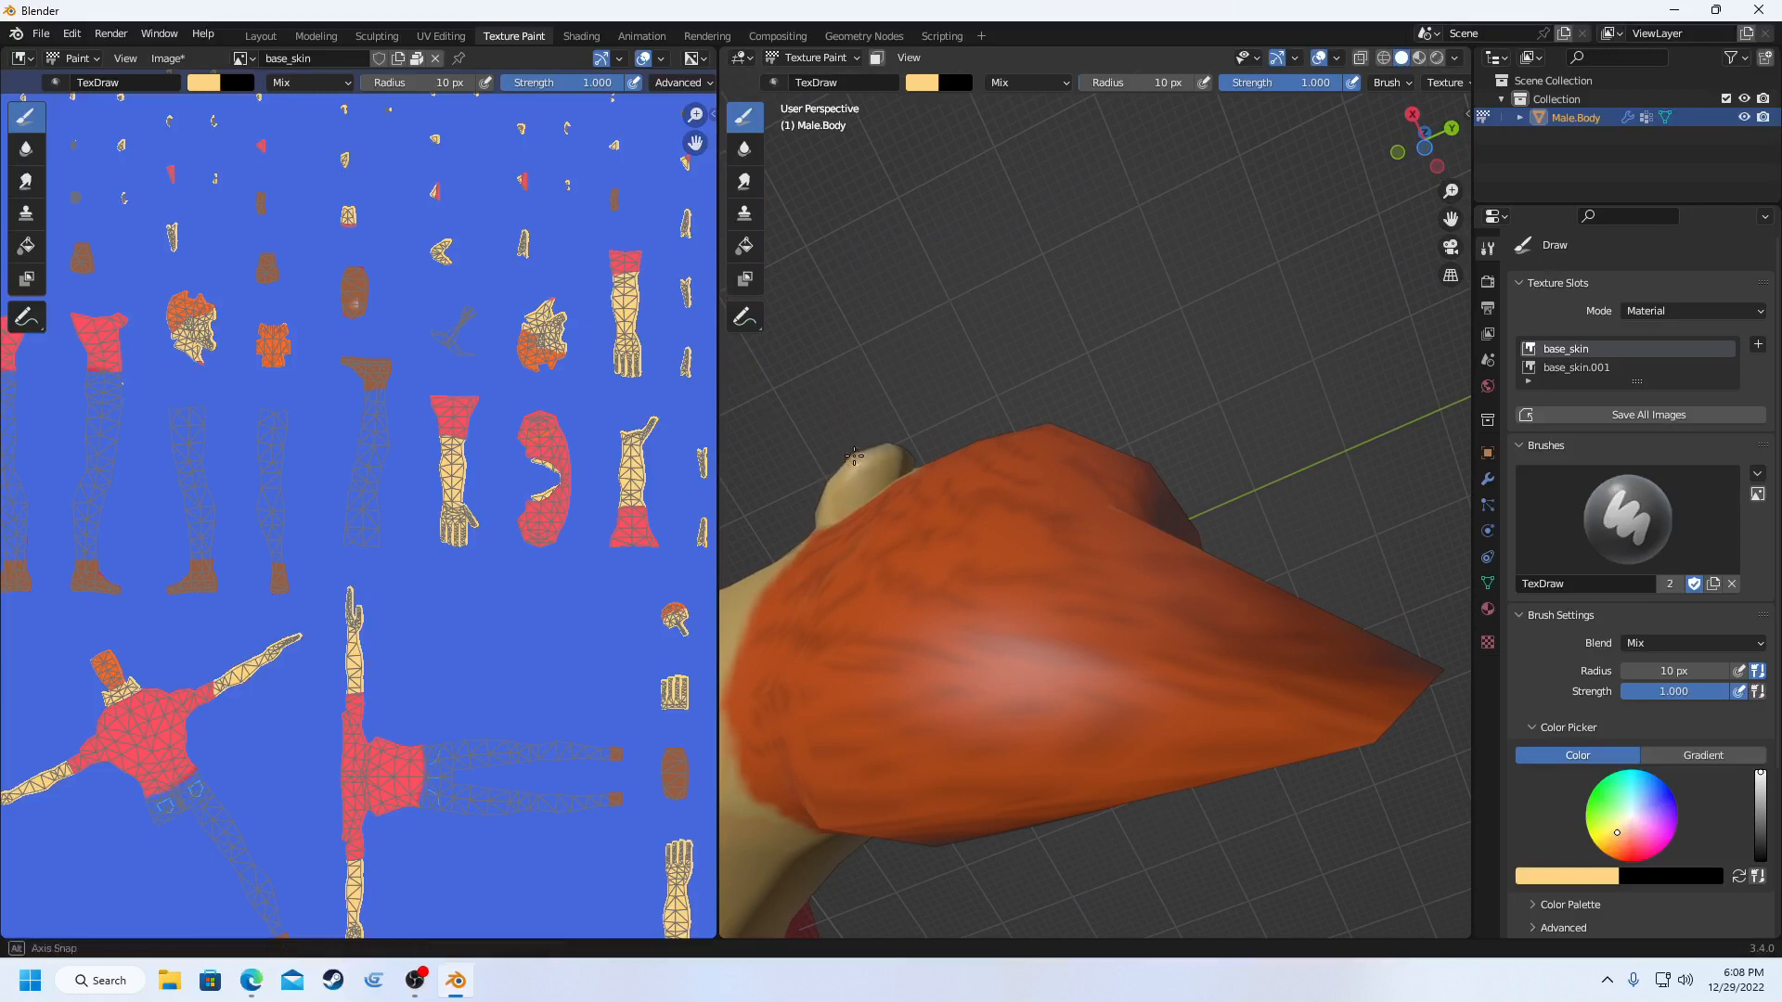
middle_click_drag(855, 457, 780, 390)
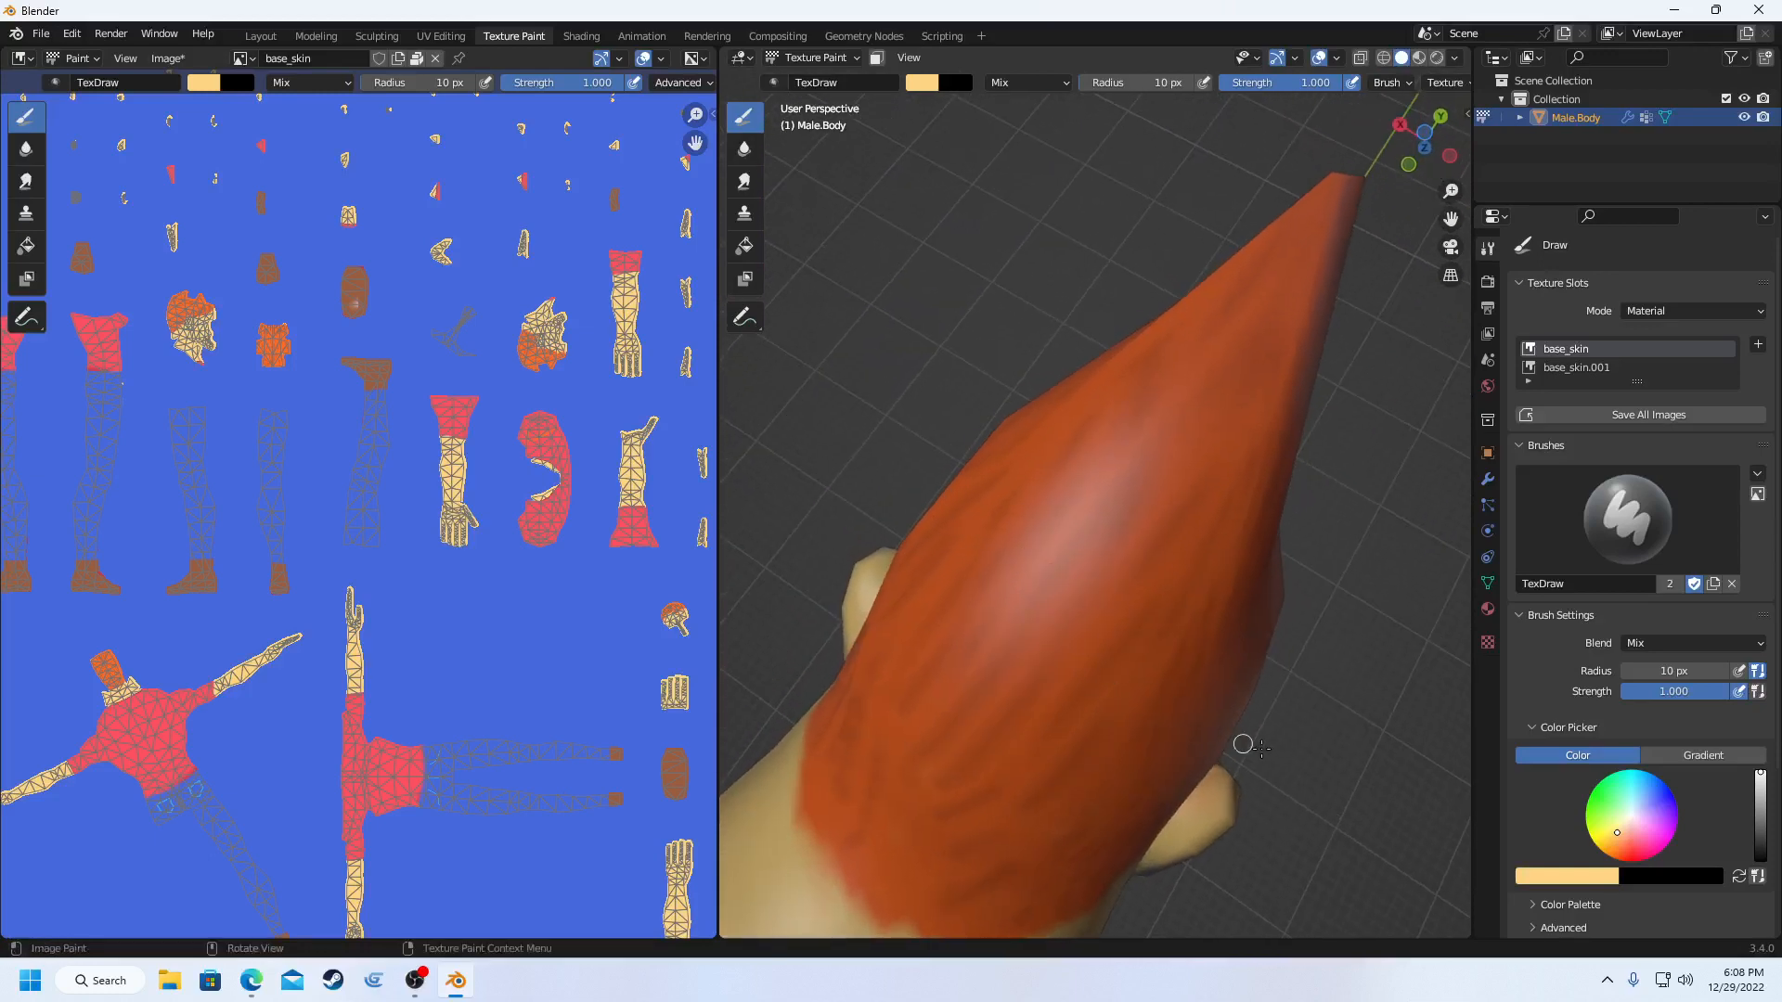
middle_click_drag(1331, 738, 1285, 642)
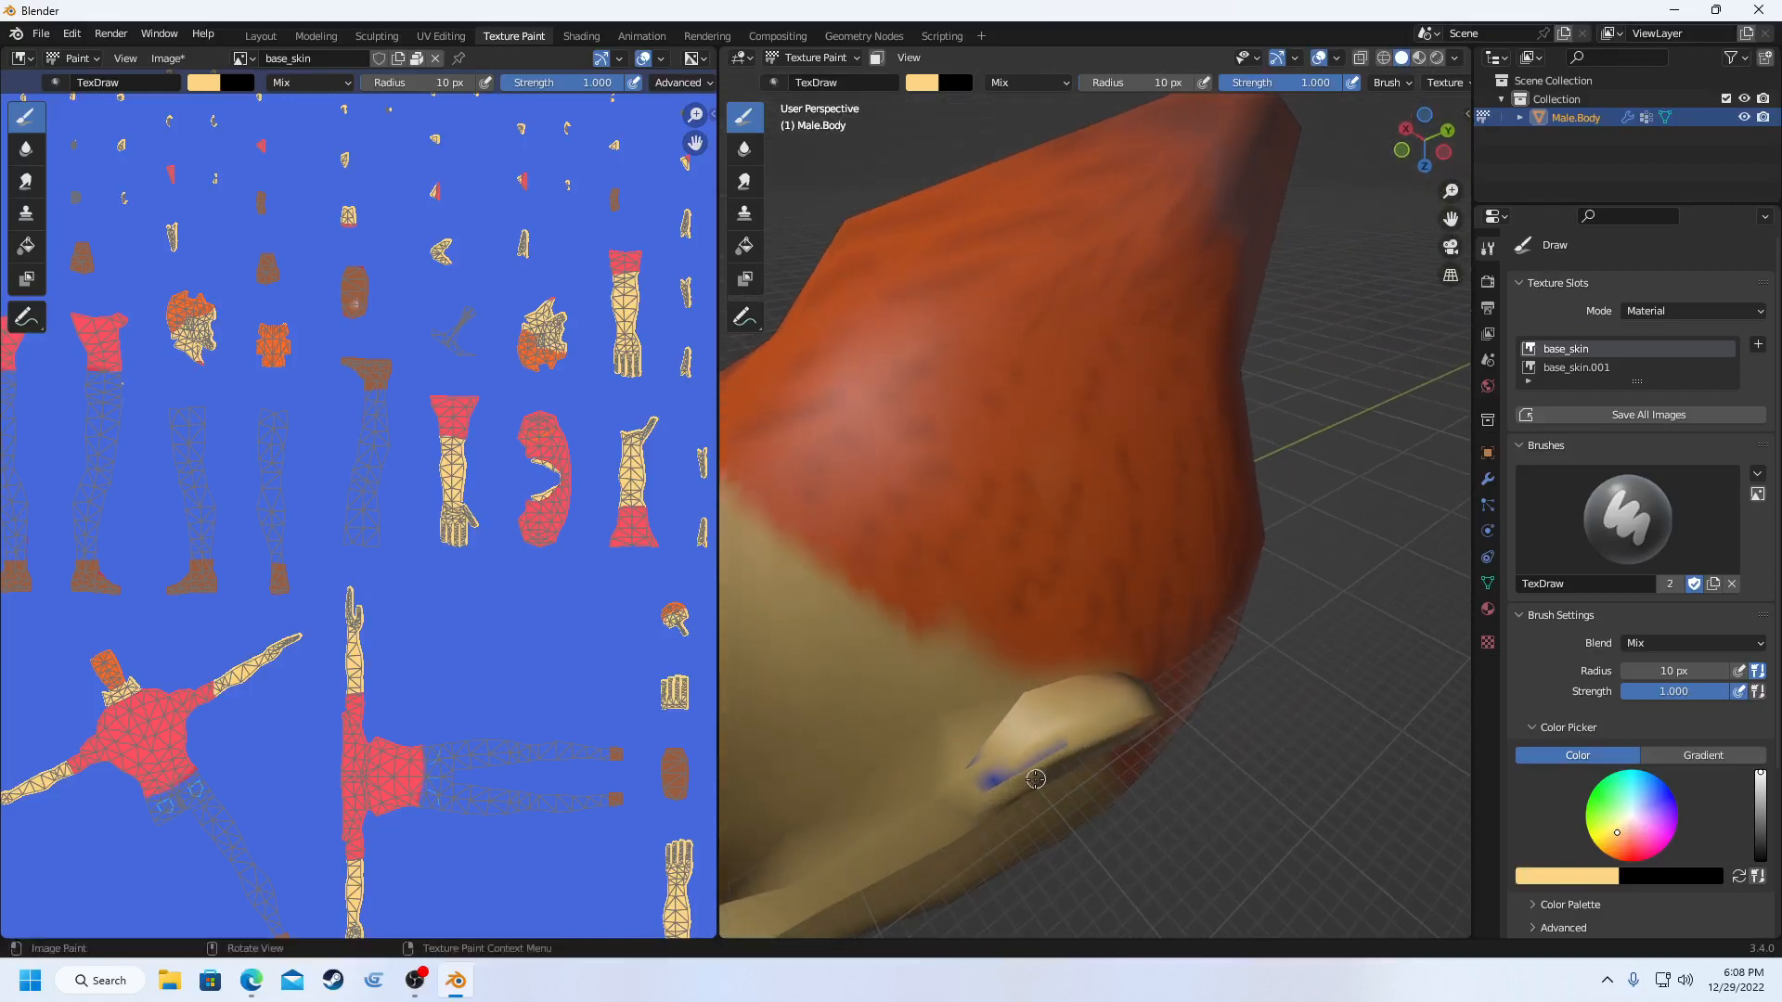
mouse_move(972, 790)
left_mouse_down()
mouse_move(1061, 747)
mouse_move(997, 789)
mouse_move(1037, 756)
mouse_move(962, 772)
mouse_move(976, 749)
mouse_move(950, 791)
mouse_move(1020, 761)
mouse_move(965, 797)
mouse_move(994, 740)
left_mouse_up()
middle_click_drag(994, 740, 1004, 648)
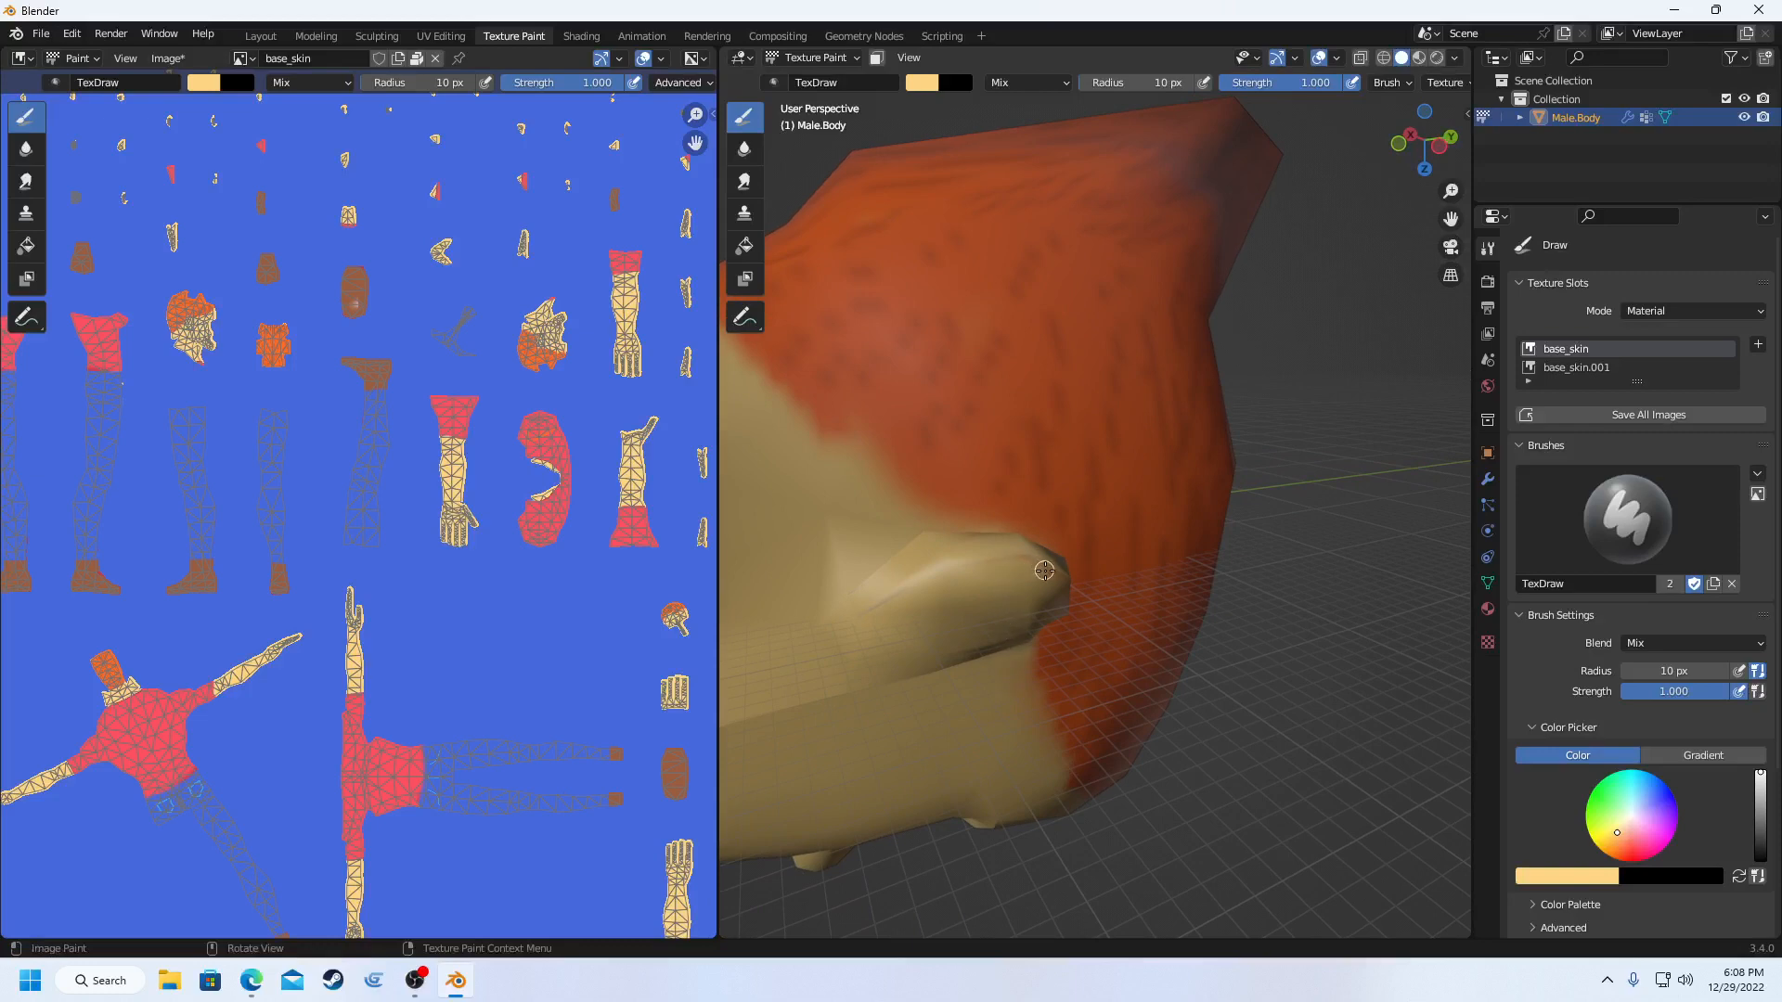
scroll(1023, 574, "up", 3)
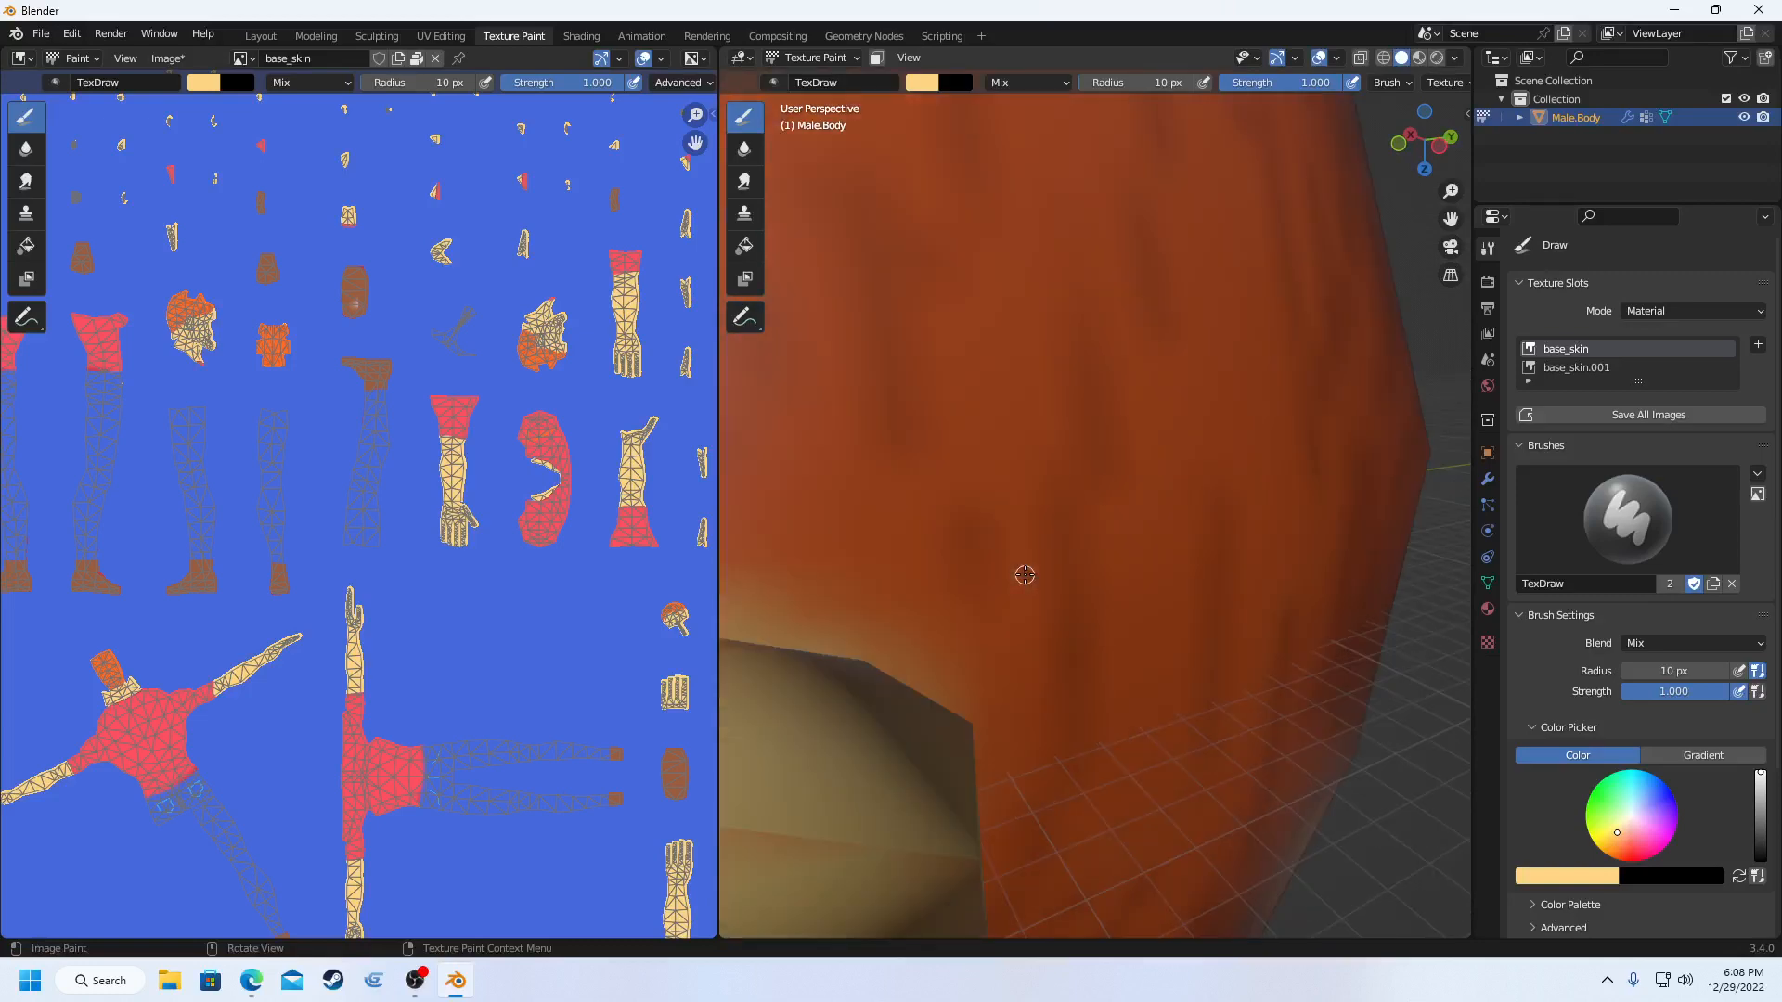
scroll(937, 642, "down", 2)
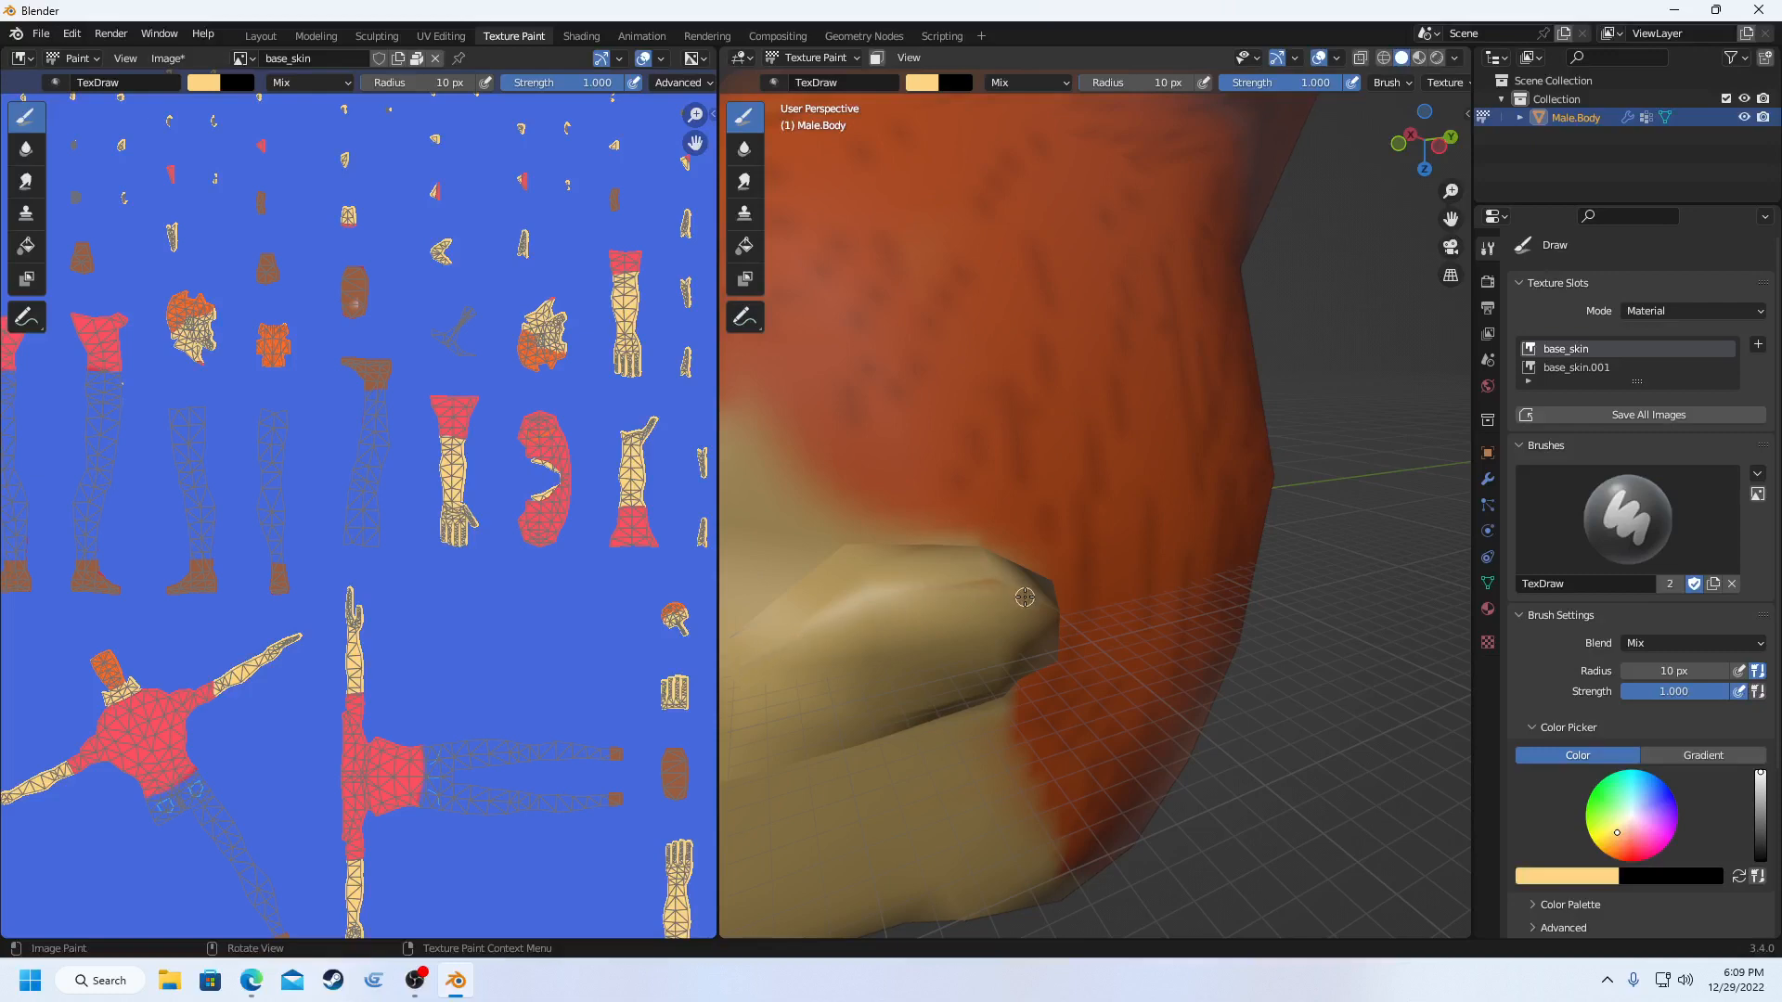
- Sample the orange hair colour from the texture image and paint thin strokes extending the hairline behind the ear
middle_click_drag(966, 620, 1010, 619)
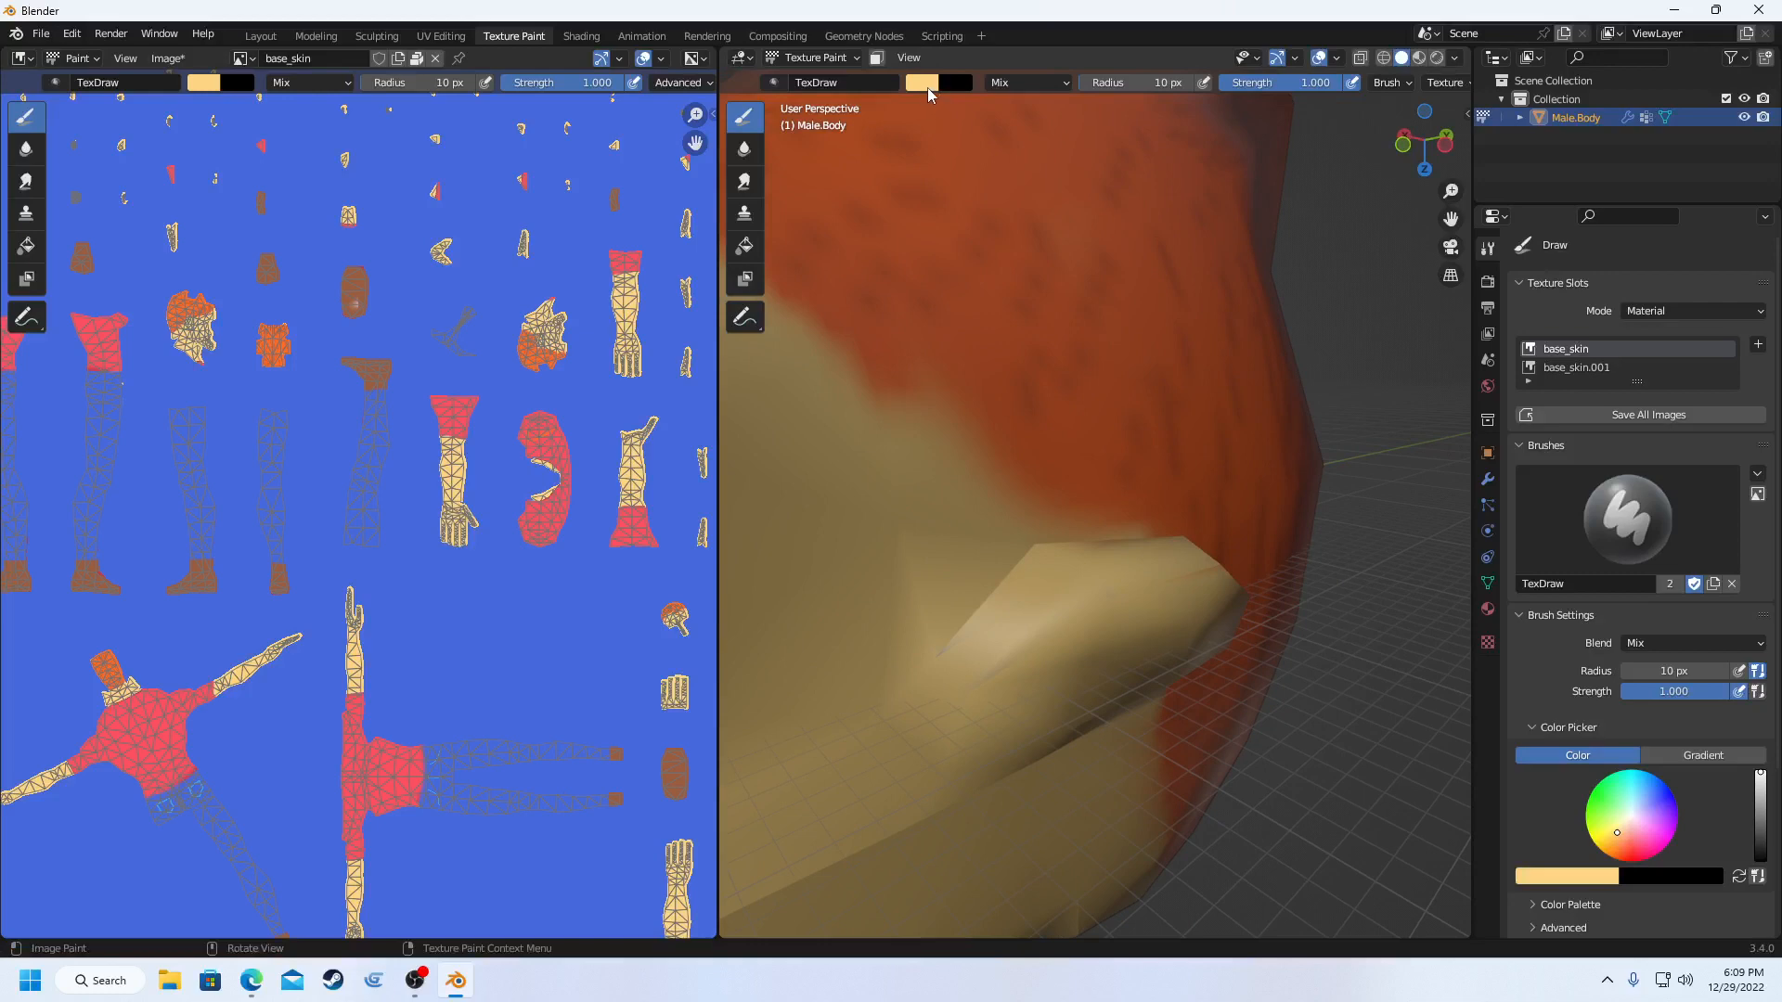
left_click(927, 88)
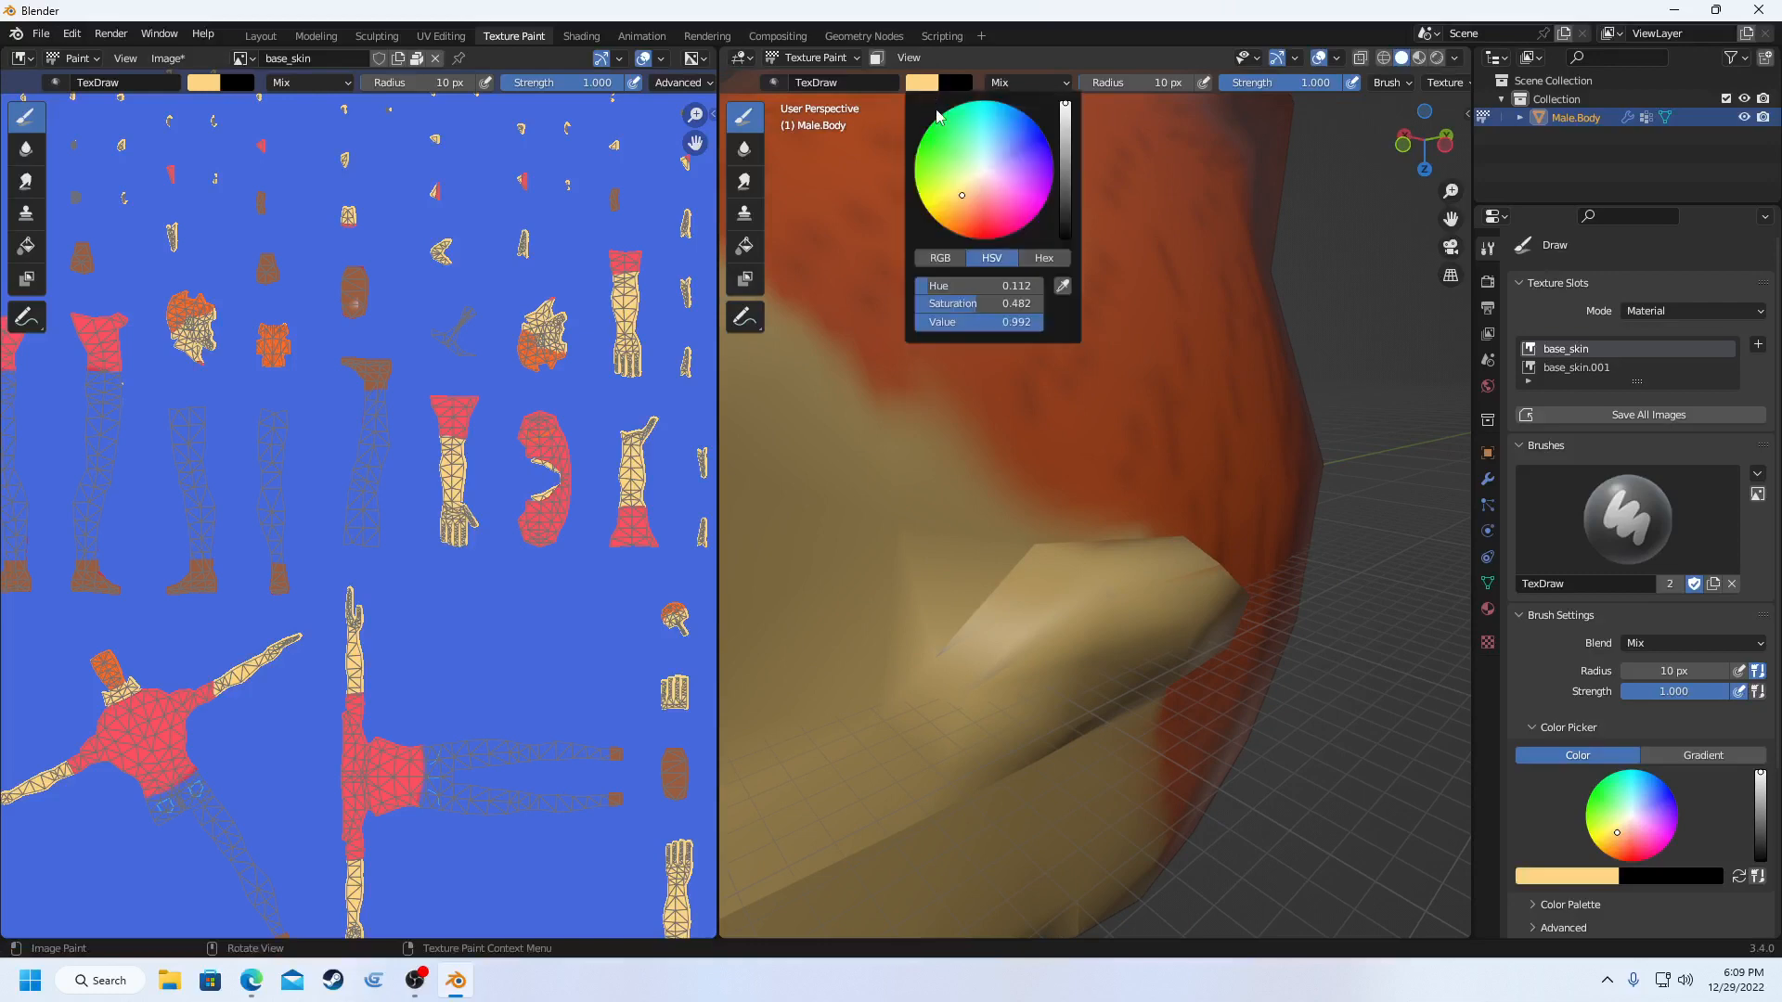
left_click(1063, 283)
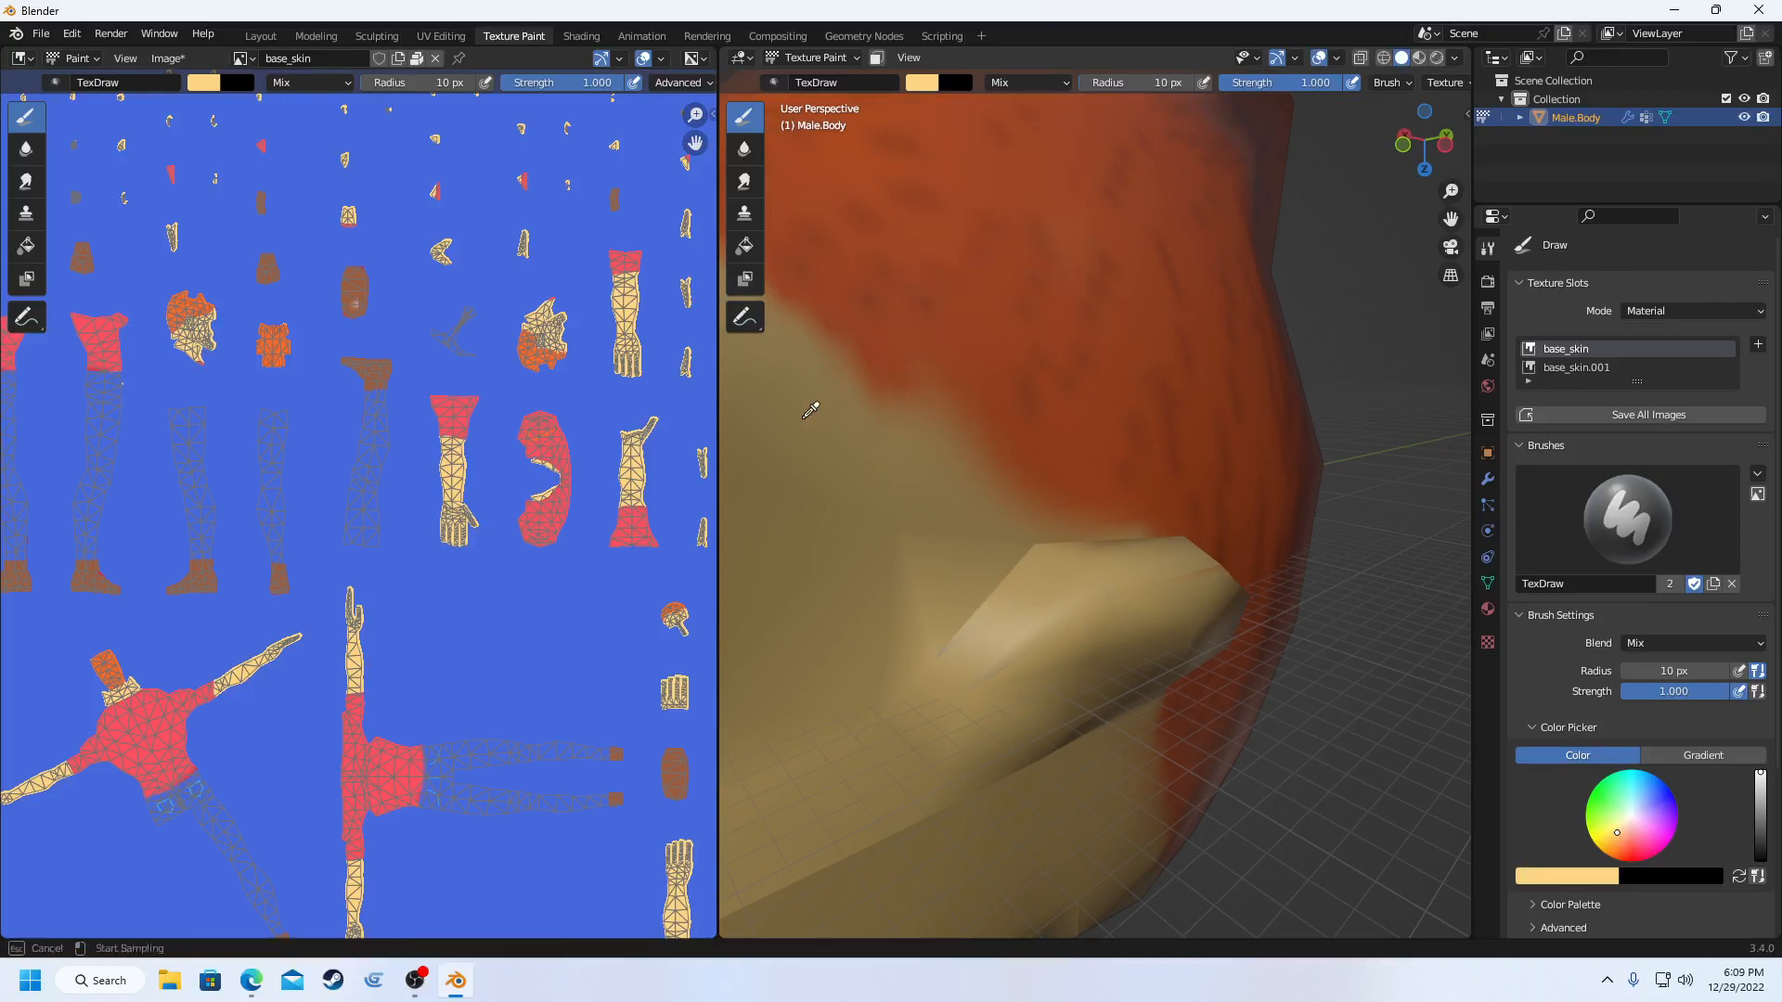
left_click(544, 356)
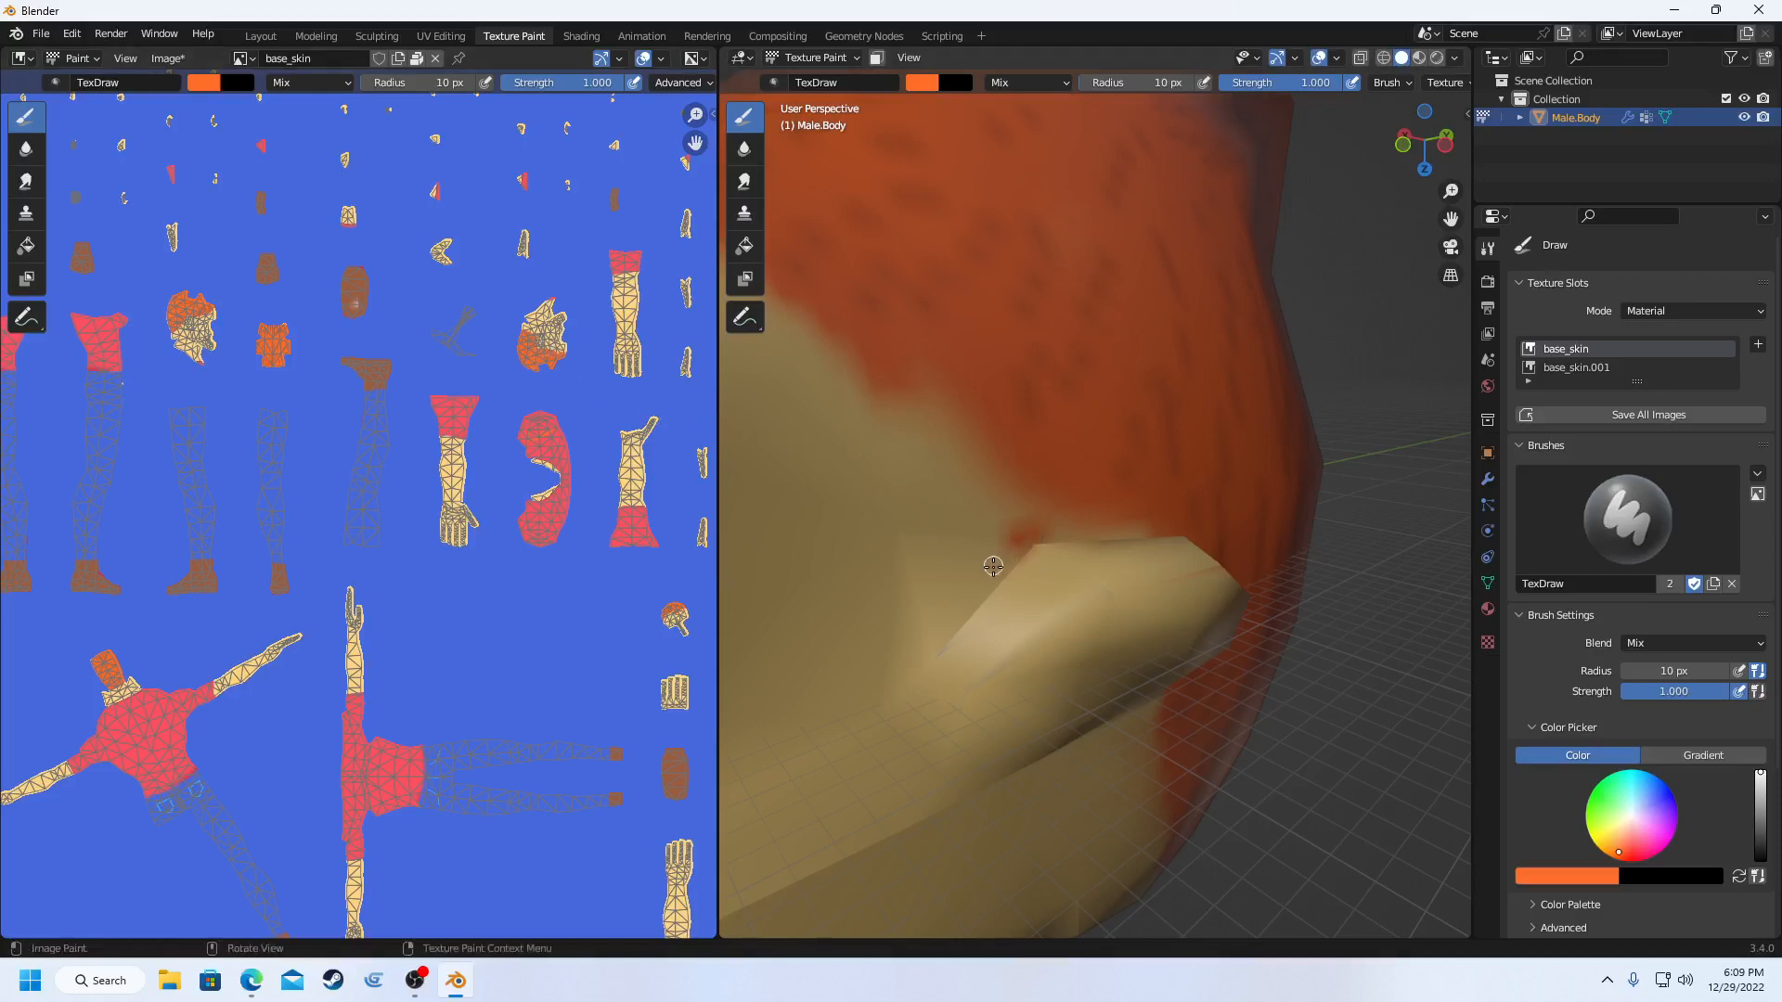
mouse_move(982, 541)
left_mouse_down()
mouse_move(938, 437)
mouse_move(999, 488)
left_mouse_up()
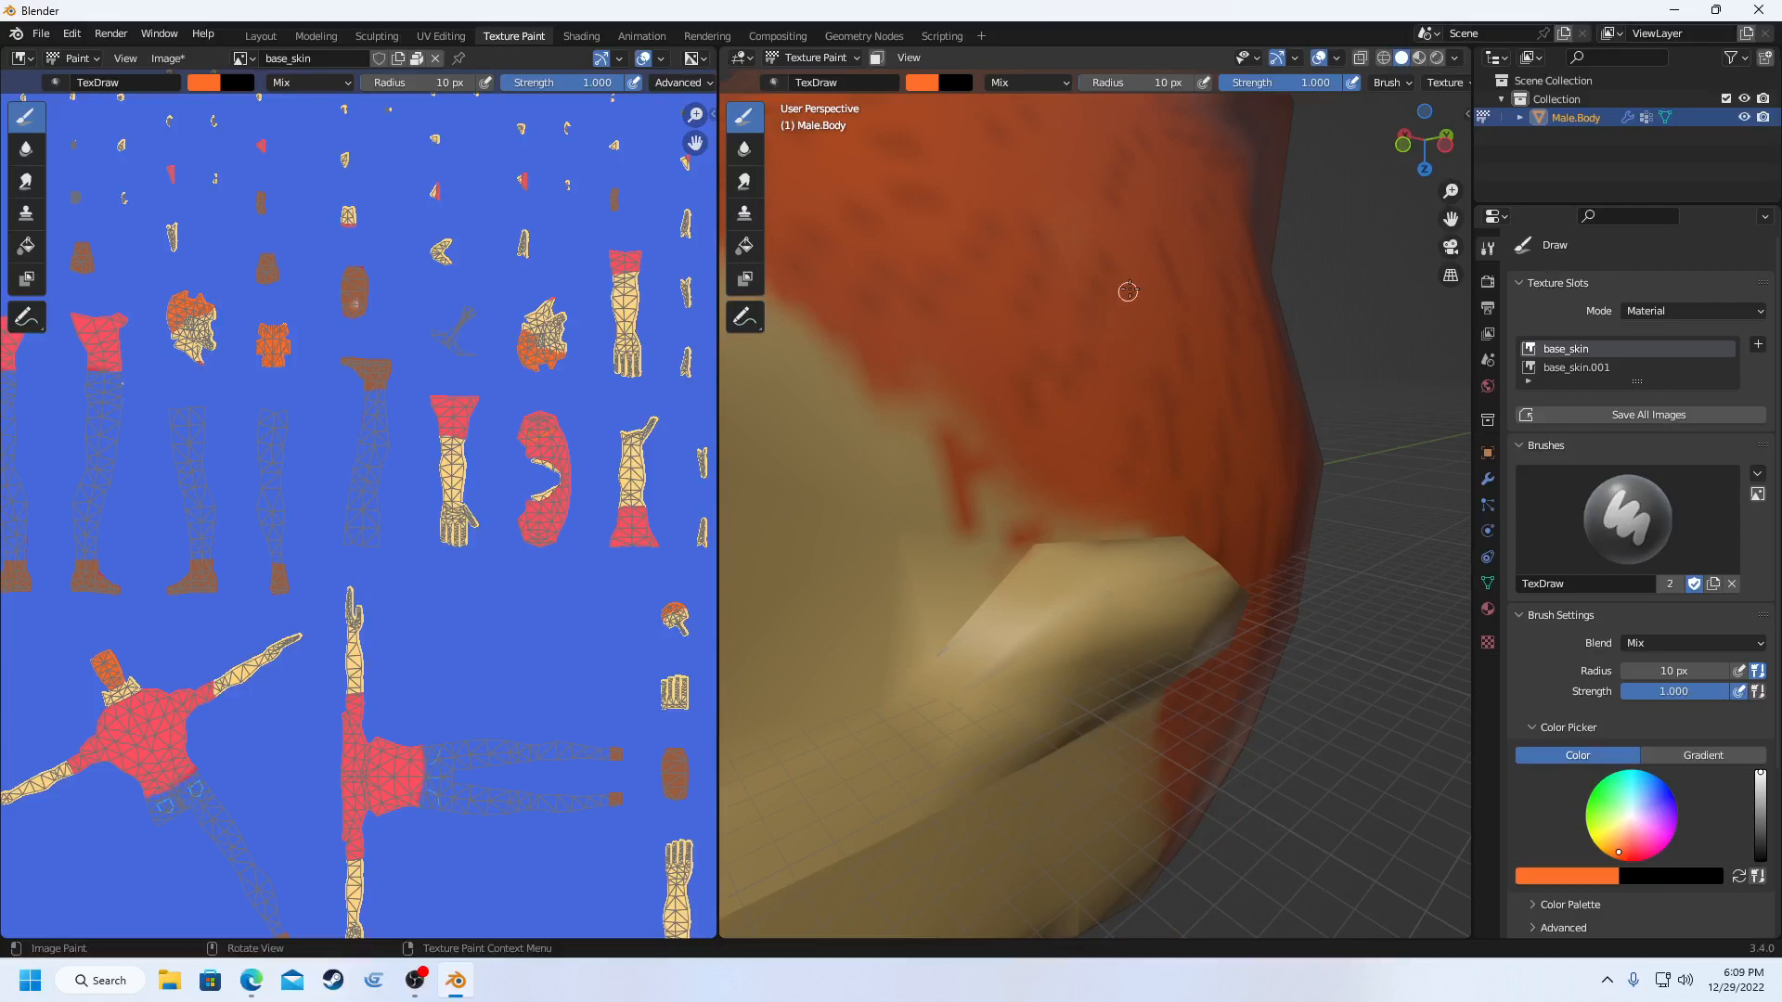
- Set the brush radius to 25 px and fill in the gaps along the hairline behind the ear with orange
left_click(1164, 85)
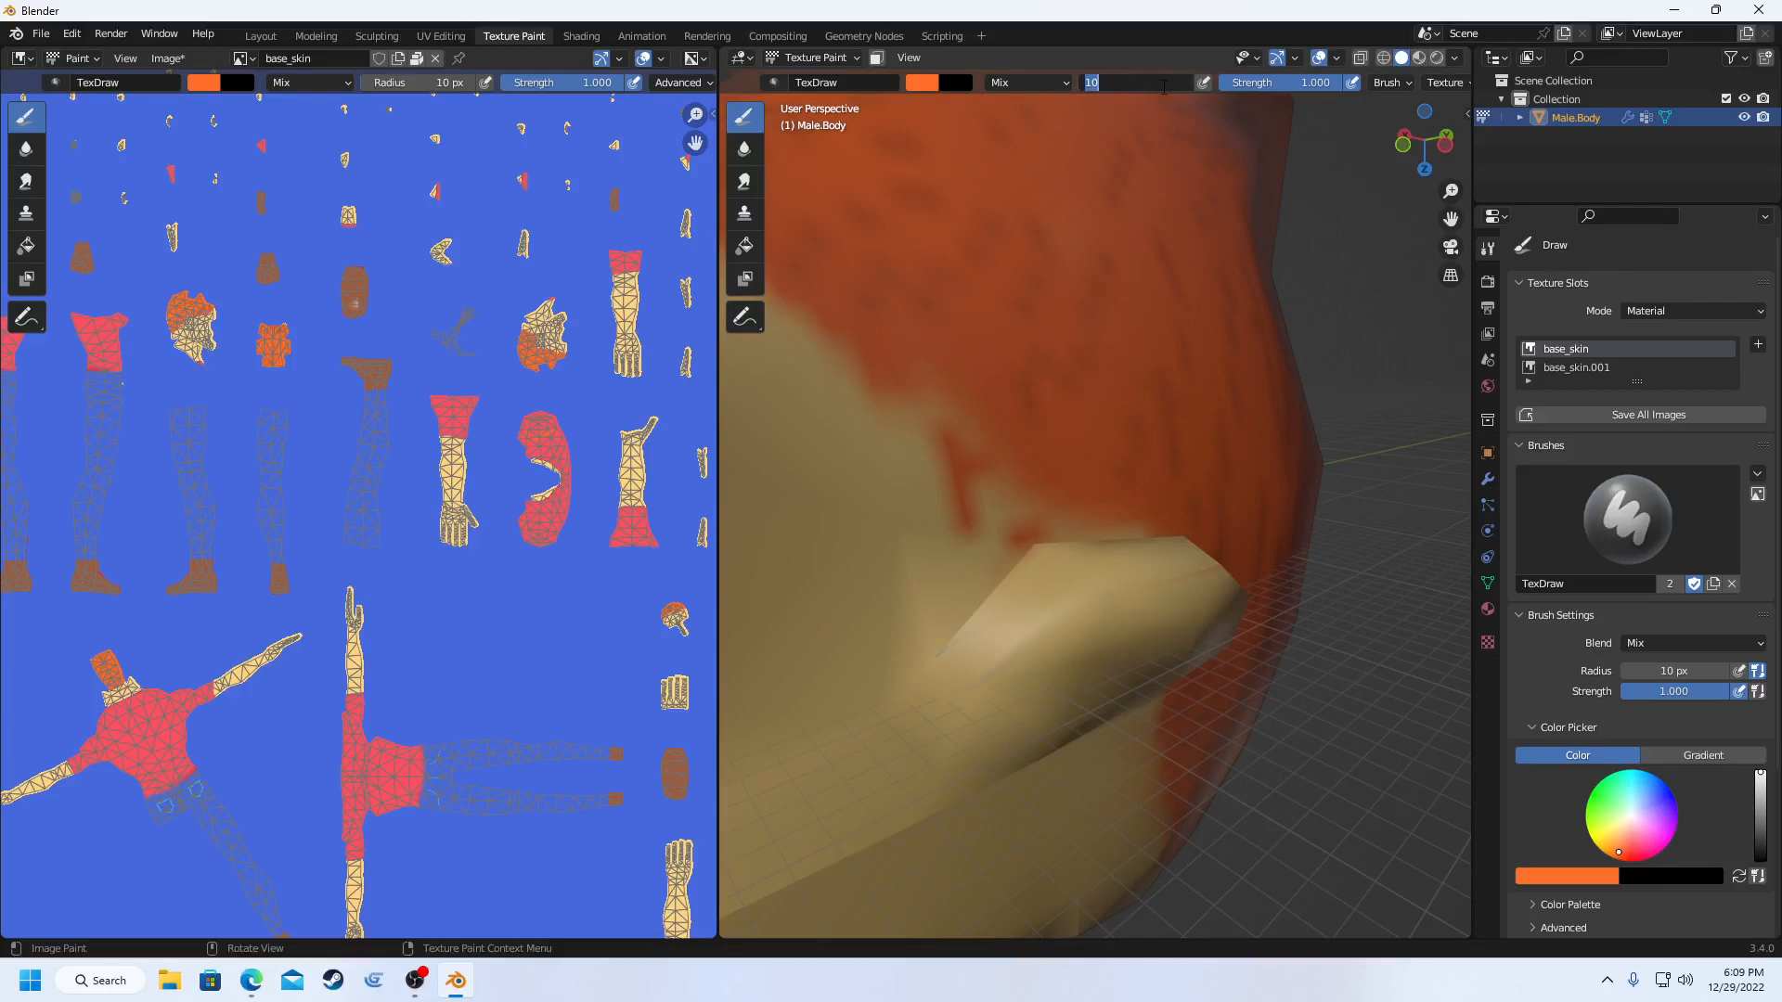
type("25")
key("Return")
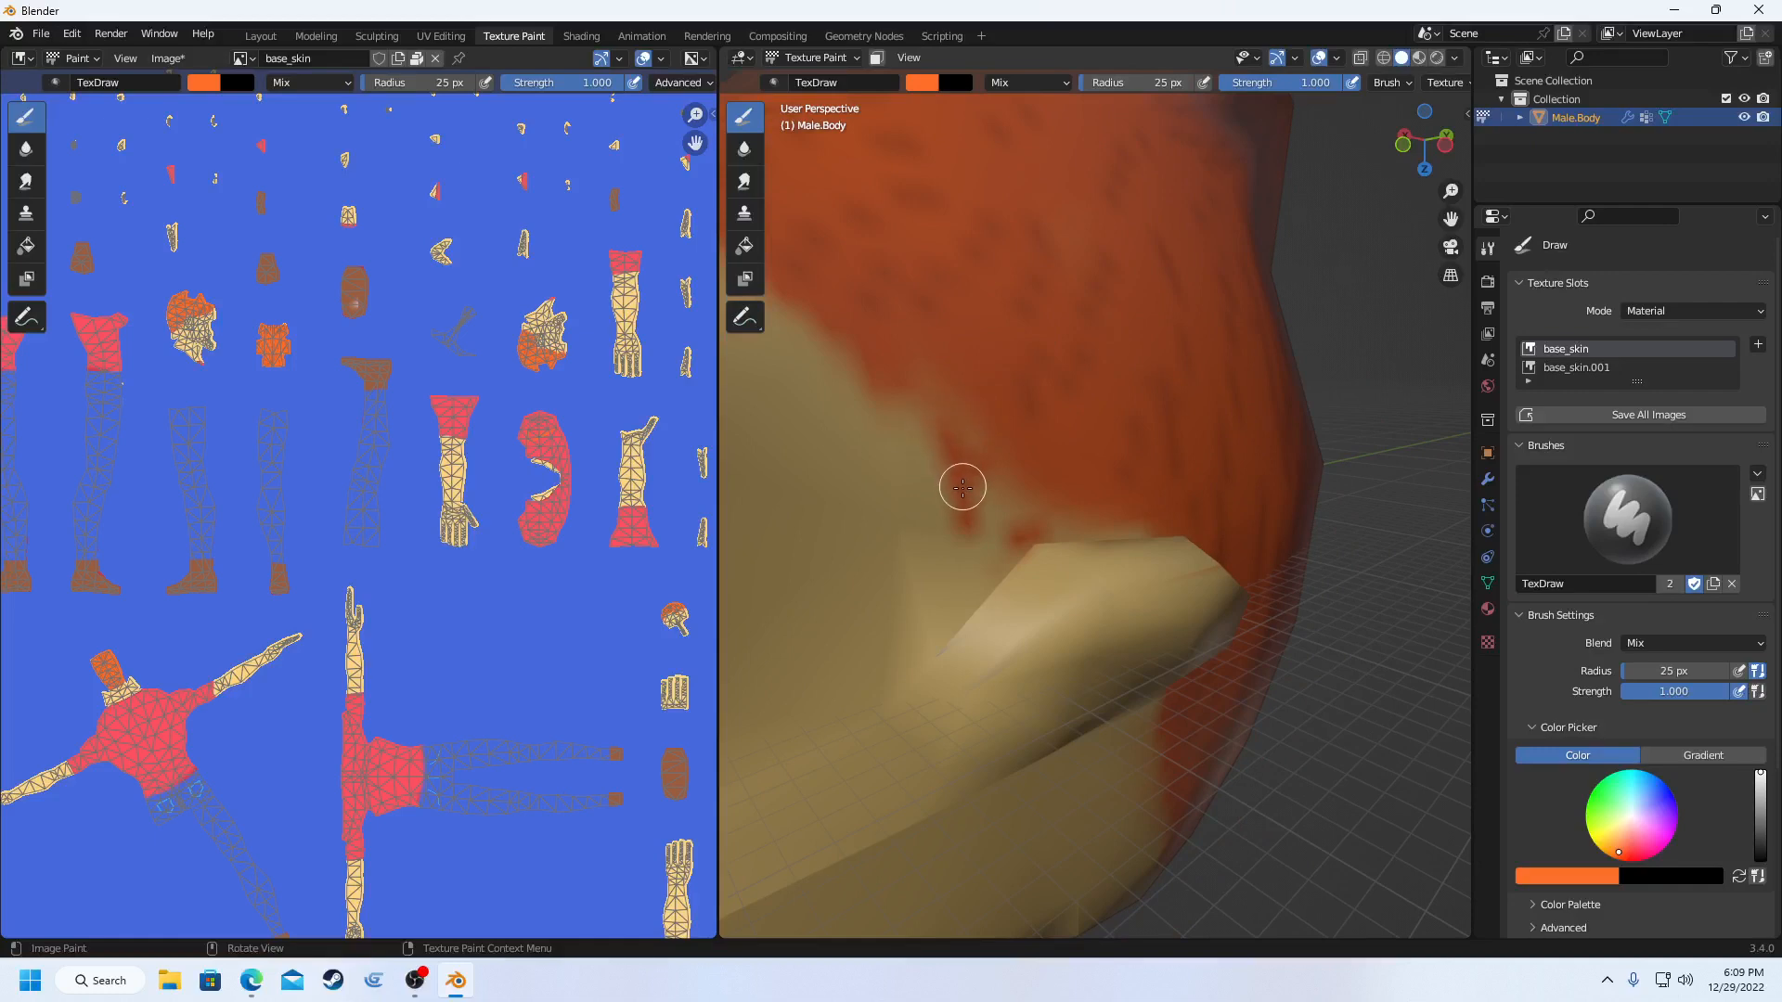
mouse_move(962, 487)
left_mouse_down()
mouse_move(951, 417)
mouse_move(963, 434)
left_mouse_up()
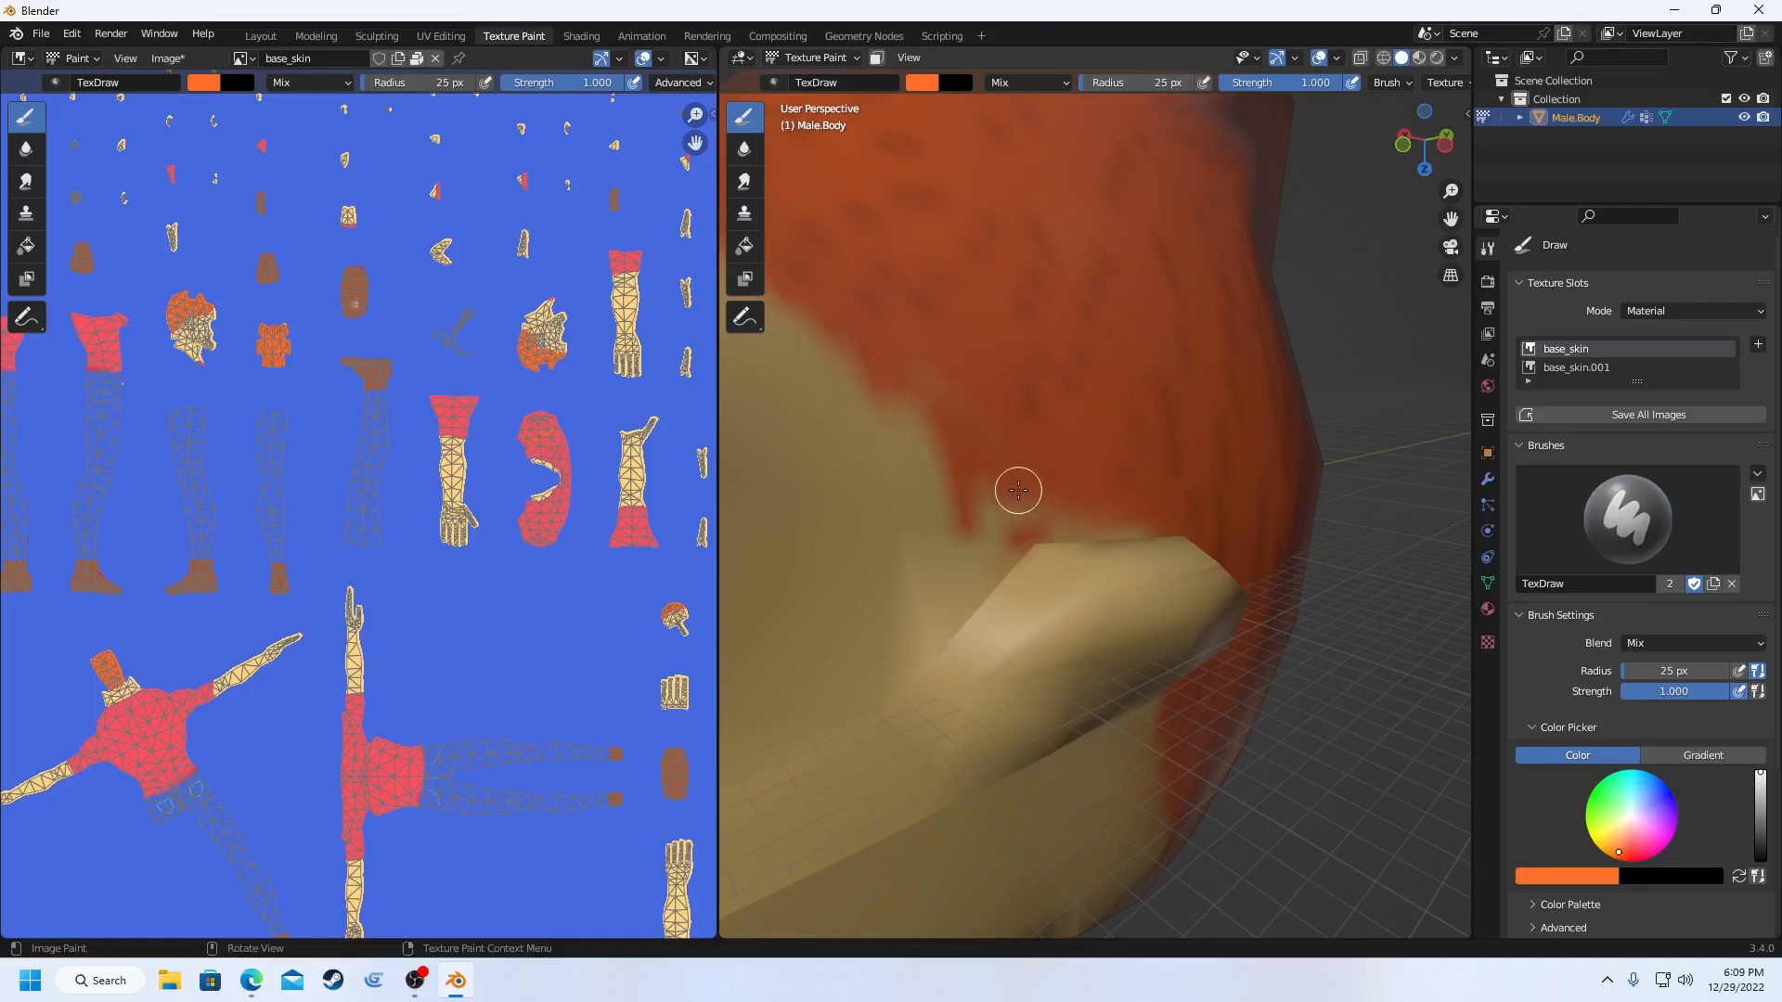
mouse_move(1042, 509)
left_mouse_down()
mouse_move(998, 509)
mouse_move(974, 549)
mouse_move(990, 510)
mouse_move(891, 401)
mouse_move(907, 390)
mouse_move(1010, 454)
mouse_move(966, 418)
left_mouse_up()
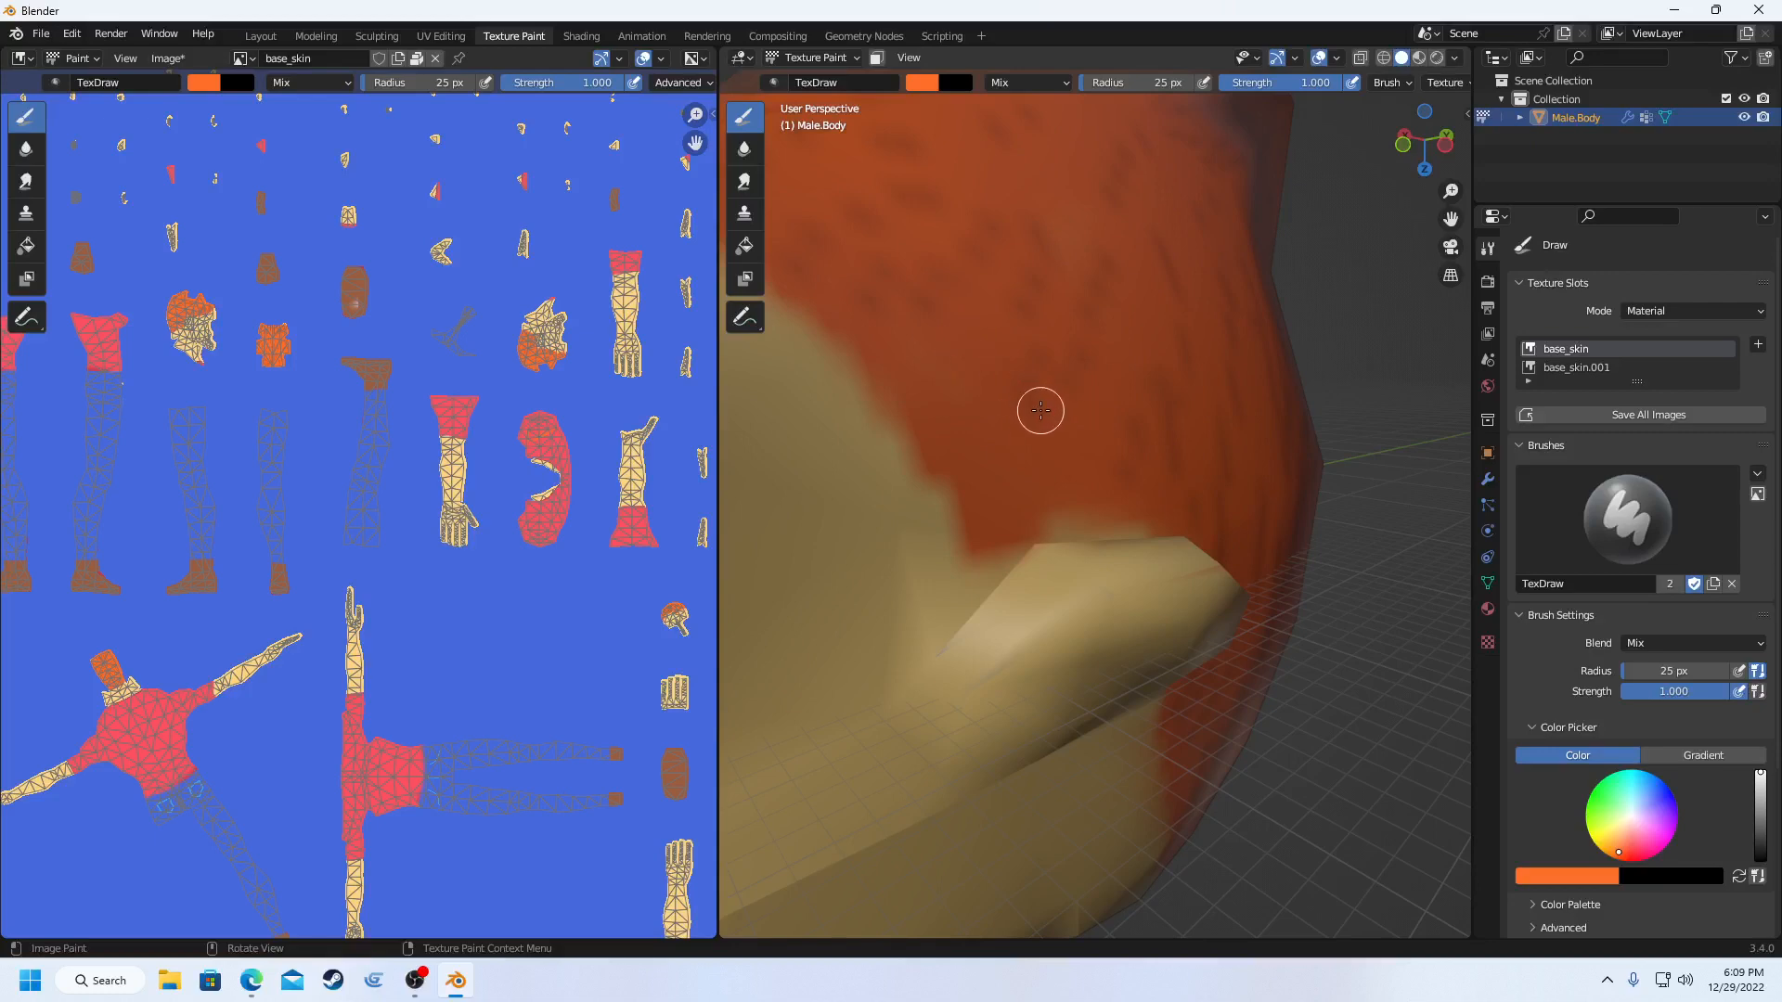
- Sample the red shirt colour from the texture image and paint over the stray orange marks on the back of the shoulder and sleeve
scroll(1040, 410, "down", 3)
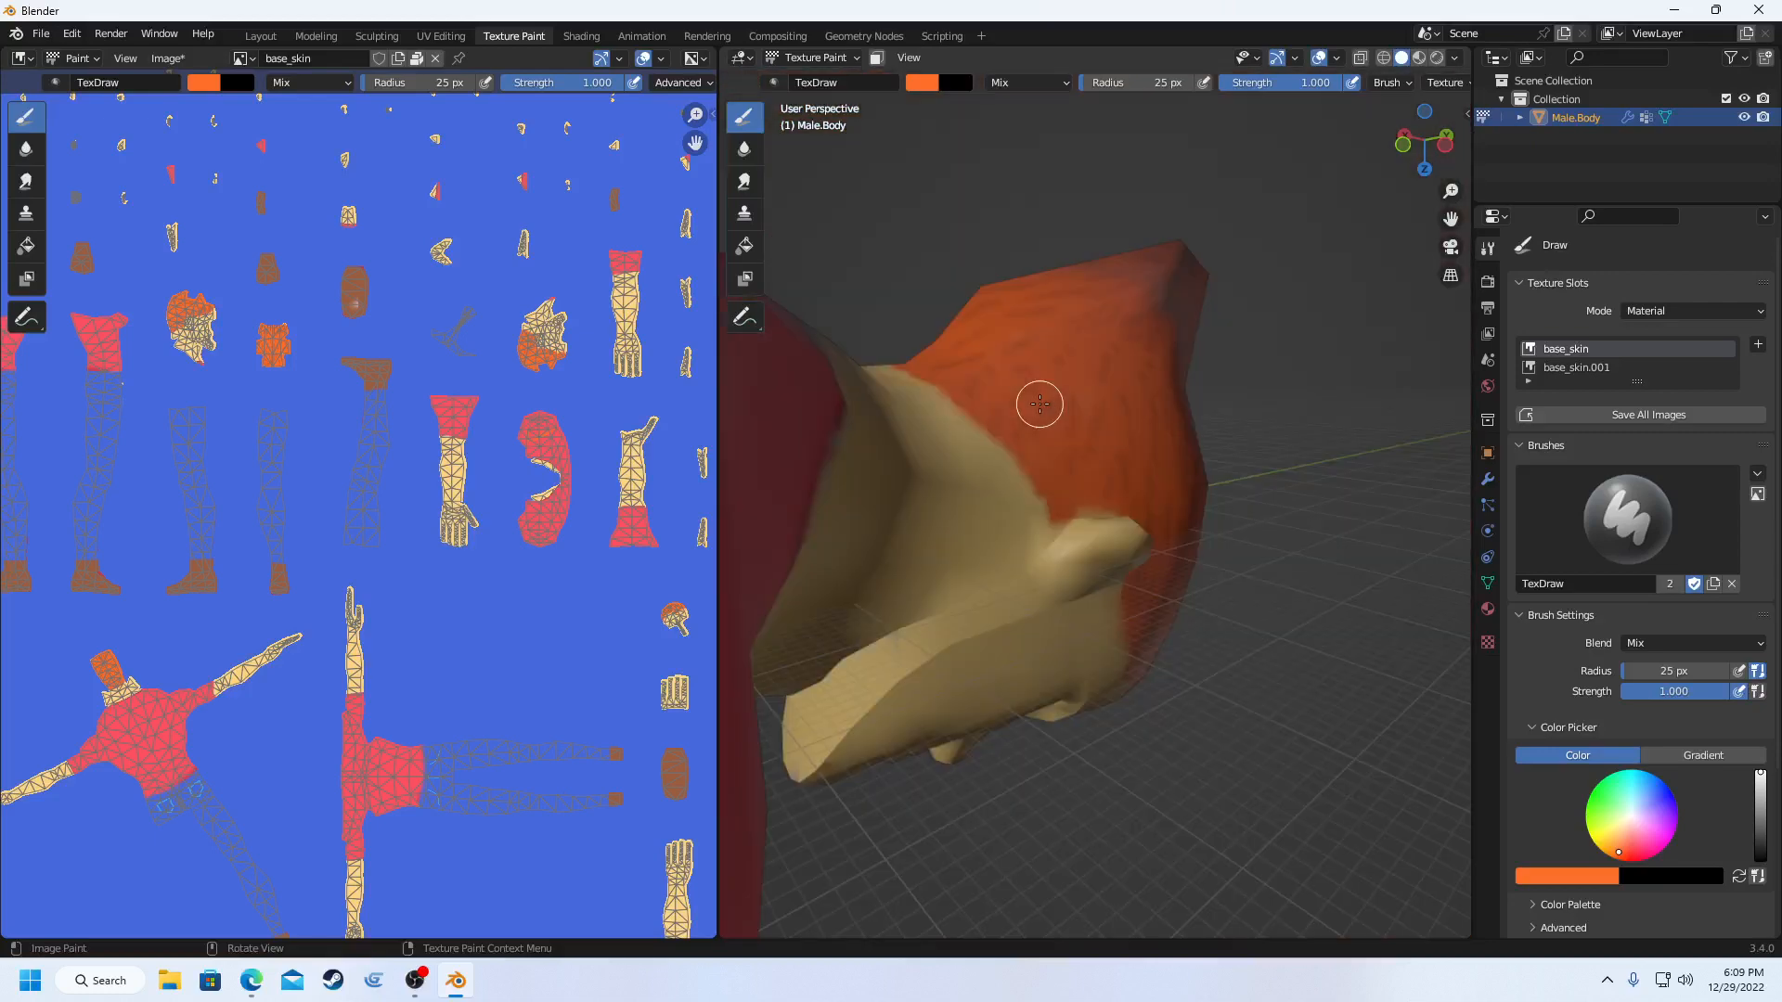
middle_click_drag(1039, 403, 1453, 420)
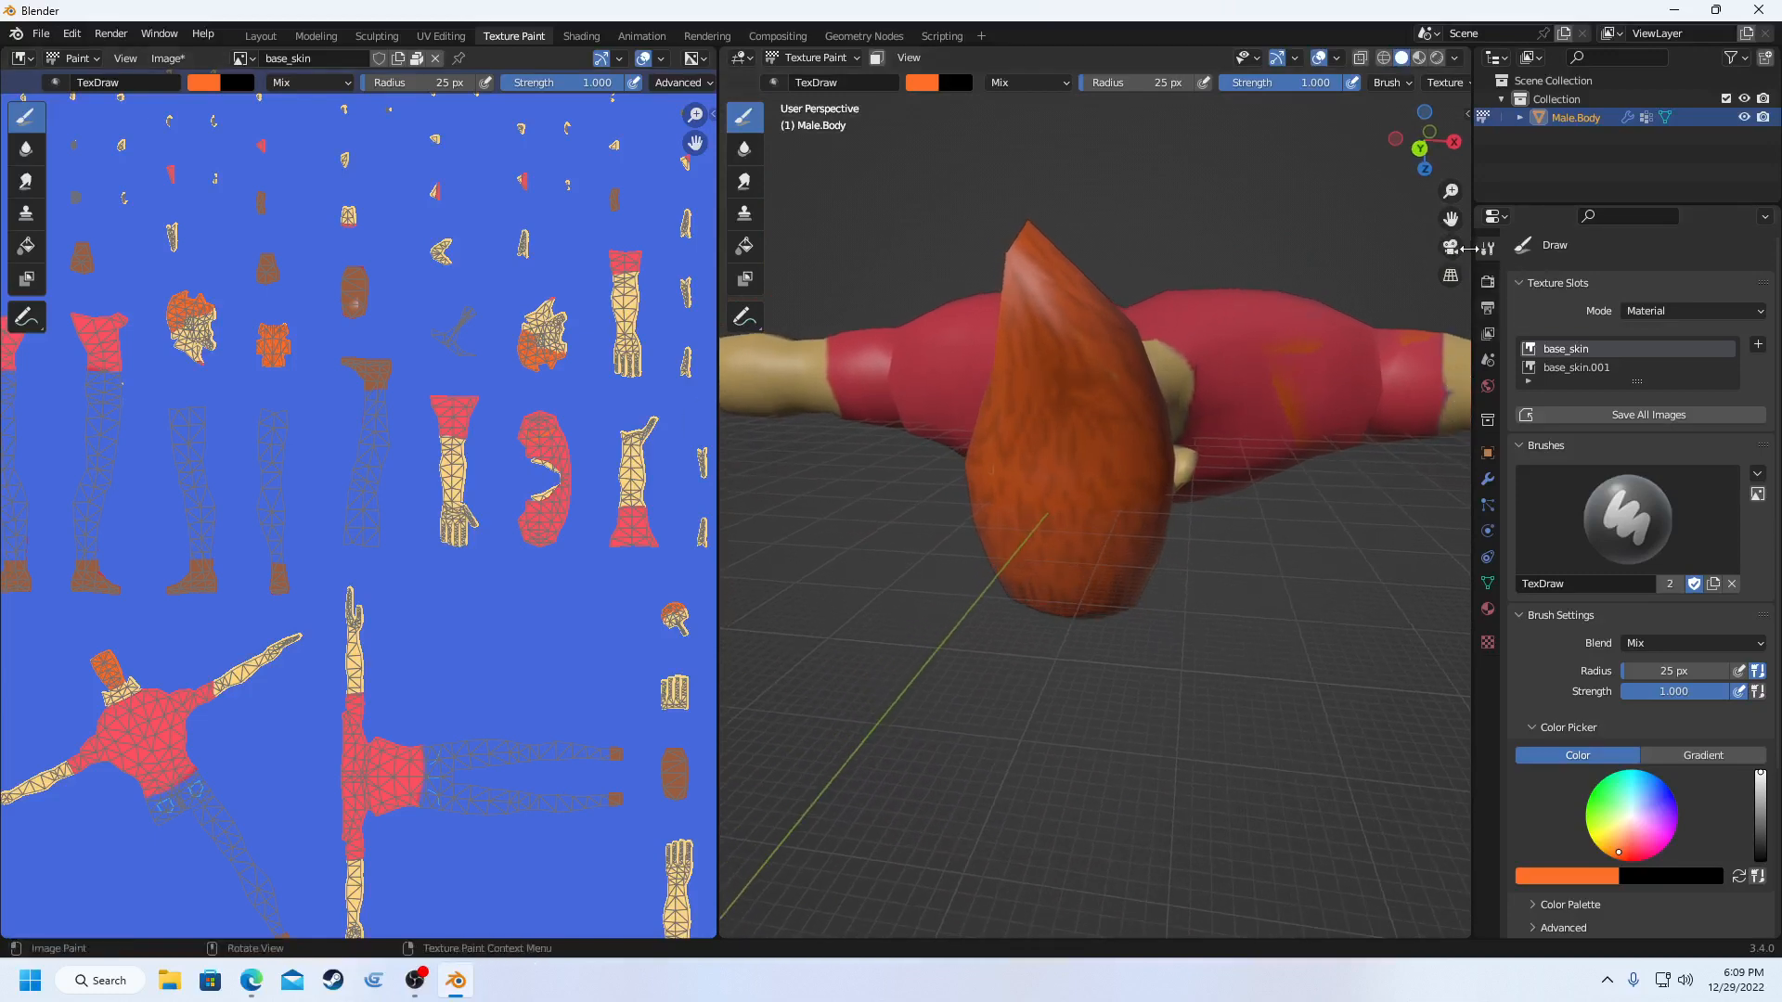
left_click(925, 85)
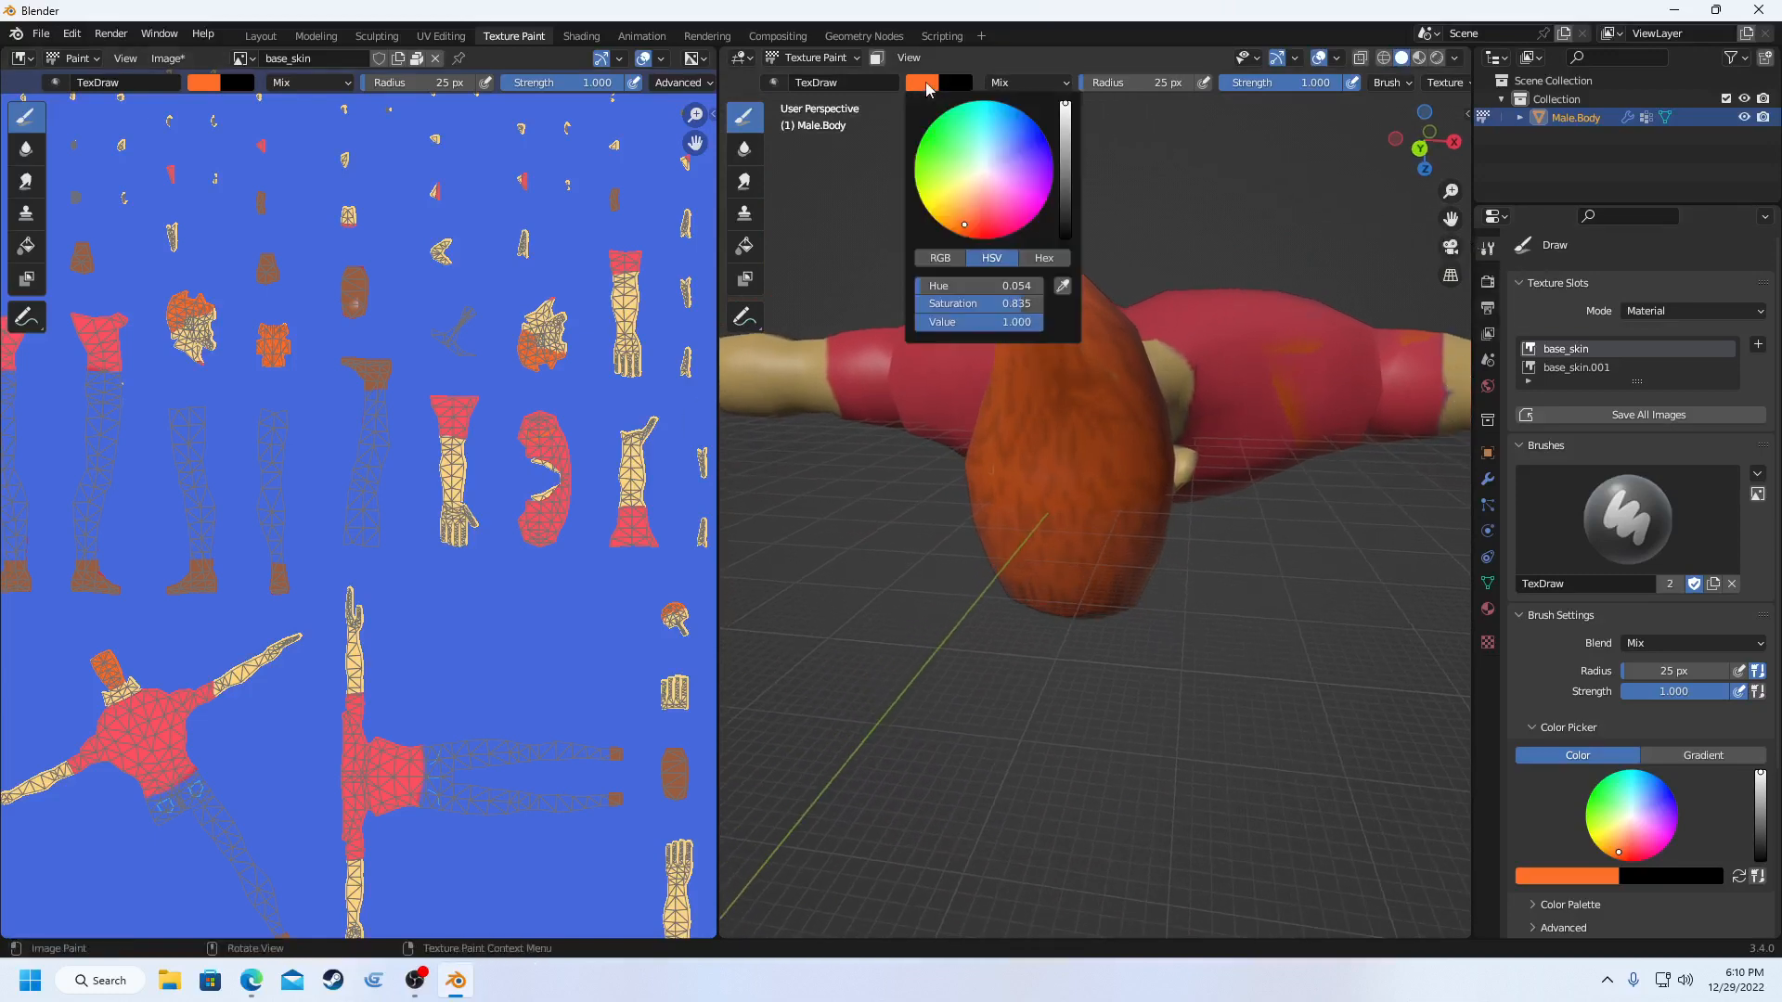
left_click(1063, 286)
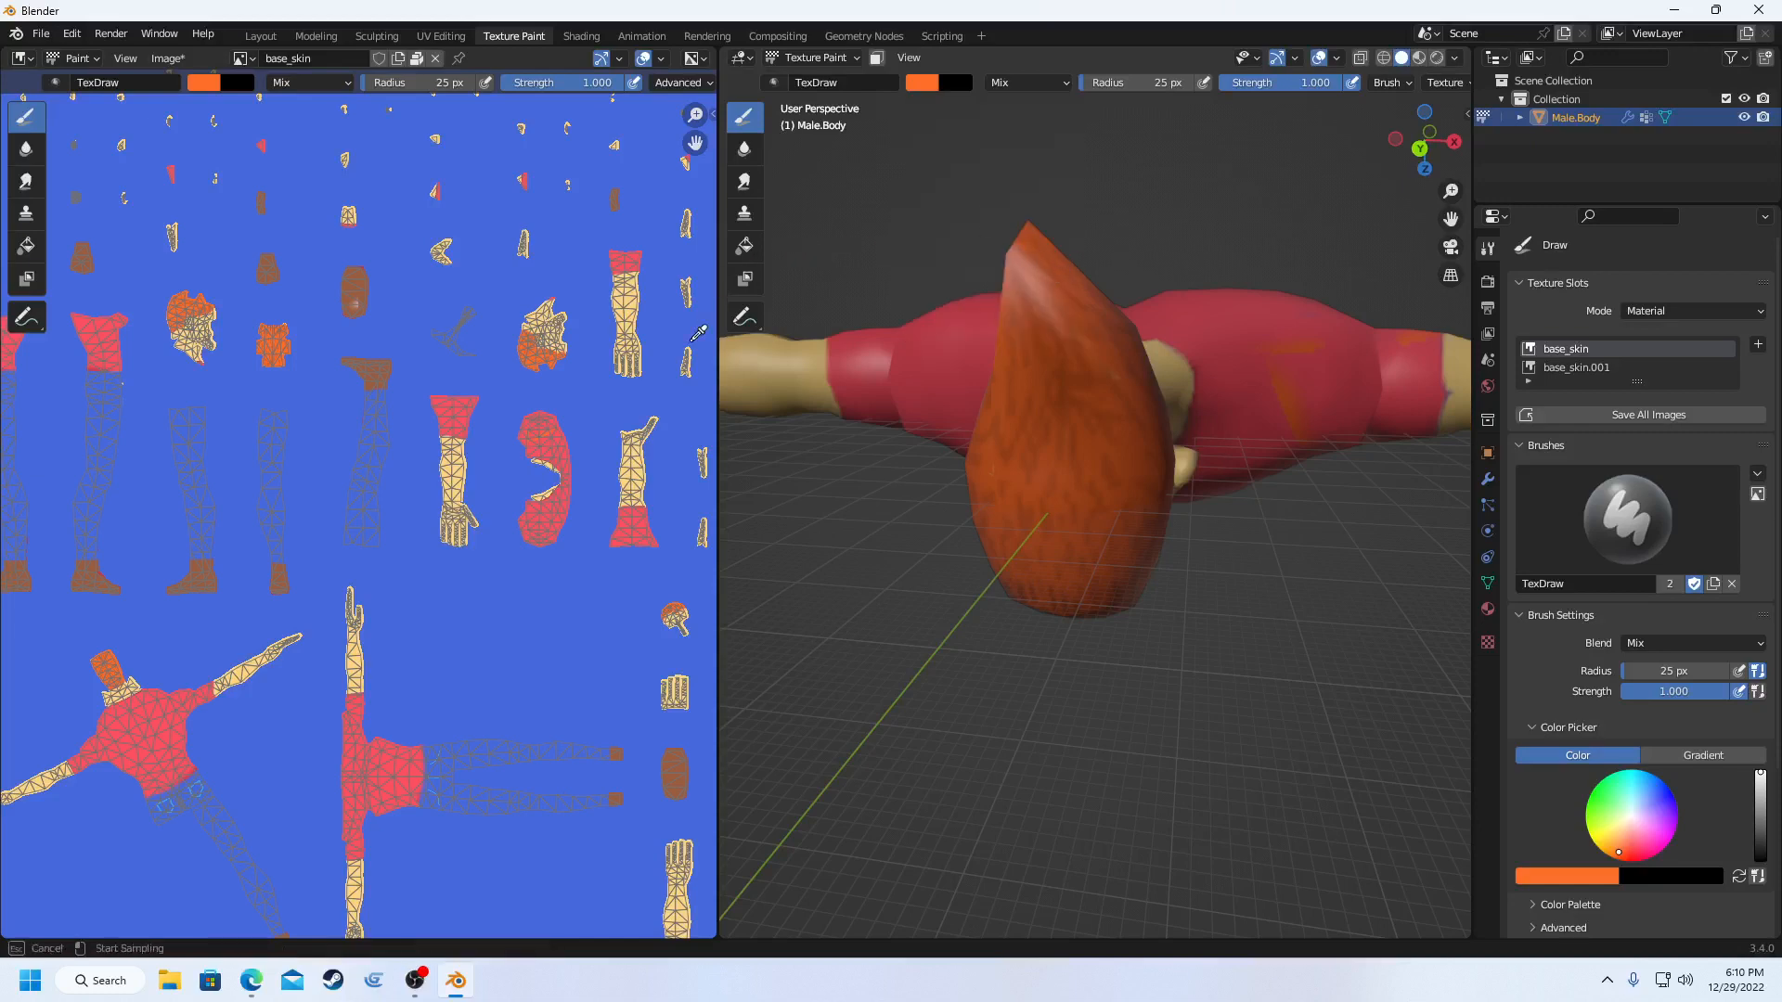
left_click(627, 524)
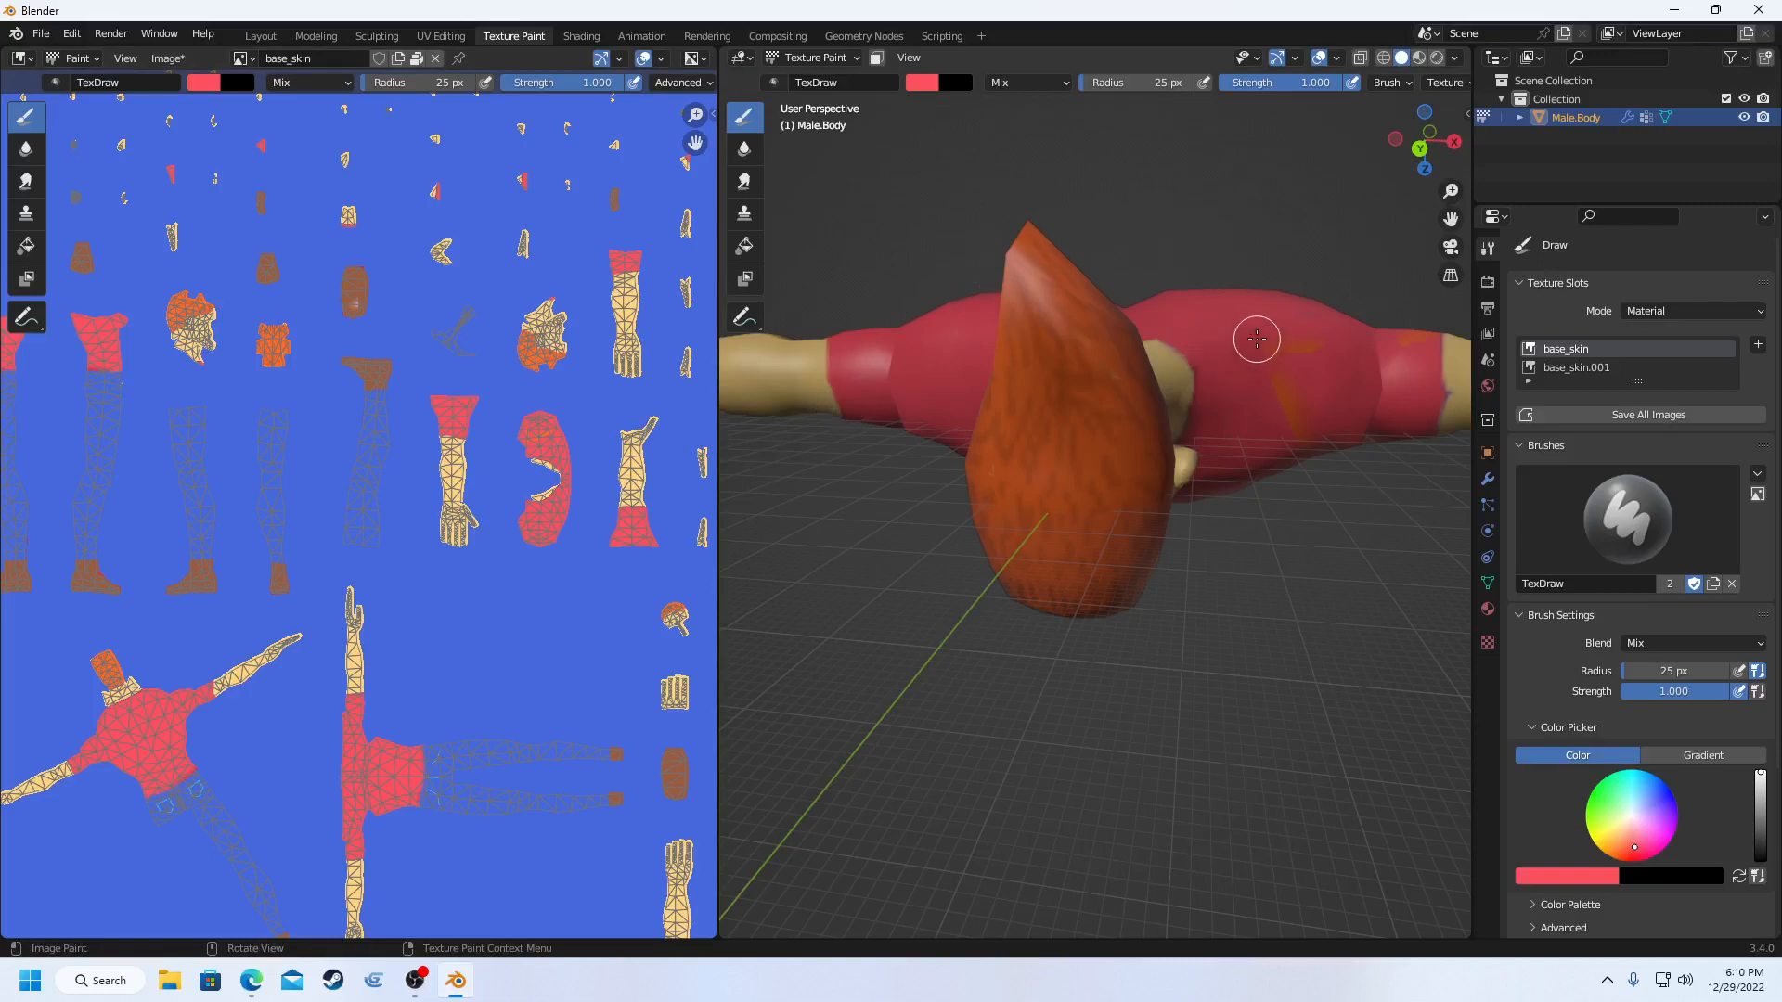
mouse_move(1253, 334)
left_mouse_down()
mouse_move(1293, 426)
mouse_move(1289, 366)
mouse_move(1314, 319)
mouse_move(1272, 334)
mouse_move(1411, 352)
mouse_move(1259, 261)
left_mouse_up()
left_click_drag(1450, 218, 1318, 231)
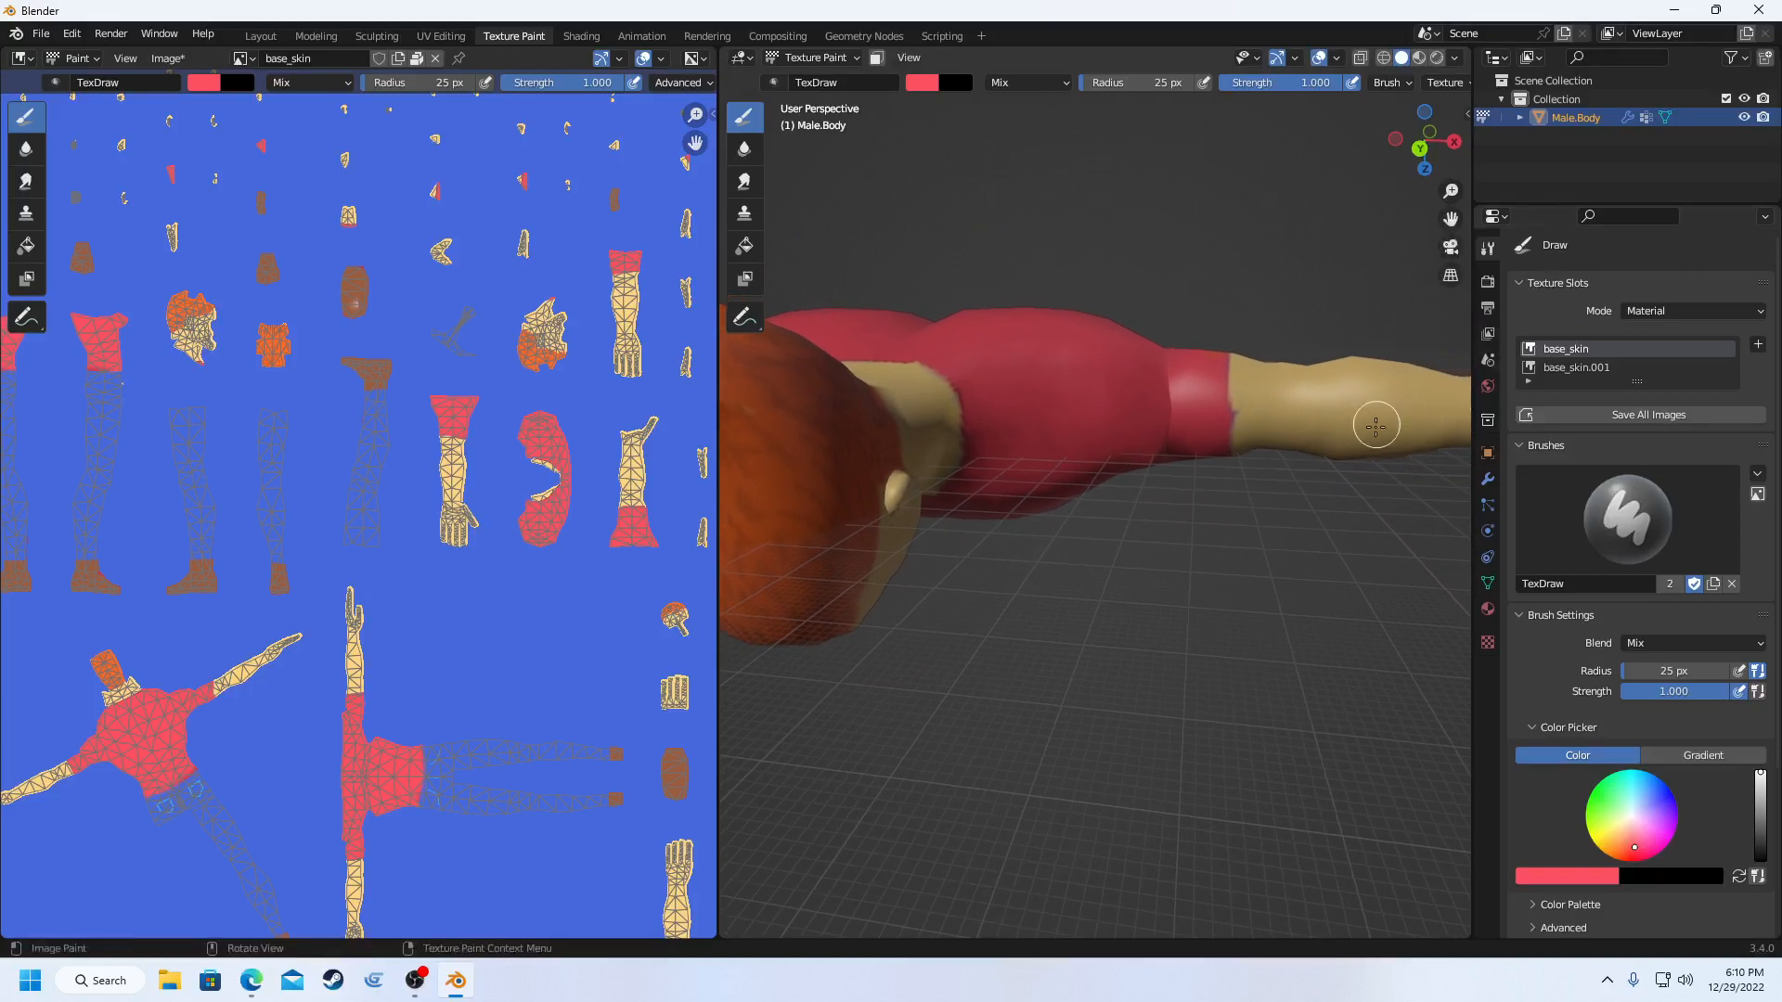
scroll(1323, 457, "up", 3)
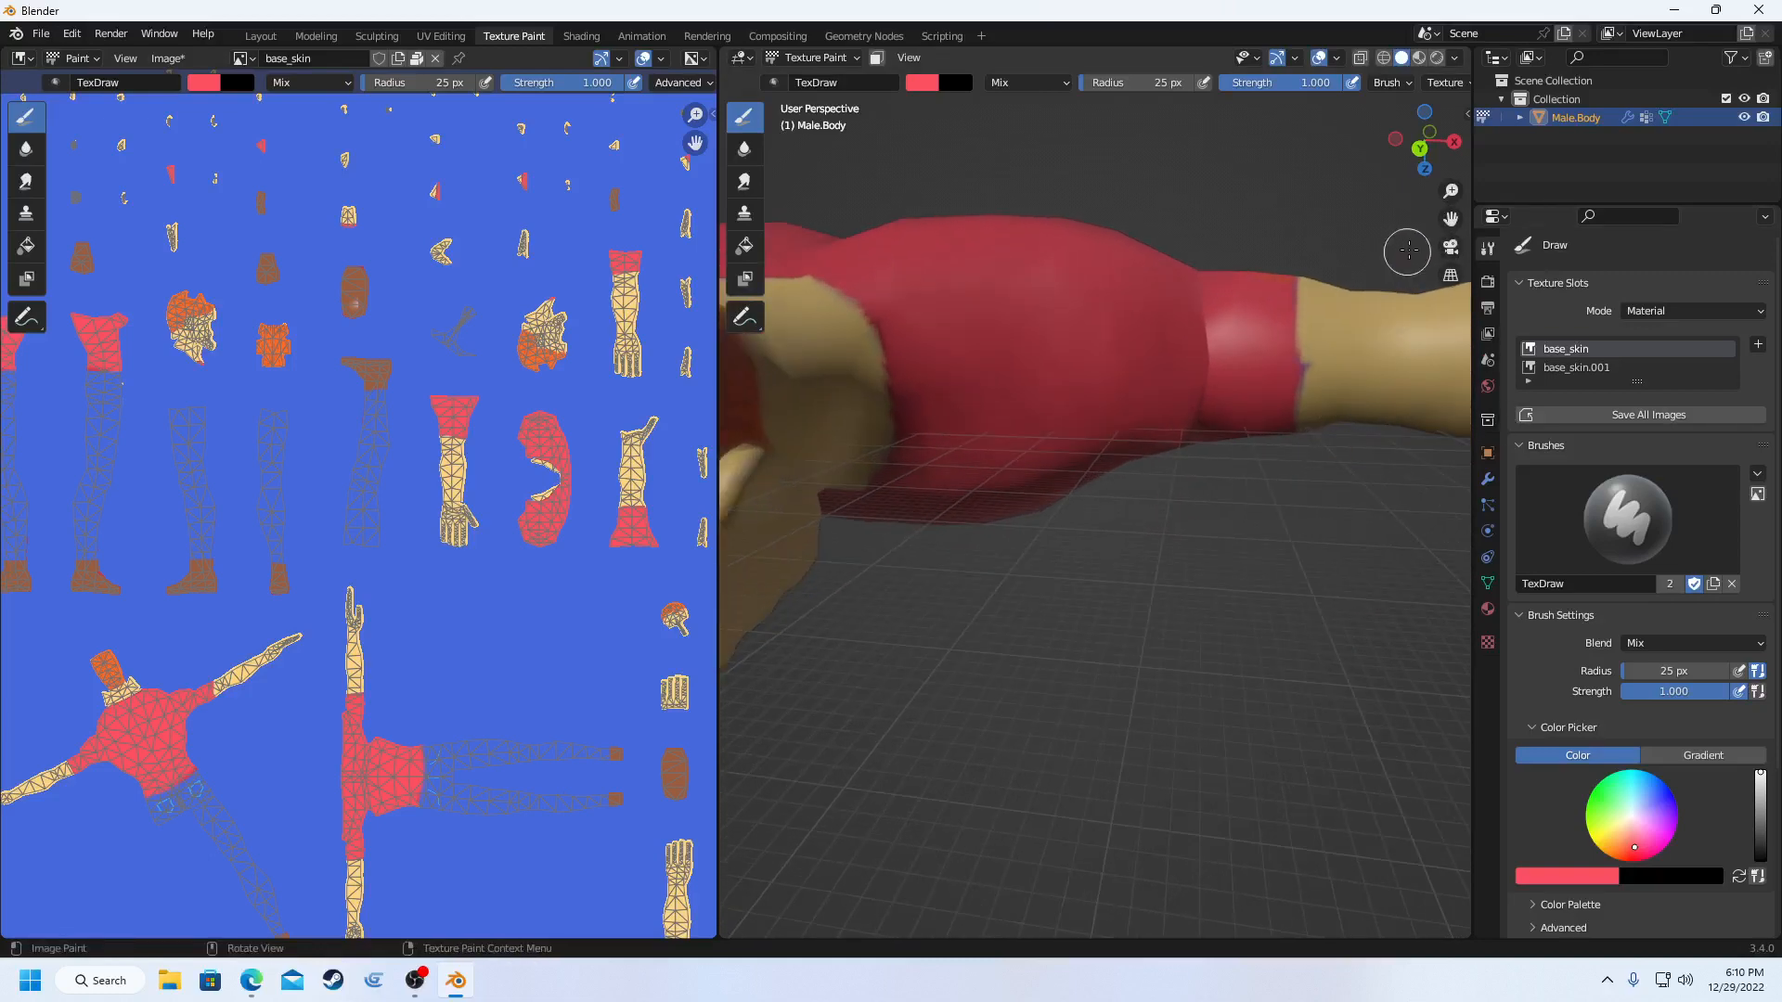
left_click_drag(1450, 219, 1387, 225)
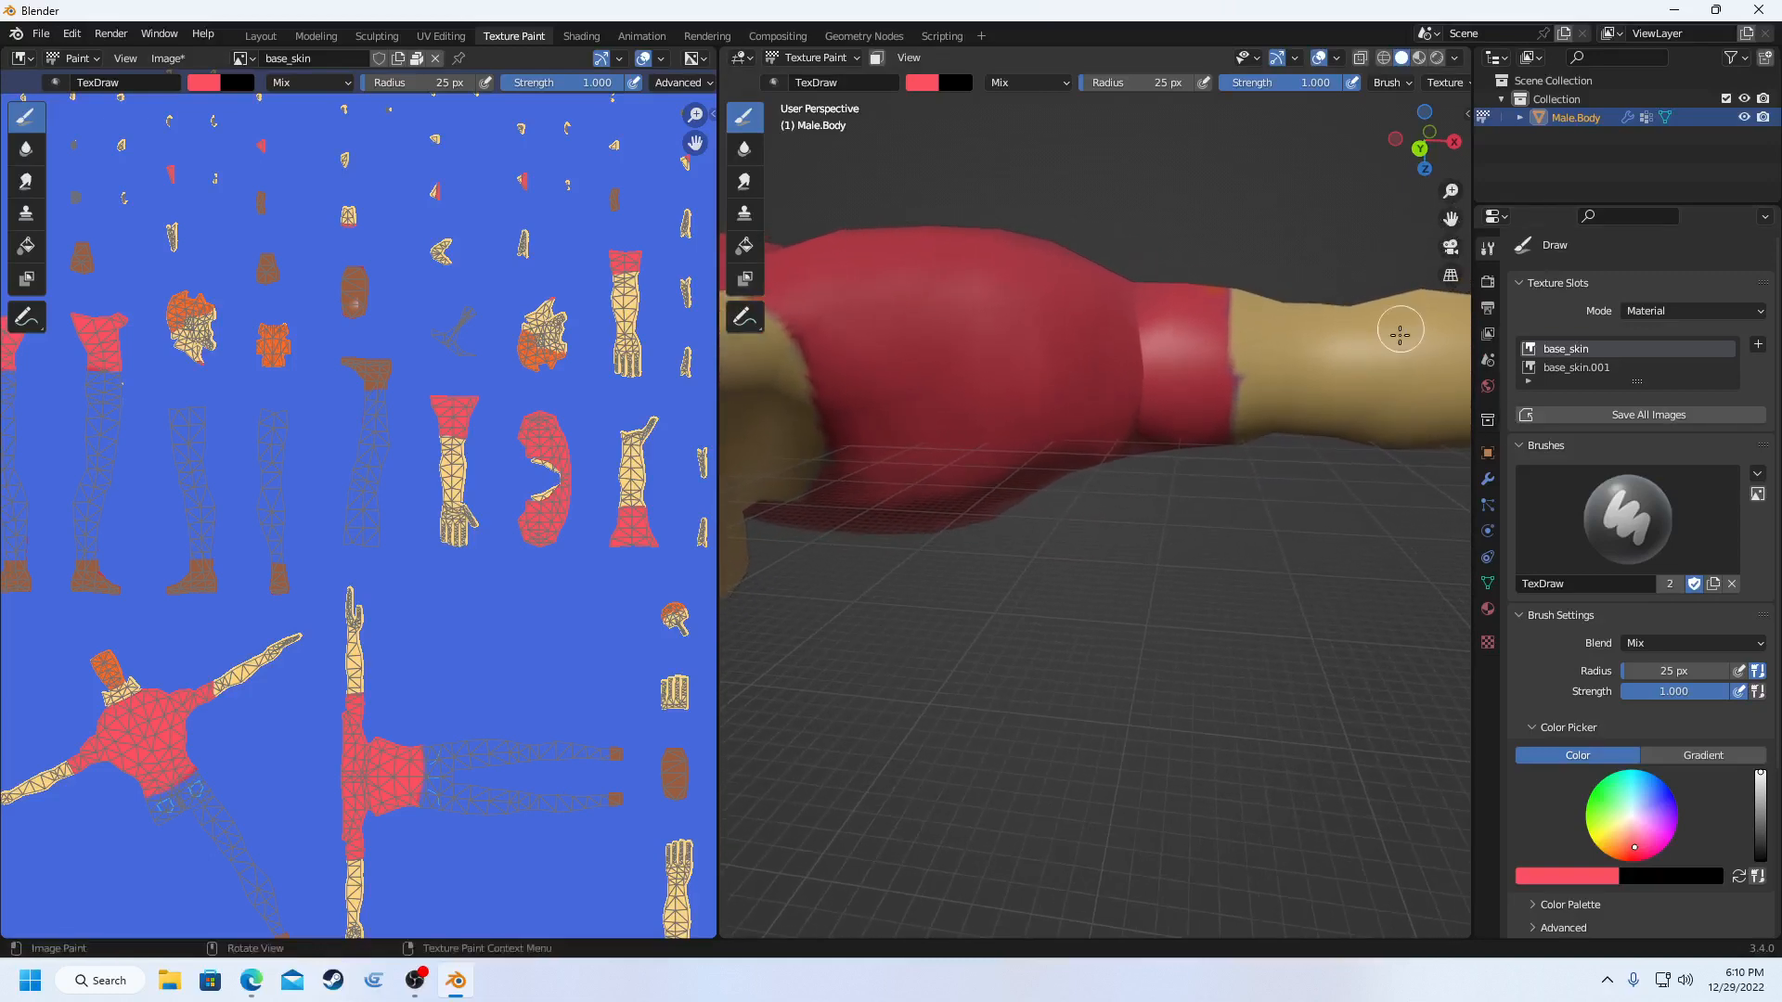
scroll(1391, 380, "up", 2)
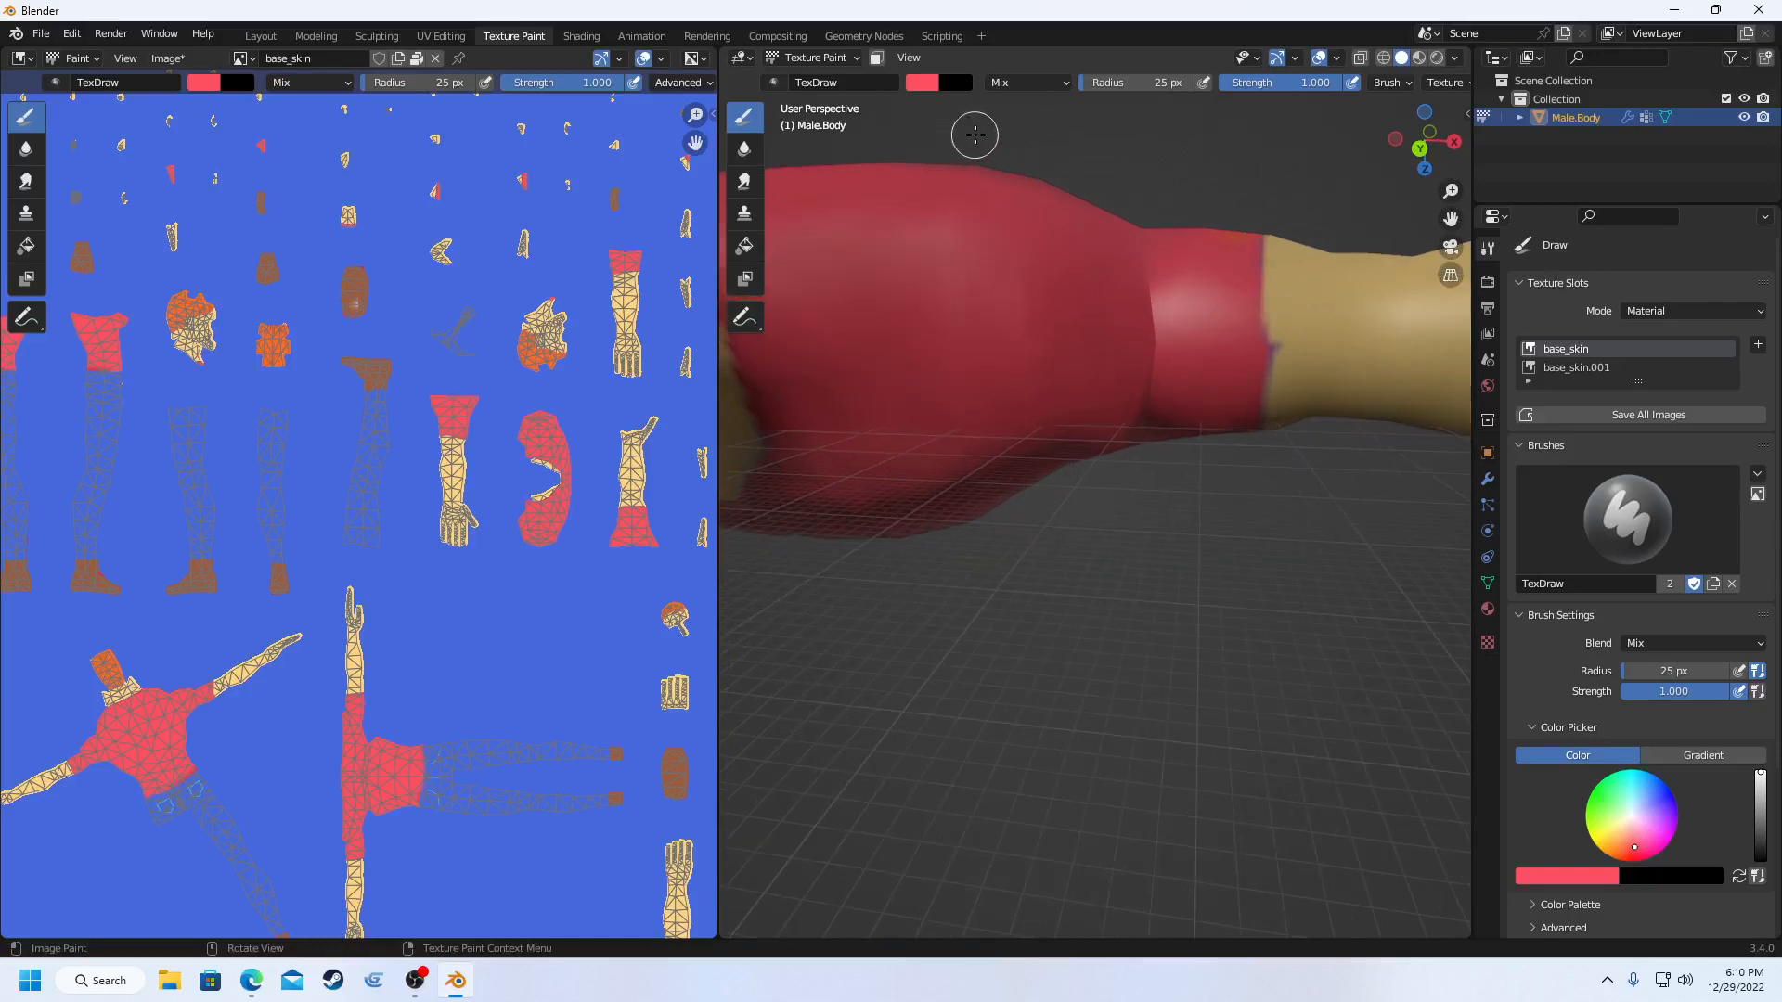
left_click(923, 84)
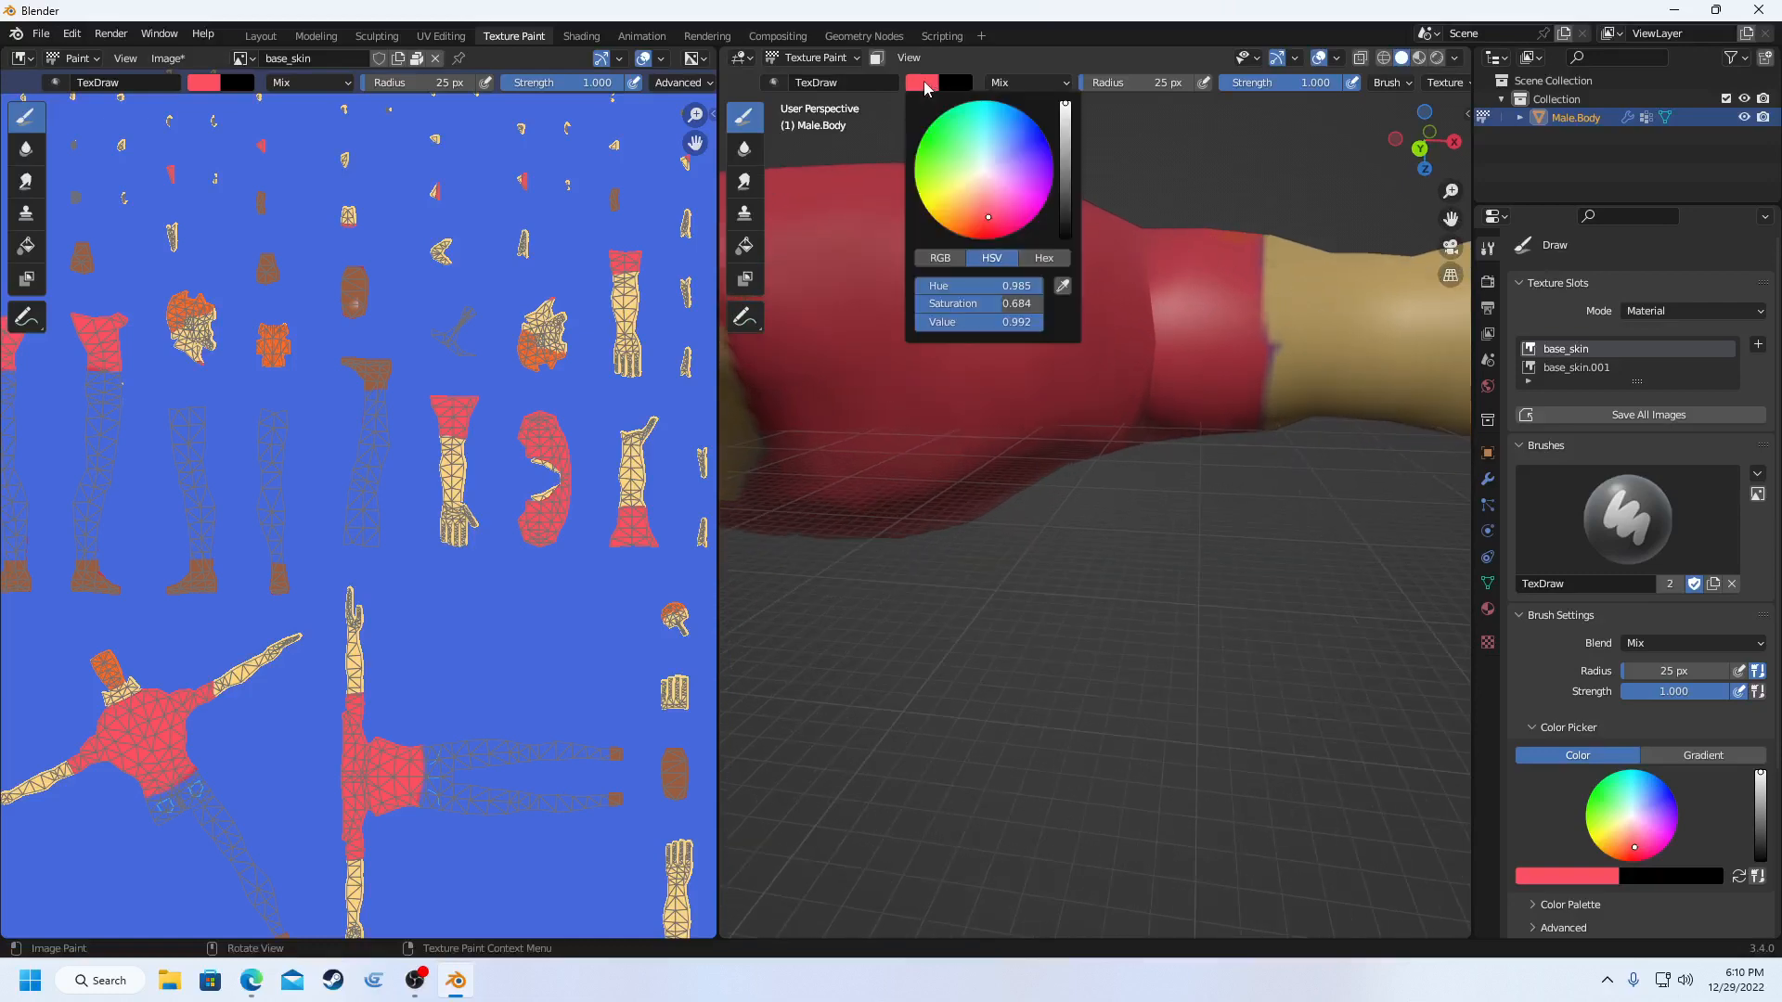
left_click(1061, 287)
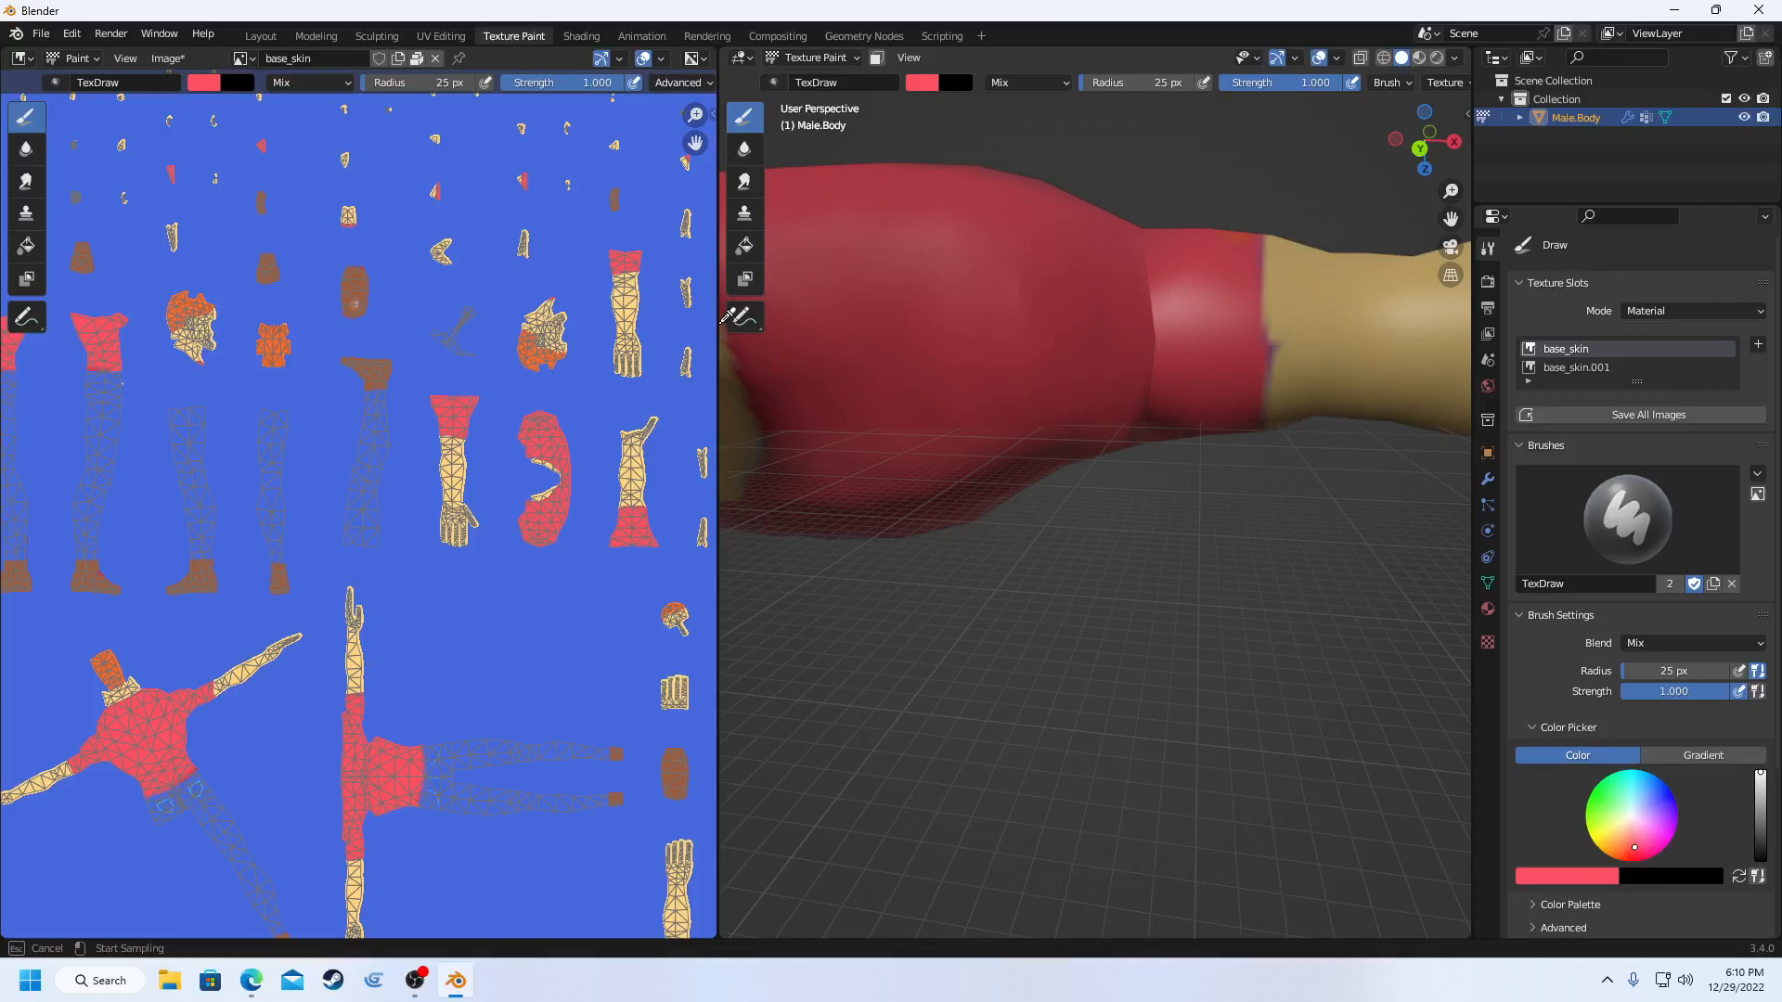
left_click(622, 270)
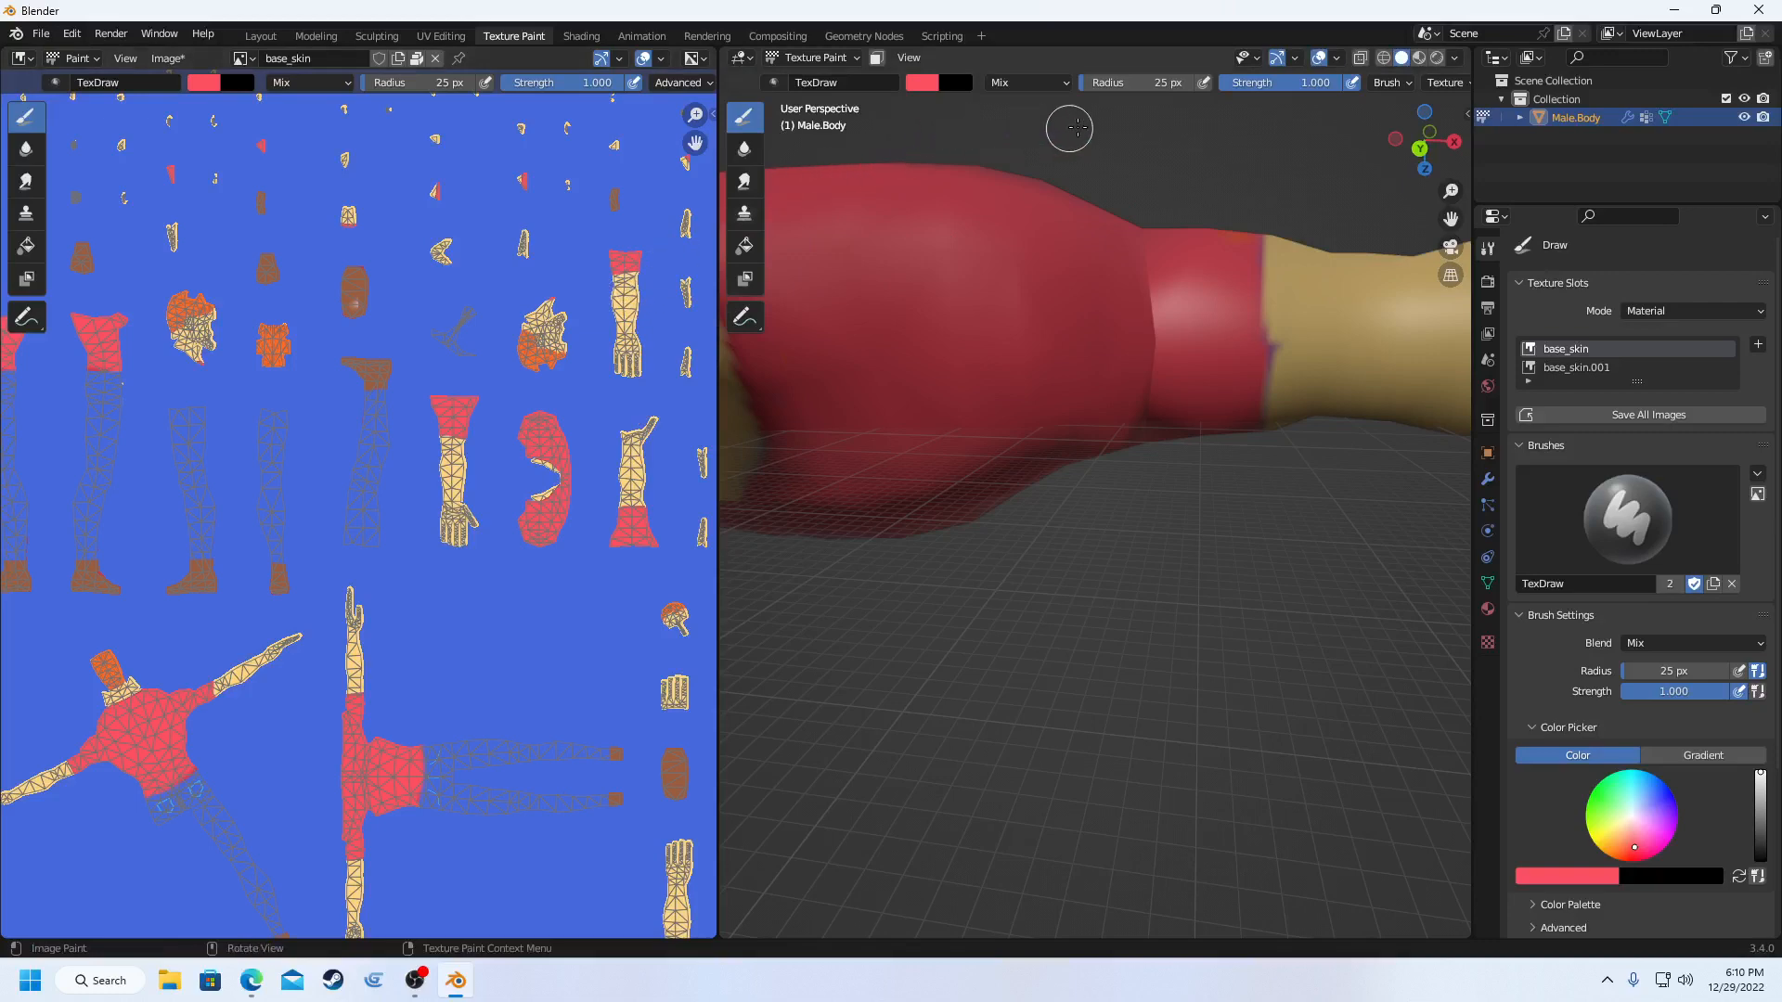
- Sample the skin colour from an arm in the texture image and clean up the blue marks where the sleeve meets the arm
left_click(923, 83)
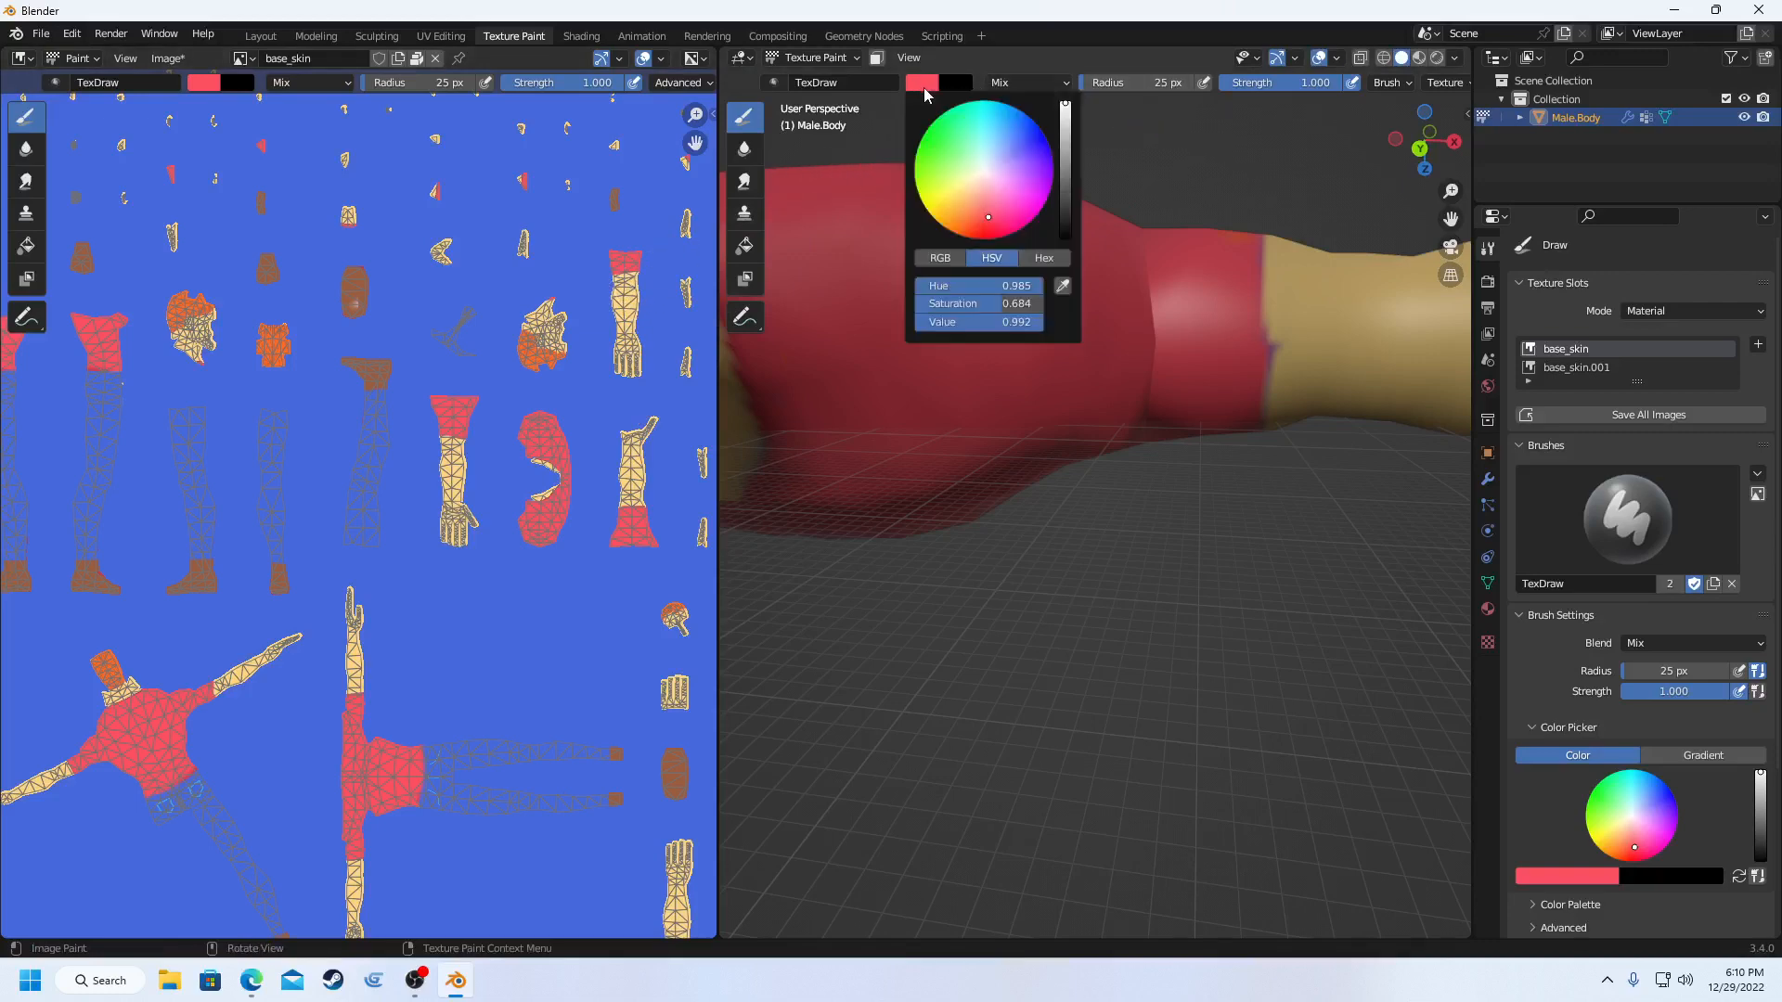
left_click(1065, 287)
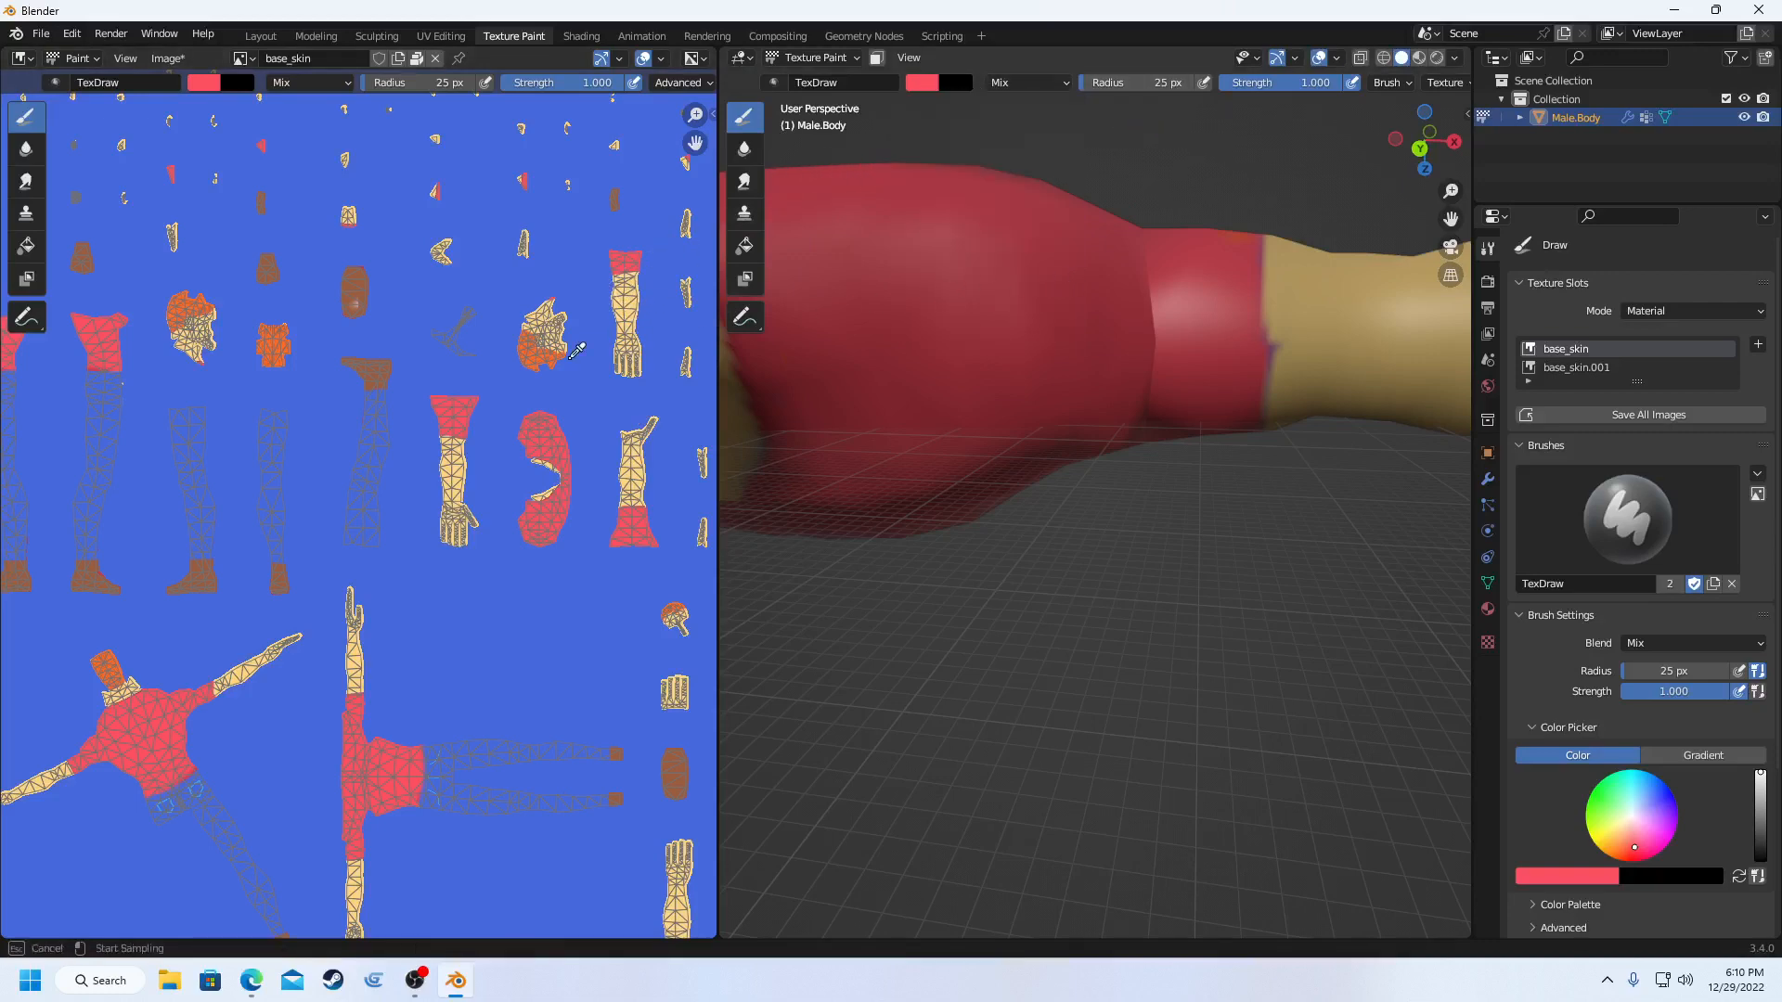
left_click(624, 313)
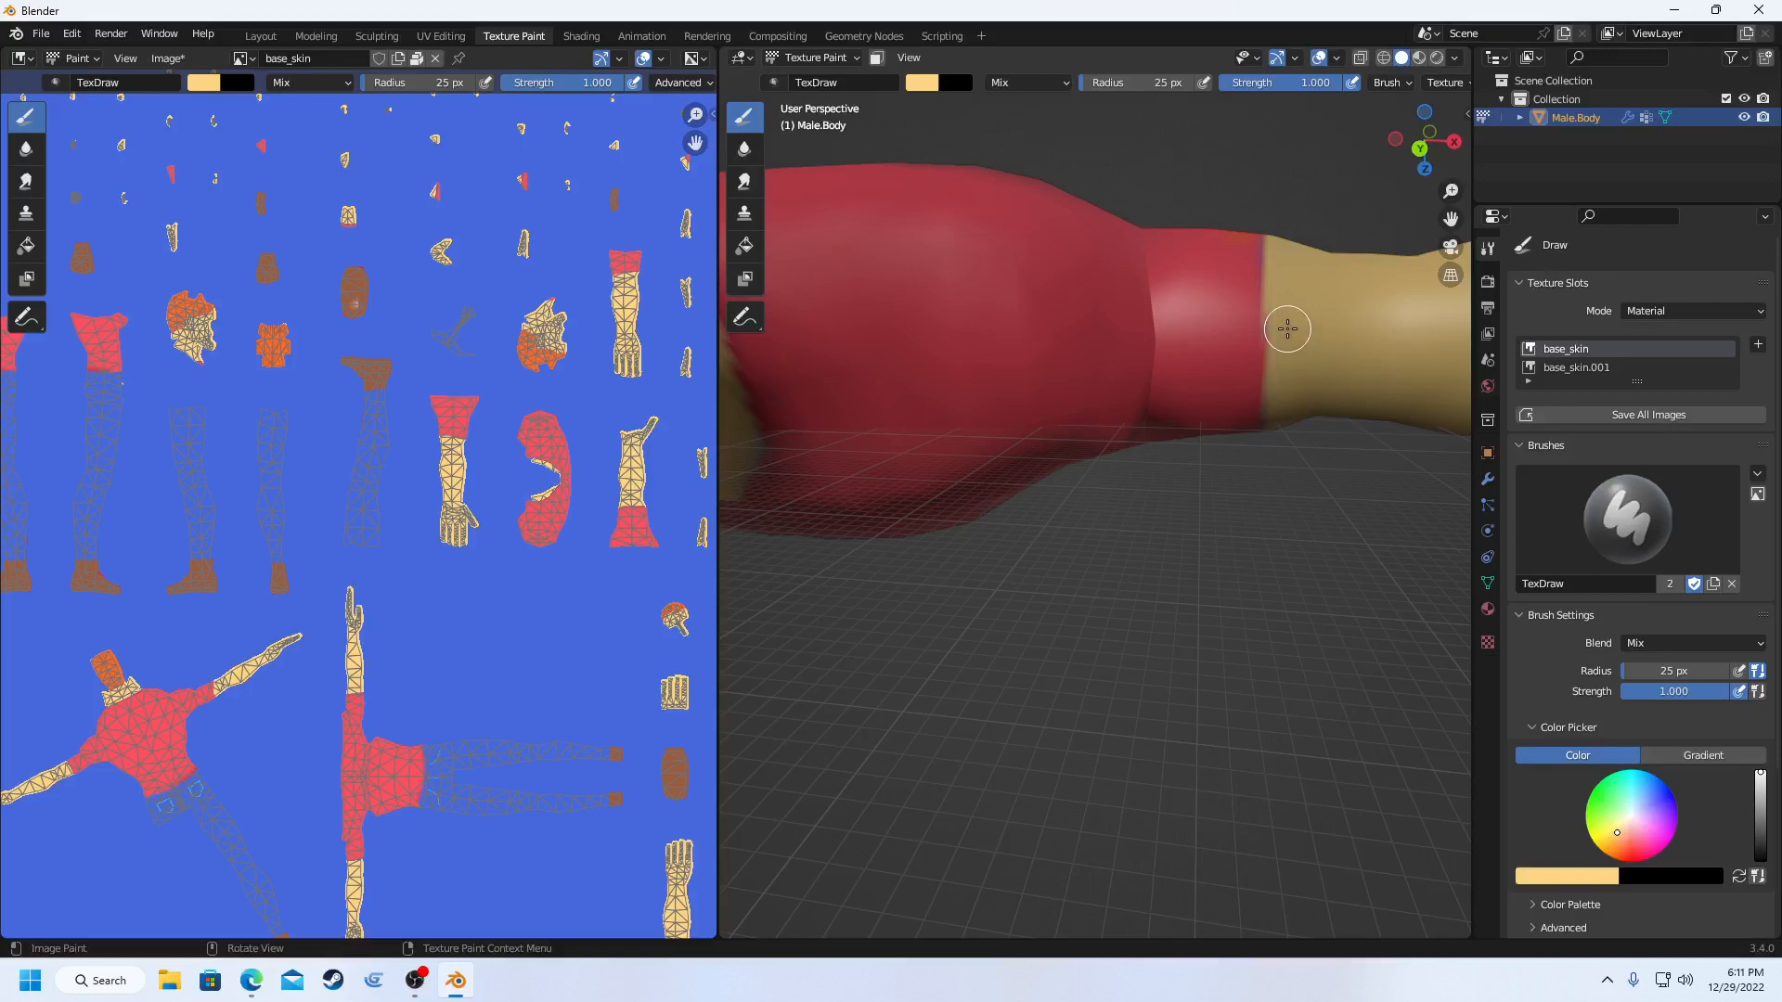
- Examine the painted head, shirt and arms from the front for remaining stray paint
scroll(1081, 578, "down", 2)
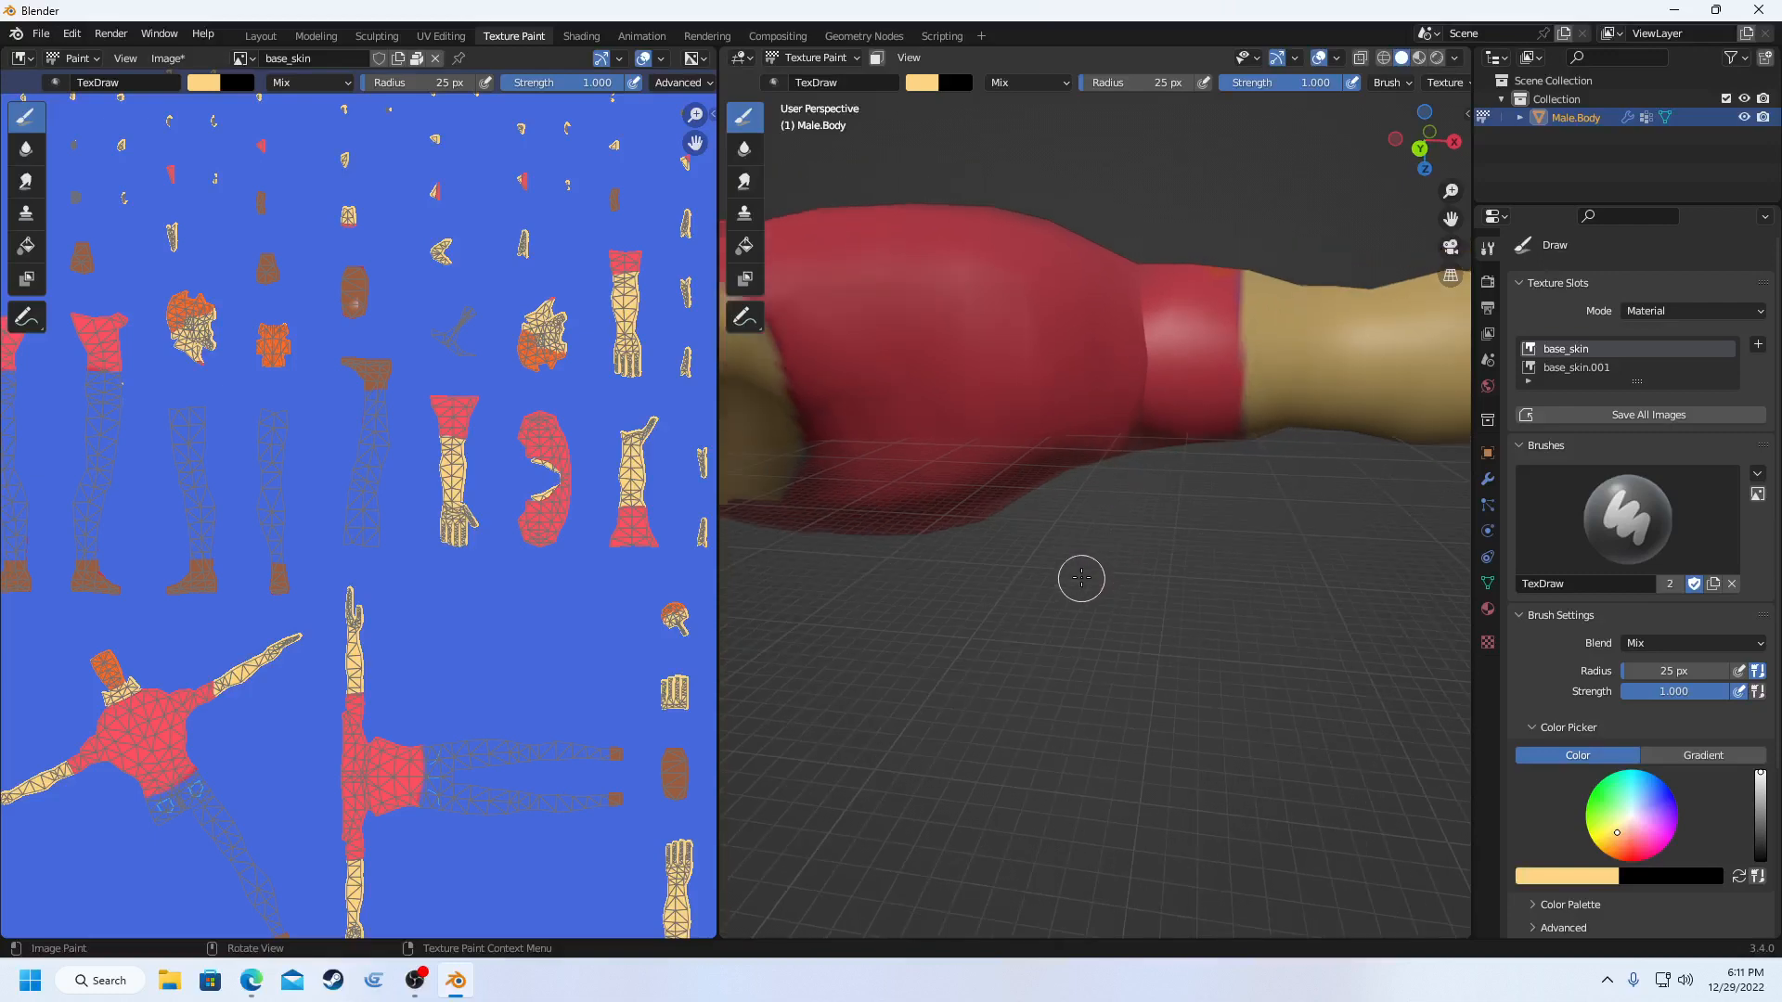
middle_click_drag(1039, 586, 1067, 321)
scroll(1049, 348, "down", 5)
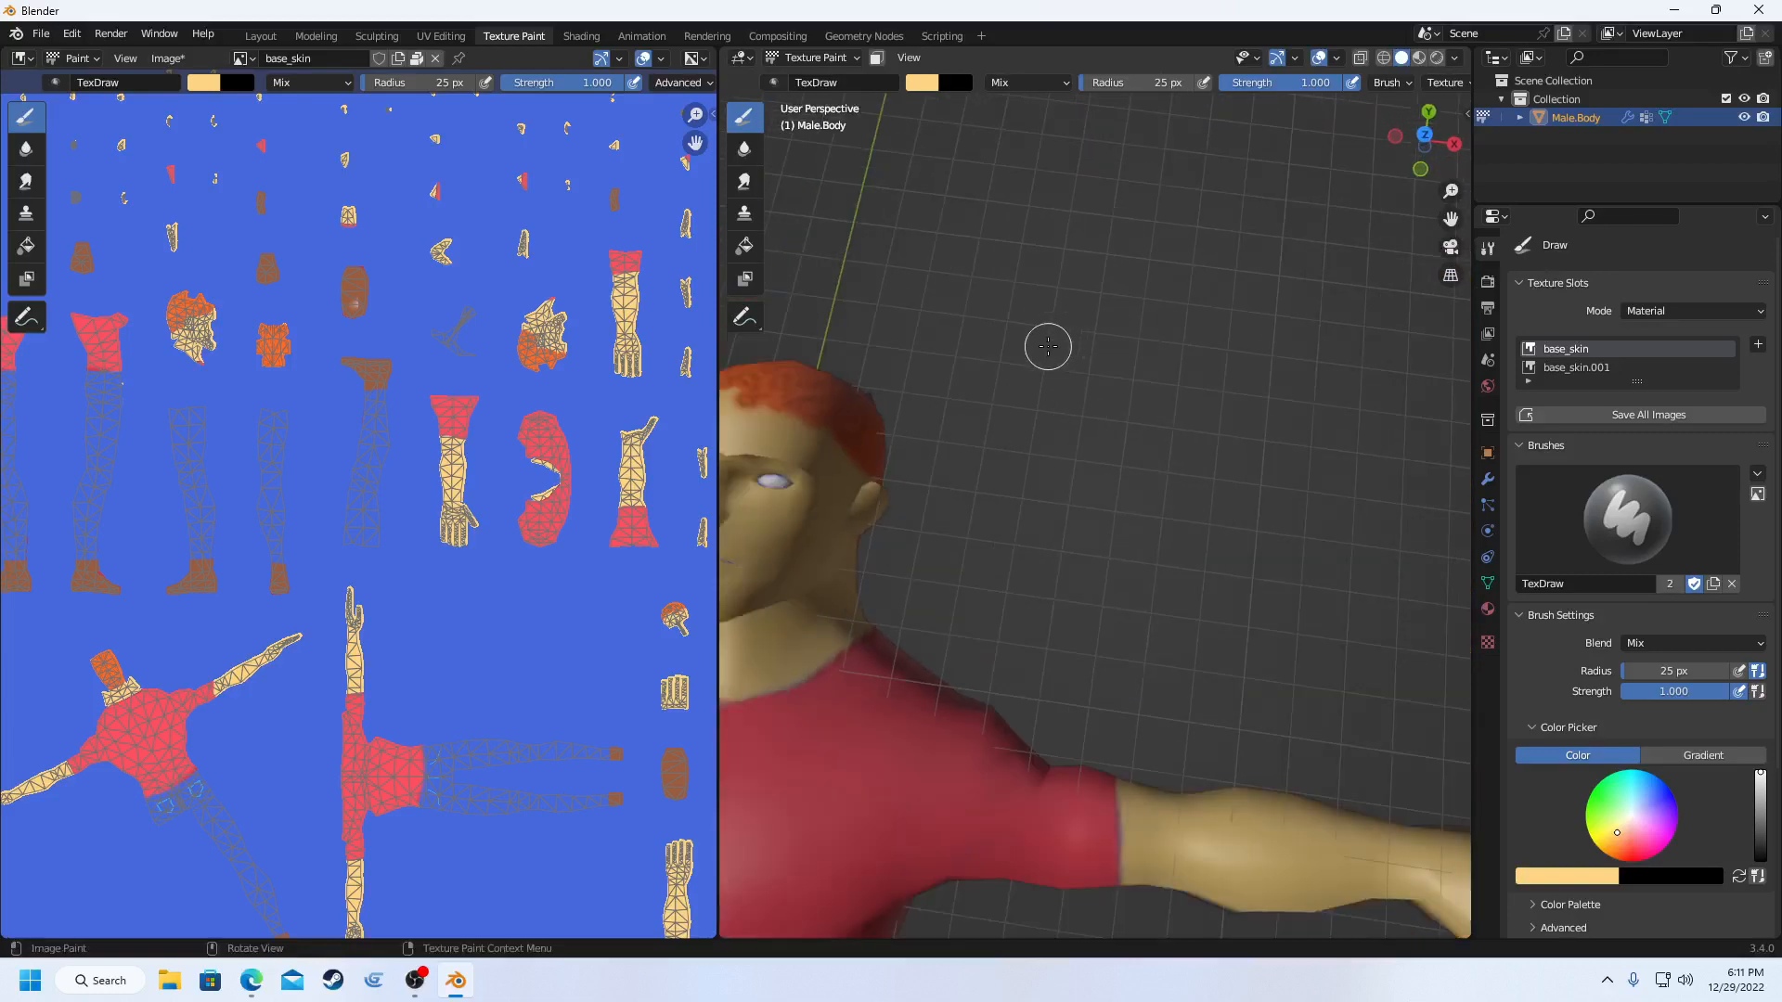
scroll(1063, 345, "down", 3)
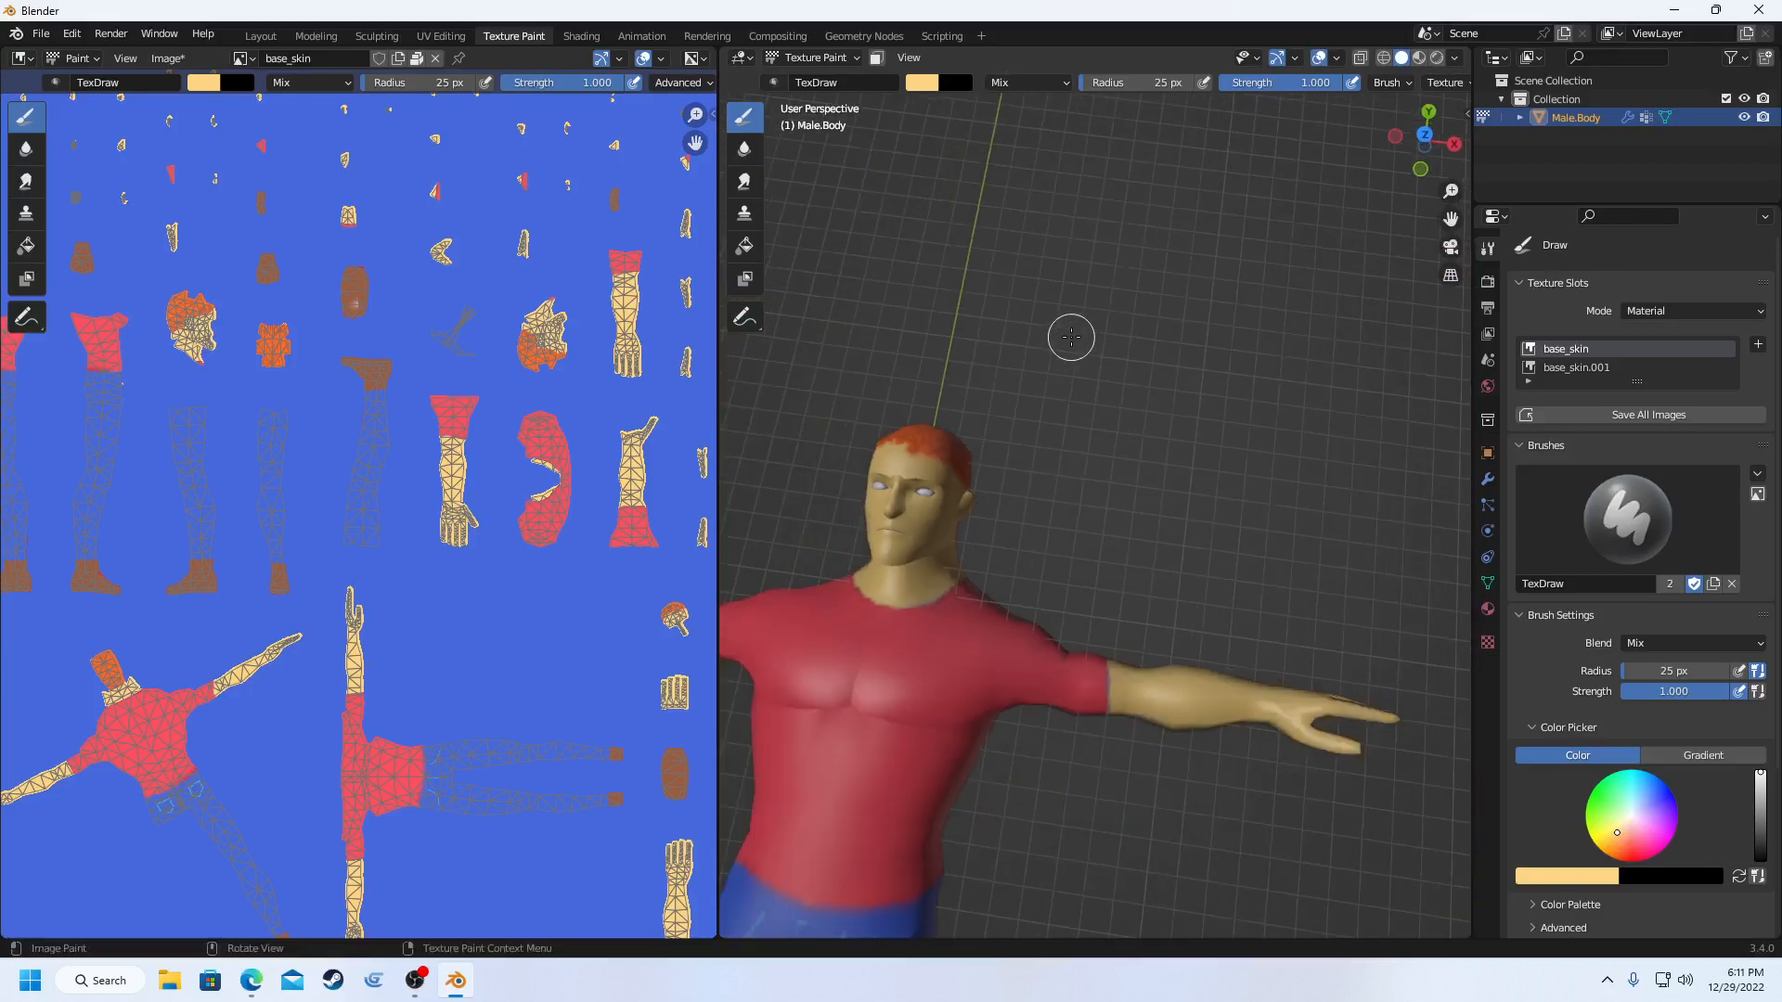
middle_click_drag(1067, 338, 1095, 351)
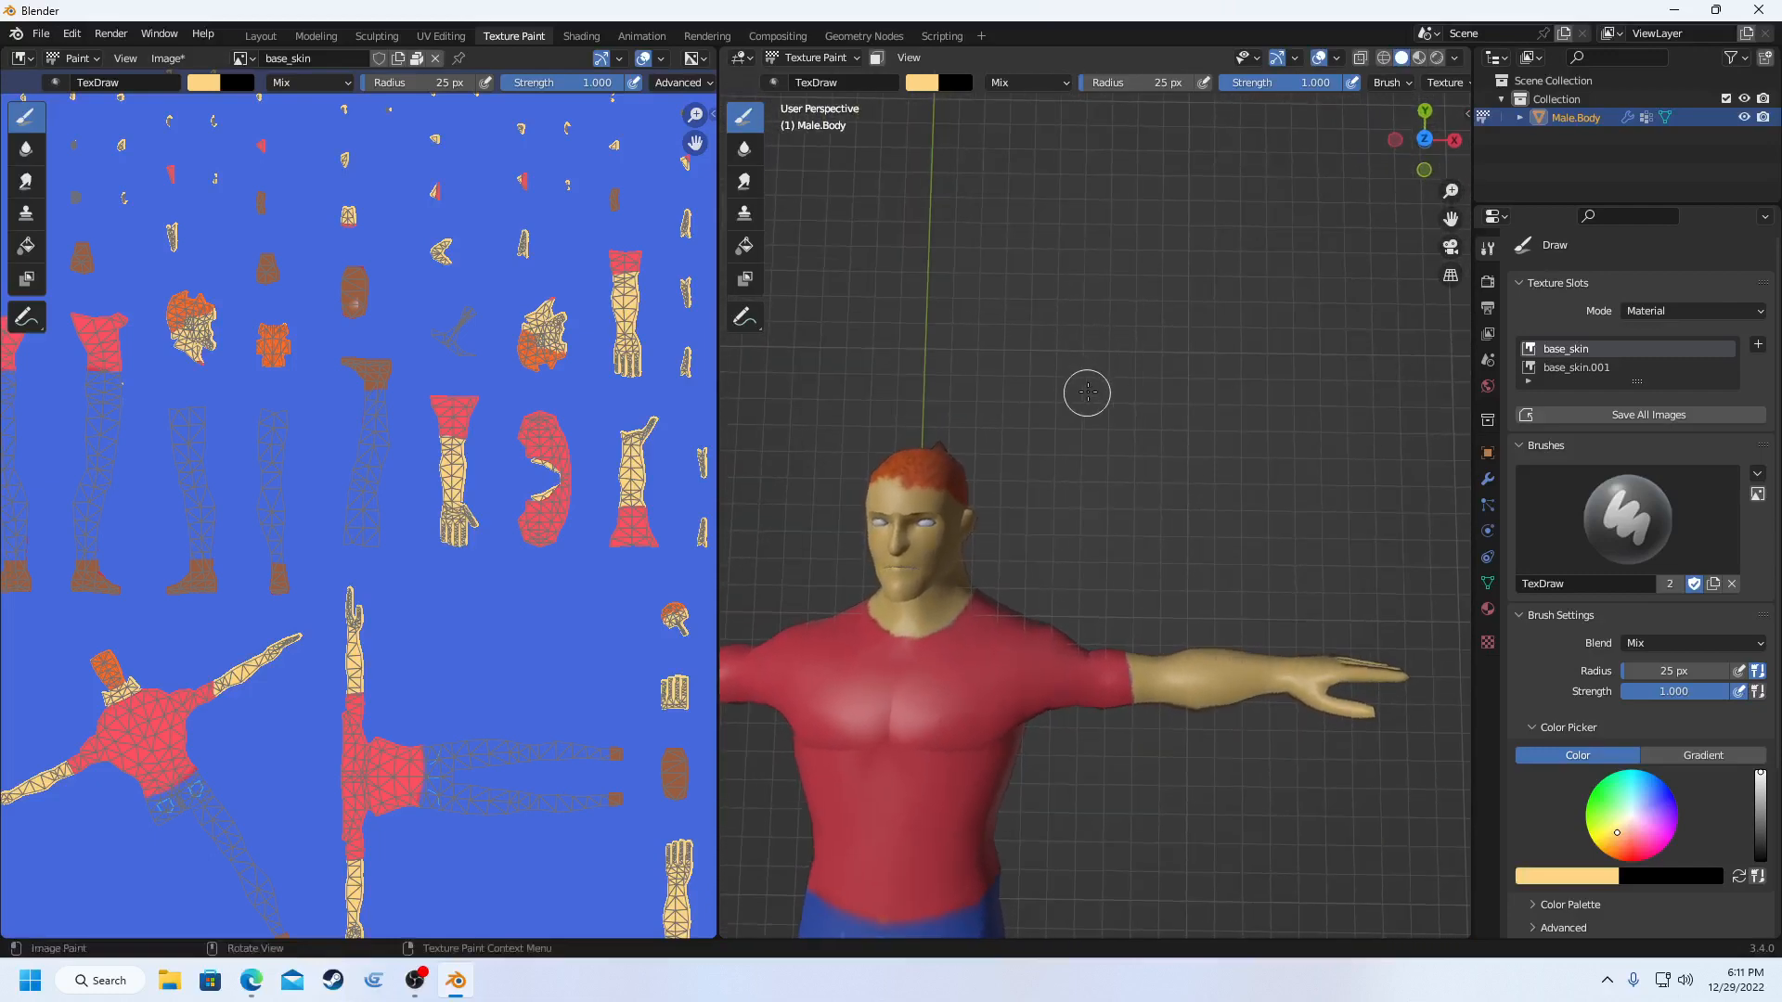
scroll(1082, 387, "up", 2)
scroll(1082, 387, "down", 3)
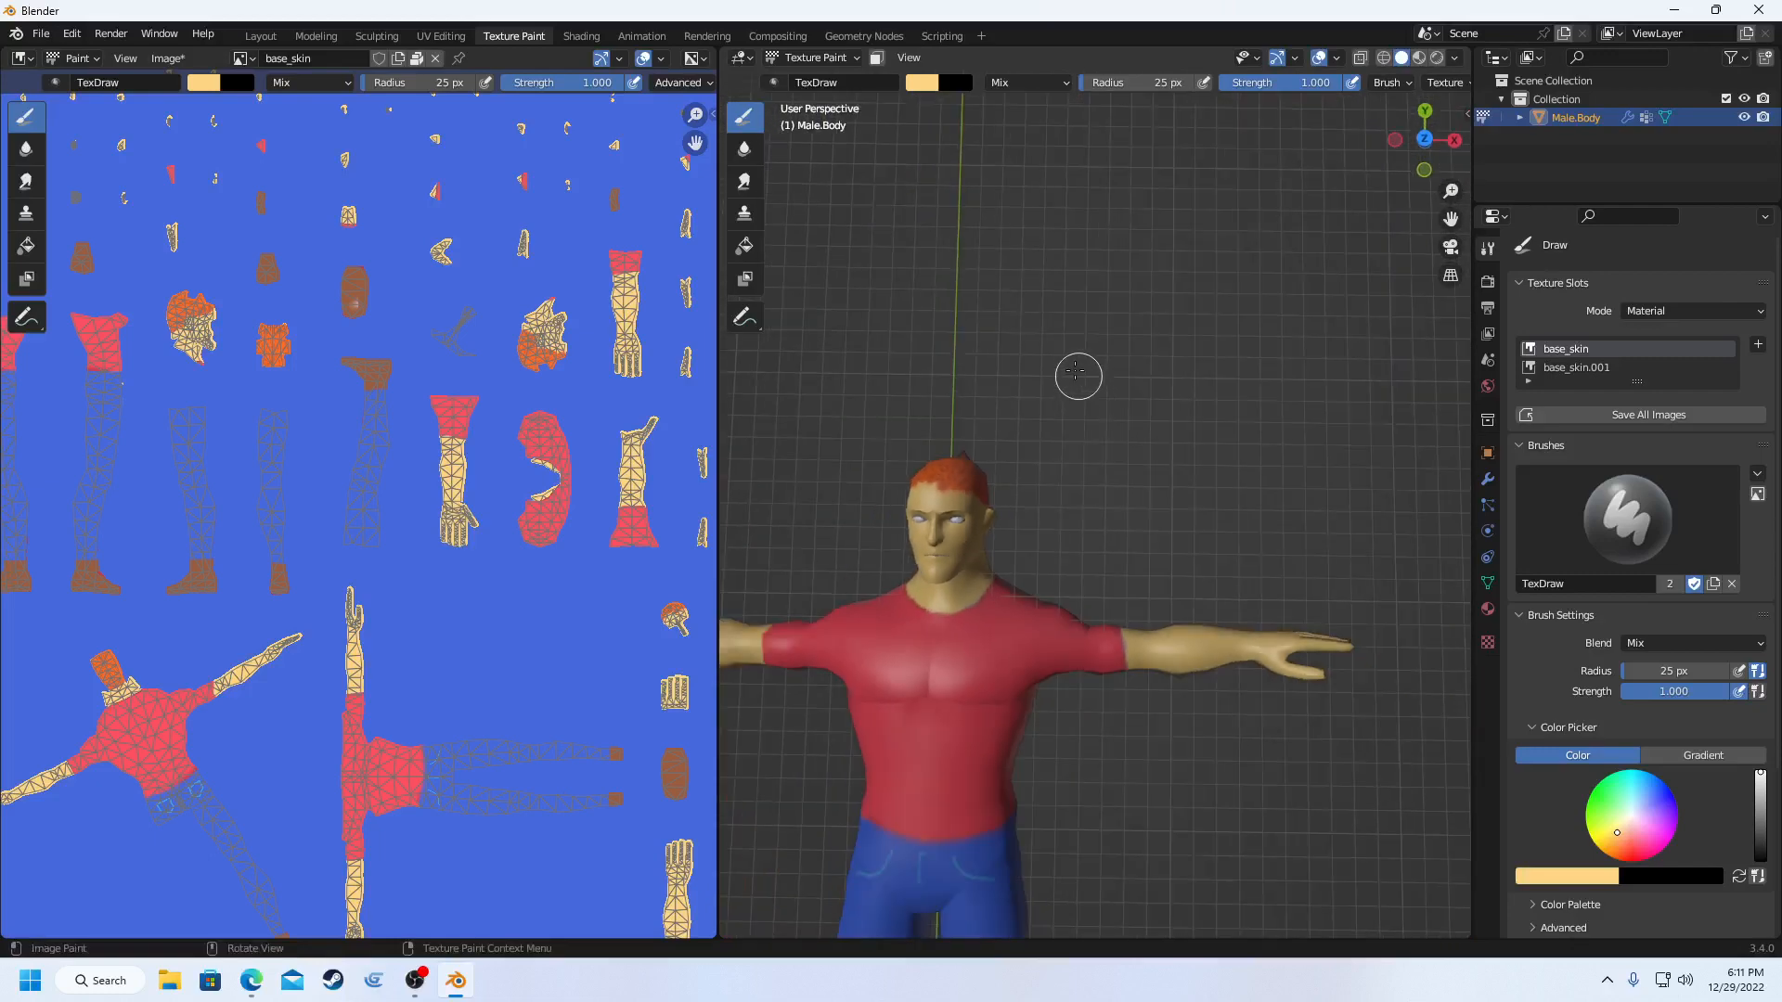
- Start saving the base_skin texture as a new image file and browse up to the low-poly models folder
left_click(164, 58)
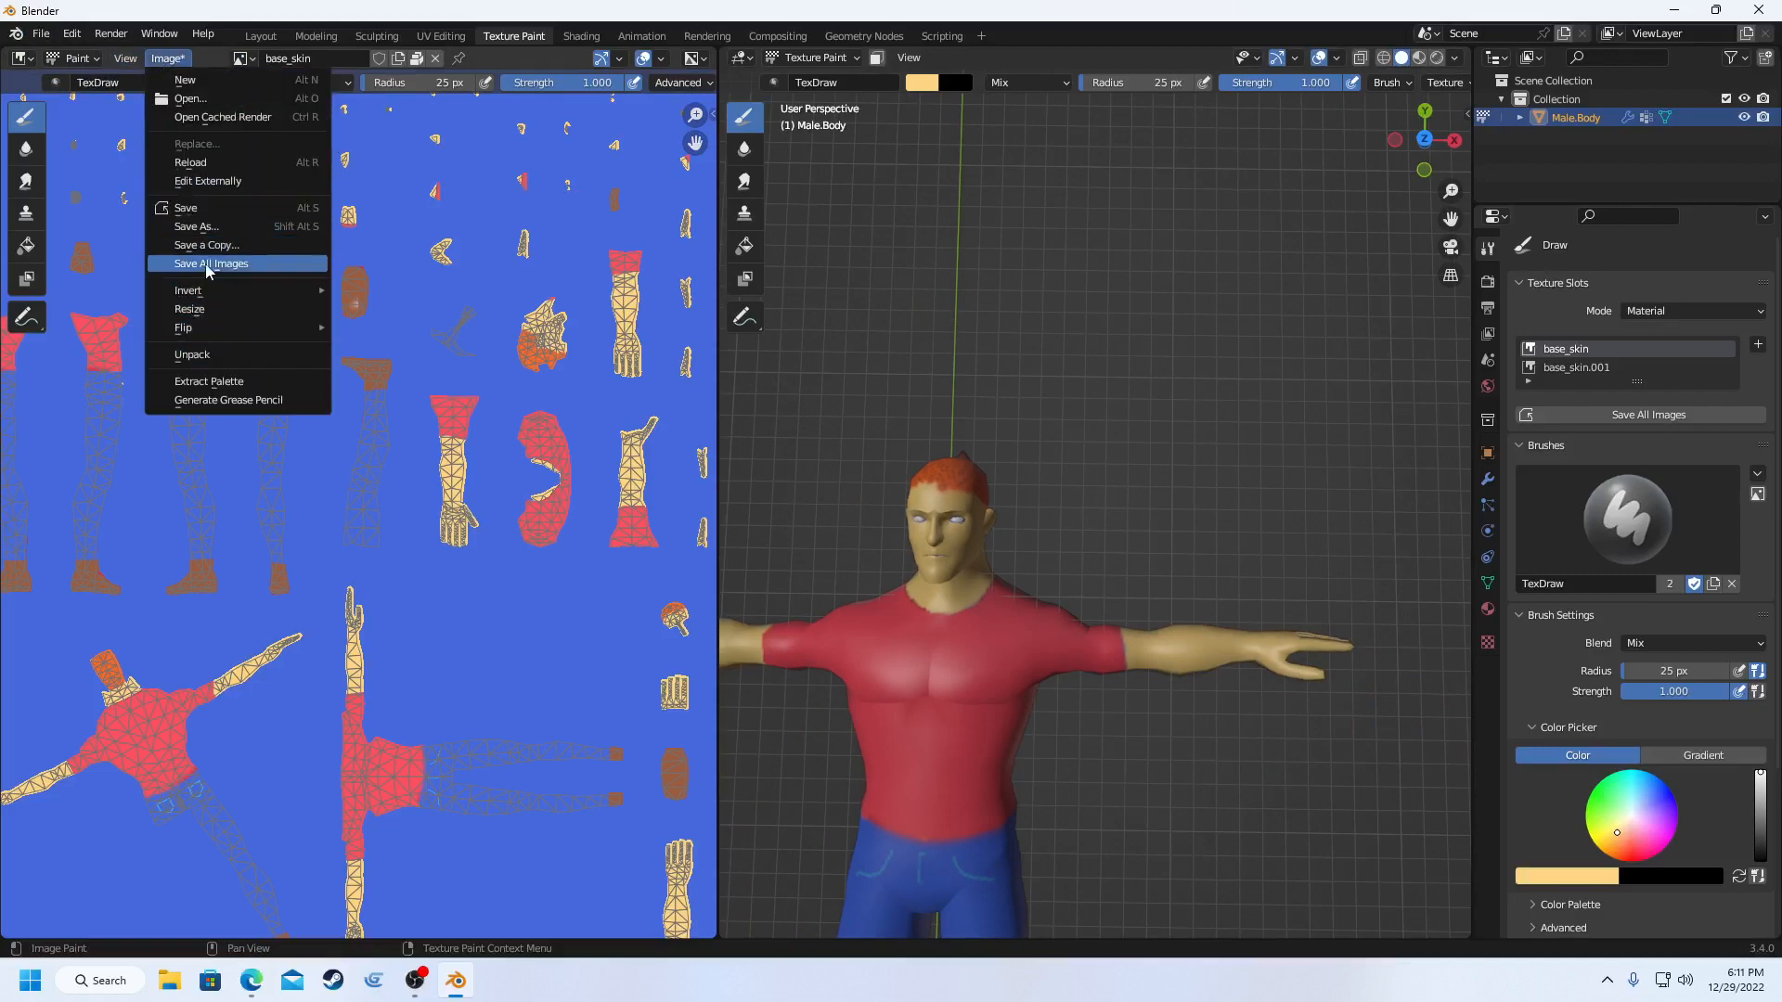
left_click(213, 229)
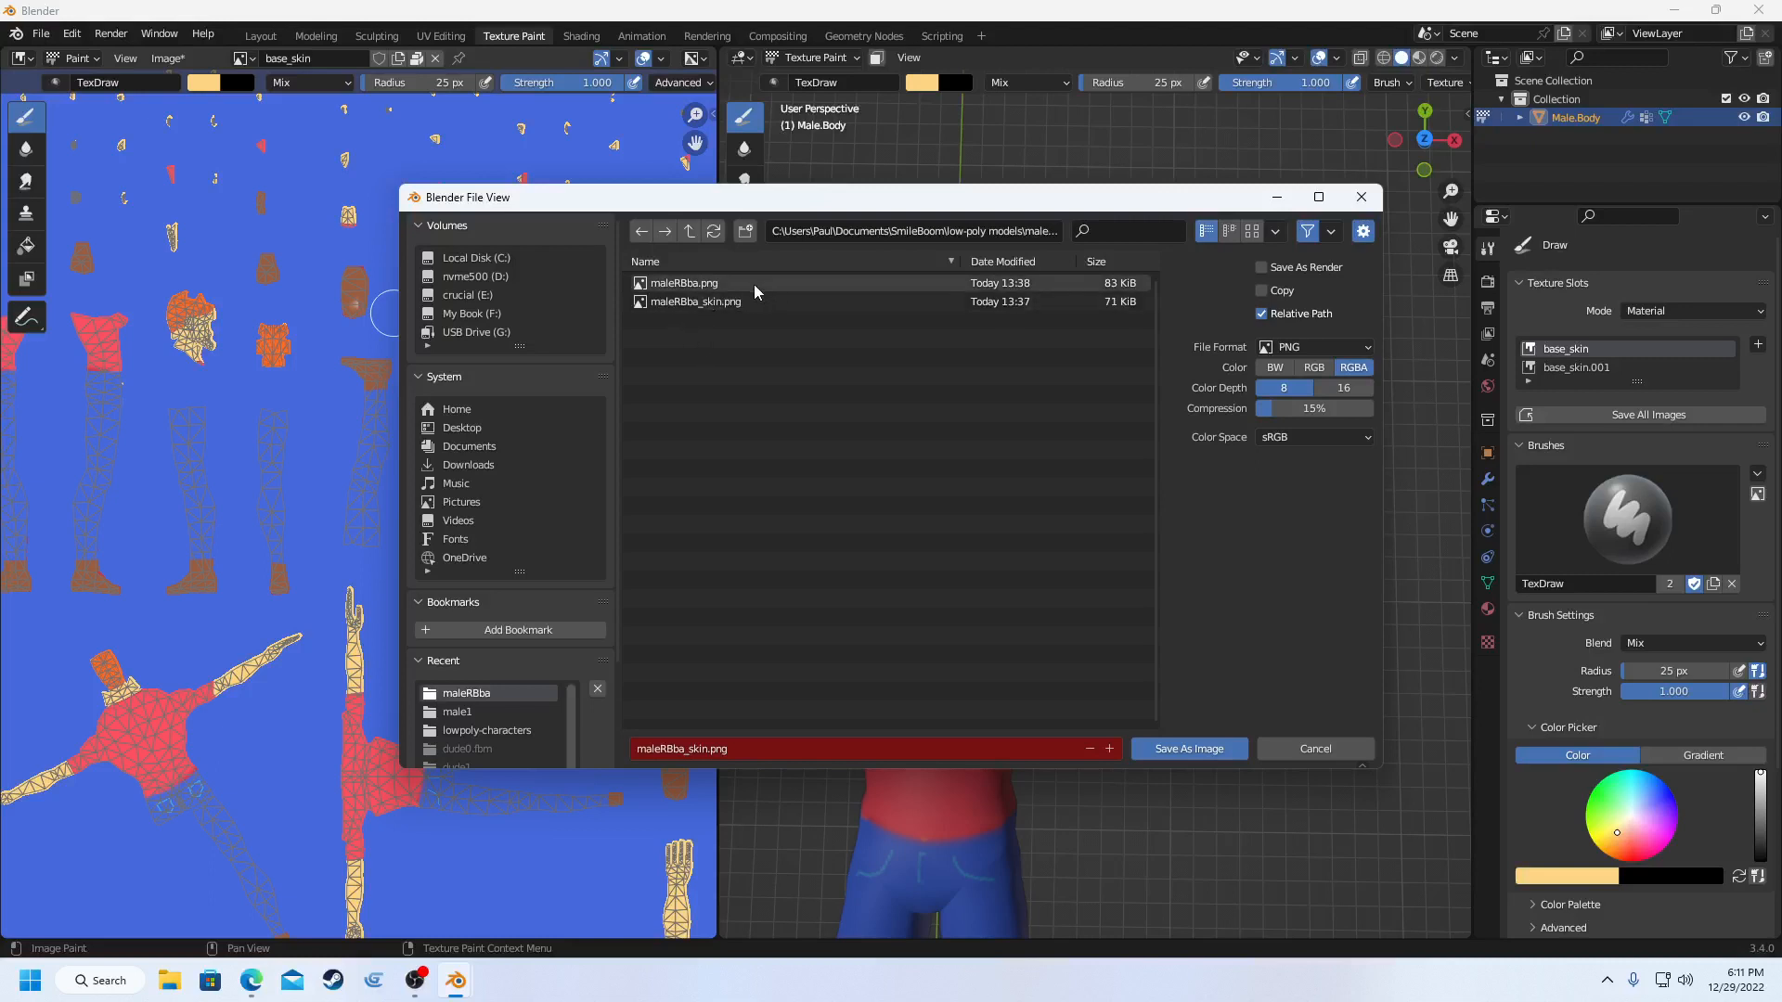
left_click(687, 232)
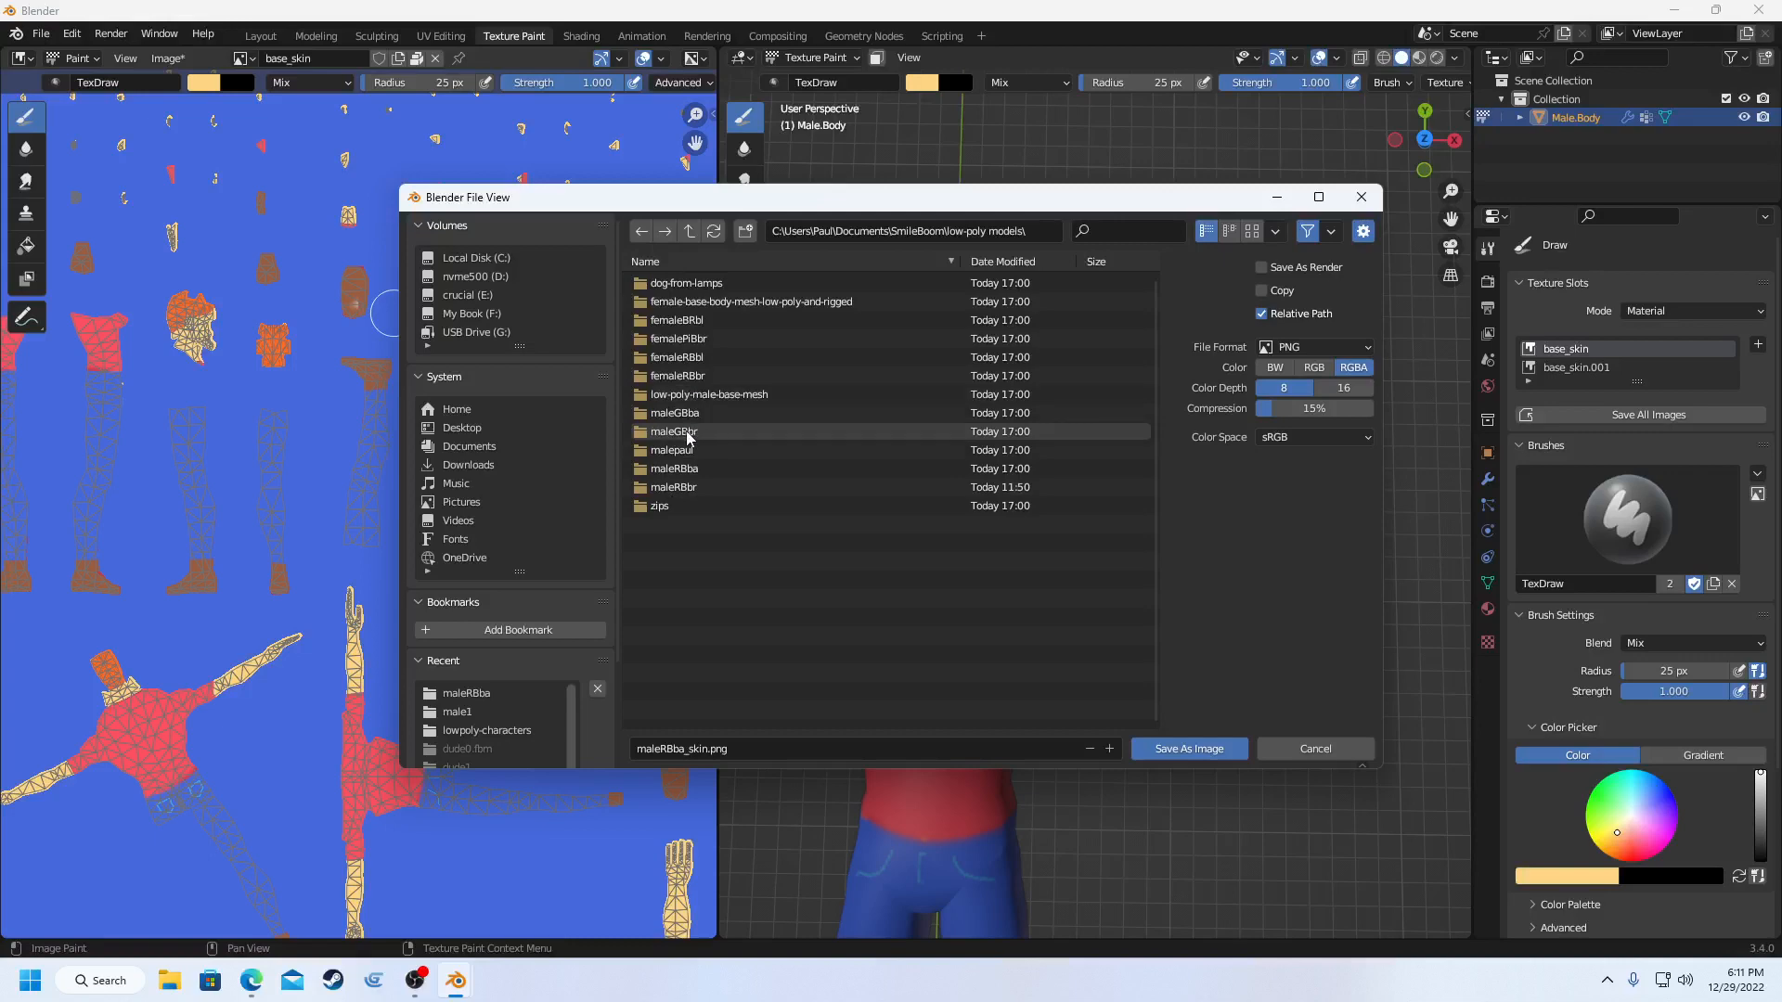
- Switch to File Explorer and go to the low-poly models folder inside Documents, SmileBoom
left_click(173, 982)
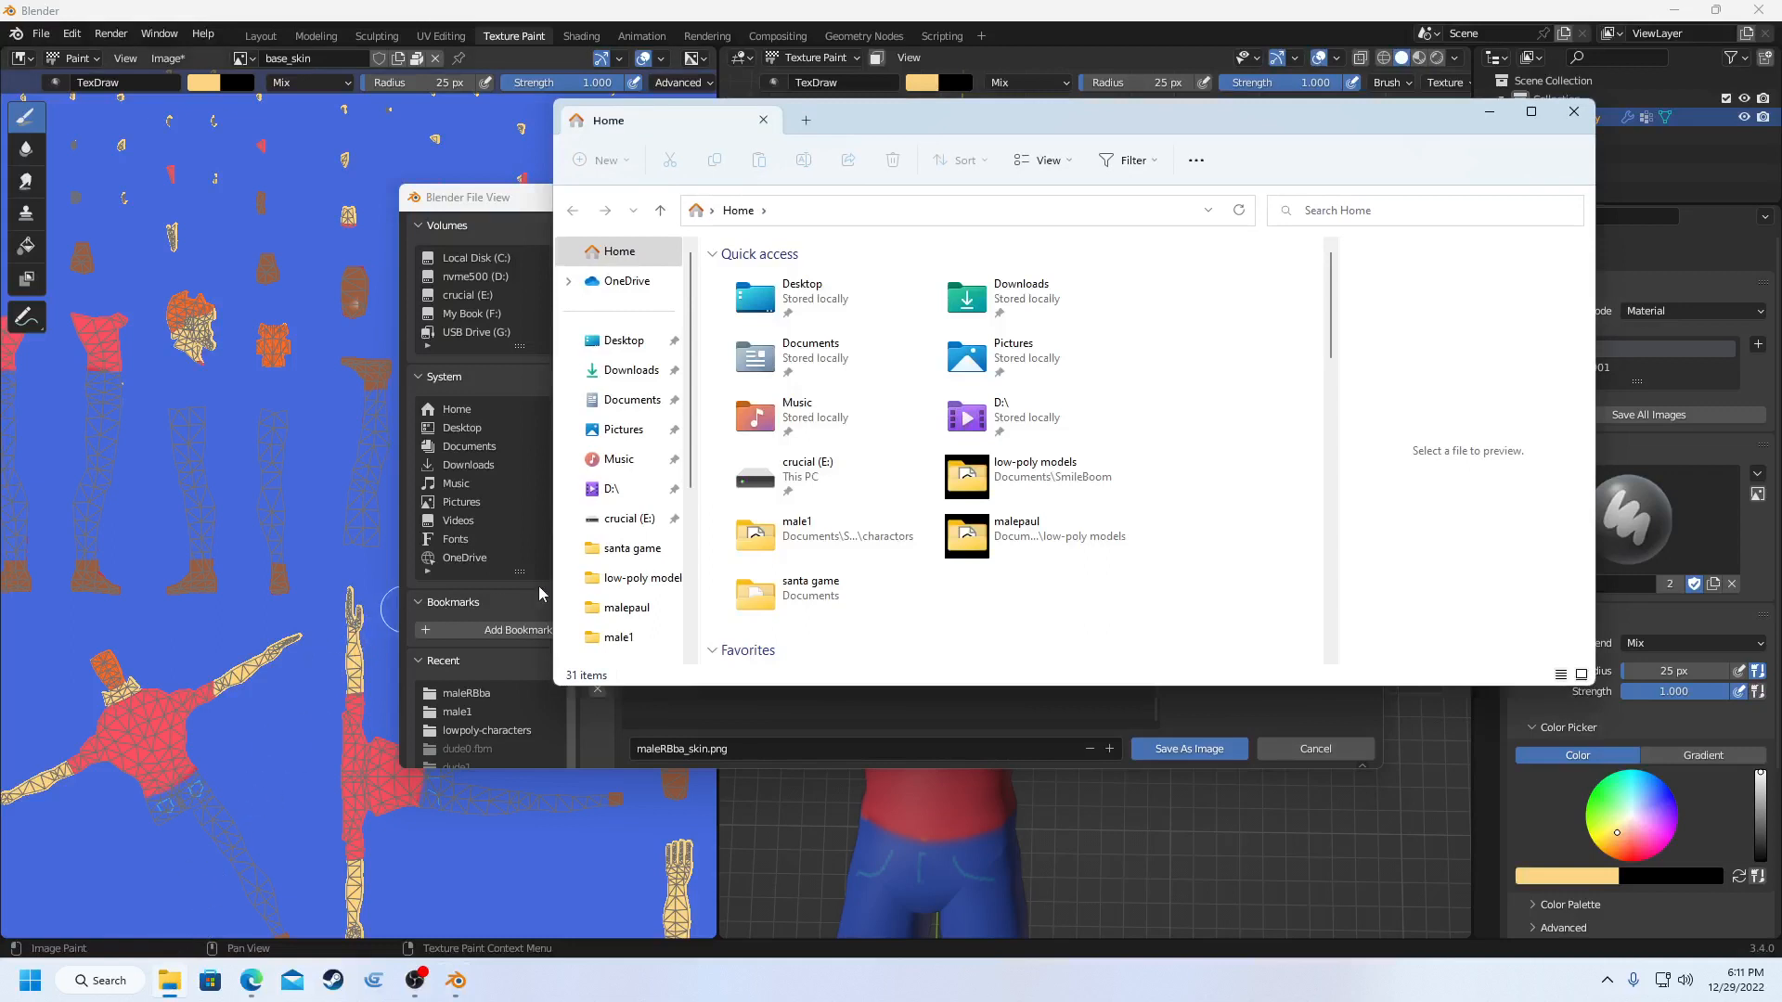
left_click(632, 400)
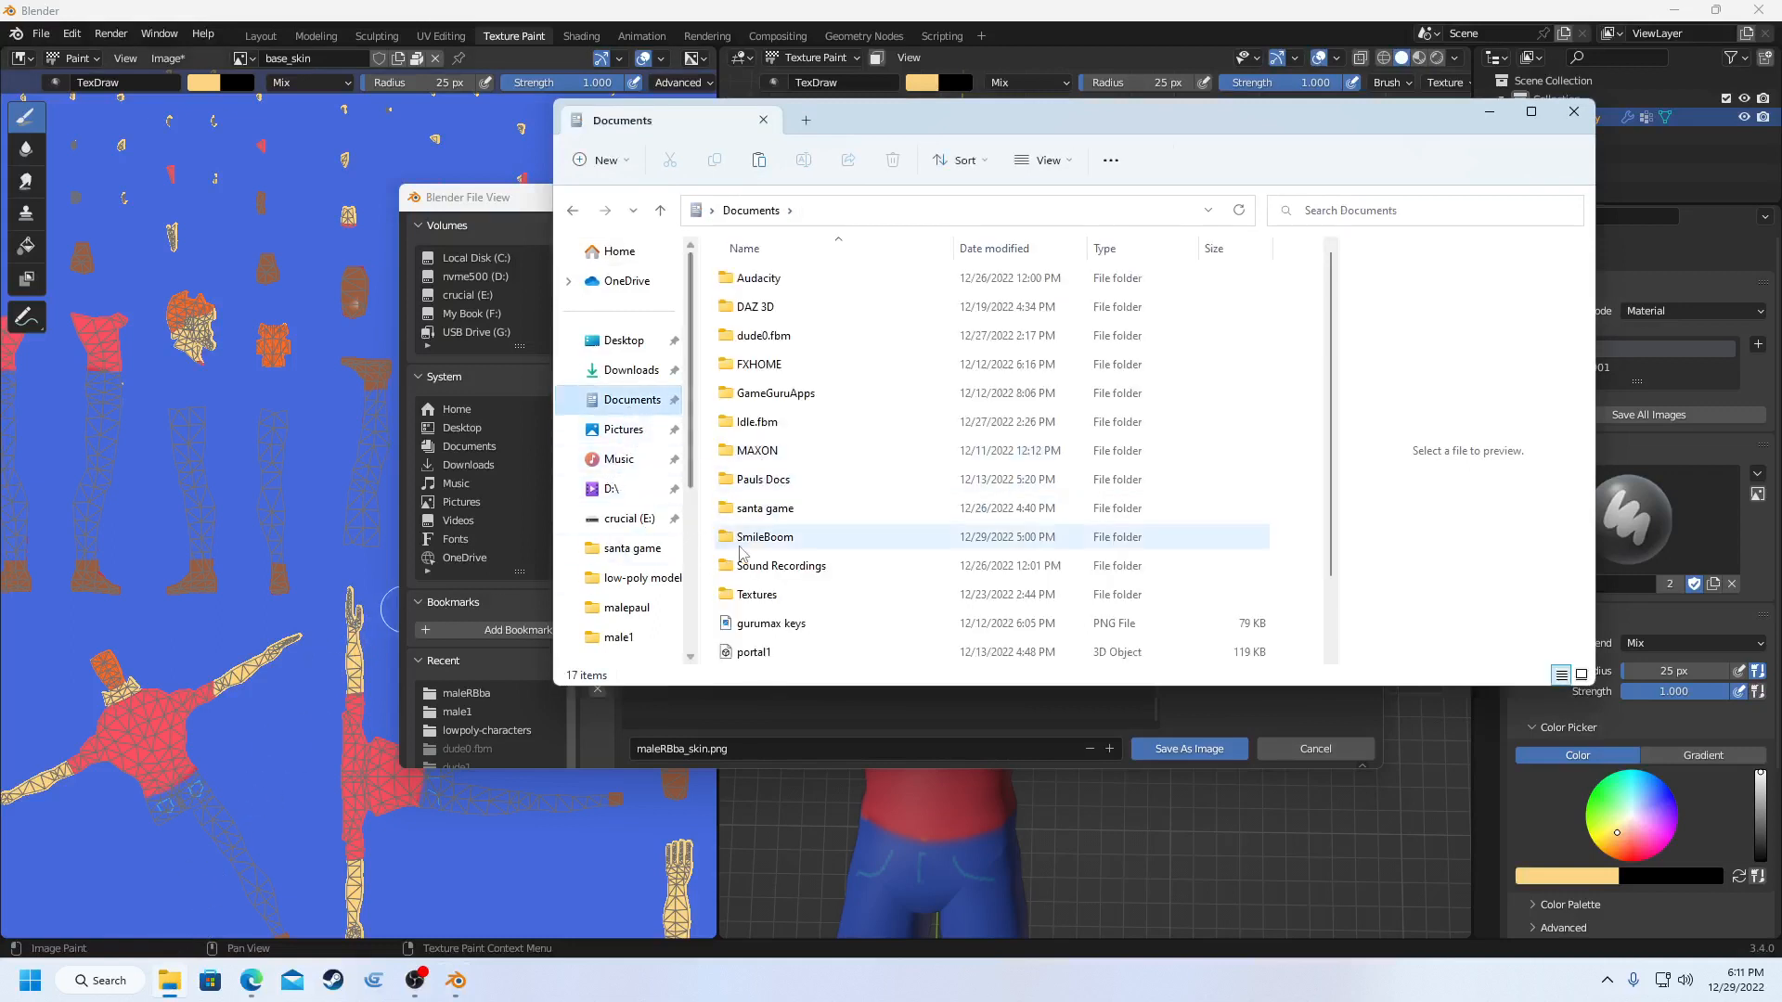
double_click(770, 538)
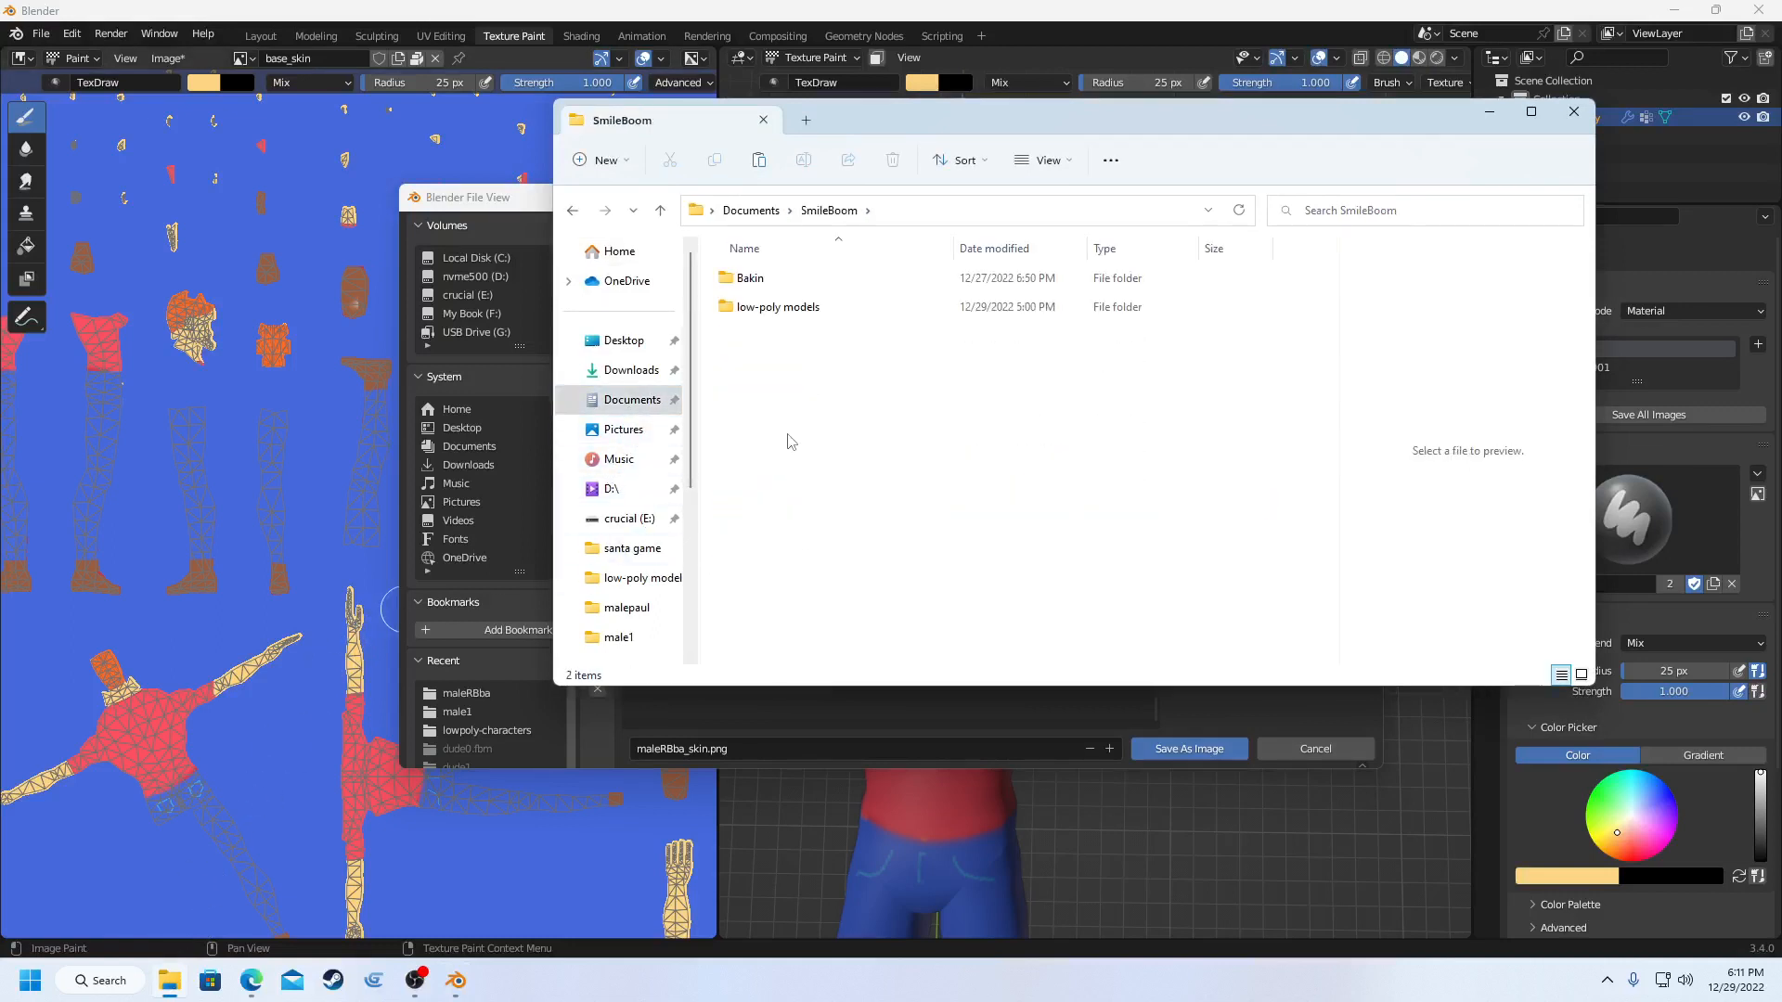
double_click(778, 310)
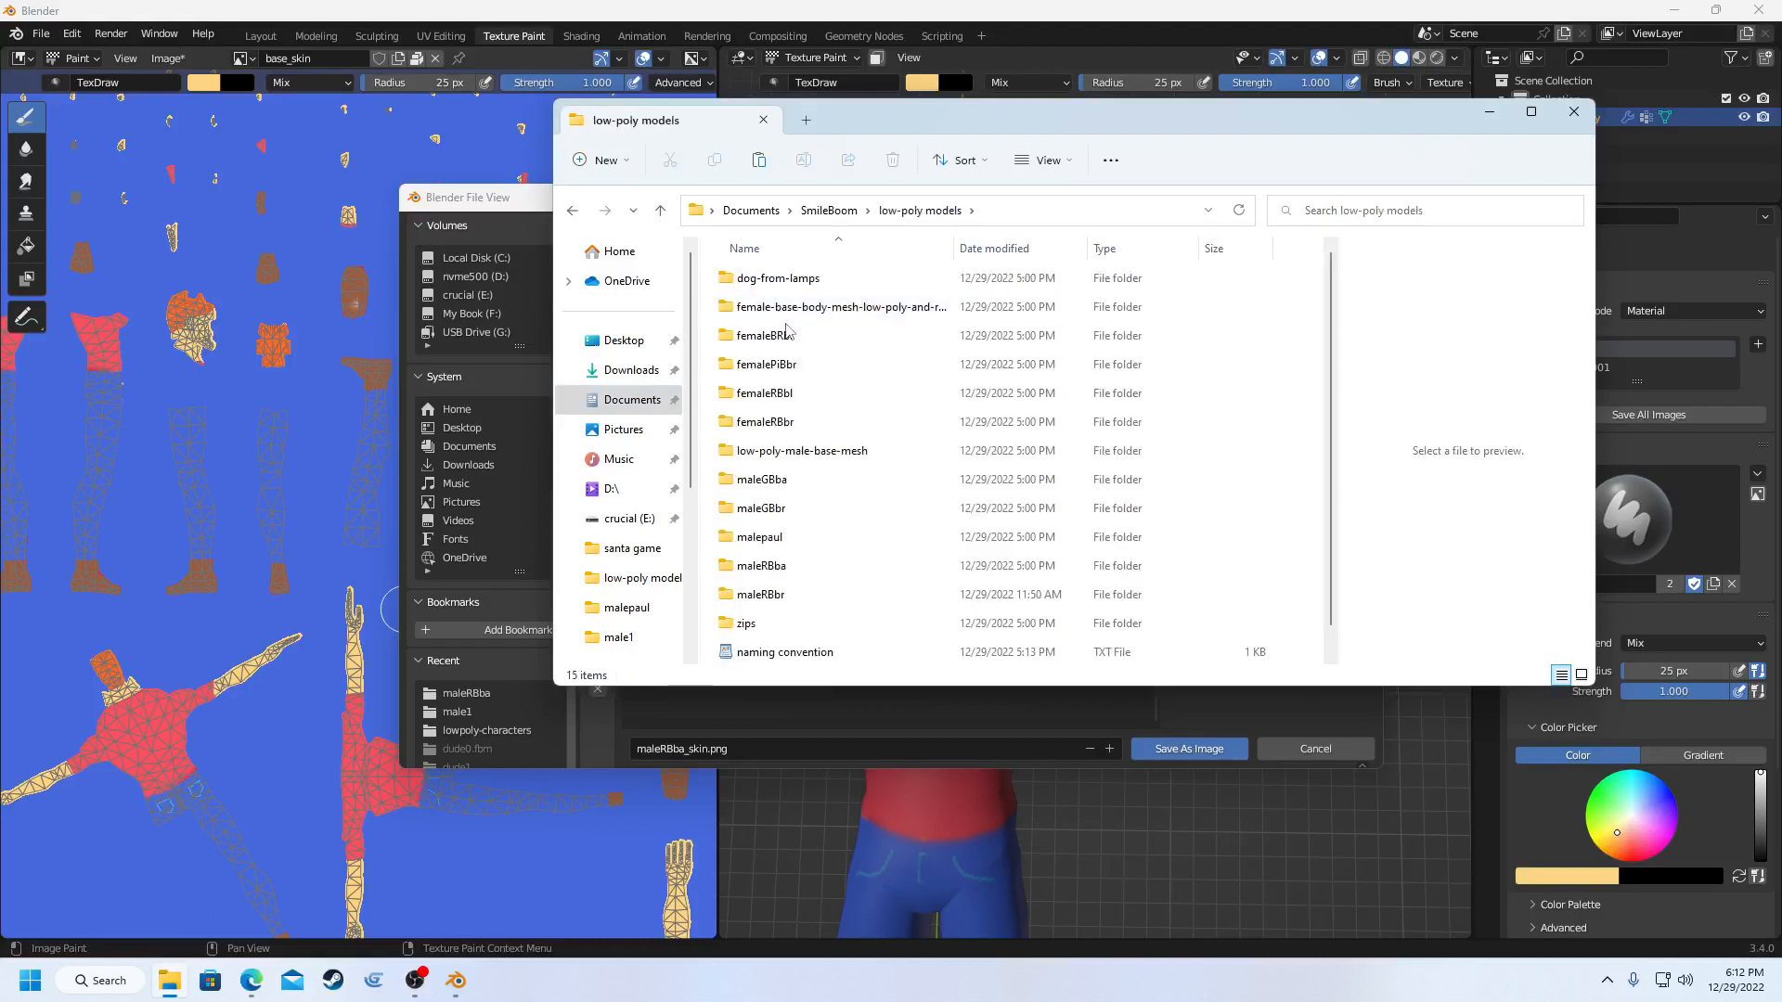
- Create a folder named maleRBor in the low-poly models folder and close File Explorer
right_click(1214, 506)
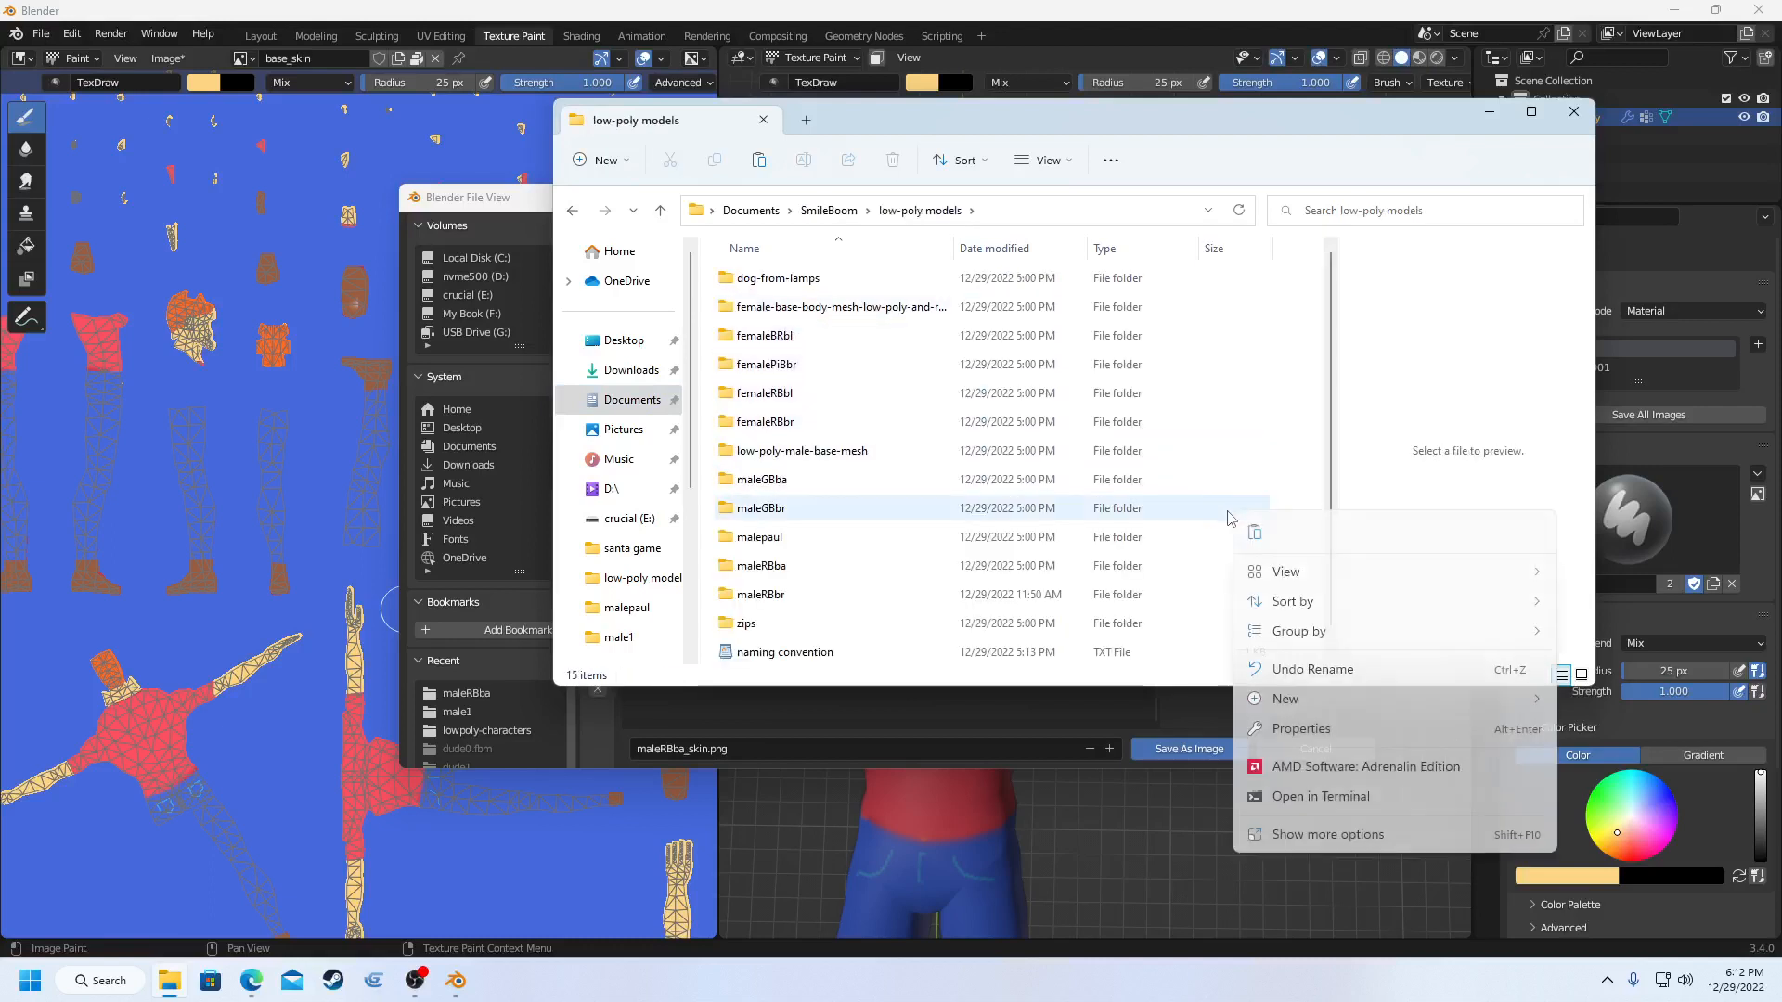
right_click(1288, 481)
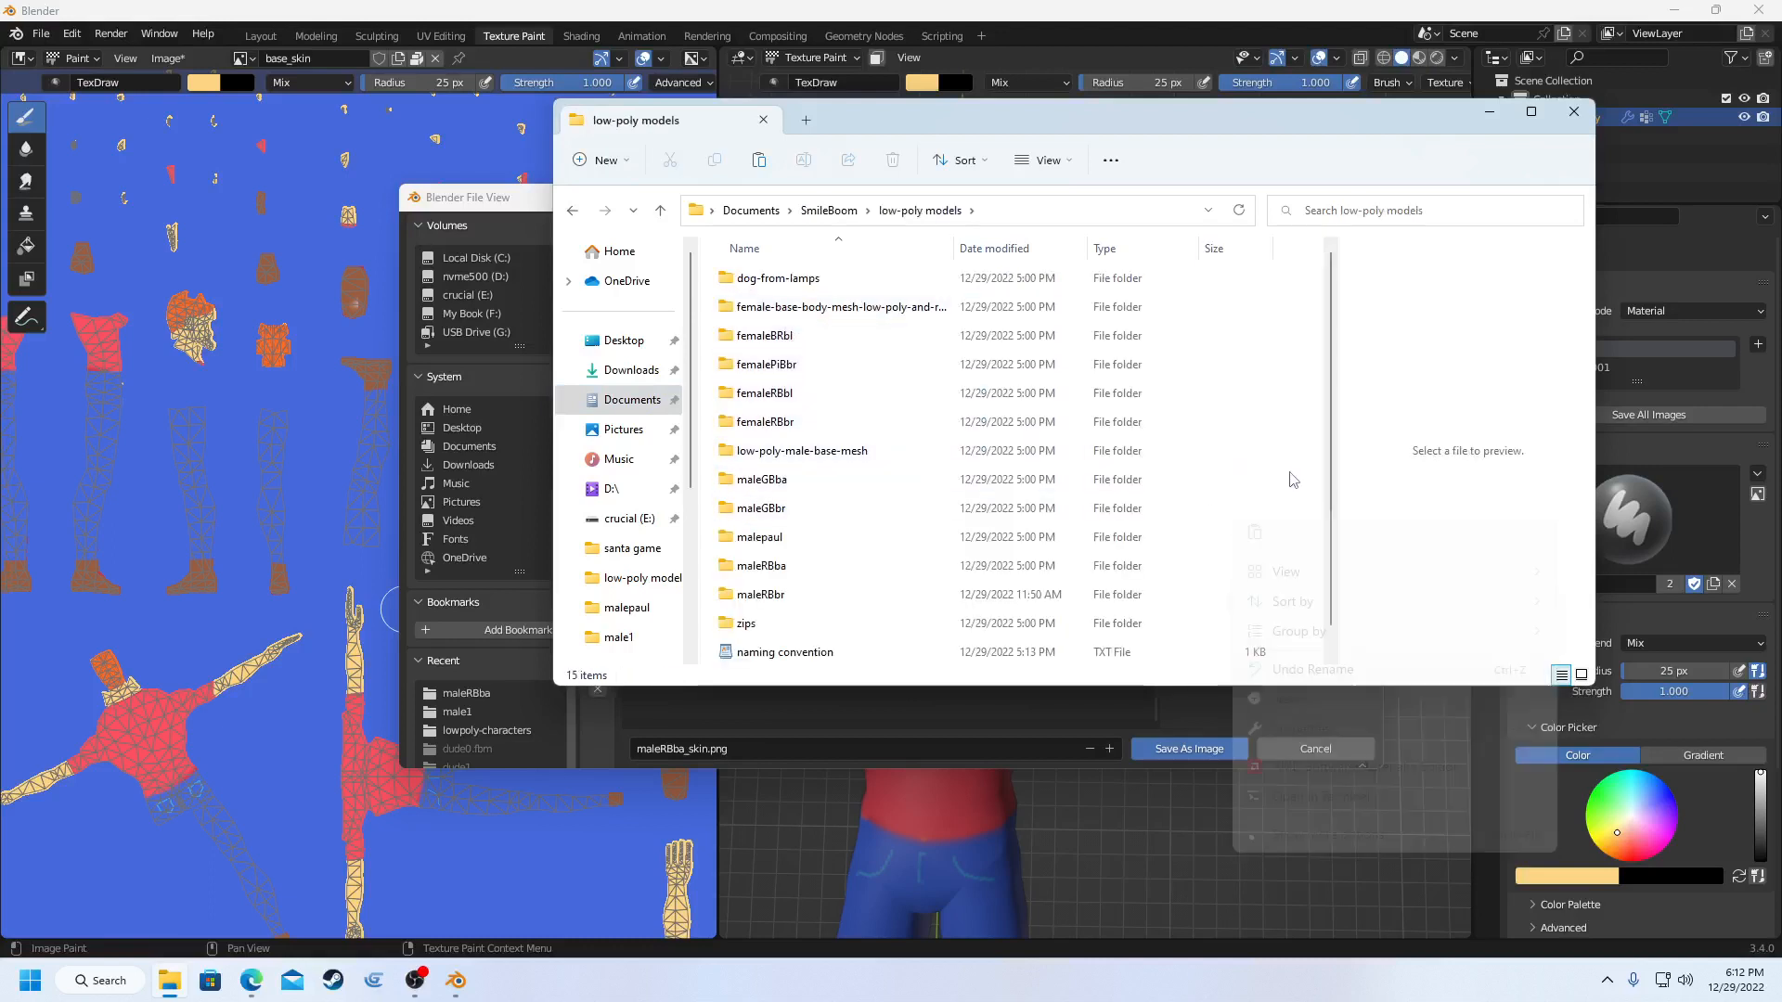
mouse_move(1337, 662)
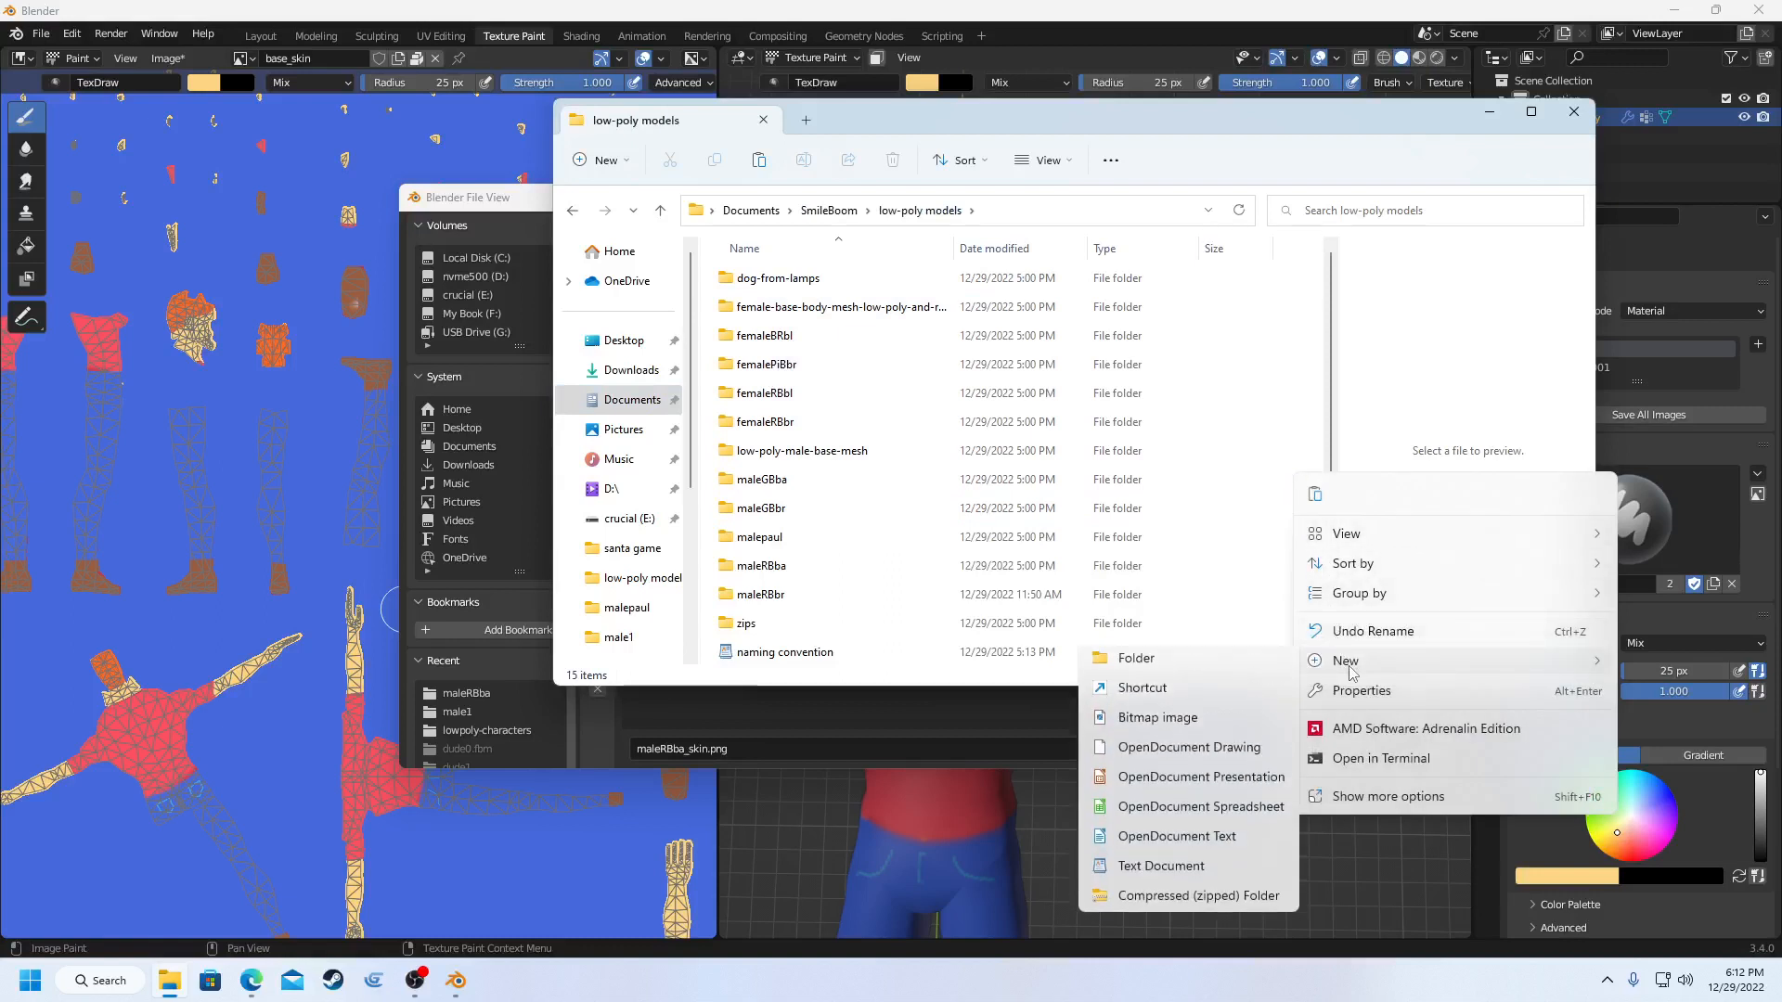
left_click(1250, 665)
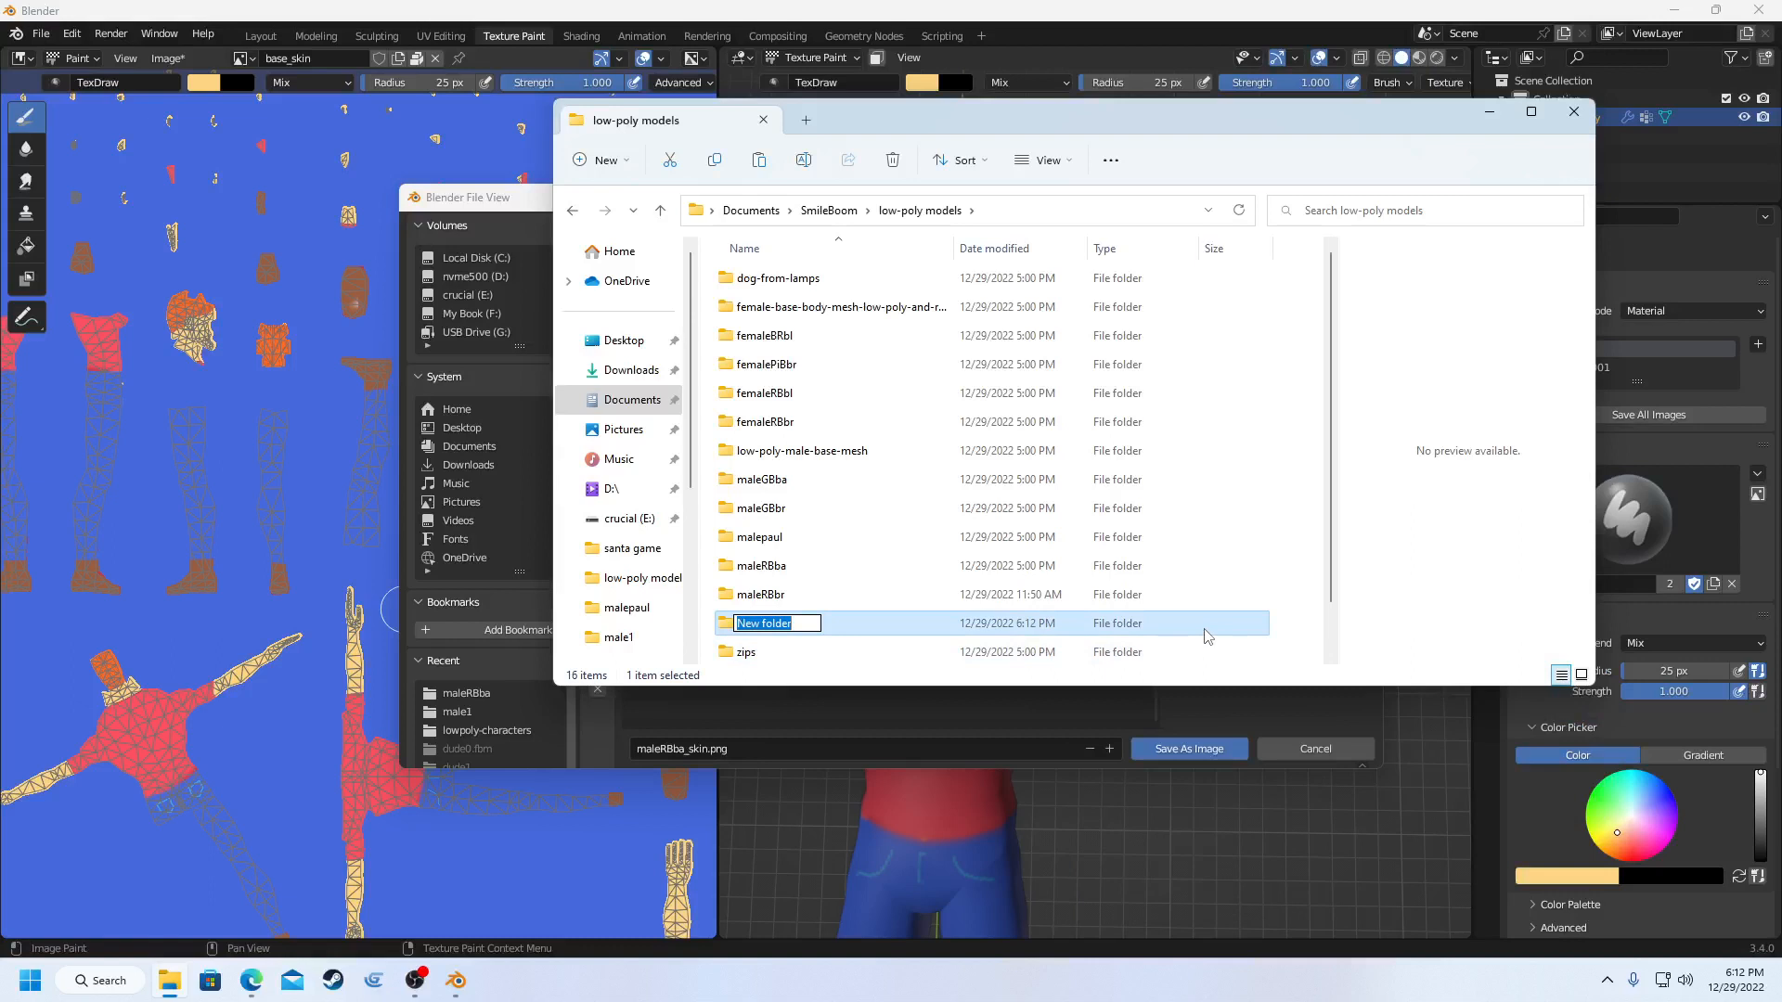
type("RBor")
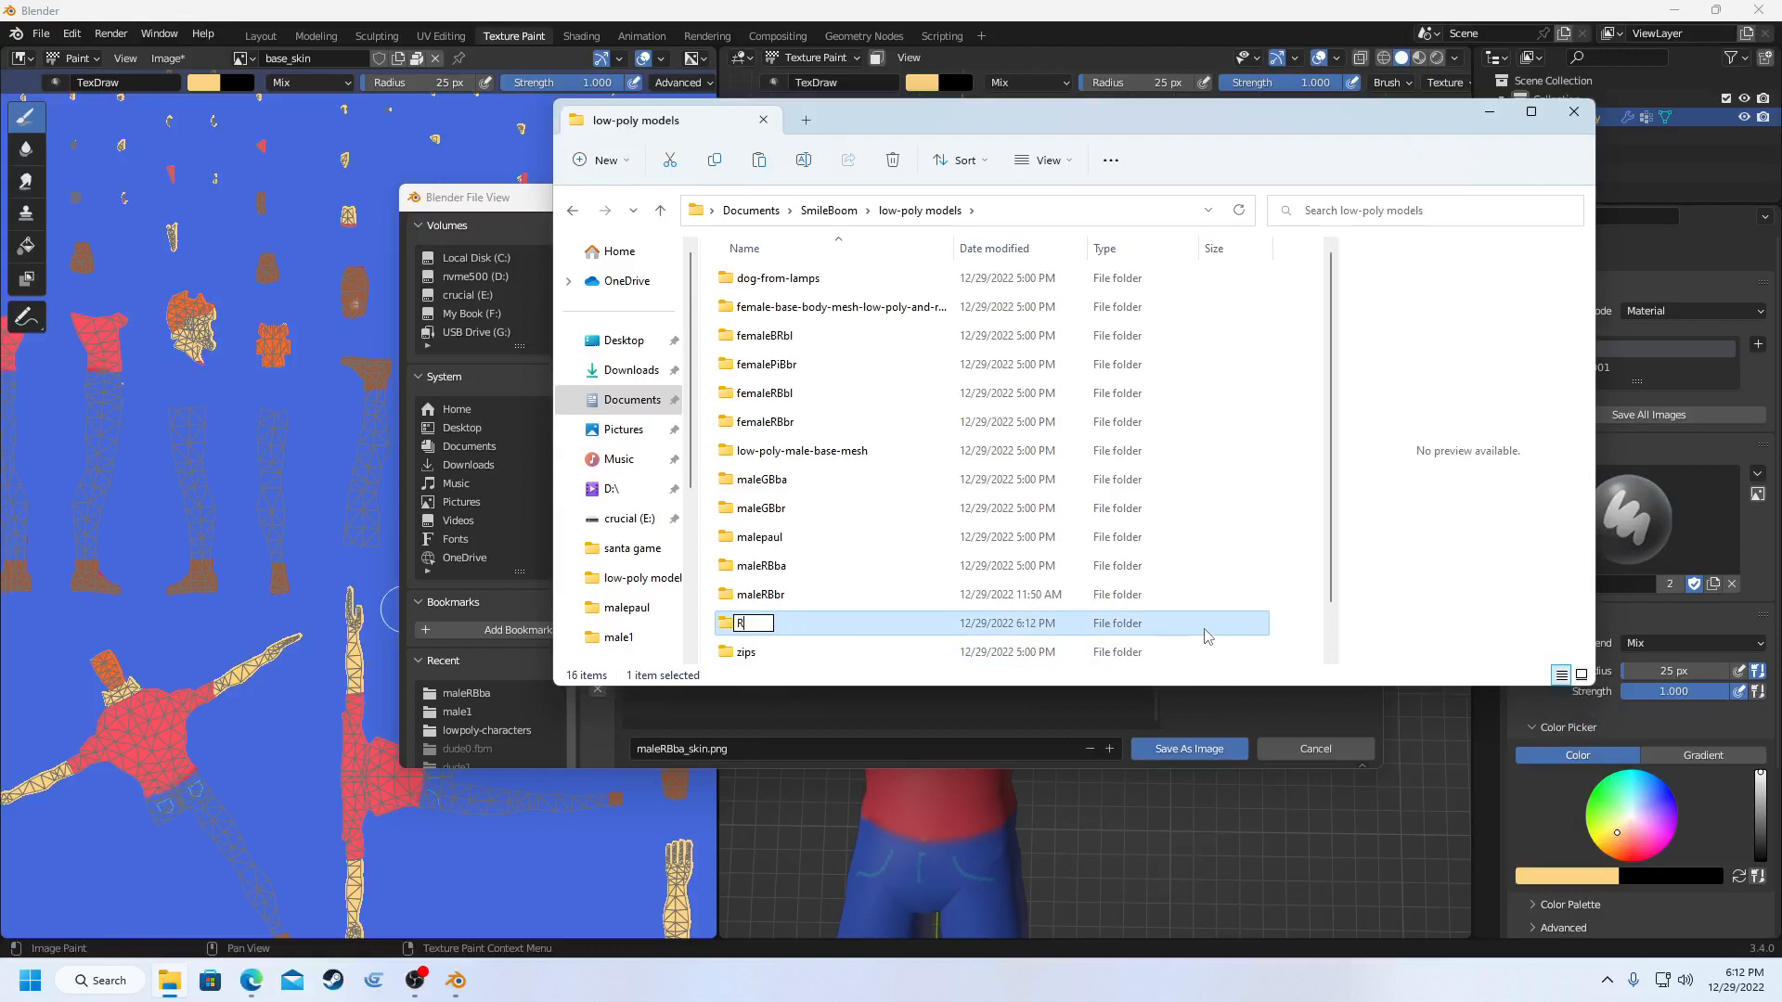
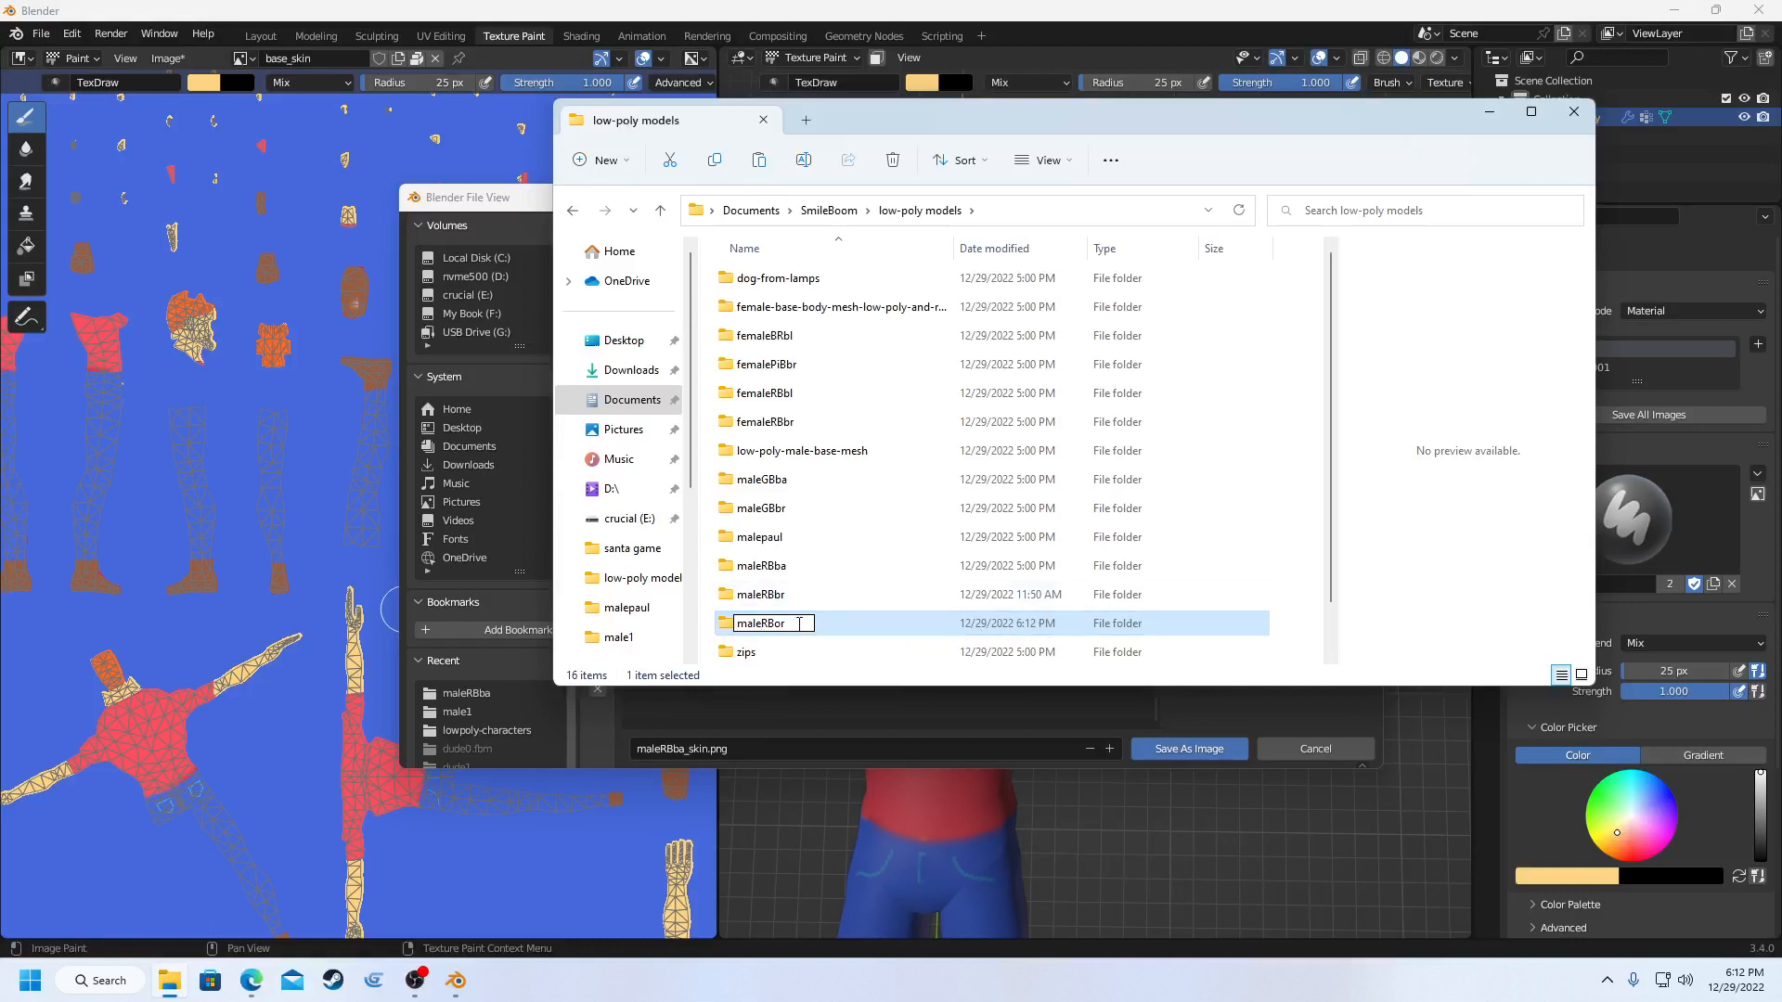
key("Return")
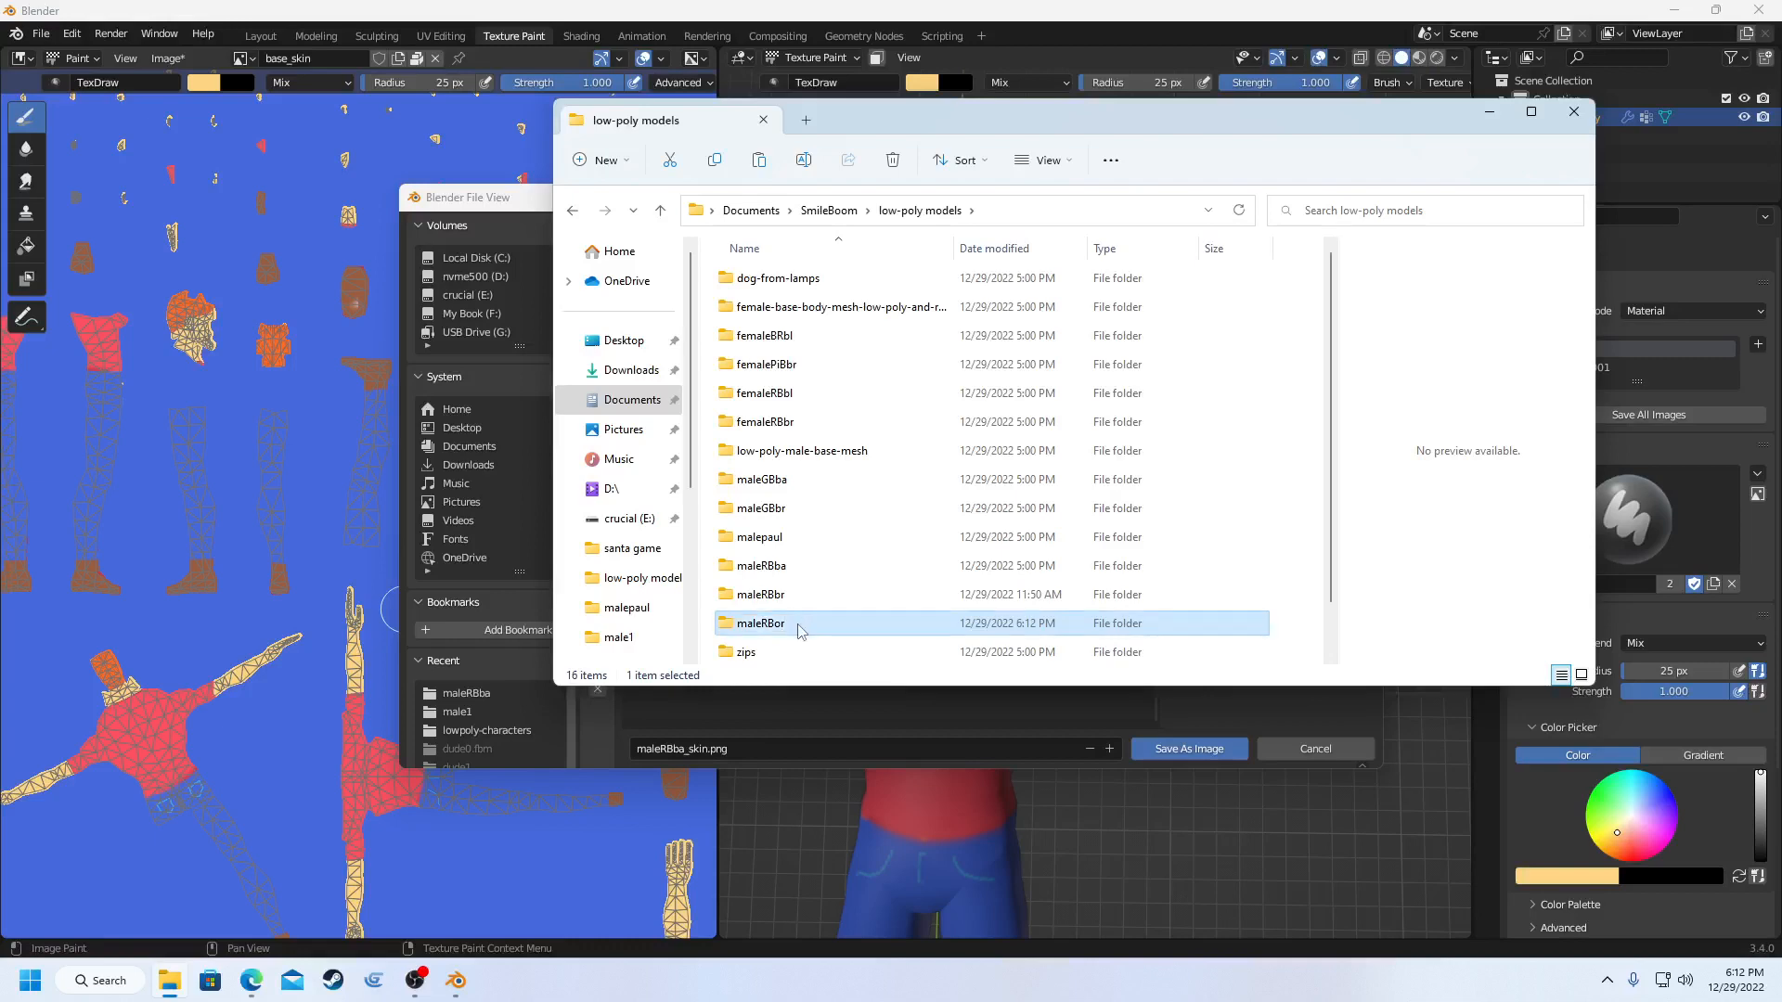
left_click(1566, 112)
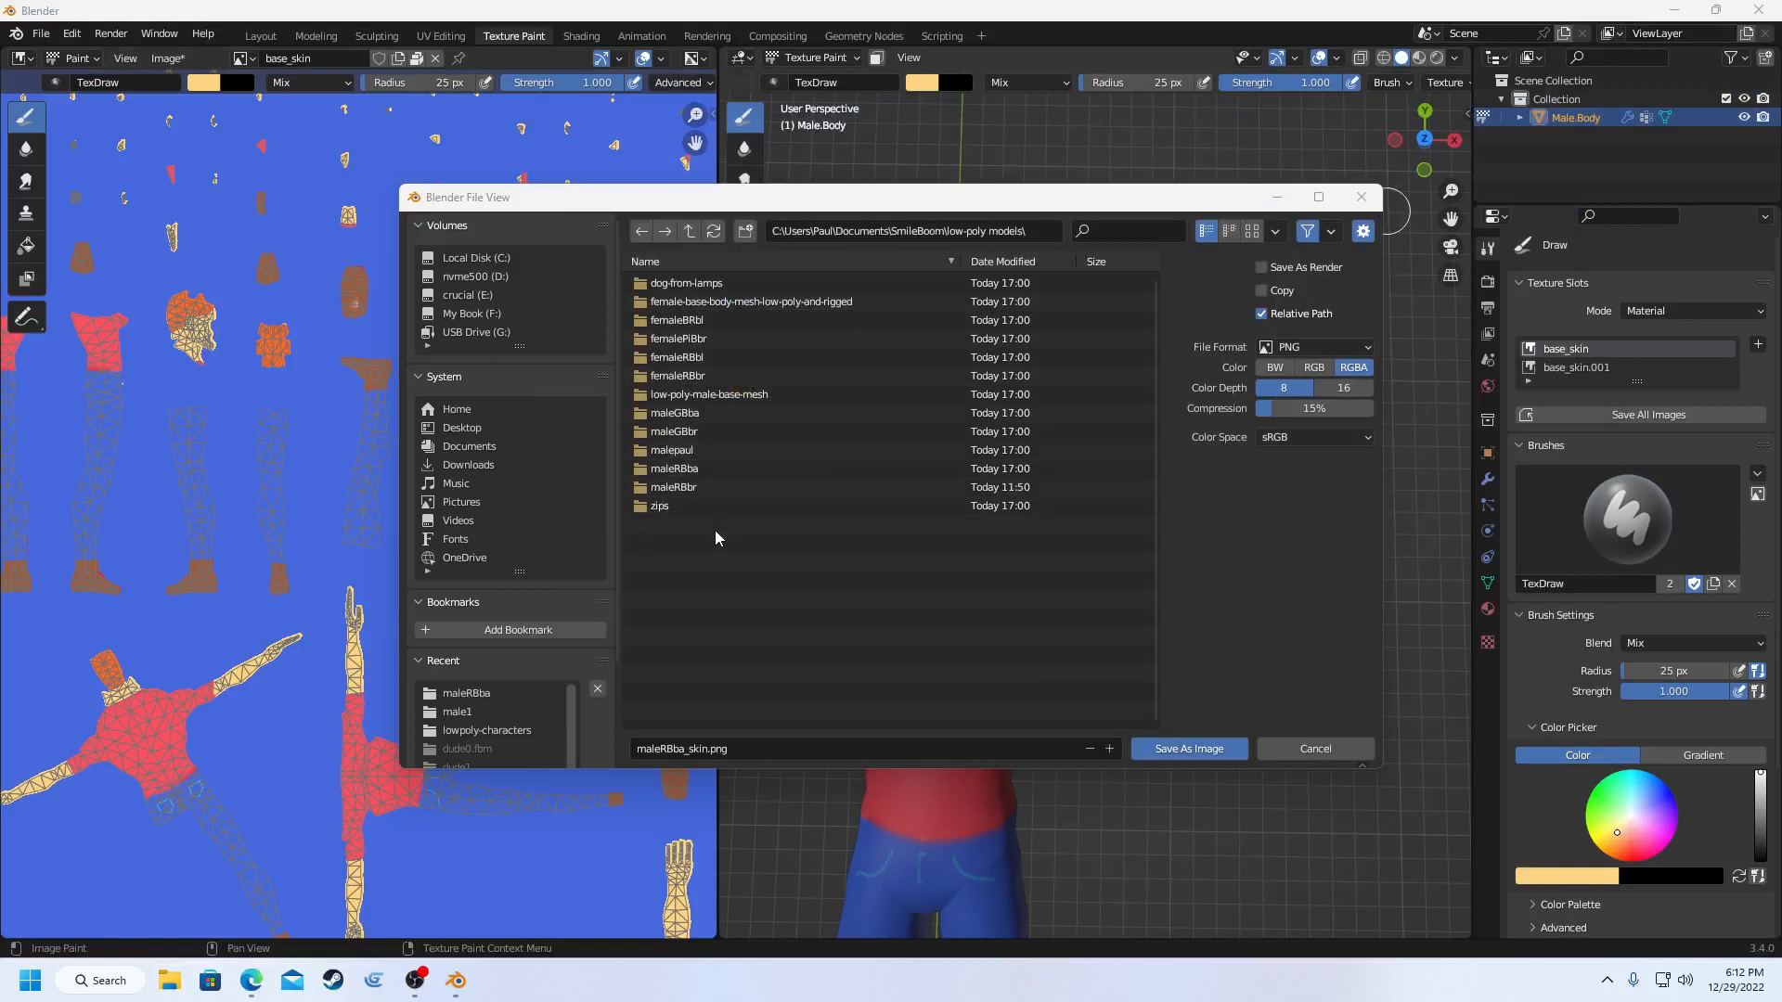
- Open the new maleRBor folder and save the texture there as maleRBba_skin.png
left_click(688, 230)
double_click(685, 301)
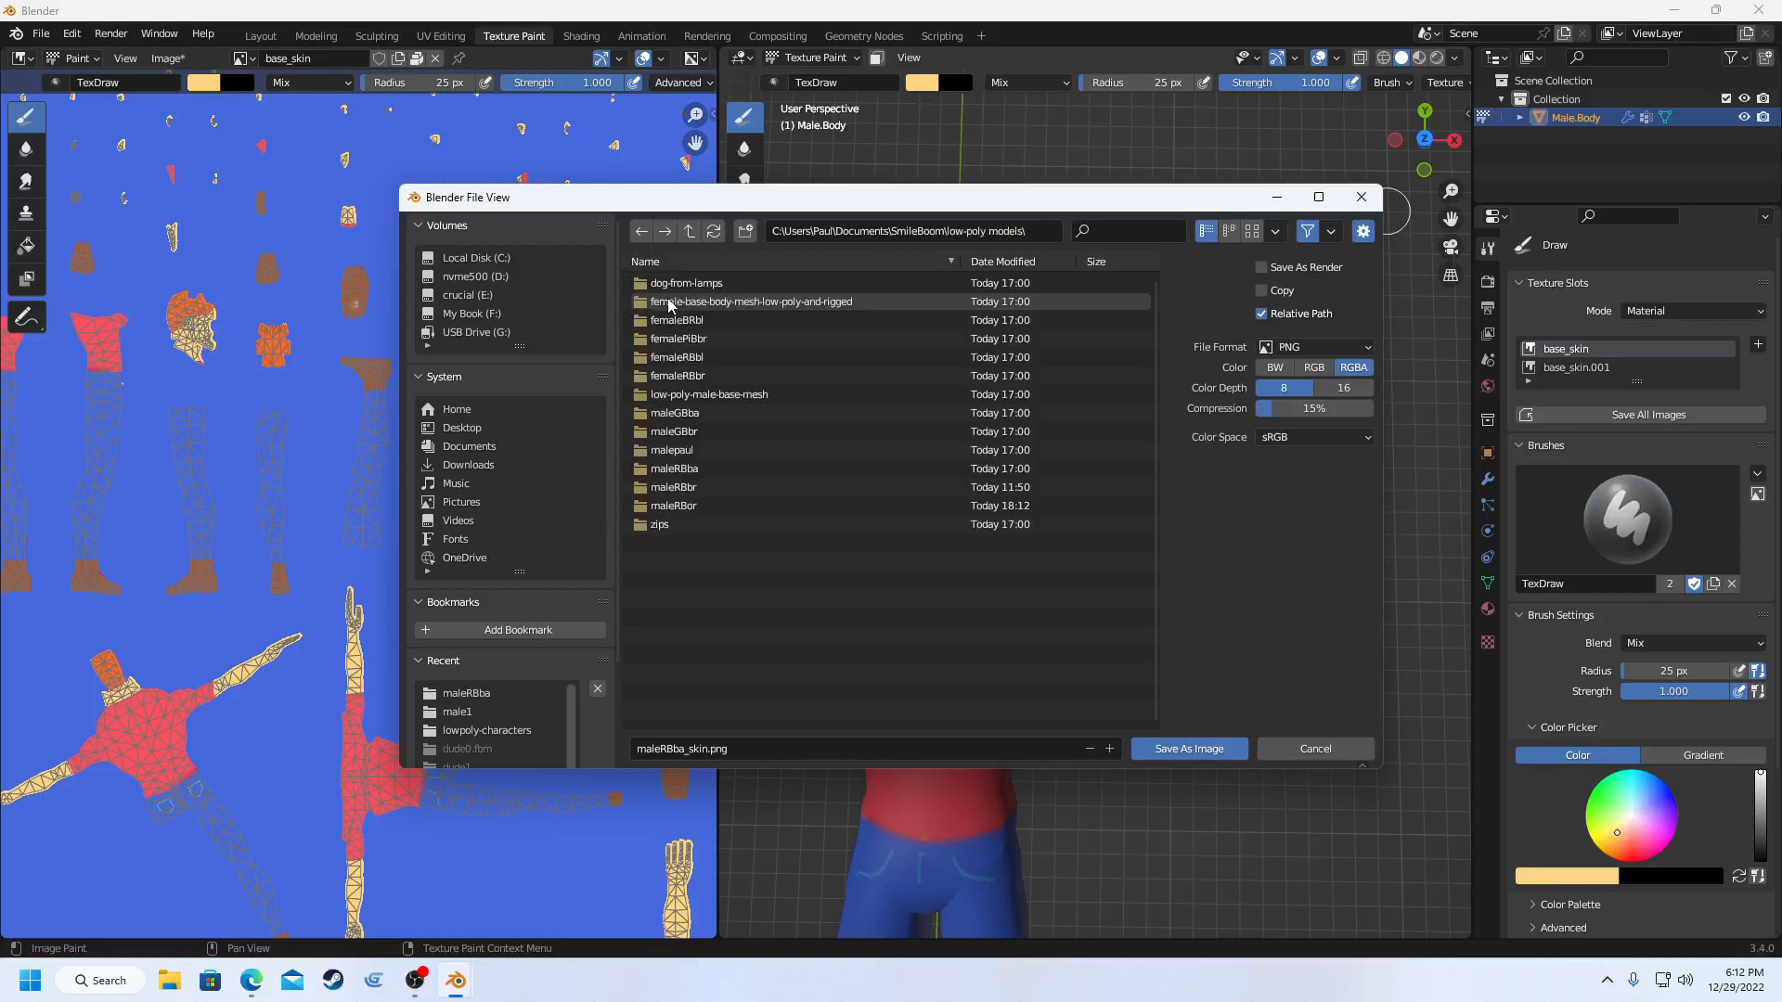
double_click(680, 507)
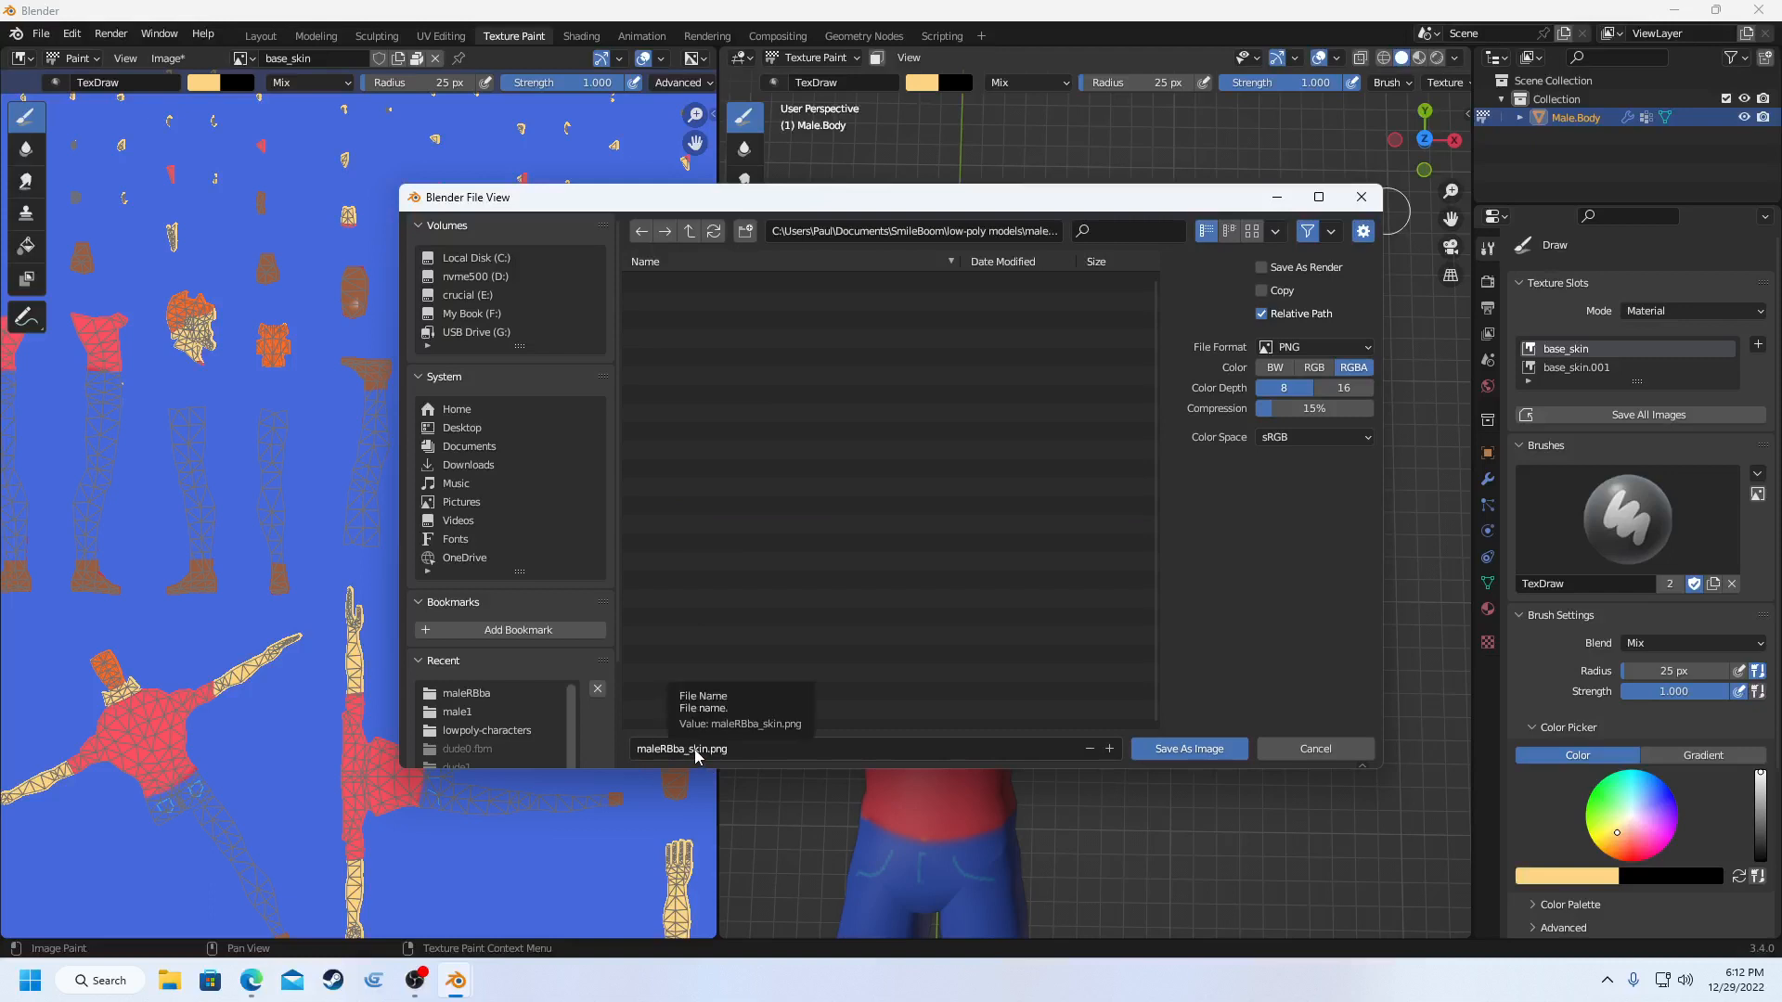
left_click(1166, 750)
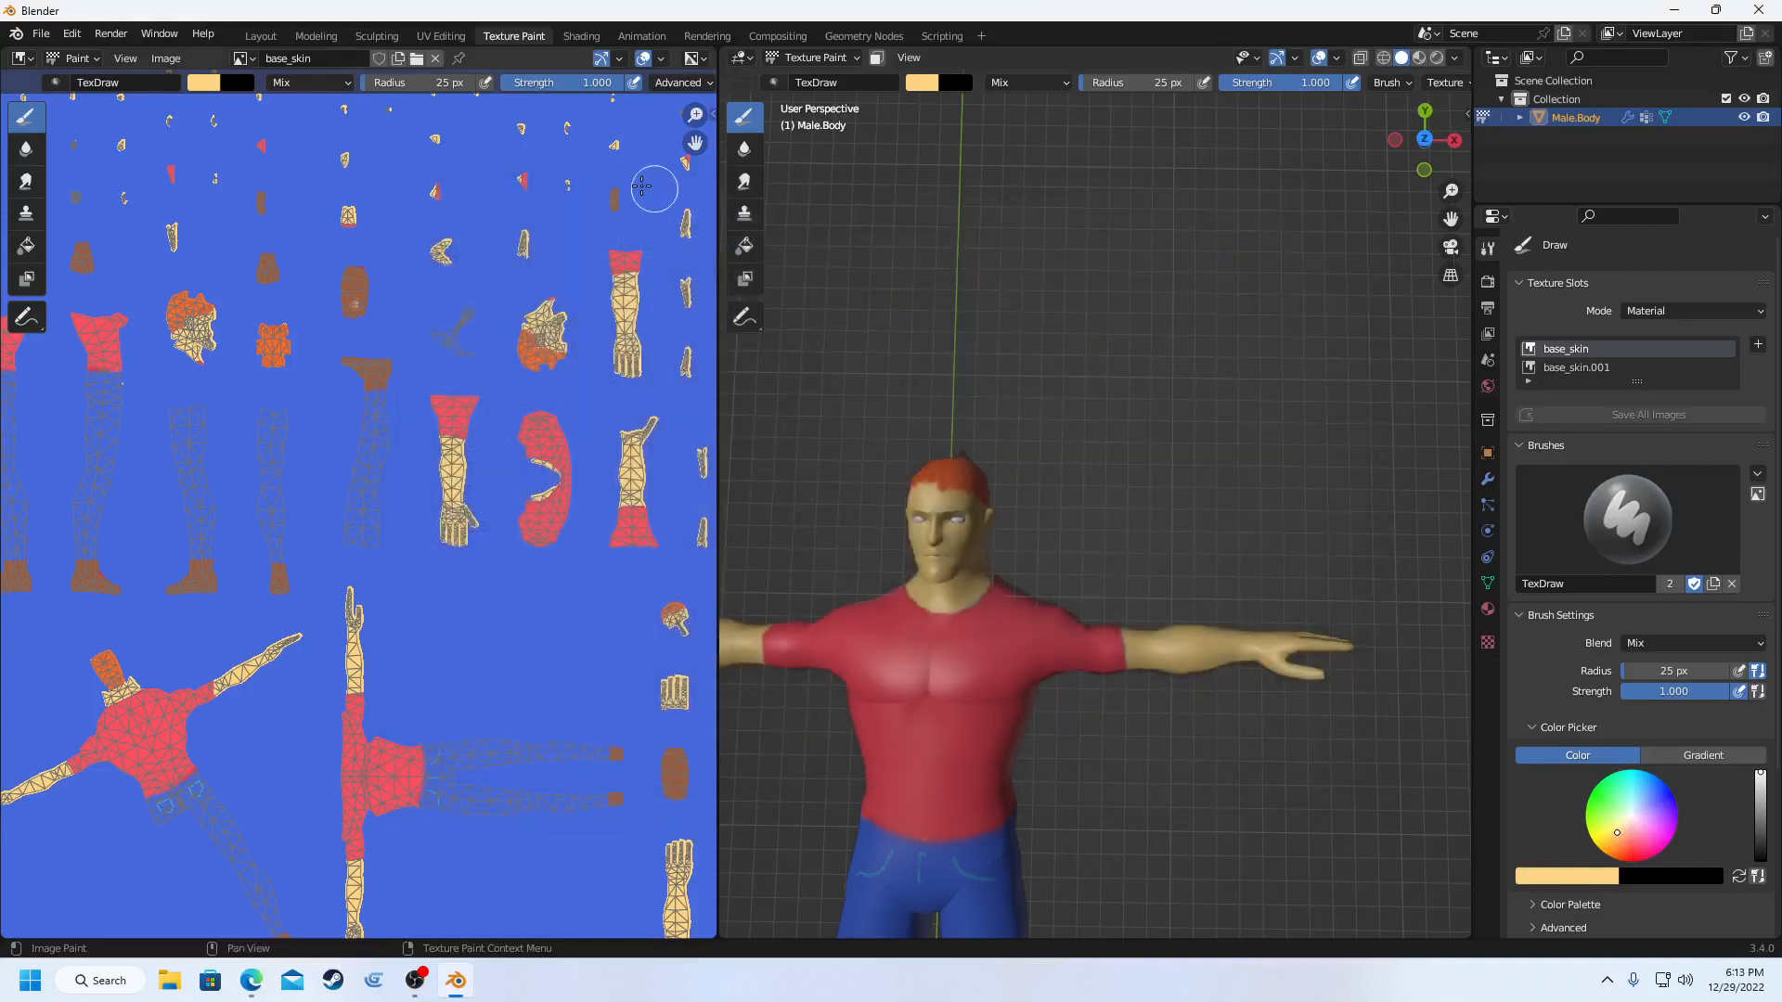
- Start exporting the body's UV layout and browse to Documents, SmileBoom, low-poly models, maleRBor
left_click(451, 38)
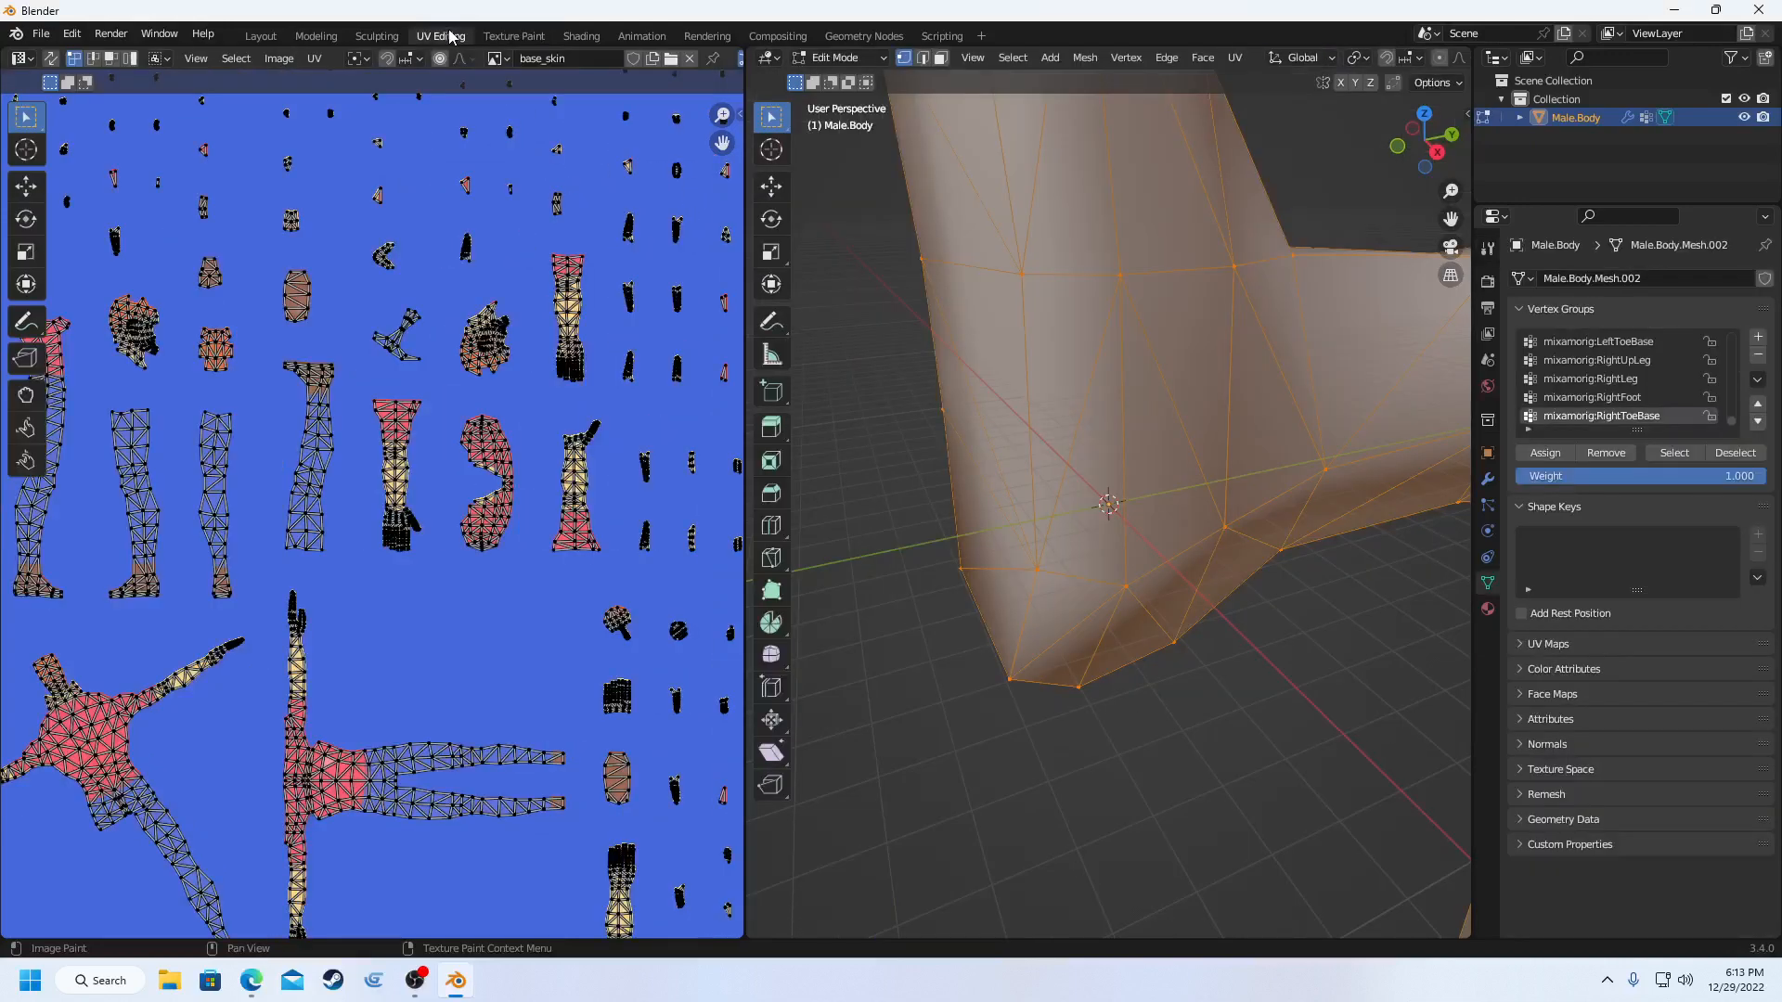
left_click(278, 59)
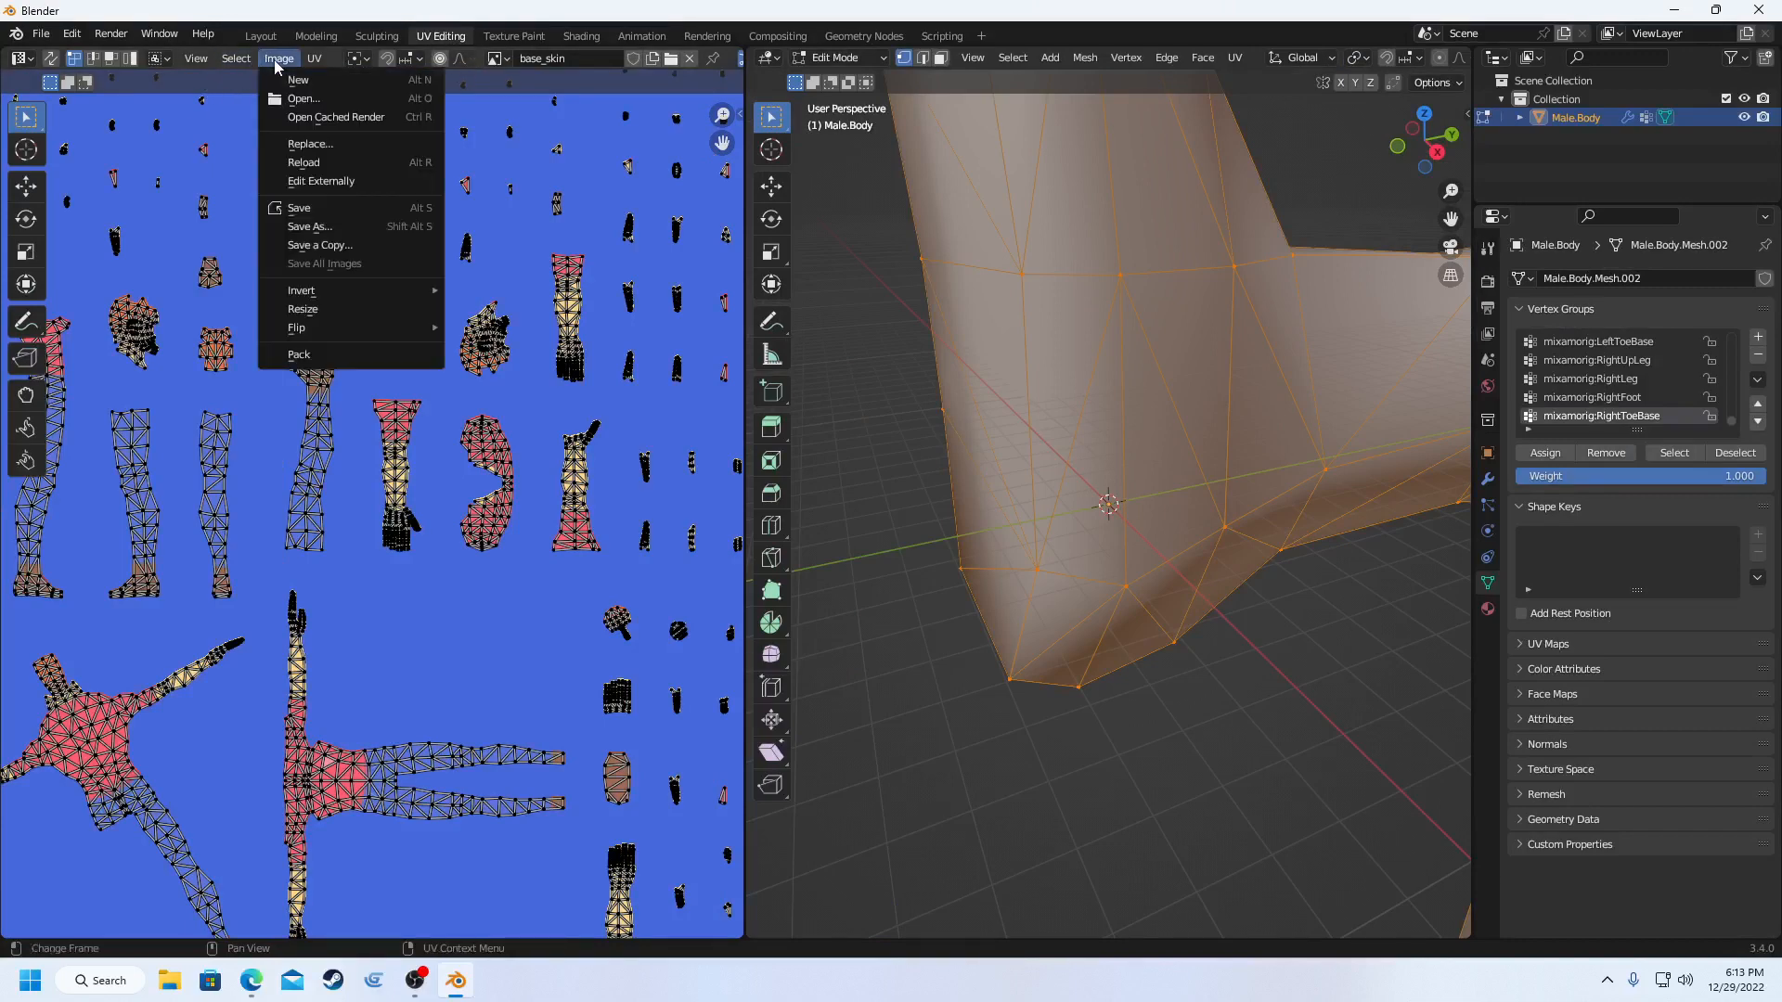
mouse_move(312, 63)
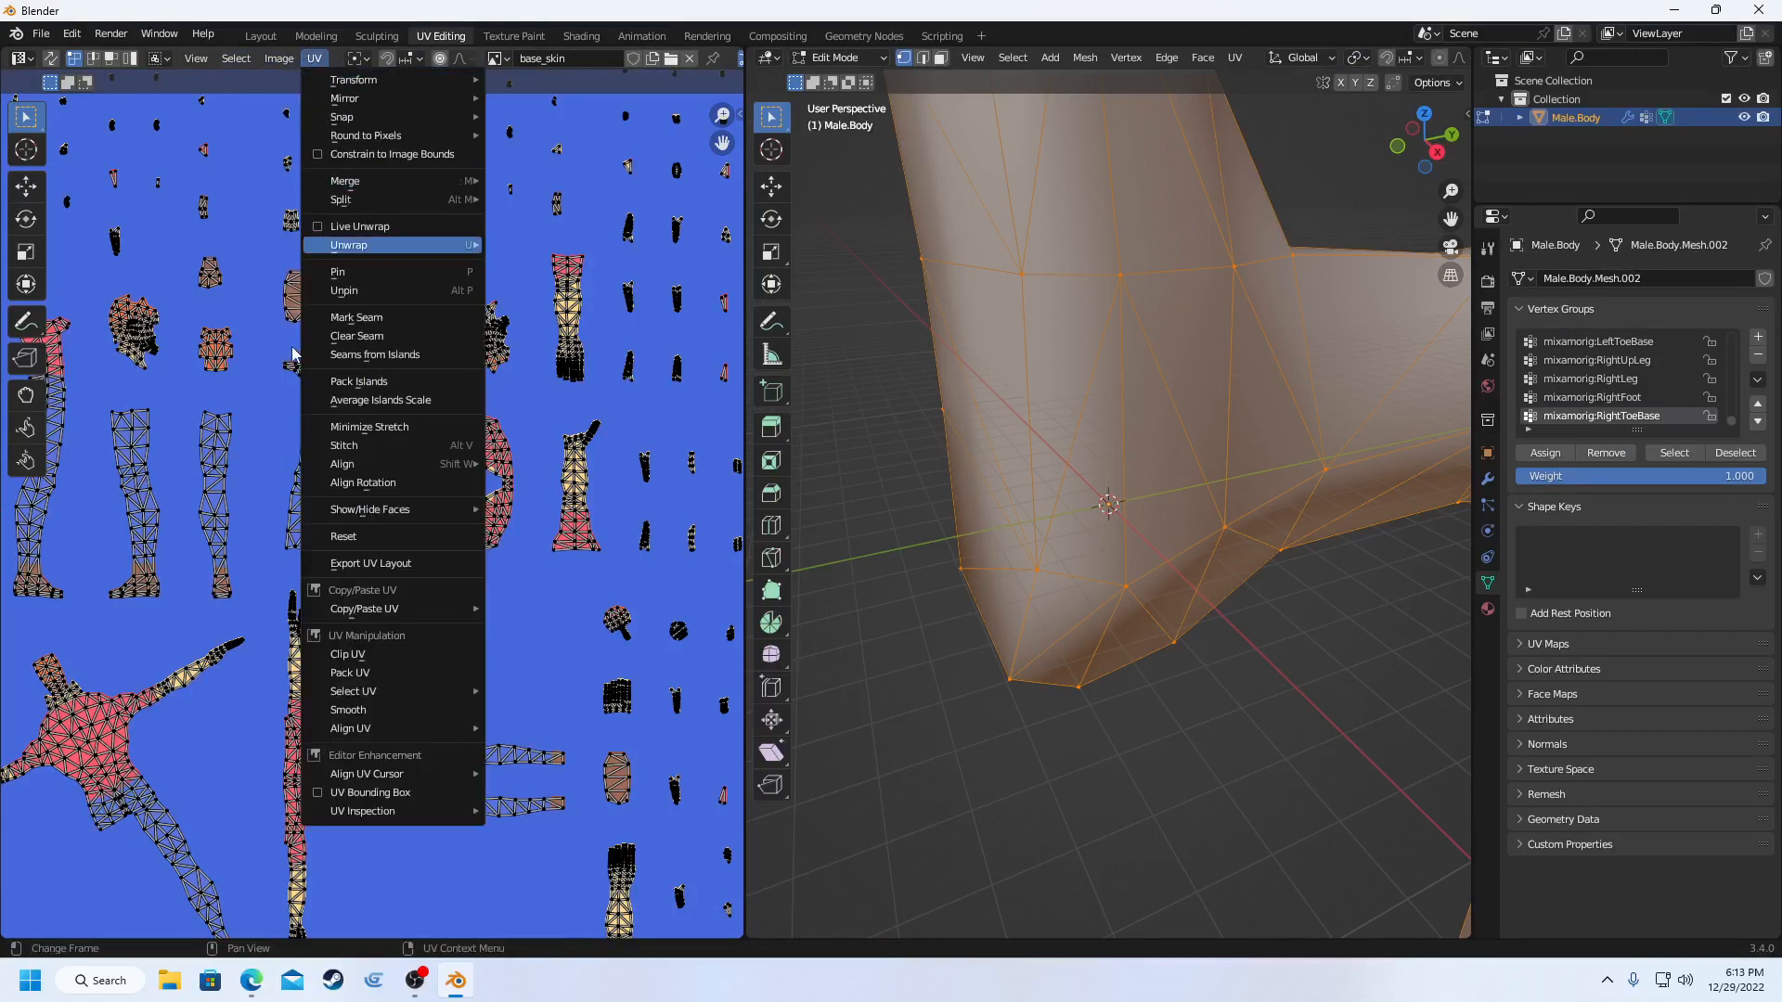
mouse_move(371, 608)
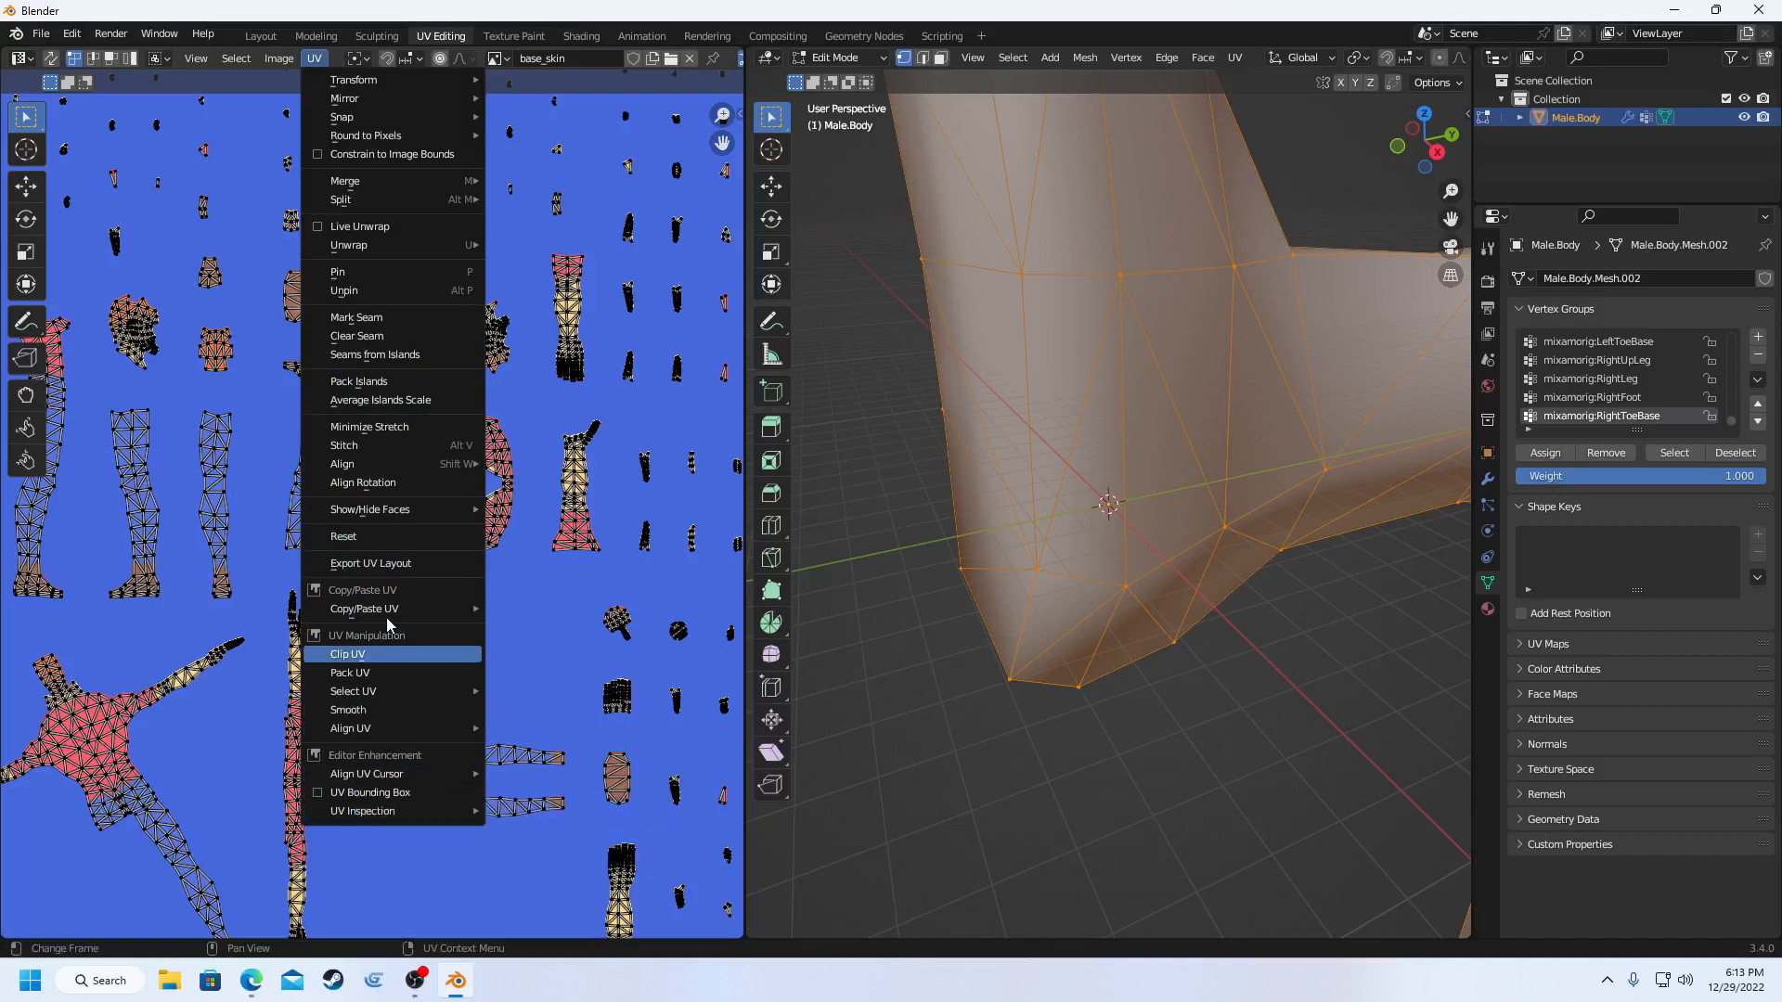
left_click(388, 568)
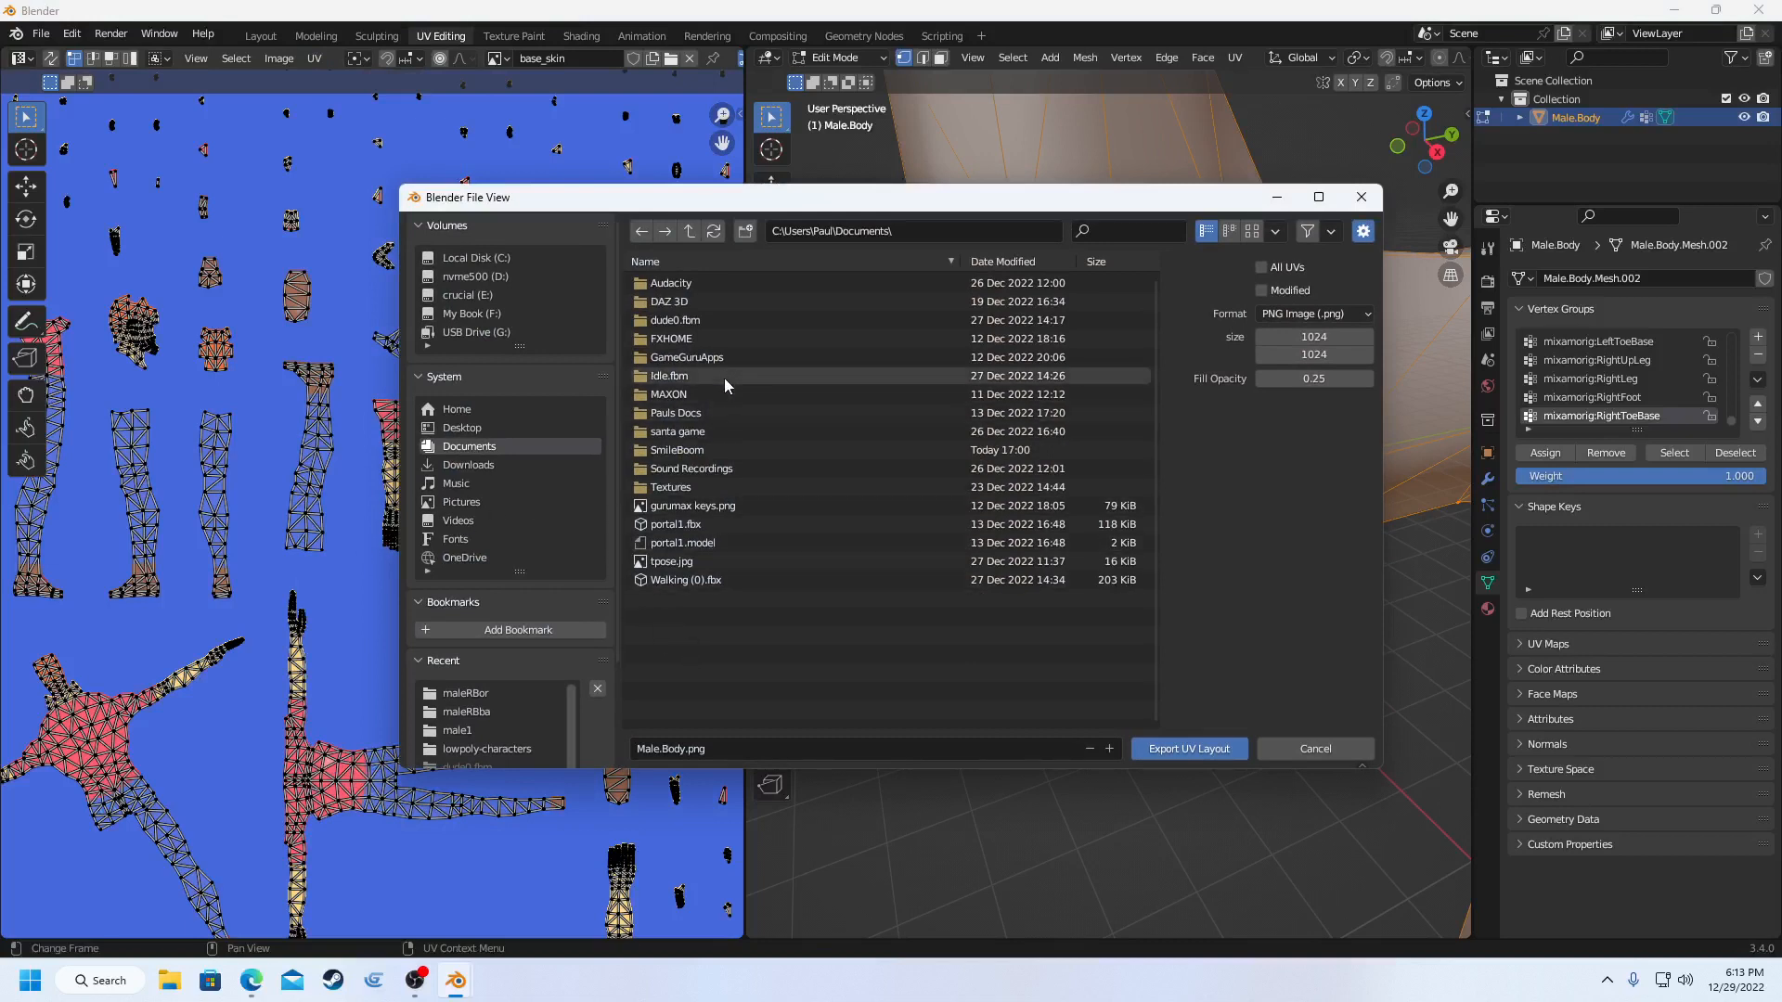
double_click(666, 454)
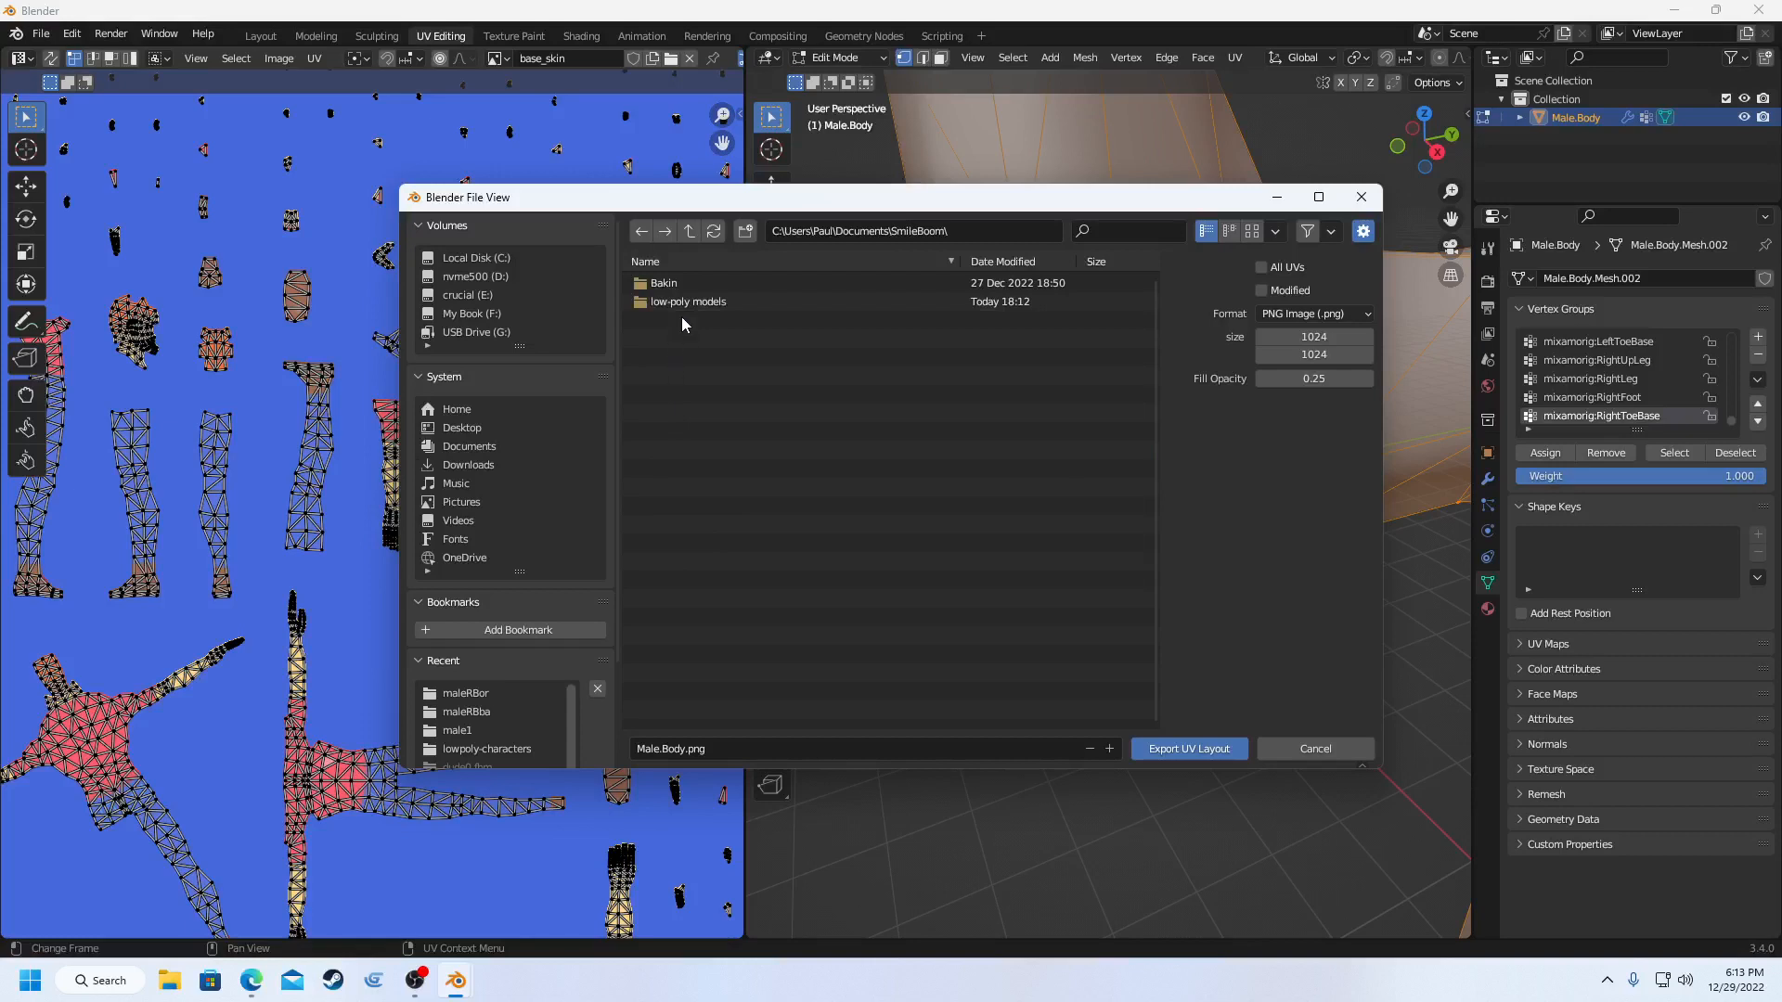
double_click(684, 302)
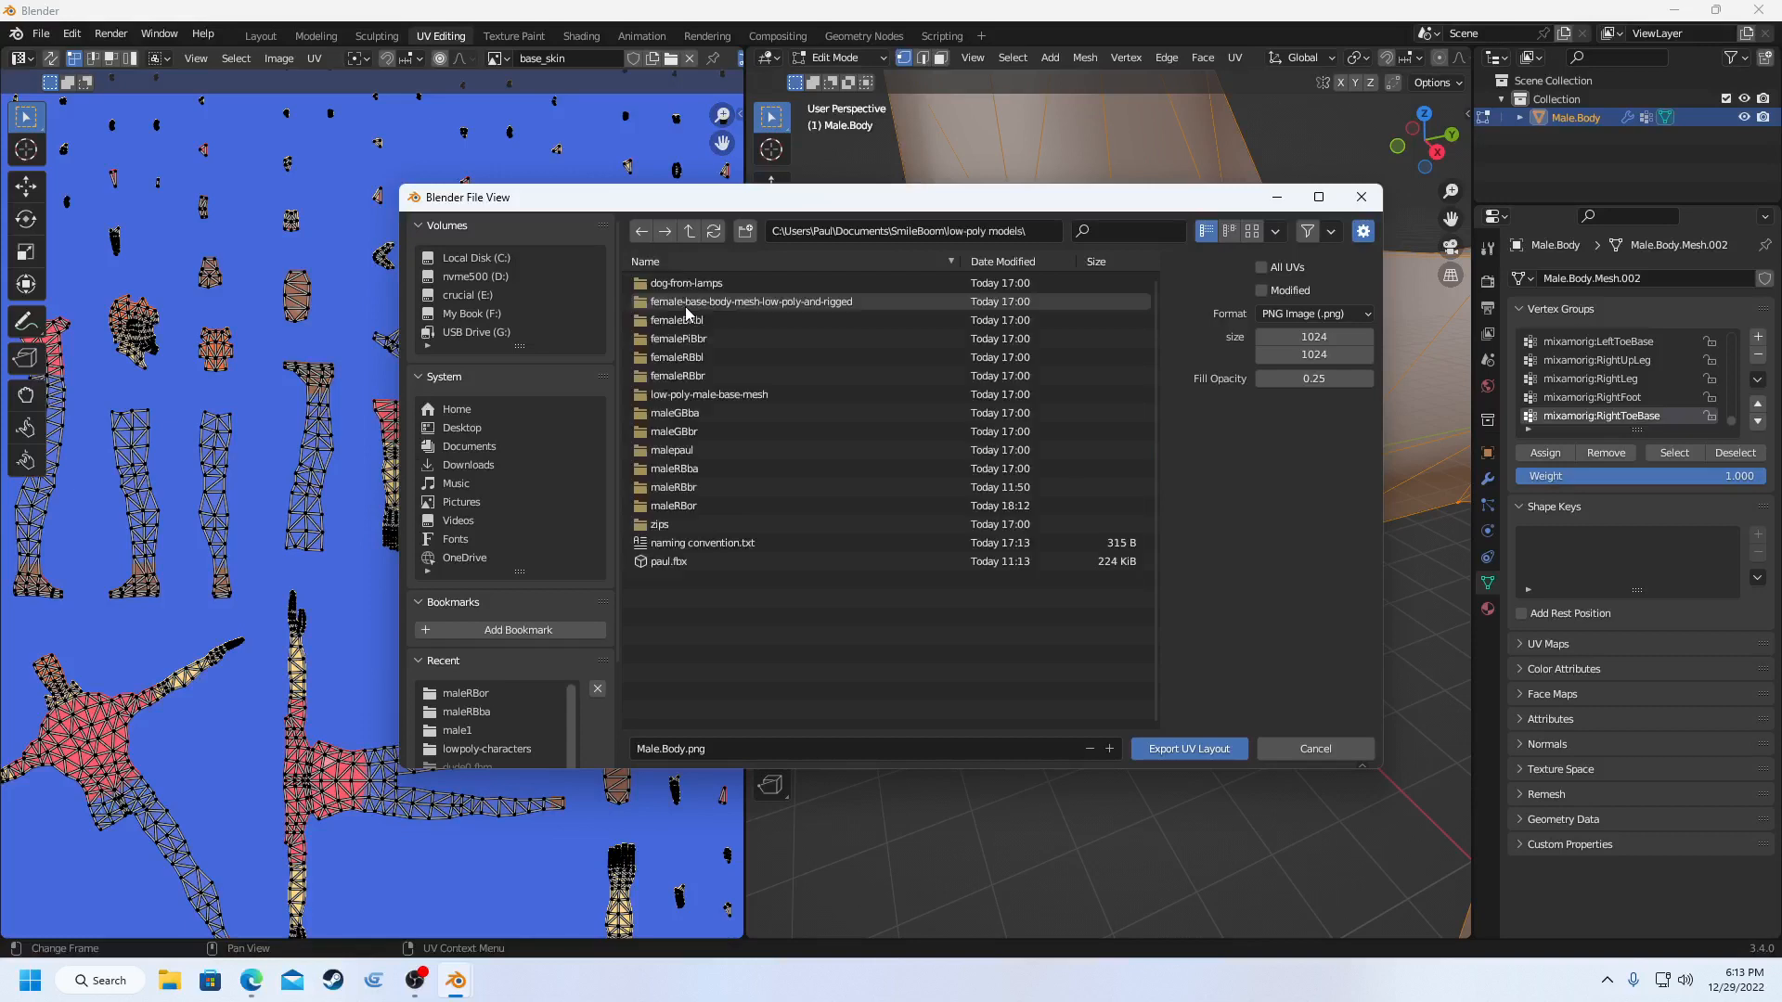
double_click(682, 507)
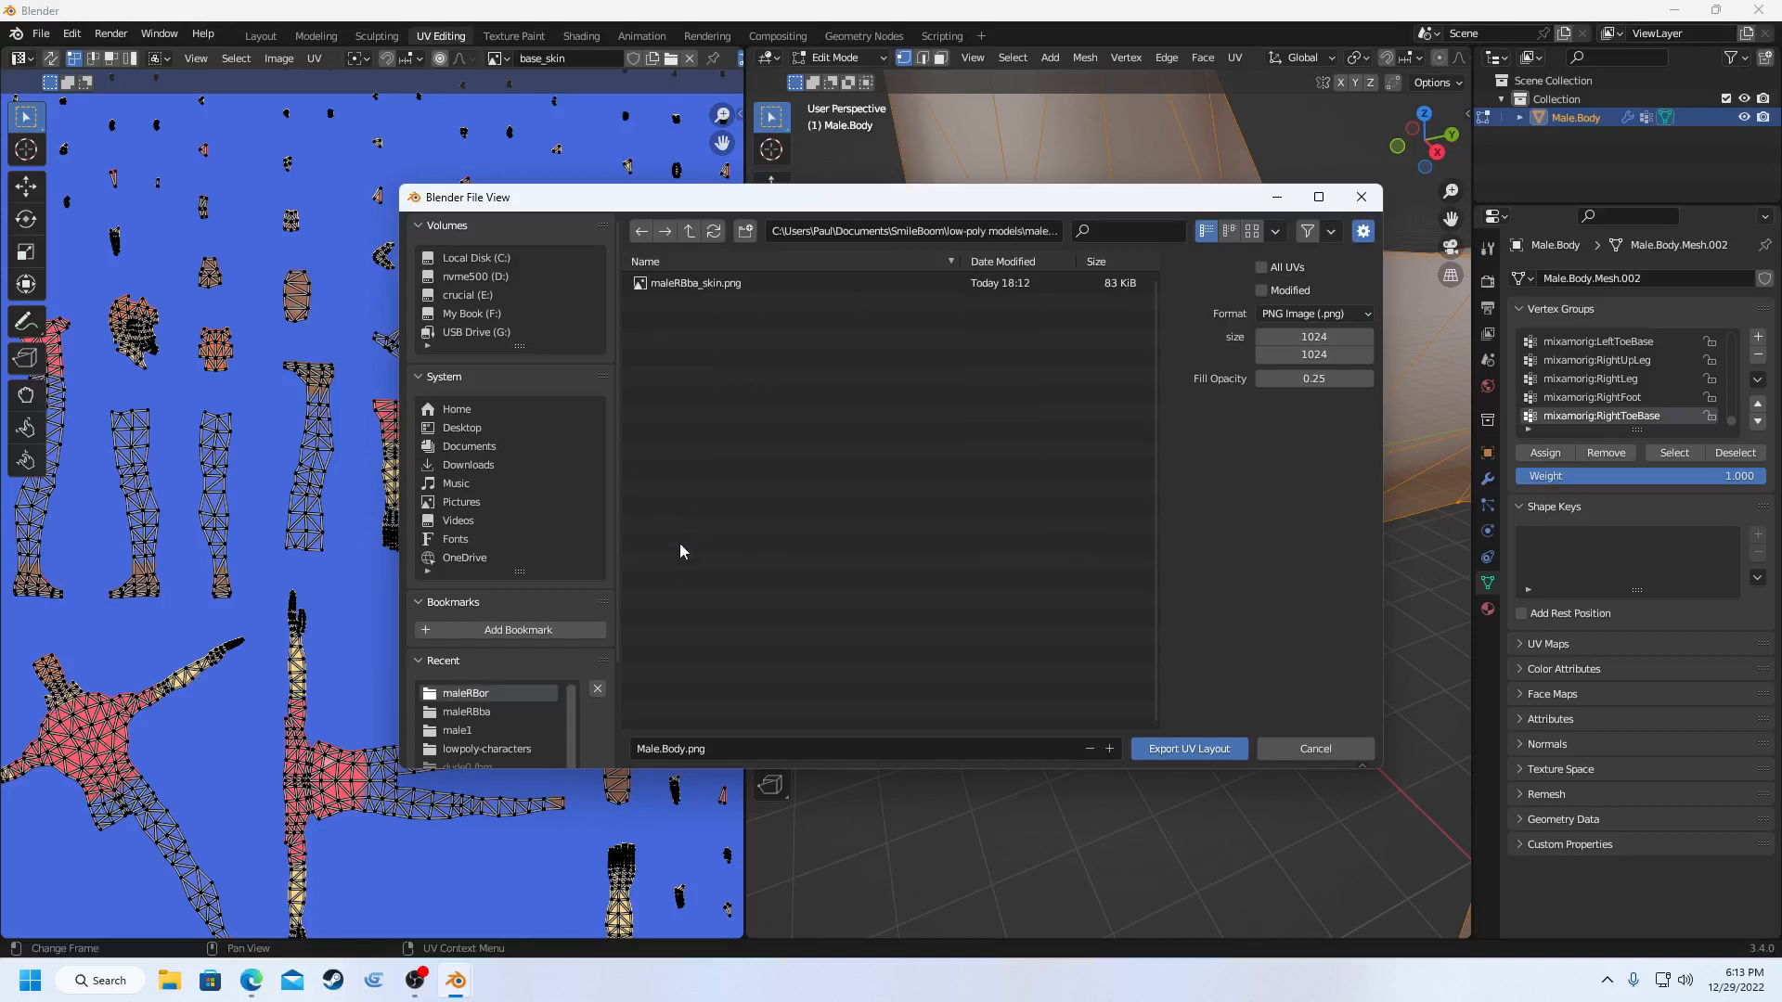
- Name the UV layout file maleRBorUVmap.png and export it
left_click(676, 748)
left_click_drag(684, 748, 636, 748)
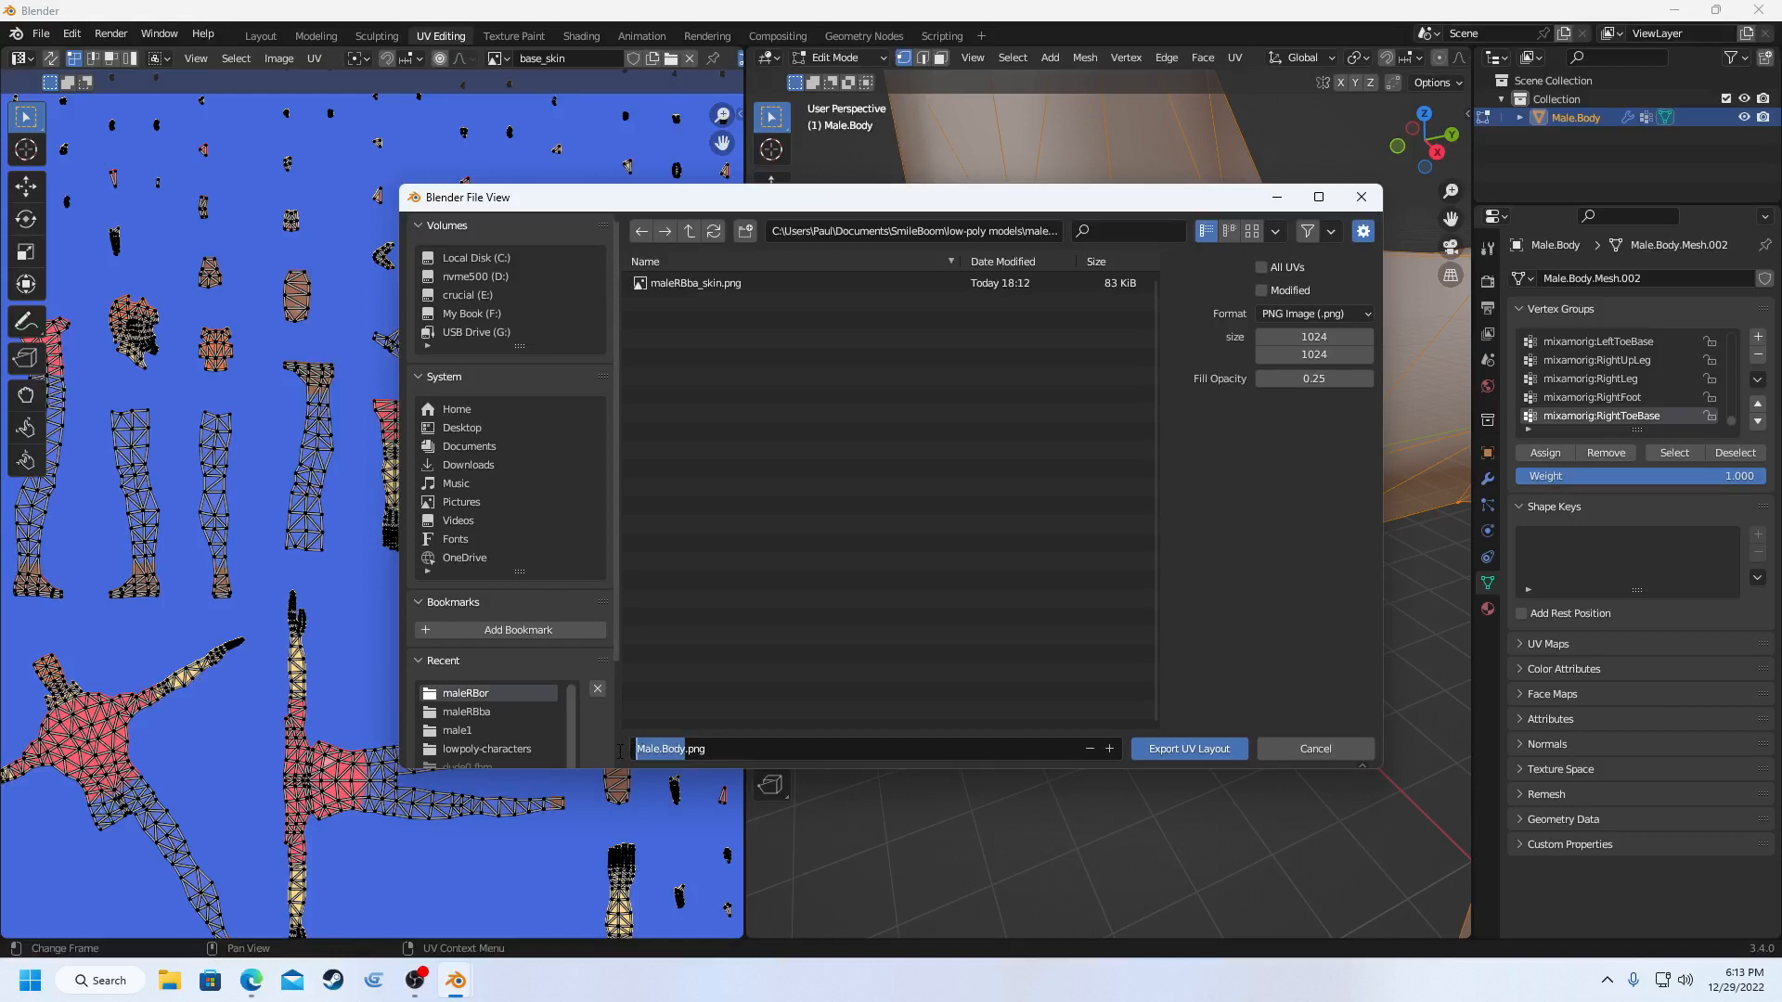
type("R")
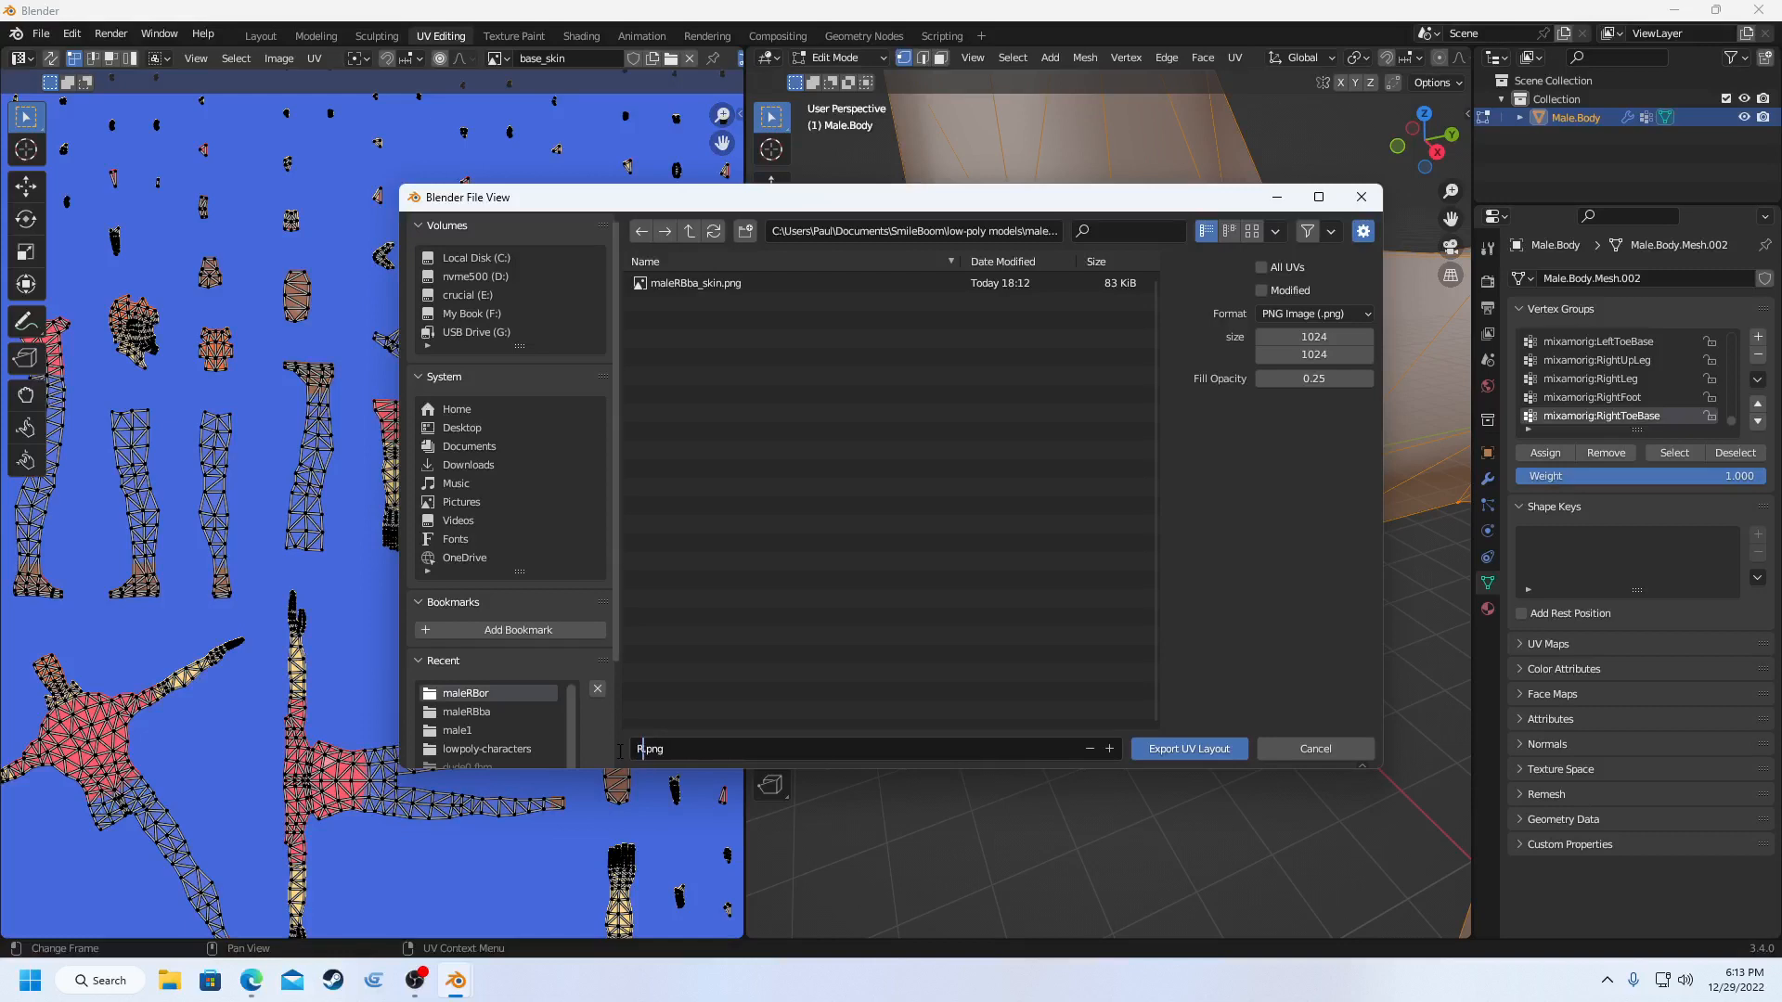
type("BorUVmap")
key("Left")
type("male")
left_click(1178, 748)
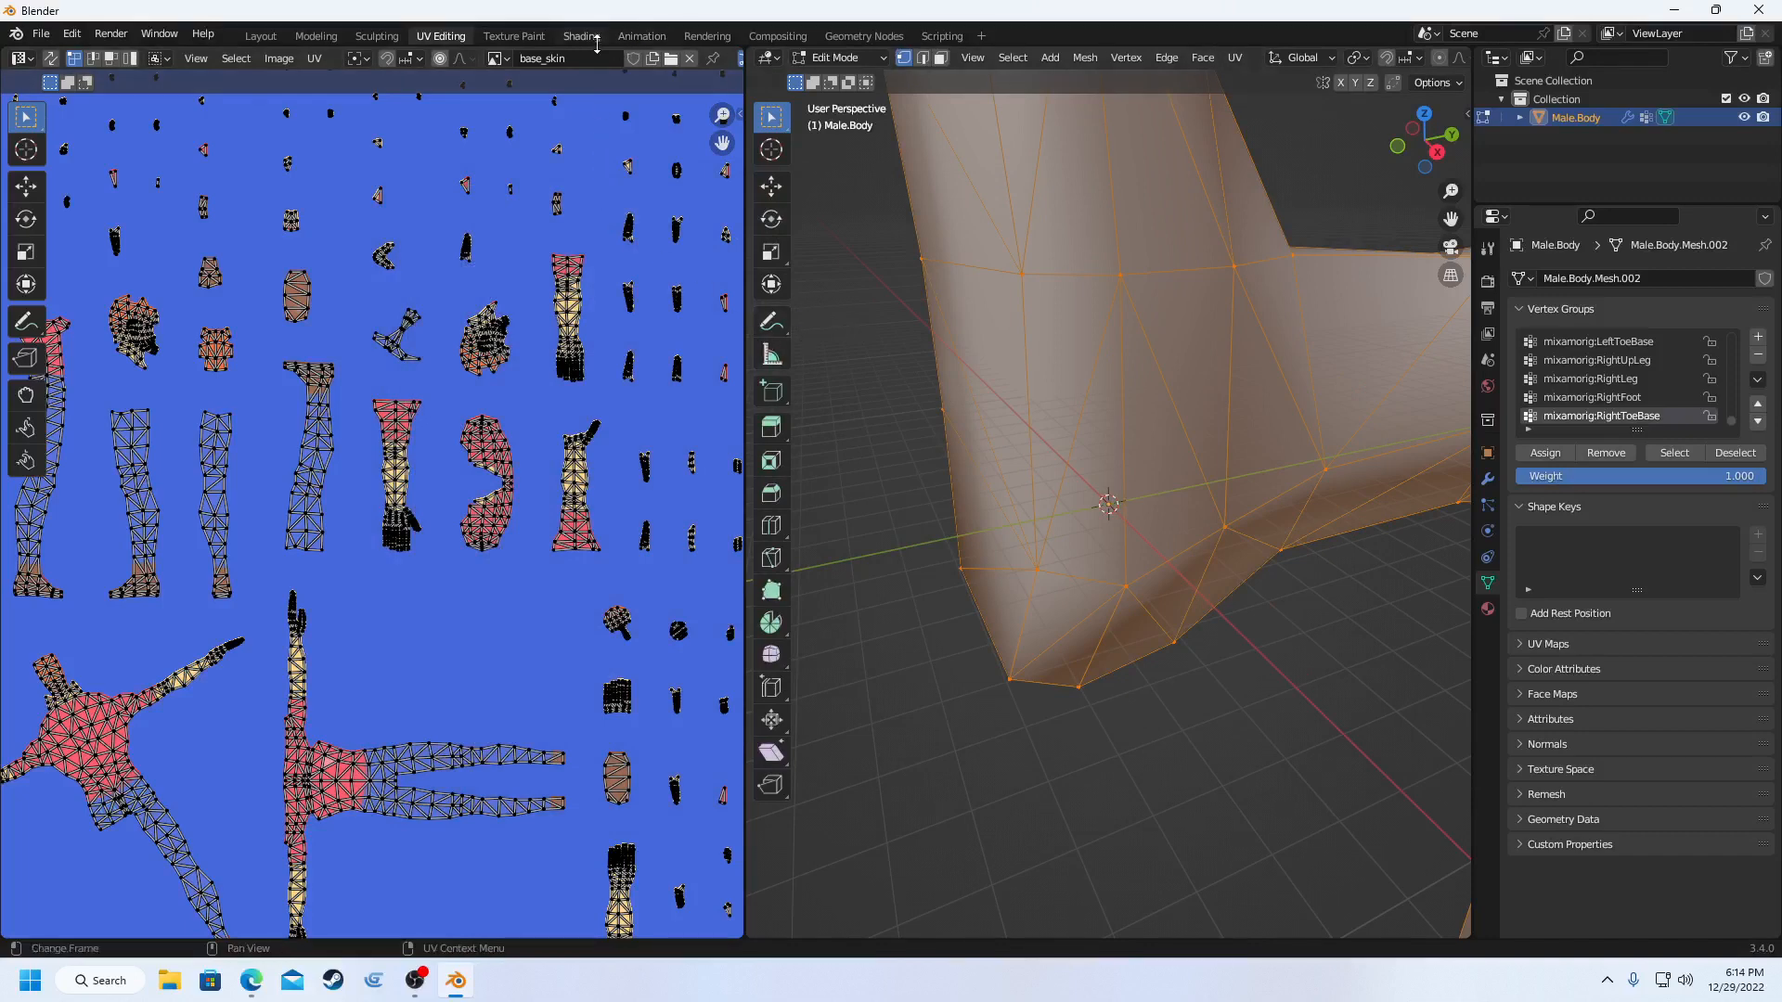
- Return to the Texture Paint workspace, start an FBX export and browse to the maleRBor folder in low-poly models
left_click(527, 36)
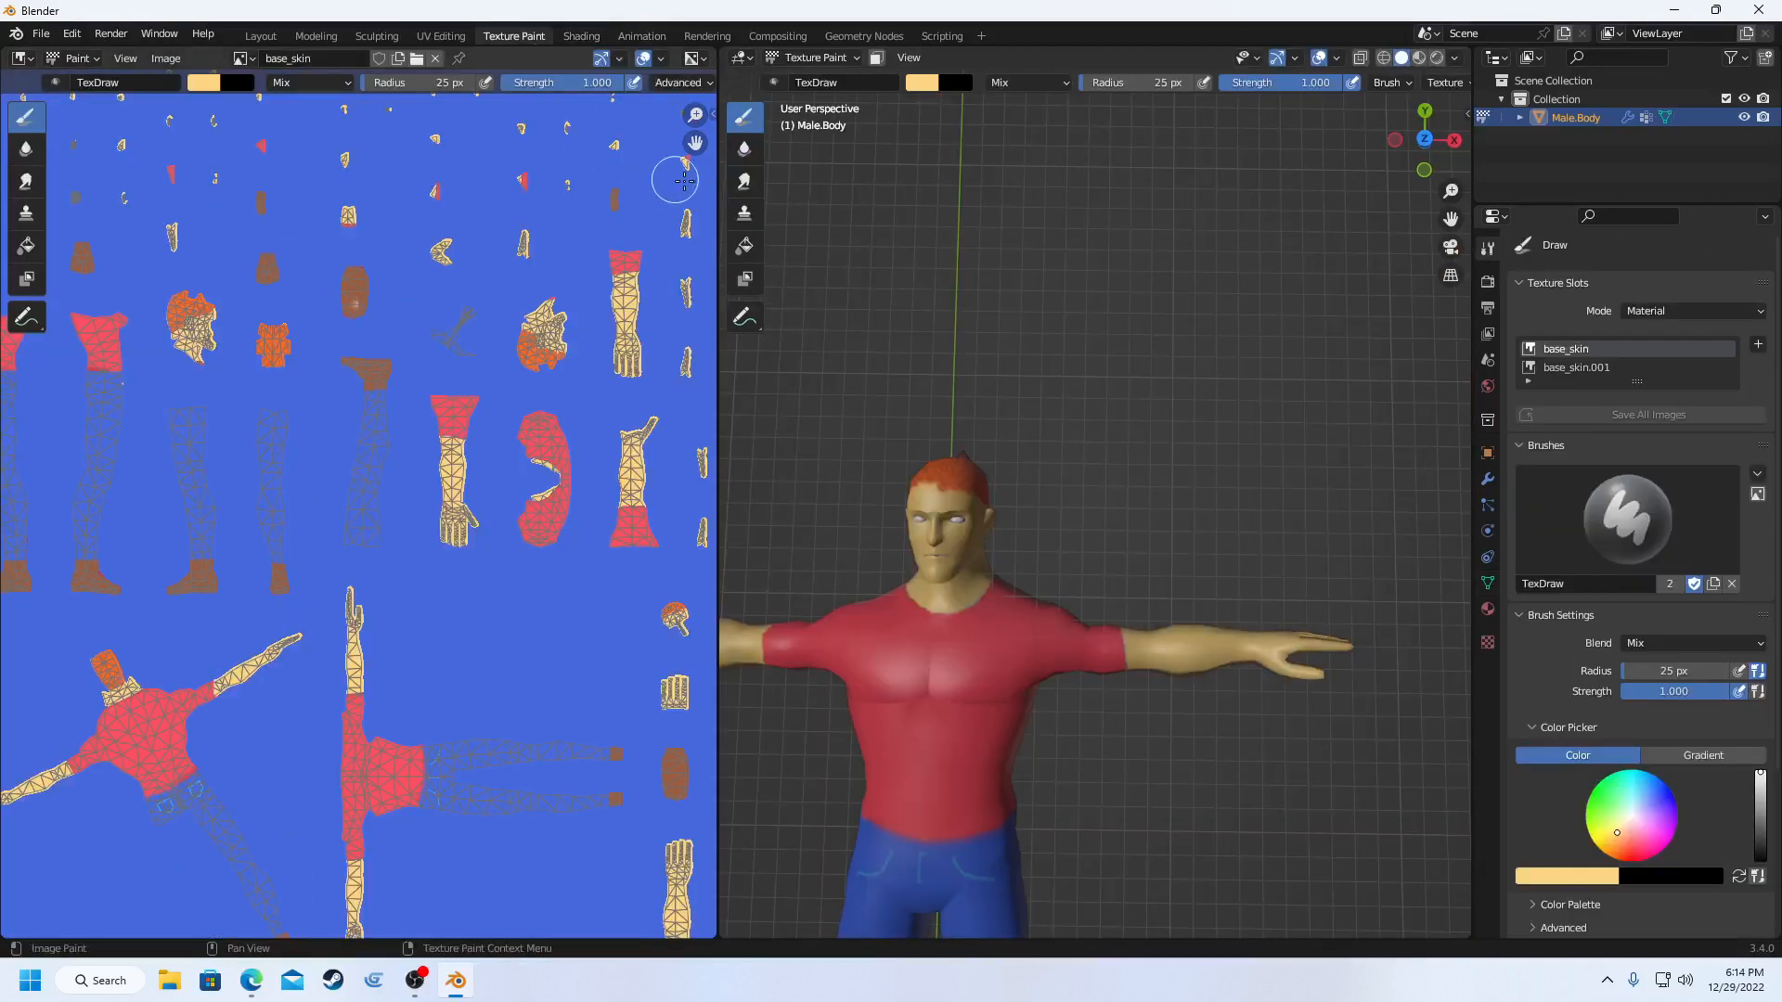
left_click(41, 35)
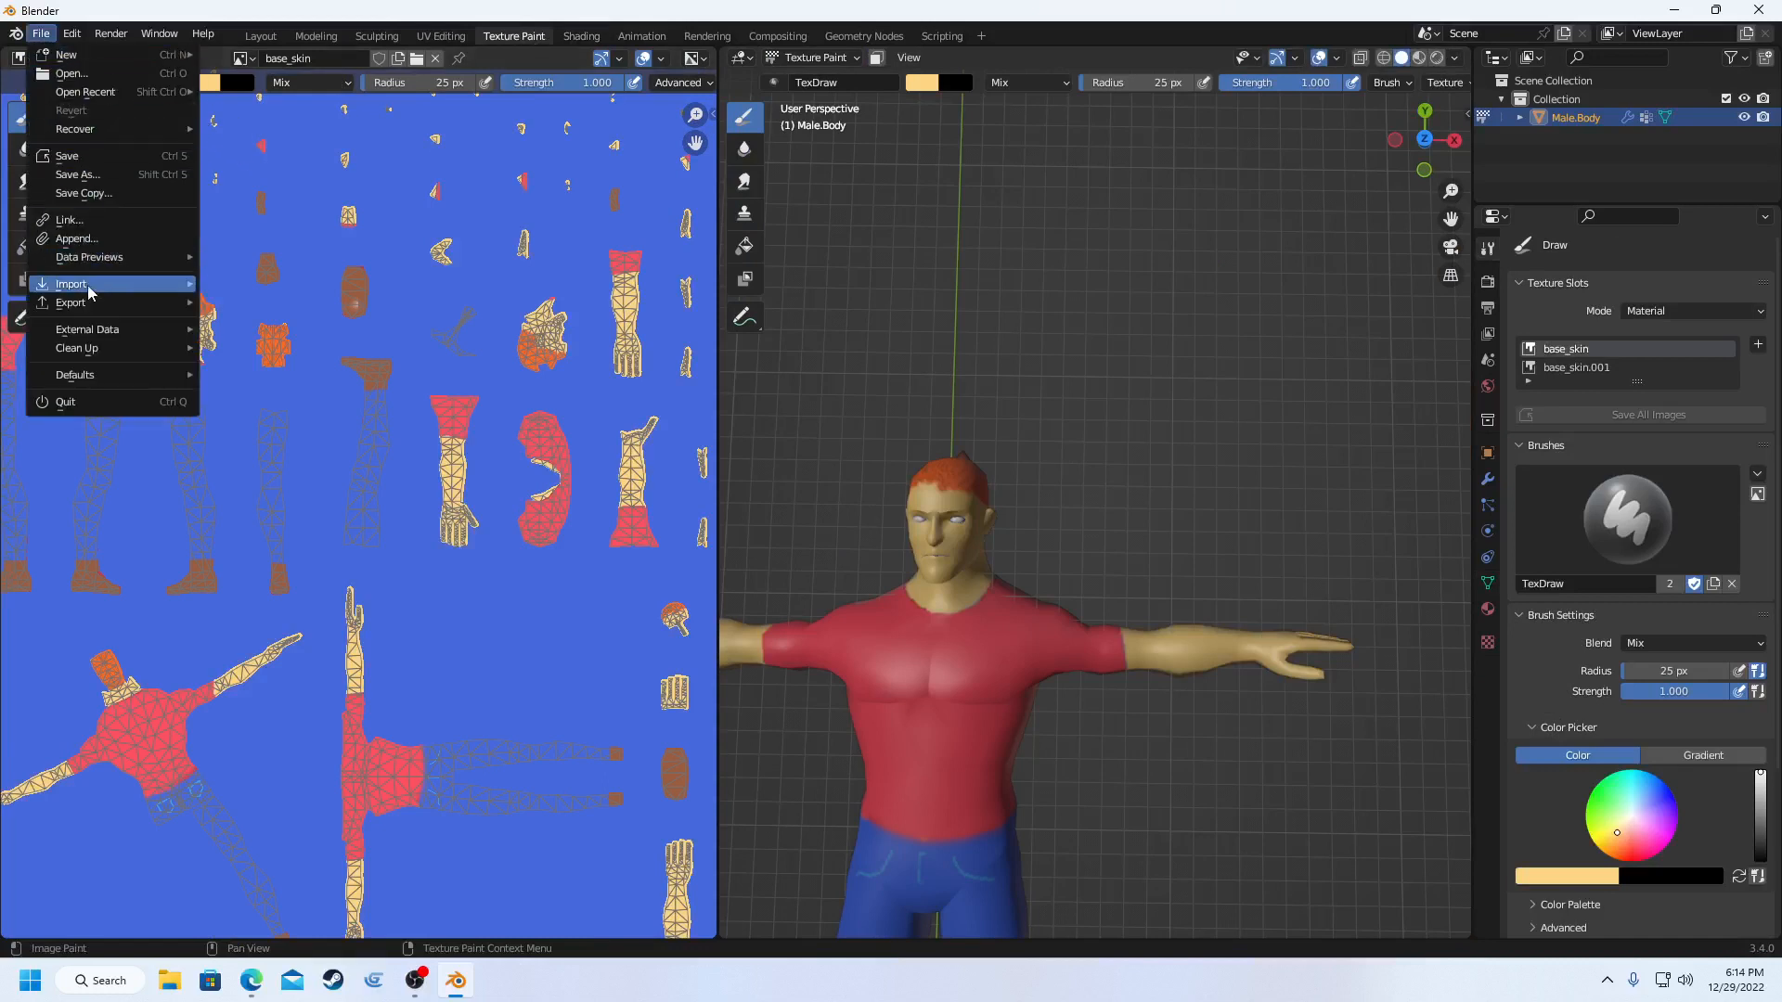
mouse_move(95, 290)
mouse_move(140, 312)
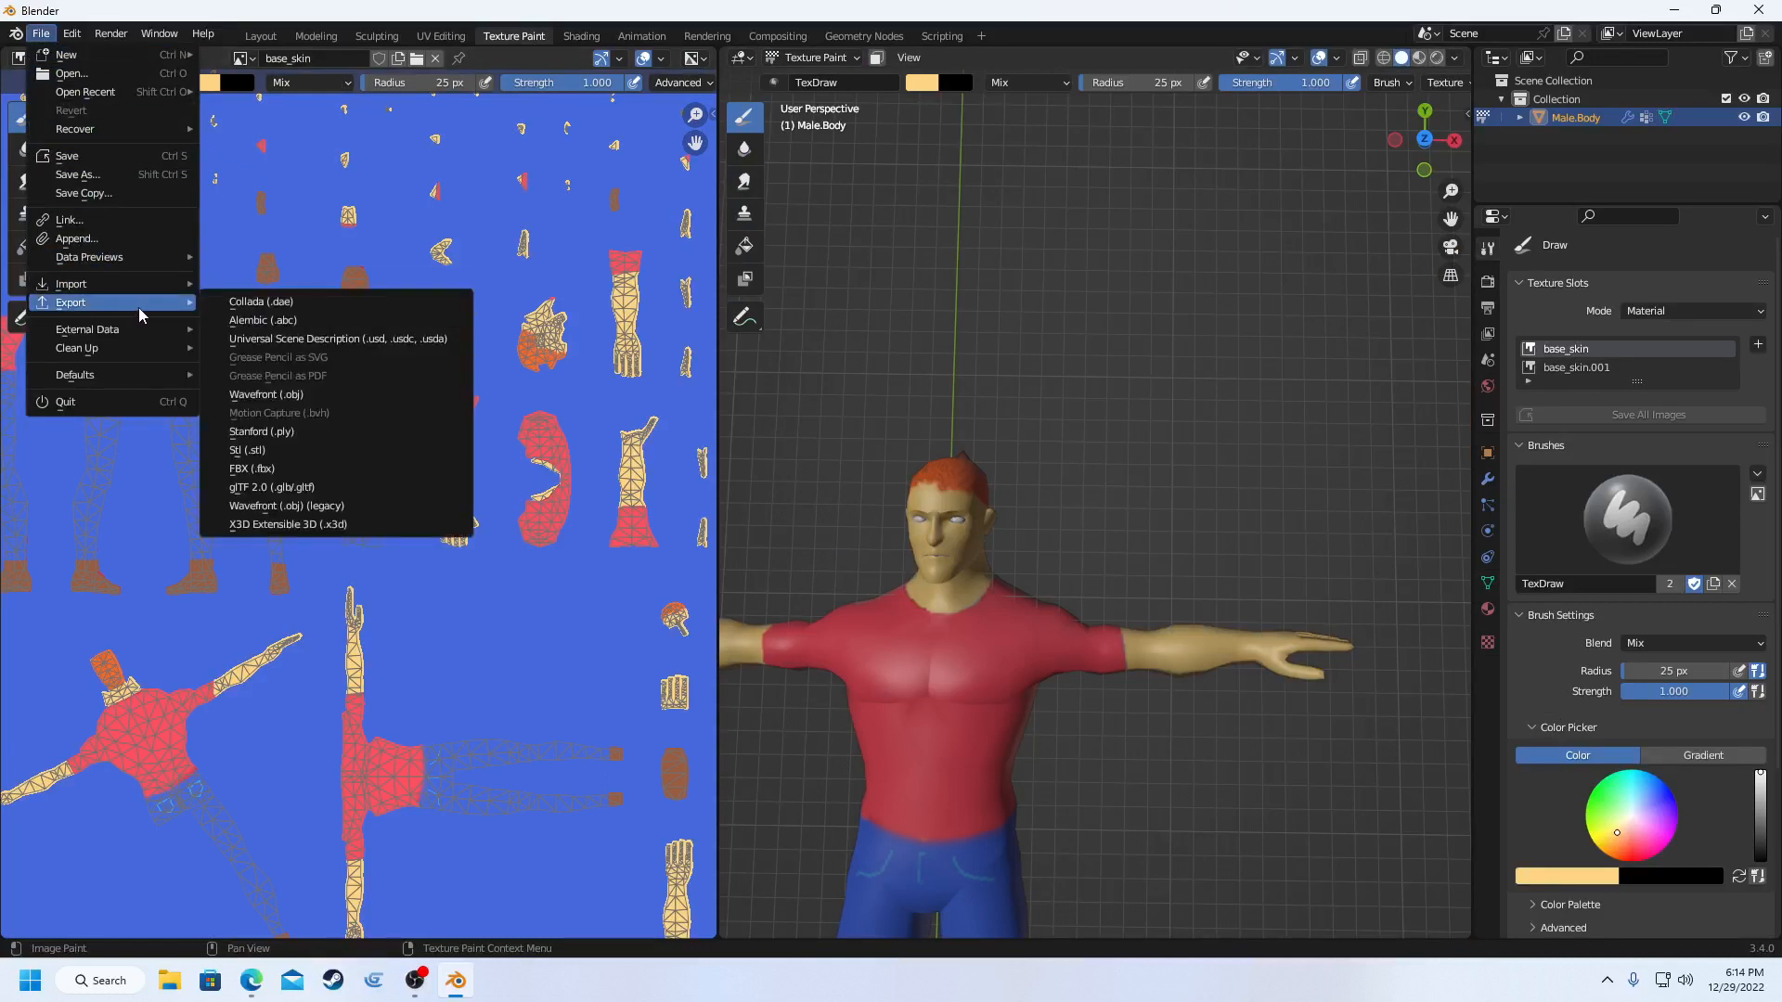
left_click(275, 469)
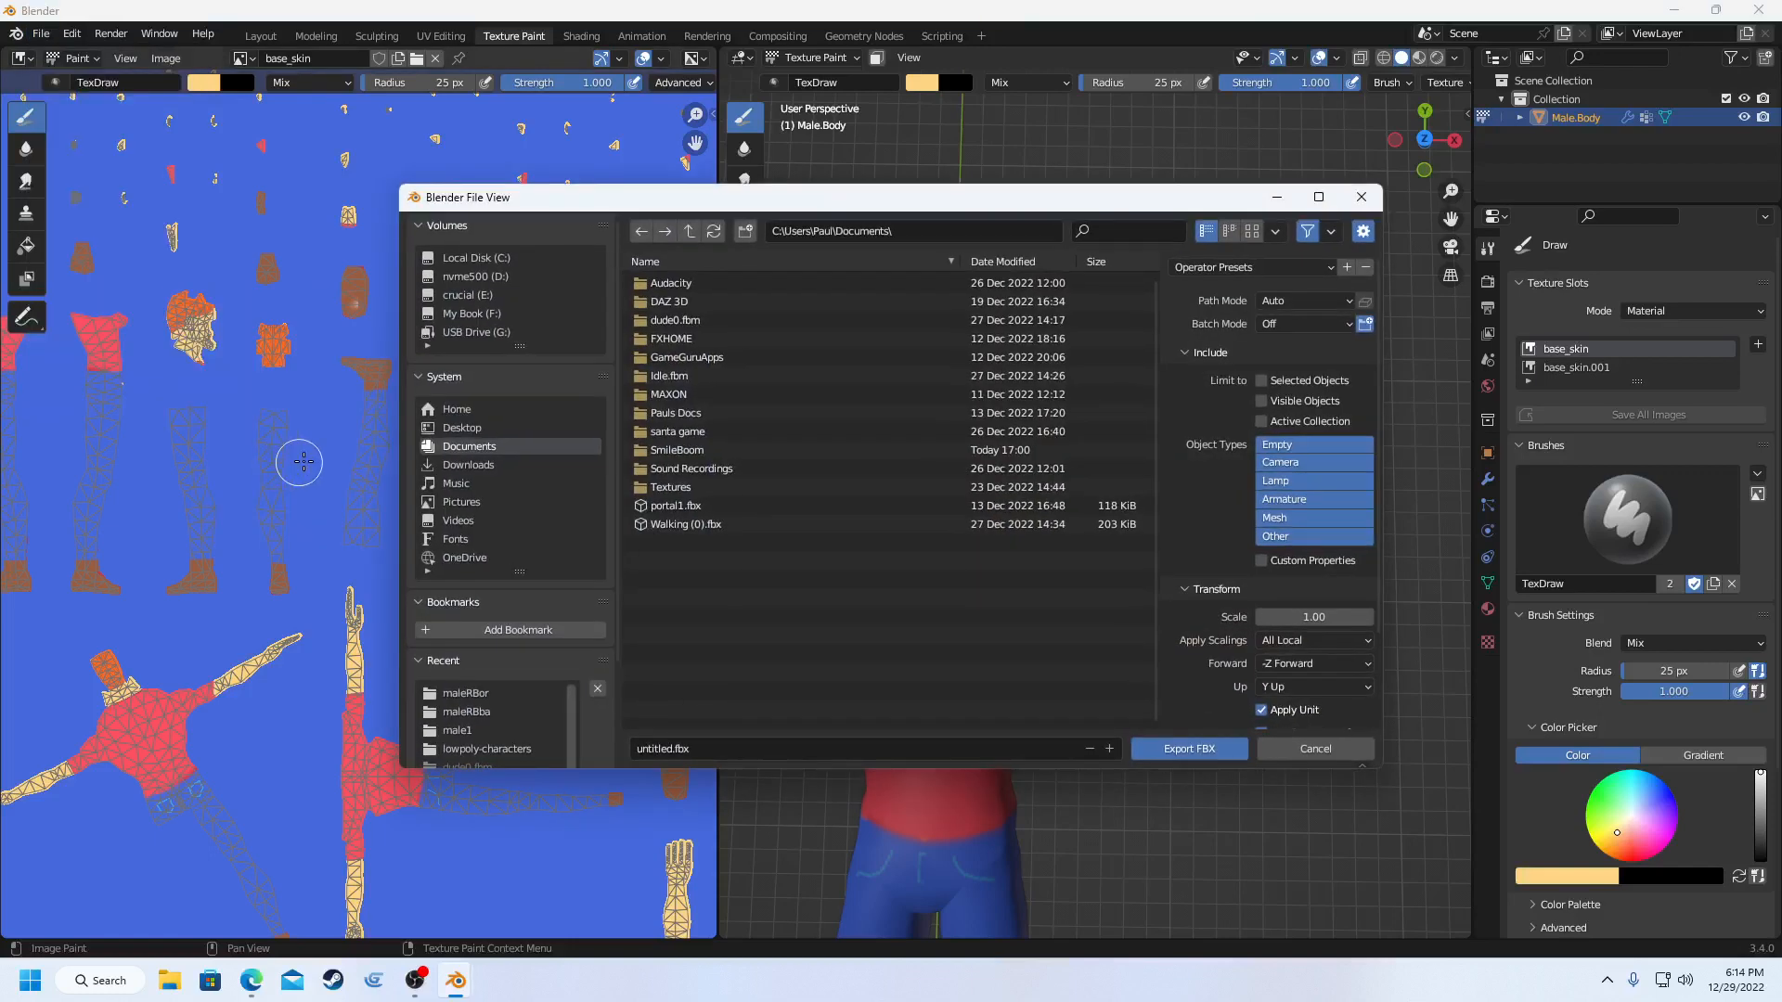
left_click(655, 452)
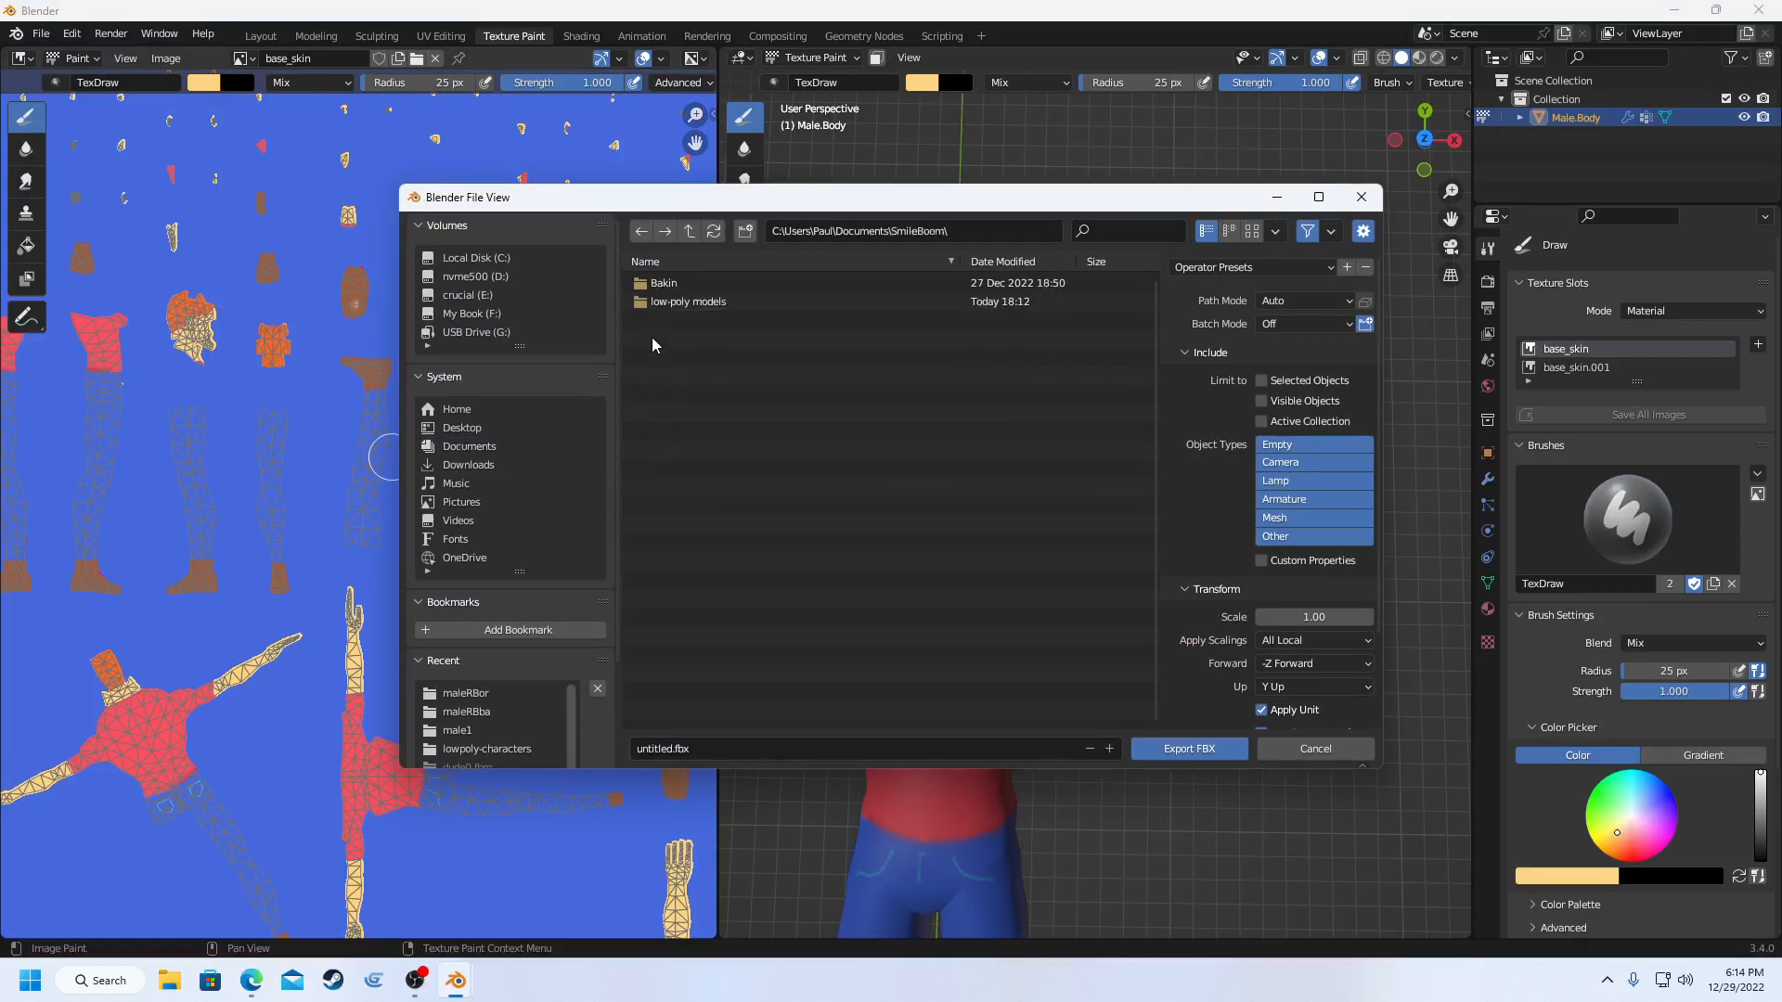
left_click(666, 304)
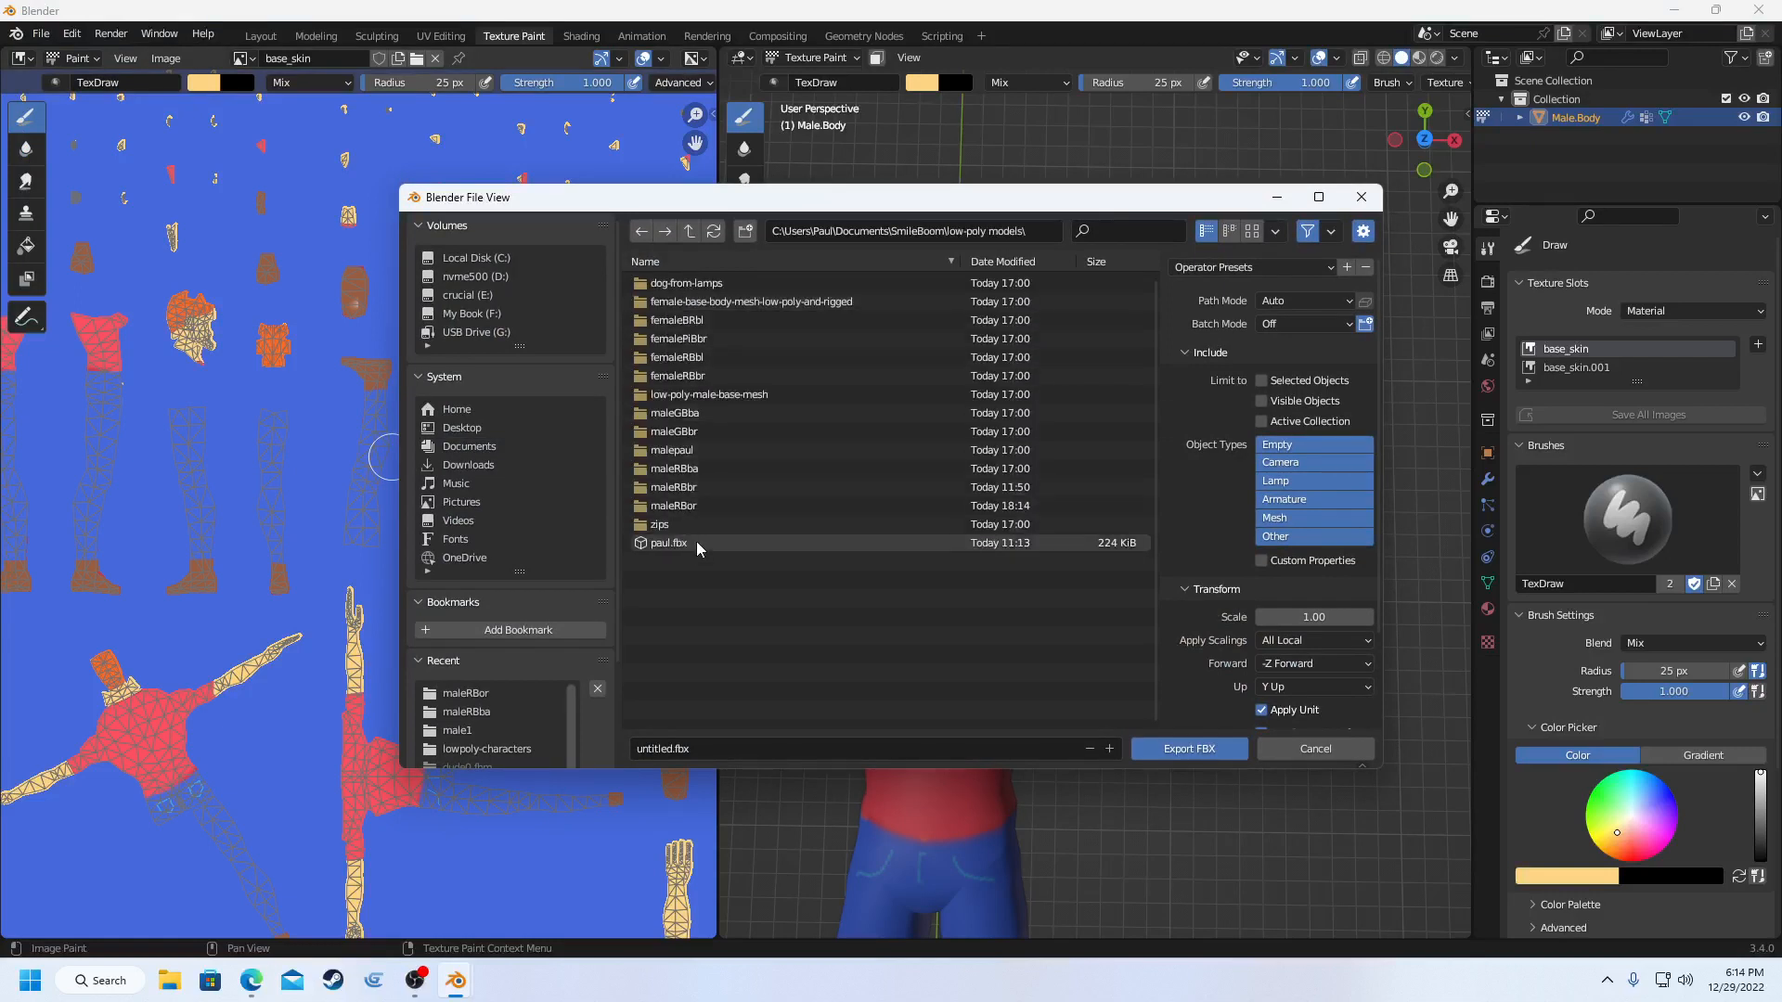
left_click(676, 507)
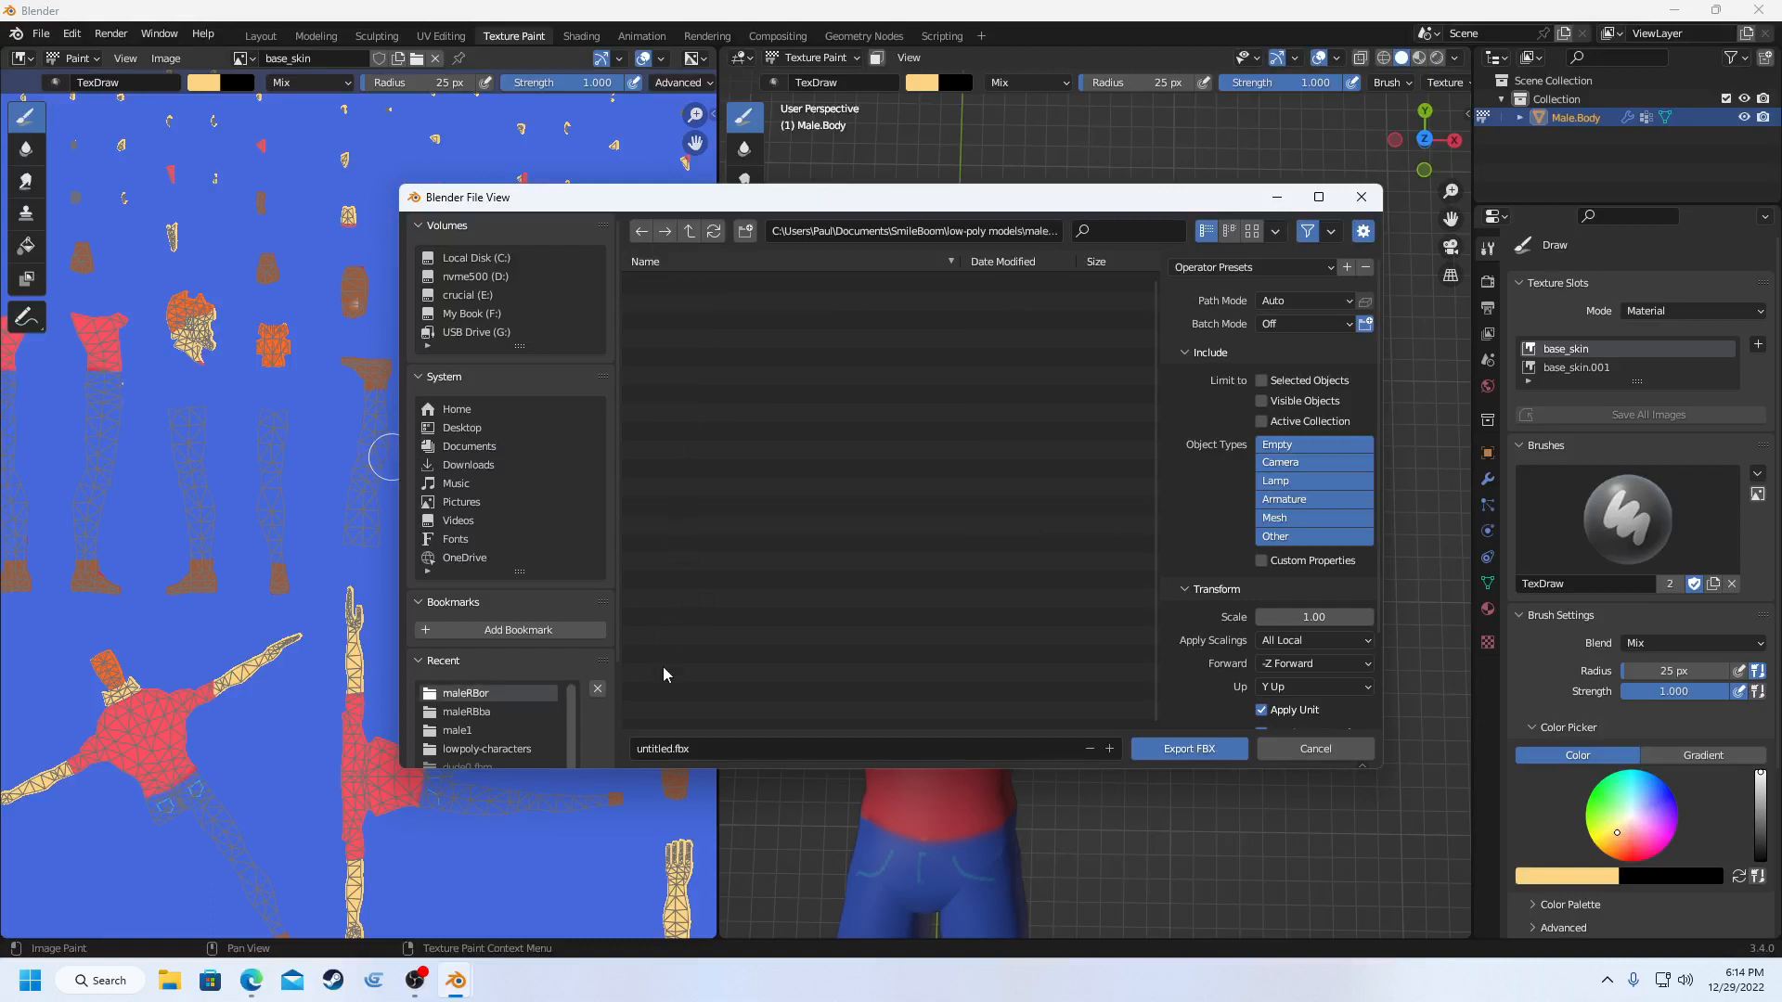
- Name the FBX file maleRBor.fbx
left_click(665, 748)
left_click_drag(666, 748, 643, 748)
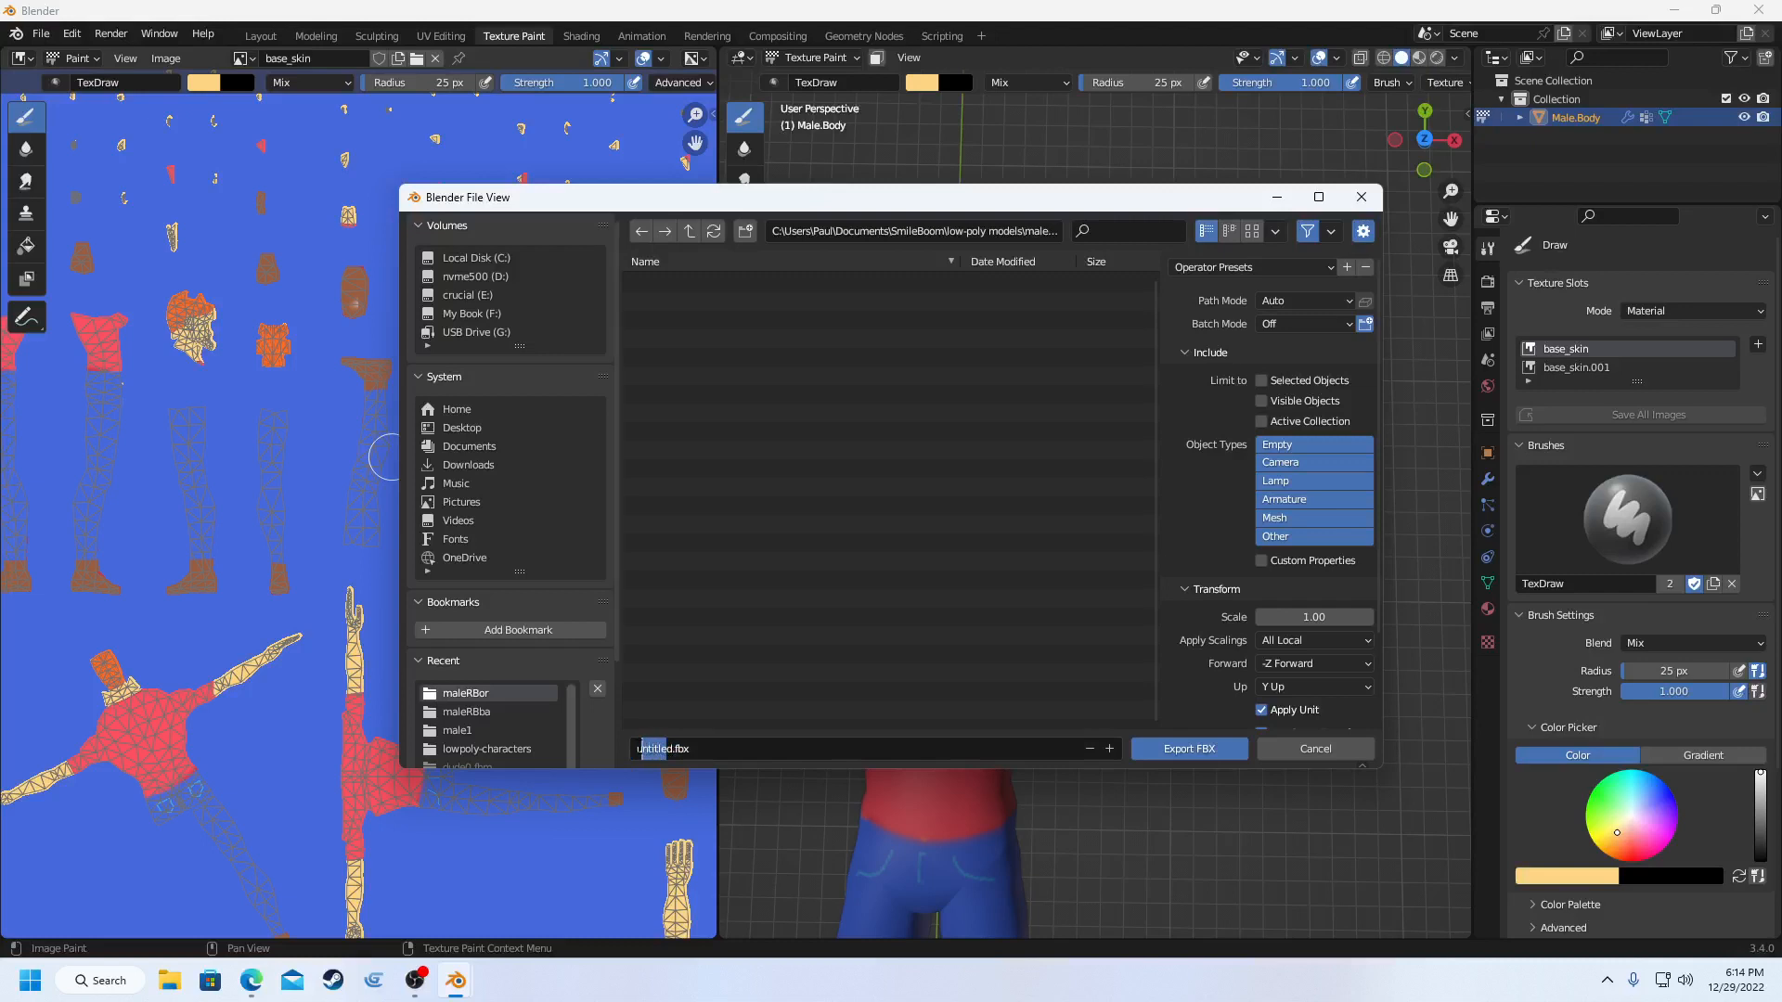
key("BackSpace")
key("Delete")
key("BackSpace")
type("RB")
key("BackSpace")
key("BackSpace")
type("maleRBor")
left_click(1170, 755)
left_click(1170, 751)
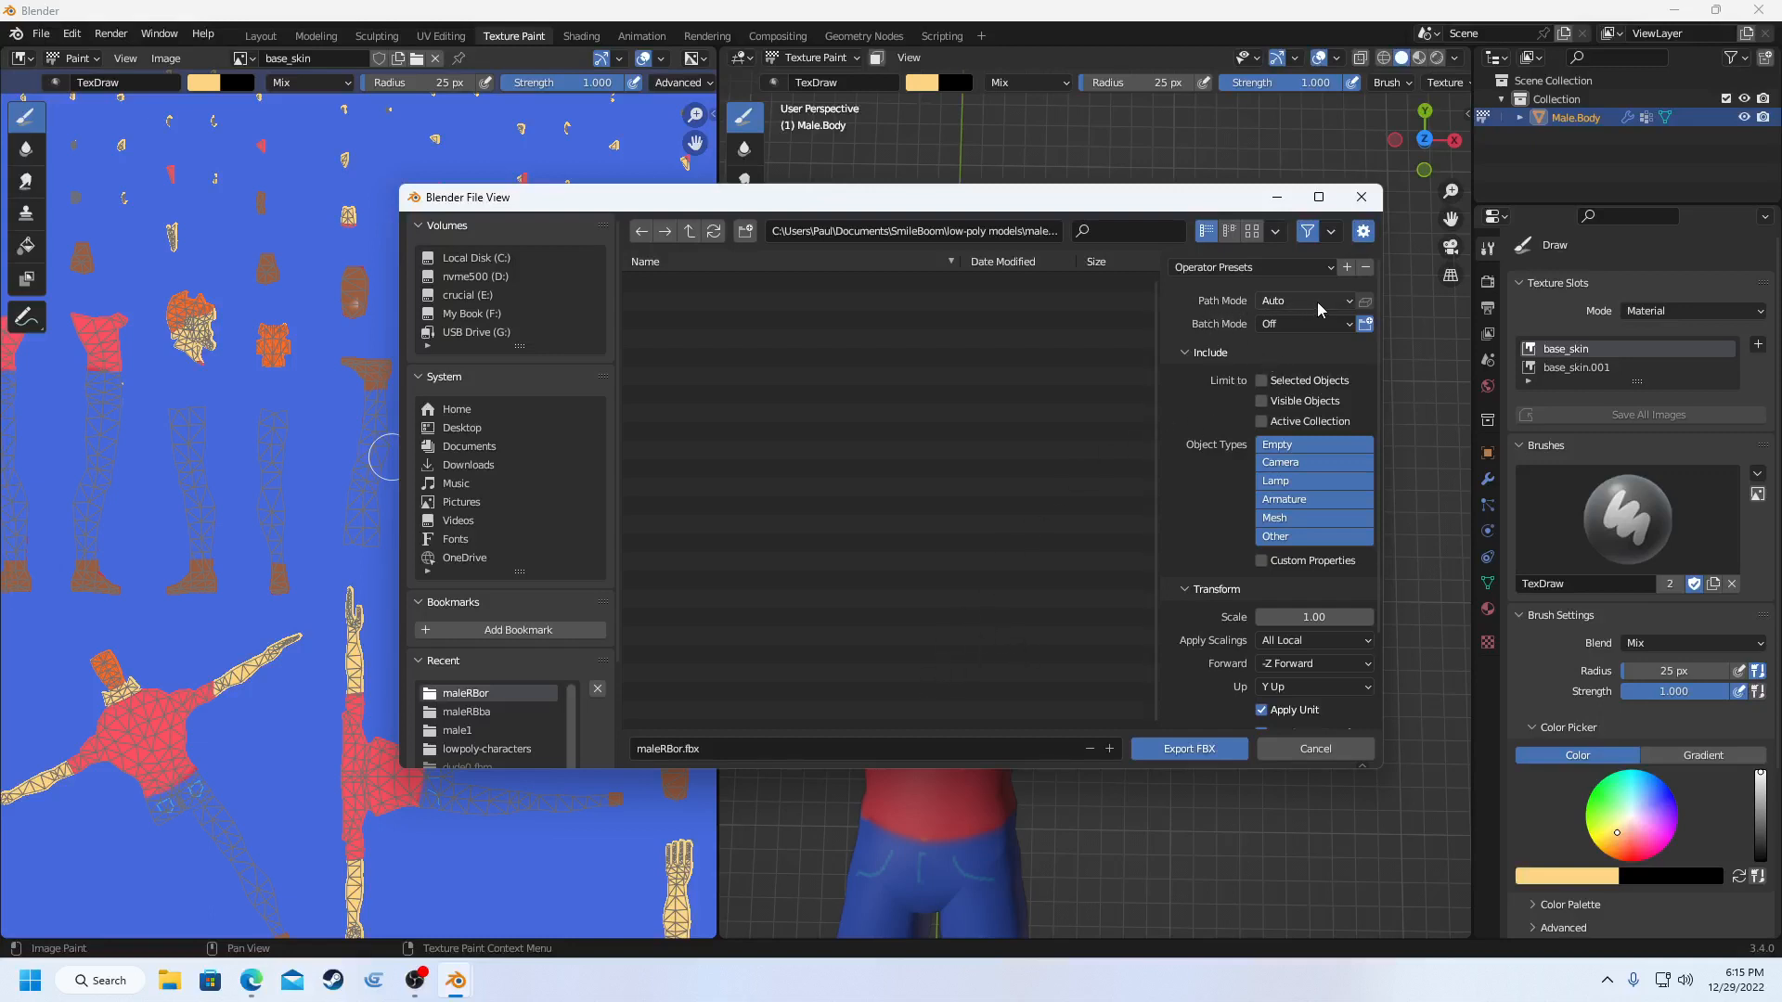
- Set the path mode to Copy with embedded textures, limit the export to selected objects of the Mesh type, and export the FBX
left_click(1347, 302)
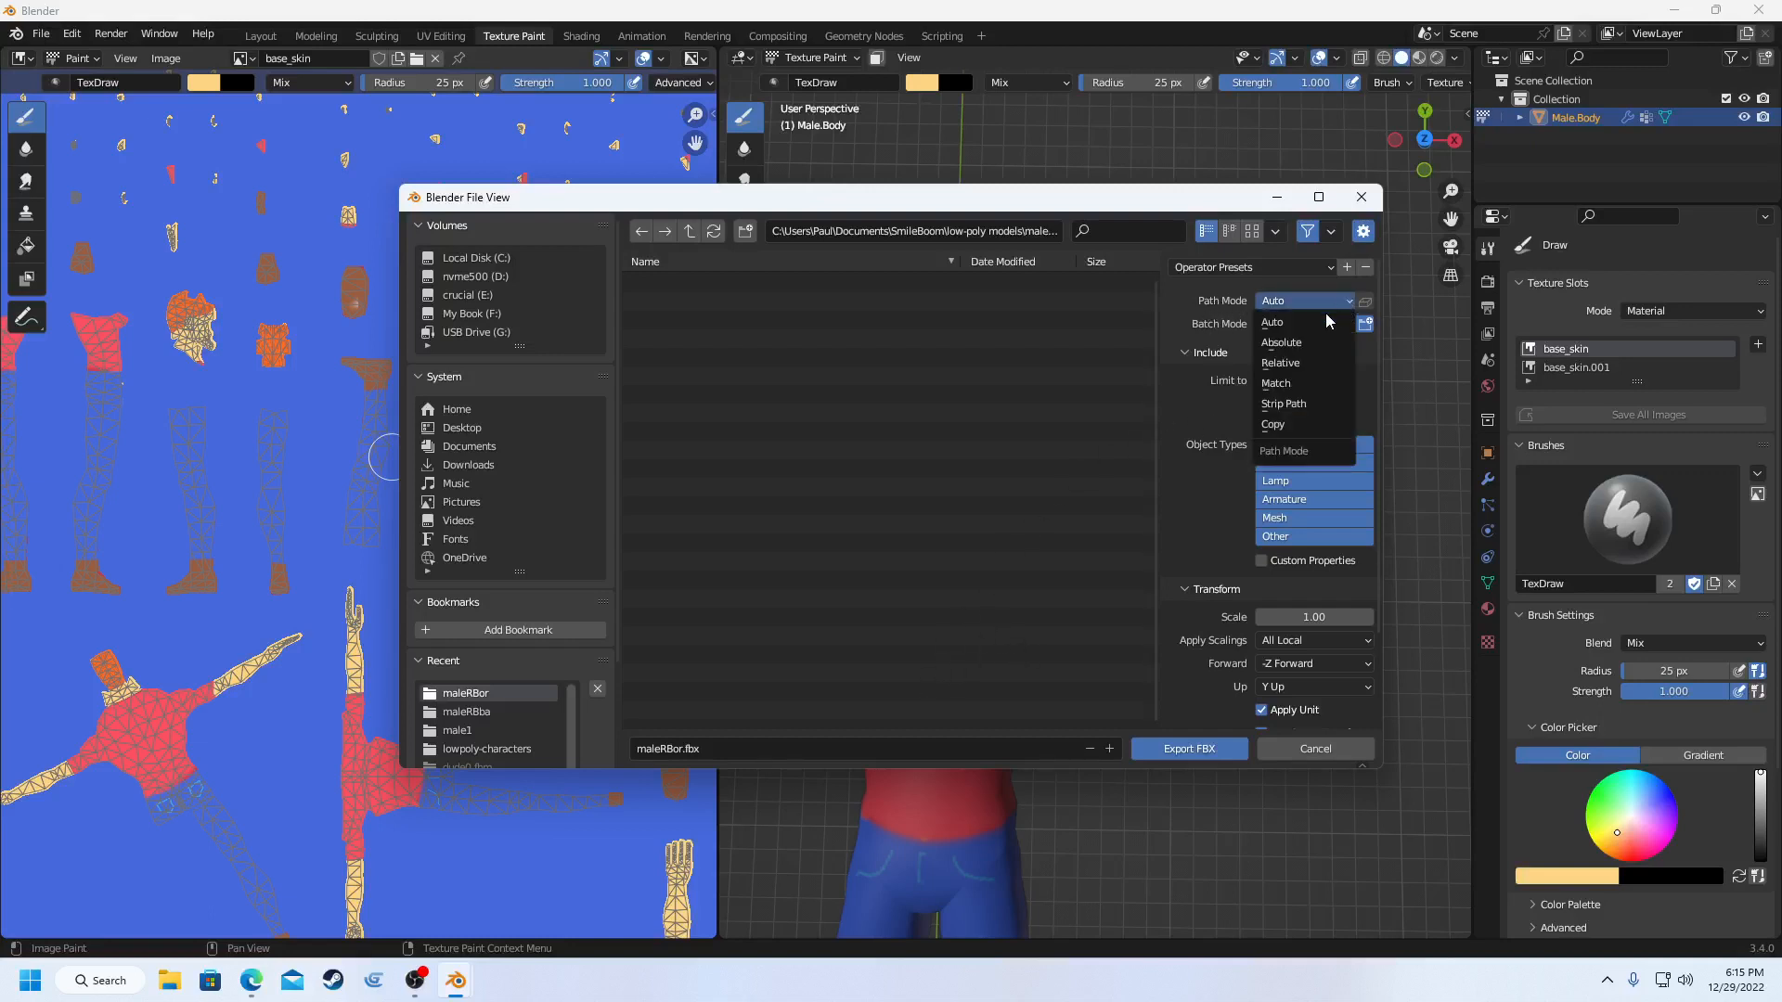
left_click(1285, 424)
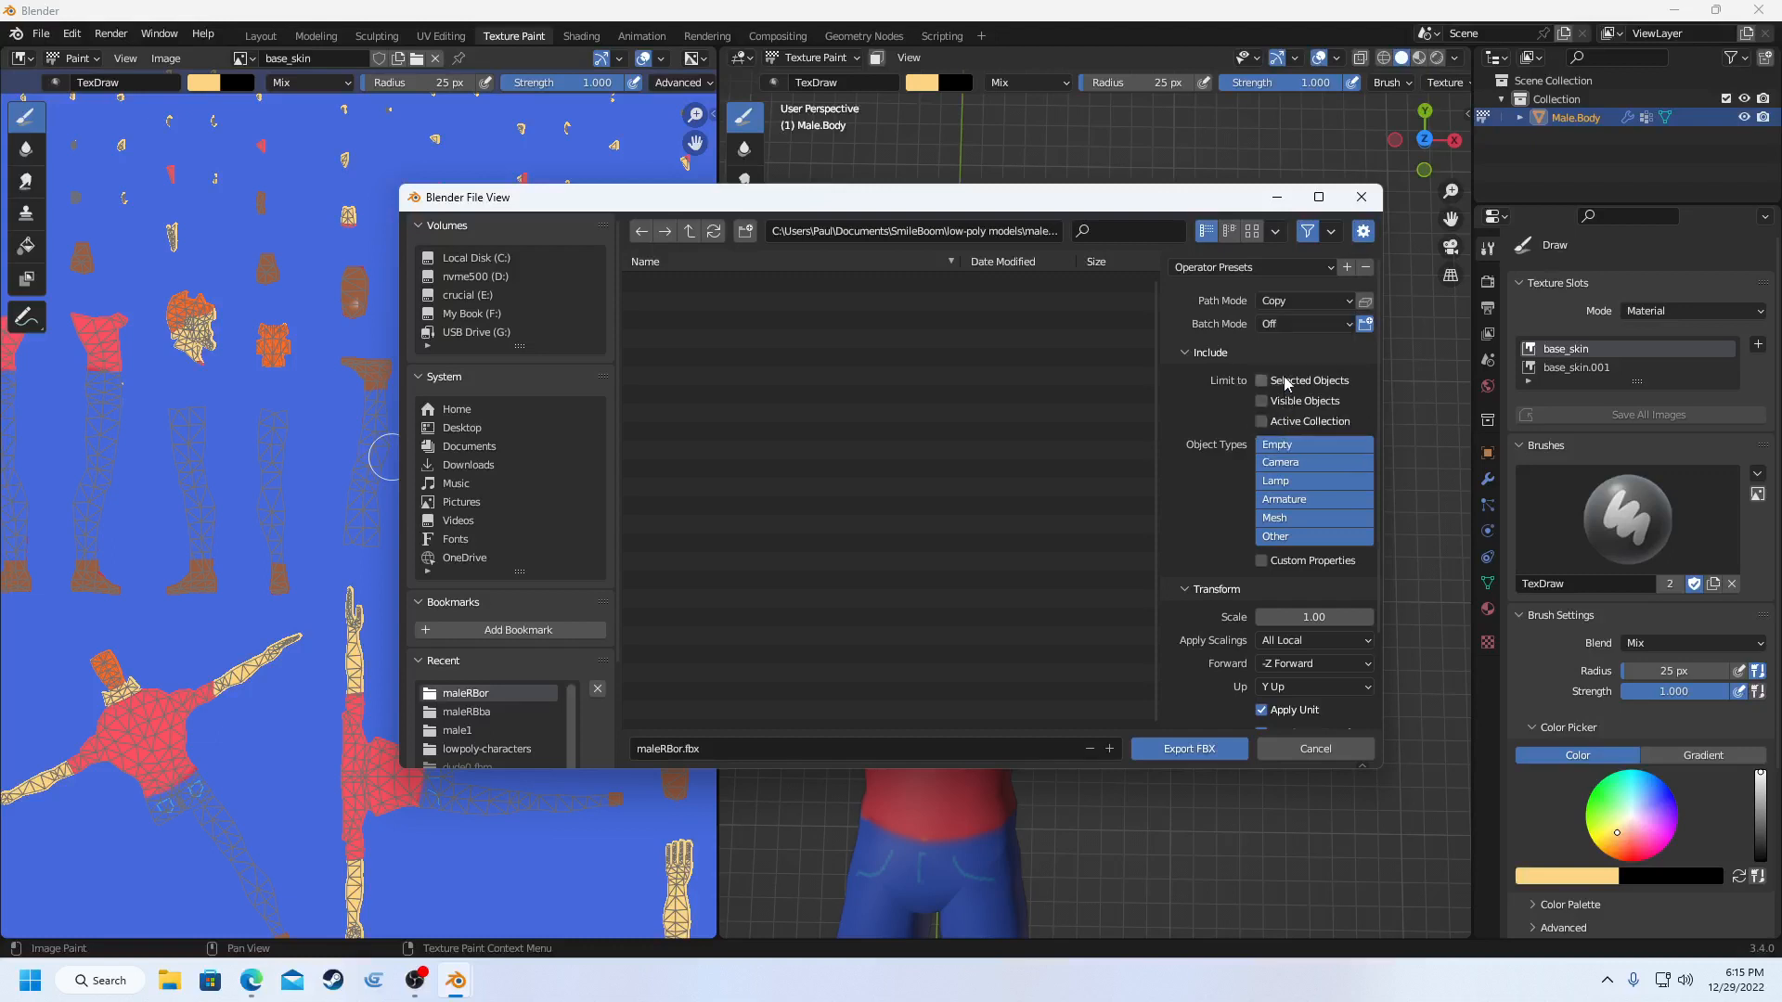
left_click(1365, 304)
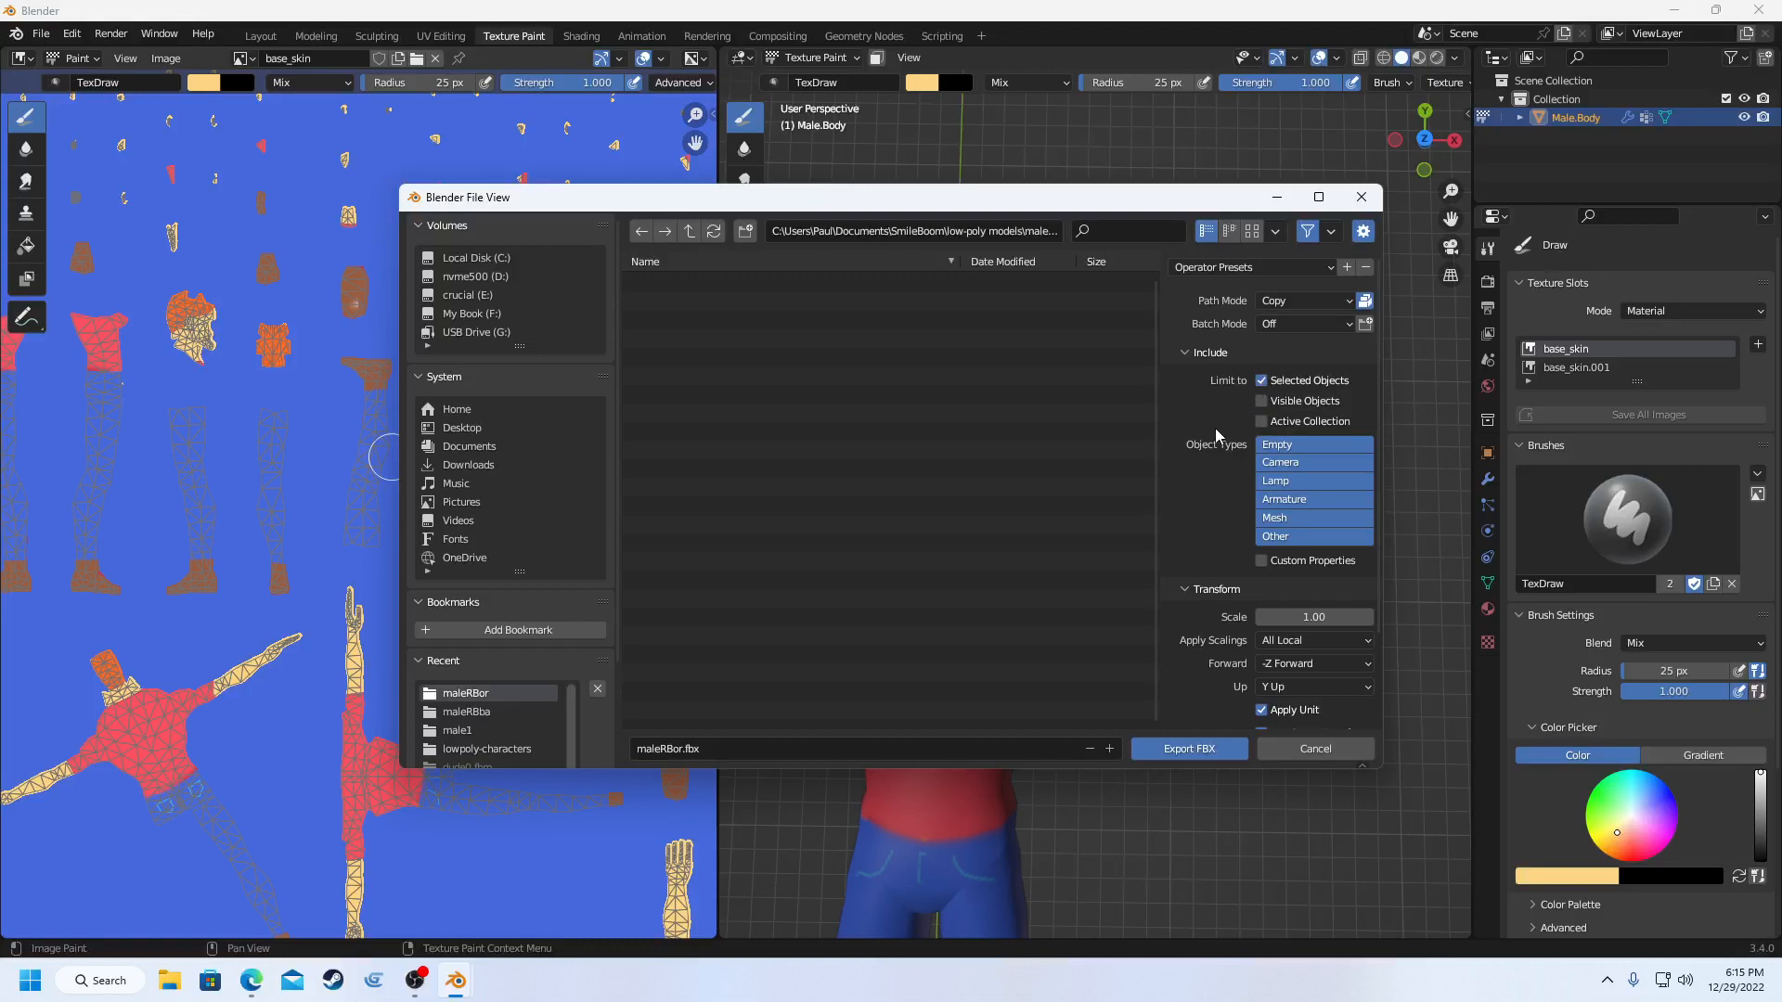
left_click(1273, 449)
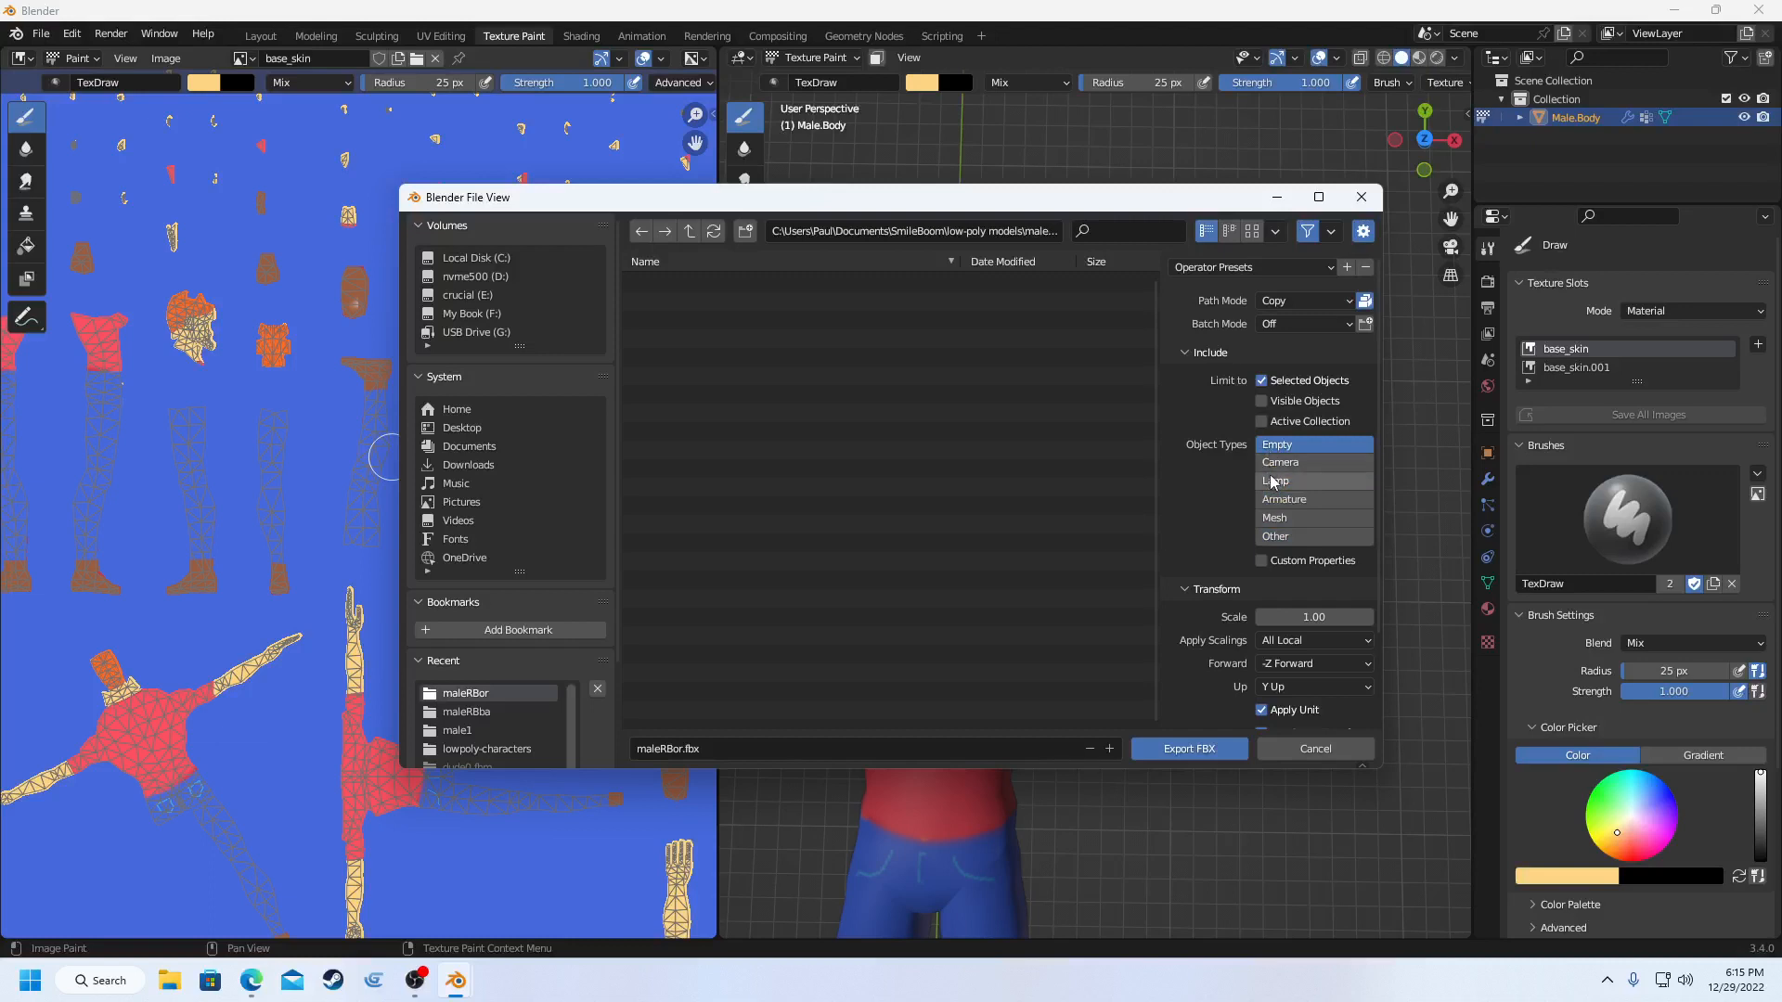
left_click(1274, 516)
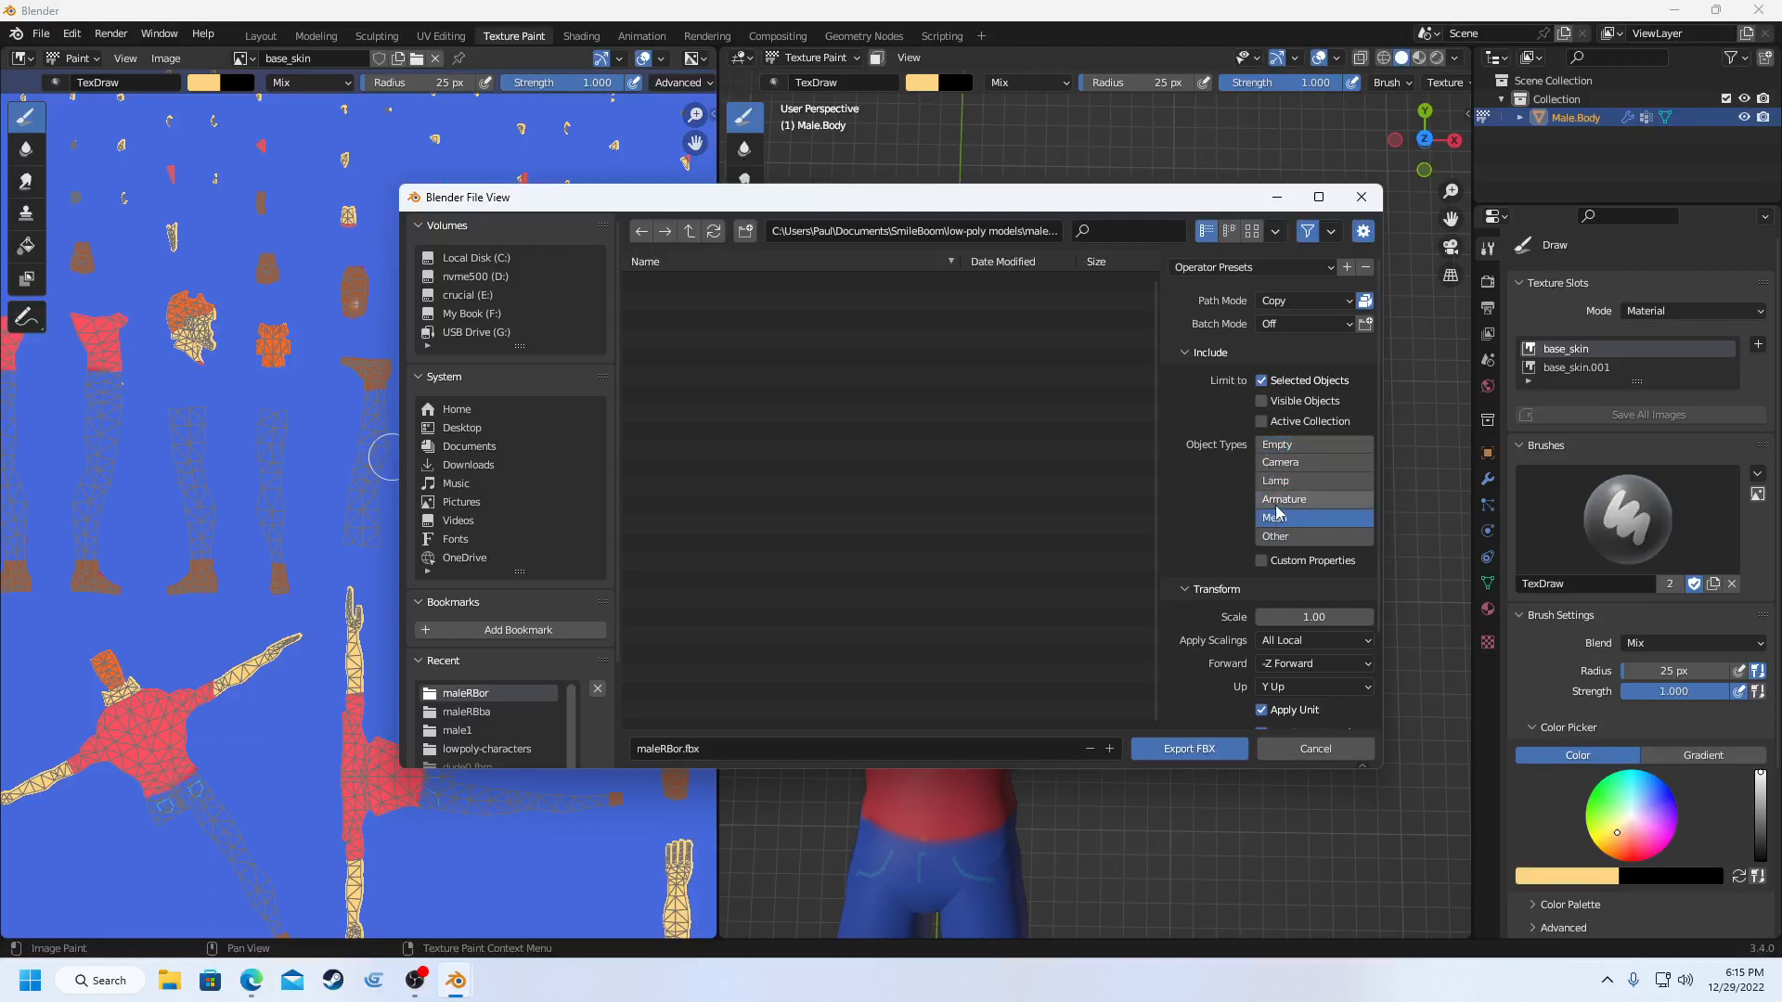
left_click(1189, 749)
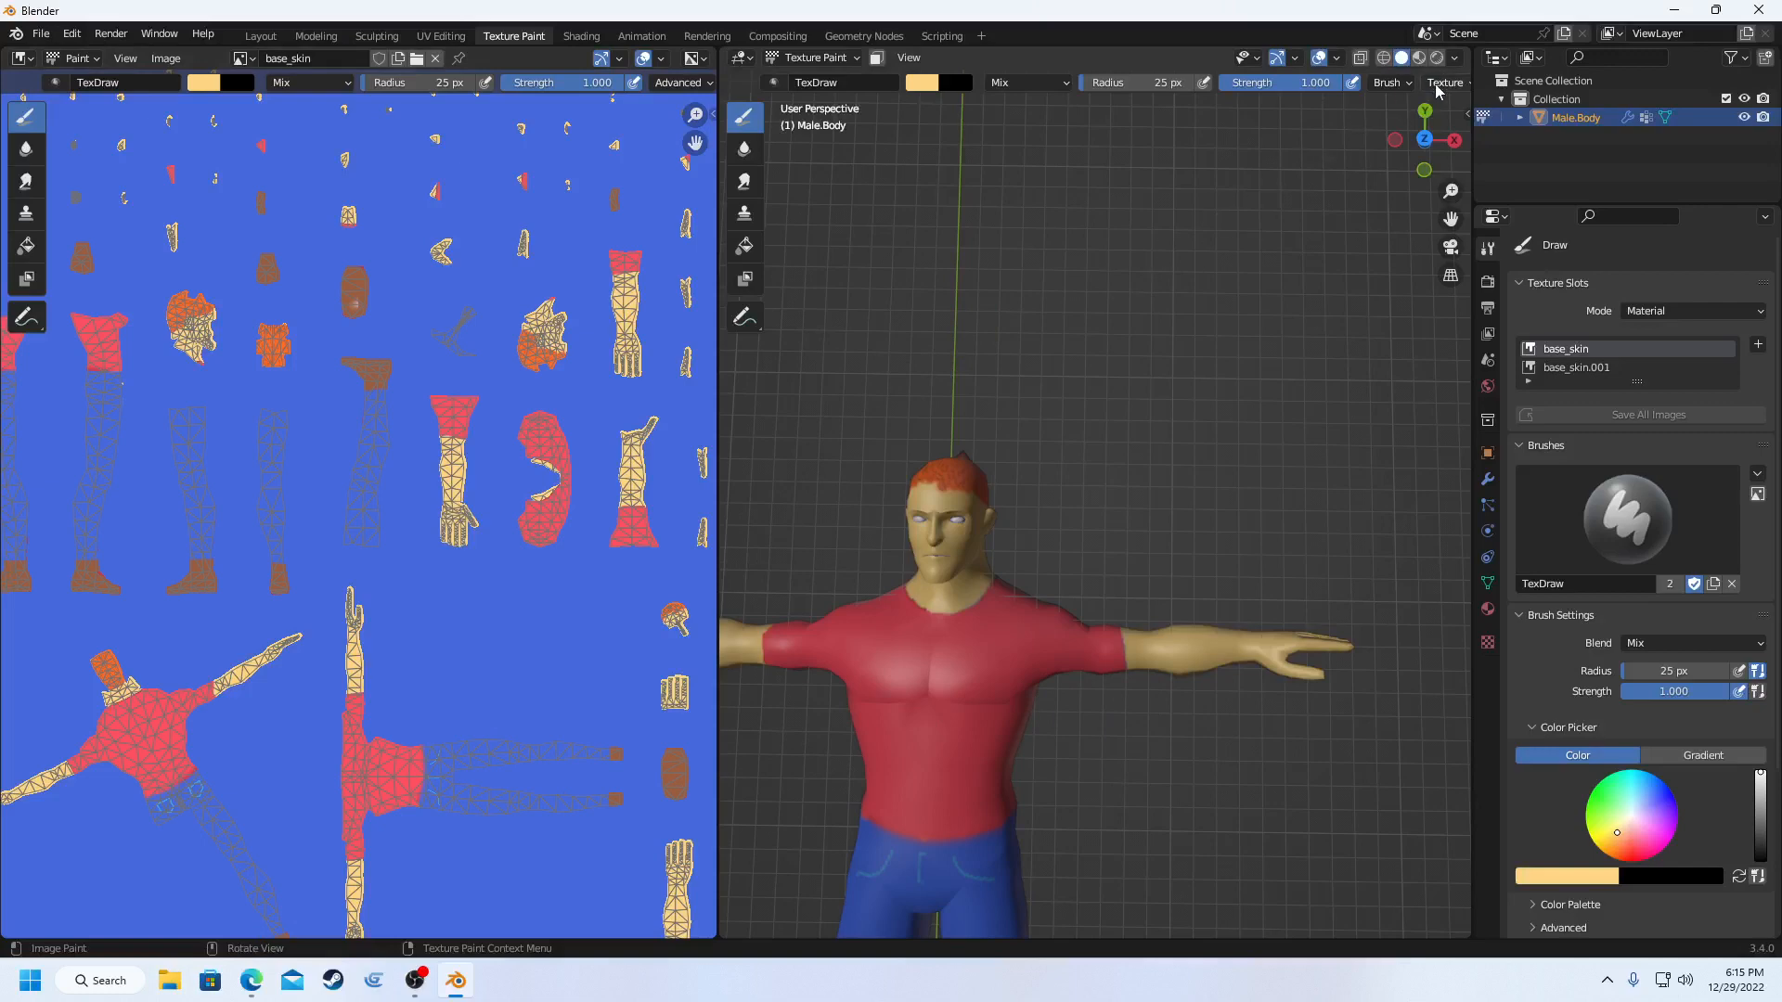
- Minimize Blender to reach the desktop and confirm the permanent deletion of the multiple items
left_click(1673, 10)
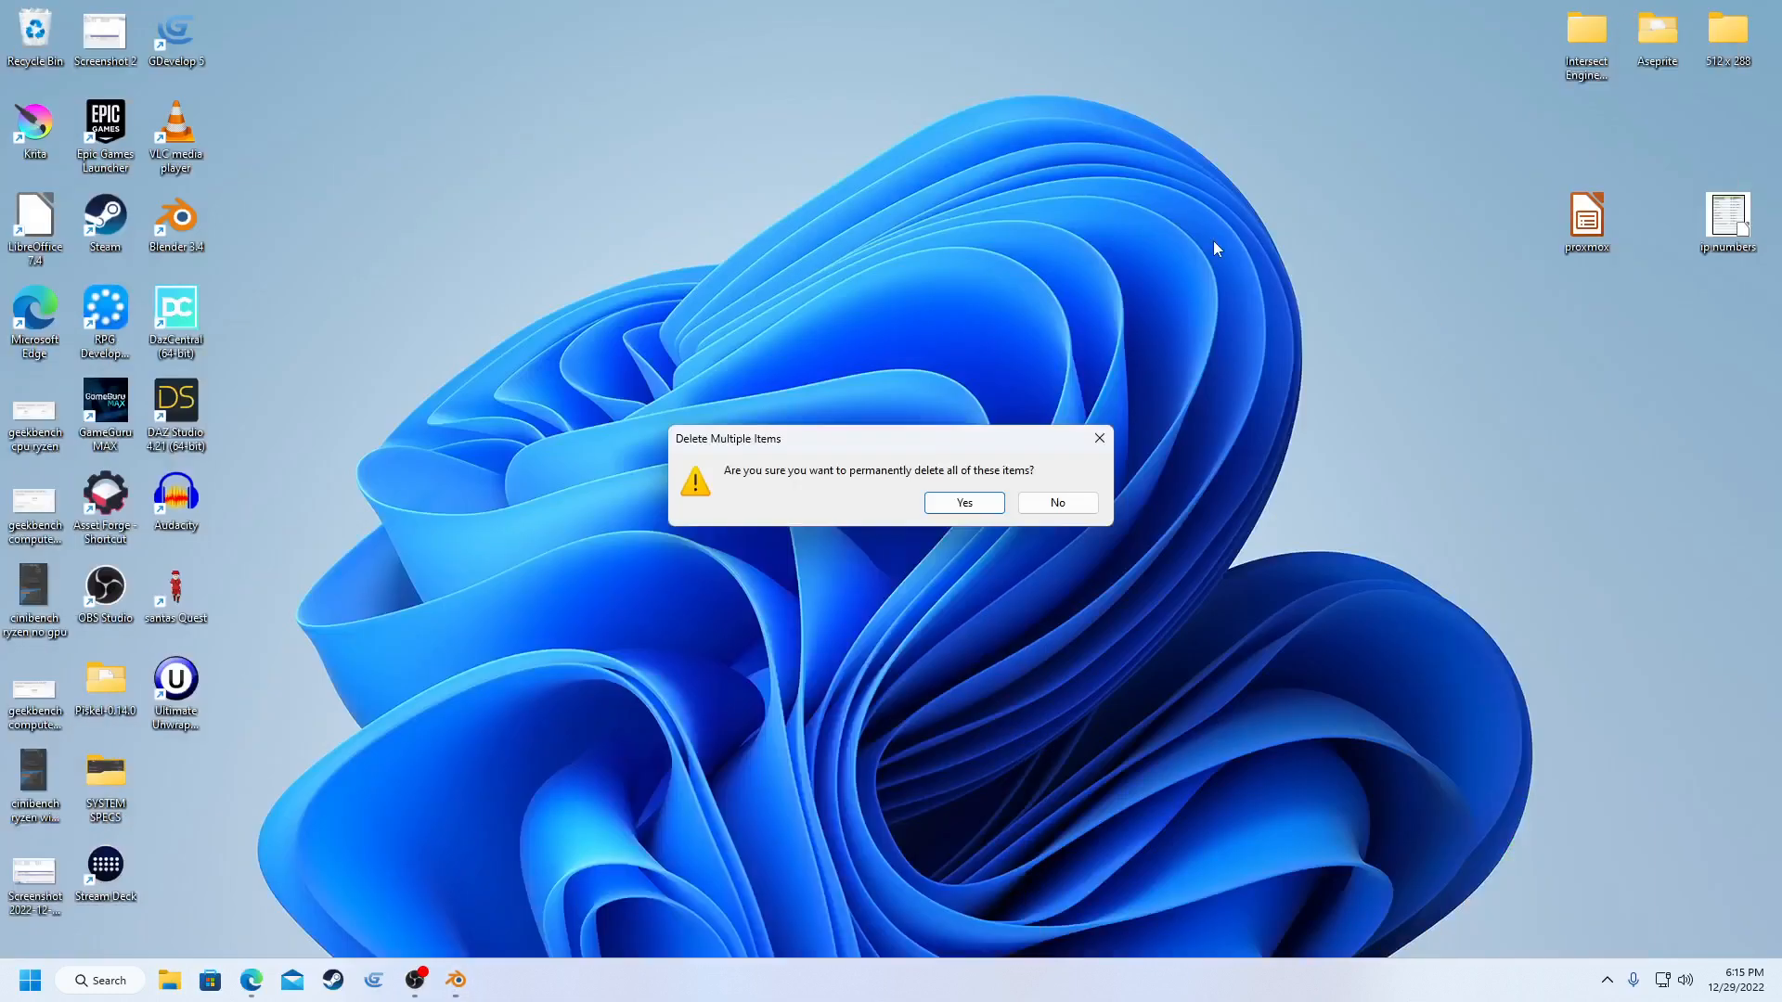
left_click(930, 499)
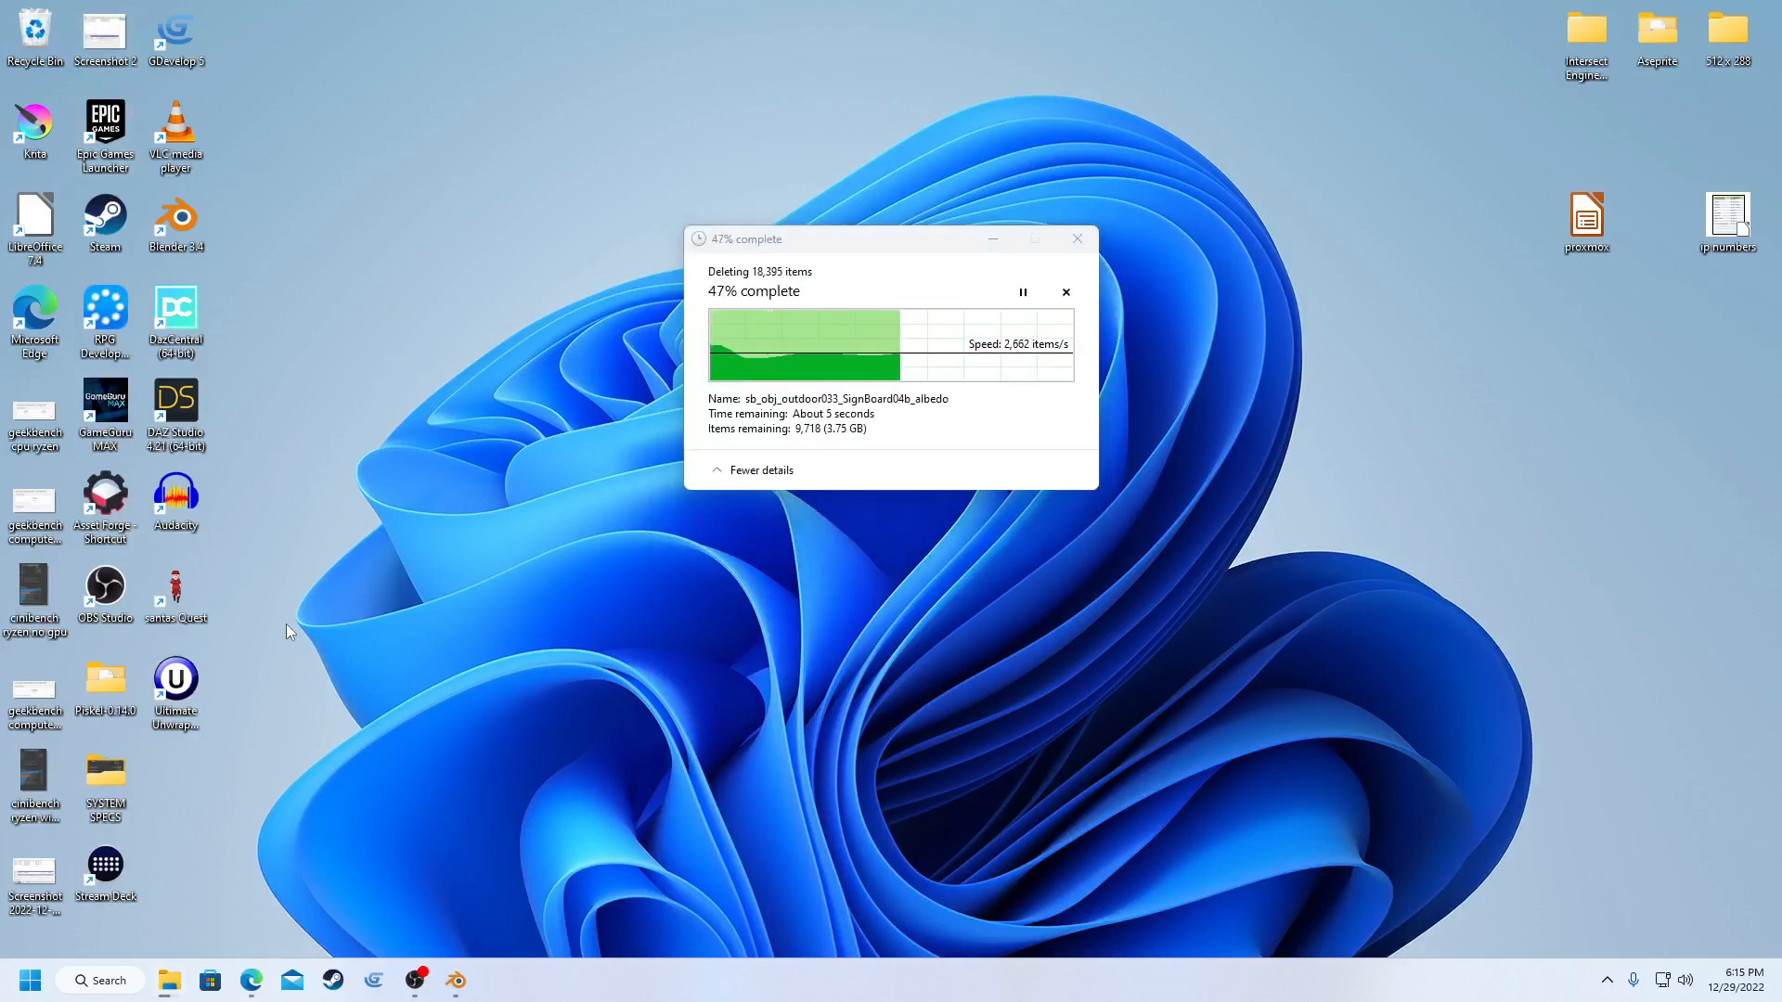
- Open File Explorer and browse to the maleRBor folder inside Documents, SmileBoom, low-poly models
left_click(168, 980)
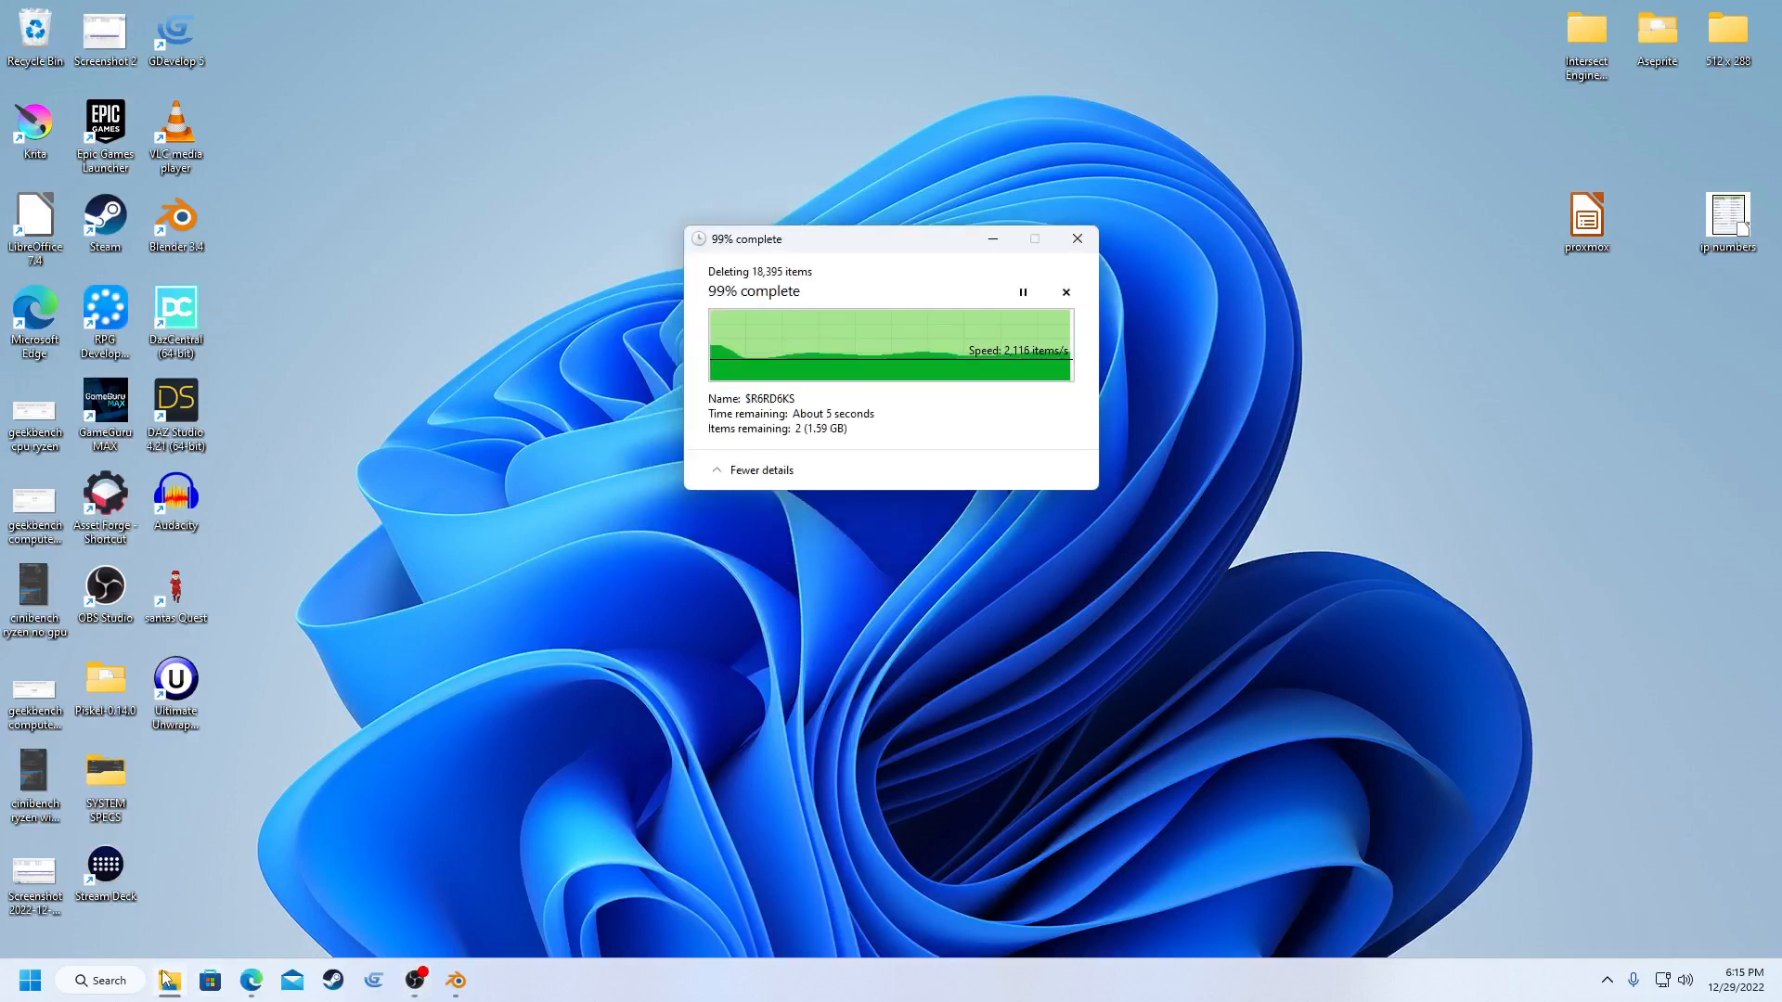
left_click(302, 839)
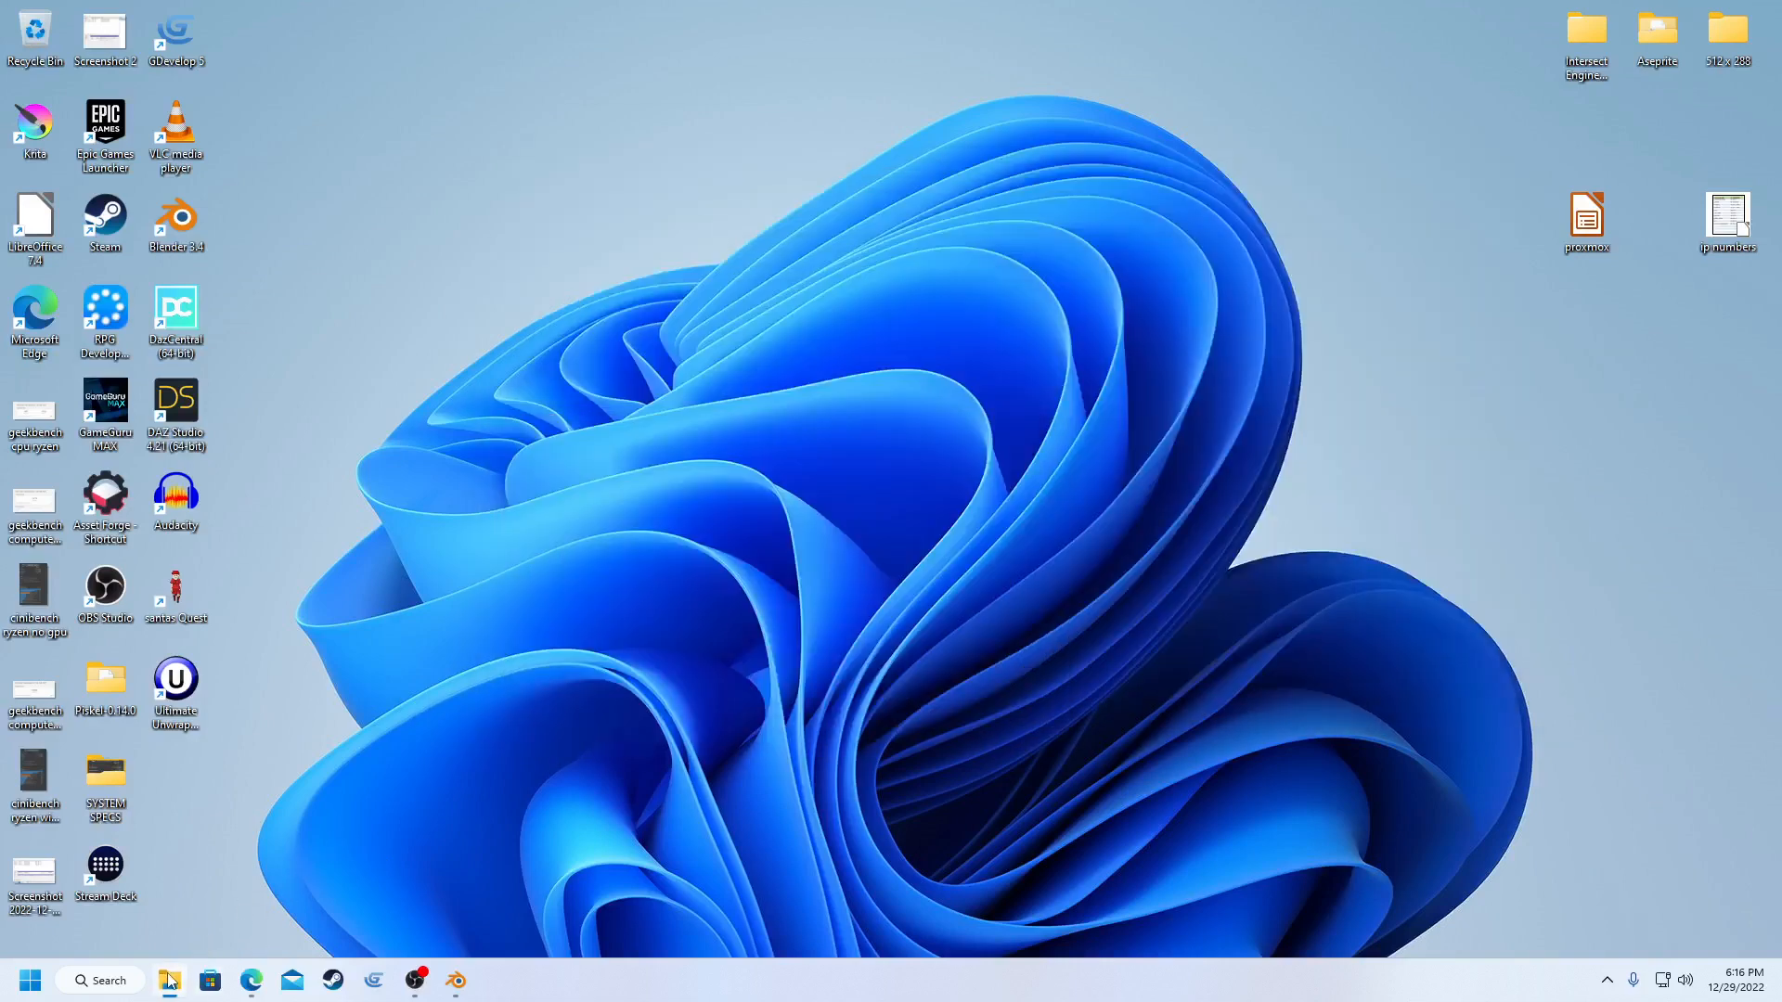
left_click(170, 980)
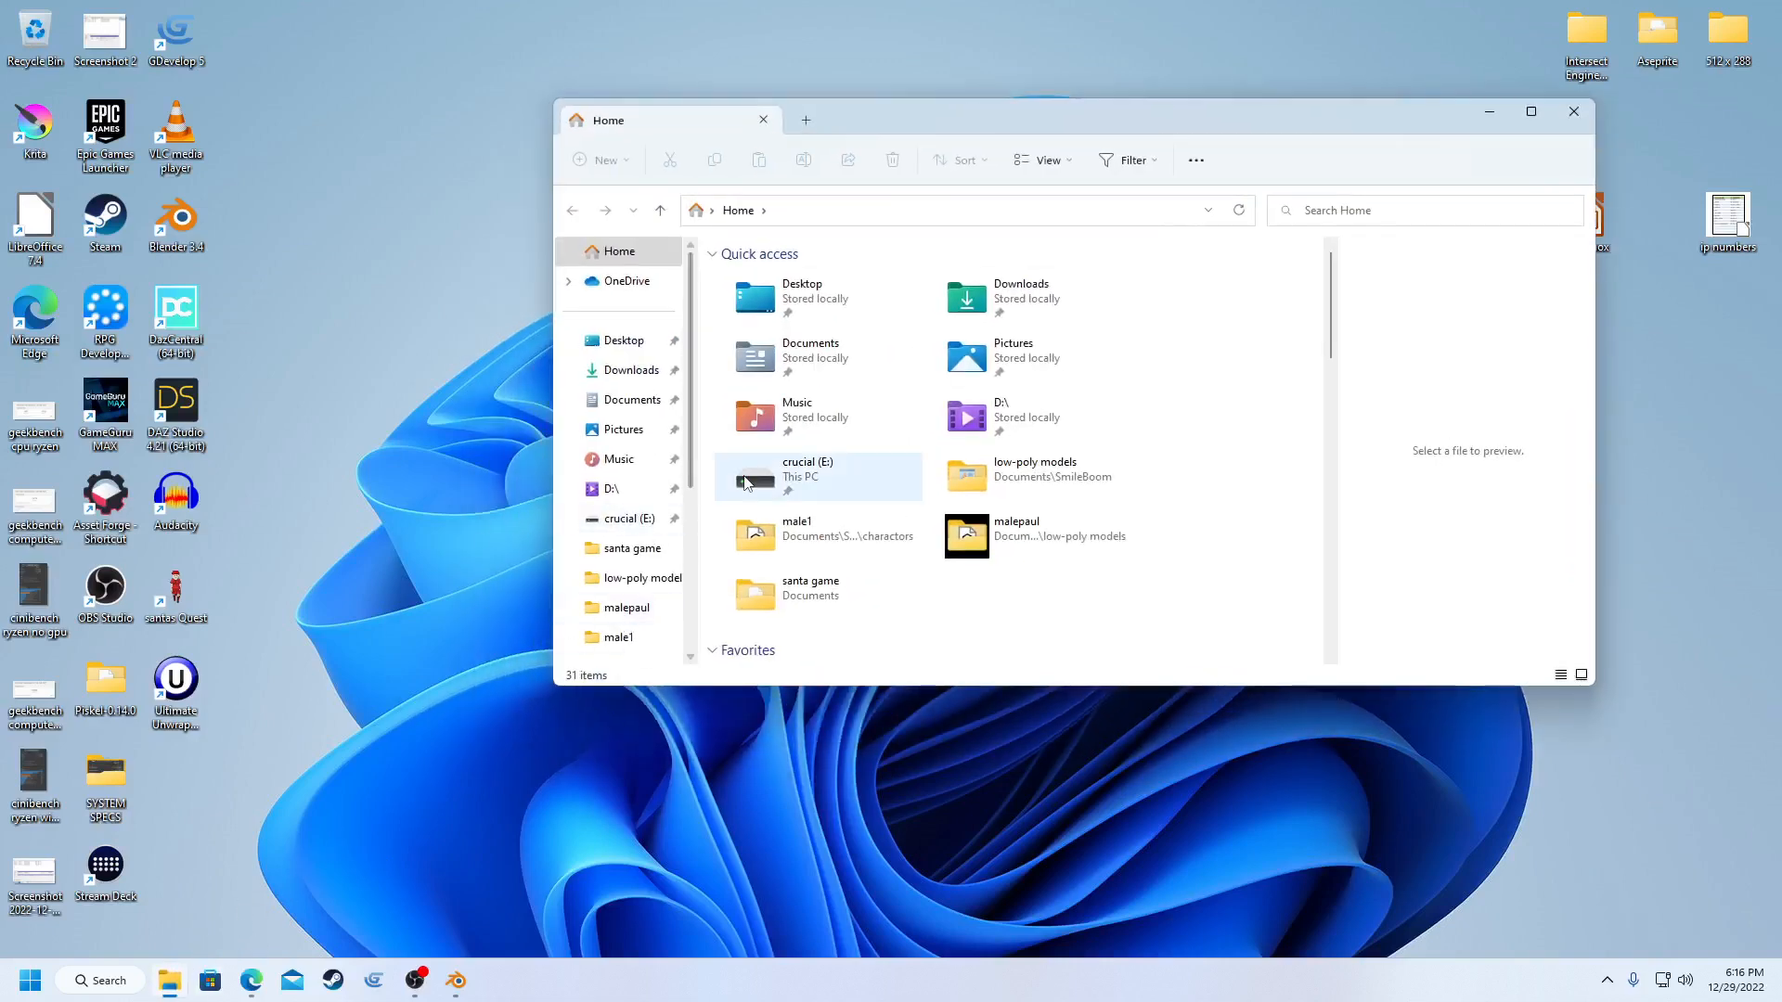
left_click(631, 412)
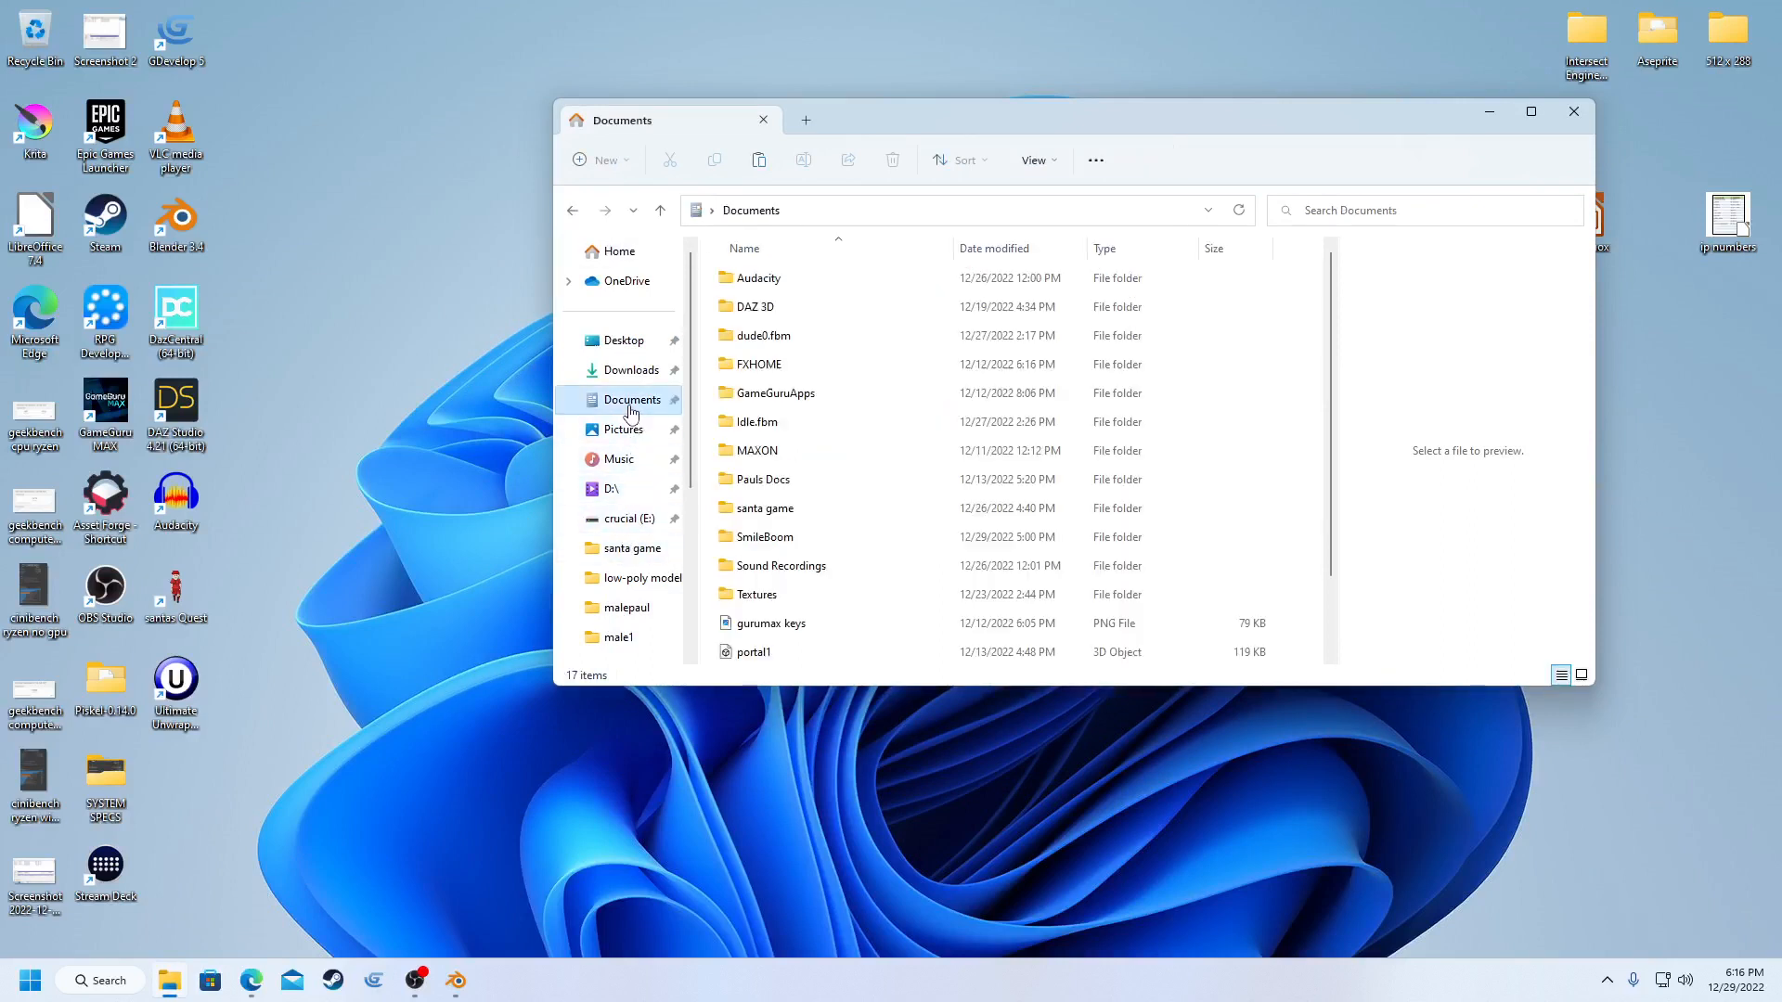
double_click(734, 538)
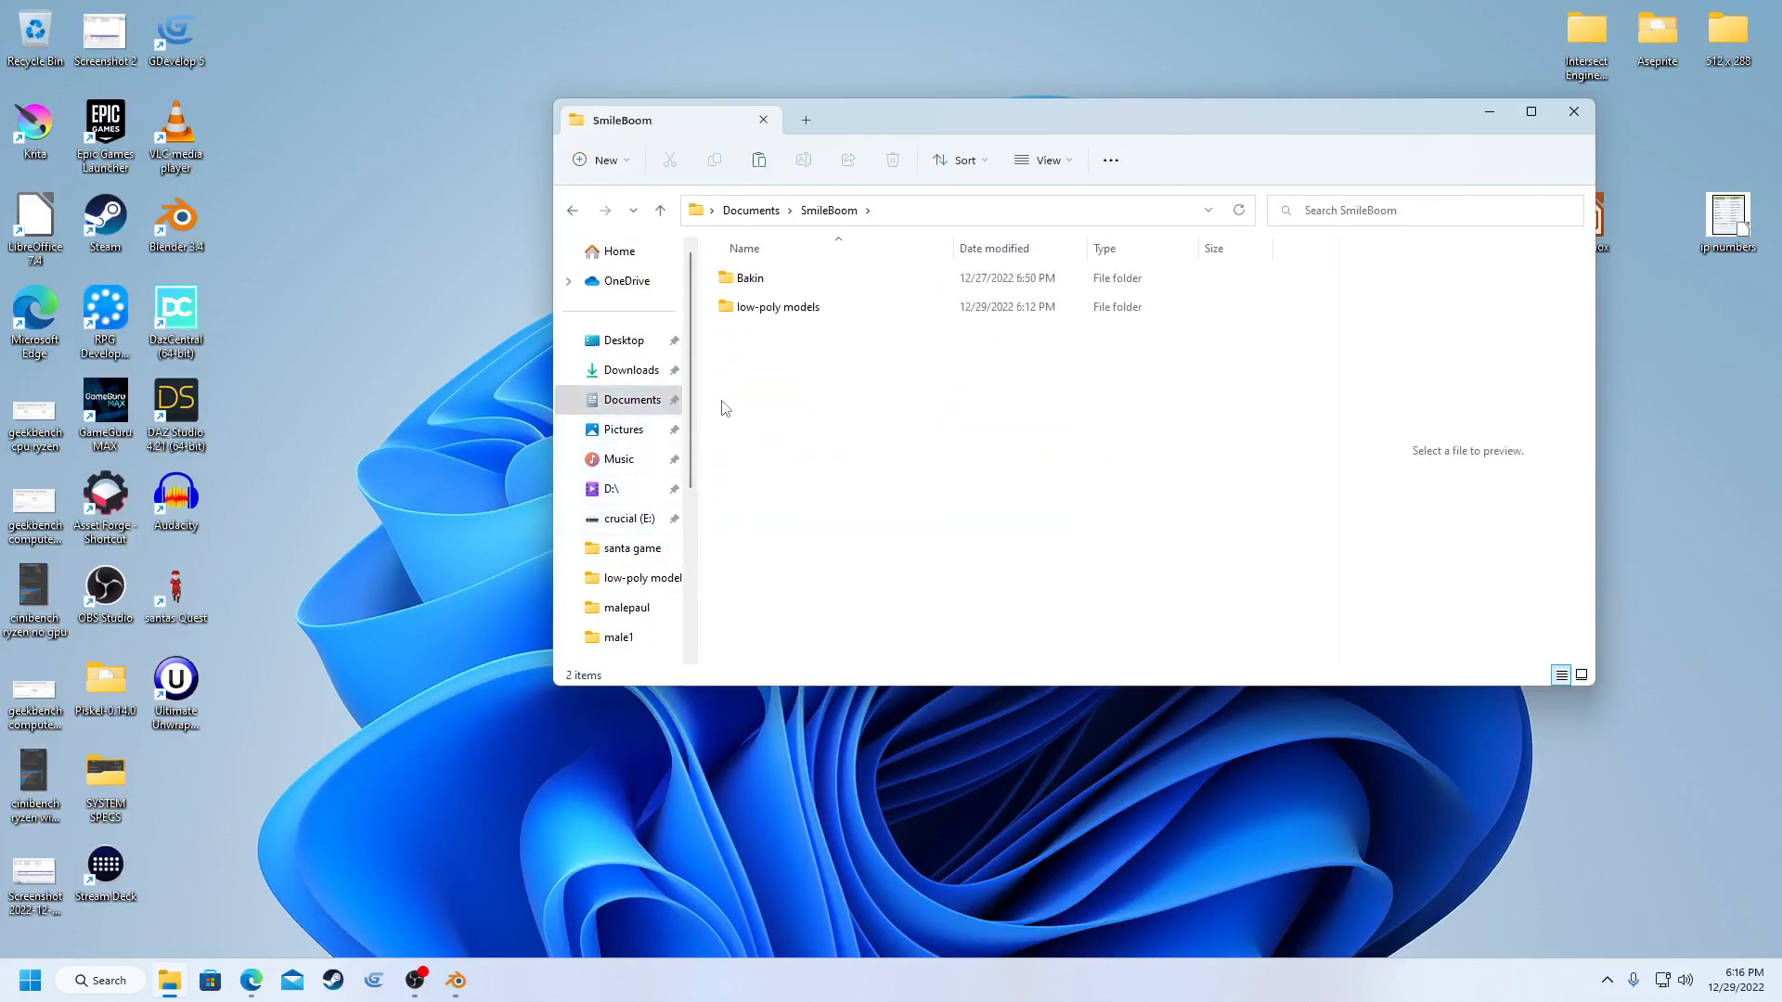
double_click(757, 308)
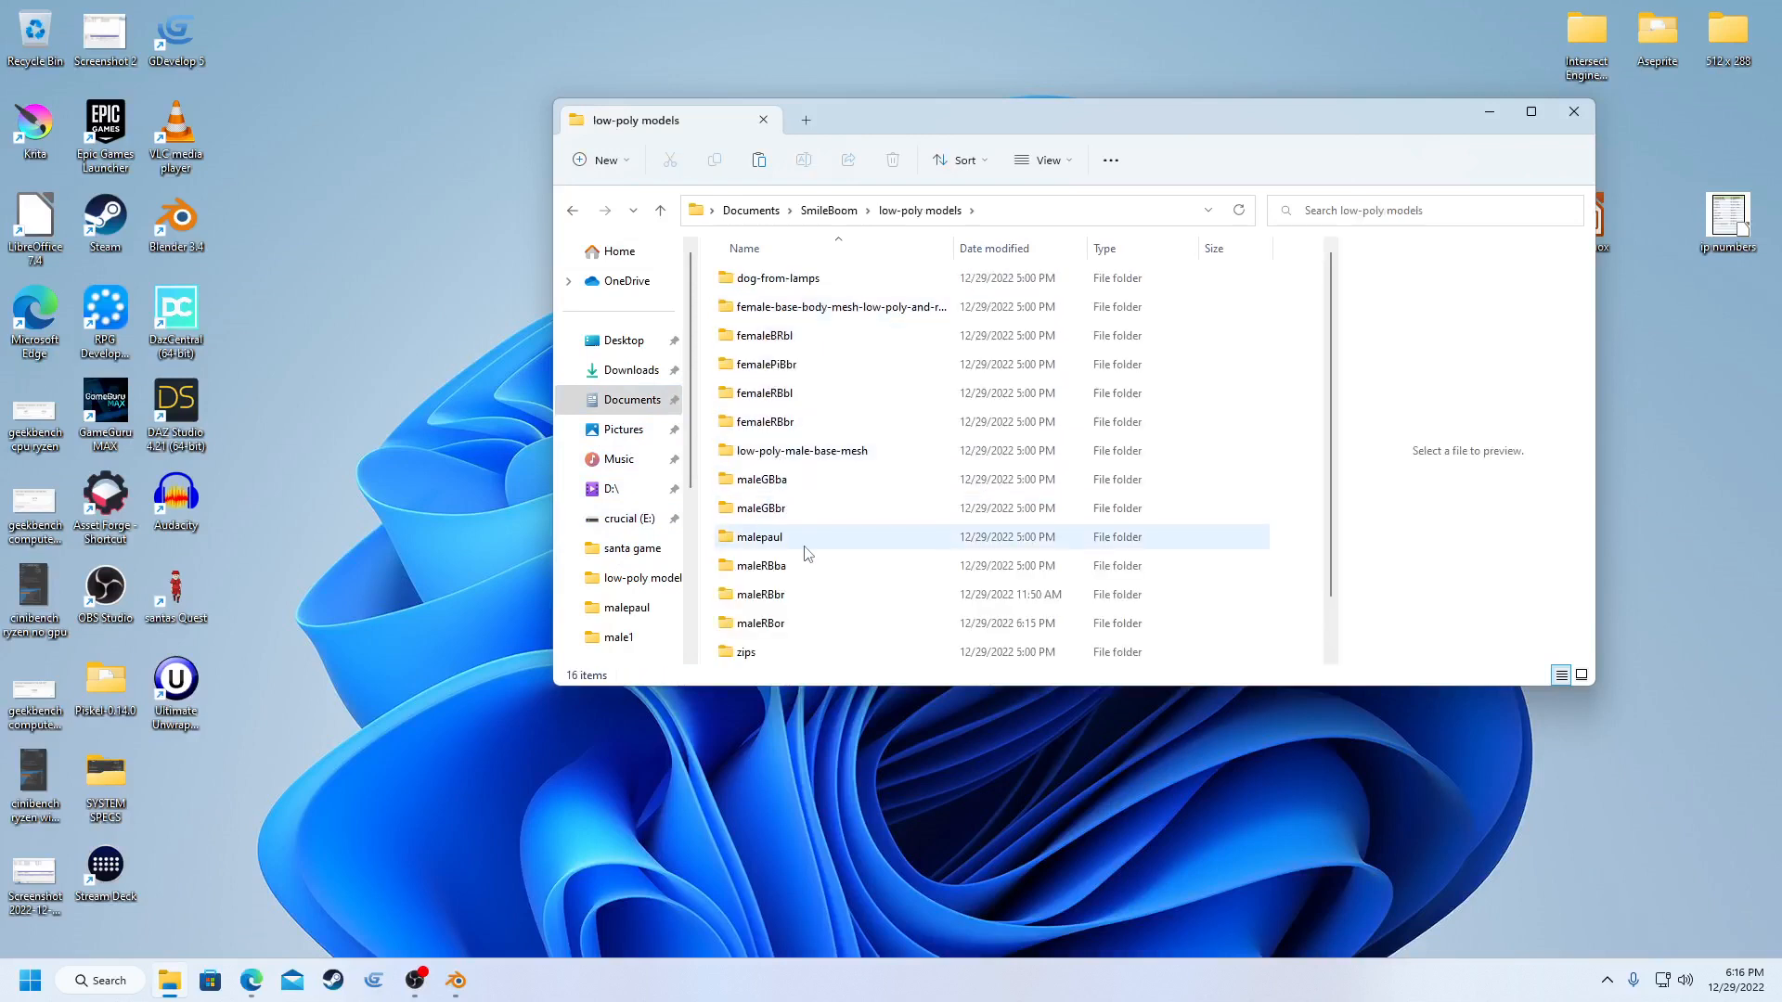
left_click(760, 623)
double_click(761, 623)
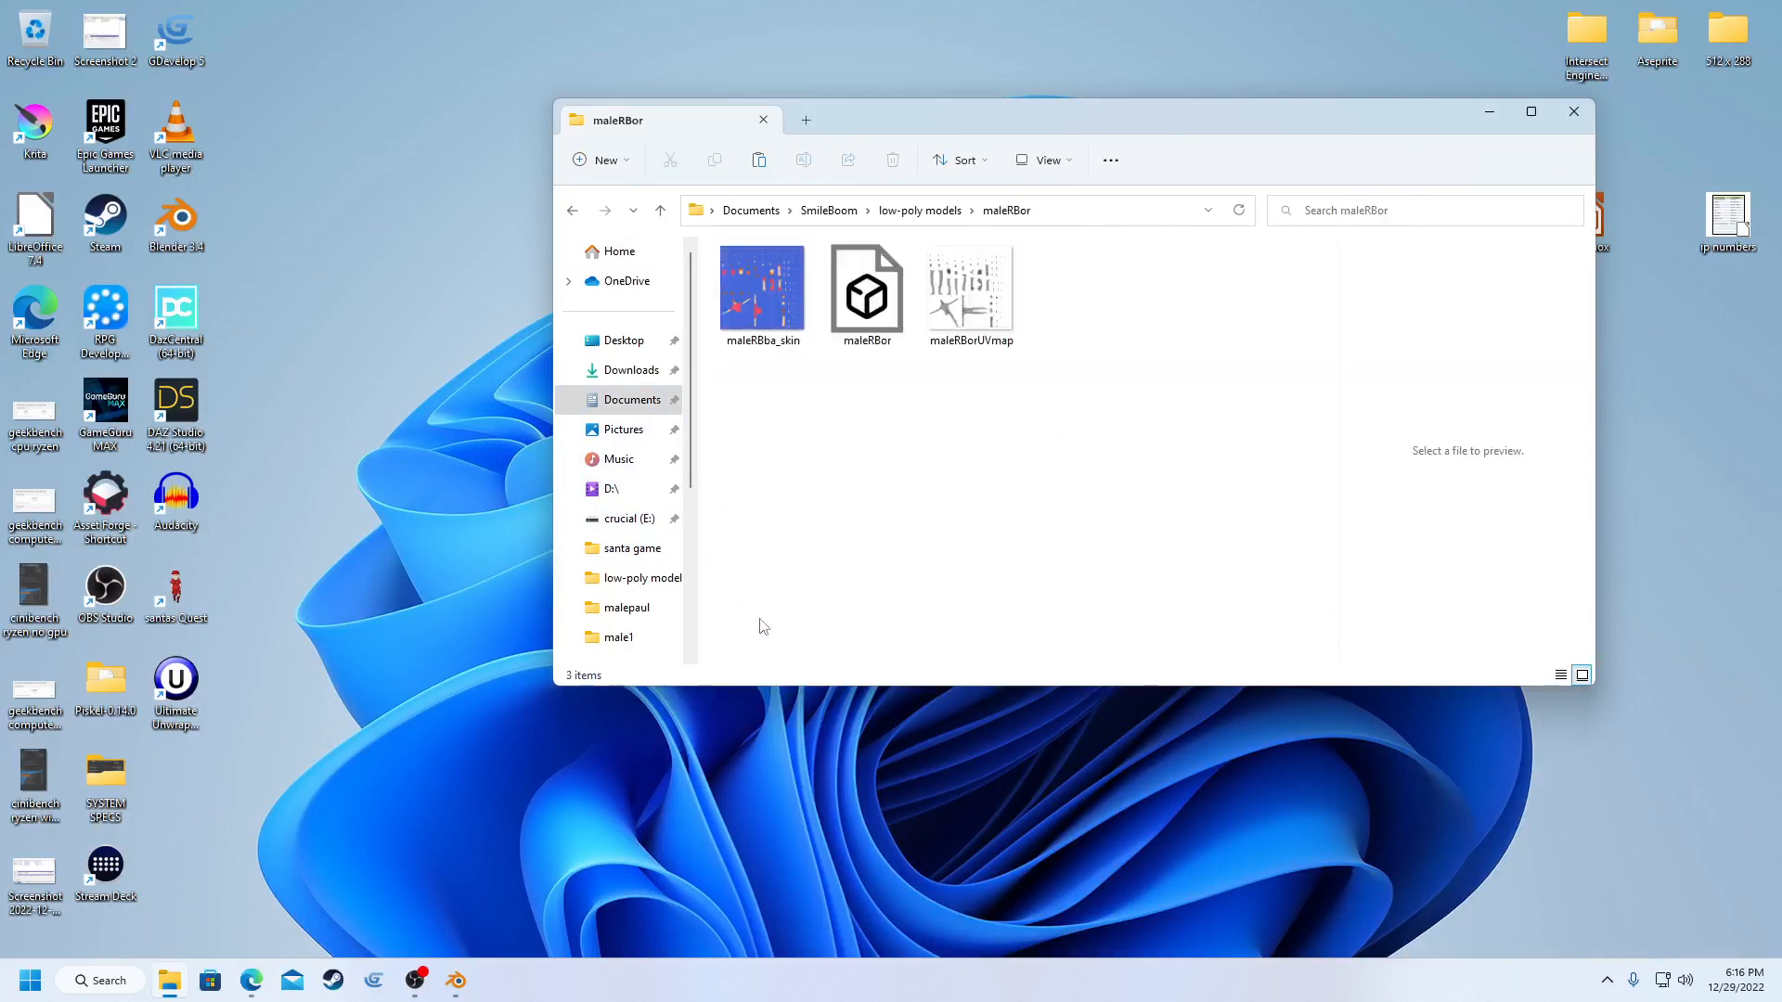
- Open the exported maleRBor model in 3D Viewer and turn it upright so it faces the front
left_click(858, 323)
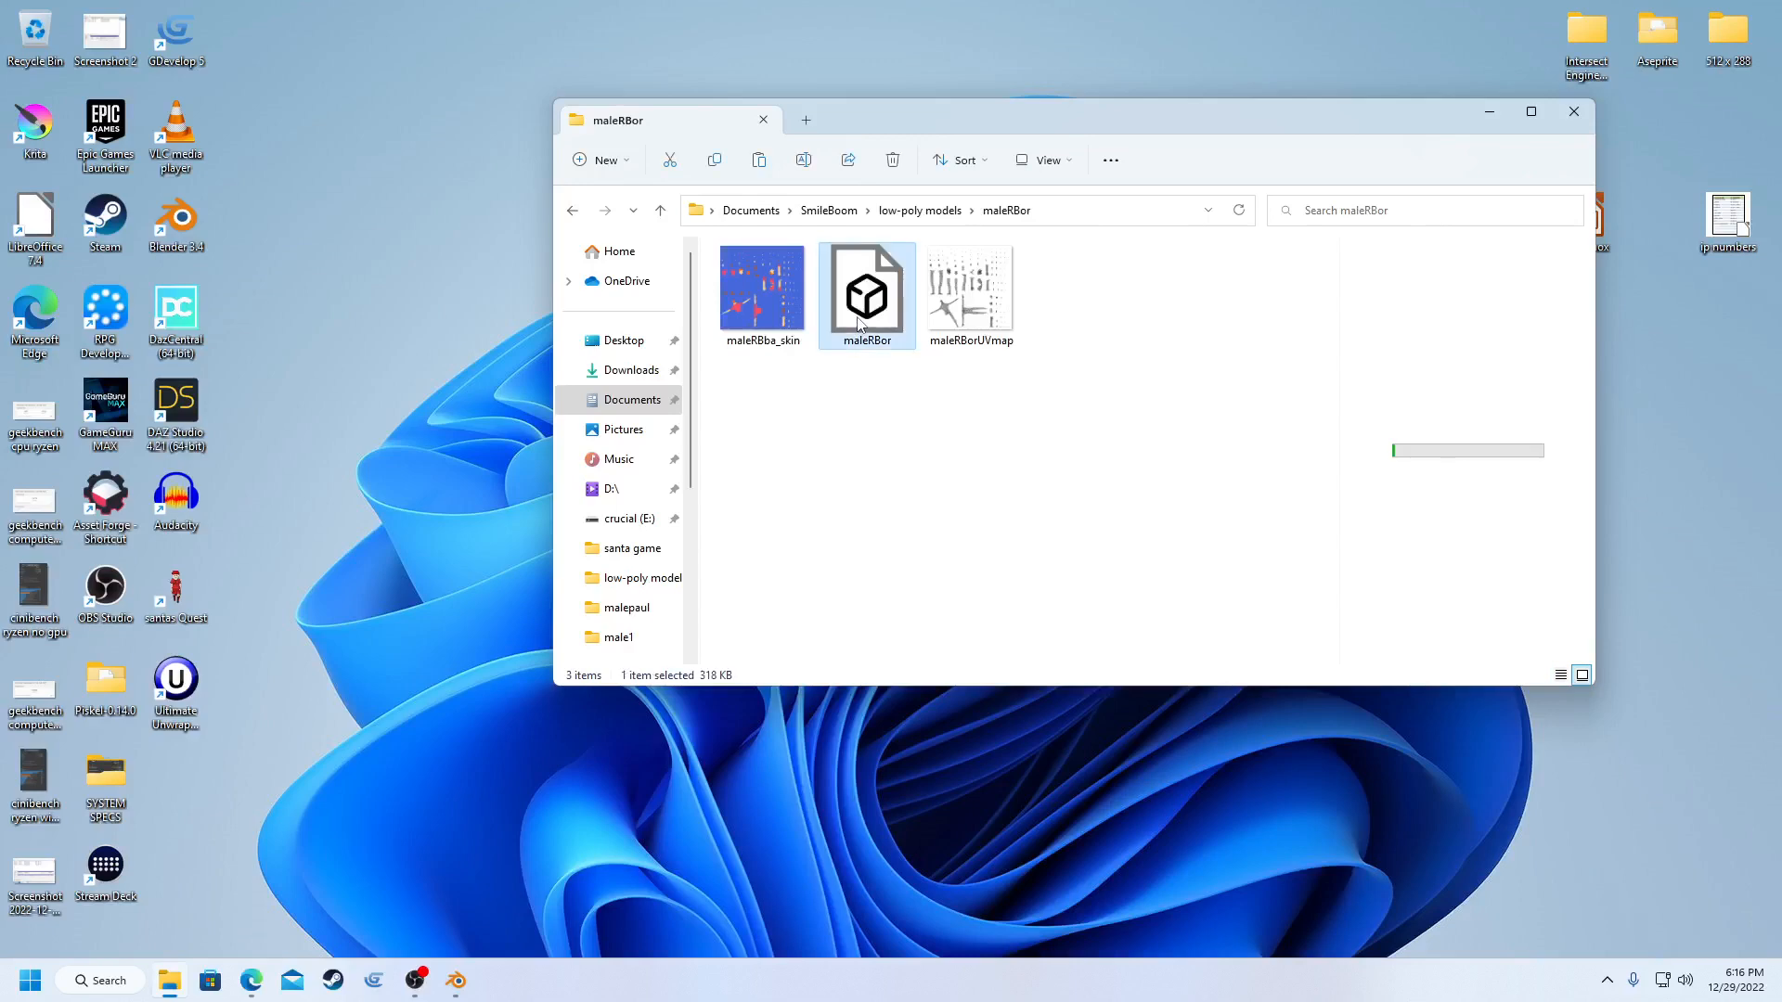
double_click(858, 323)
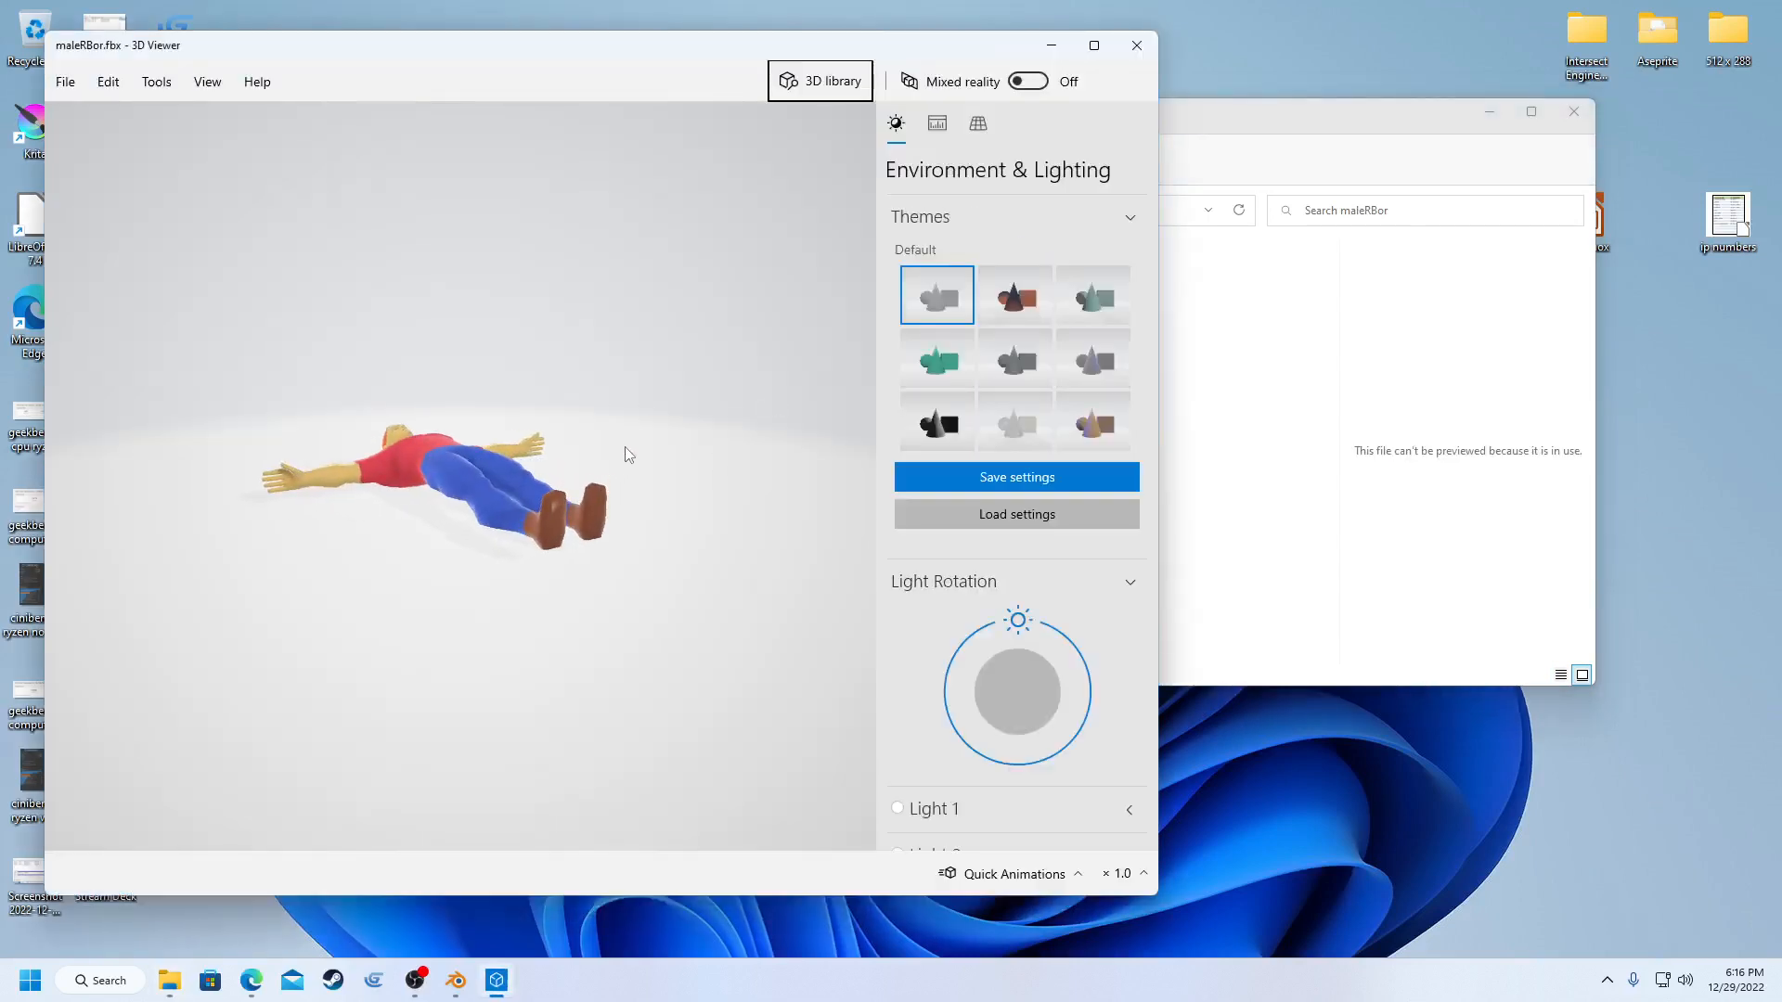
left_click_drag(627, 437, 489, 653)
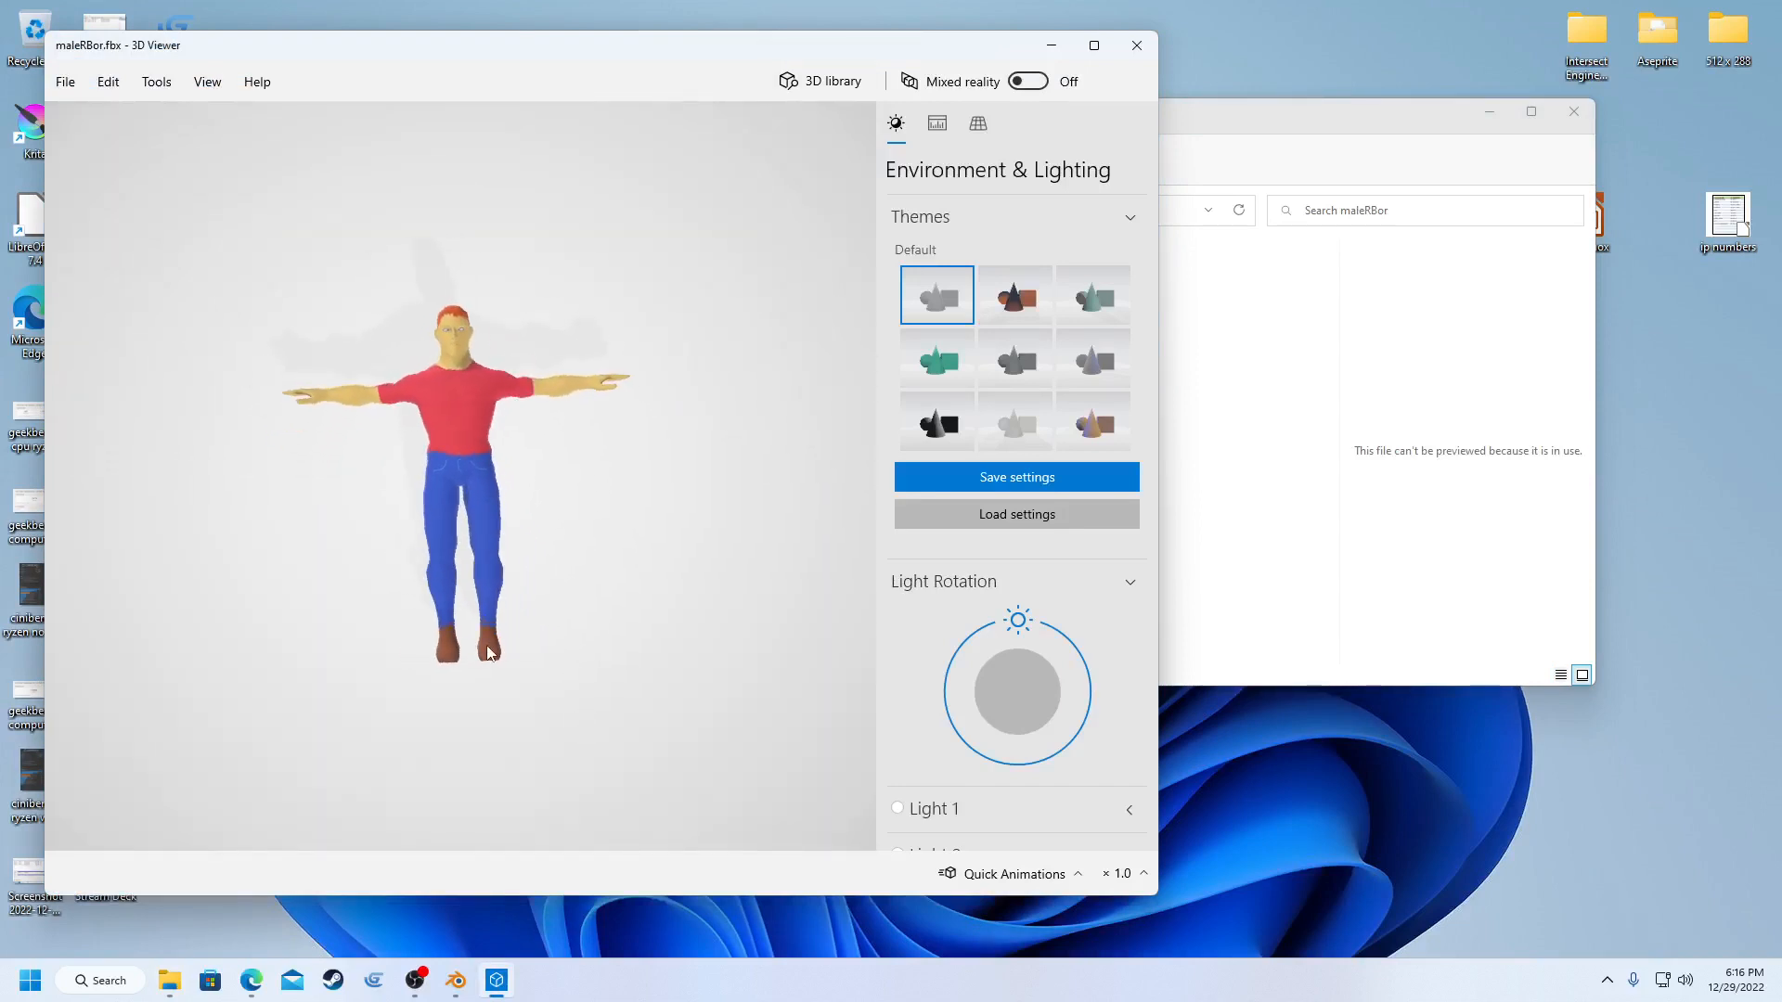
scroll(498, 589, "up", 3)
scroll(471, 553, "down", 2)
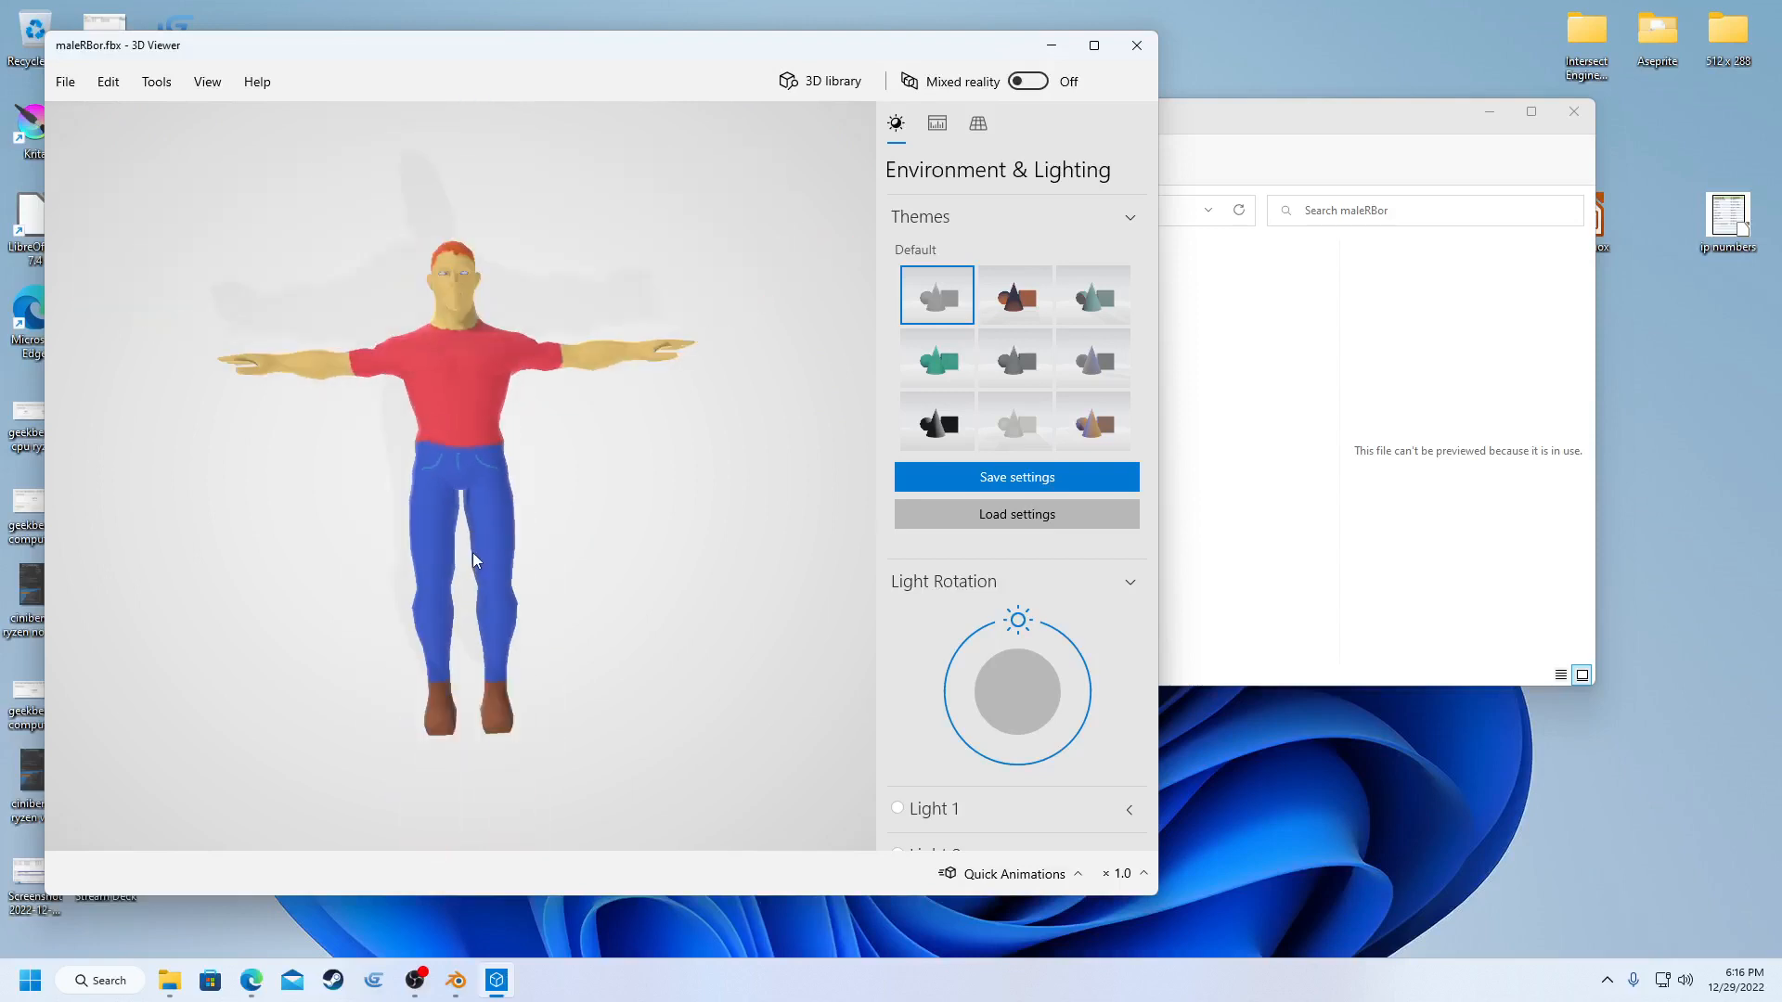
mouse_move(421, 507)
left_mouse_down()
mouse_move(469, 529)
mouse_move(423, 537)
left_mouse_up()
right_click_drag(457, 481, 533, 507)
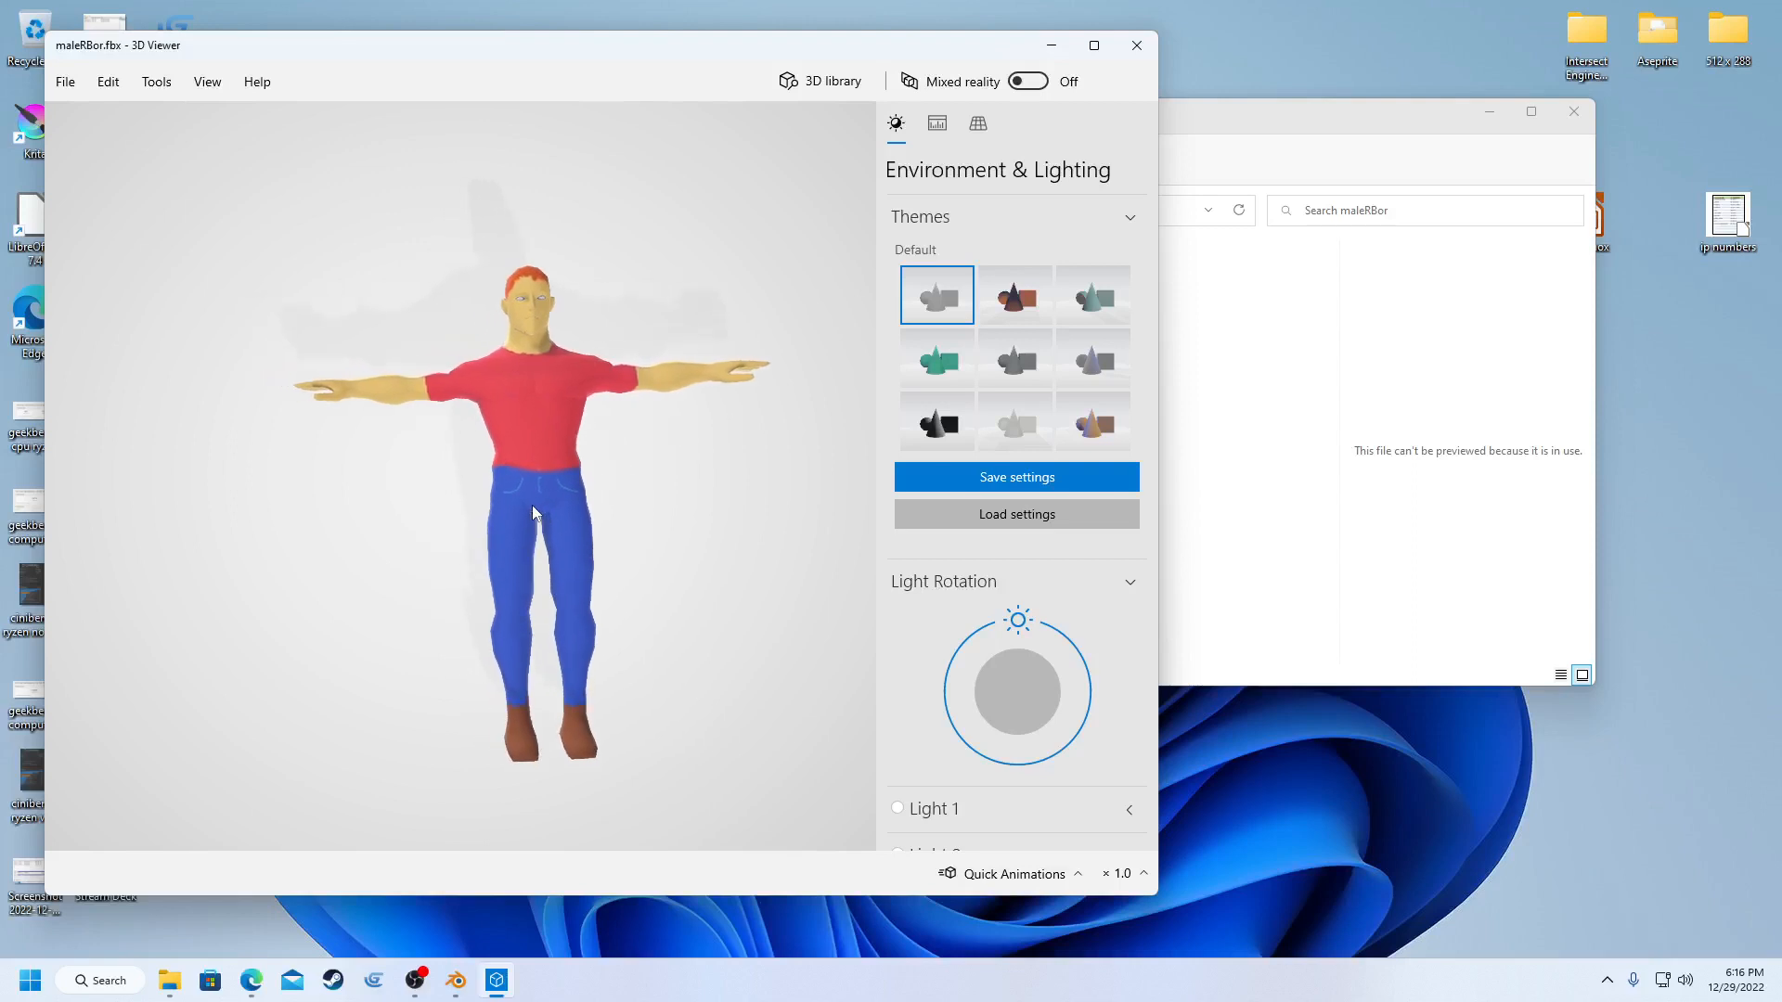
left_click_drag(534, 511, 537, 554)
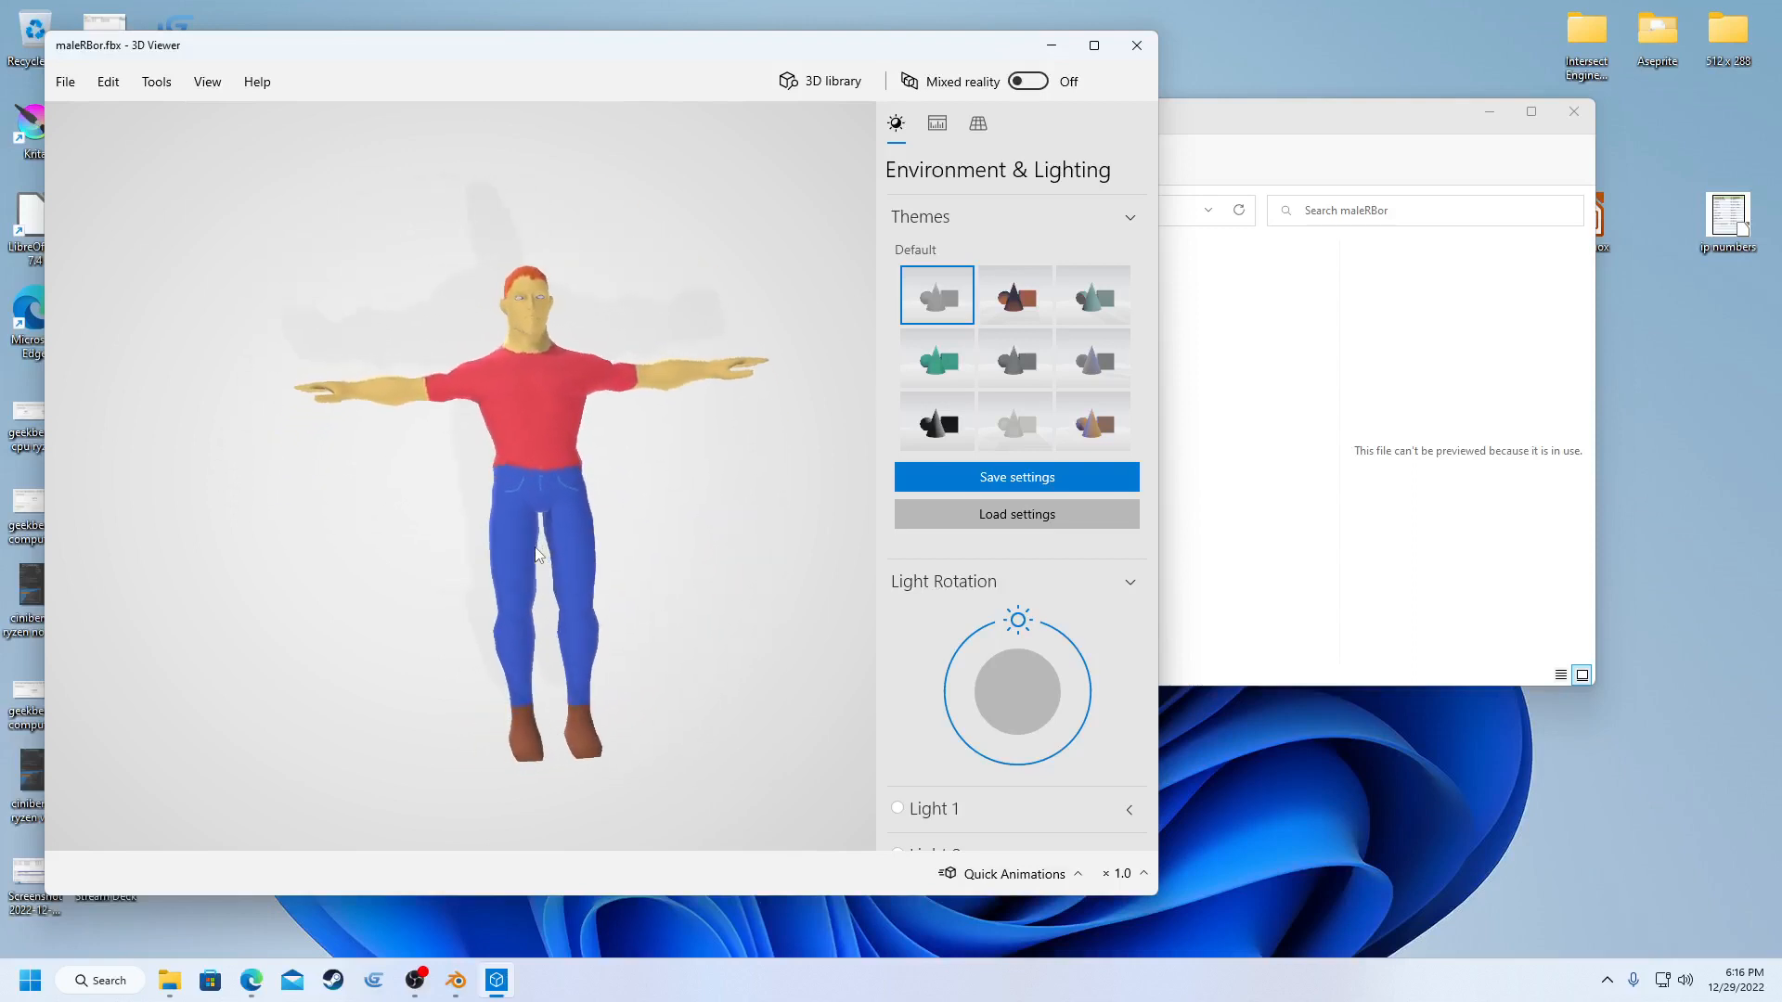
- Examine the painted face, hair, shirt, jeans and shoes on the model's front from near and far
scroll(610, 560, "down", 3)
scroll(611, 558, "up", 2)
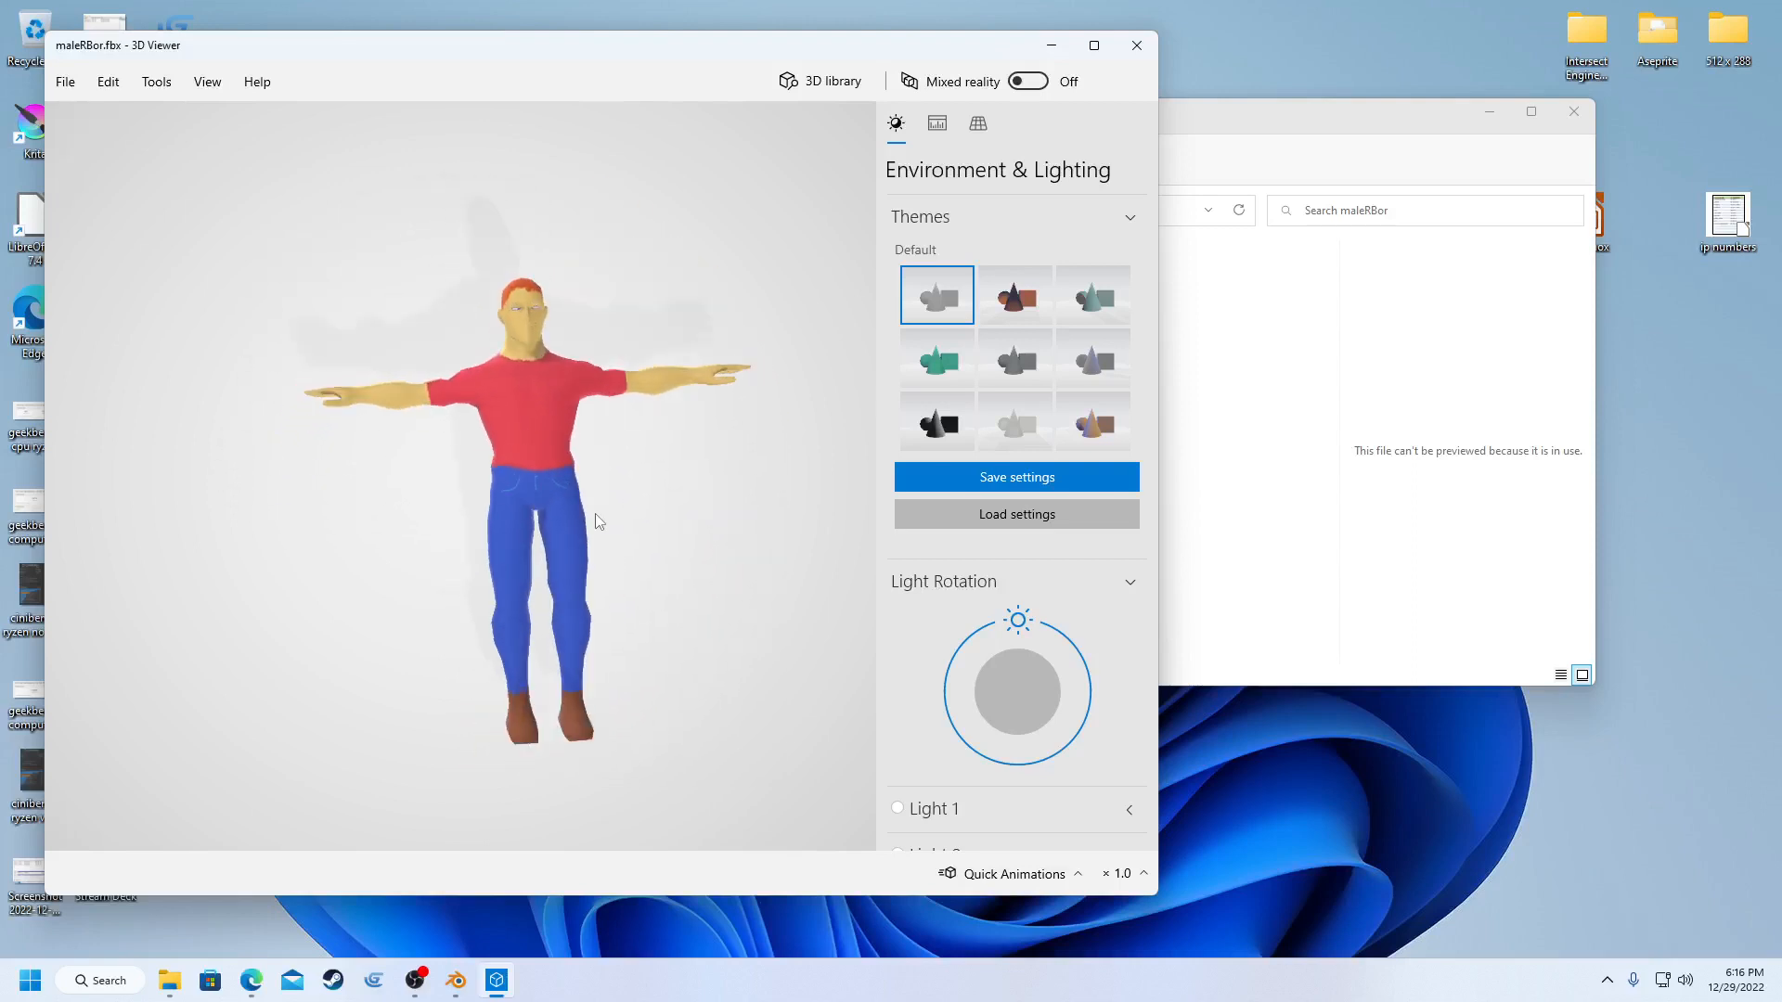
left_click_drag(608, 437, 589, 344)
scroll(724, 520, "down", 3)
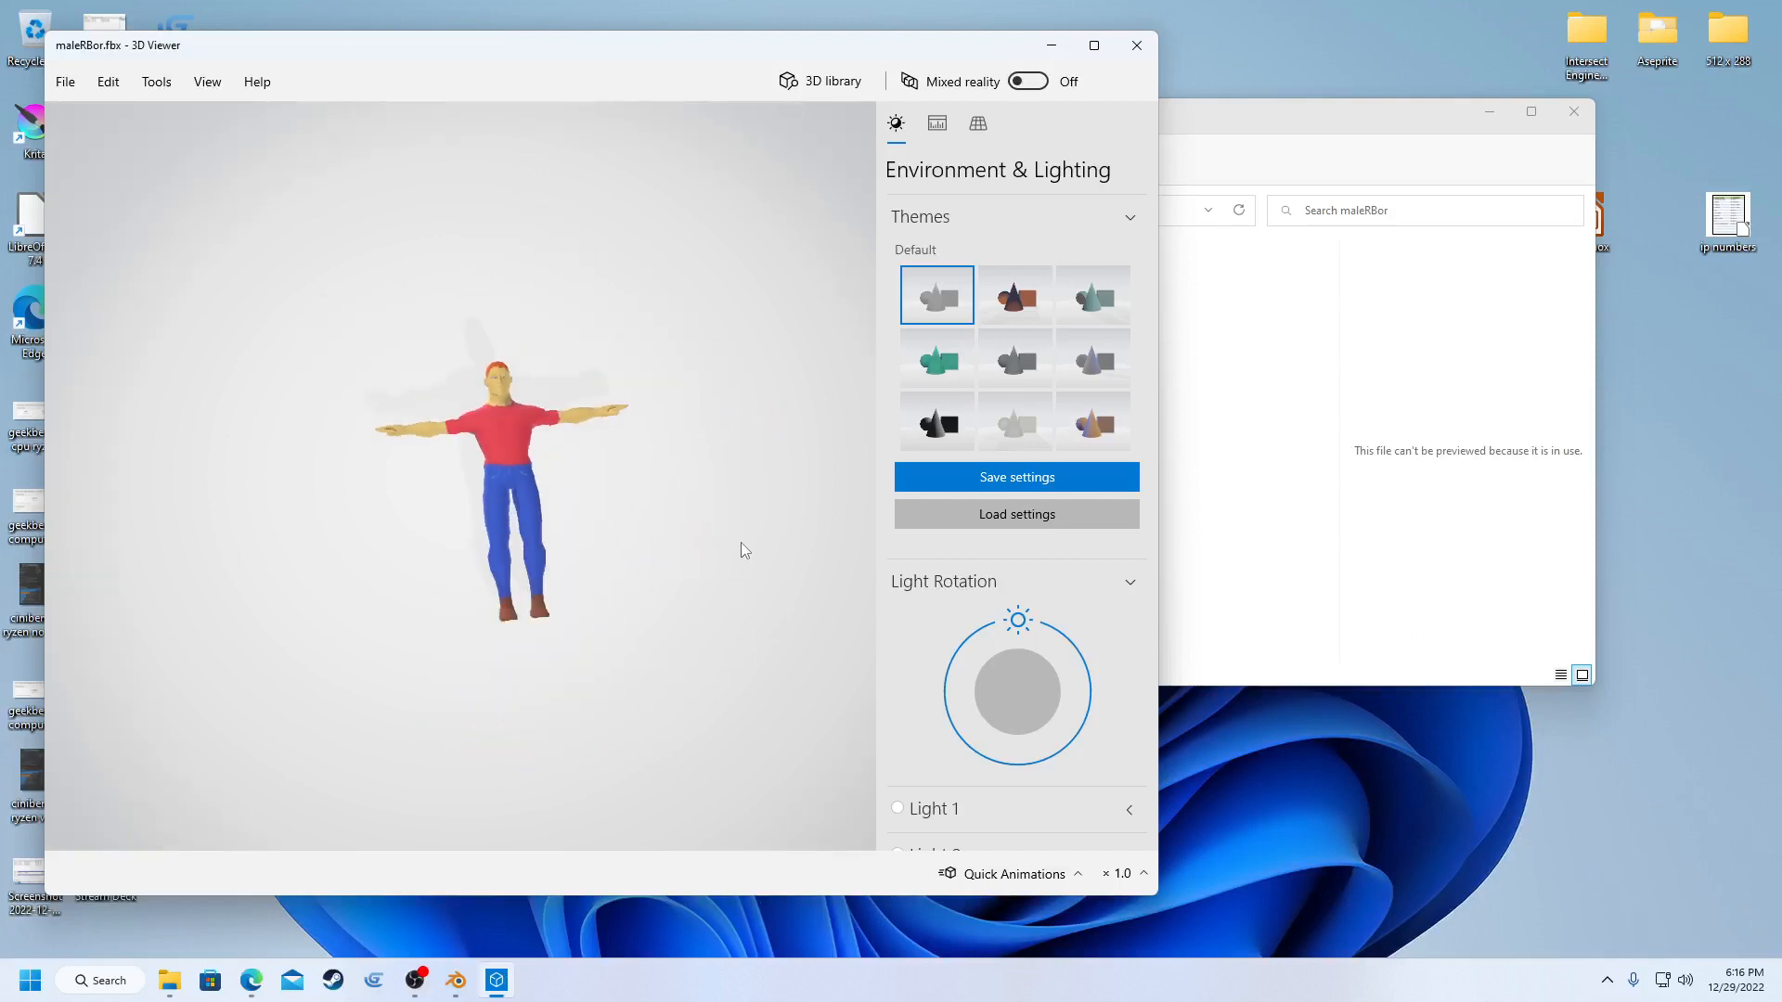
scroll(723, 524, "up", 5)
left_click_drag(657, 491, 672, 551)
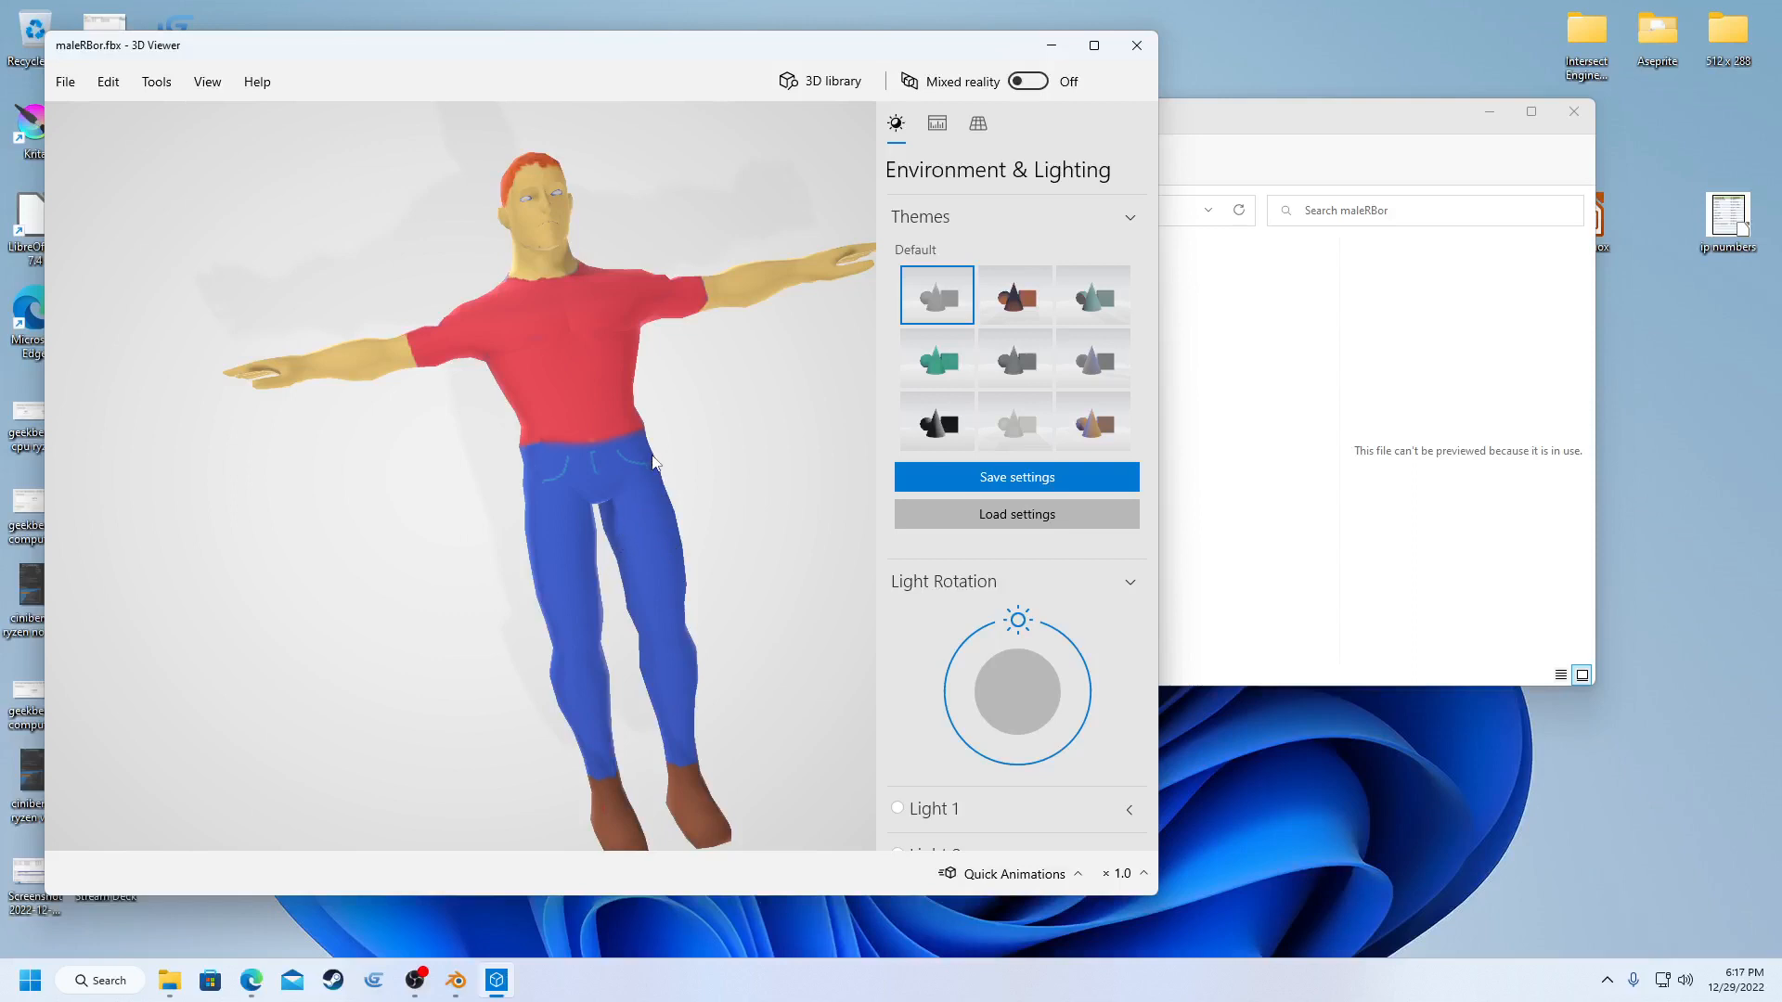
mouse_move(653, 462)
left_mouse_down()
mouse_move(575, 482)
mouse_move(625, 449)
left_mouse_up()
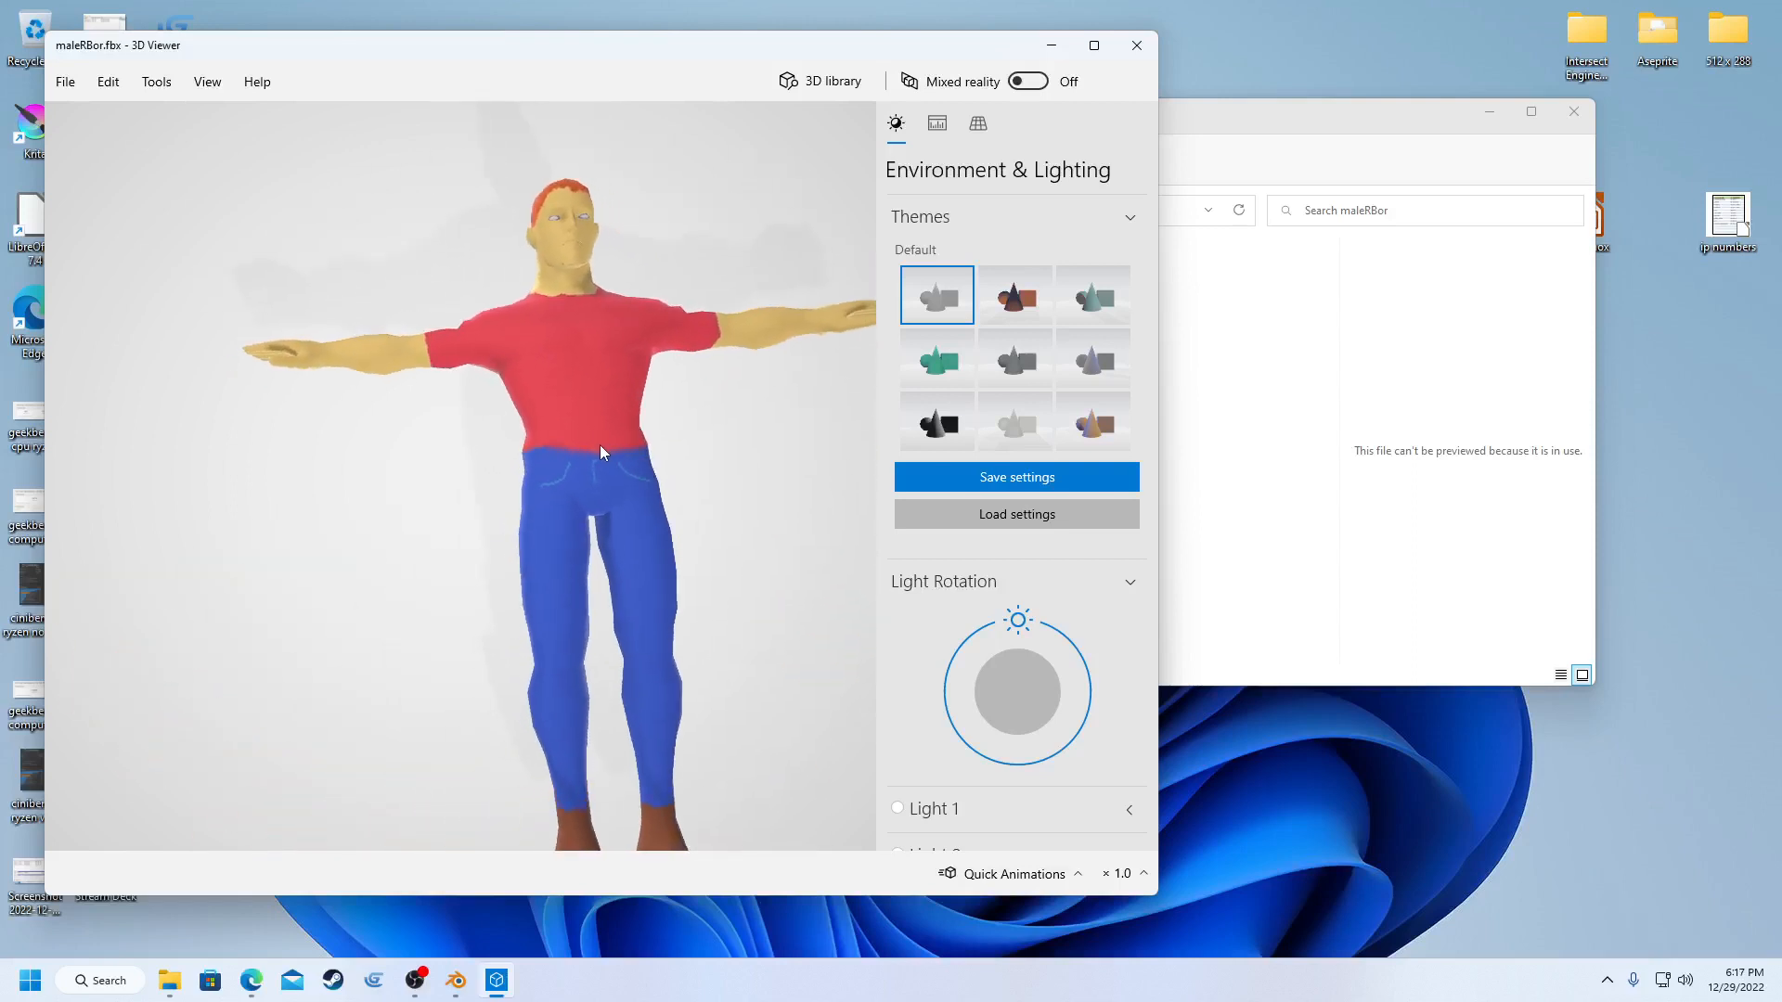
scroll(508, 460, "down", 3)
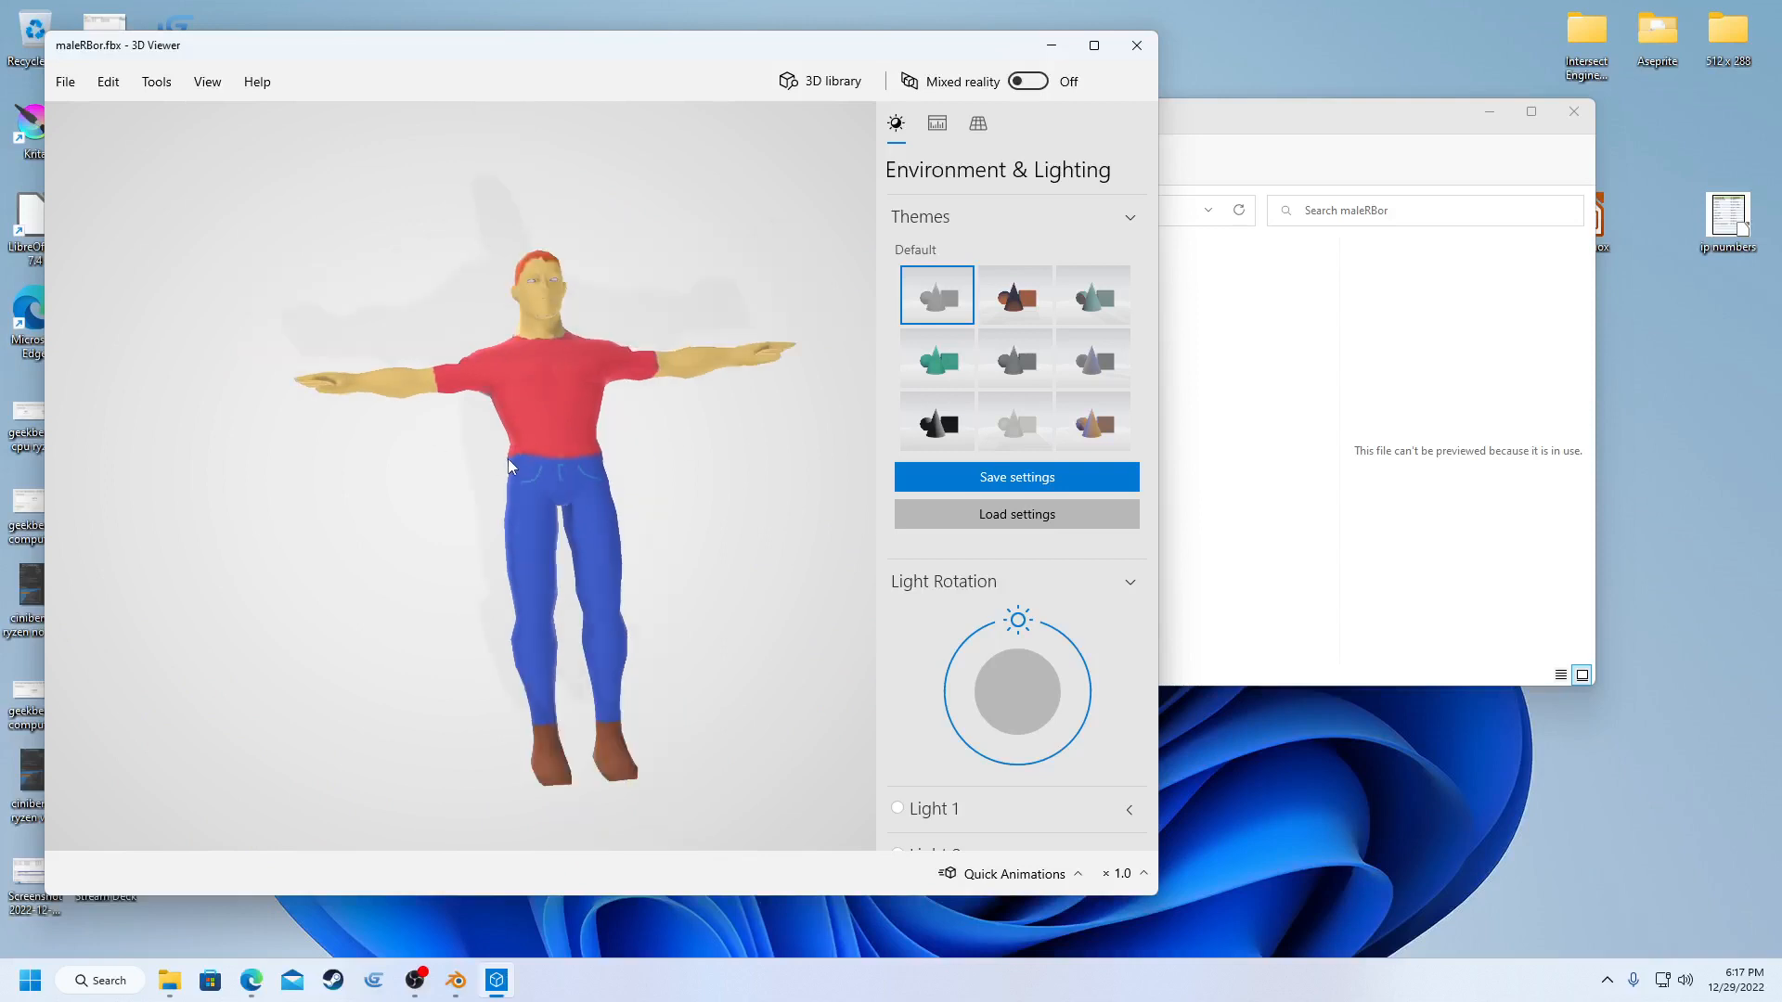
scroll(509, 461, "up", 4)
scroll(507, 460, "down", 3)
left_click_drag(508, 464, 594, 557)
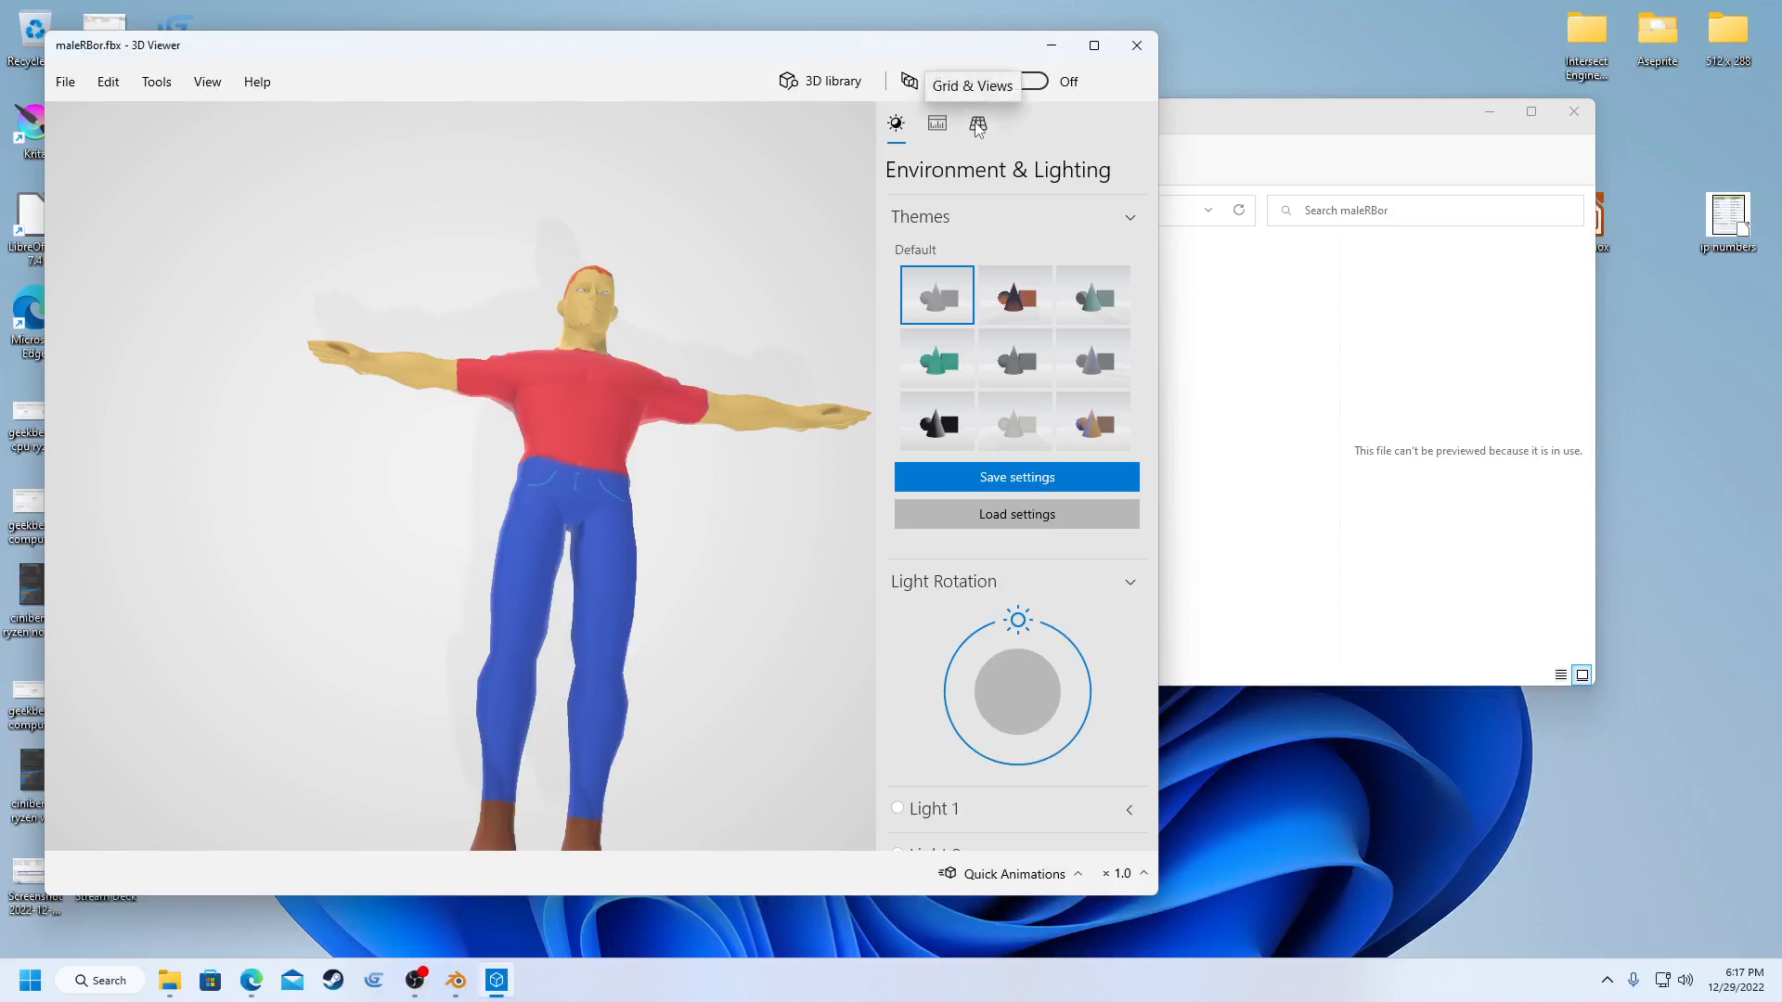
- Try the preset views, including Isometric (Left), Military (Left), Cavalier and Military (right), and reset the view
left_click(976, 133)
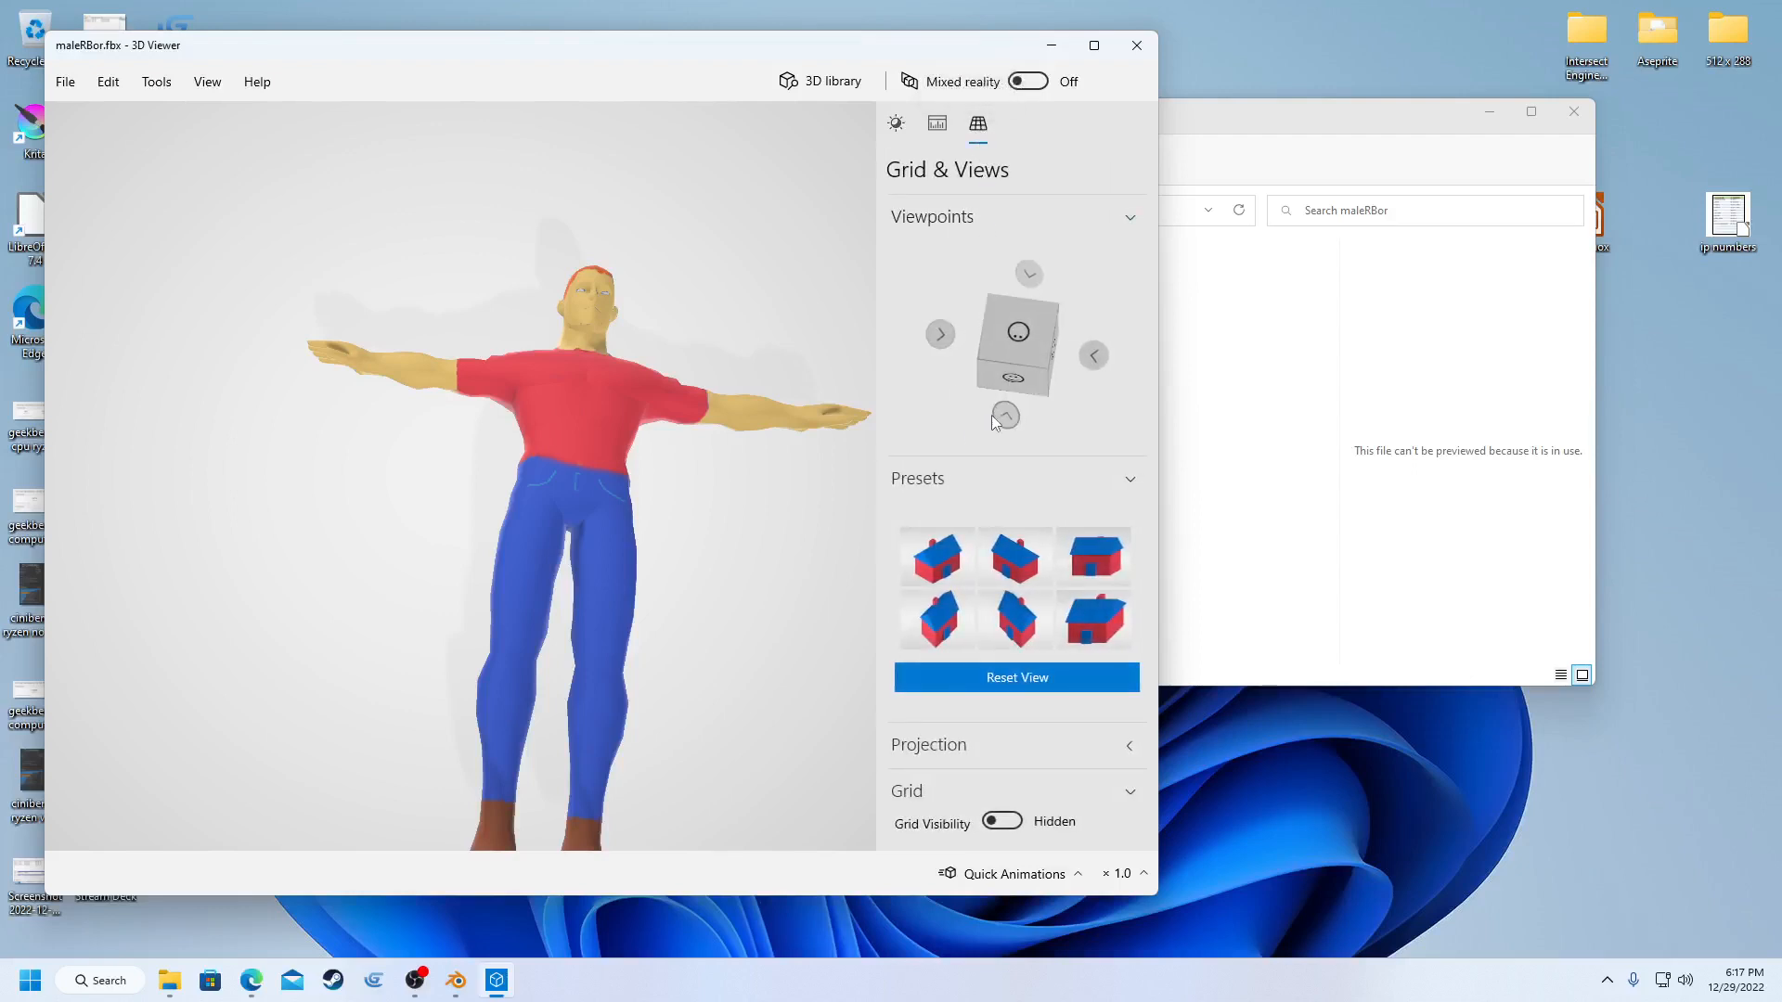
left_click(1009, 558)
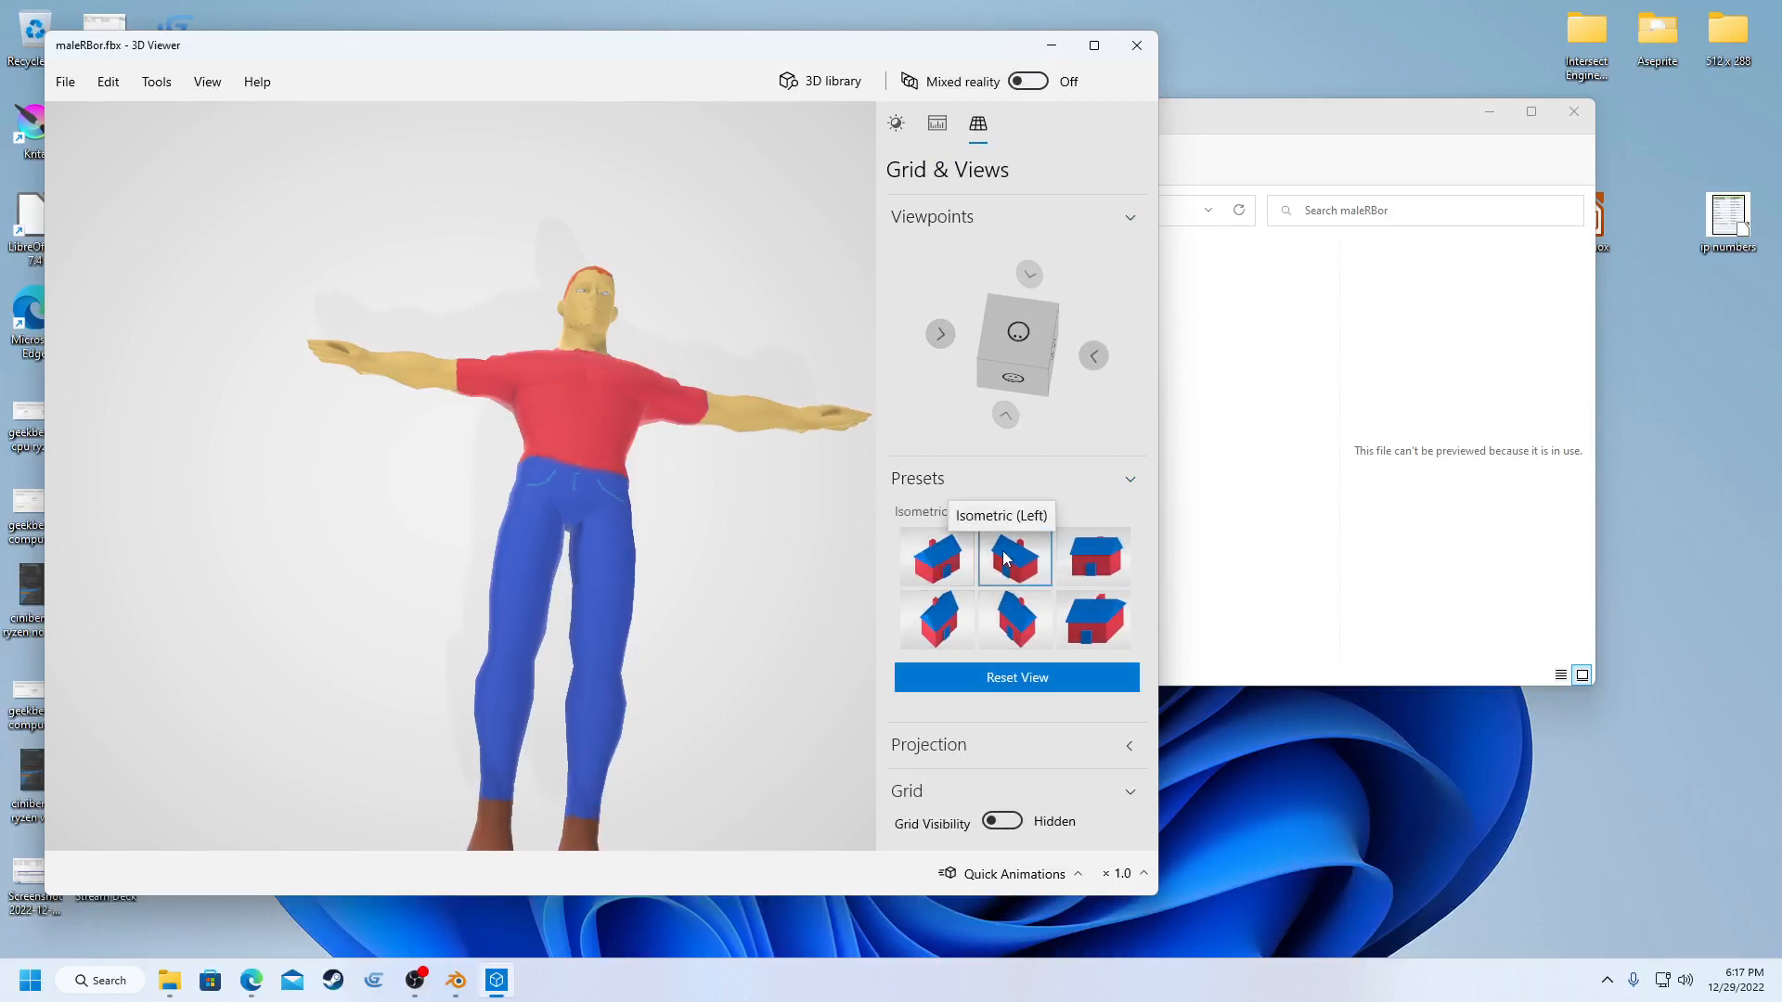
left_click(1093, 557)
left_click(1020, 628)
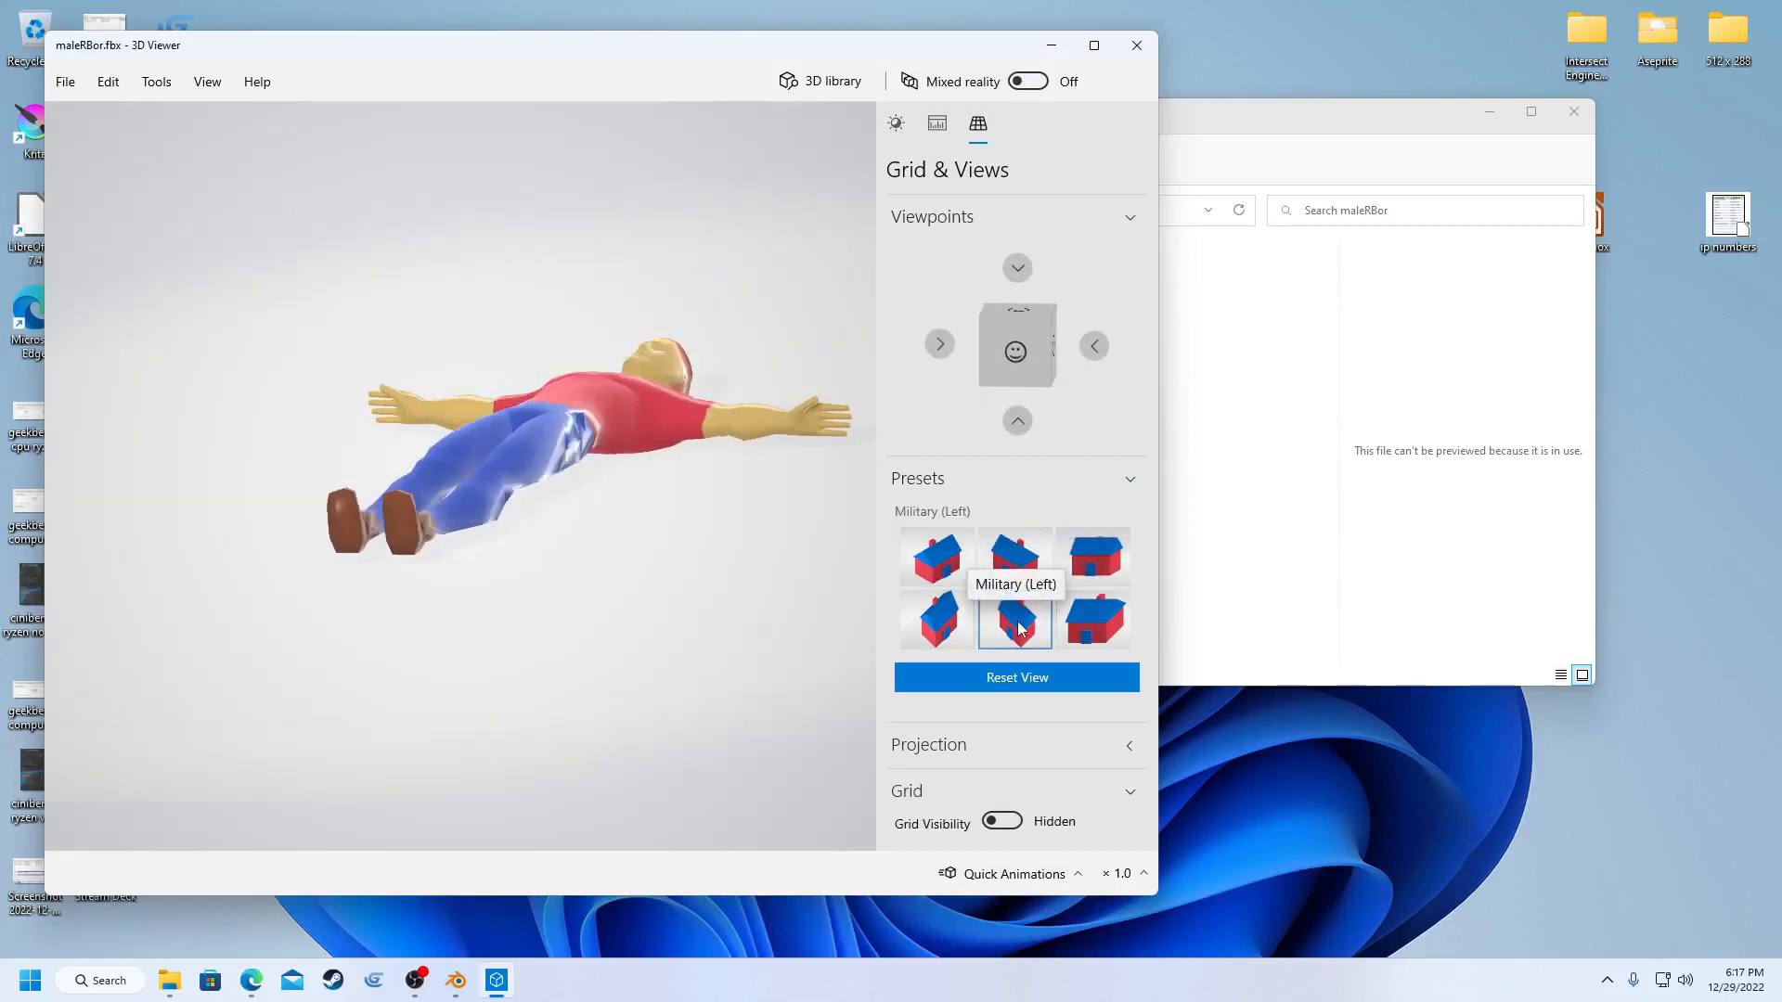
left_click(1089, 631)
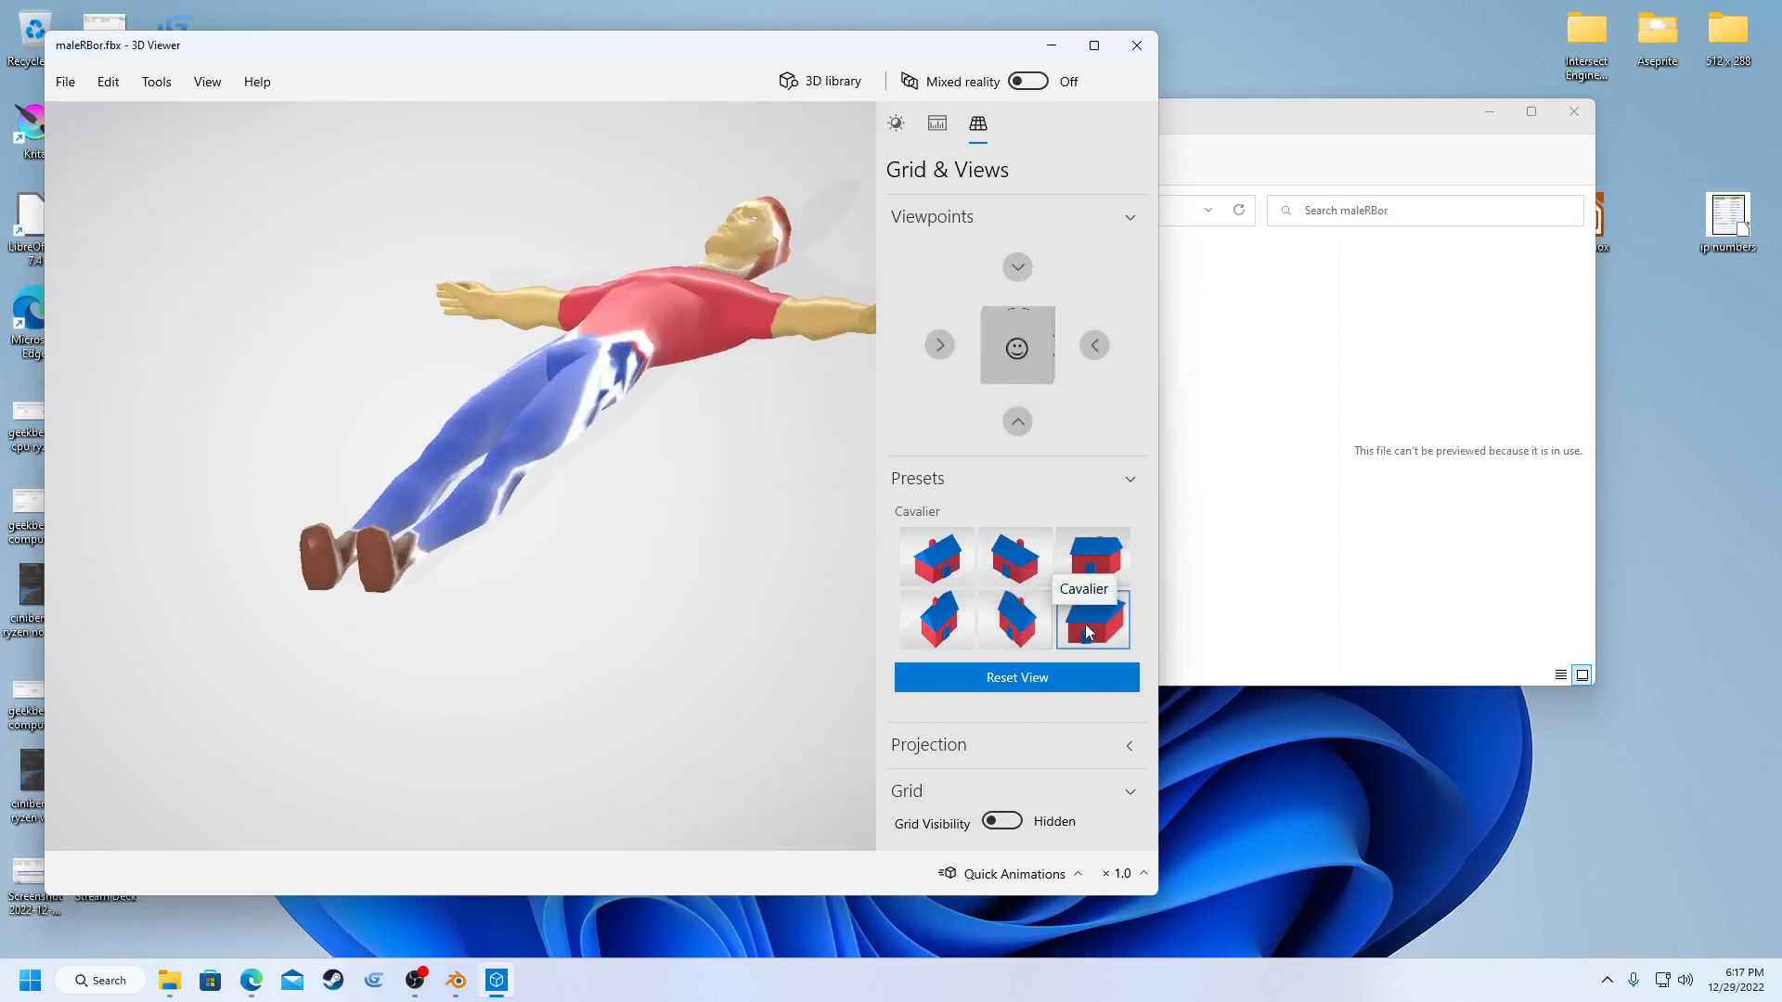
left_click(946, 623)
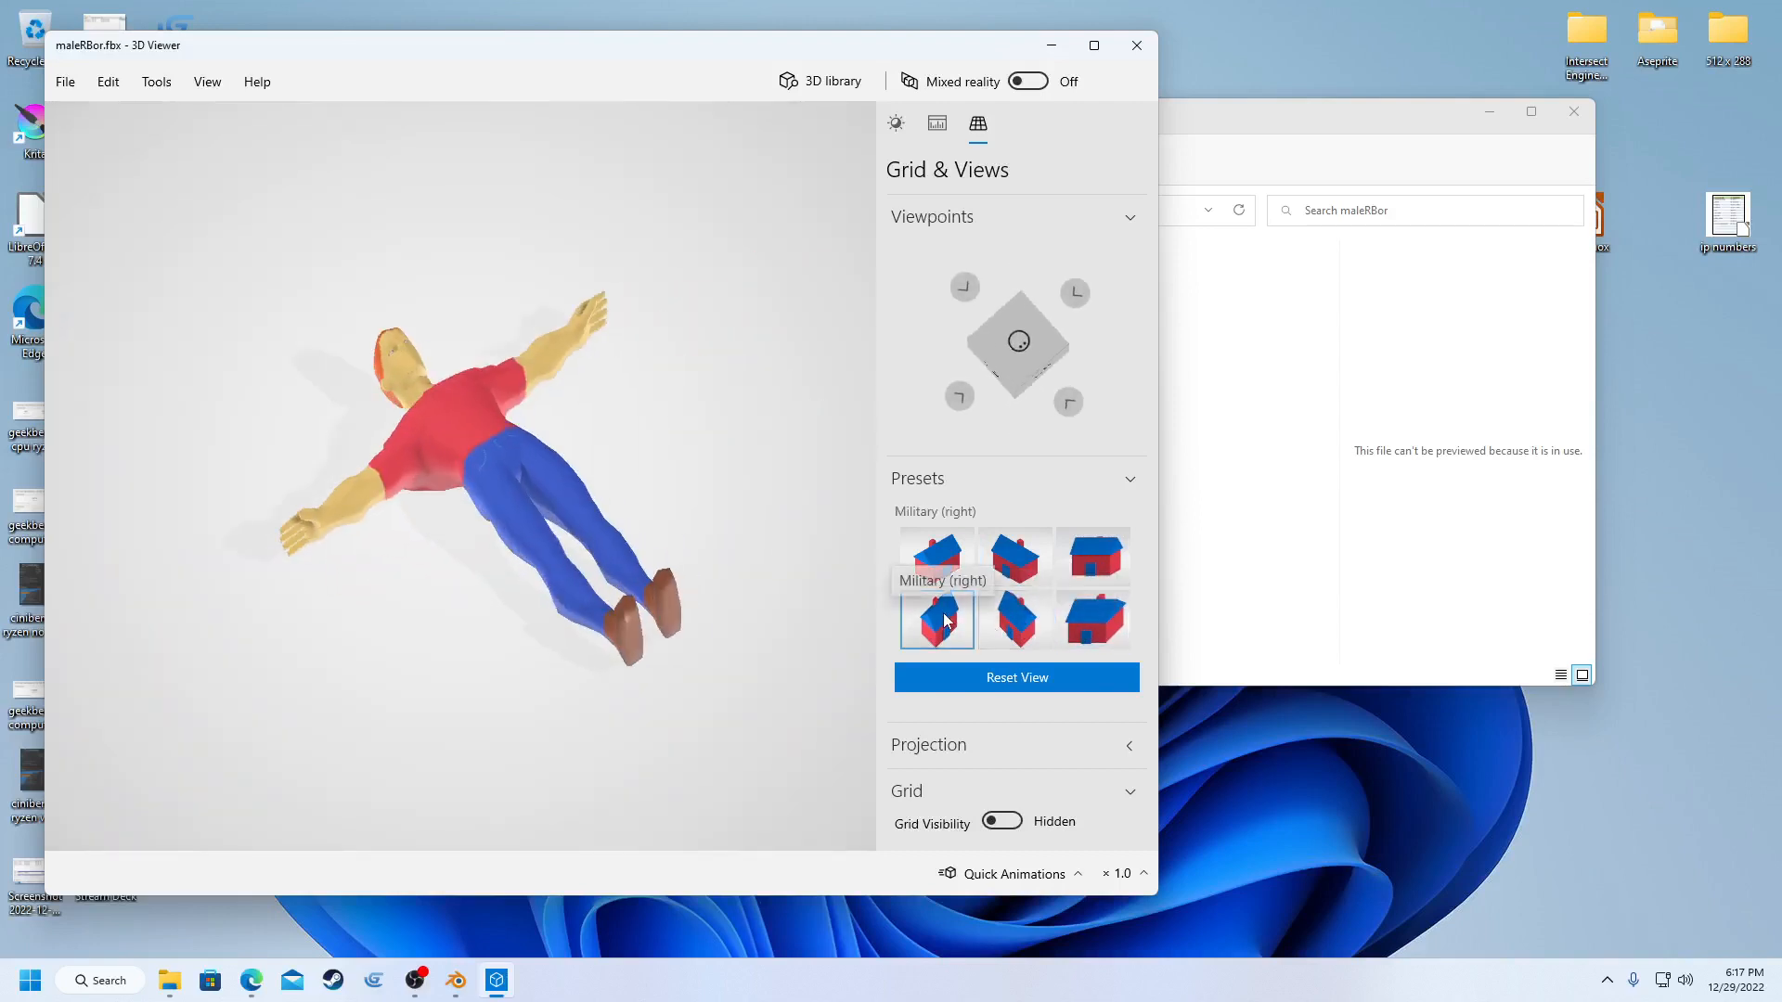
left_click(985, 680)
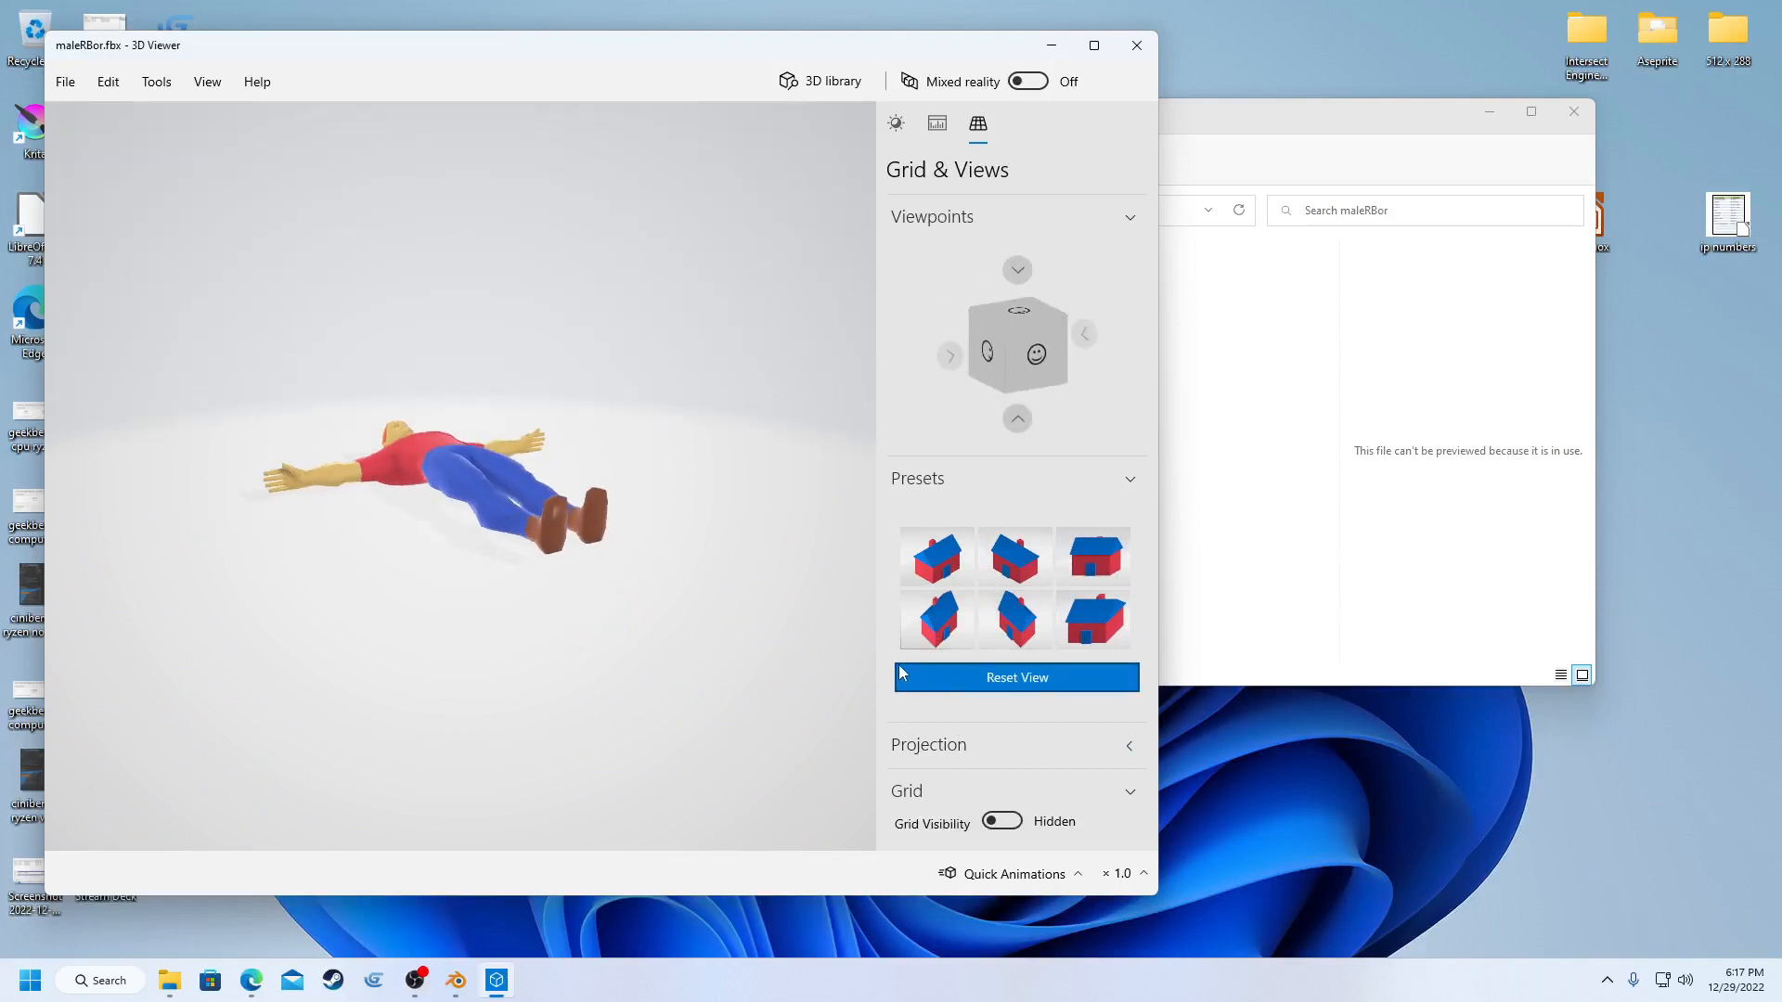
- Inspect the model's back and side, using the view cube's back-facing viewpoint, and close 3D Viewer
left_click_drag(733, 592, 464, 327)
left_click_drag(575, 373, 614, 404)
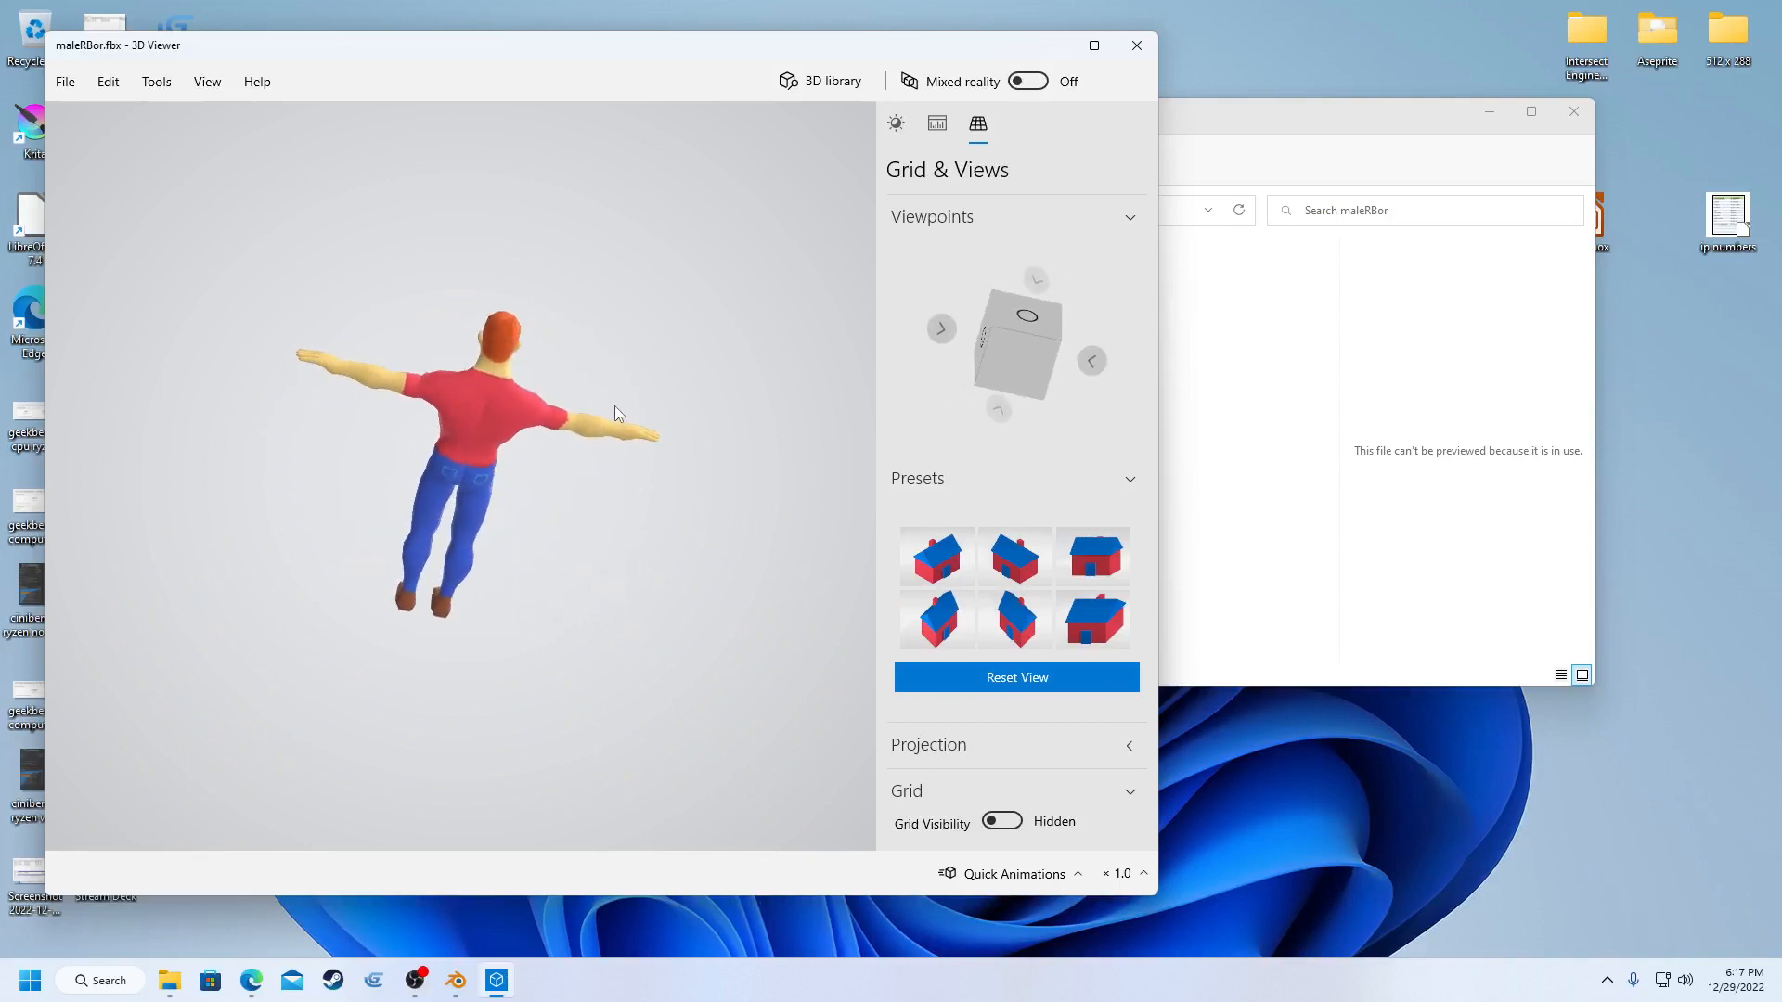
left_click(1026, 357)
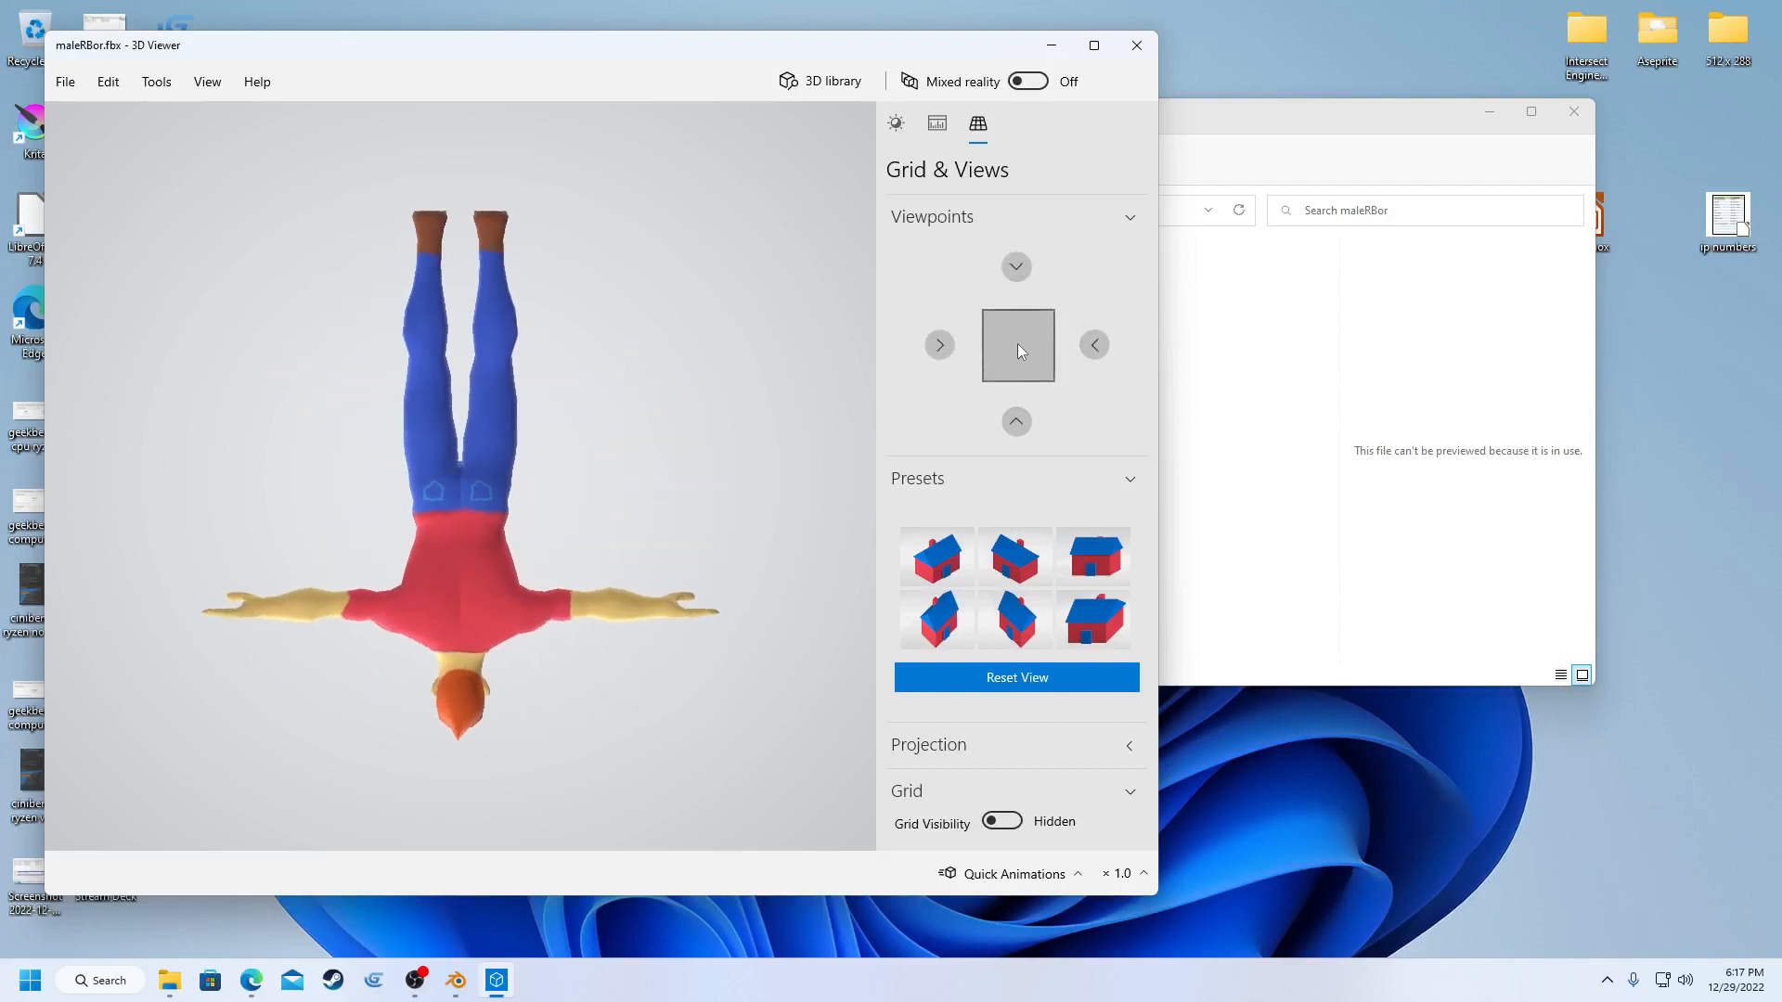
left_click_drag(592, 628, 282, 670)
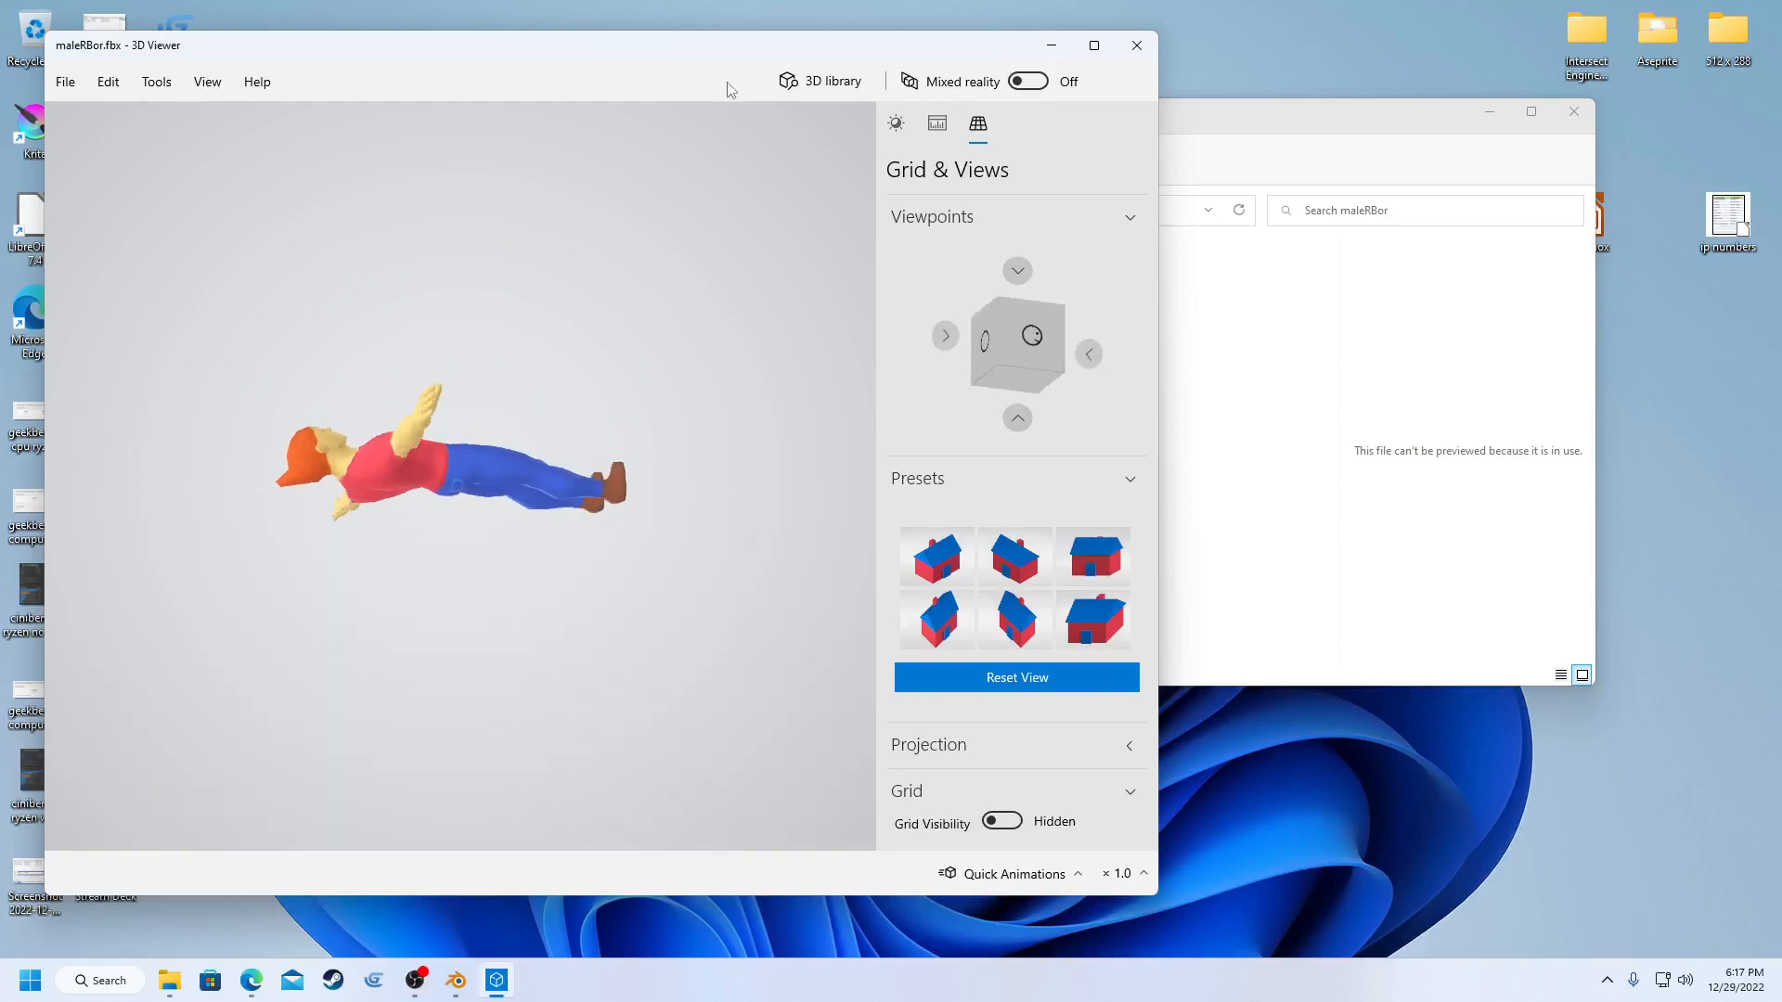
left_click(1146, 53)
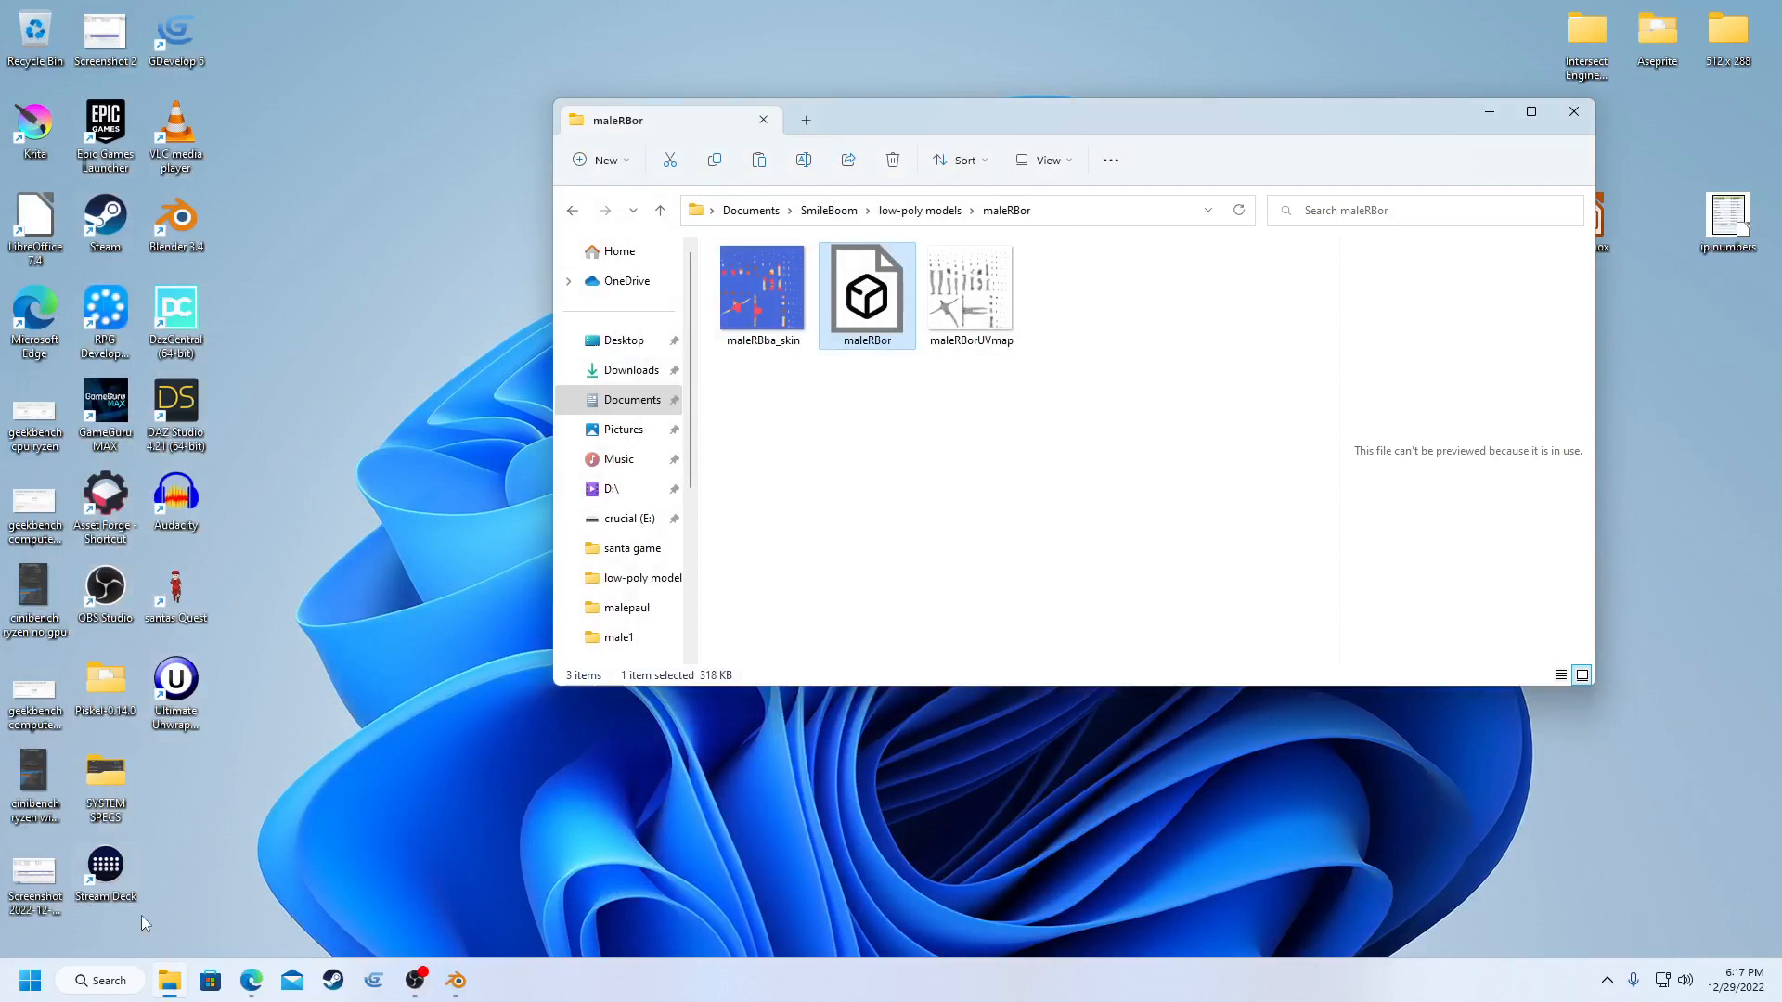
- Switch back to Blender and show the Male.Body figure in the Layout workspace
mouse_move(251, 992)
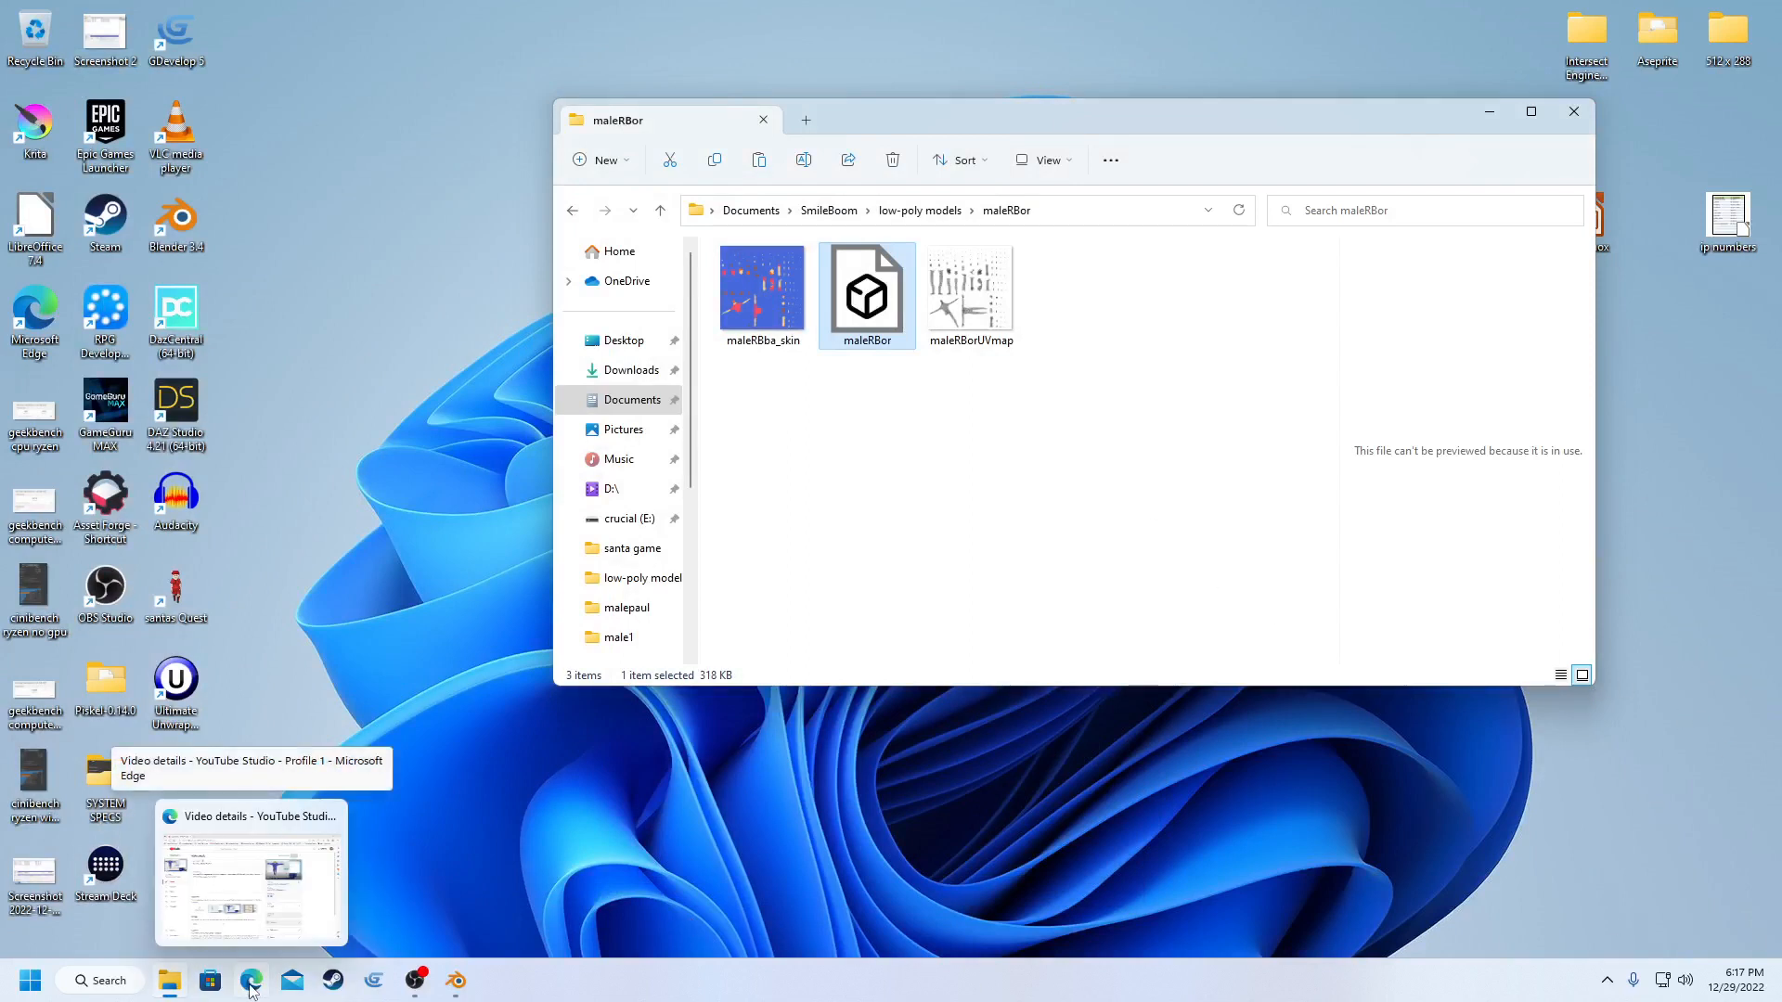
left_click(454, 991)
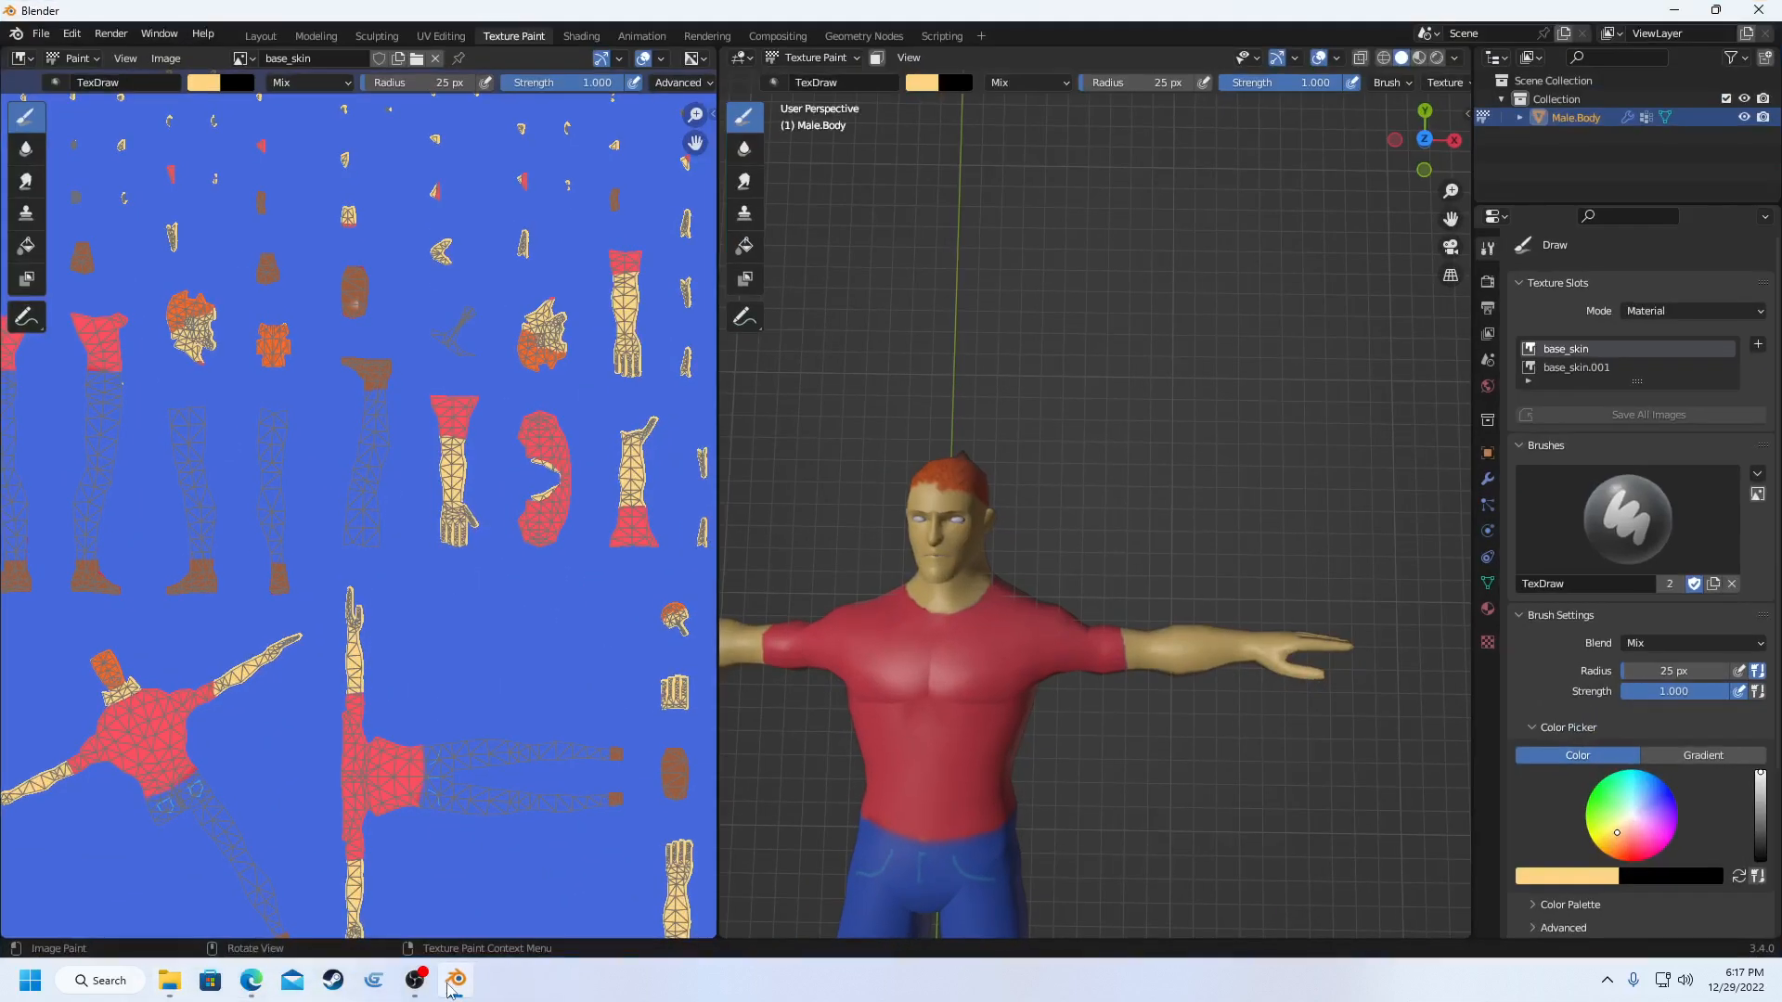
left_click(262, 36)
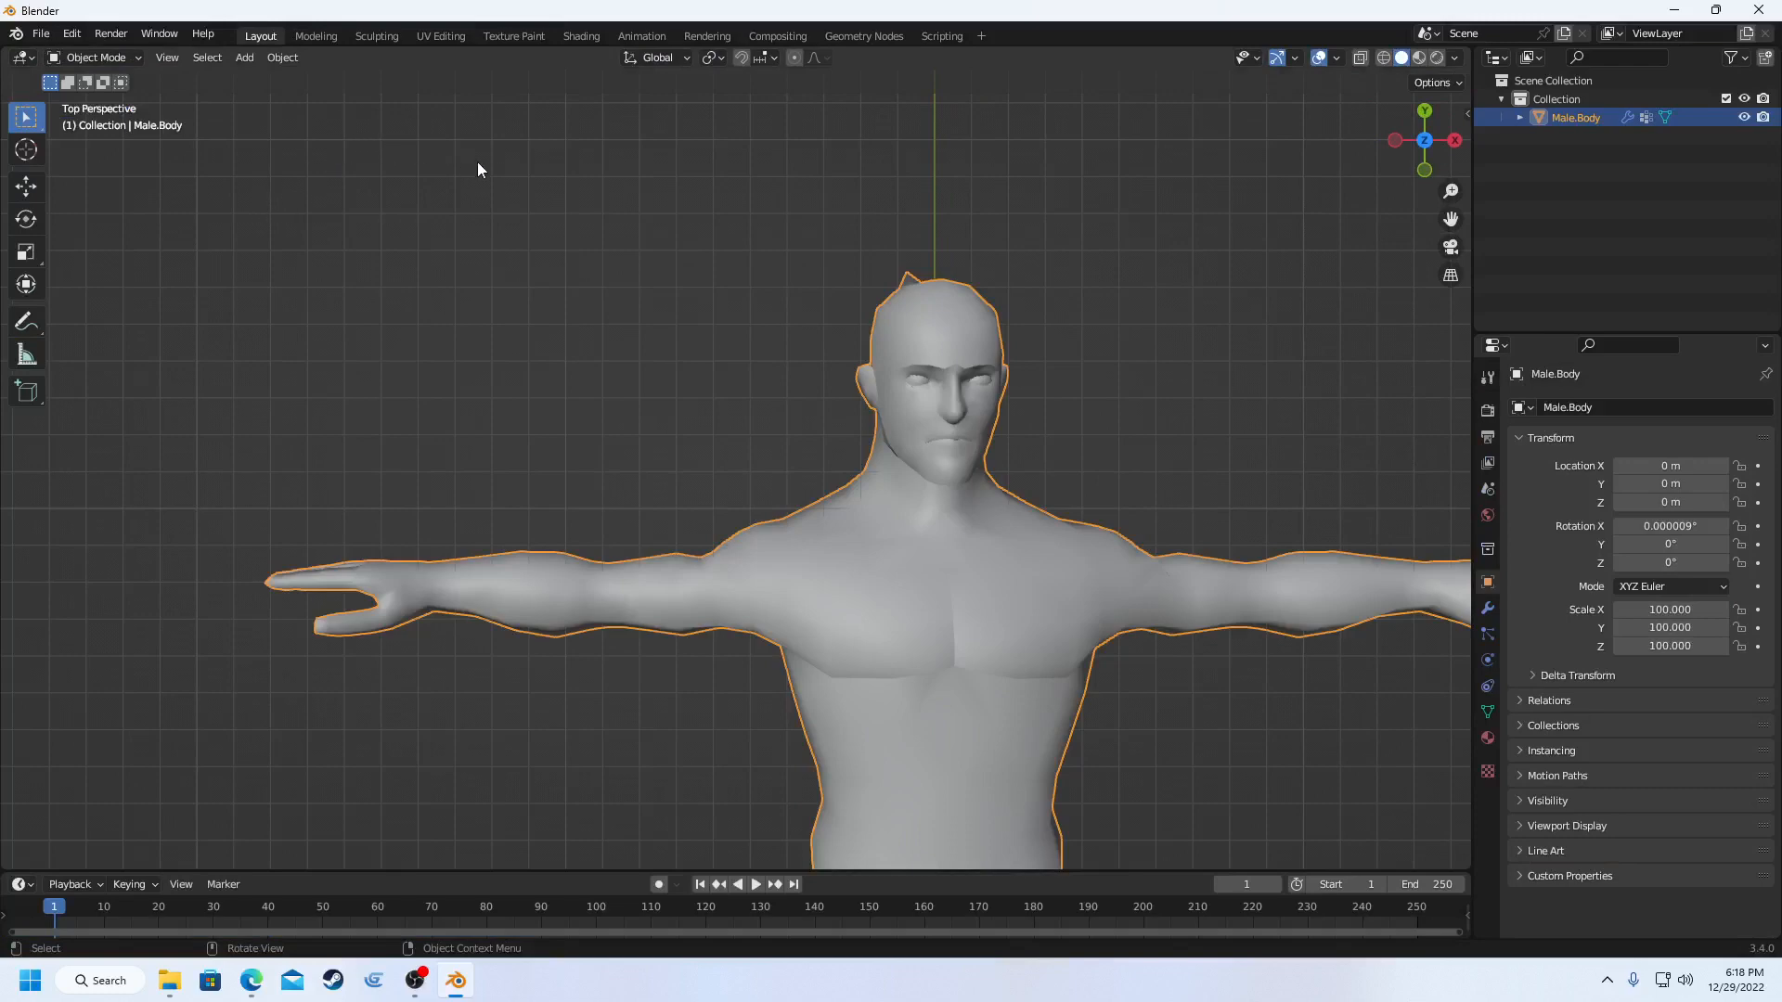
scroll(490, 169, "down", 6)
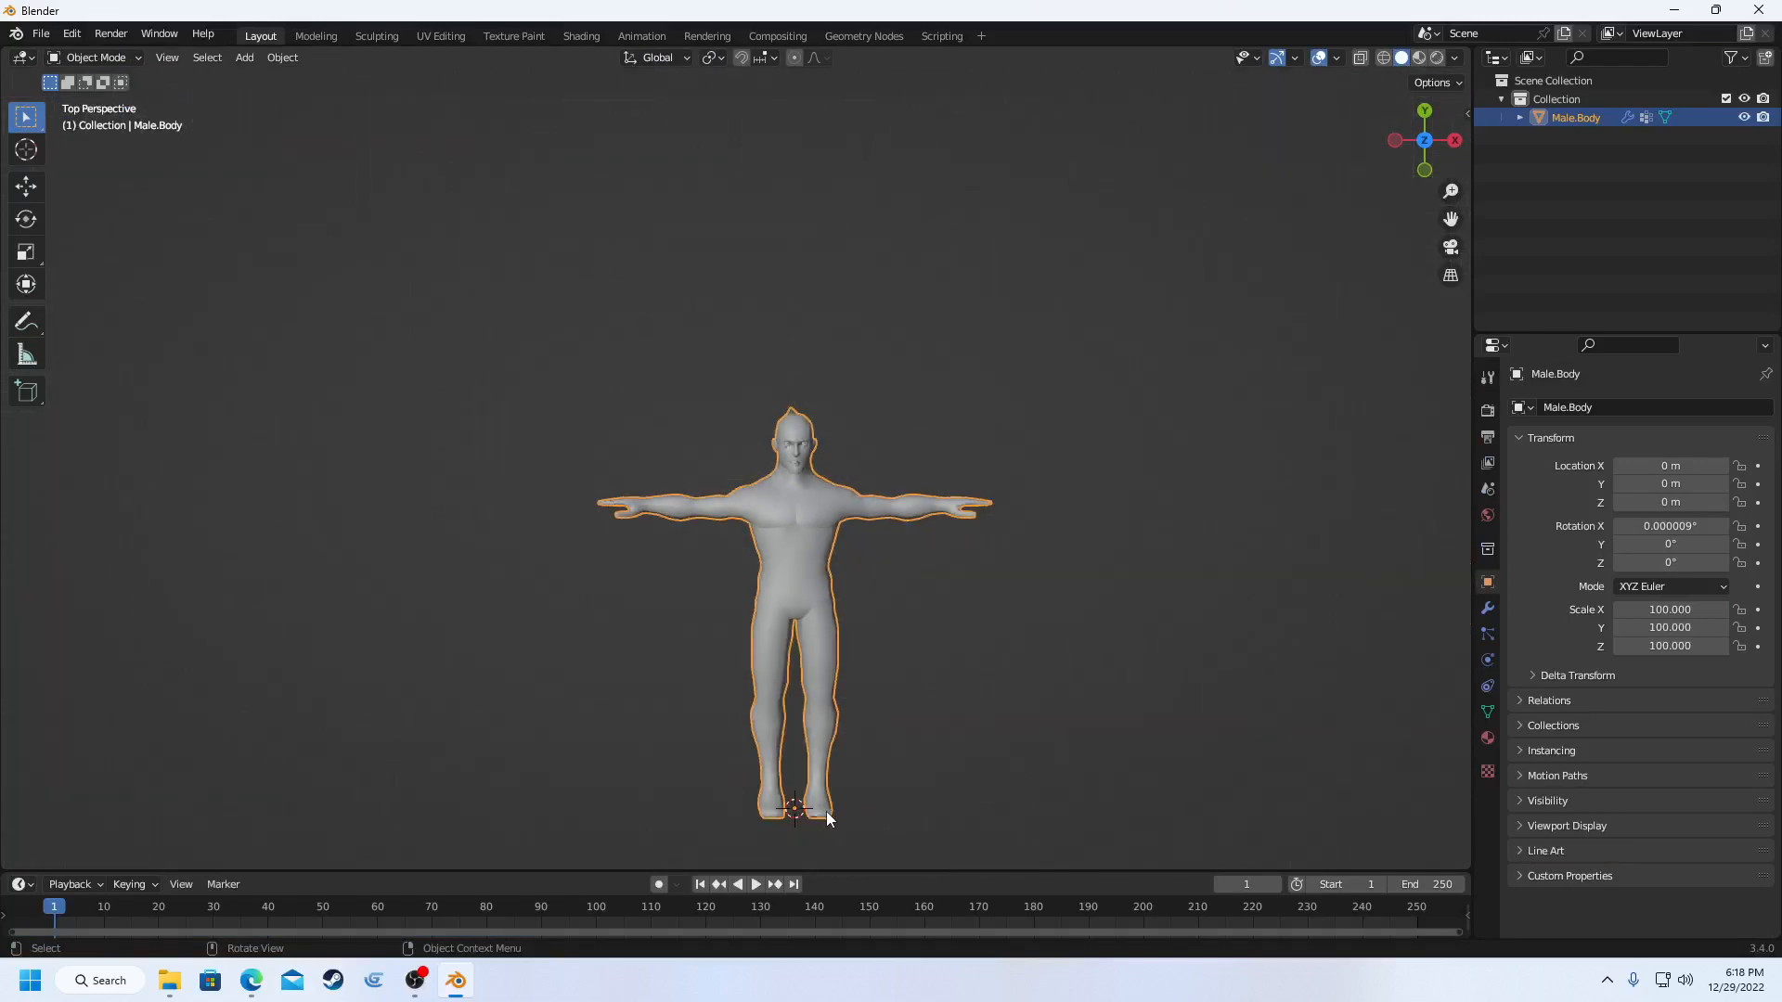
scroll(809, 771, "up", 4)
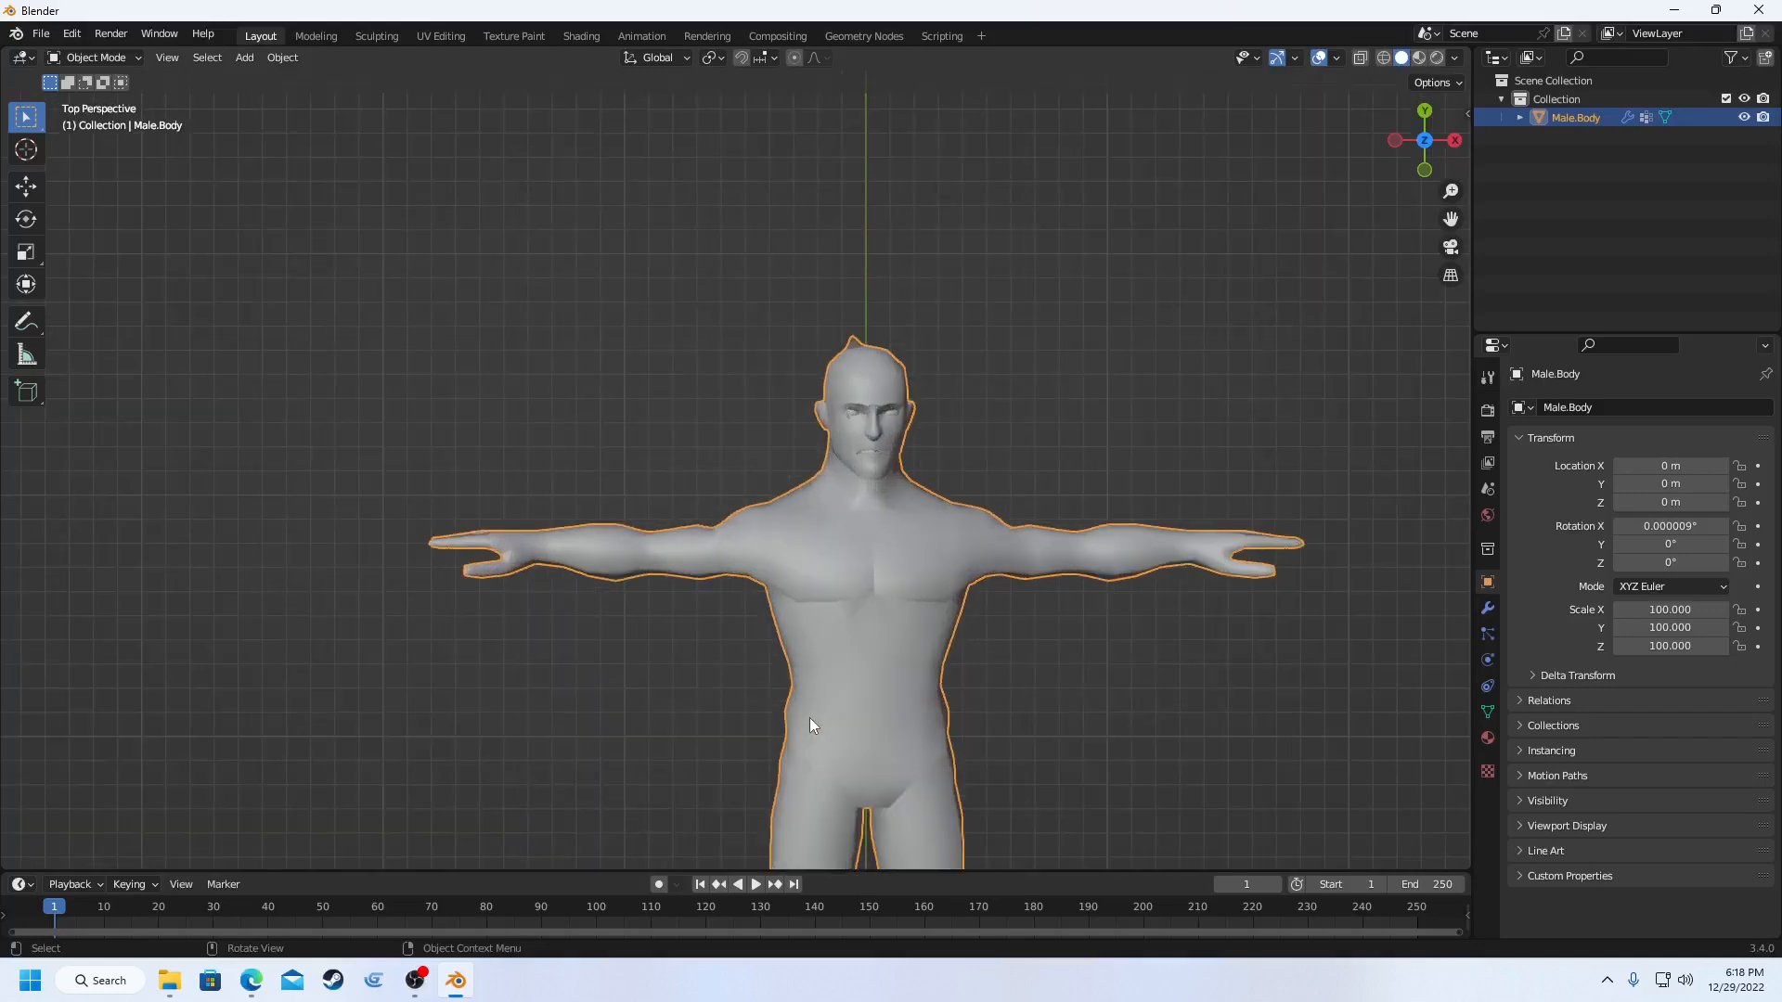
scroll(807, 717, "down", 1)
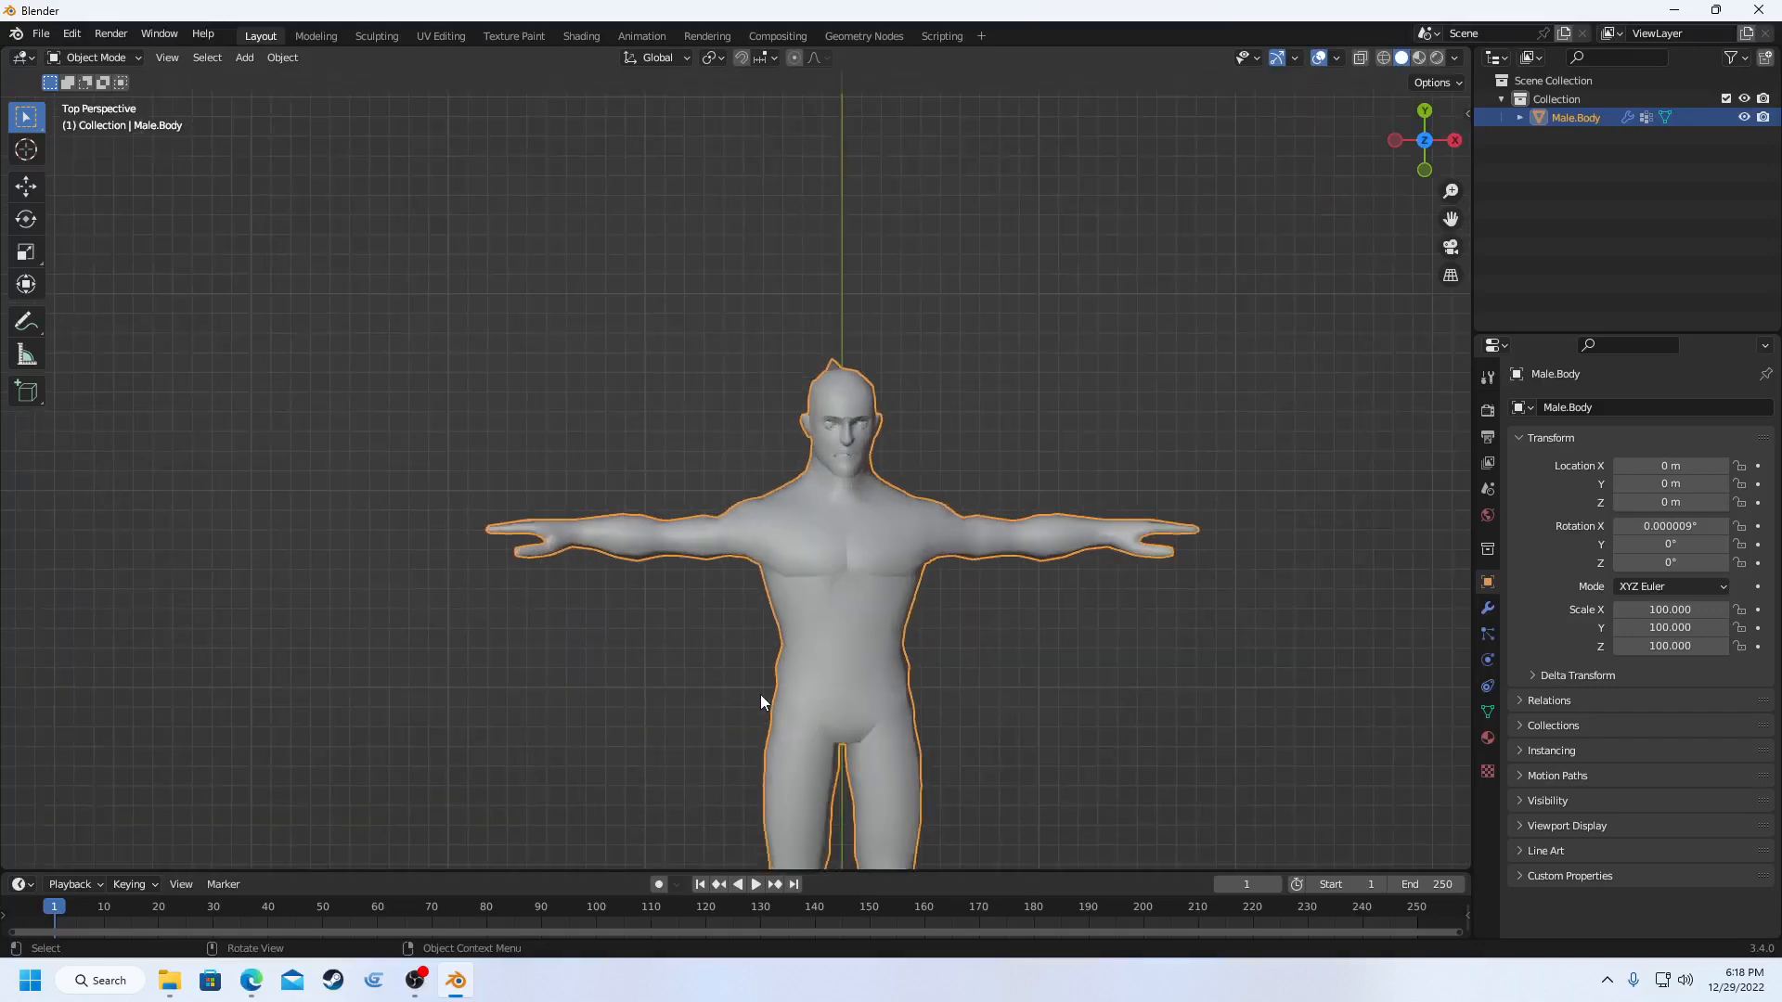
- Switch from Blender to Mixamo in the browser and show its character library
left_click(1673, 11)
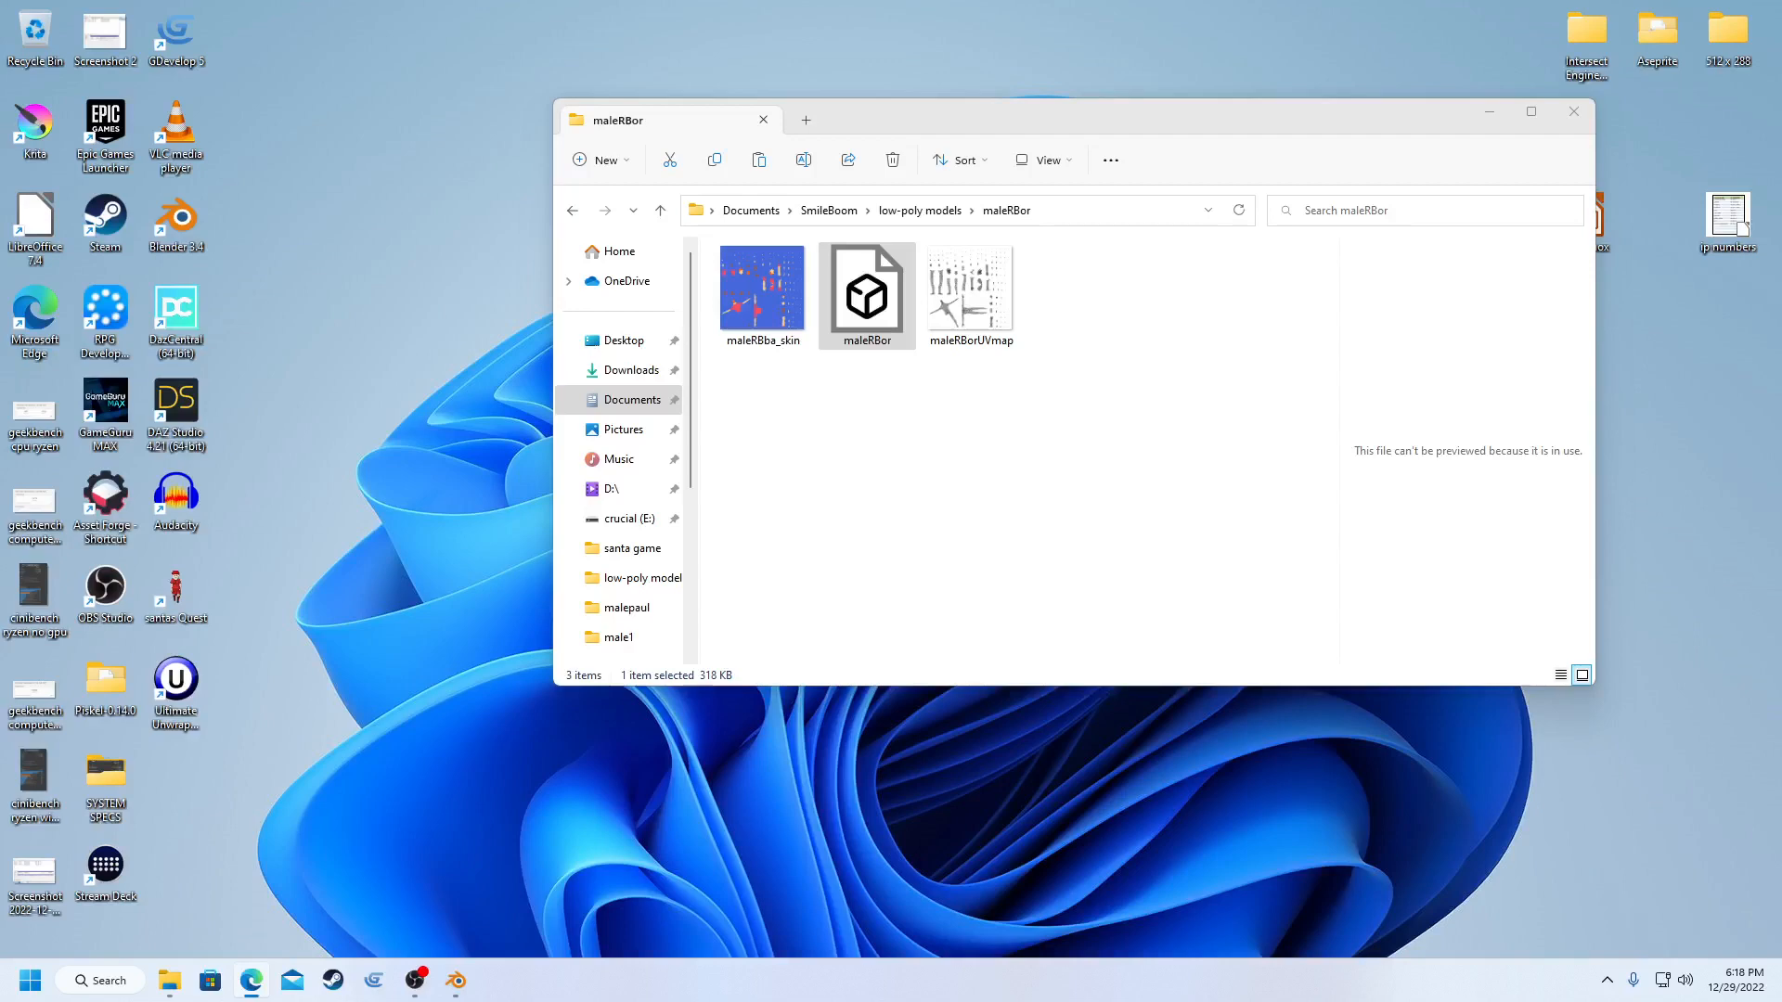
left_click_drag(1781, 37, 1781, 111)
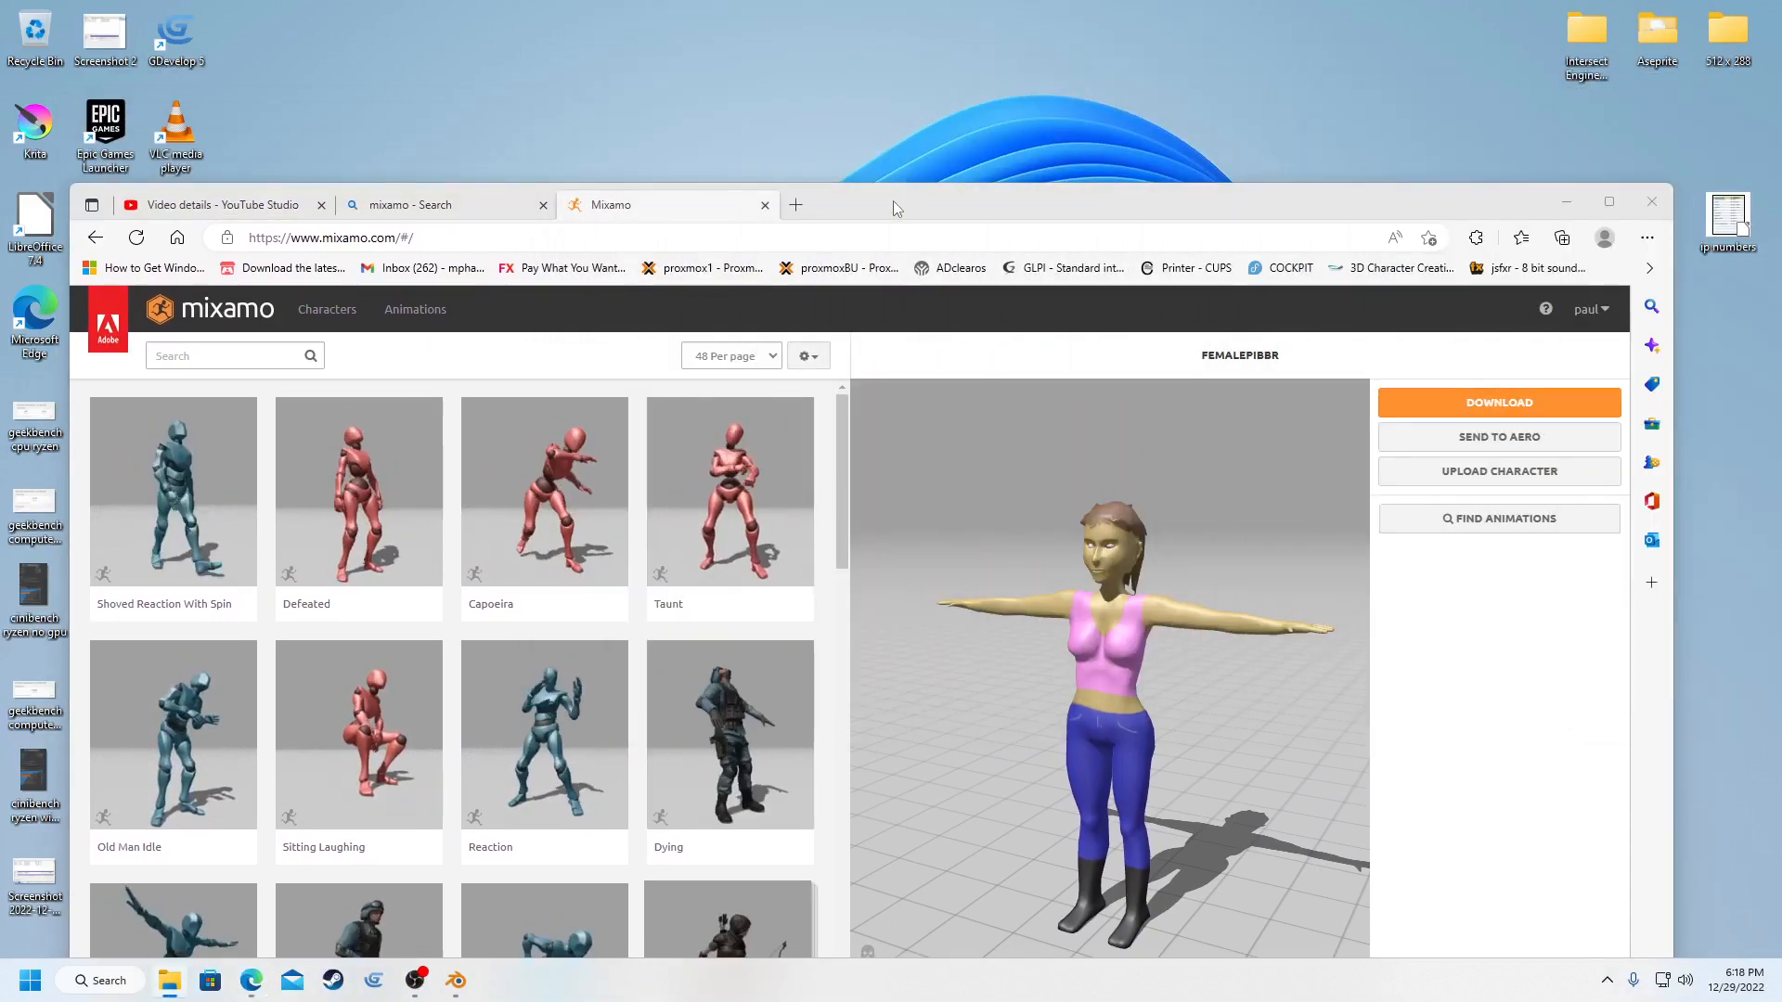
left_click_drag(894, 204, 908, 29)
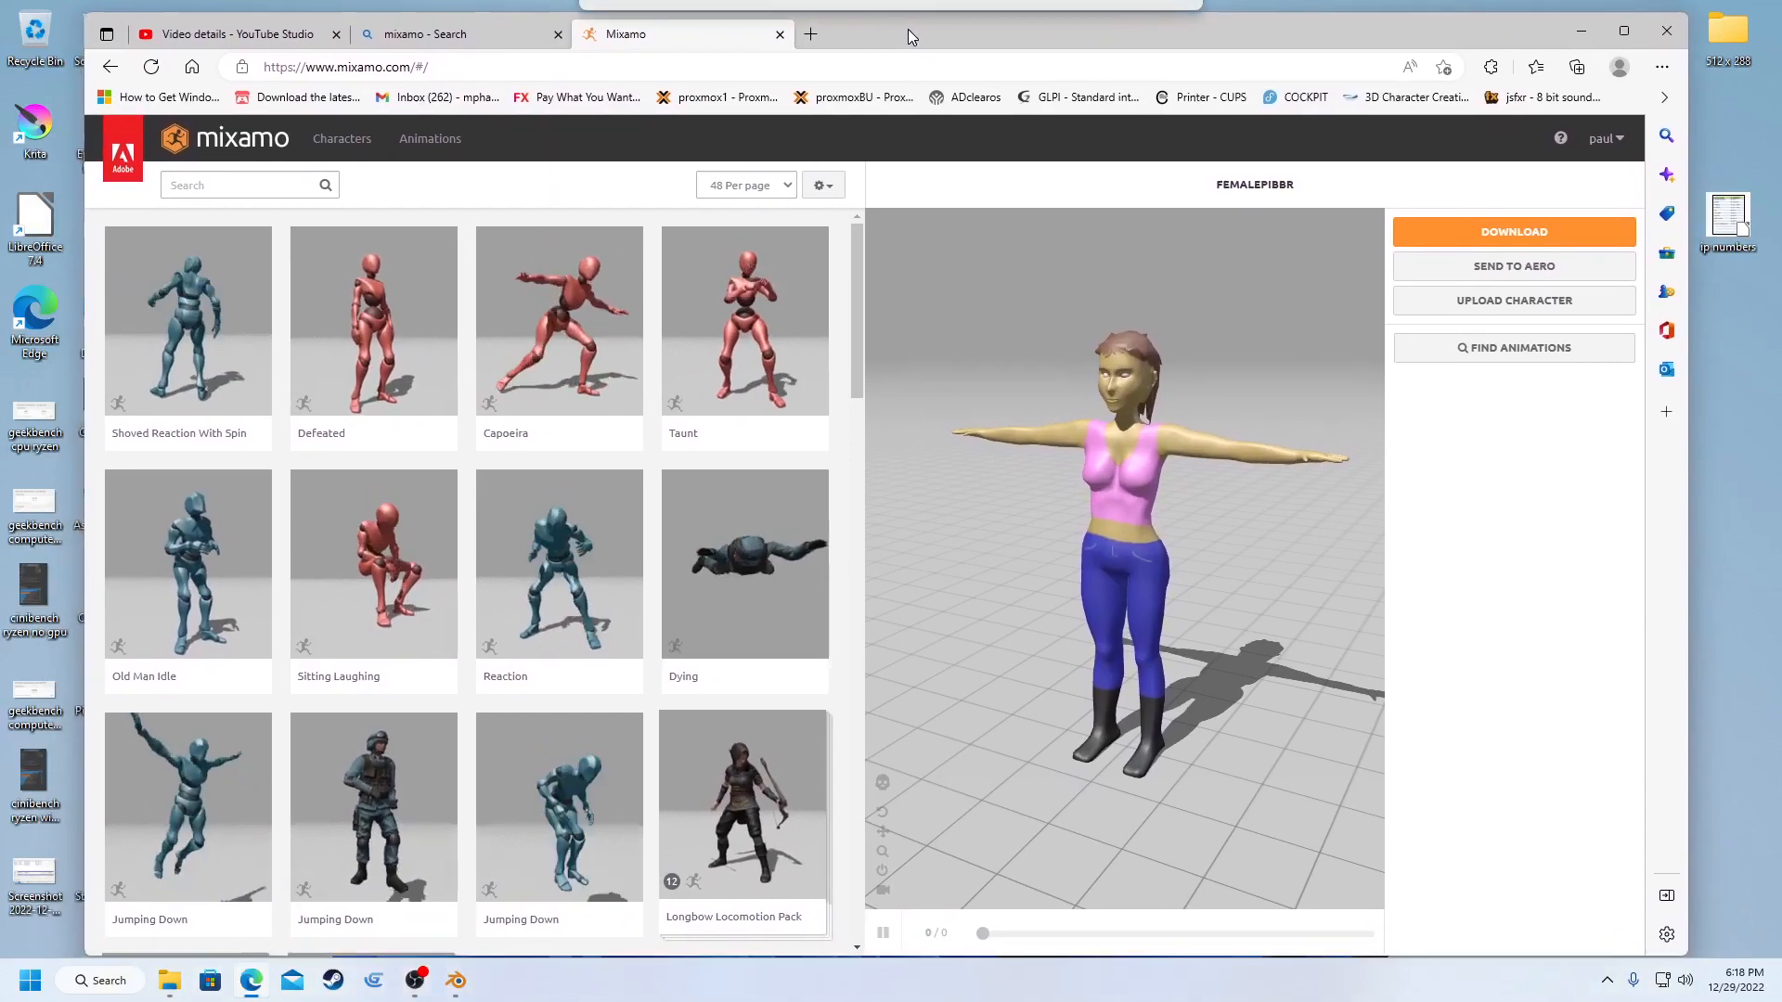
left_click(334, 141)
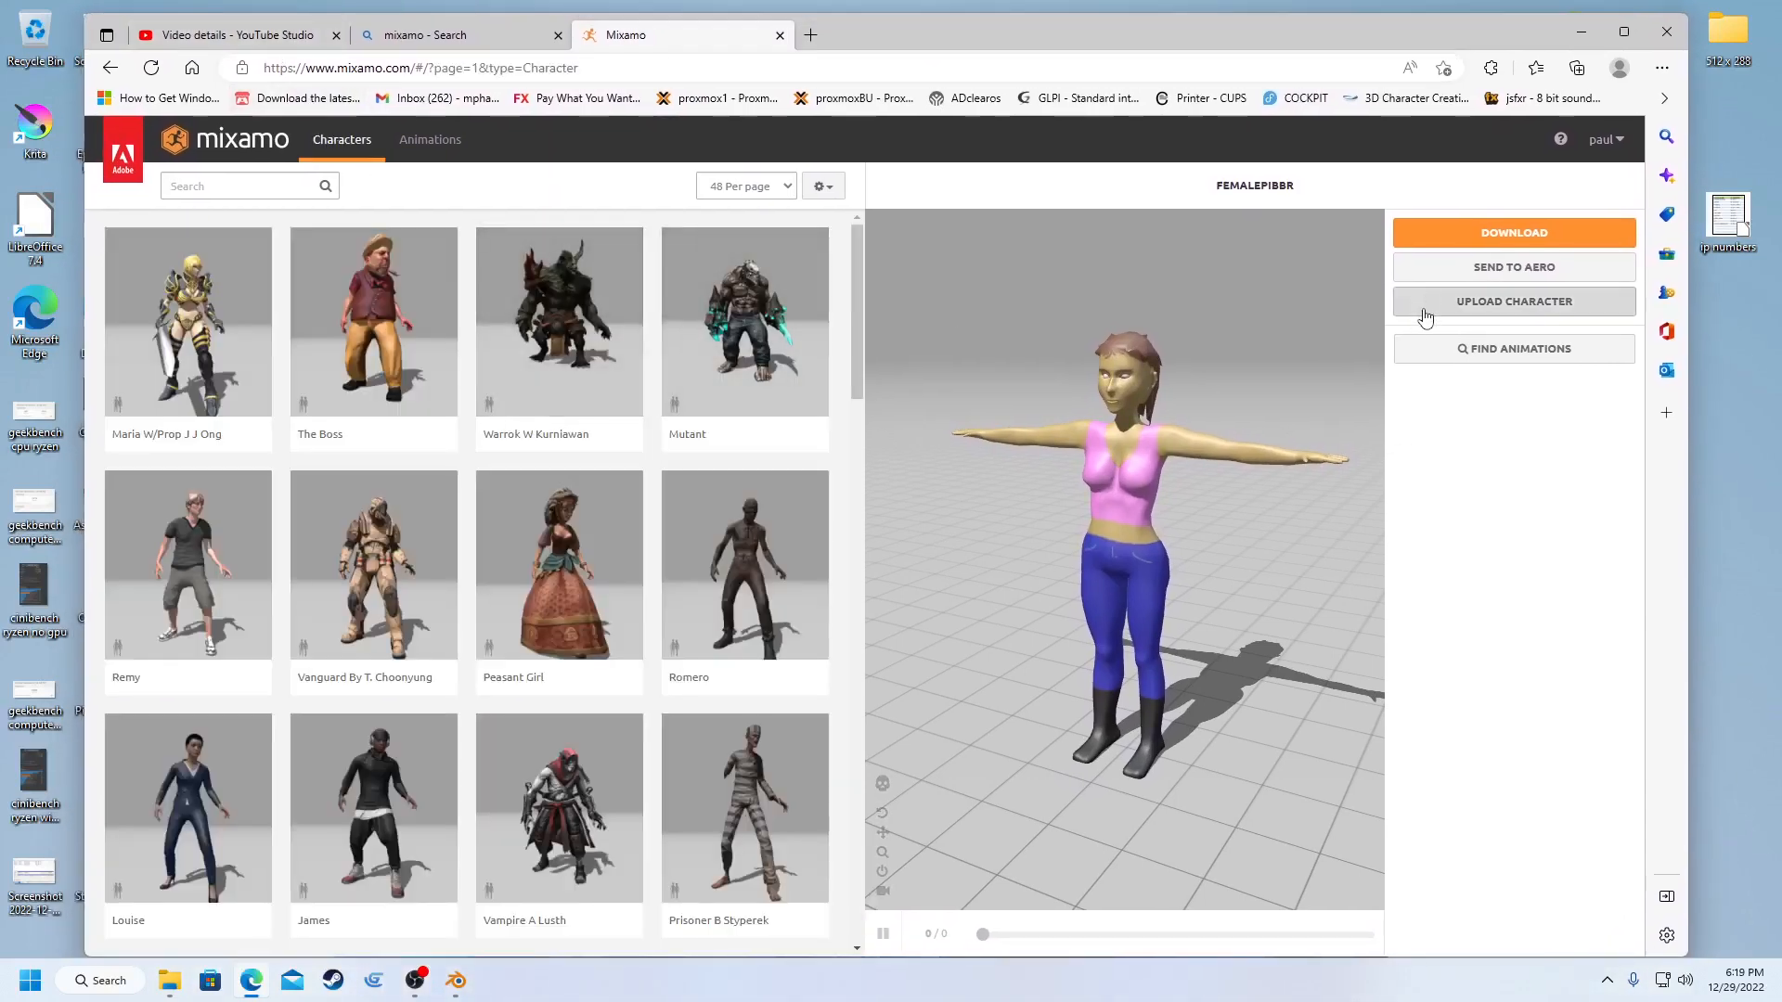
- Upload the maleRBor character file to the auto-rigger and orient it upright, facing forward
left_click(1425, 316)
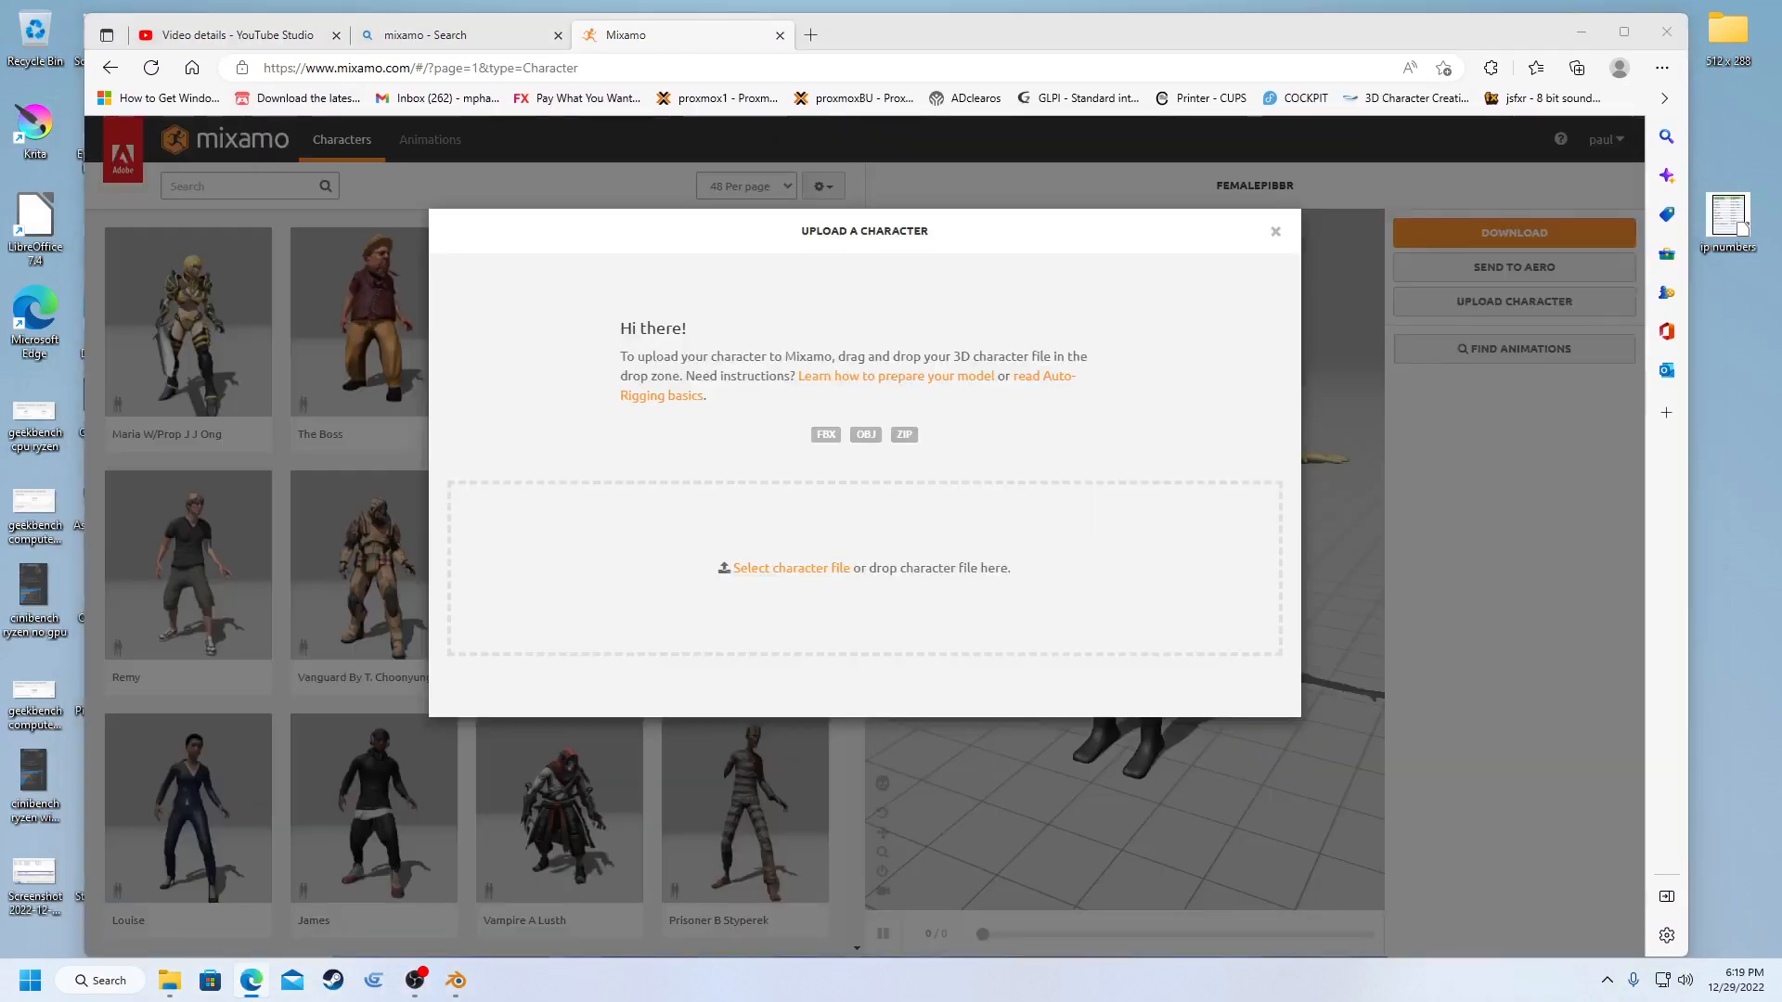
left_click_drag(1781, 455, 791, 571)
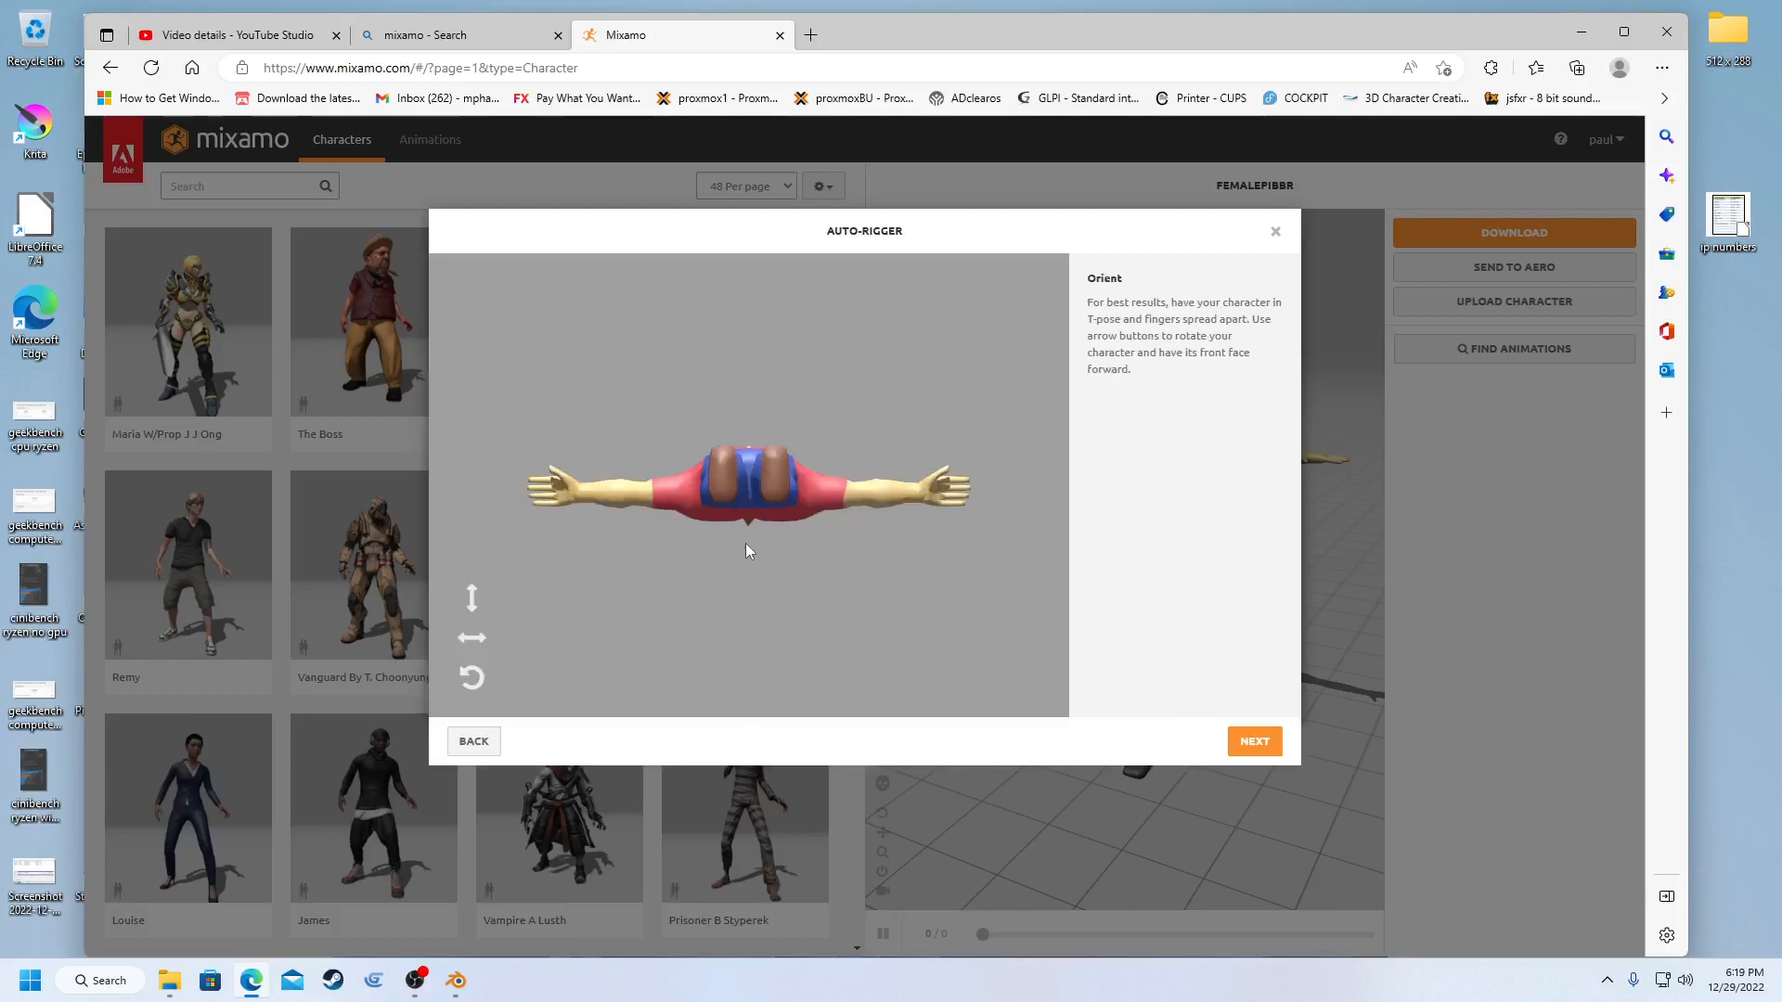
left_click(471, 599)
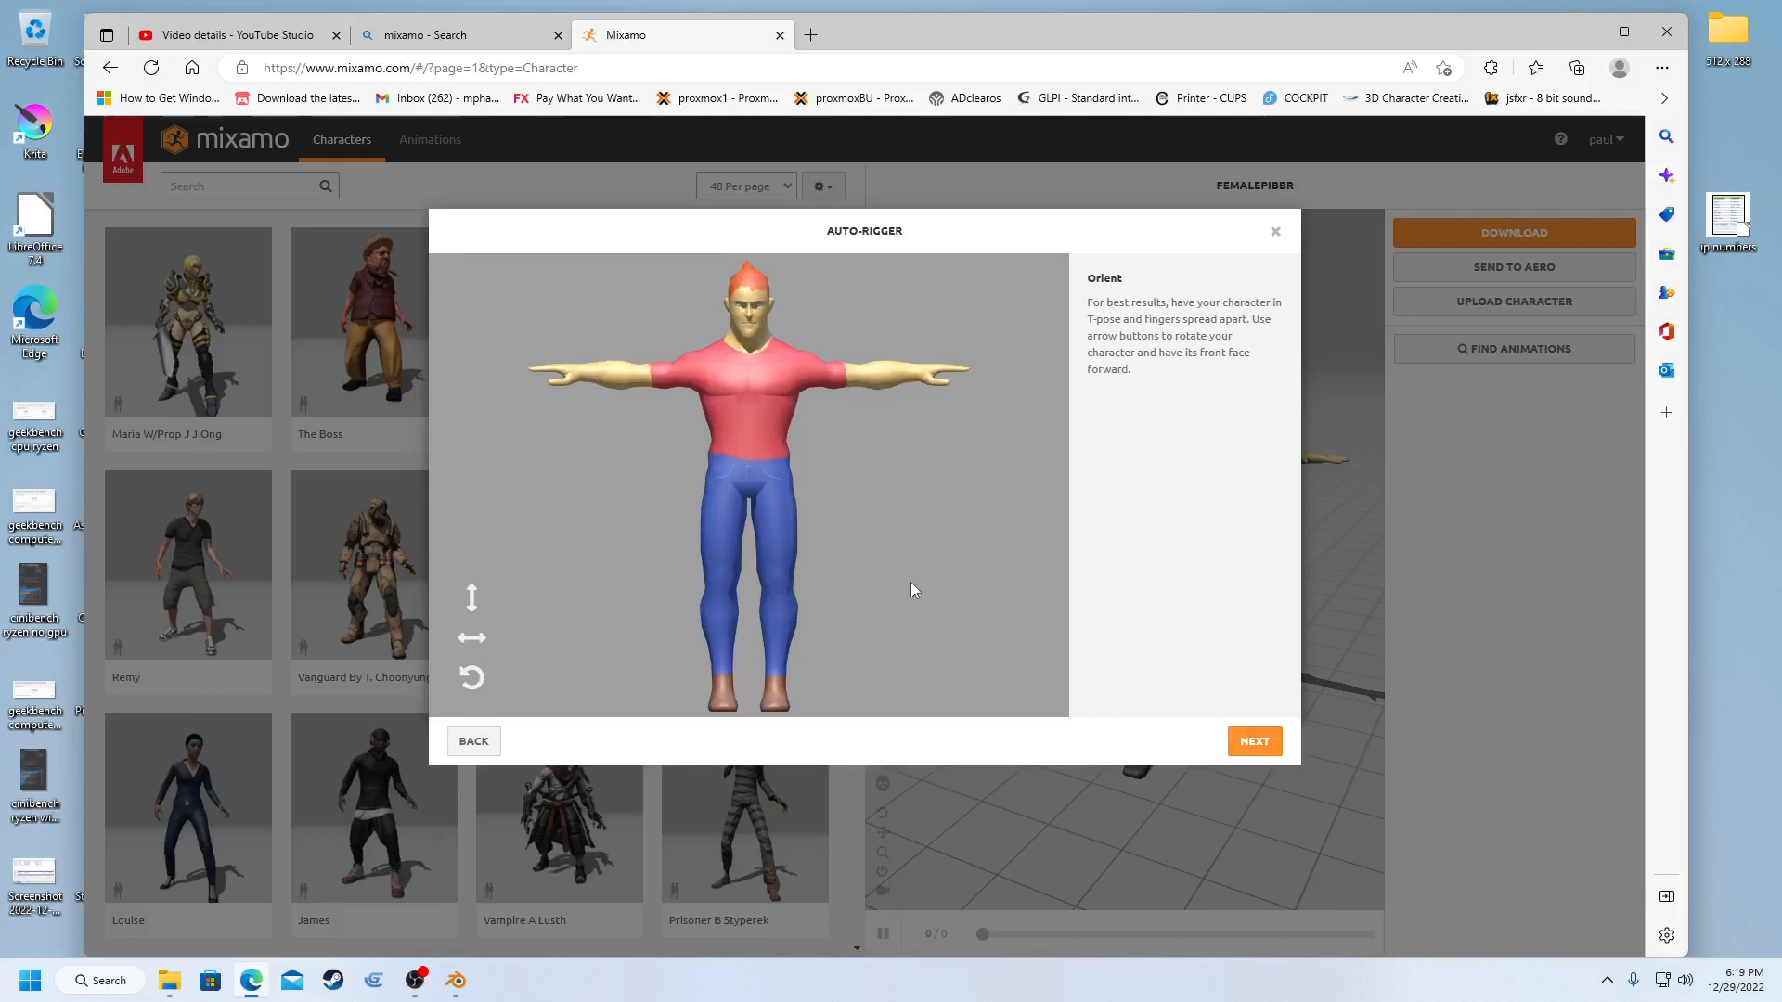
left_click(1255, 740)
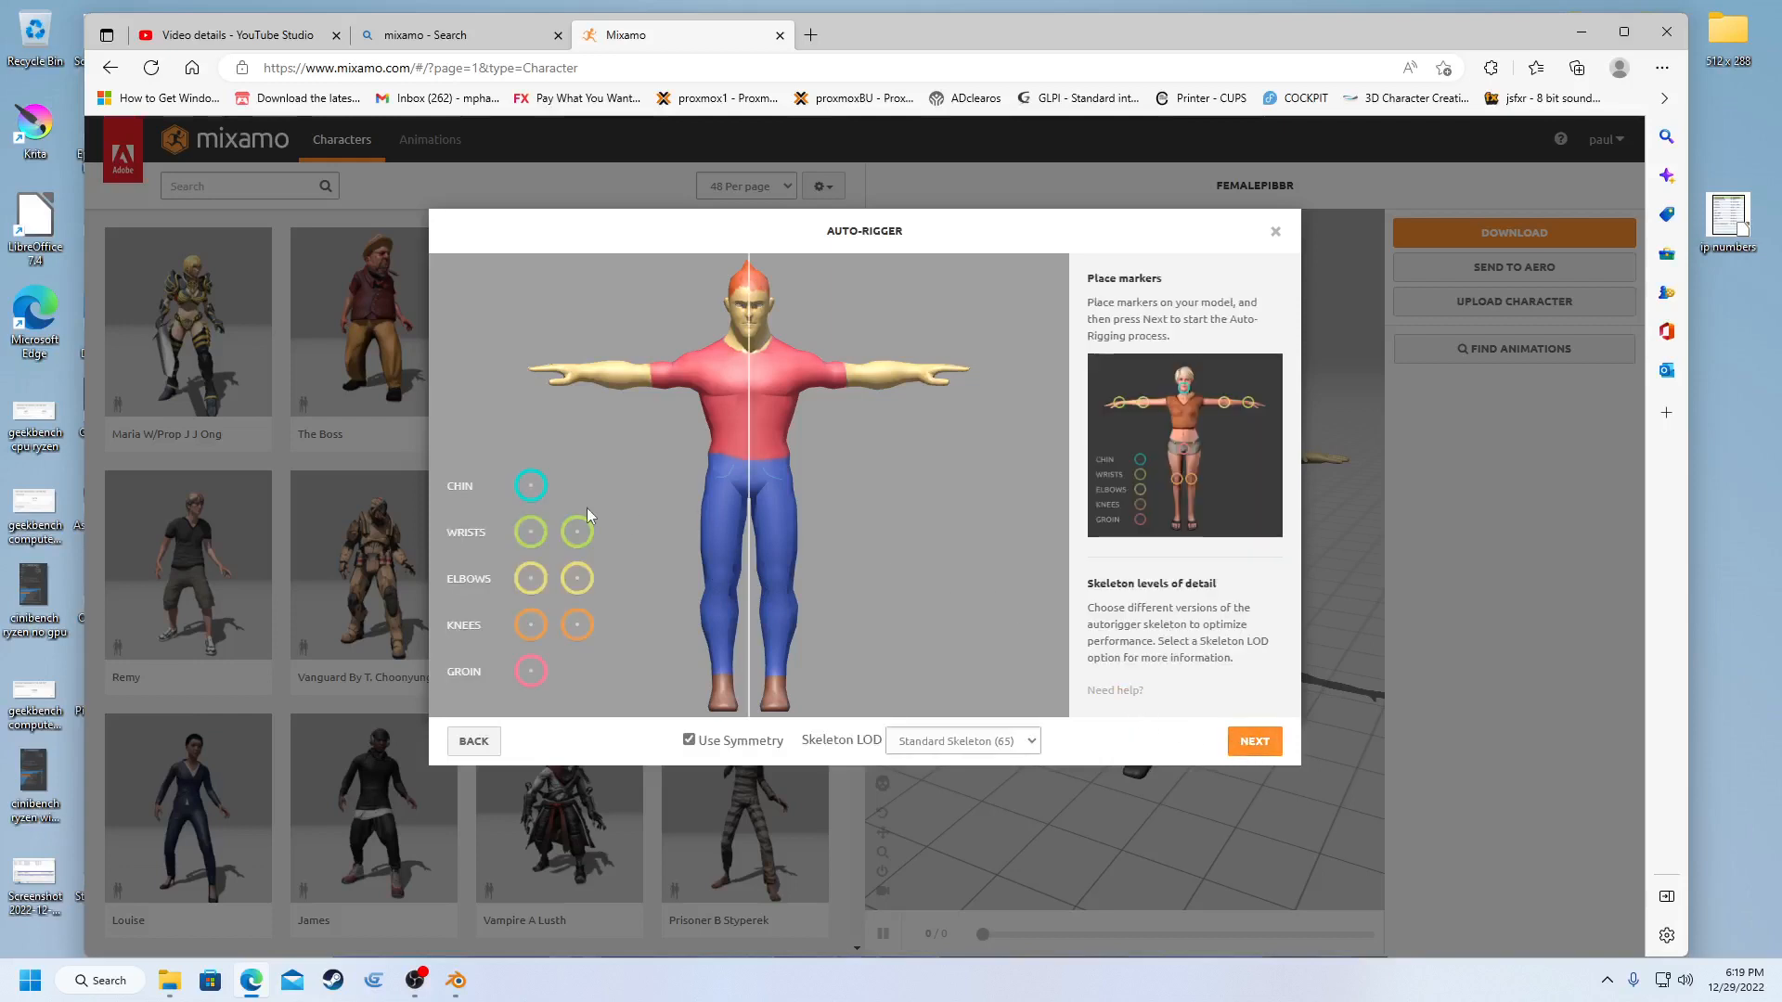
- Place the chin, wrist and elbow markers on the model with symmetry on
mouse_move(529, 492)
left_mouse_down()
mouse_move(700, 357)
mouse_move(751, 342)
left_mouse_up()
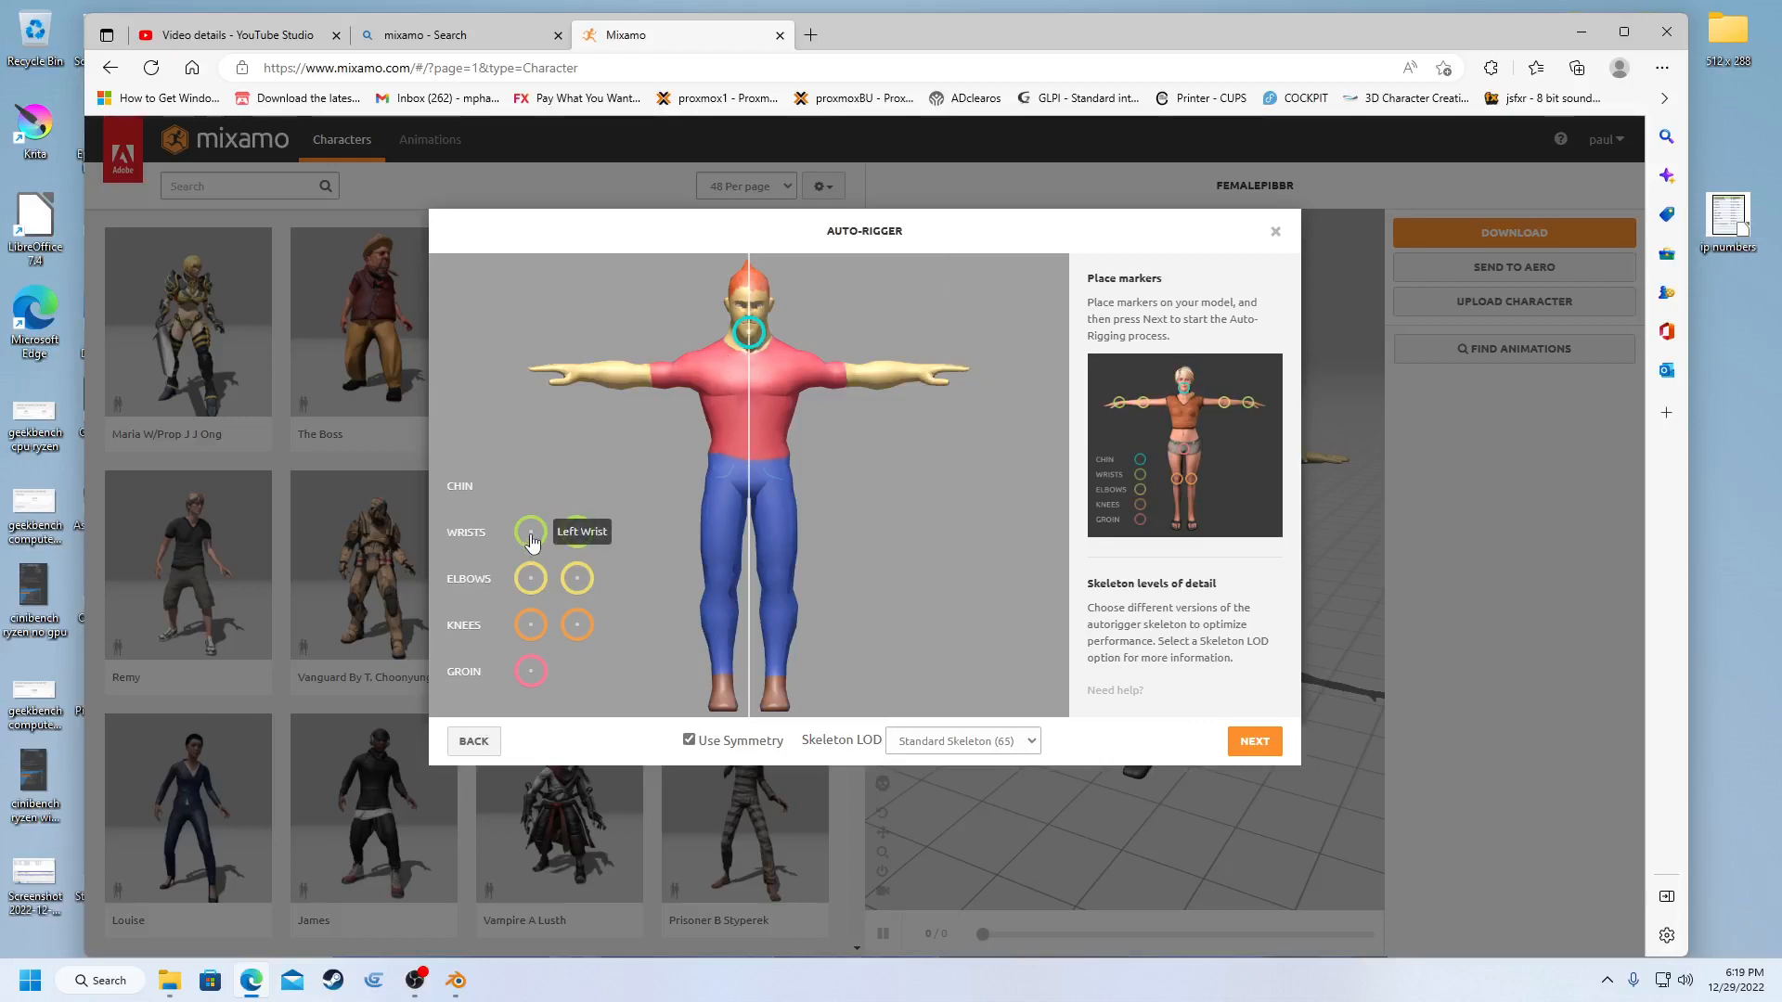
mouse_move(531, 531)
left_mouse_down()
mouse_move(597, 398)
mouse_move(586, 381)
left_mouse_up()
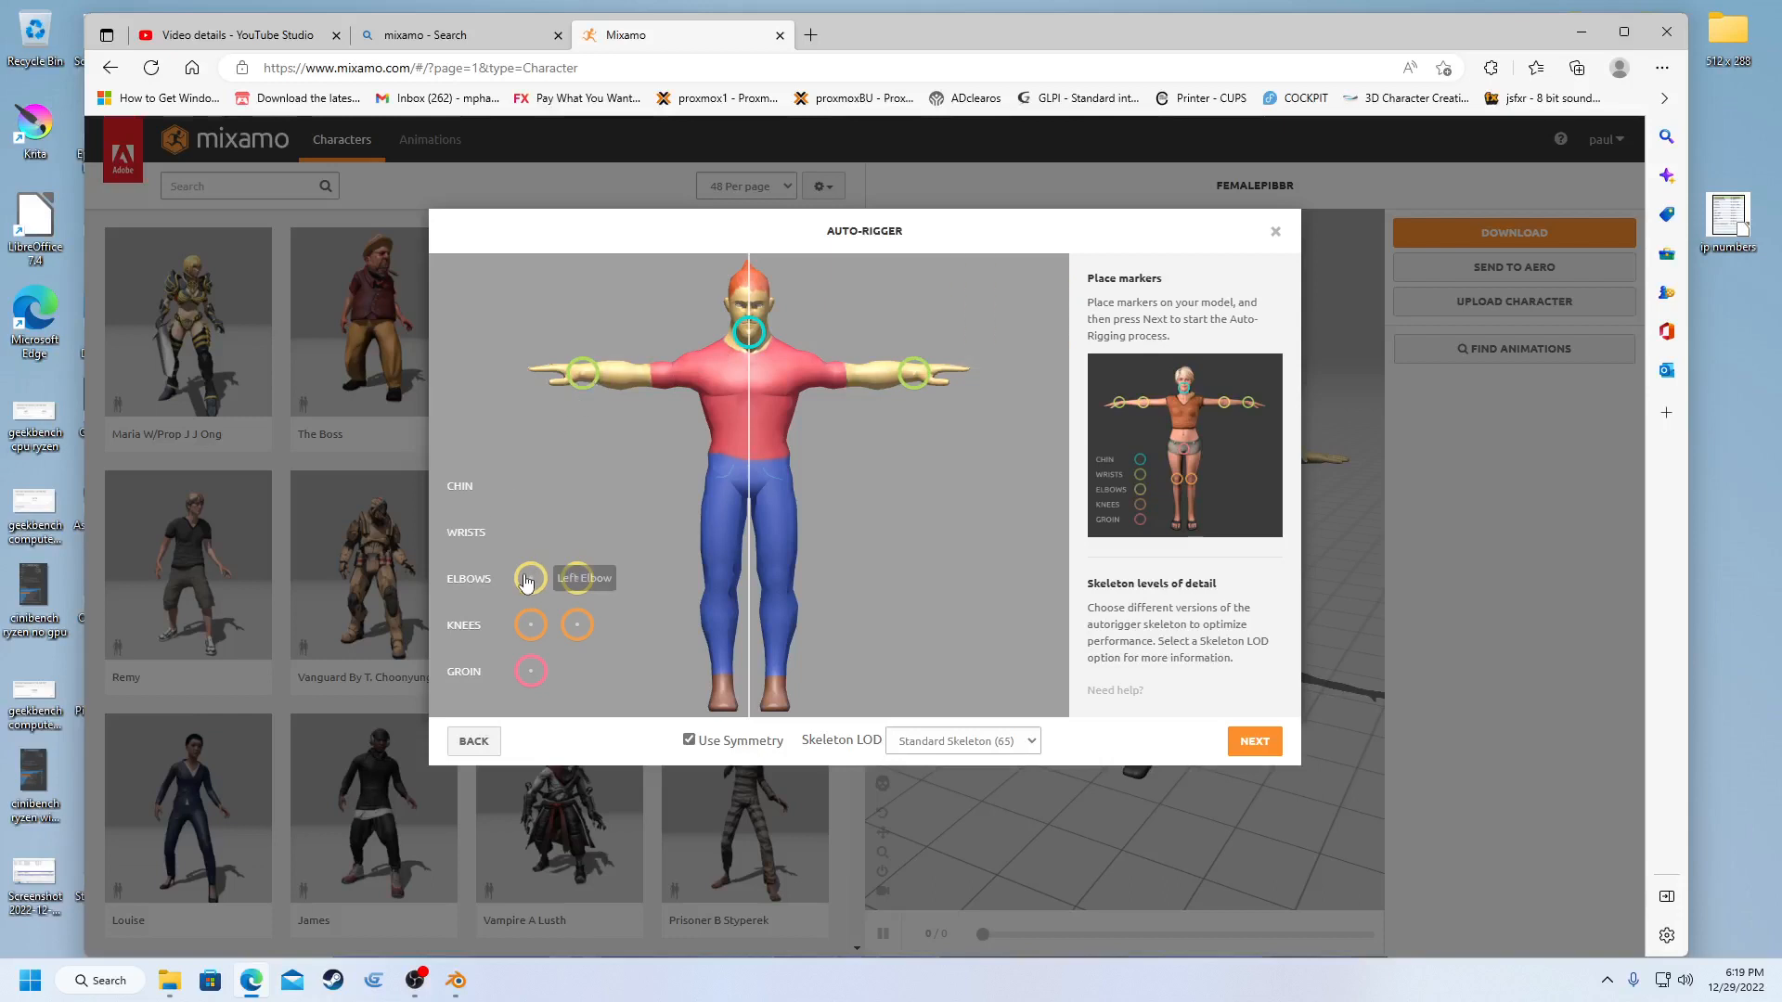
mouse_move(530, 578)
left_mouse_down()
mouse_move(577, 465)
mouse_move(638, 382)
left_mouse_up()
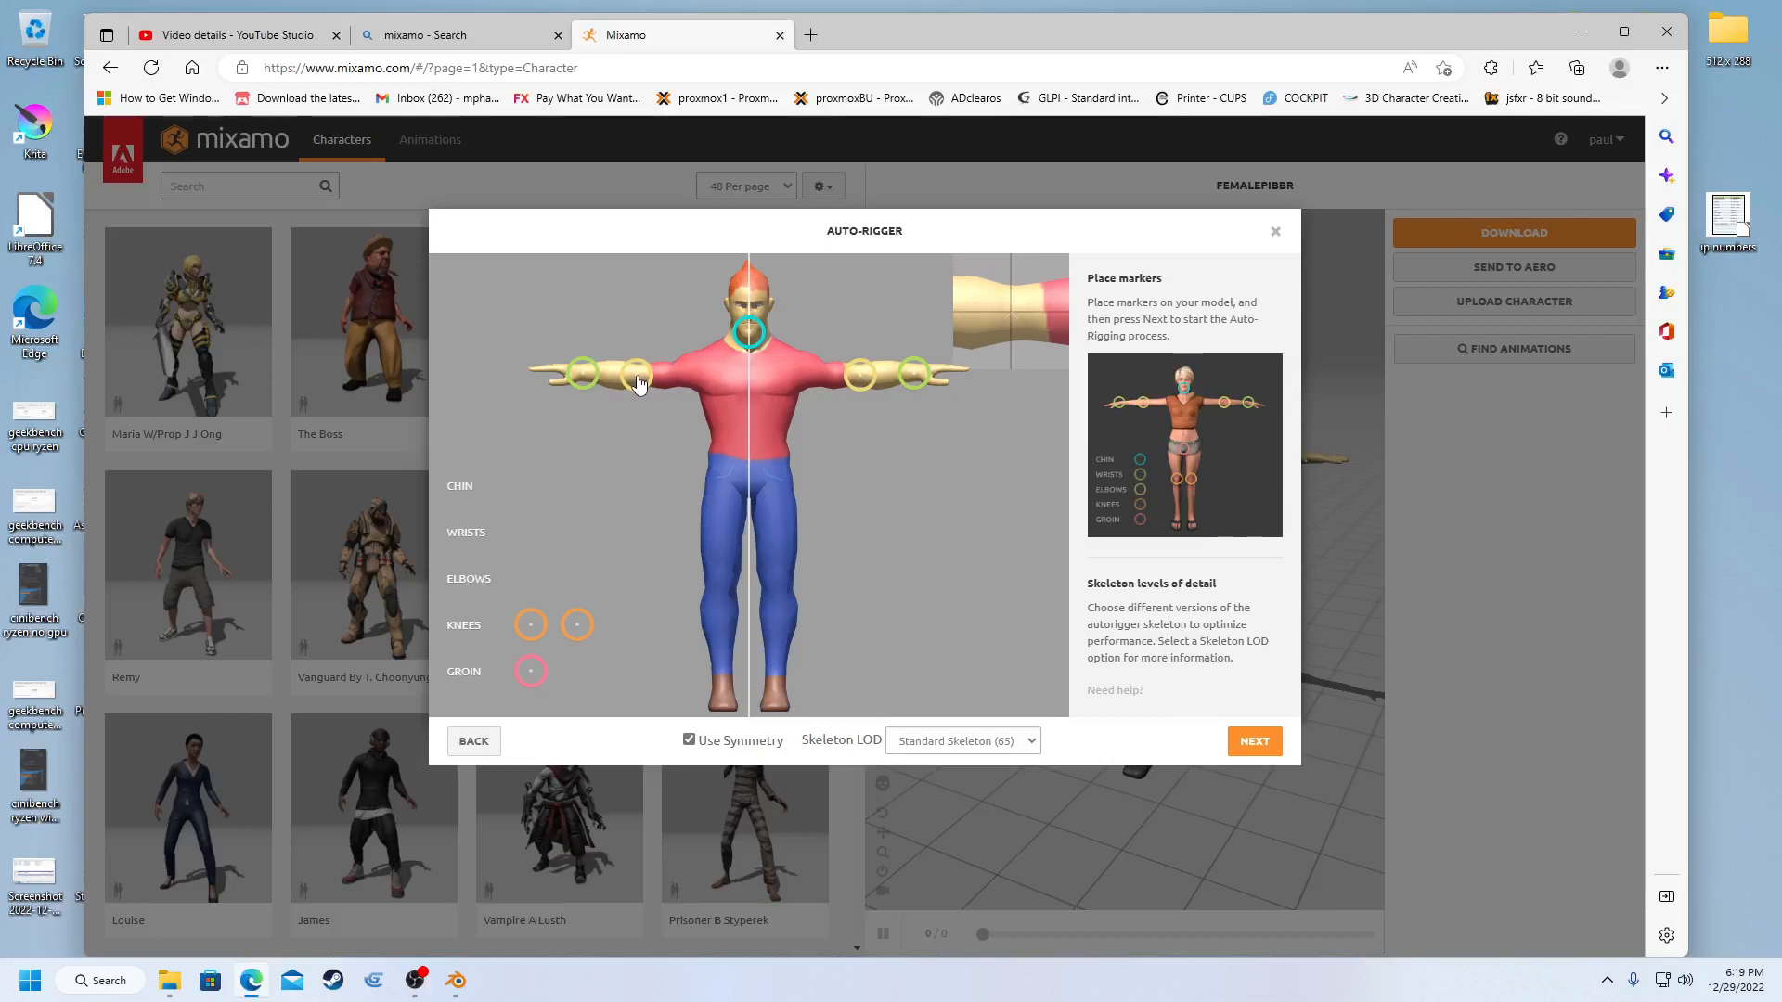
left_click_drag(640, 383, 636, 381)
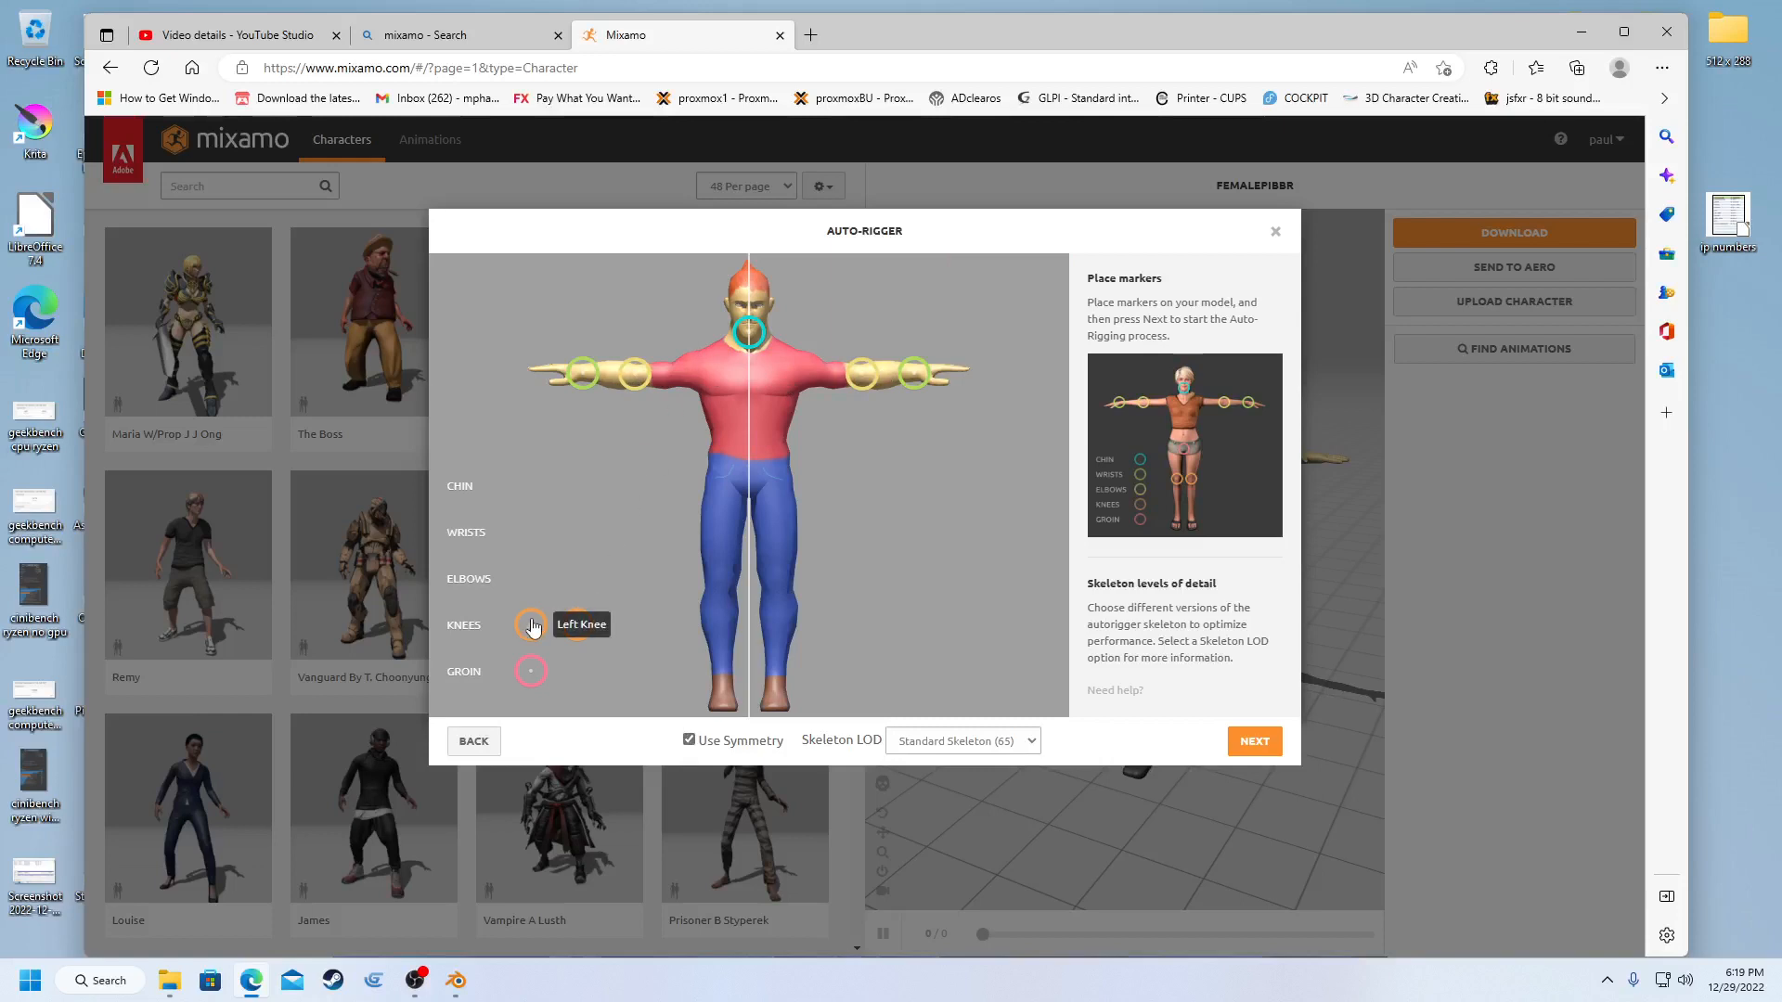
- Place the knee markers mid-leg and the groin marker at the crotch
left_click_drag(533, 627, 572, 571)
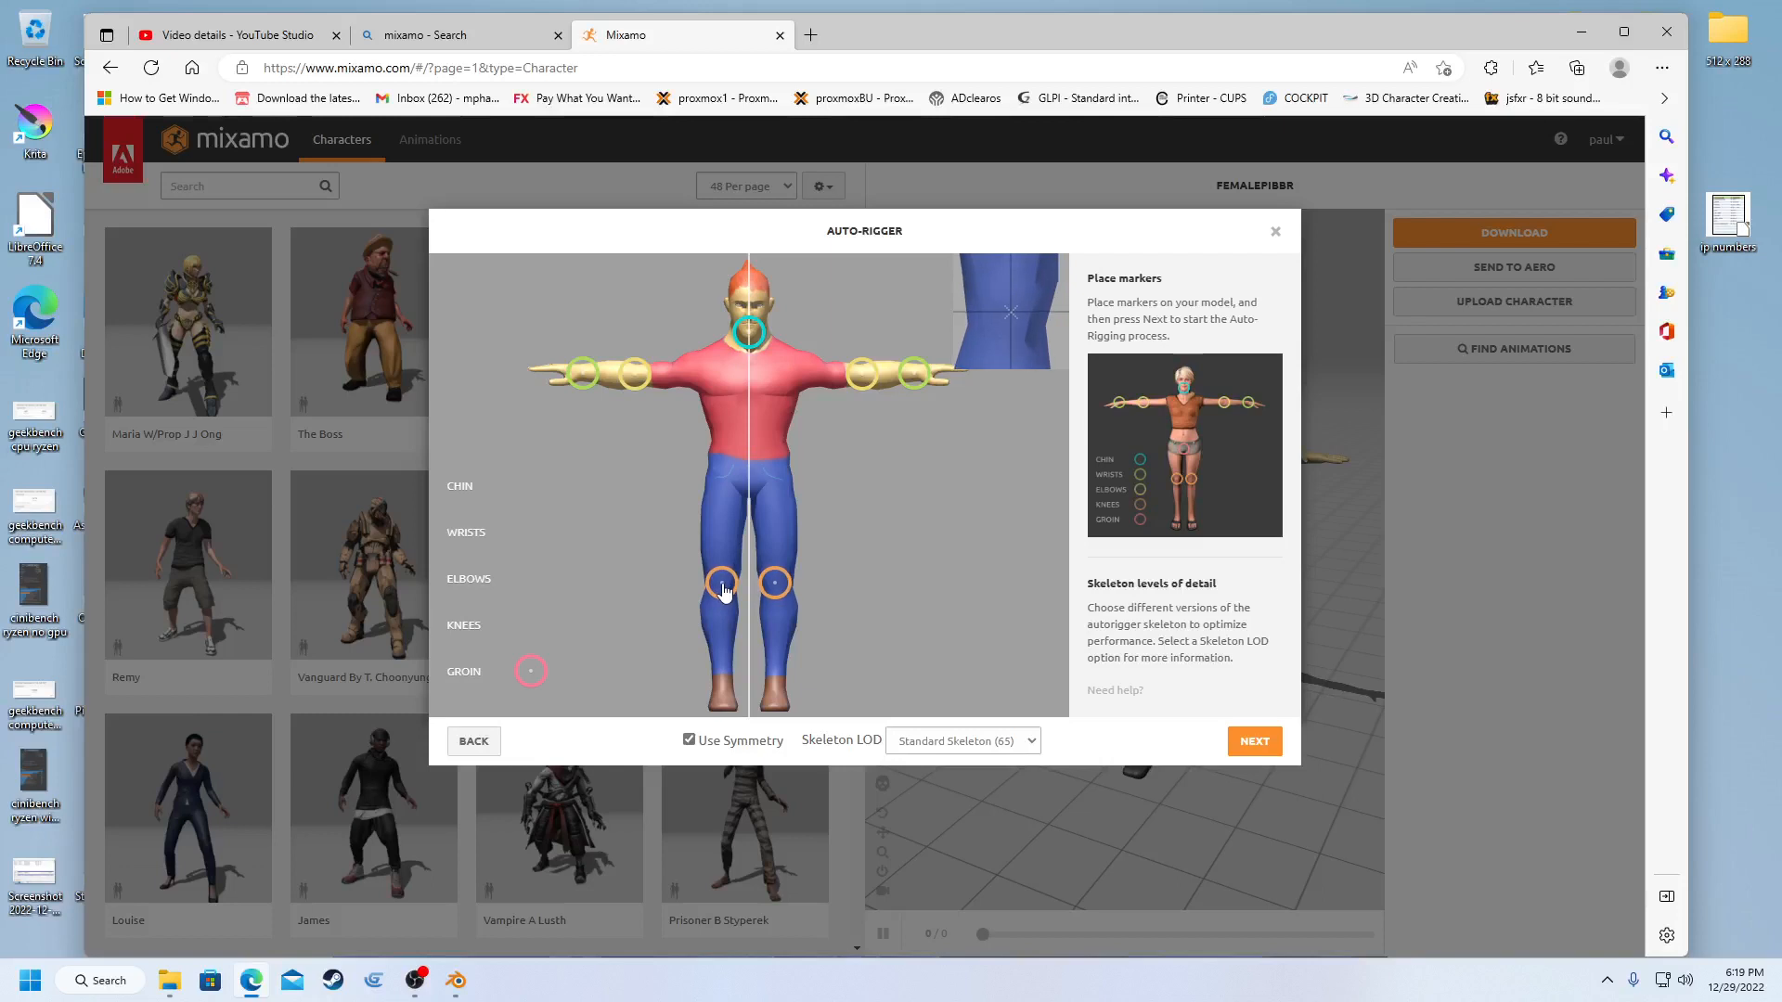
left_click_drag(725, 590, 716, 594)
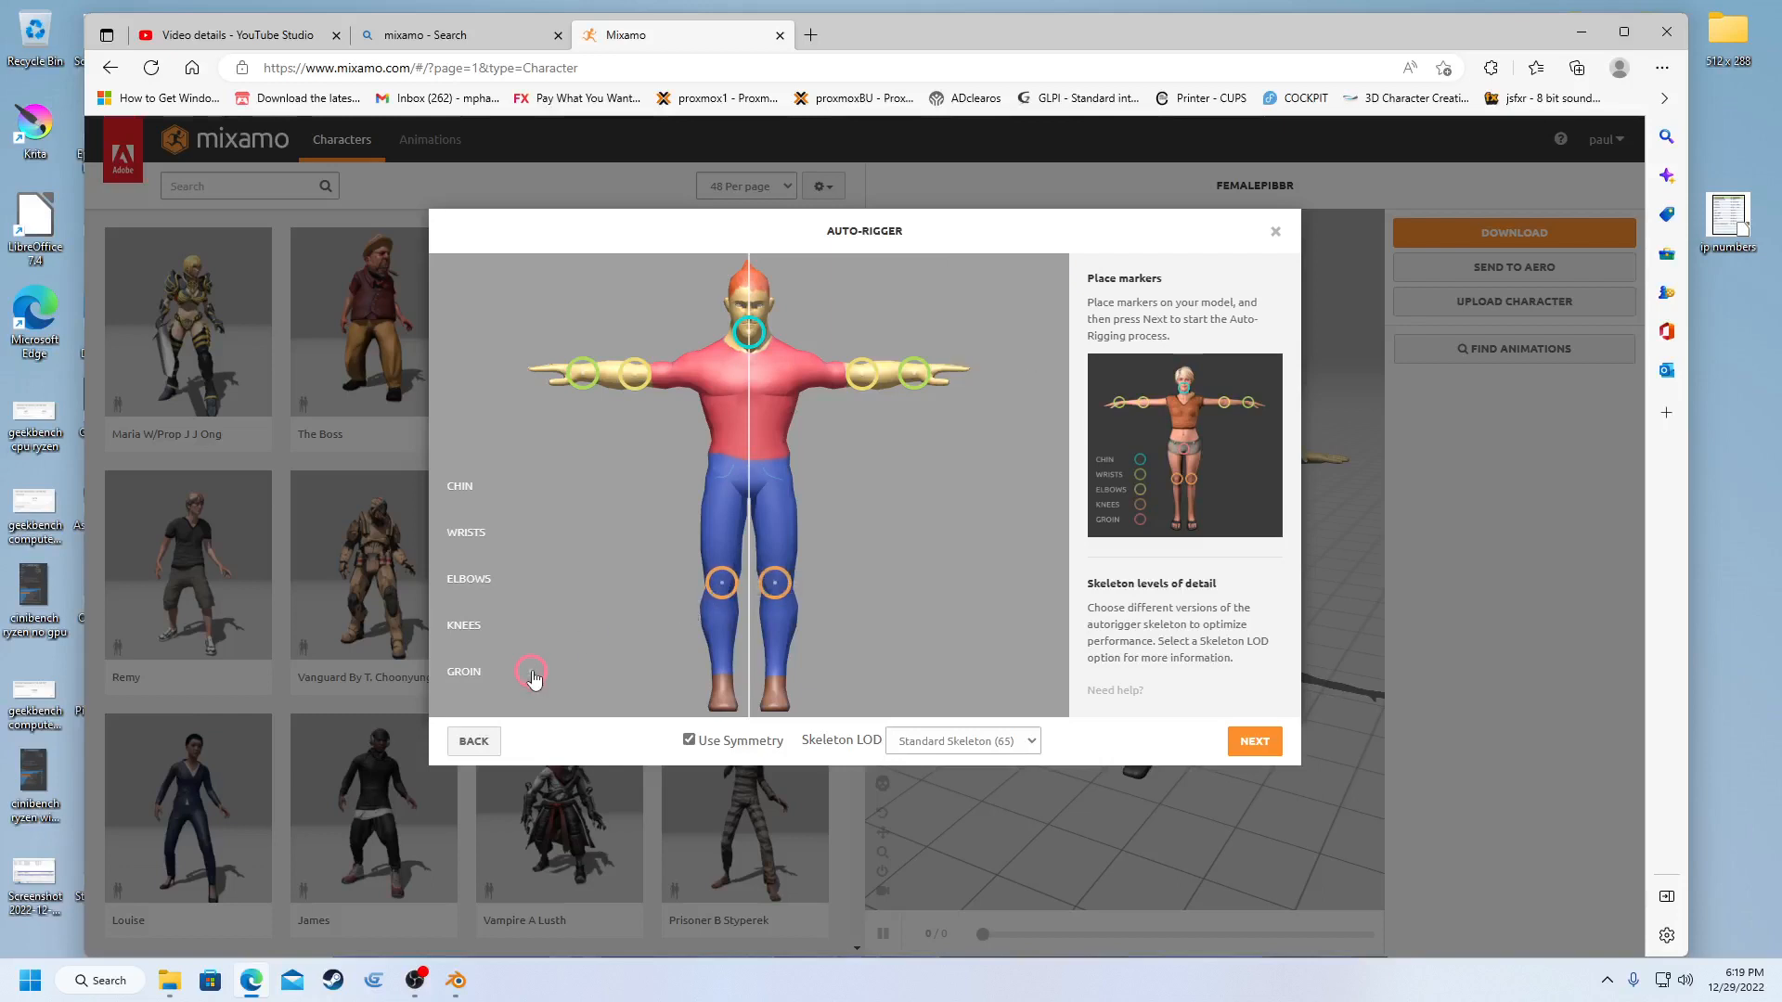
mouse_move(533, 676)
left_mouse_down()
mouse_move(580, 609)
mouse_move(749, 498)
left_mouse_up()
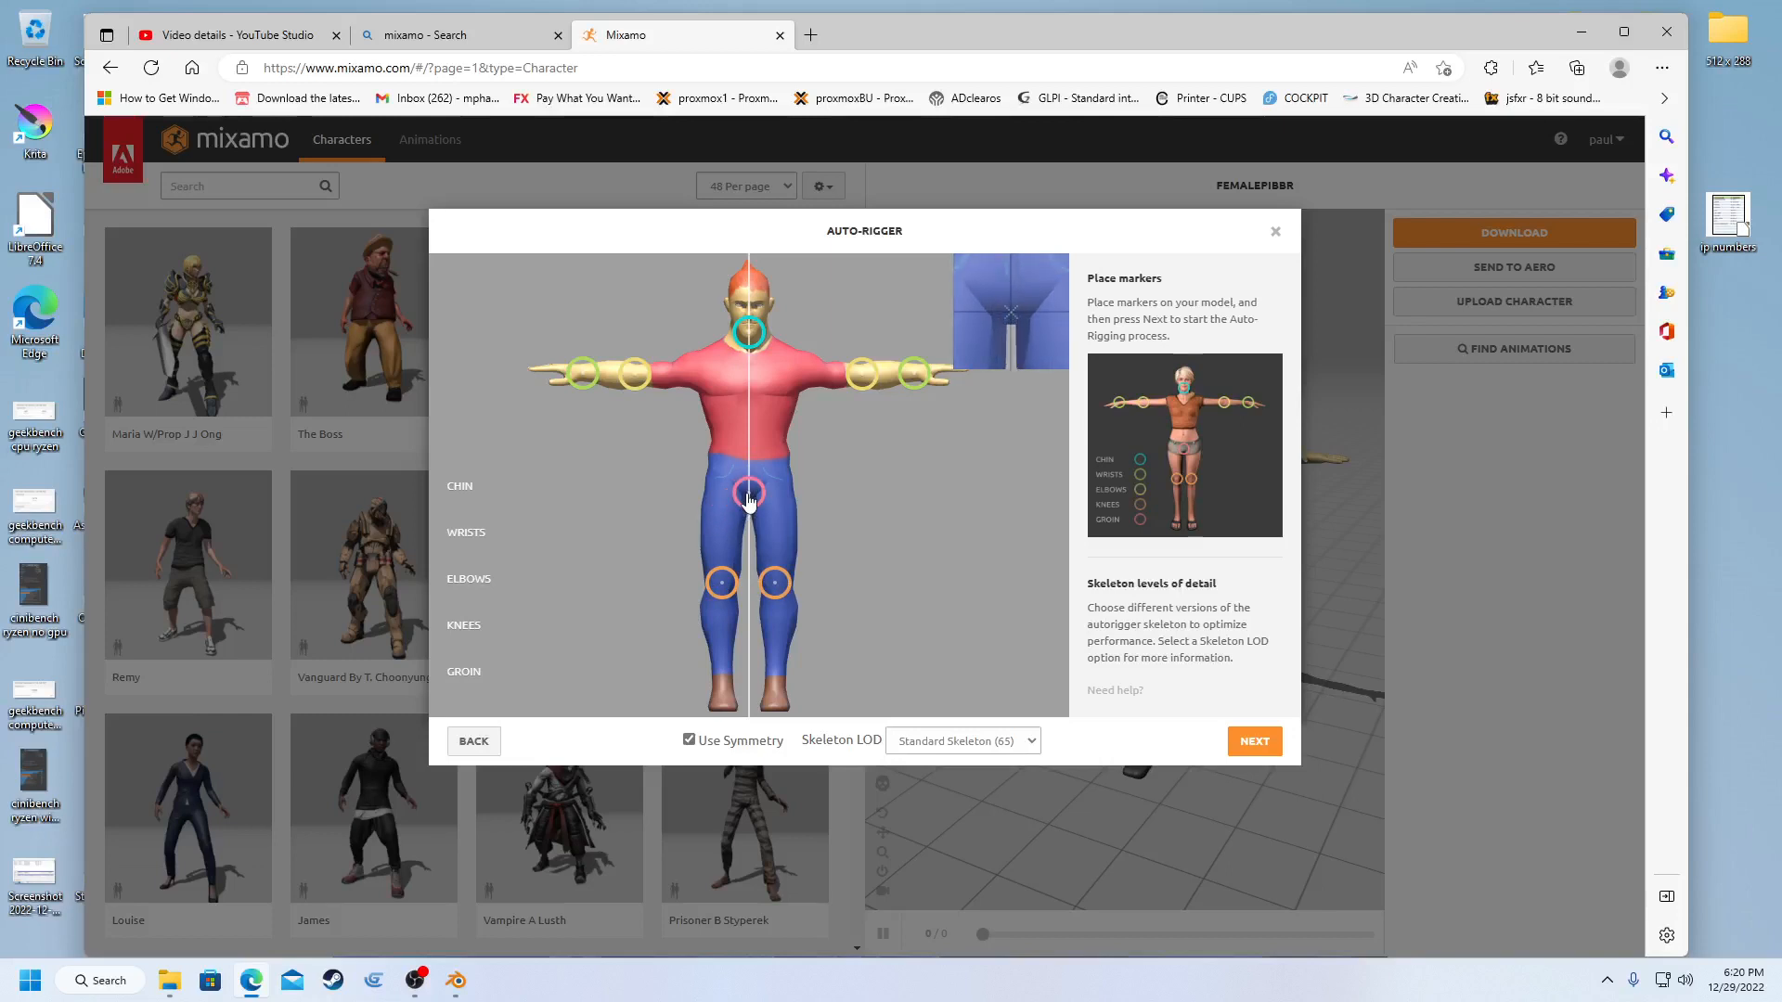
left_click_drag(750, 498, 749, 498)
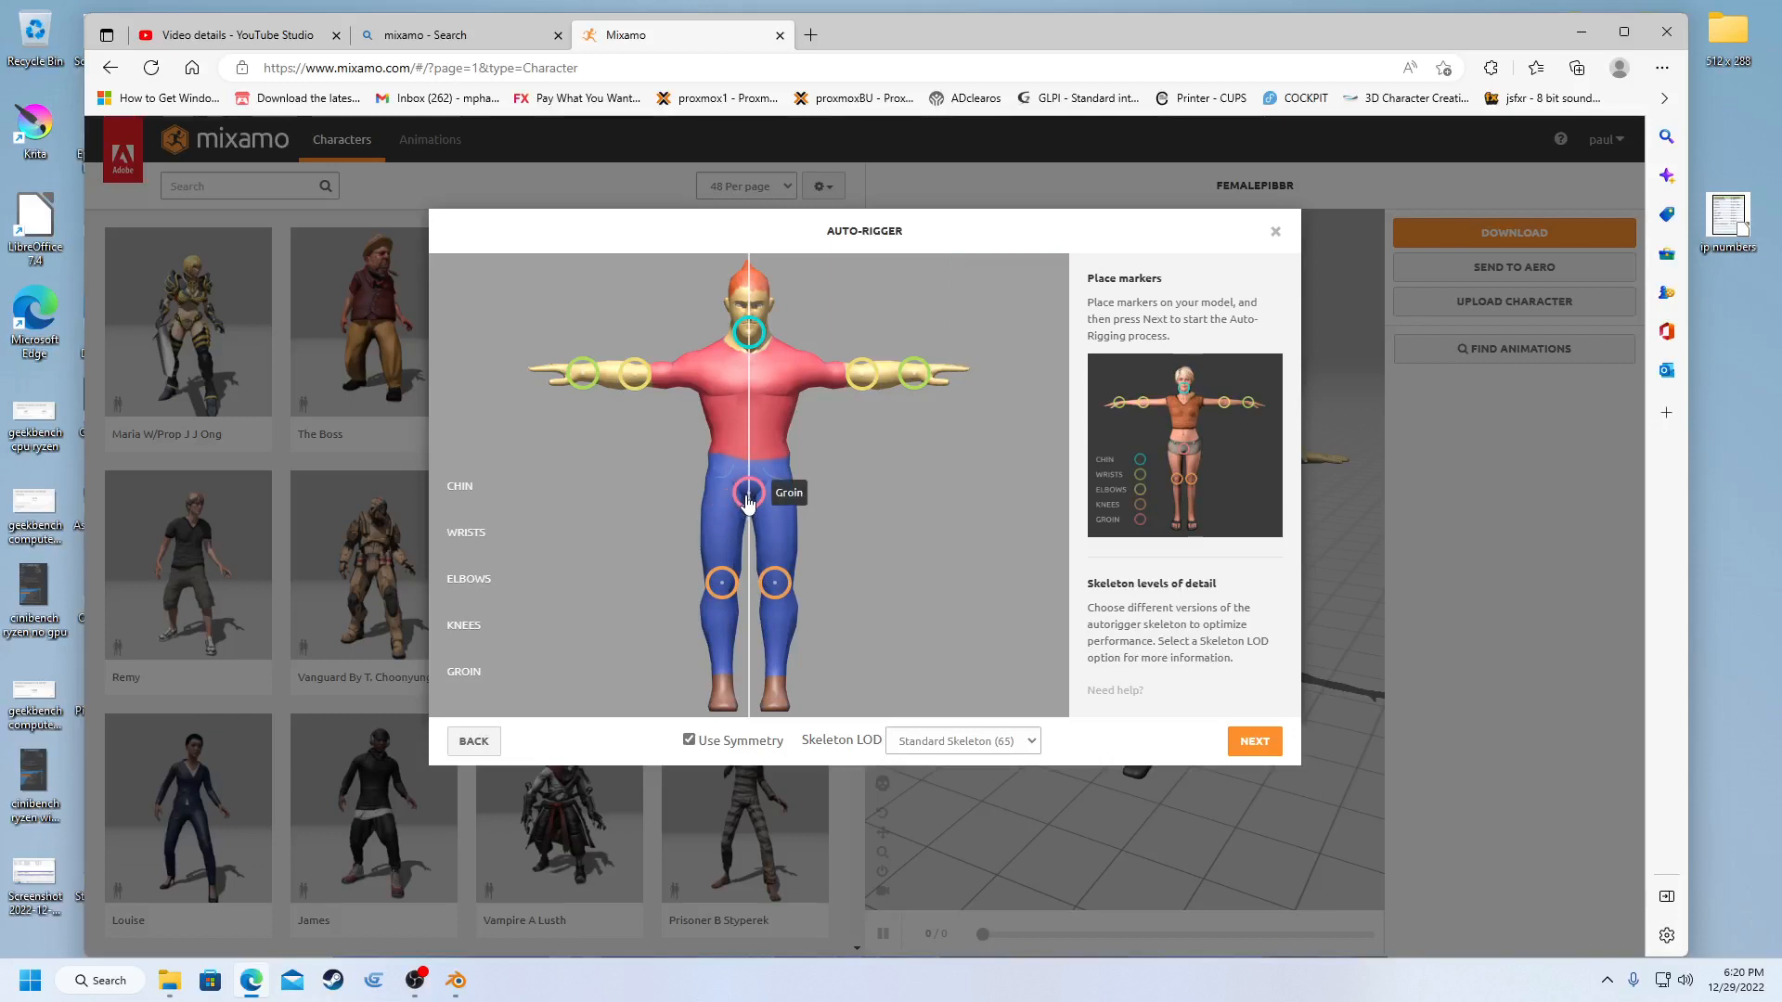
- Auto-rig the character with the Standard Skeleton (65) and accept it in place of the previous character
left_click(1260, 744)
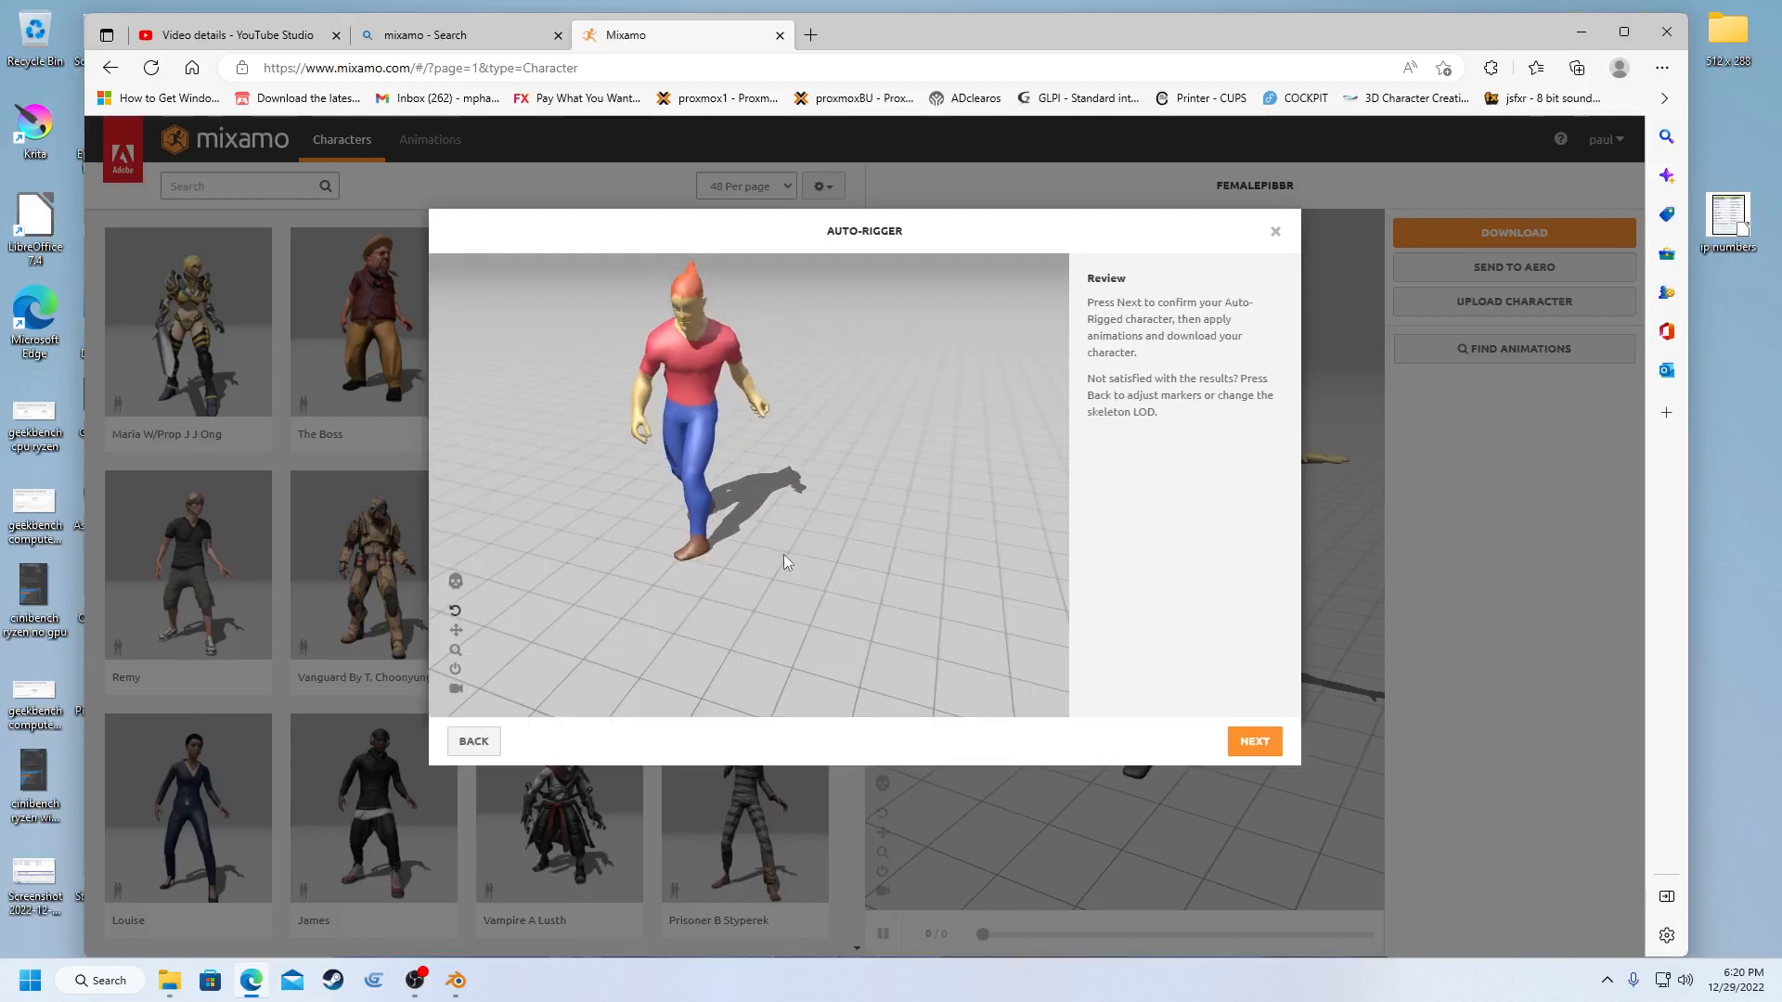
left_click(1254, 741)
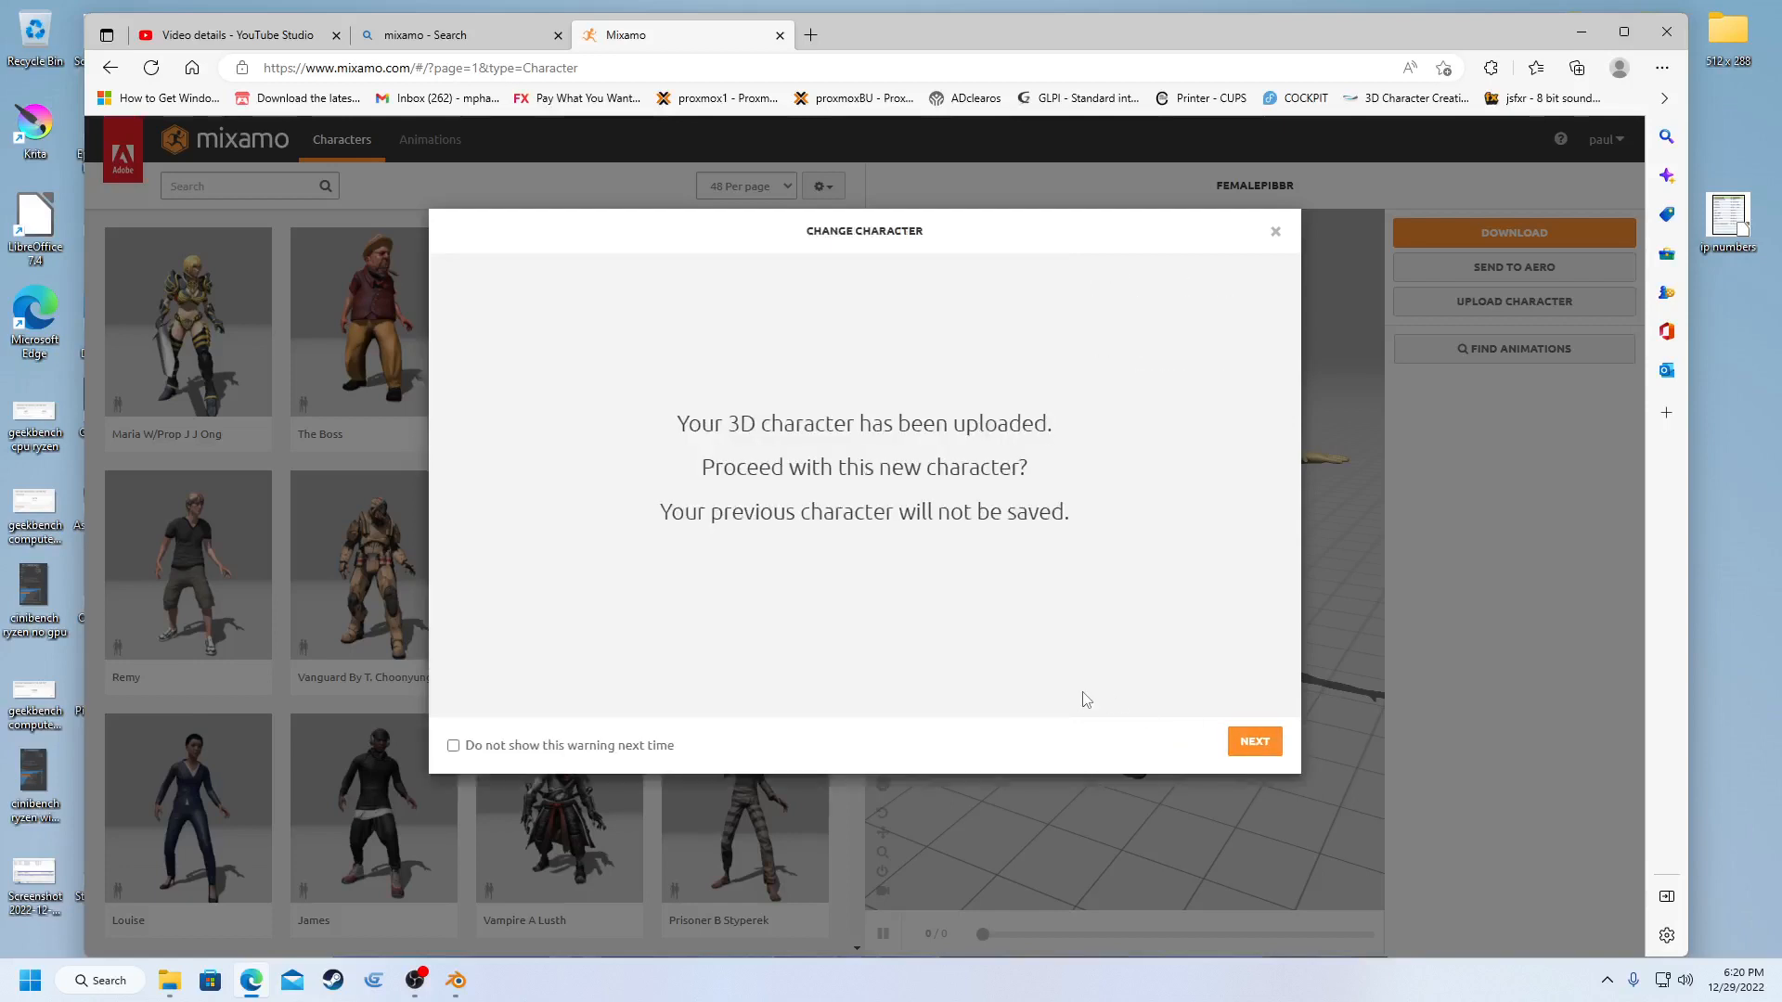
left_click(1253, 742)
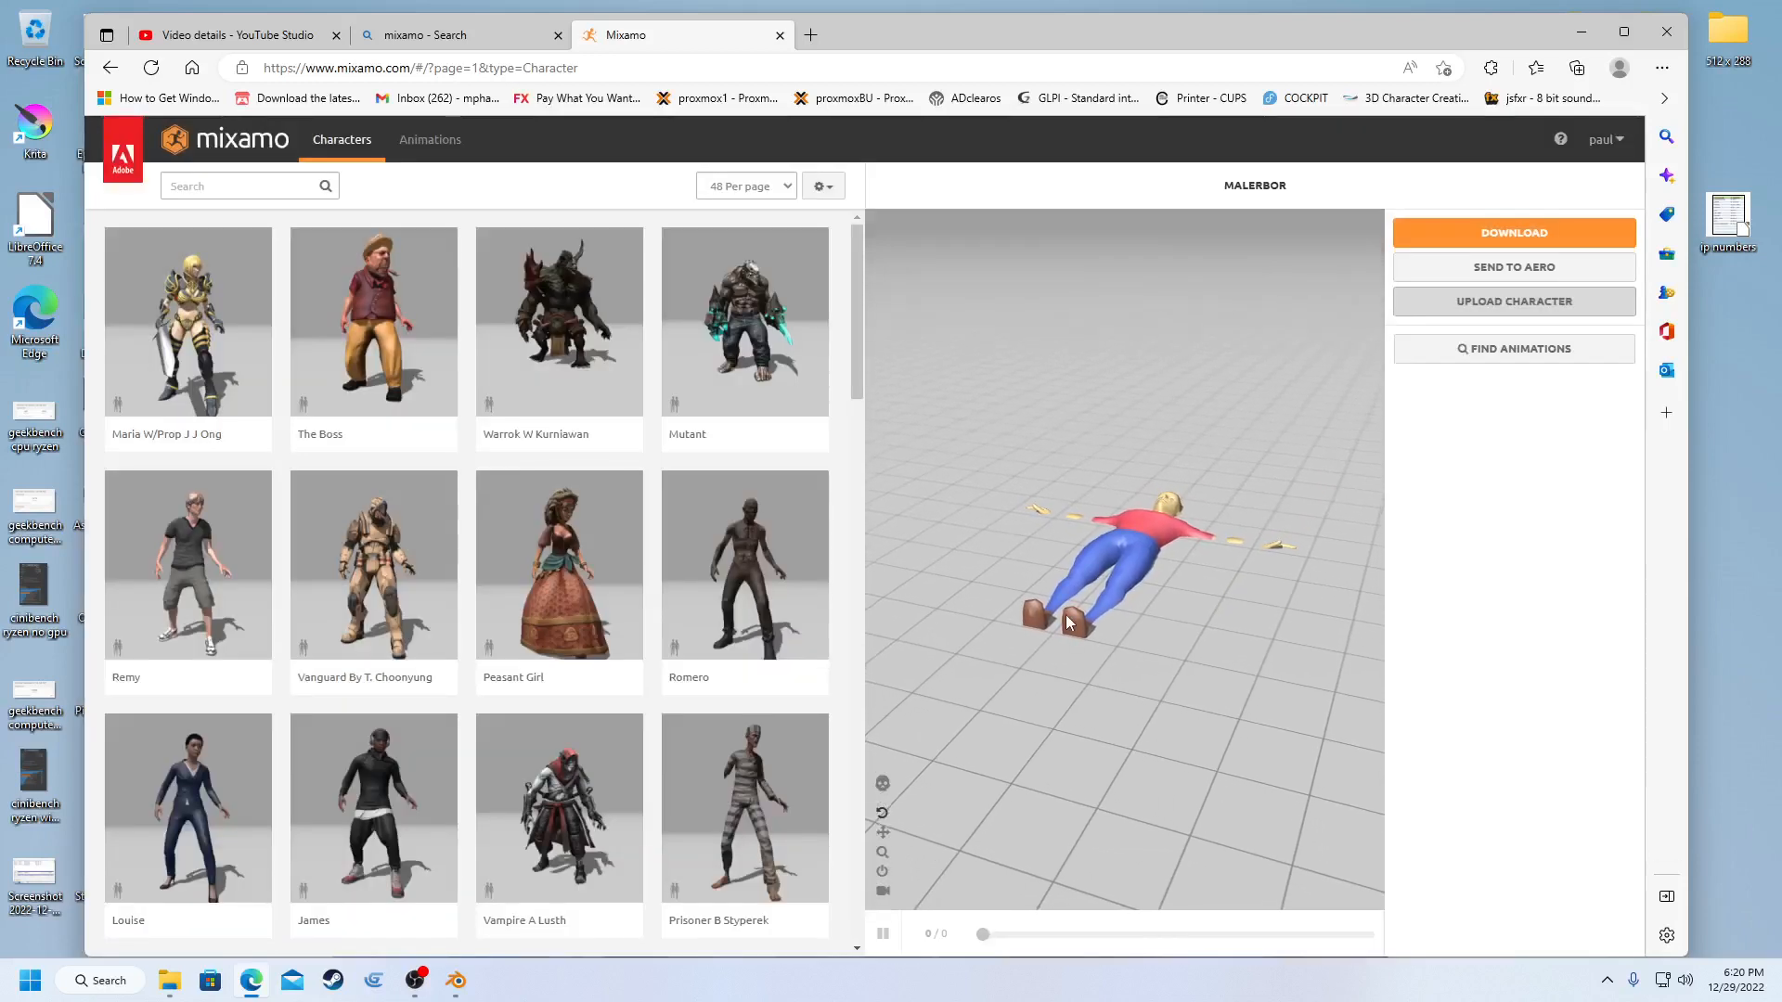
left_click_drag(1088, 599, 1111, 728)
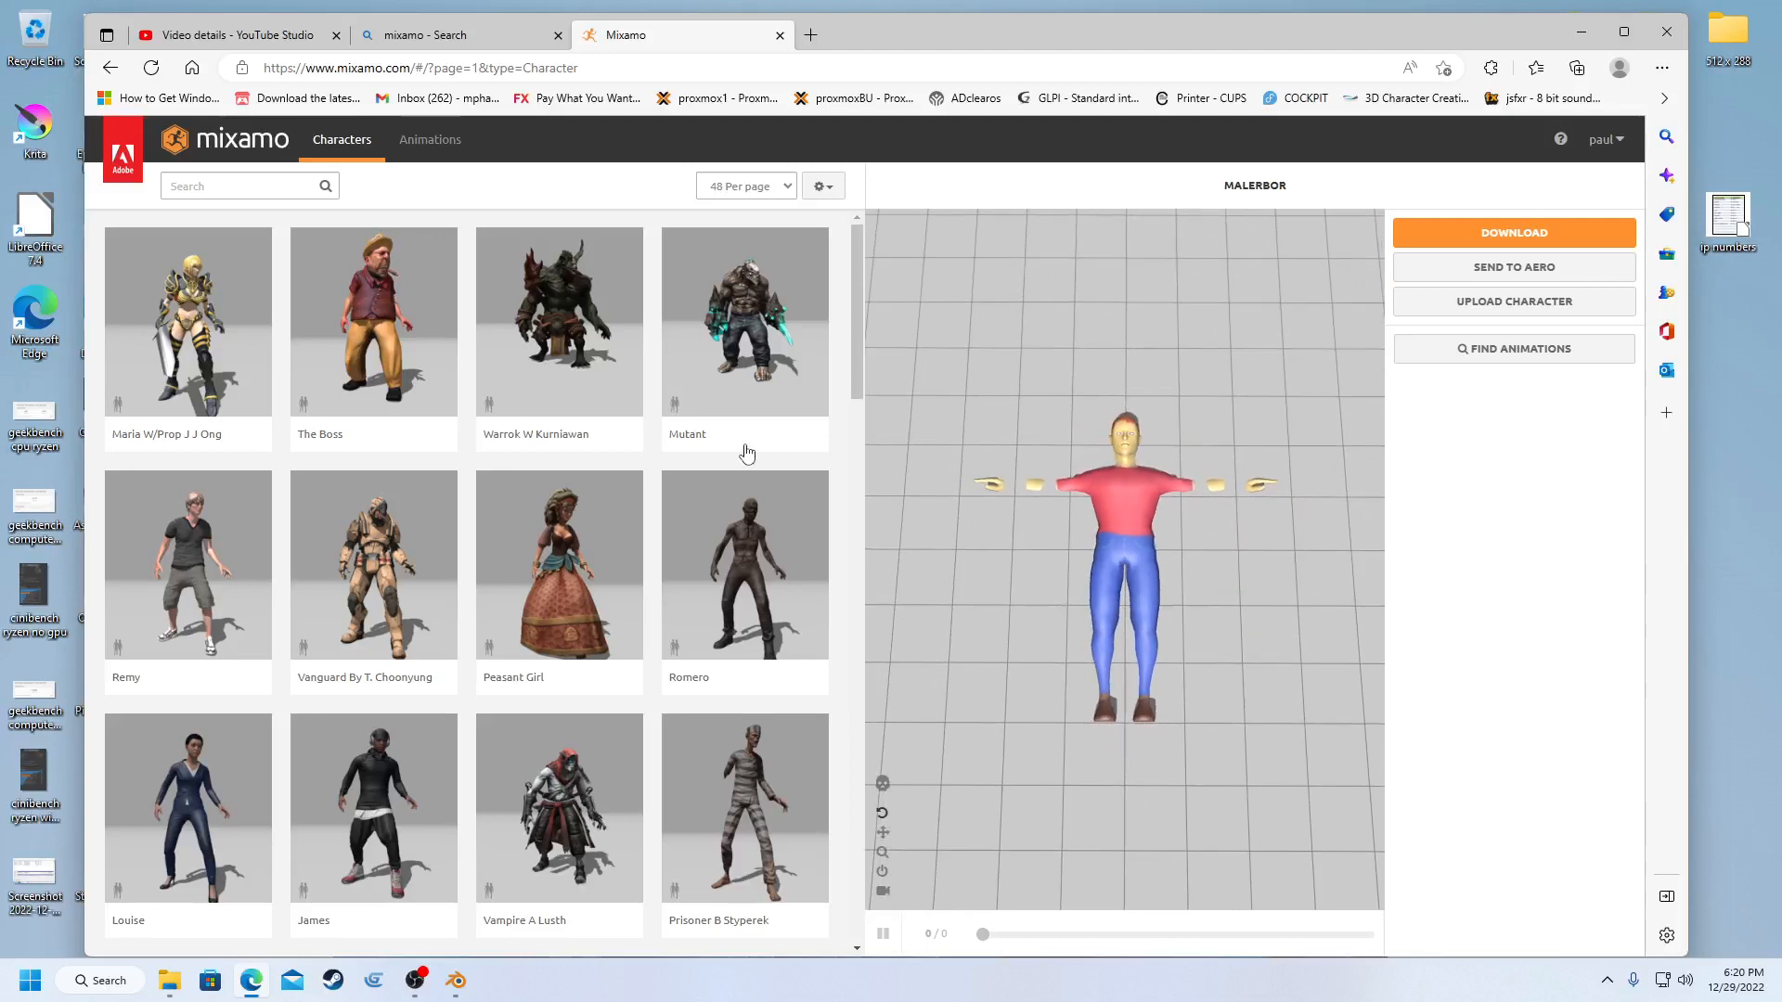
- Preview the Capoeira animation on the rigged character from the front
left_click(447, 158)
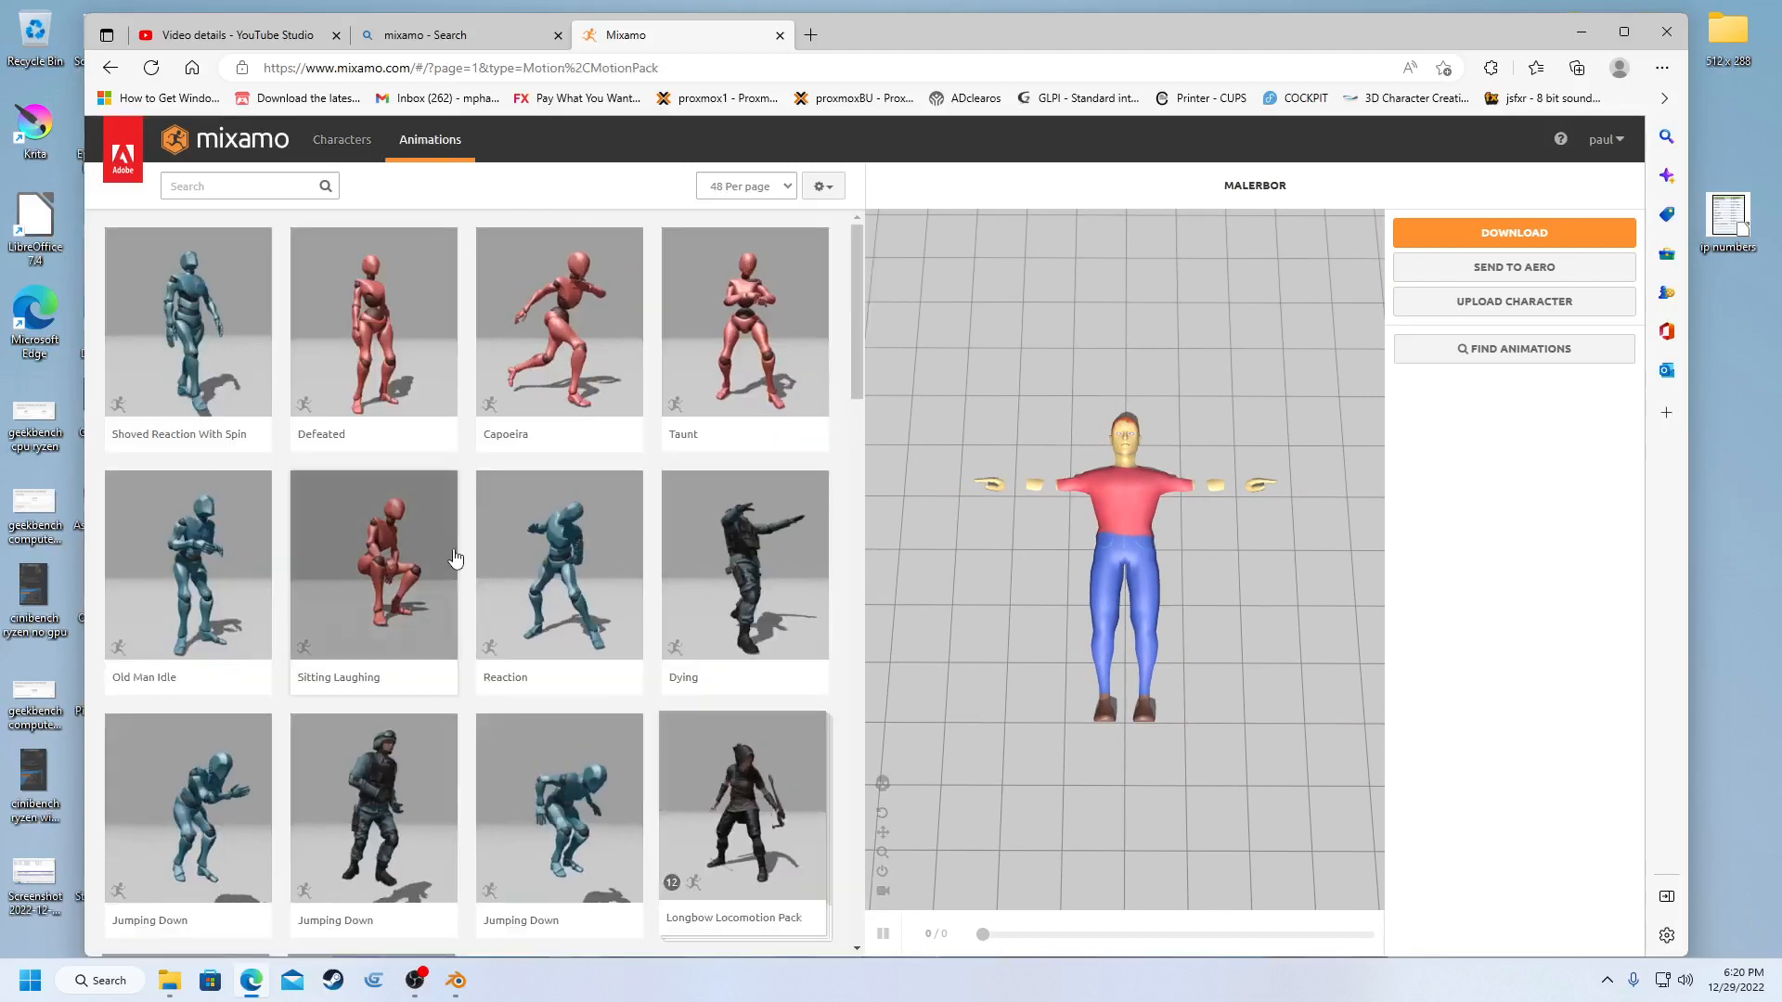
left_click(553, 357)
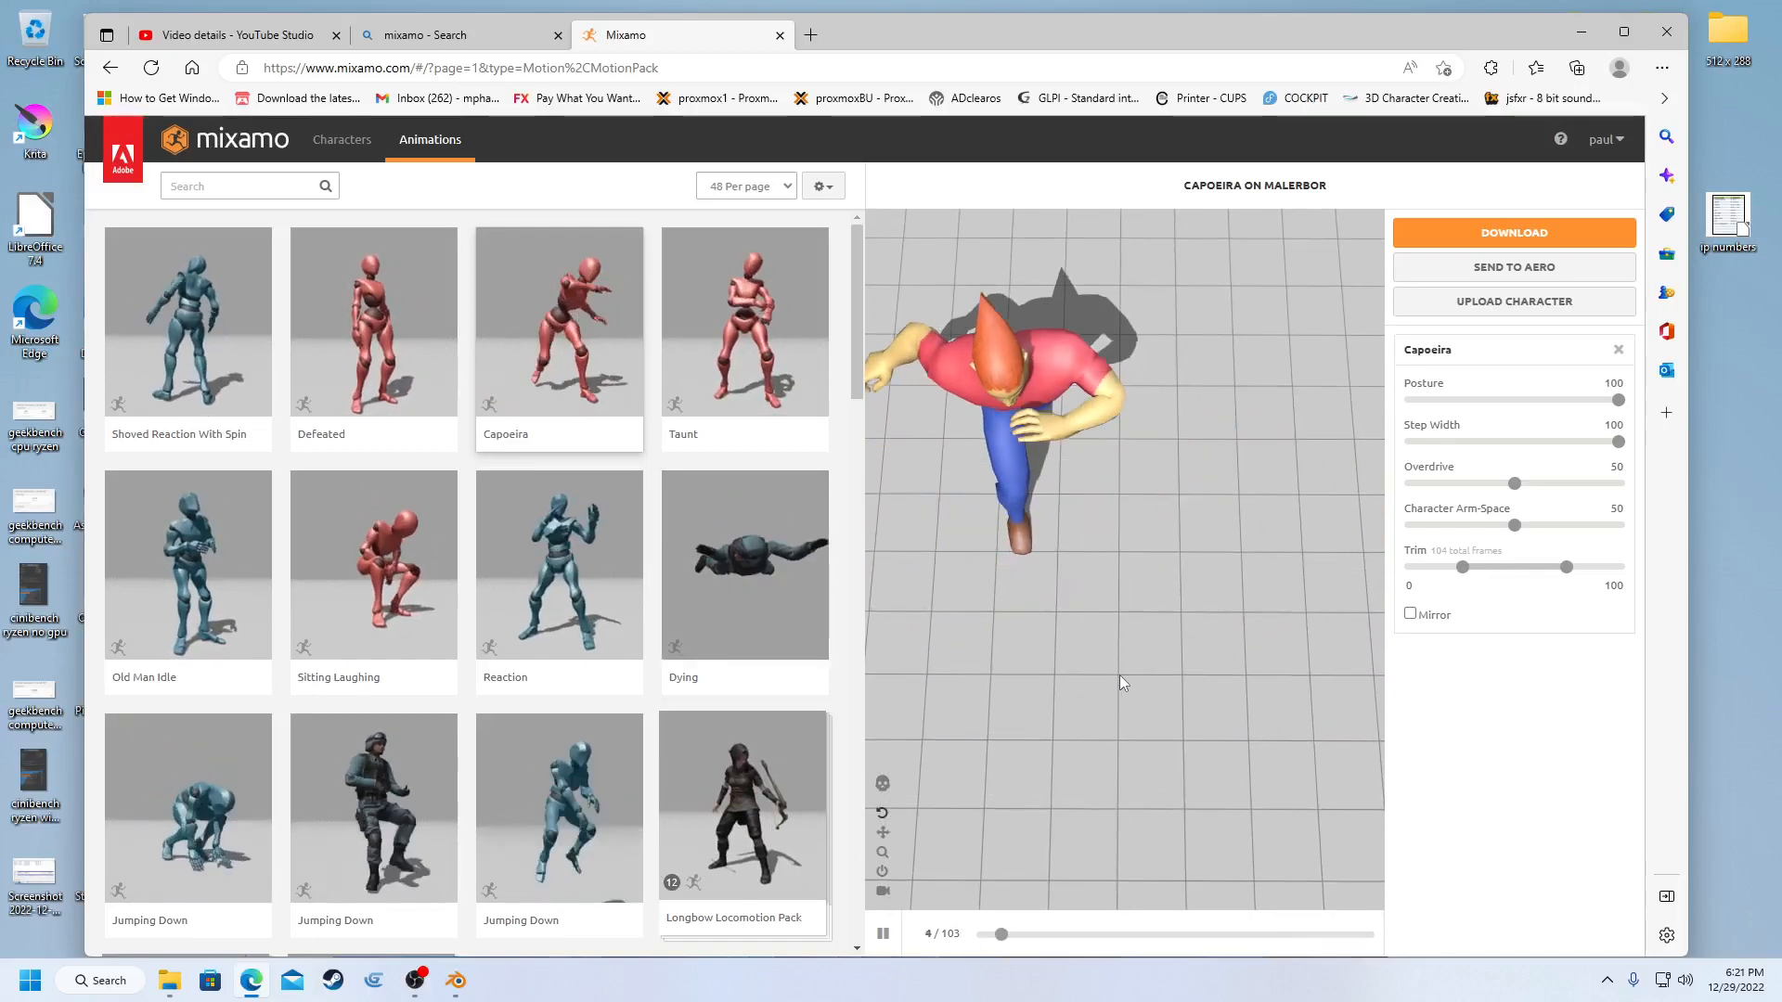
left_click_drag(1134, 607, 1134, 496)
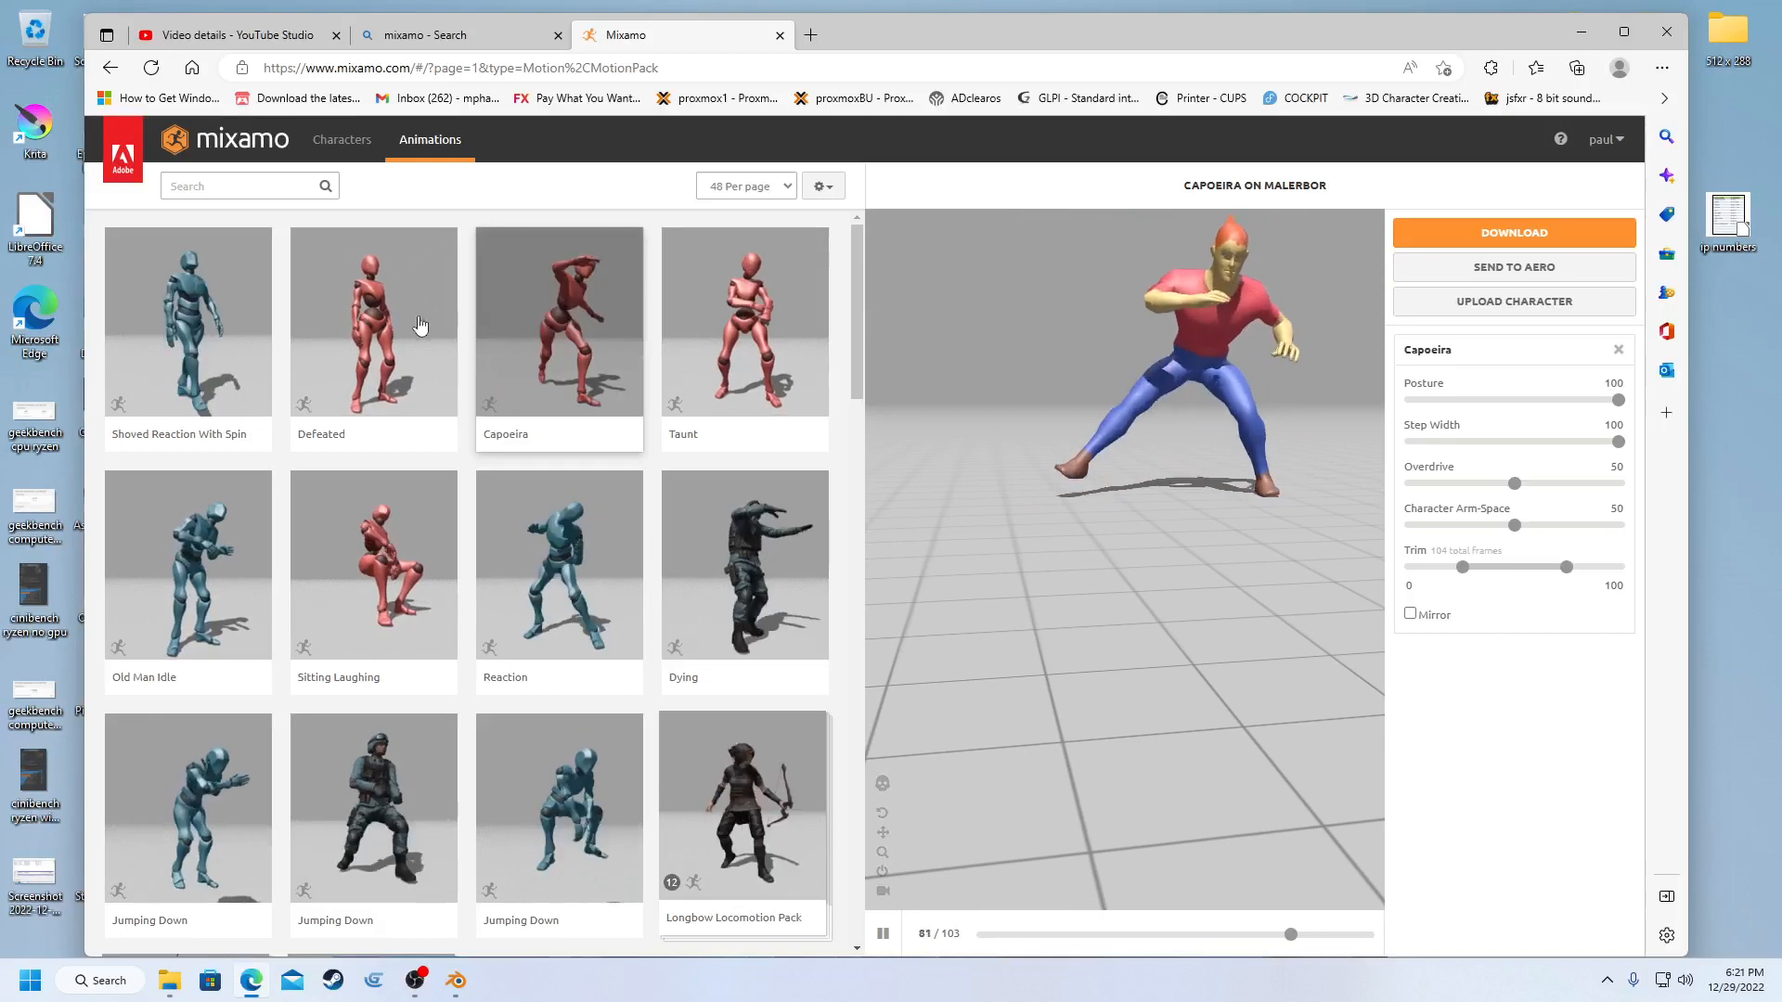
- Search the animations for "tpose" and apply T-Pose to the character
left_click(277, 189)
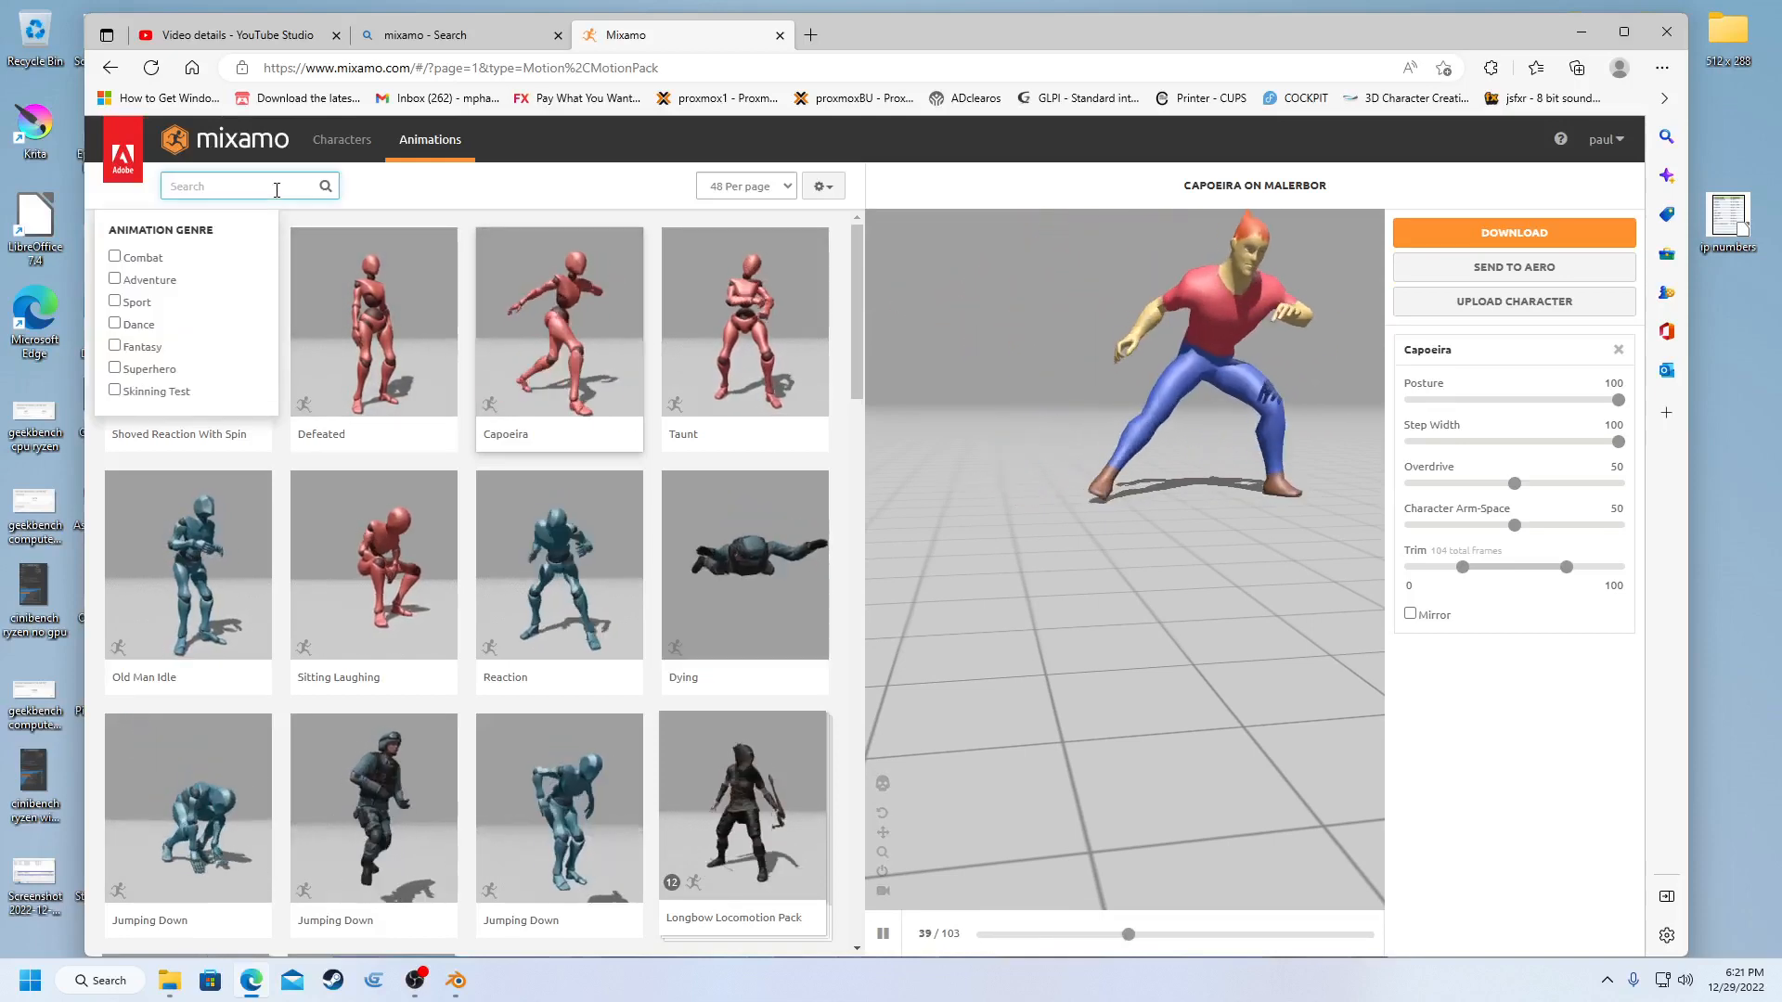
type("tpose")
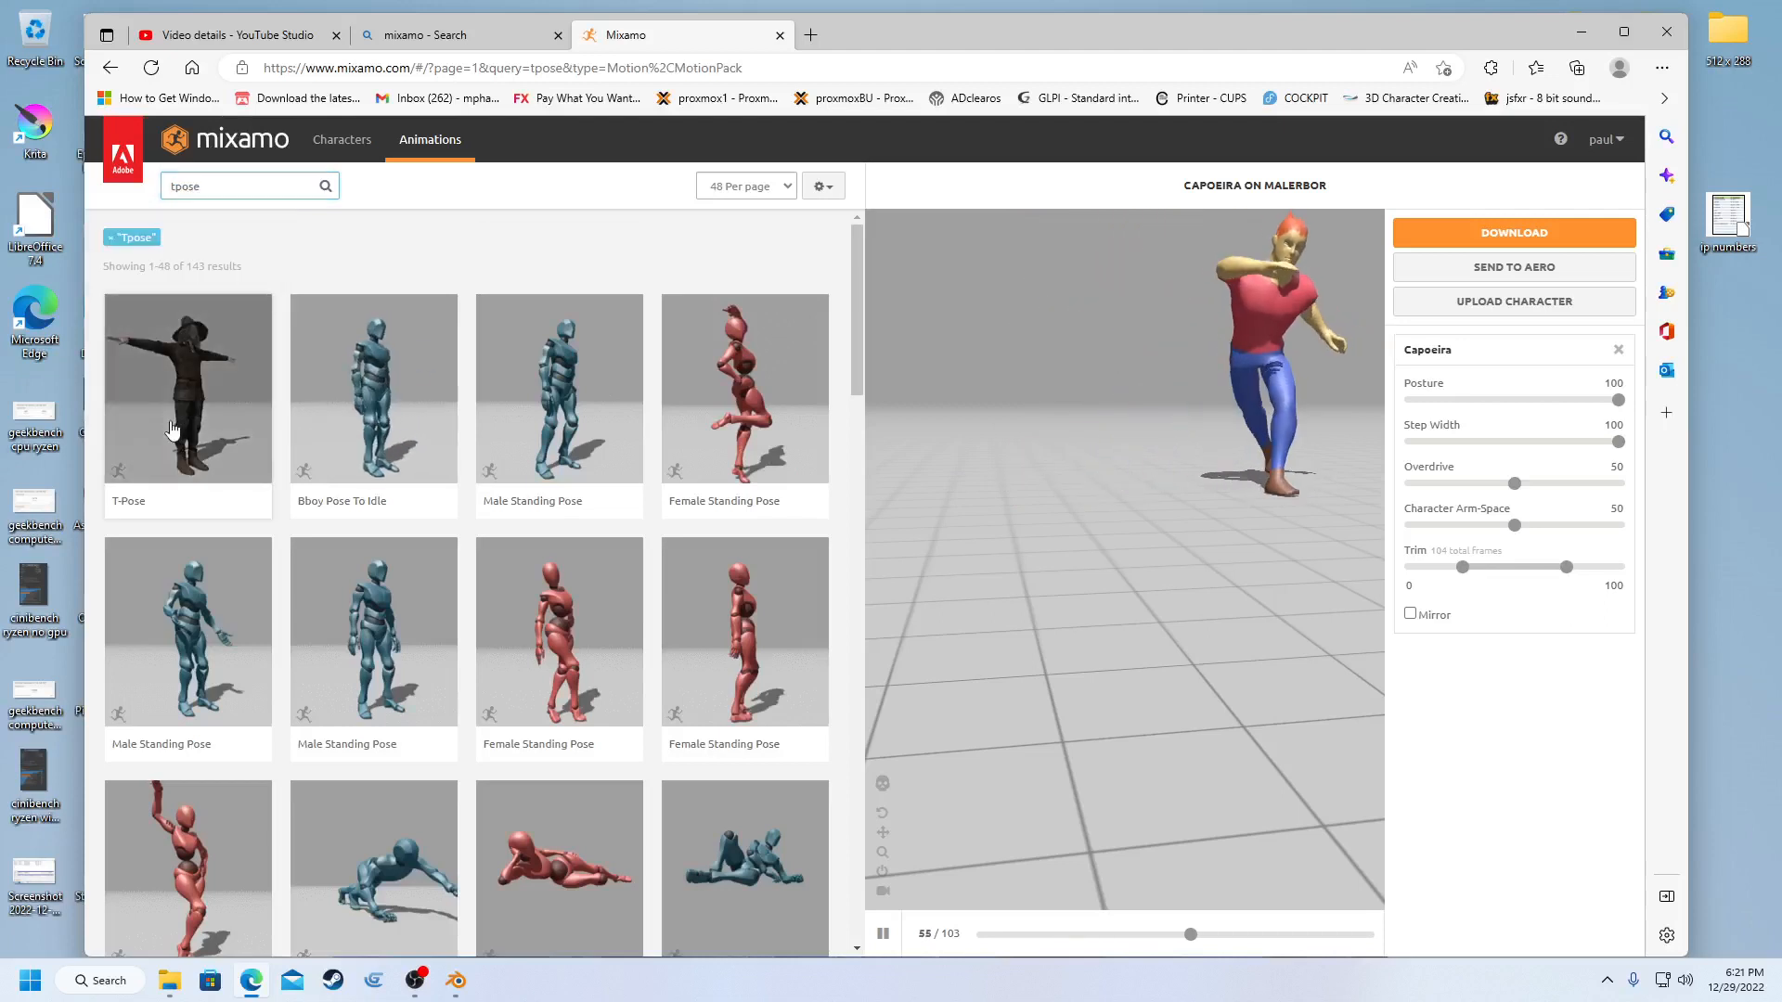
left_click(186, 390)
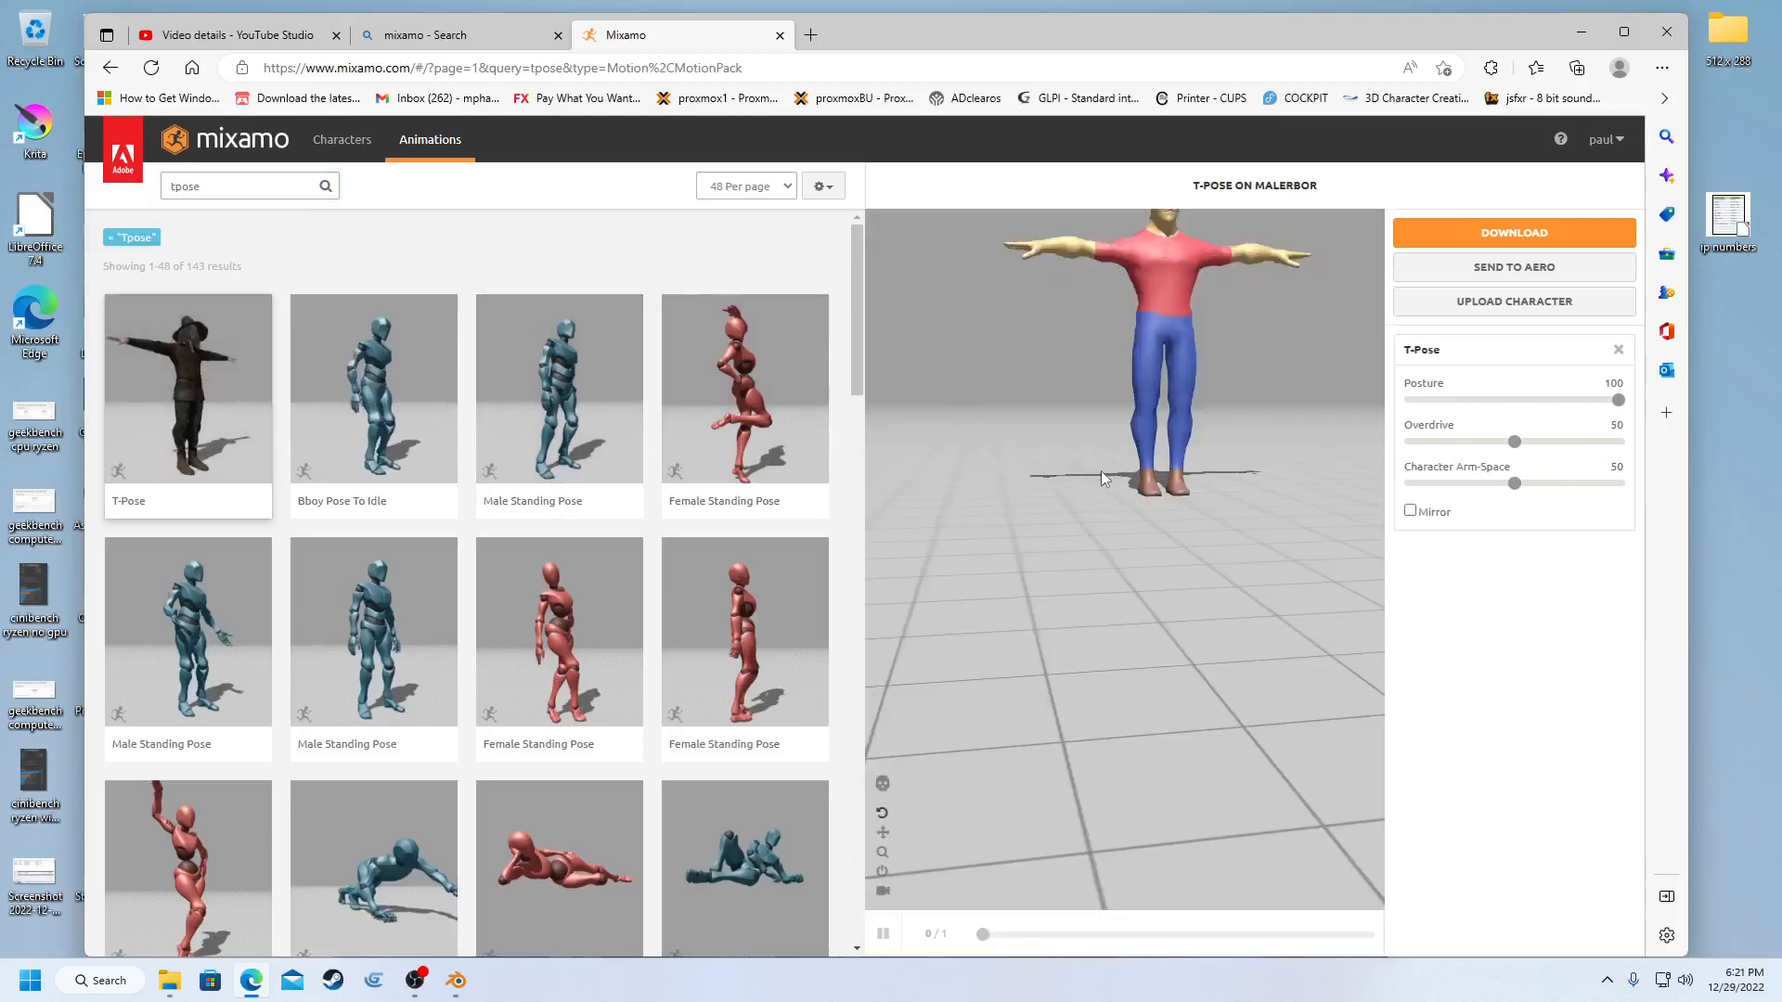
- Download the T-Pose character as FBX Binary with skin, 30 frames per second and no keyframe reduction
mouse_move(1101, 471)
left_mouse_down()
mouse_move(1102, 498)
mouse_move(1099, 440)
mouse_move(1082, 458)
left_mouse_up()
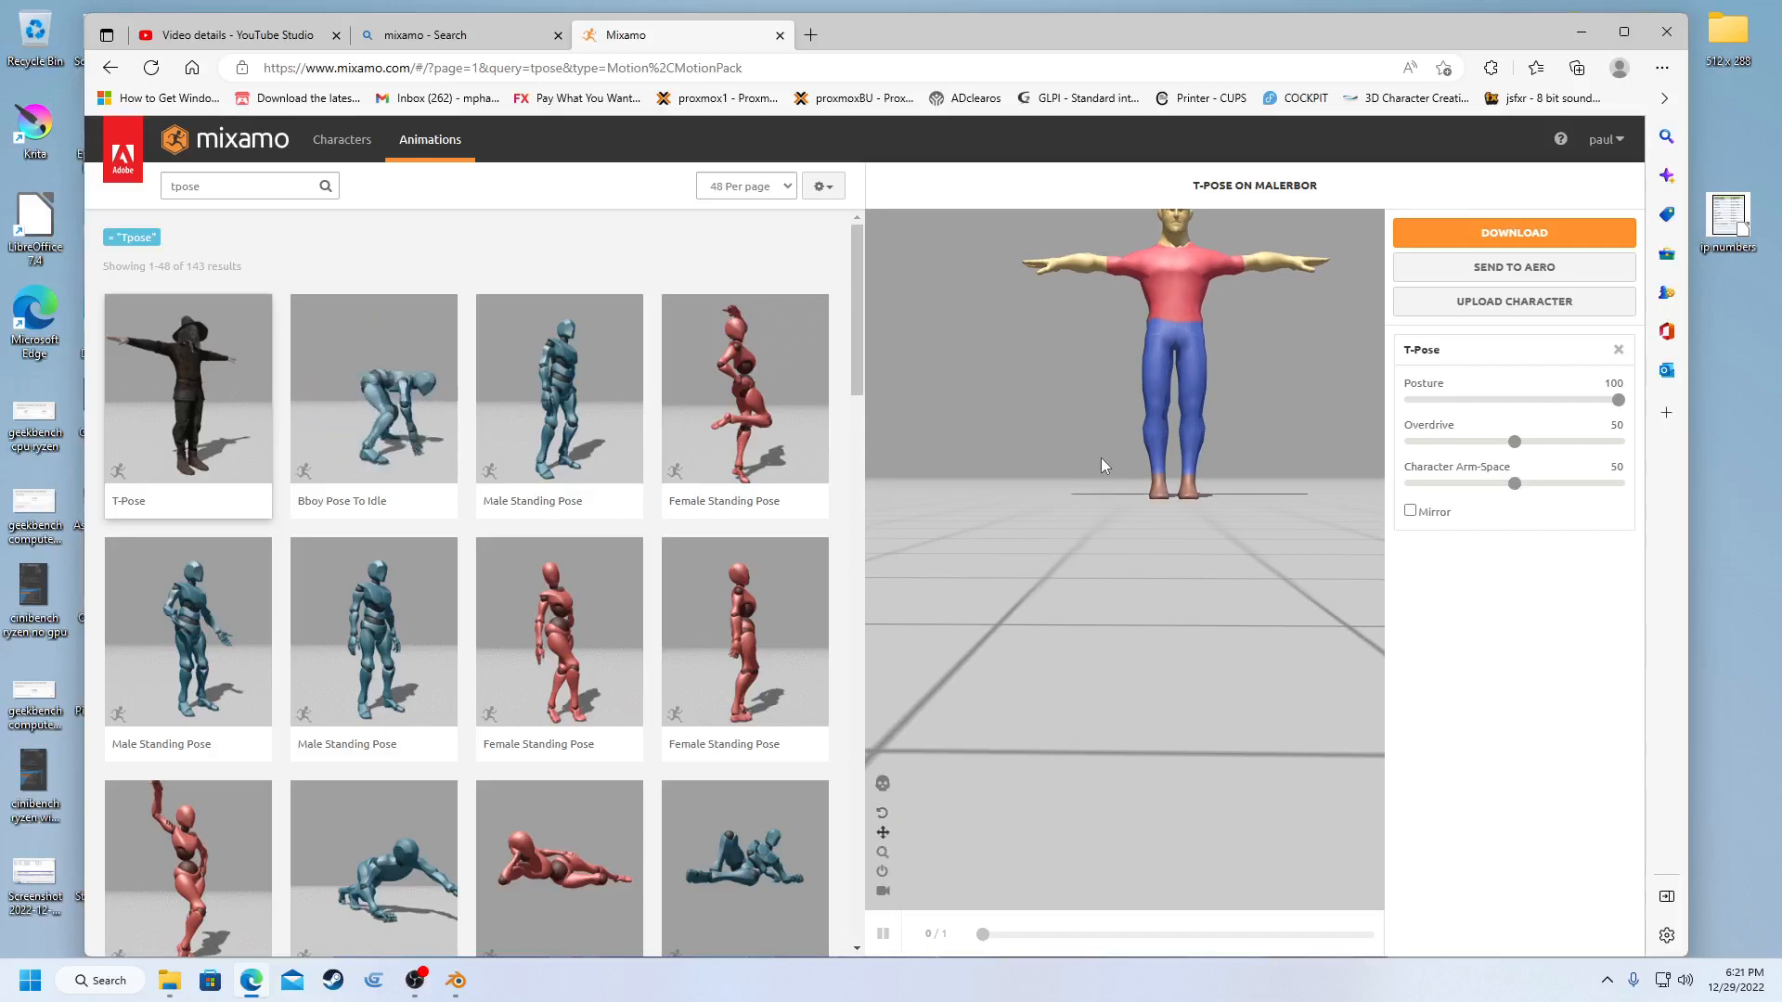
left_click_drag(1112, 381, 1093, 514)
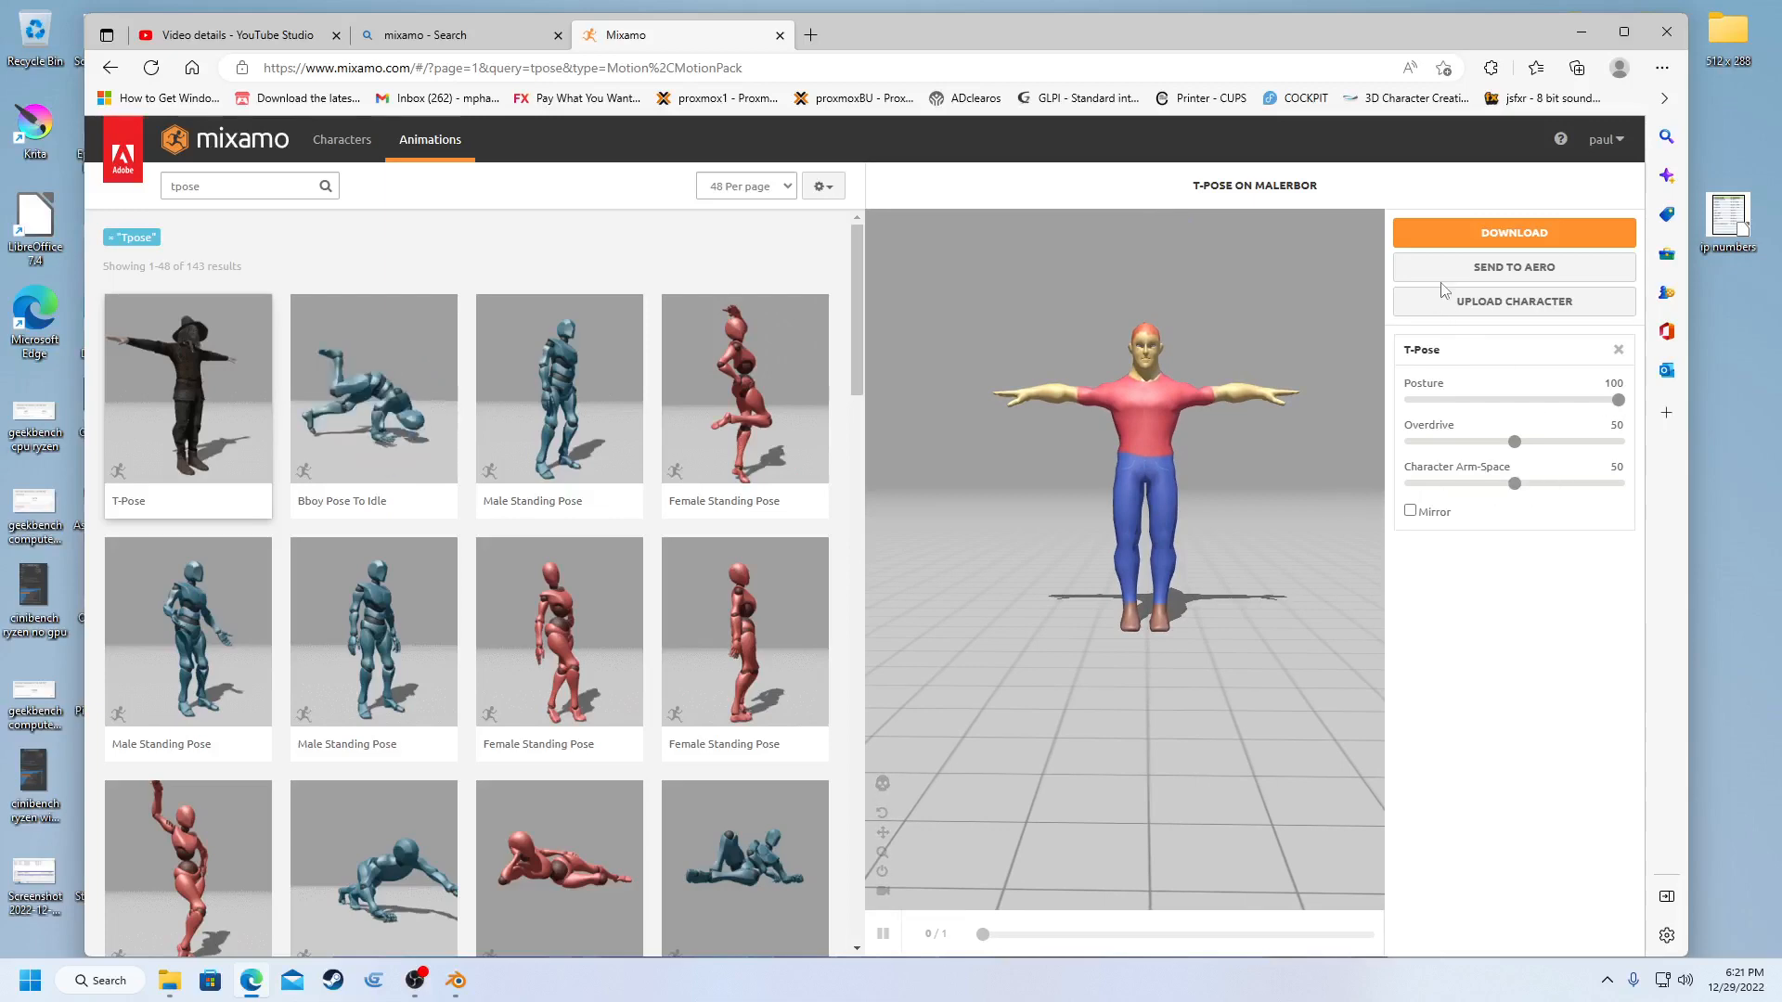
left_click(1459, 230)
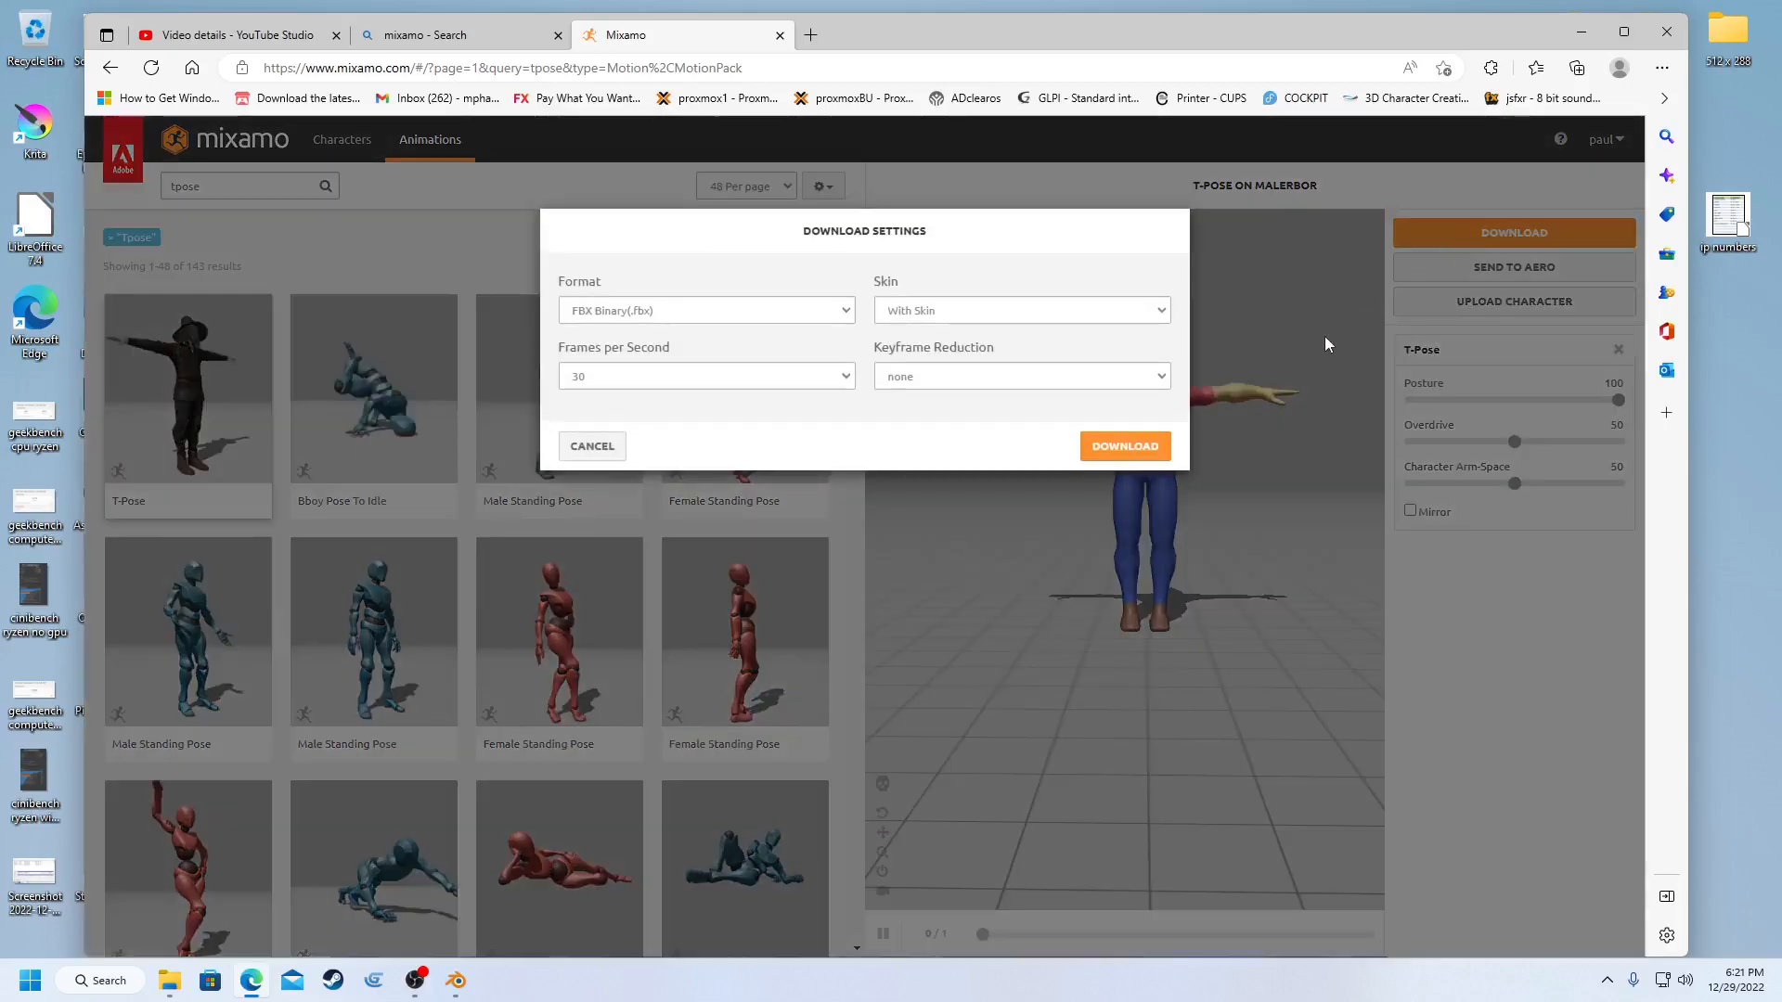
left_click(1106, 452)
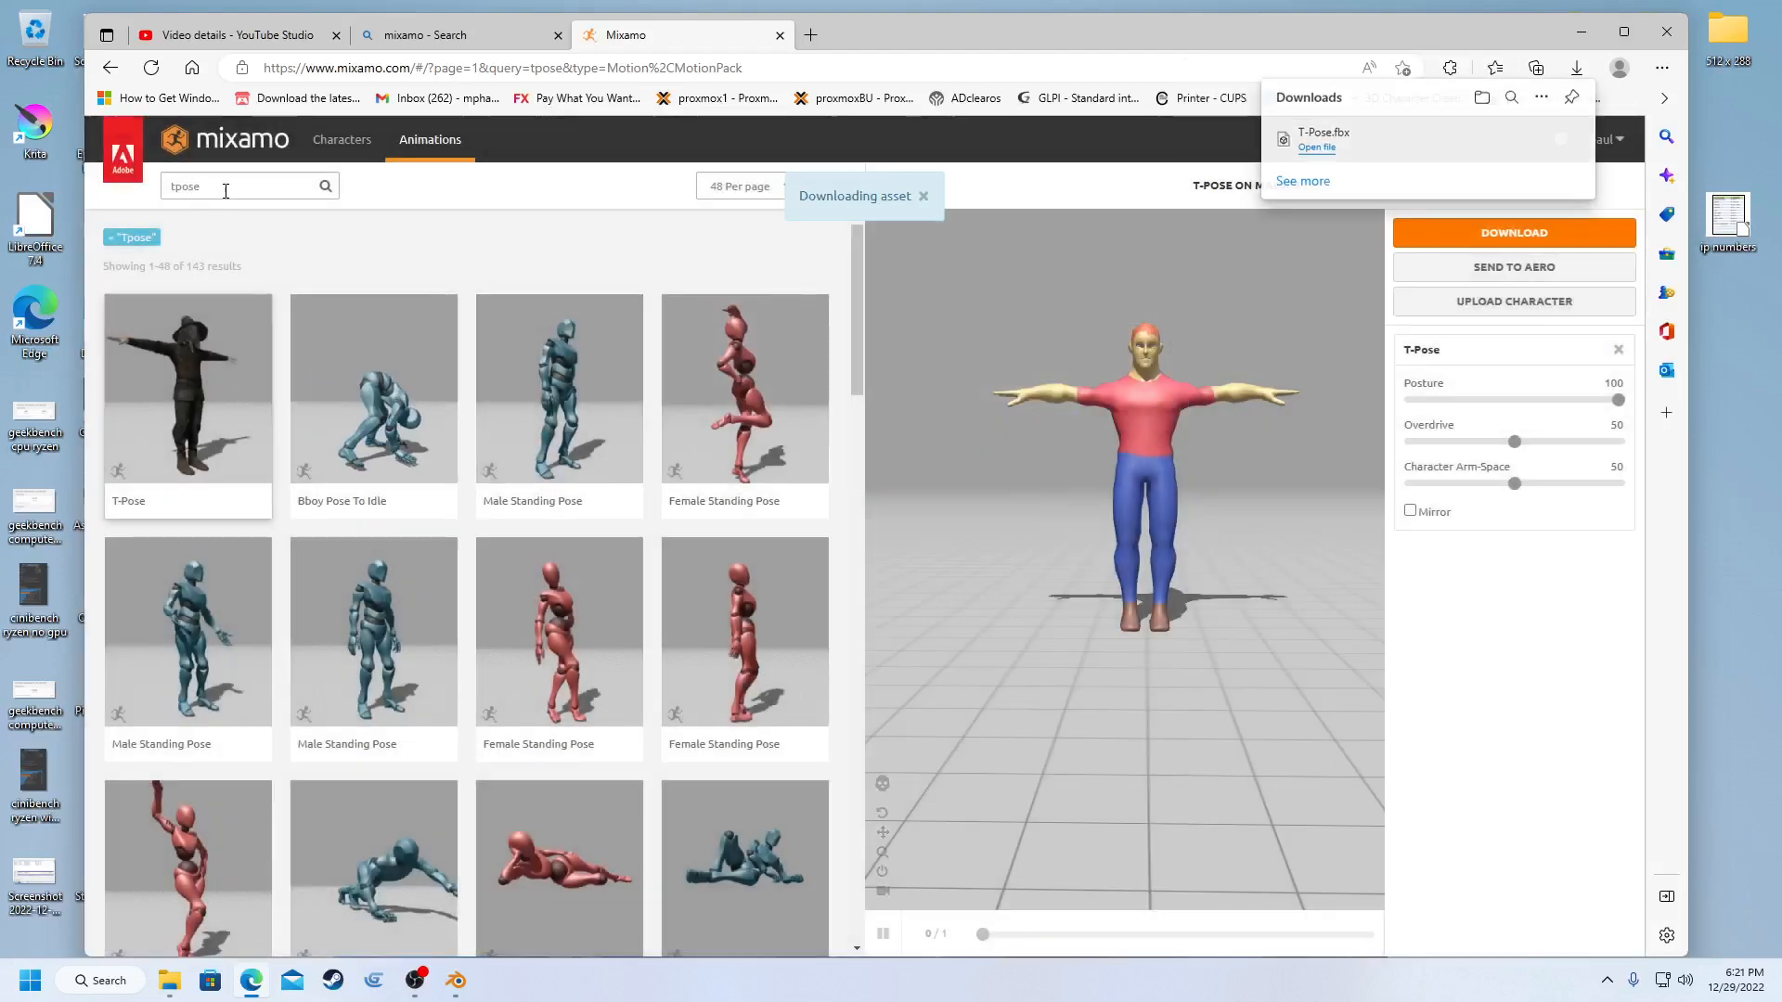
- Search the animations for "idol" and apply Sad Idle to the character
left_click_drag(219, 185, 152, 201)
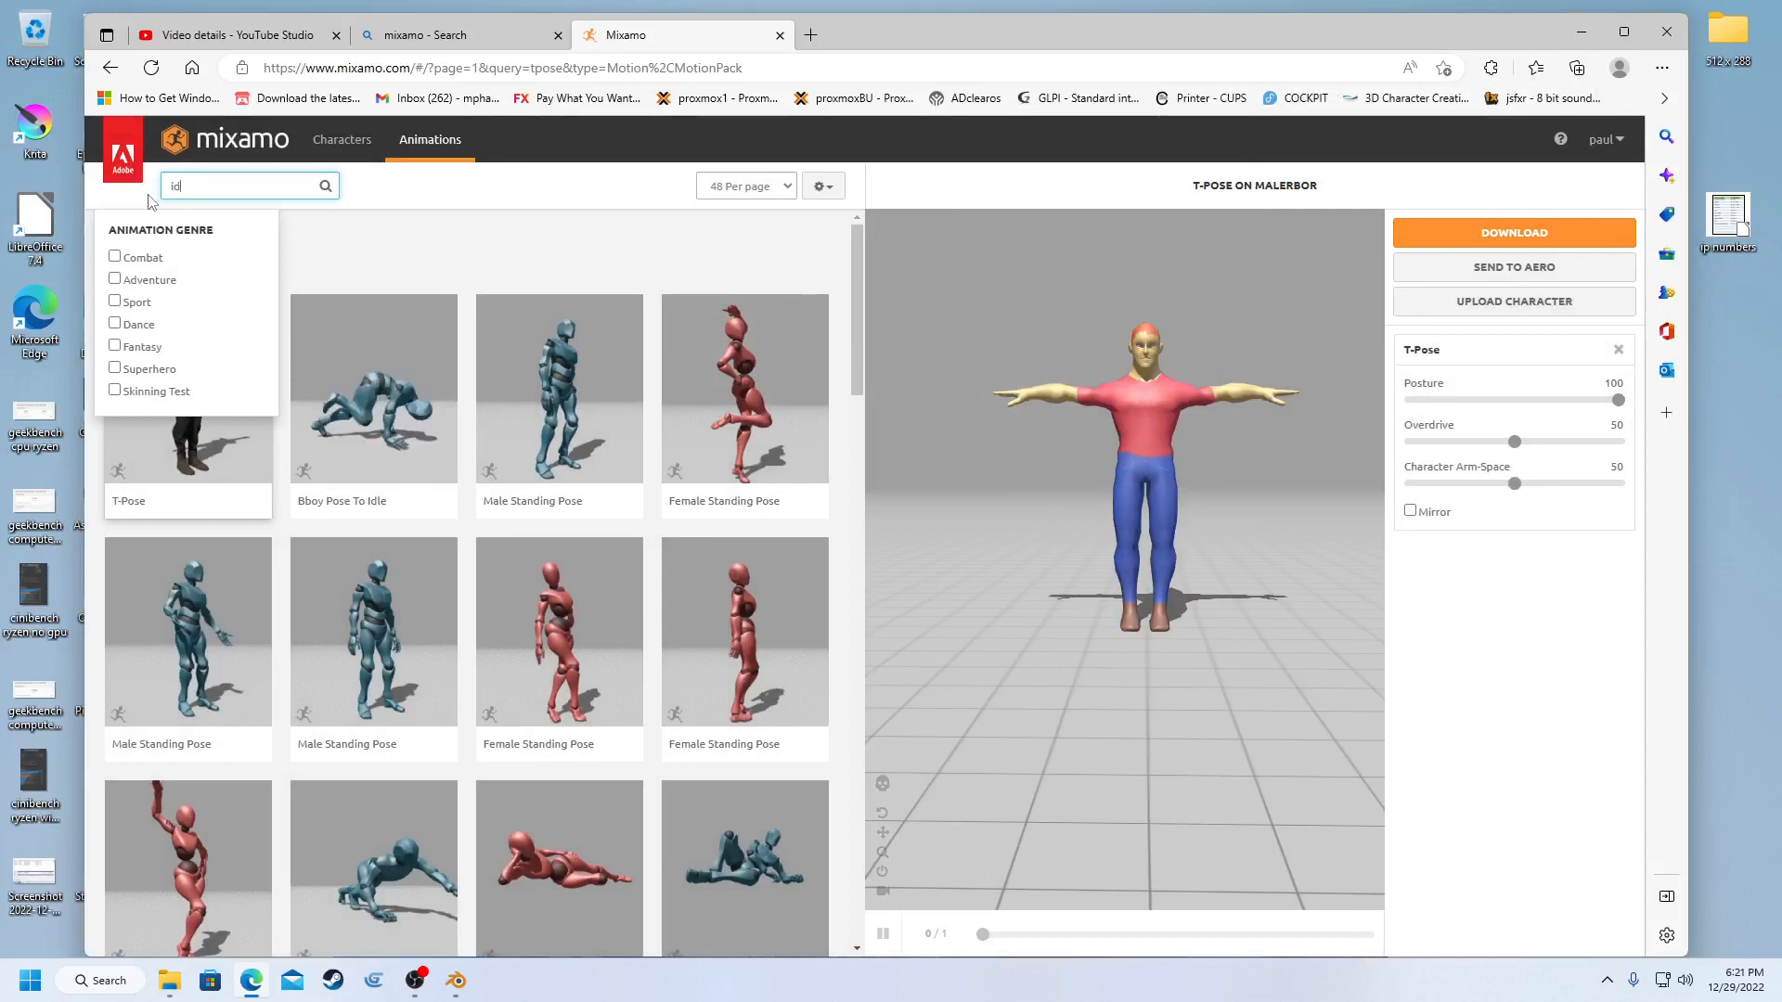
type("idol")
key("Return")
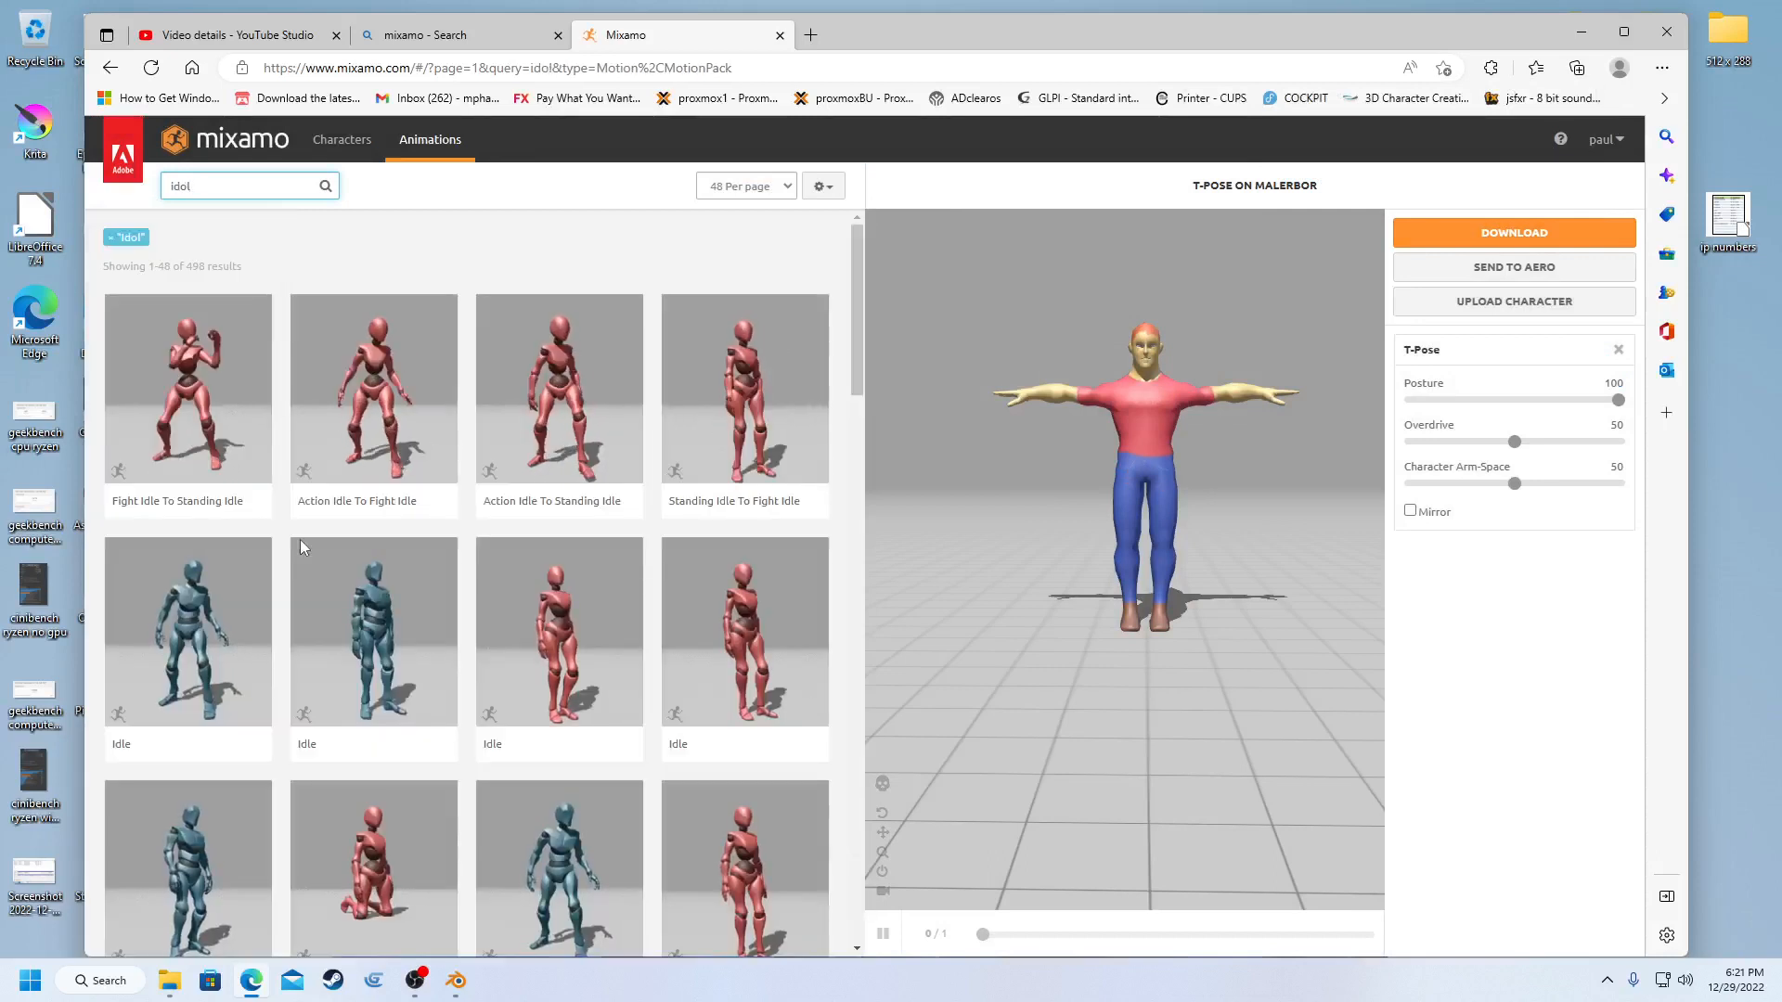
scroll(399, 690, "down", 2)
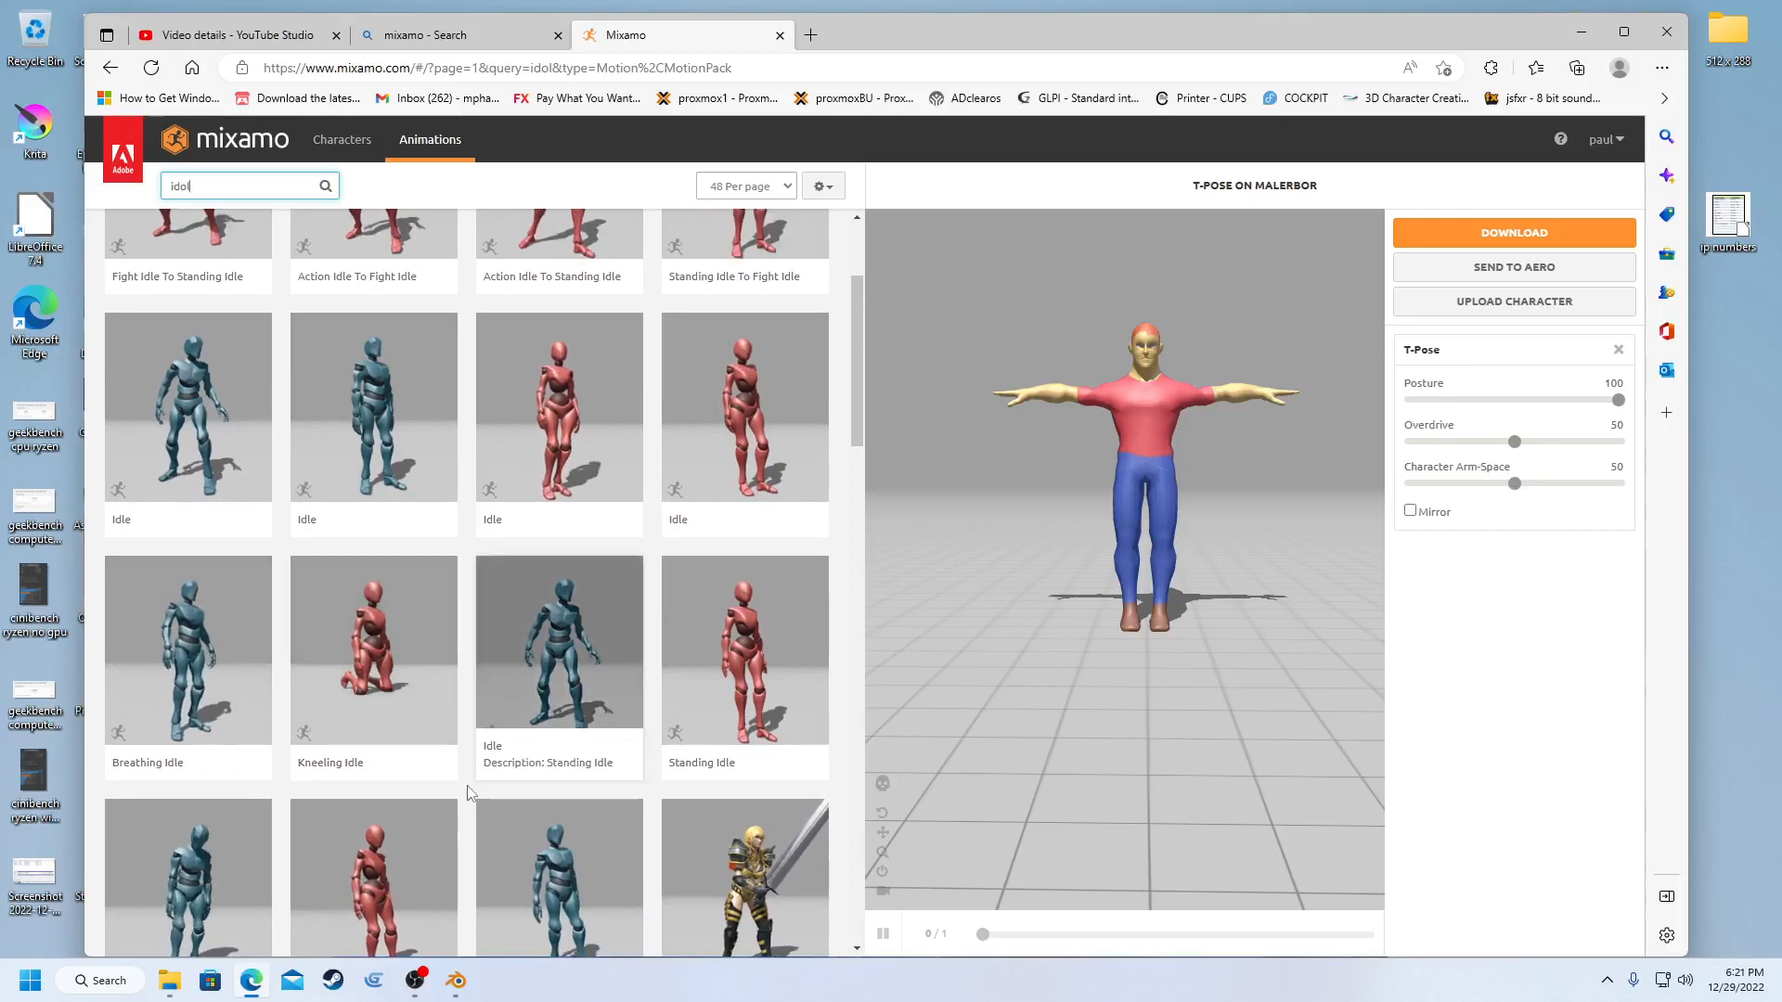
scroll(463, 790, "down", 1)
scroll(506, 726, "down", 1)
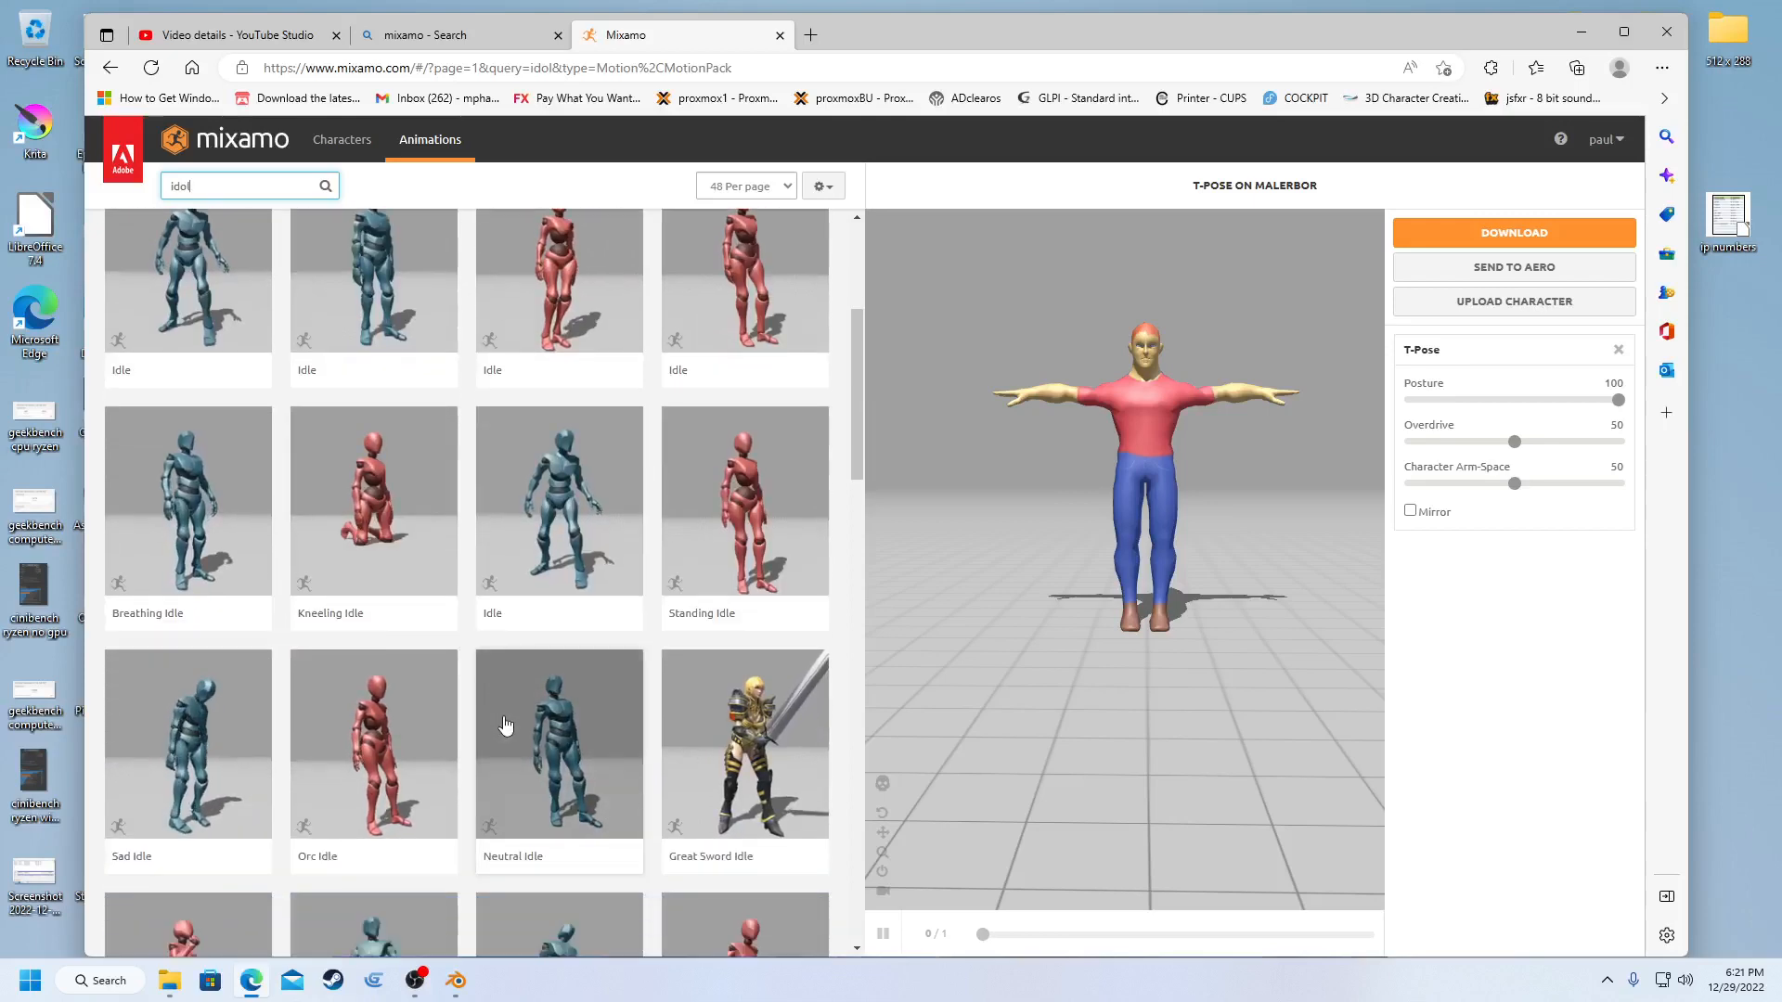
scroll(506, 726, "up", 1)
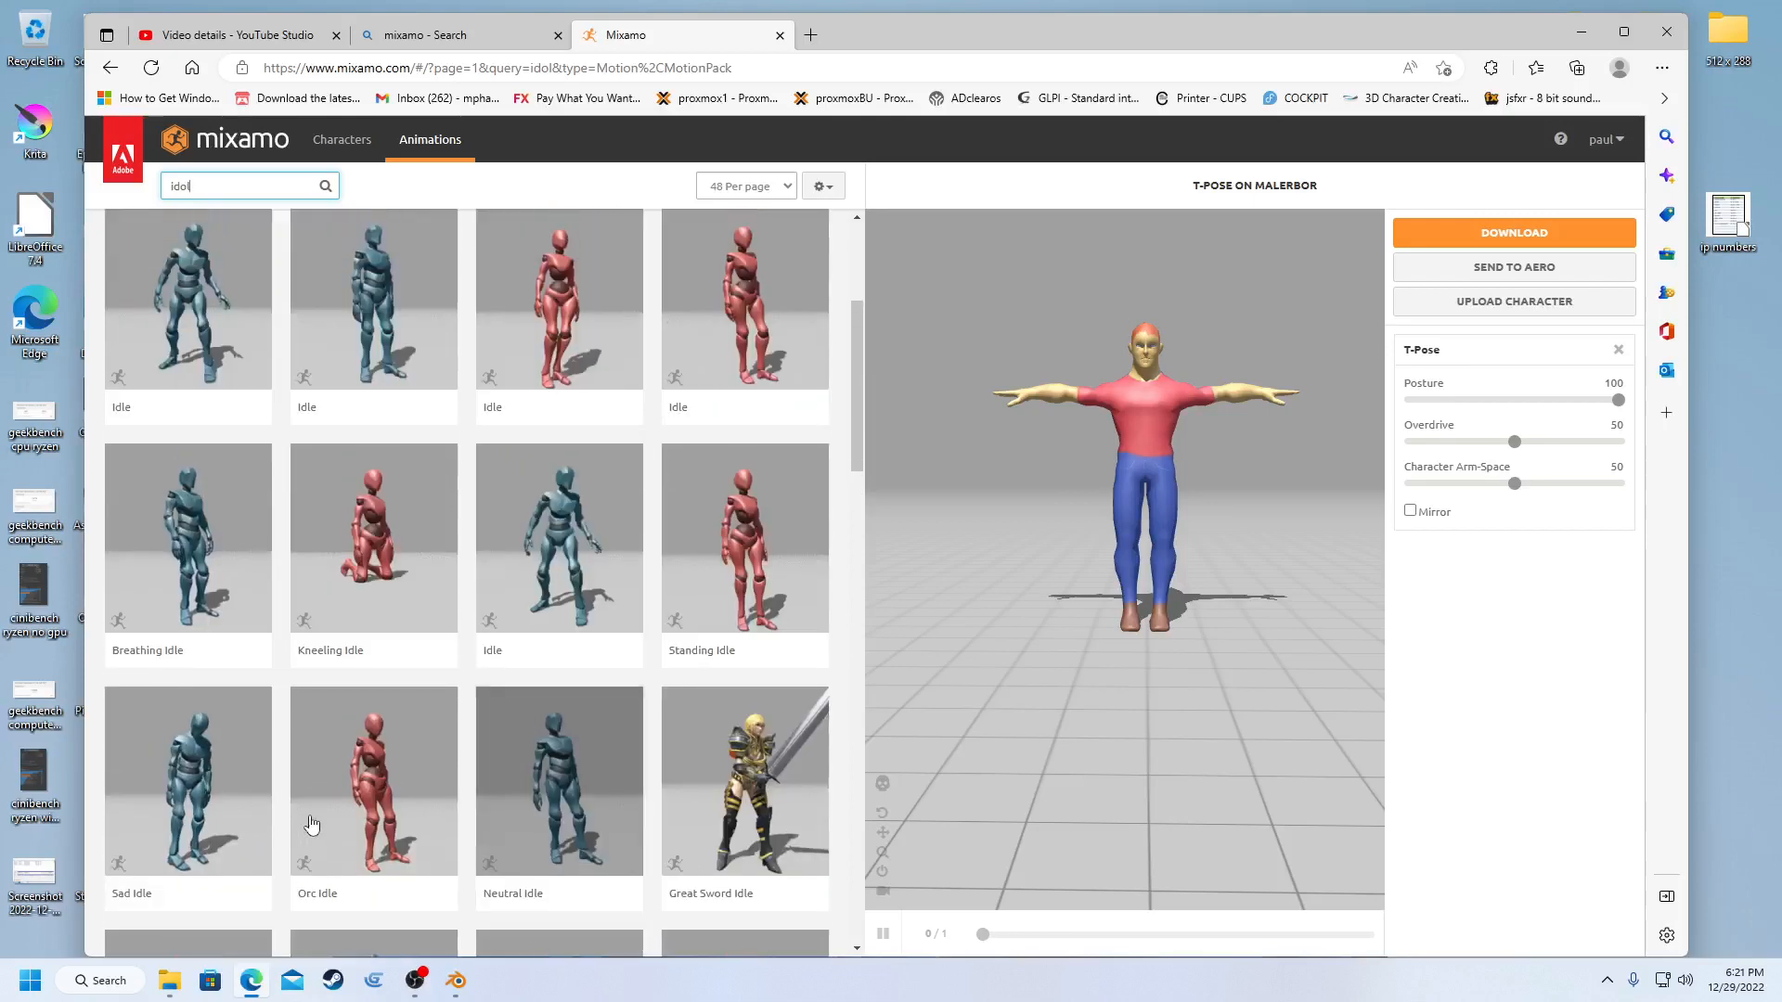
left_click(193, 789)
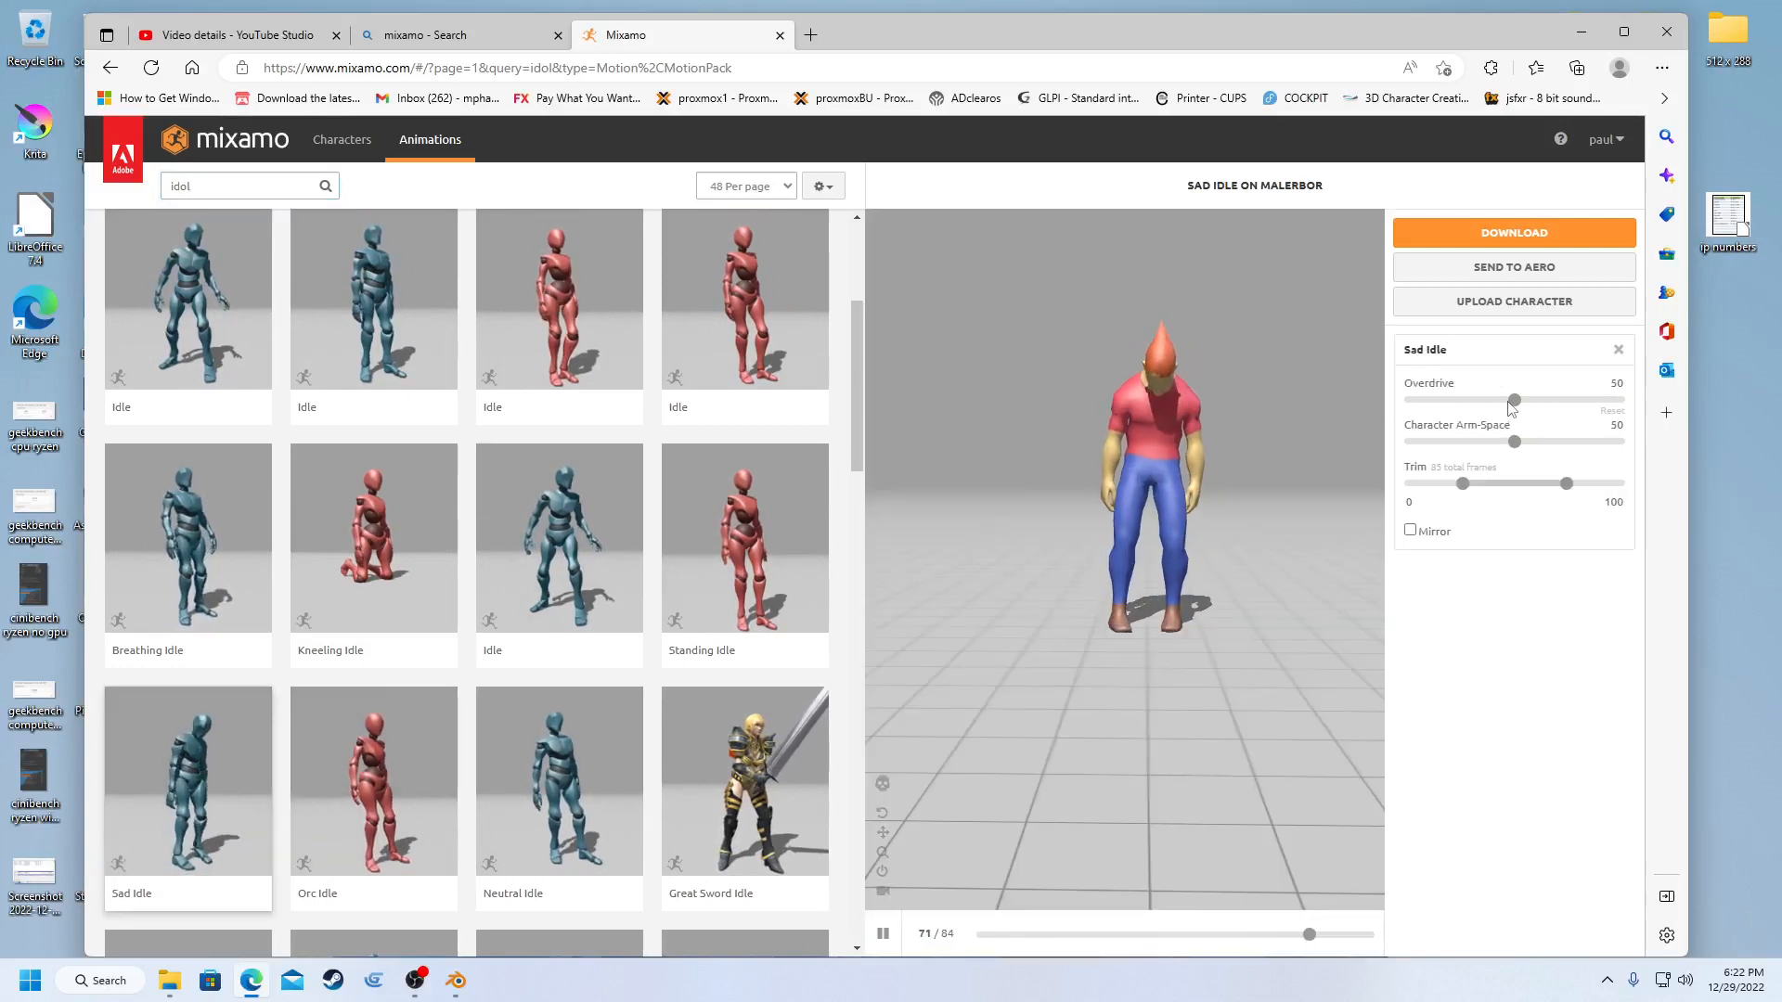
- Set Sad Idle's Overdrive to 7 and Character Arm-Space to 57, and download it as FBX Binary with skin at 30 frames per second
left_click_drag(1514, 402, 1505, 406)
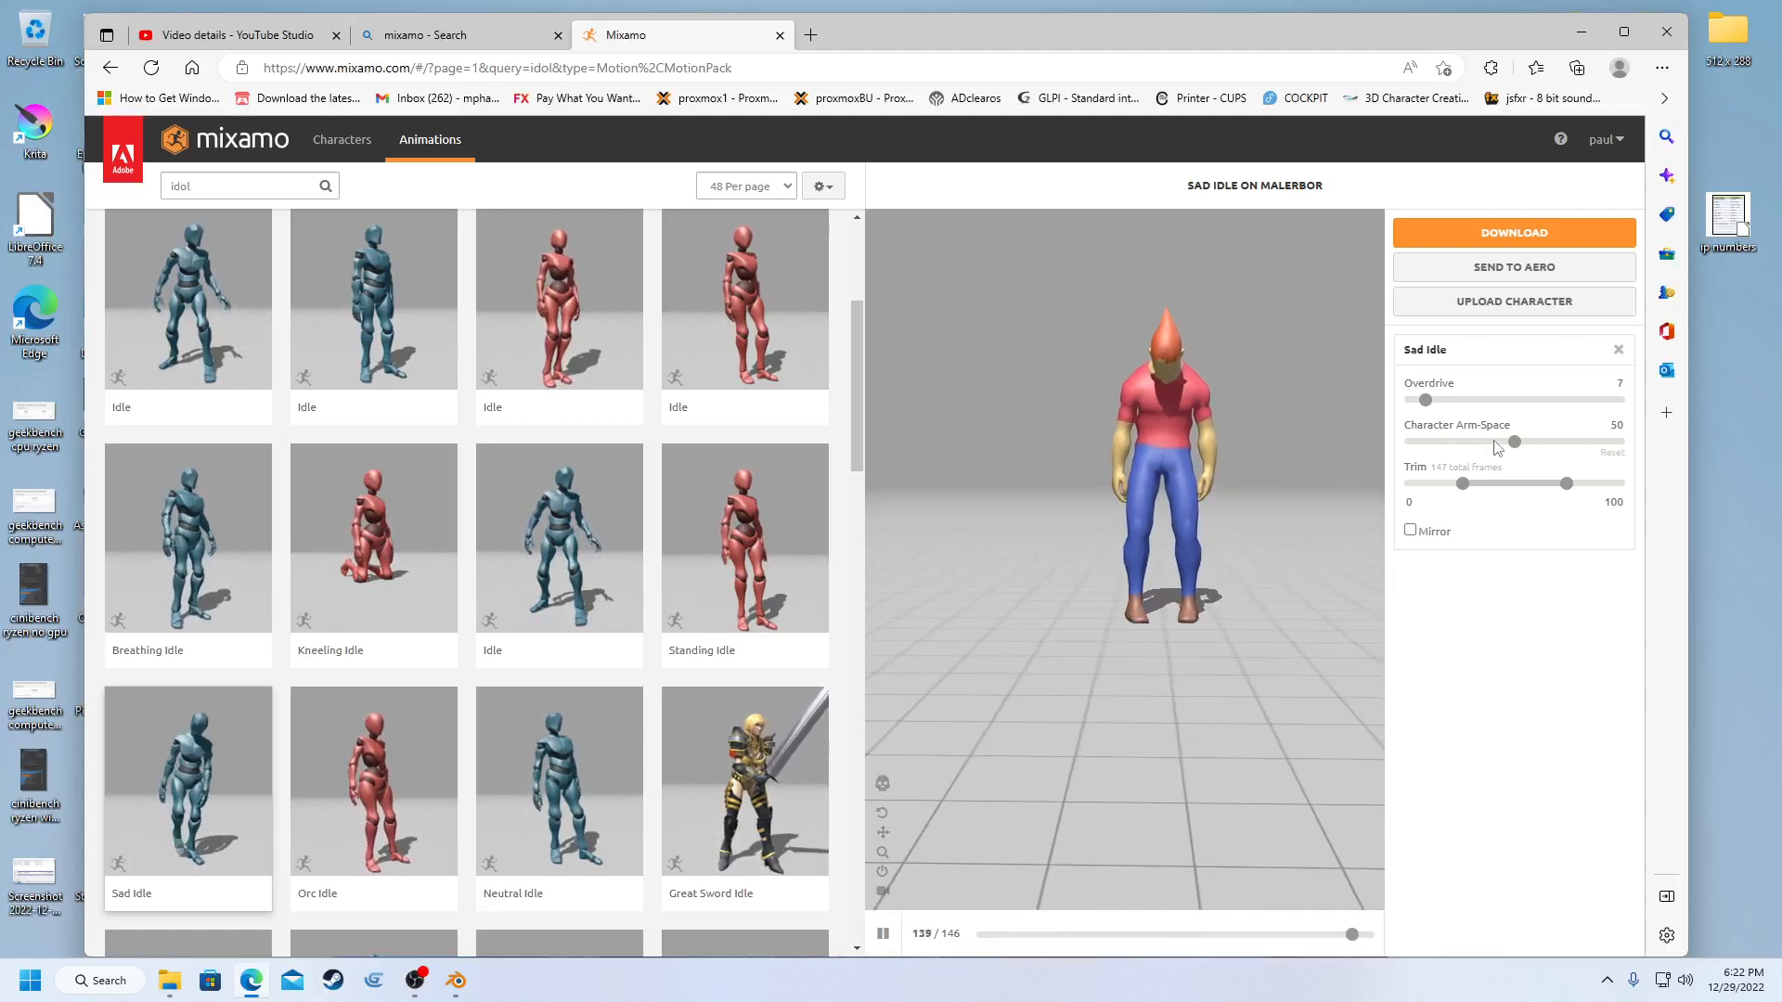
left_click(1518, 443)
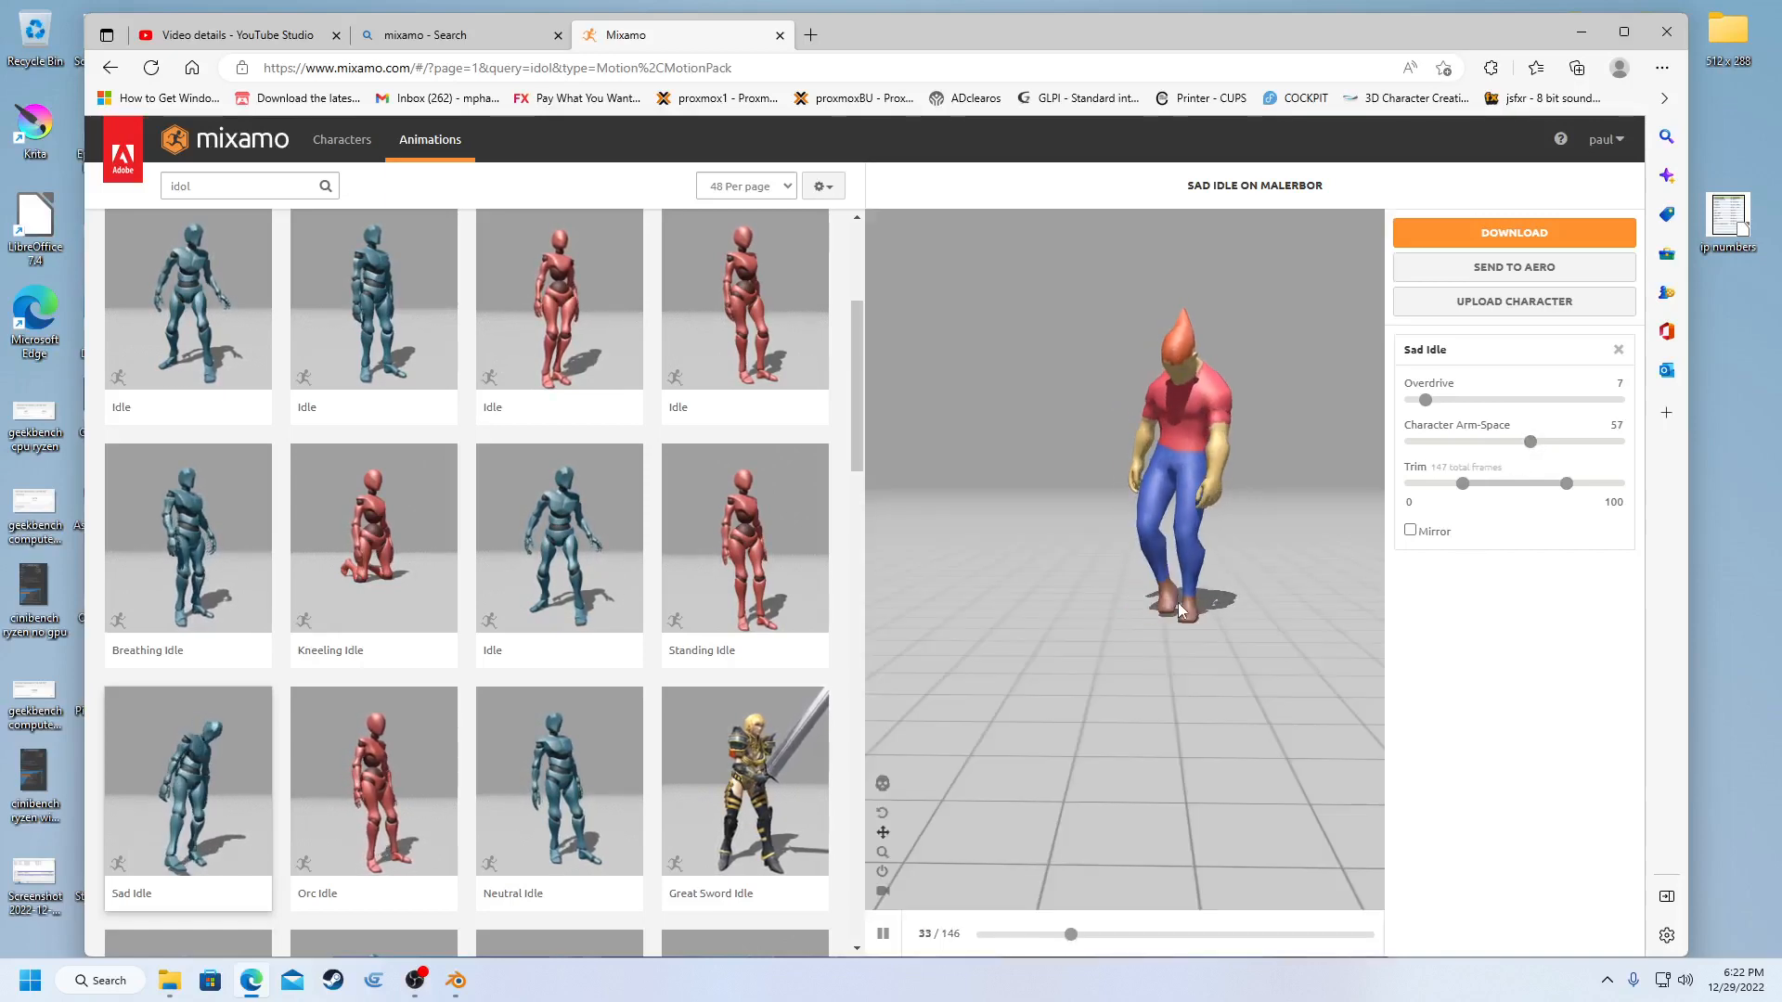
left_click(1459, 234)
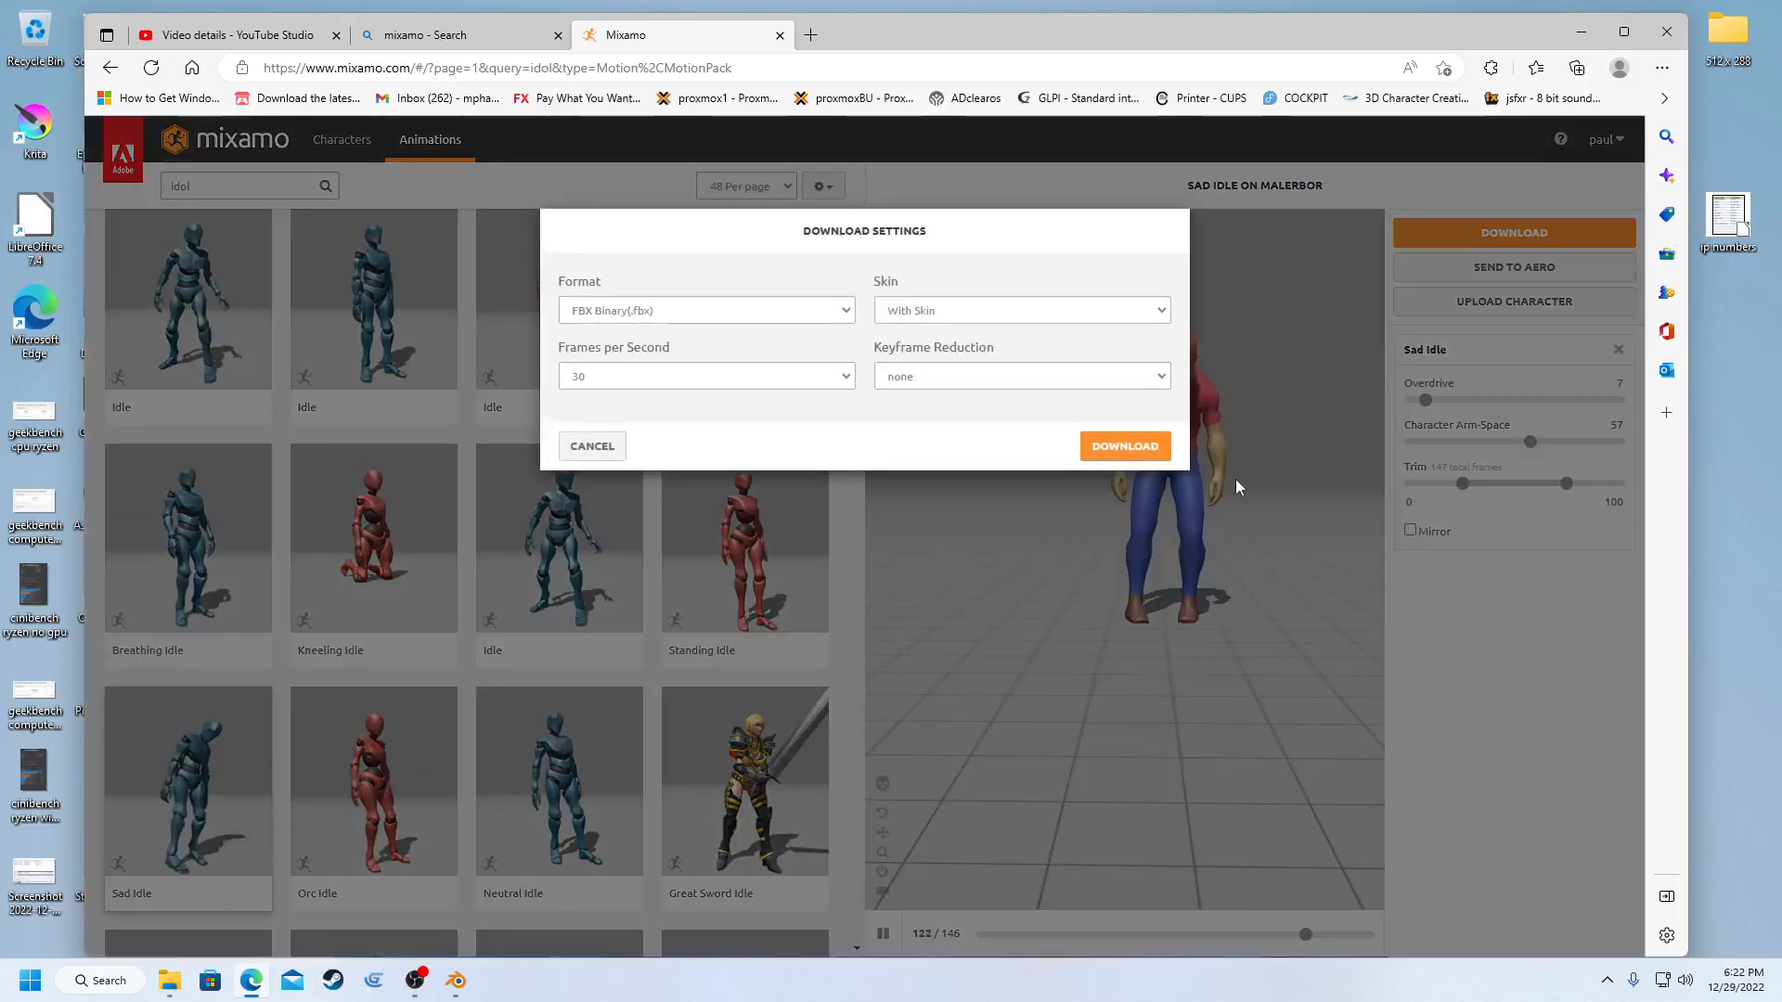
left_click(1125, 447)
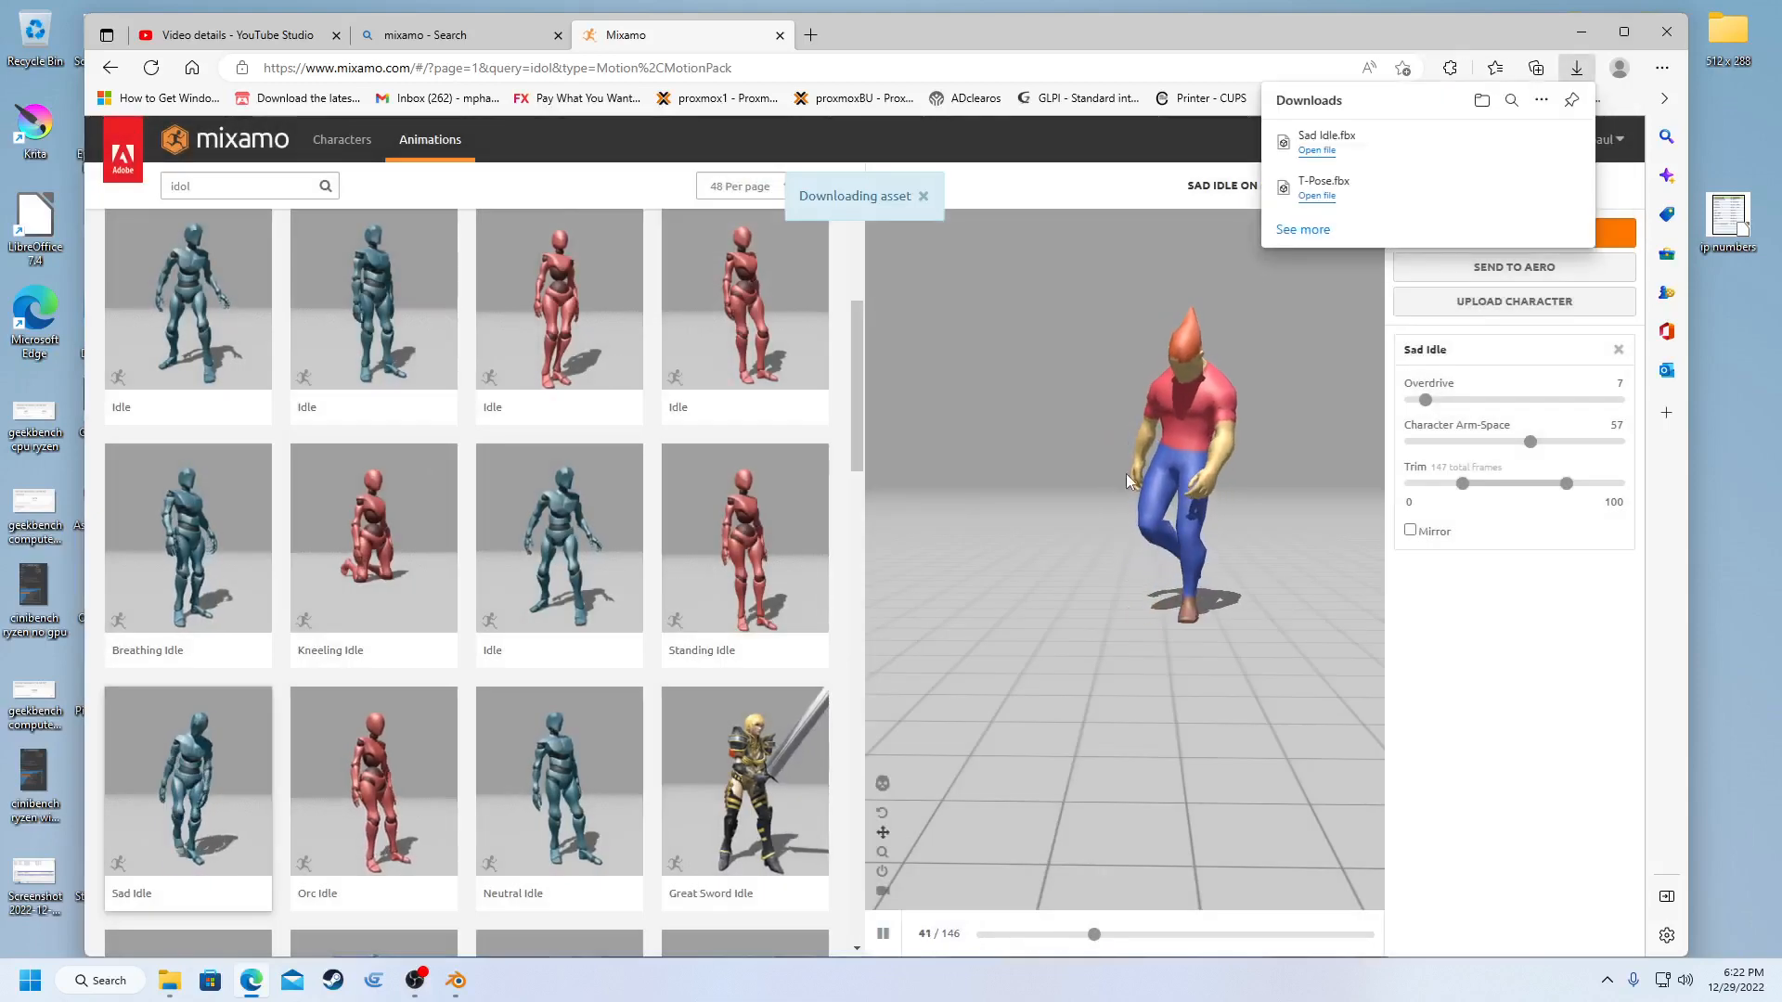
- Search the animations for "walk"
left_click(263, 195)
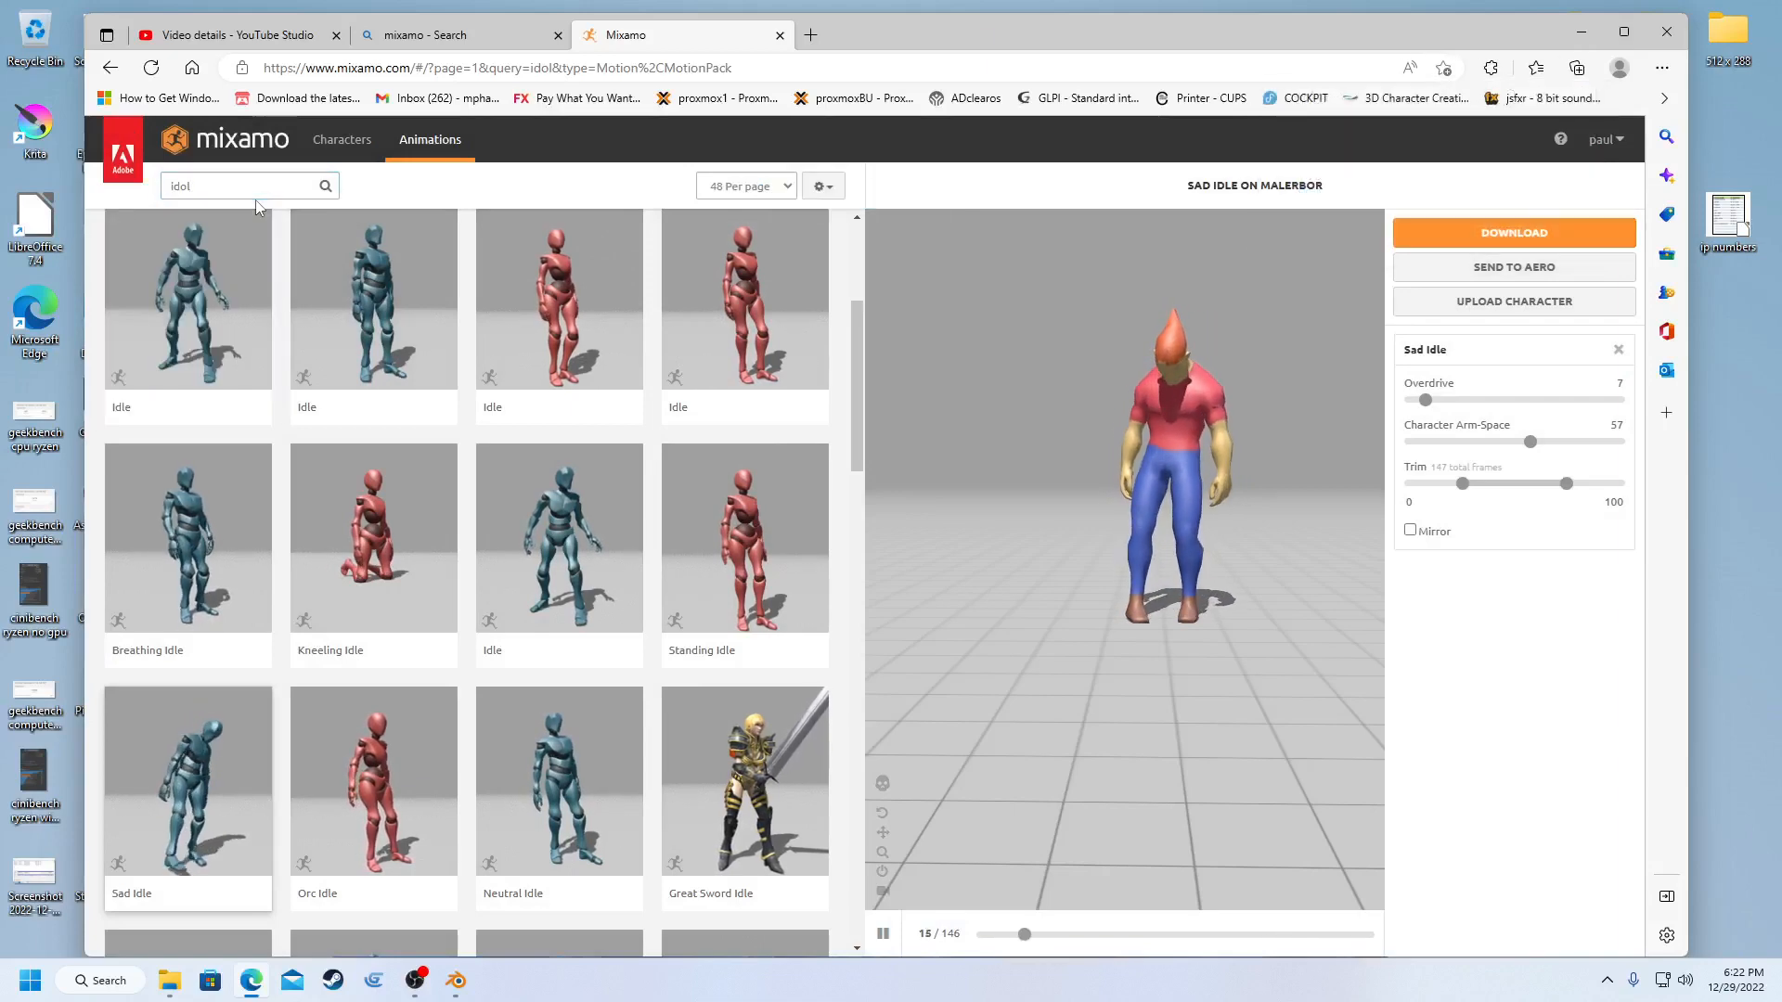
left_click_drag(260, 183, 153, 182)
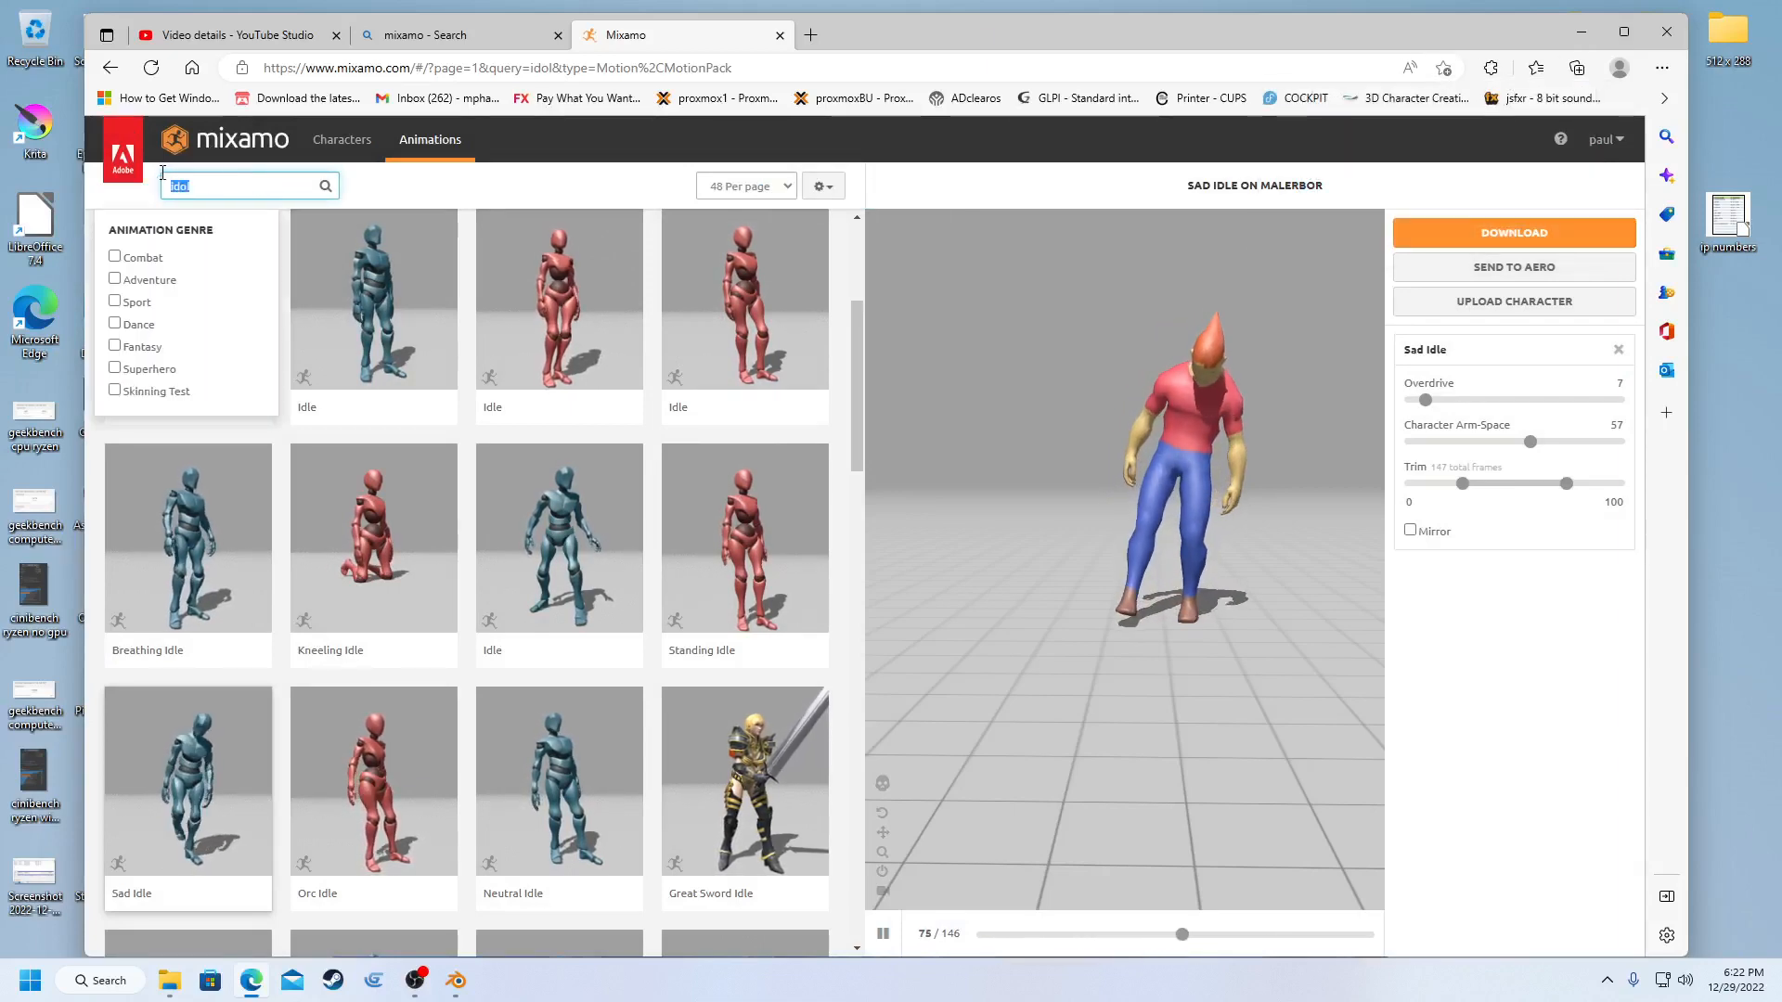
type("w")
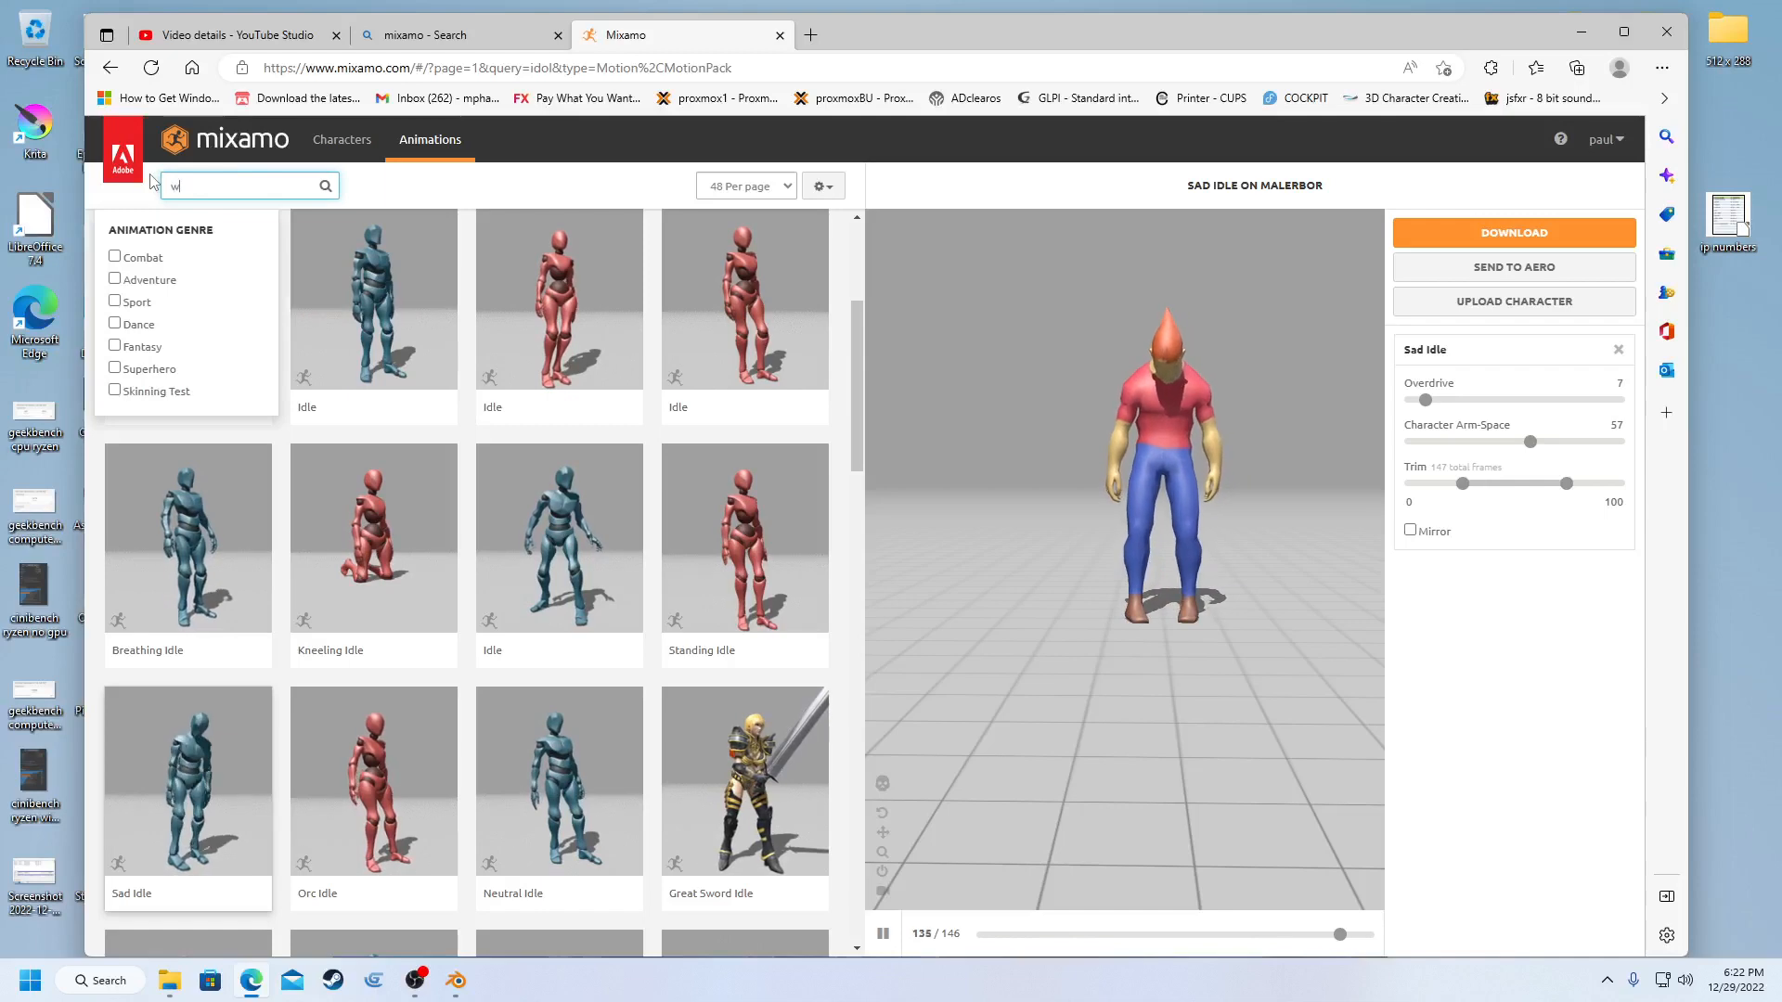
type("alk")
key("Return")
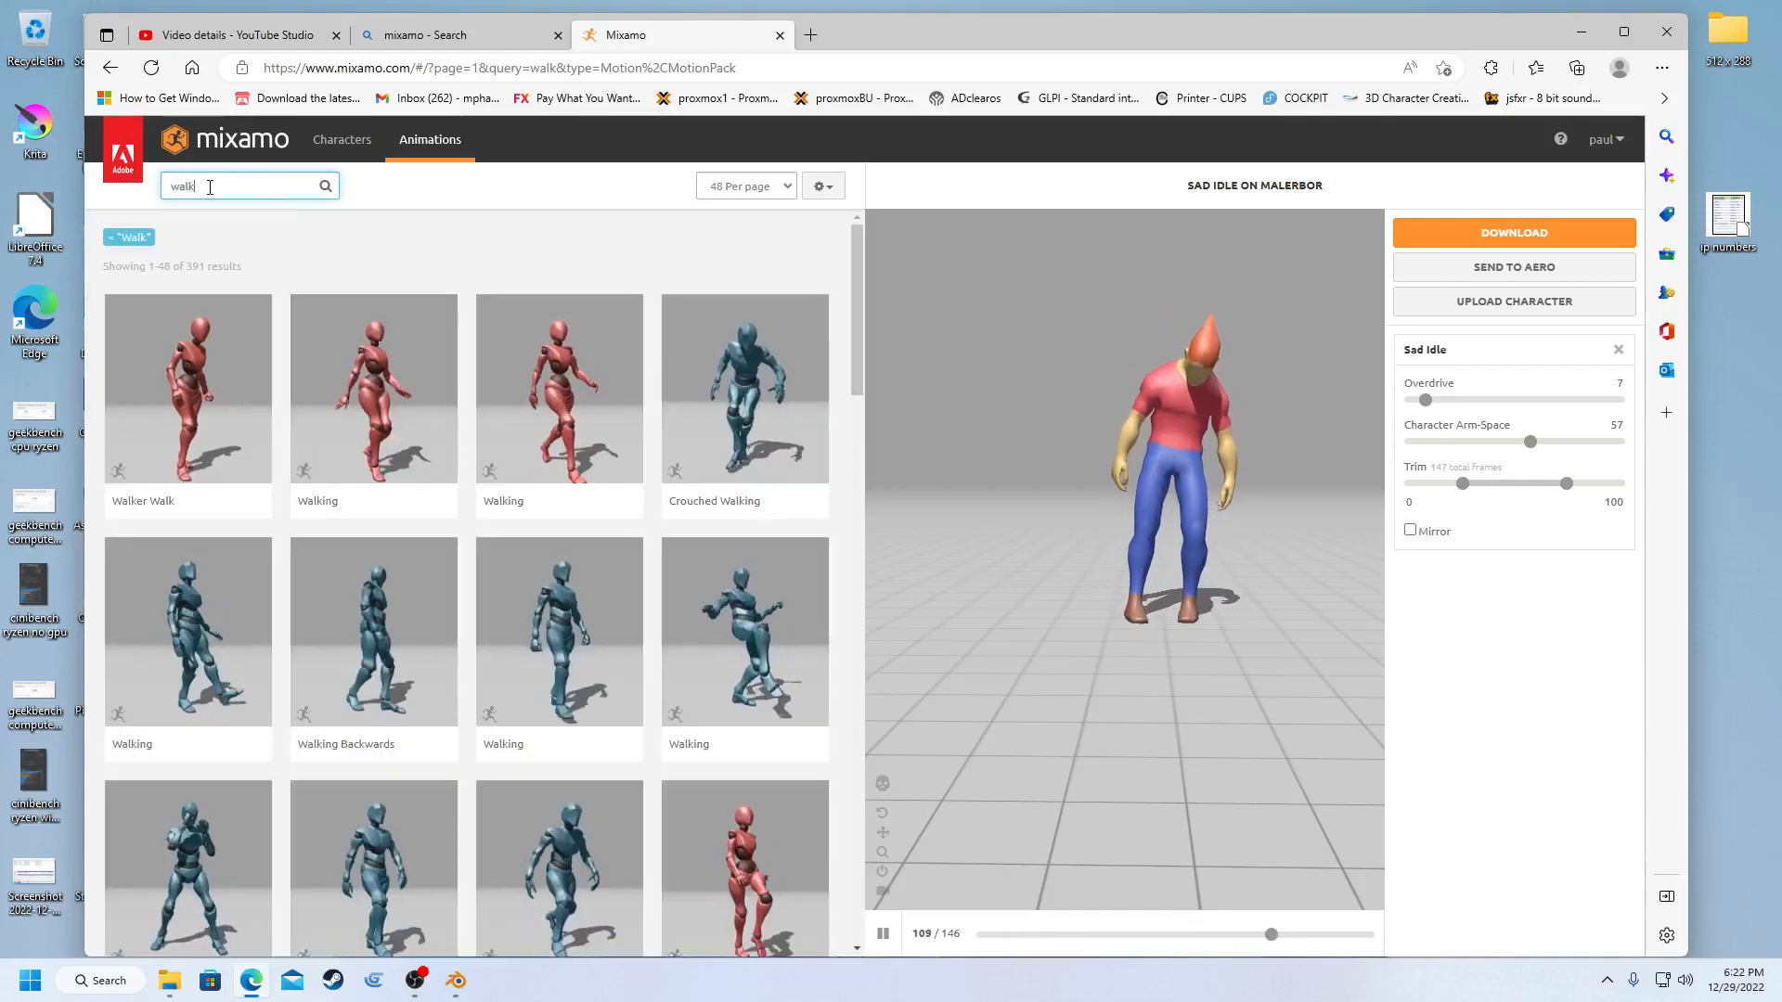
- Narrow the search to "sad walk" and apply Sad Walk with Overdrive 13 and Character Arm-Space 55
double_click(175, 186)
type("s")
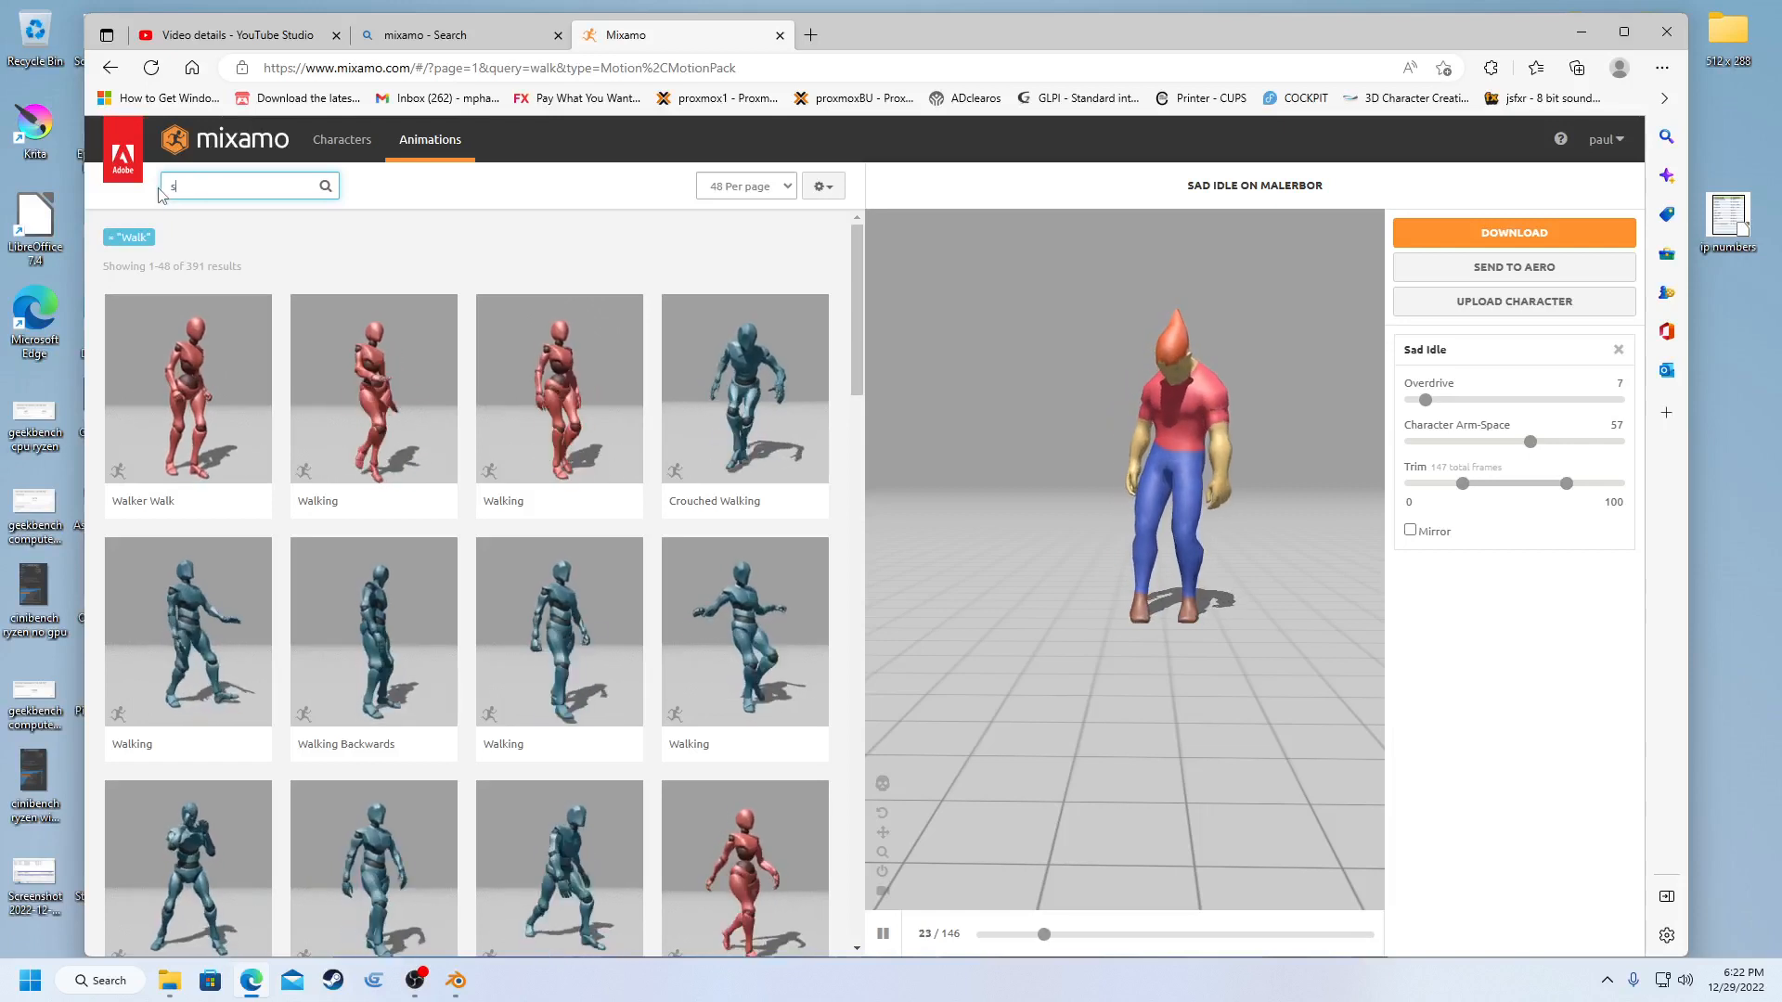
type("ad walk")
key("Return")
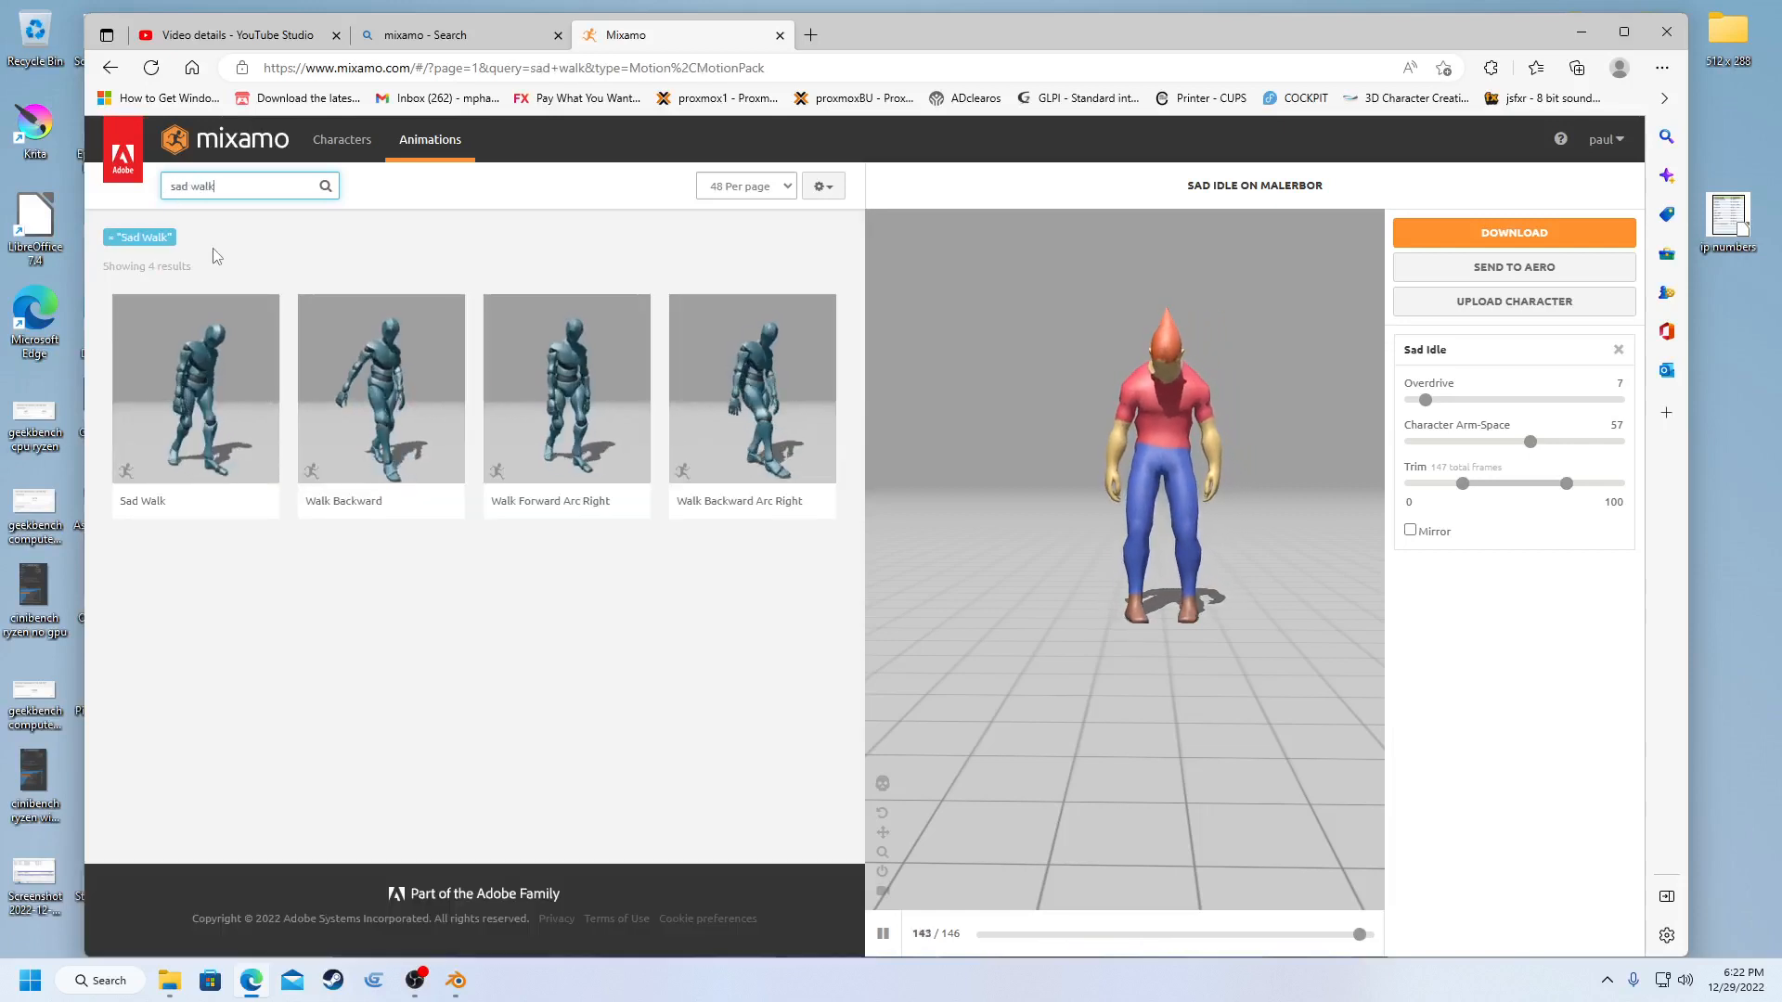
left_click(177, 365)
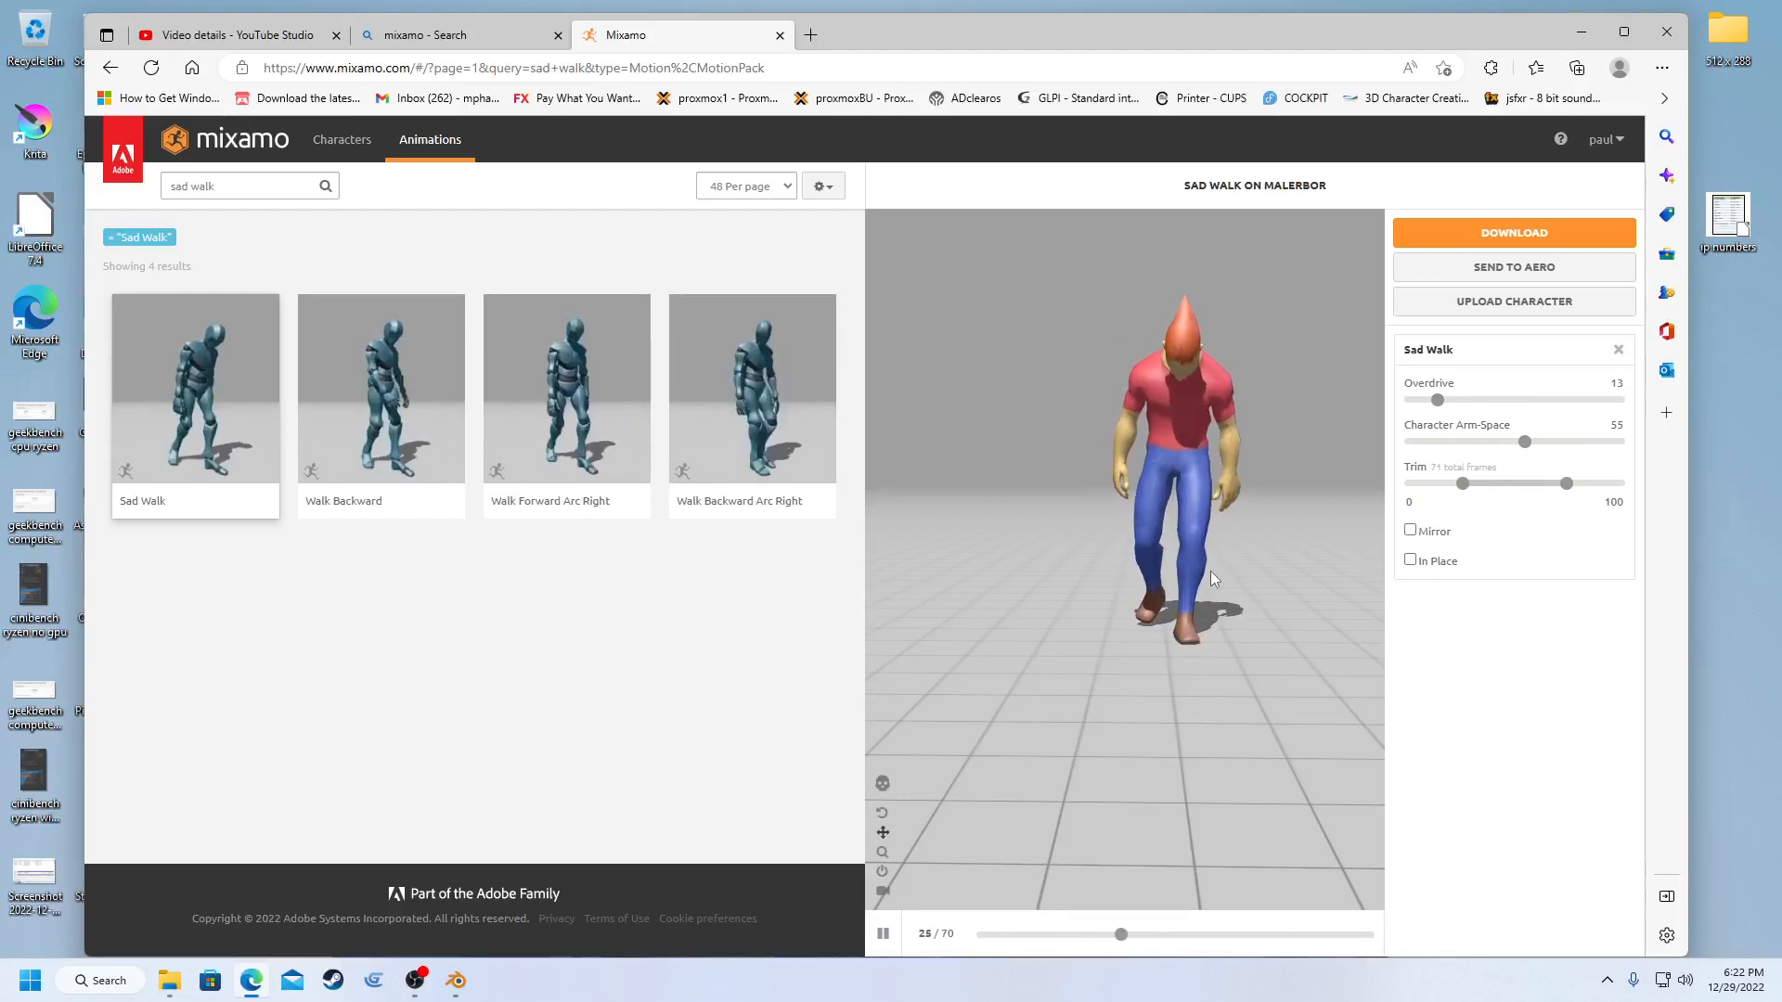
- Download the Sad Walk animation as FBX Binary with skin, 30 frames per second and no keyframe reduction
left_click(1477, 235)
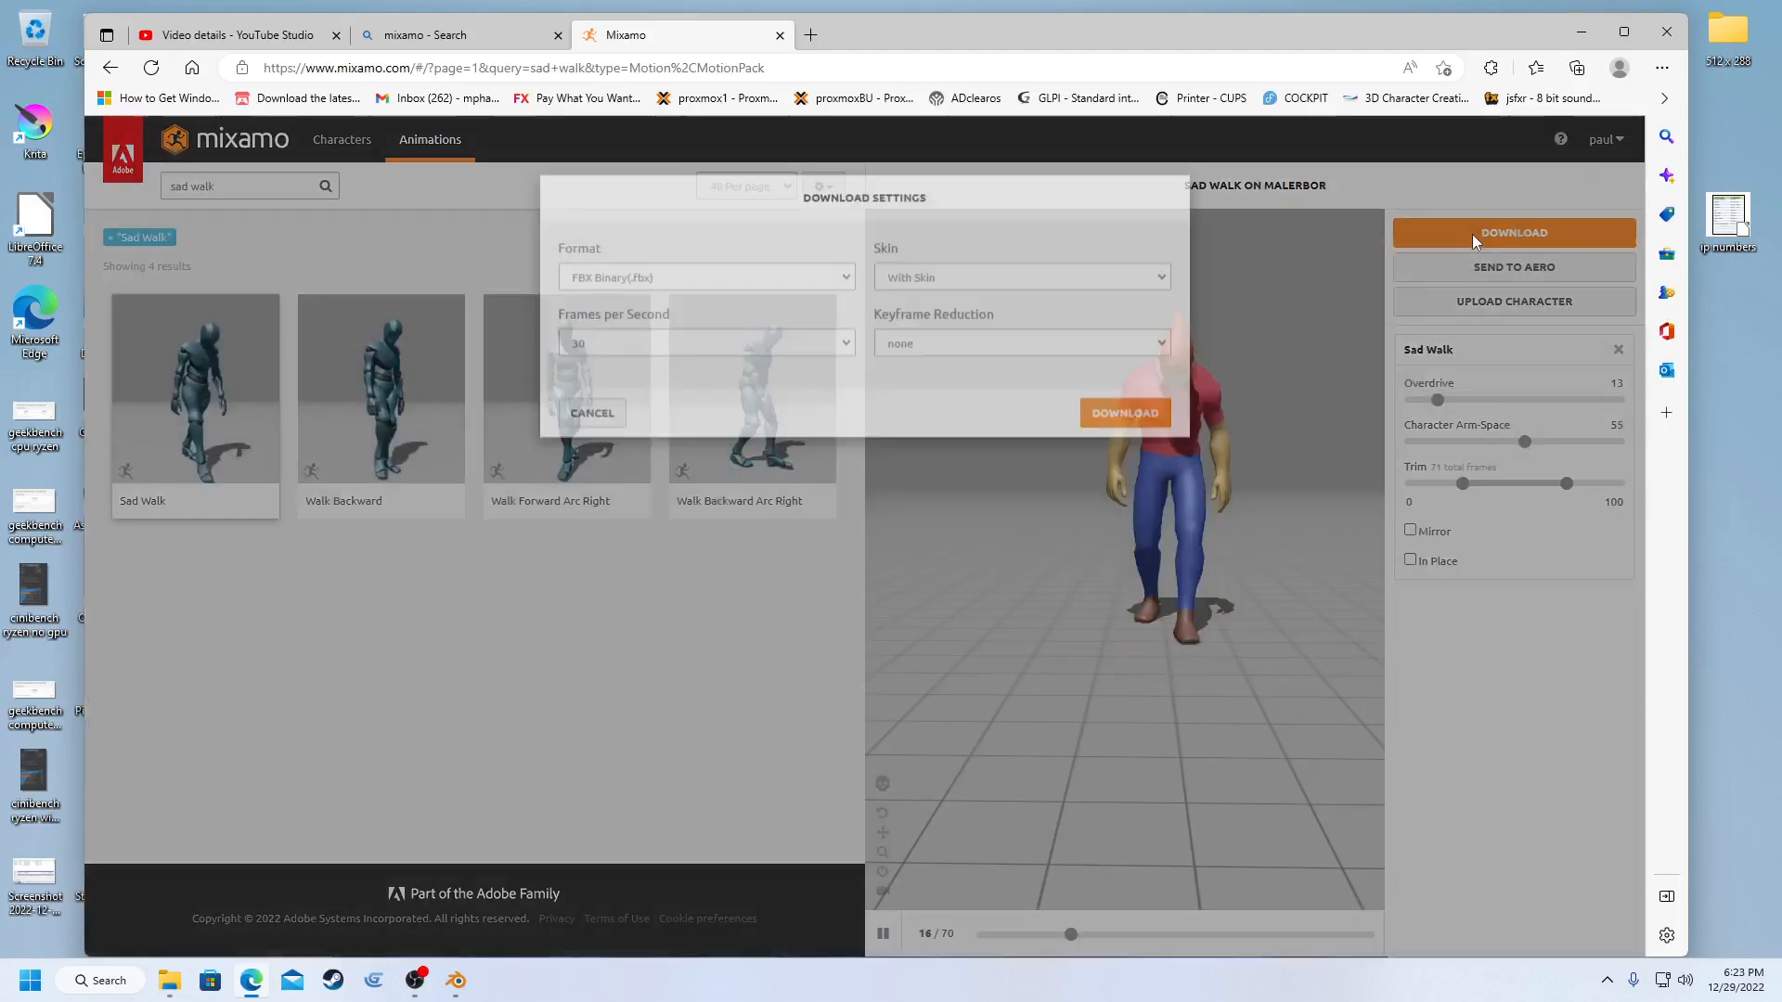
left_click(1141, 444)
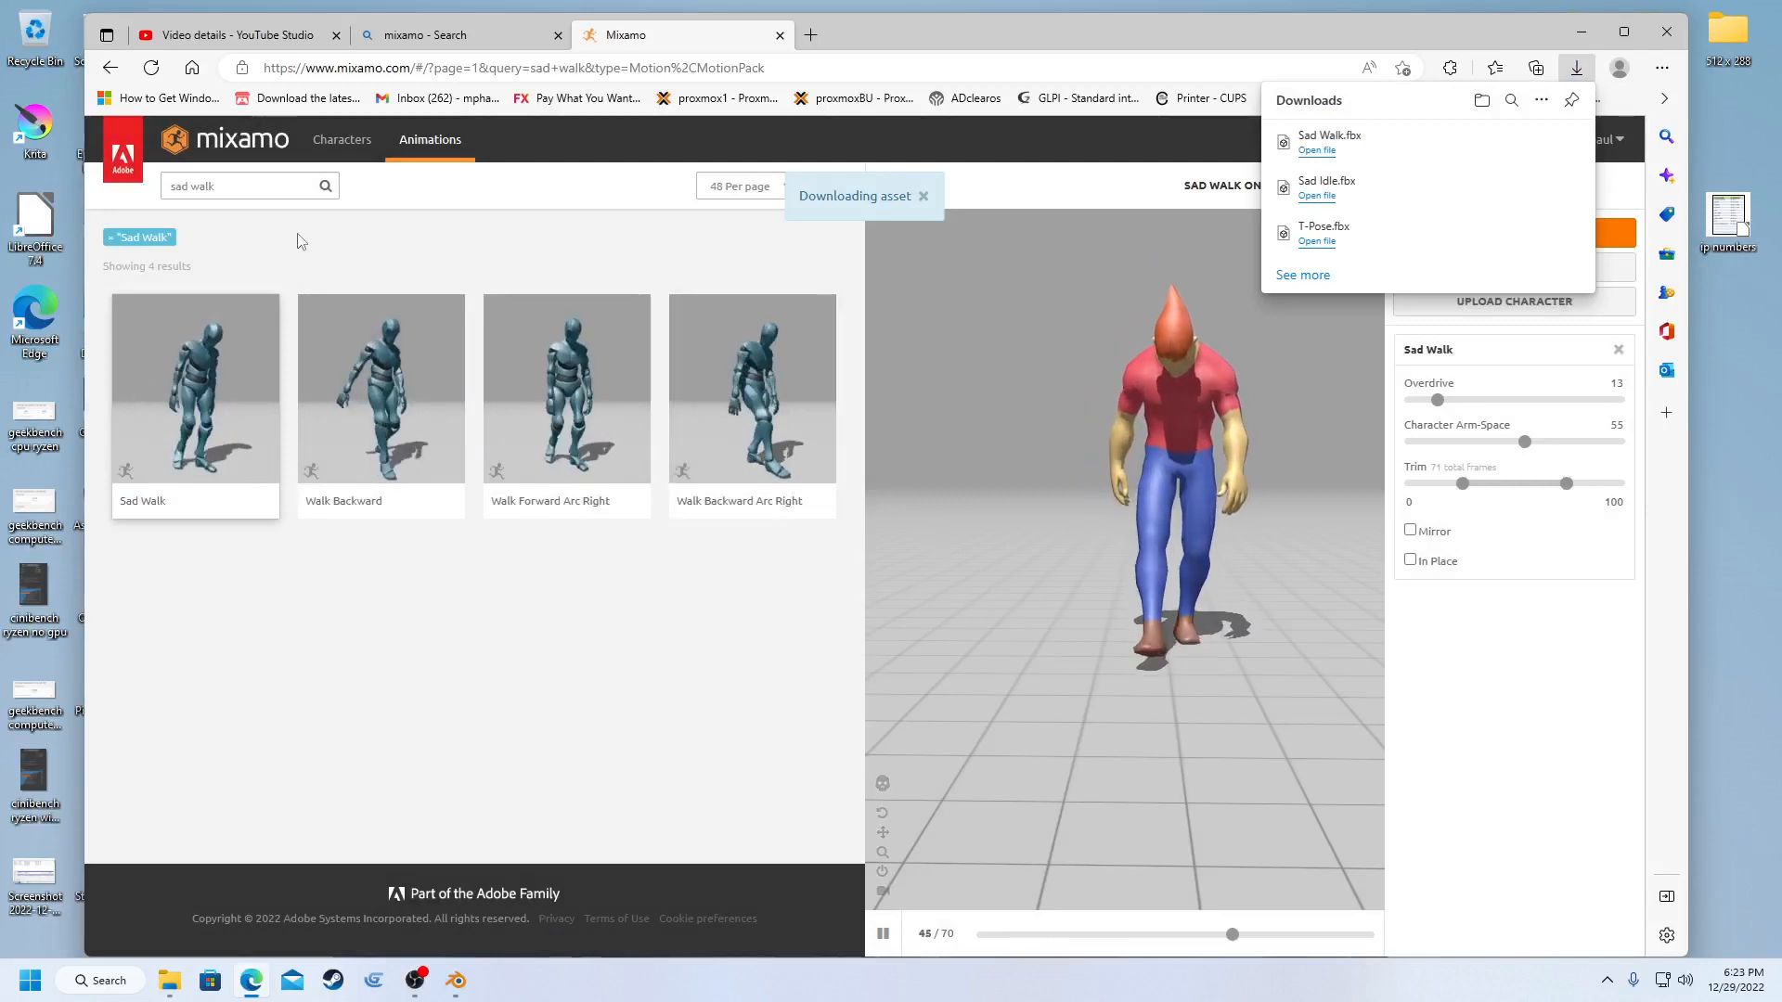
- Search the animations for "sitting" and preview Sitting Idle on the character with Overdrive set to 20
left_click(237, 189)
left_click_drag(237, 189, 157, 189)
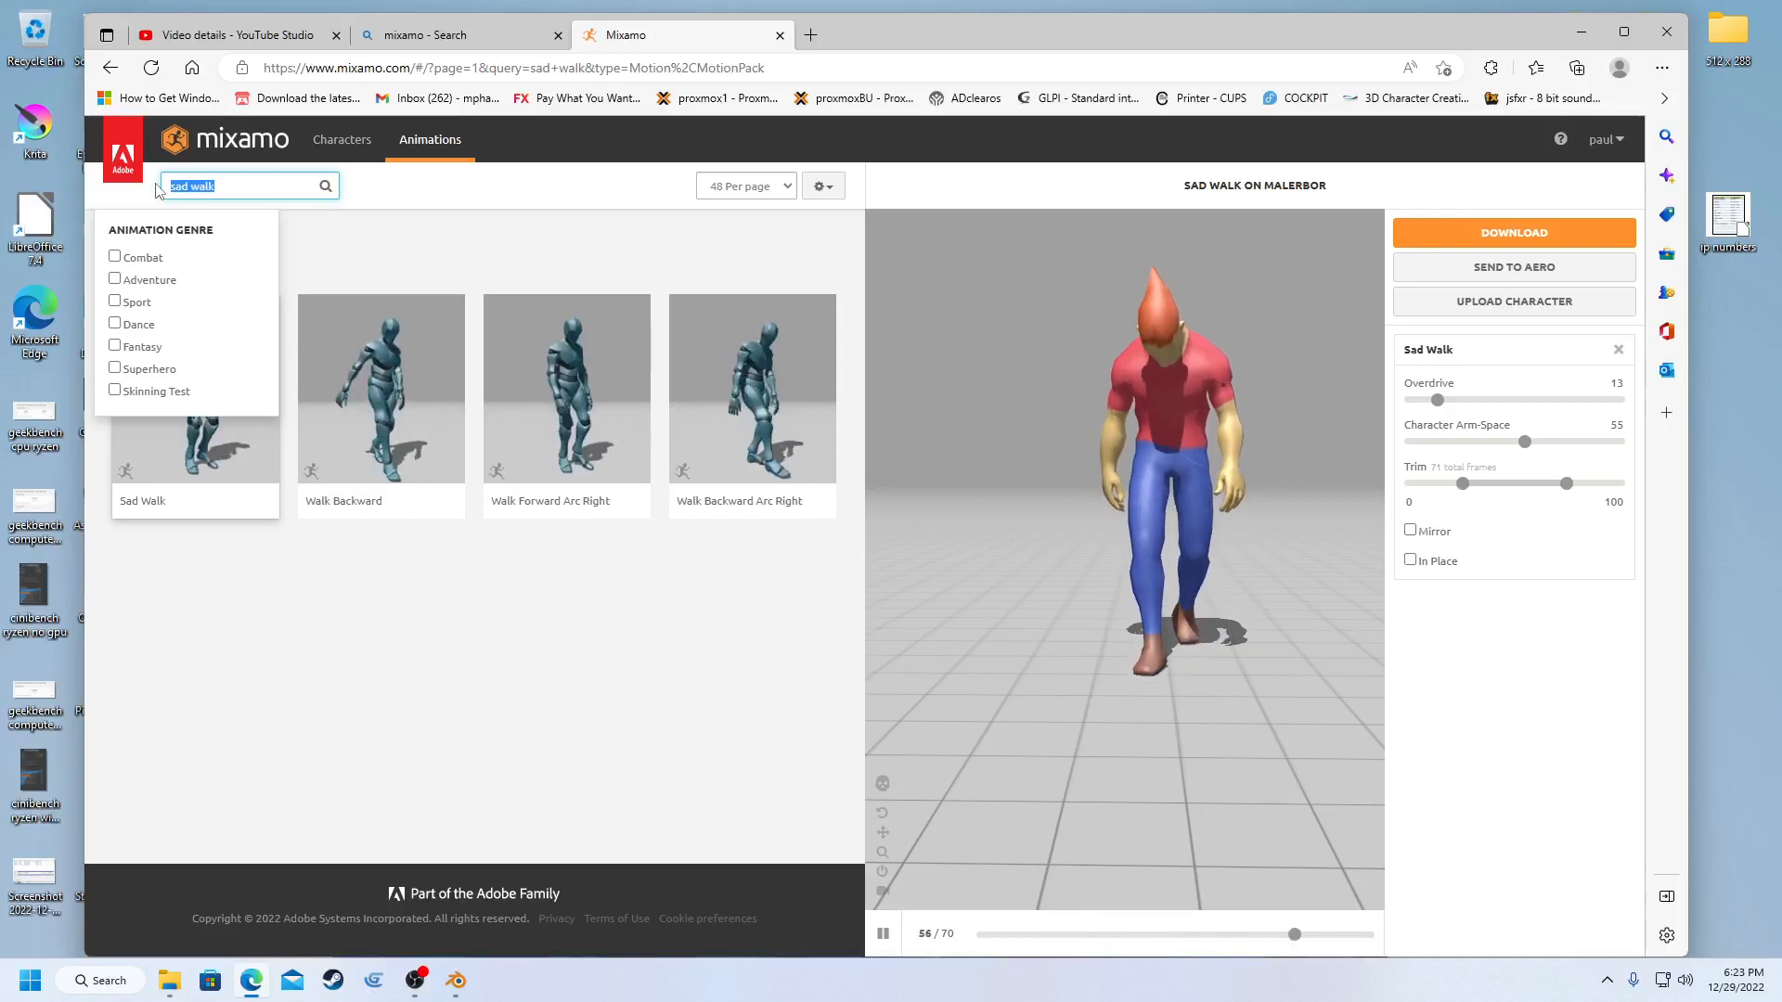
type("sitting")
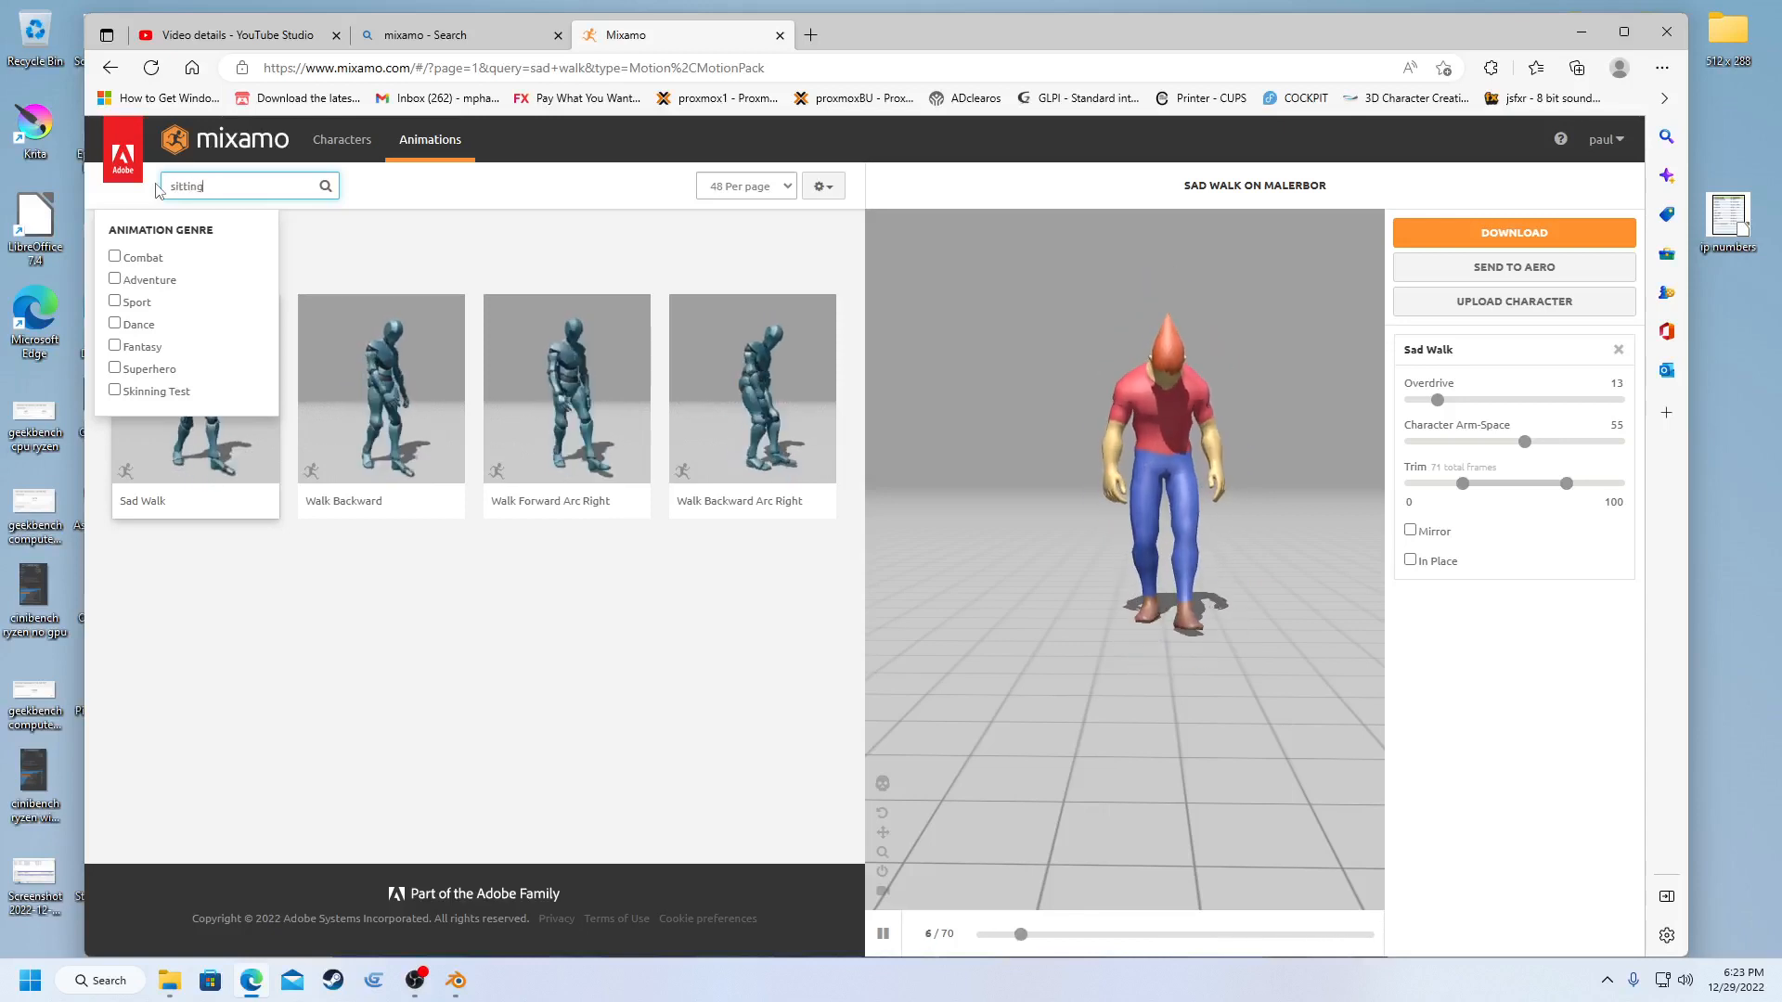
key("Return")
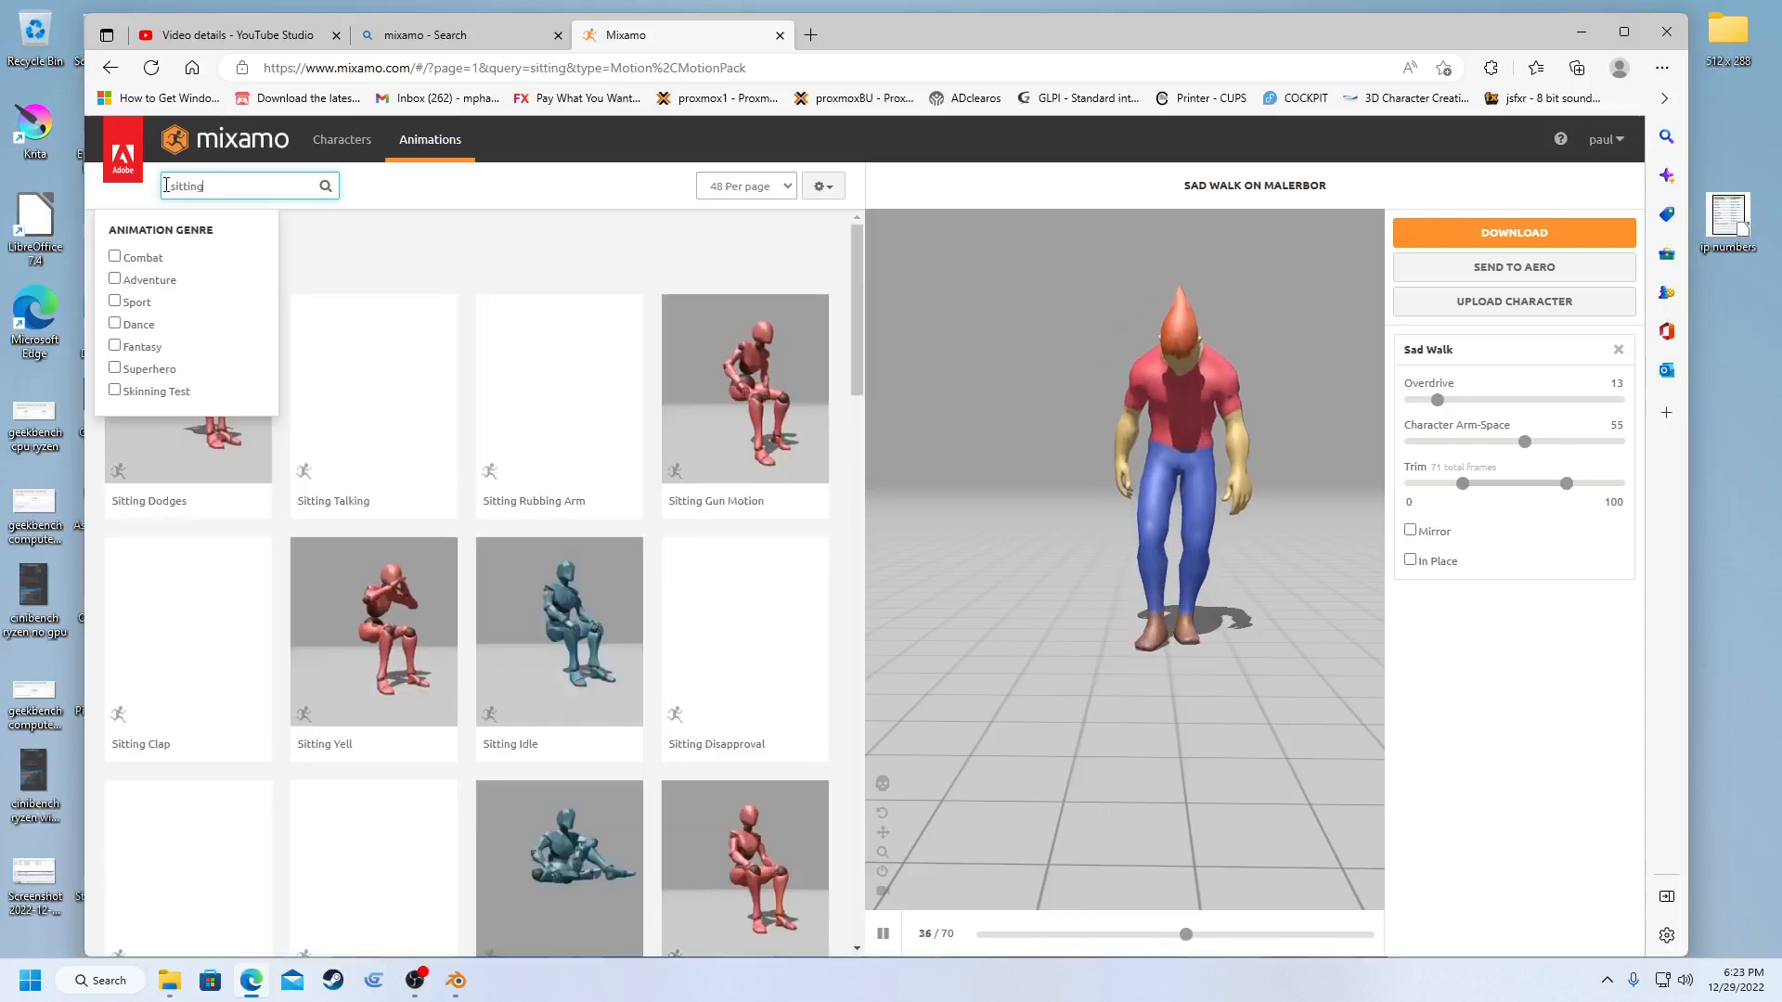
left_click(581, 640)
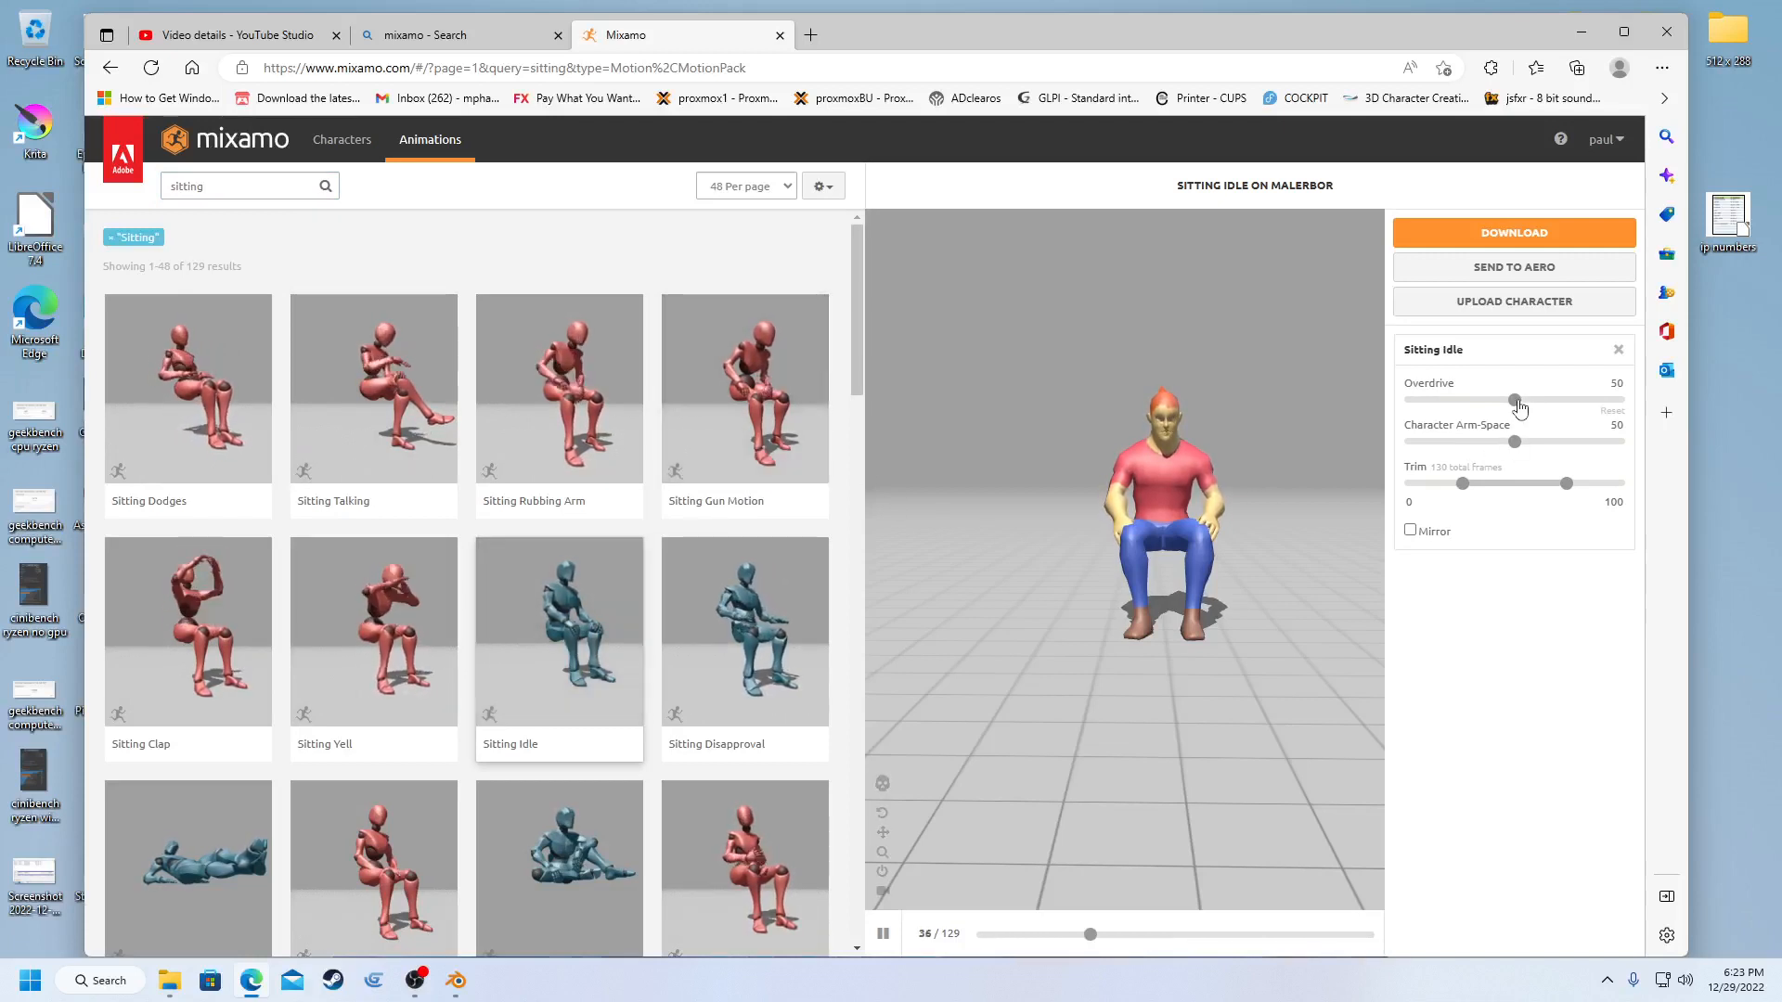
left_click(1454, 401)
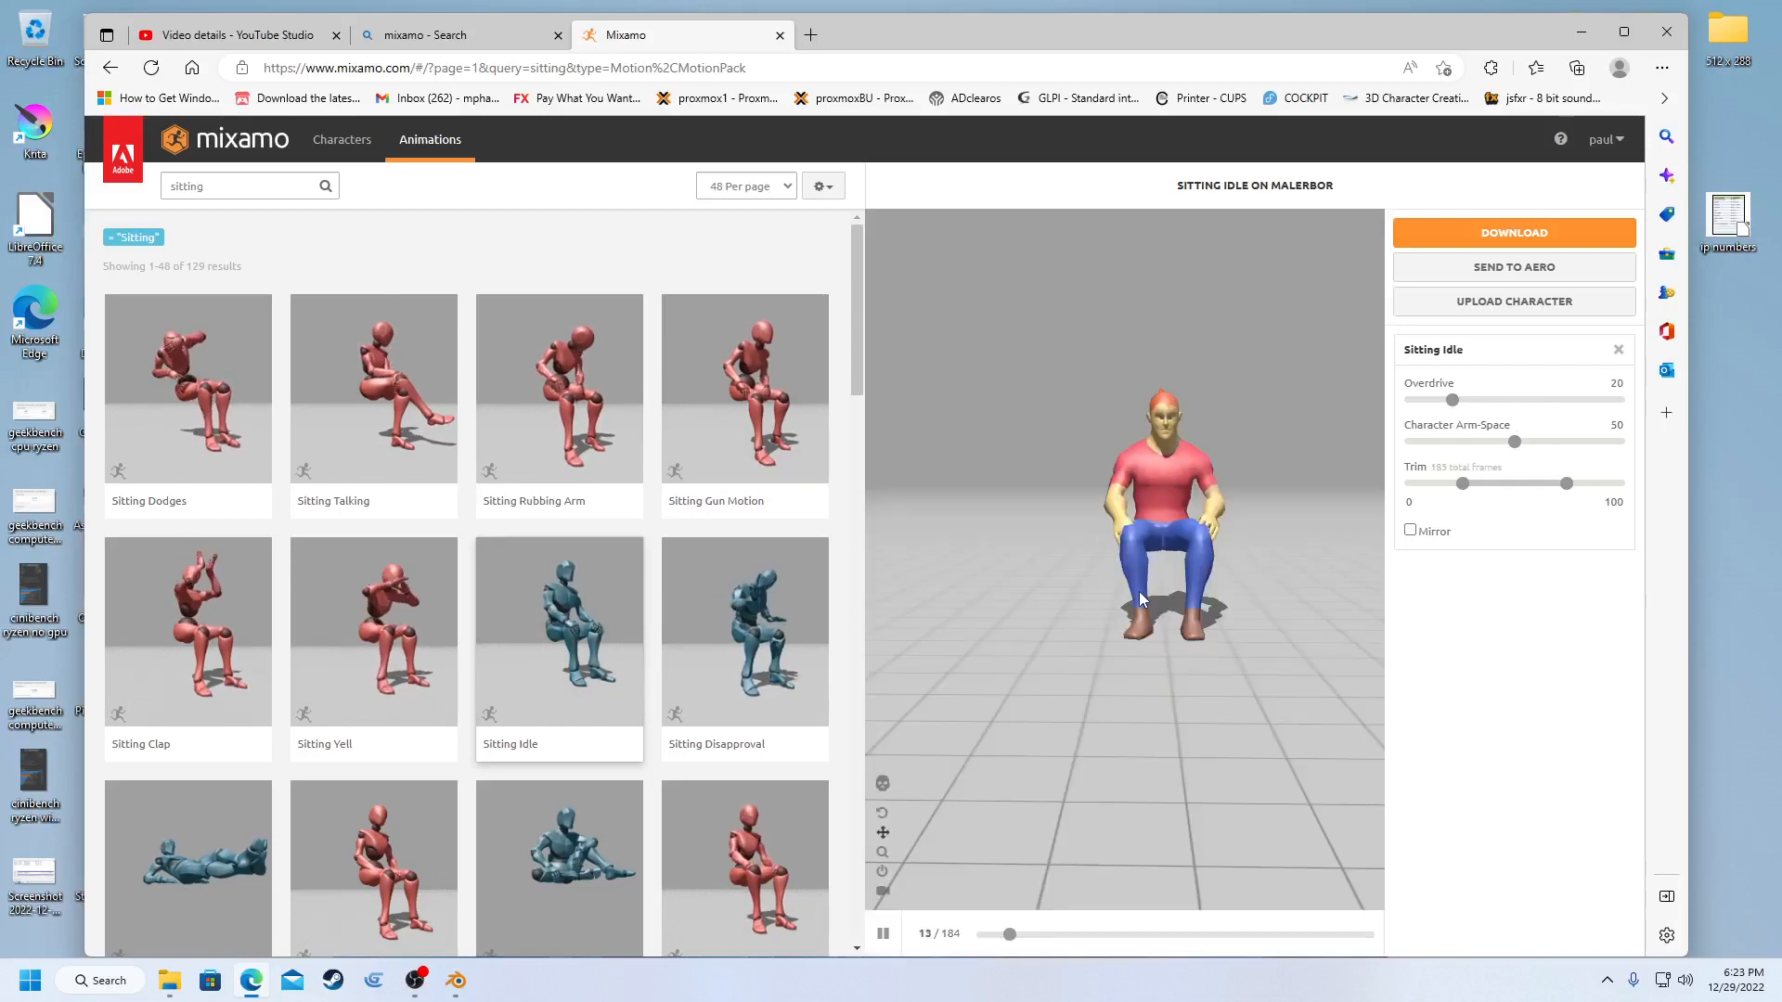
- Apply Sitting Disapproval with Character Arm-Space 52 and download it as FBX Binary with skin at 30 frames per second
left_click(747, 648)
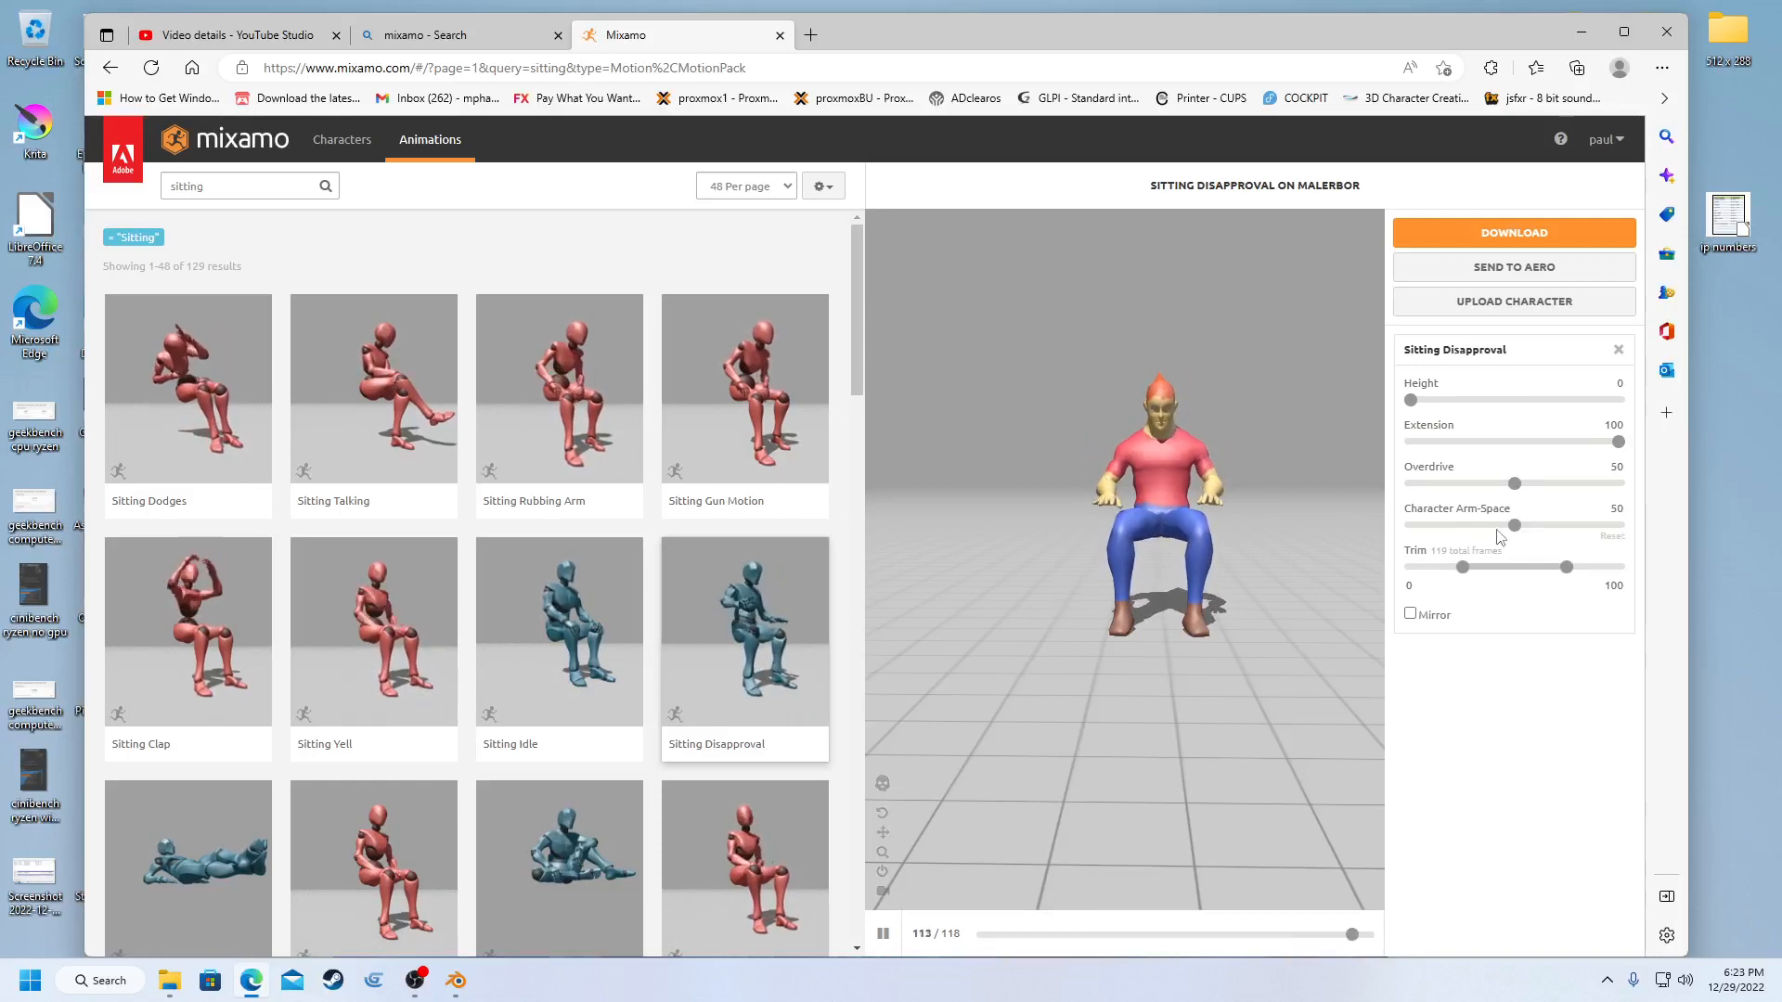
left_click_drag(1513, 526, 1518, 526)
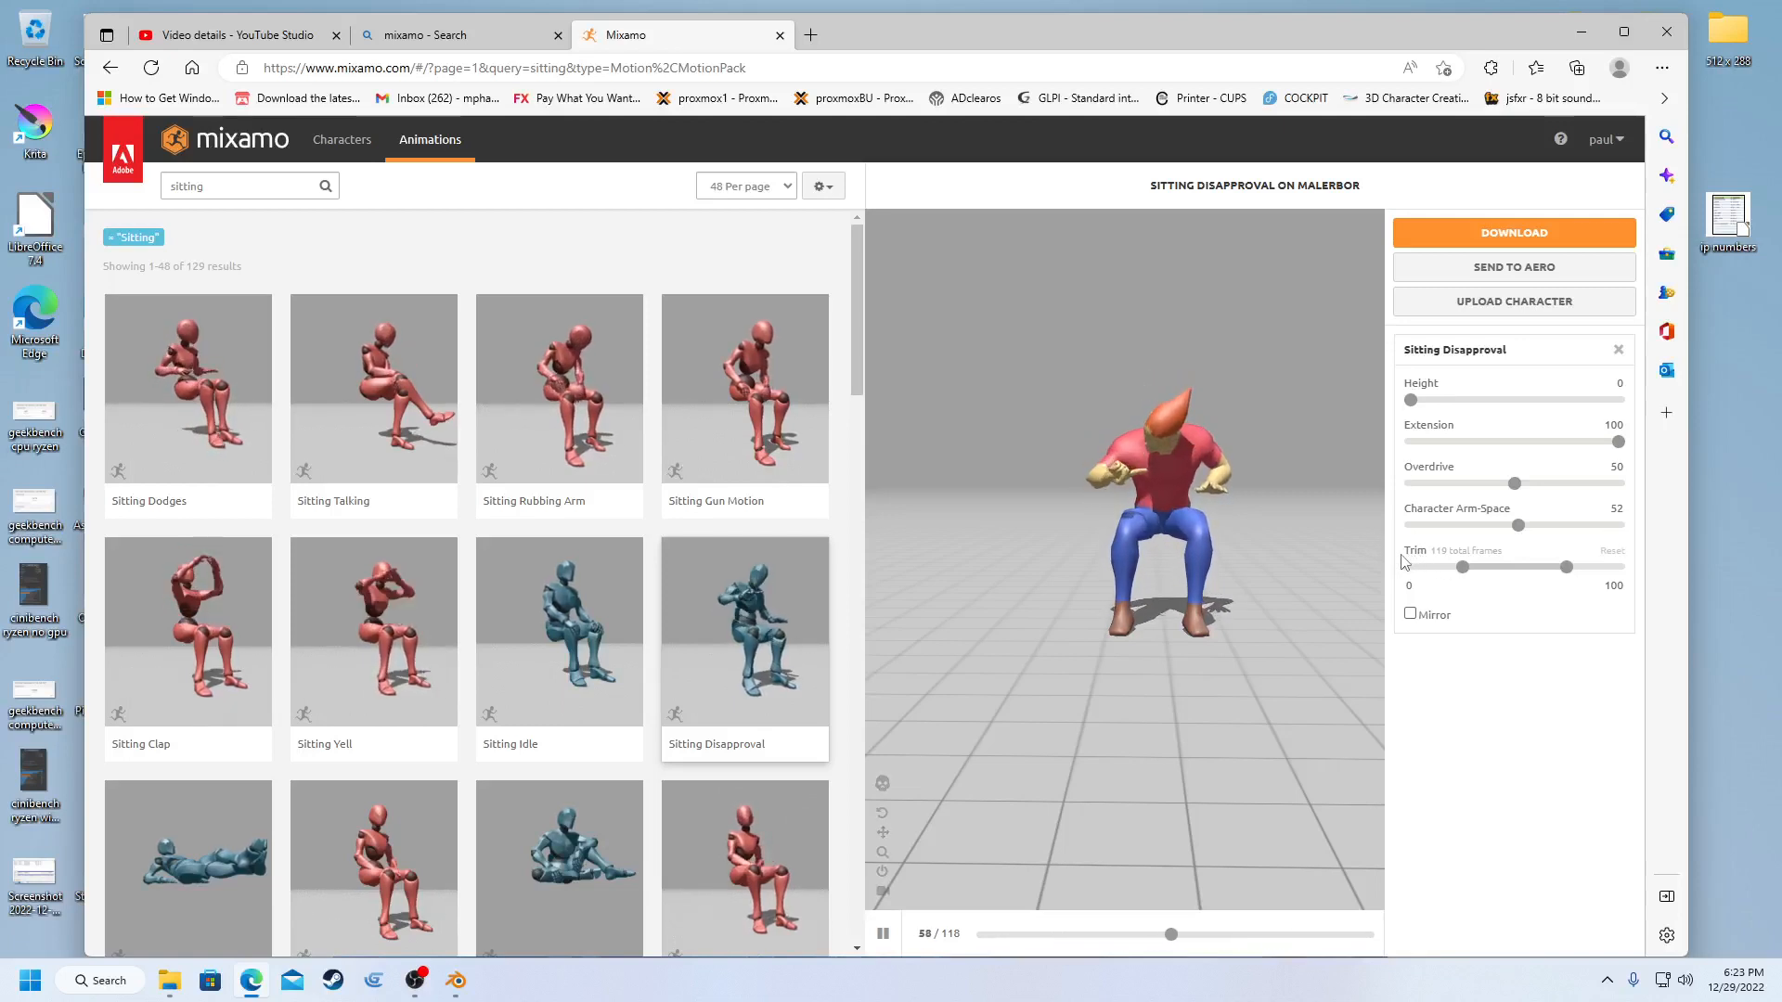
left_click(1470, 237)
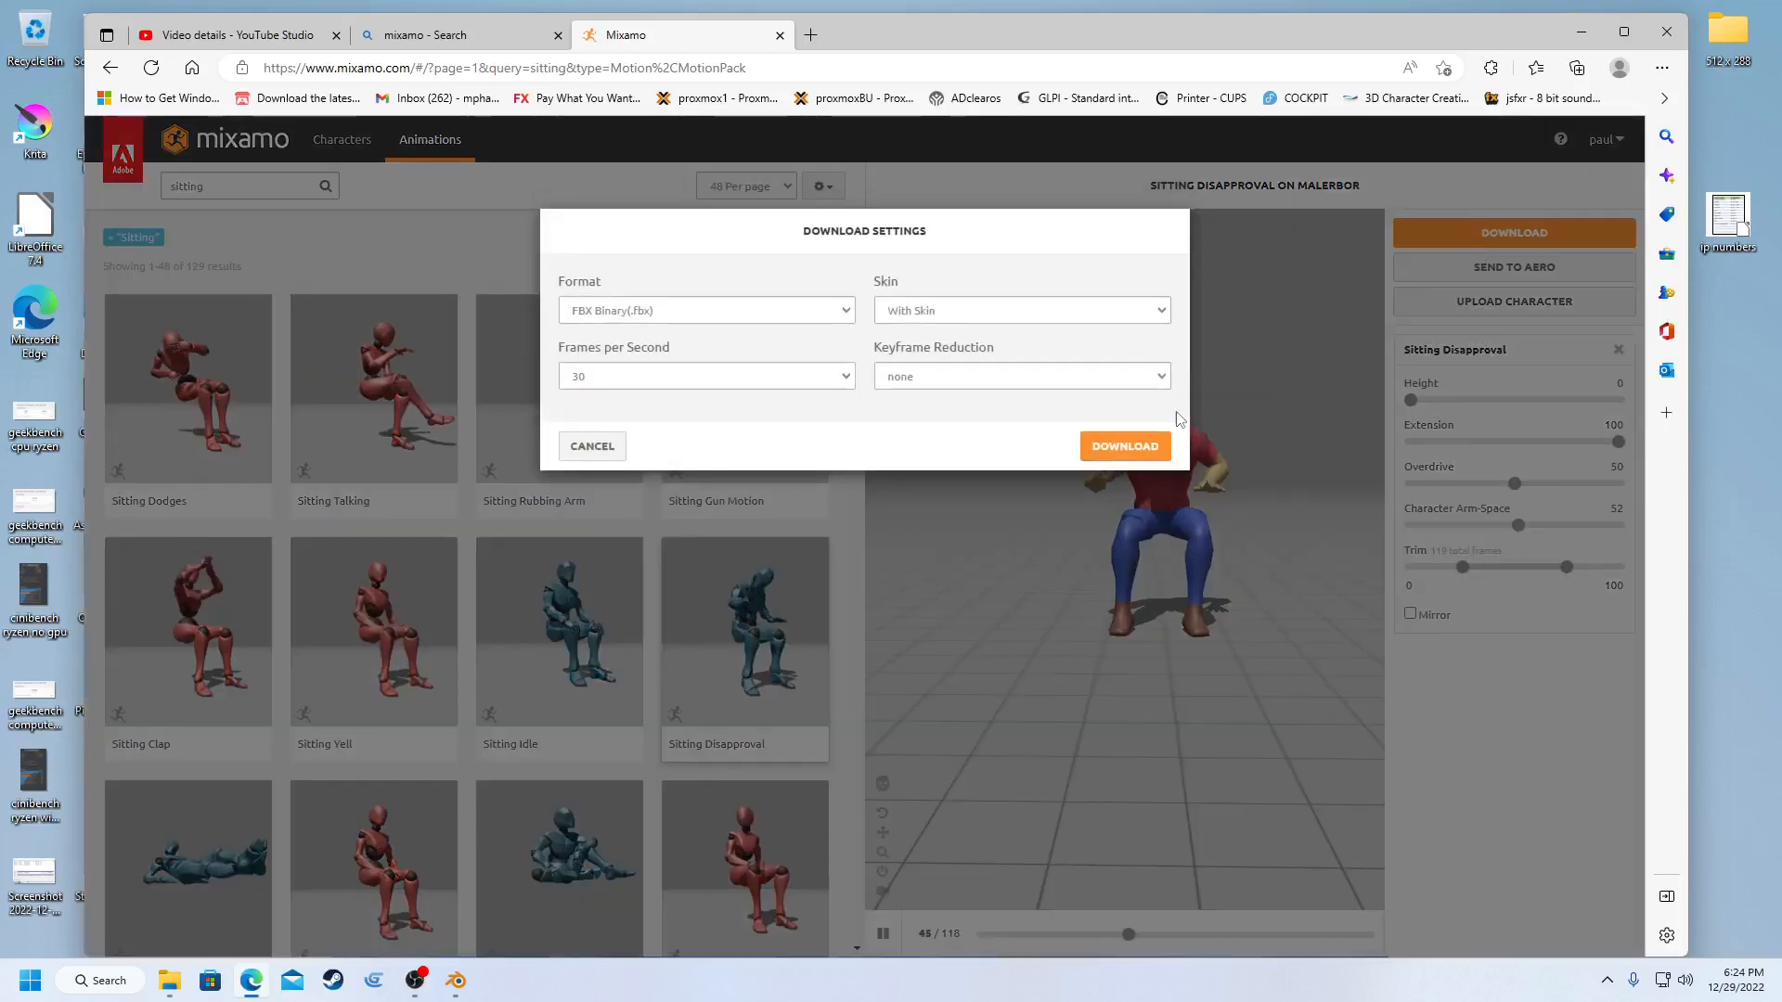
left_click(1125, 446)
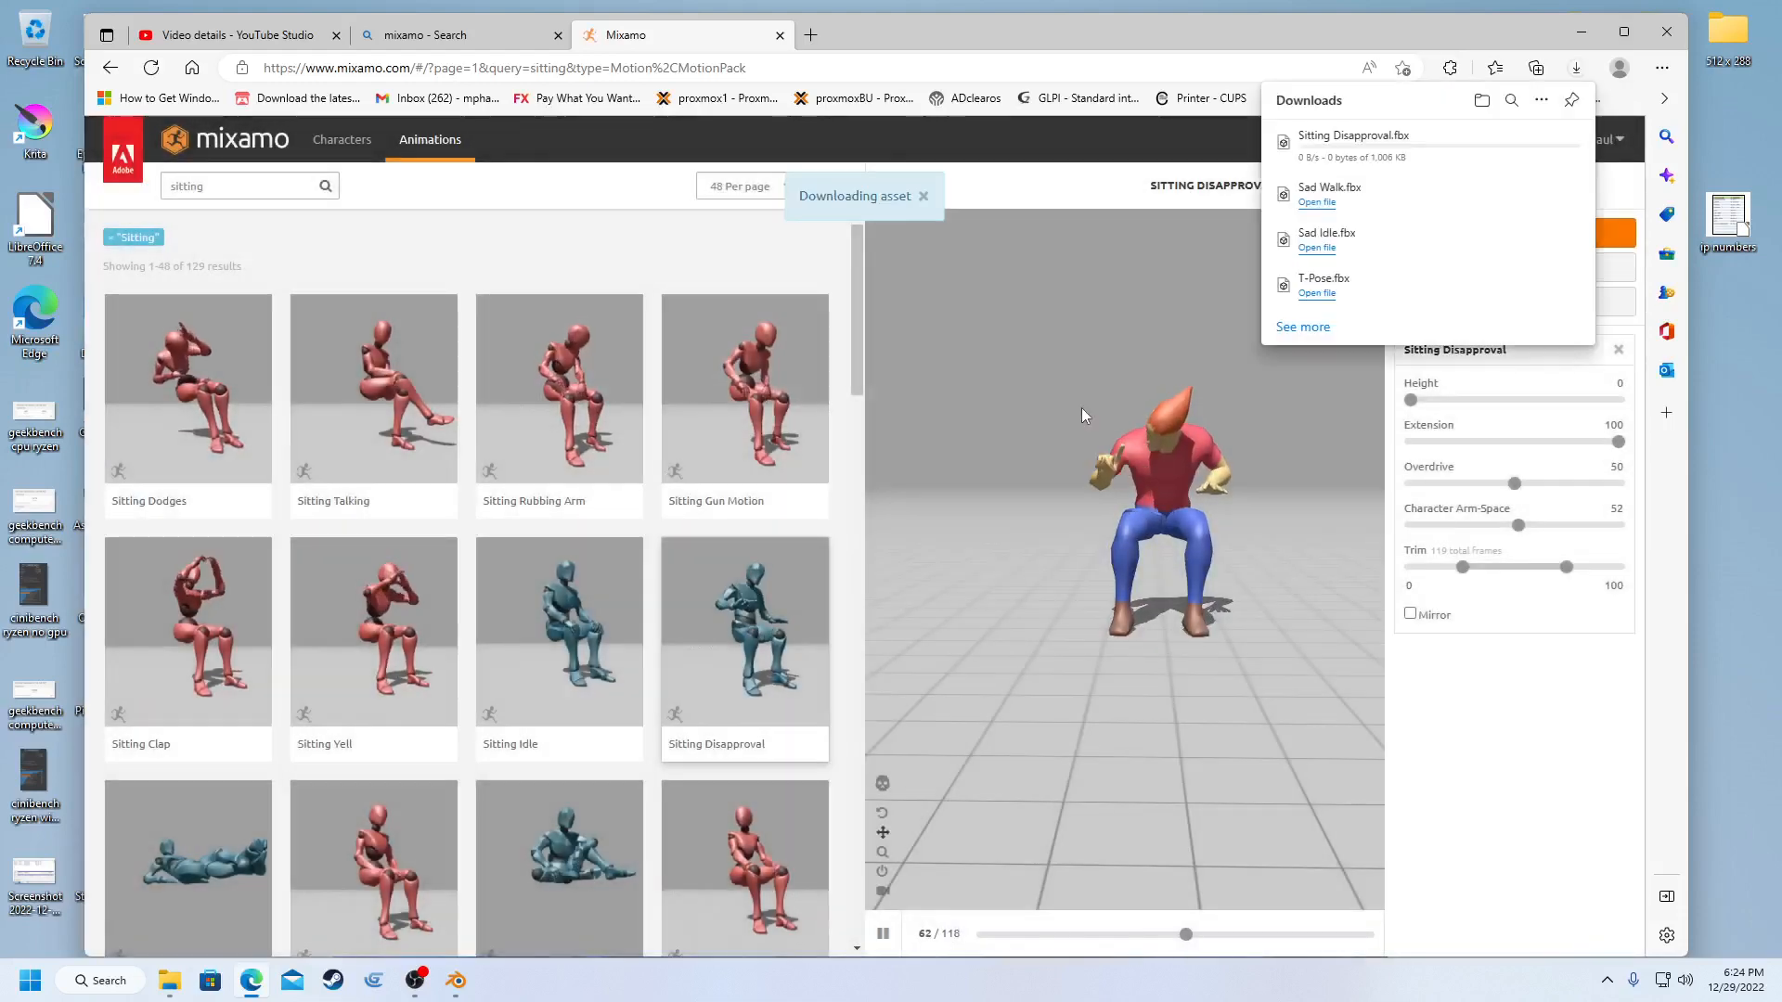
- Replace the search with "tpose" and put the character back into T-Pose
left_click(270, 188)
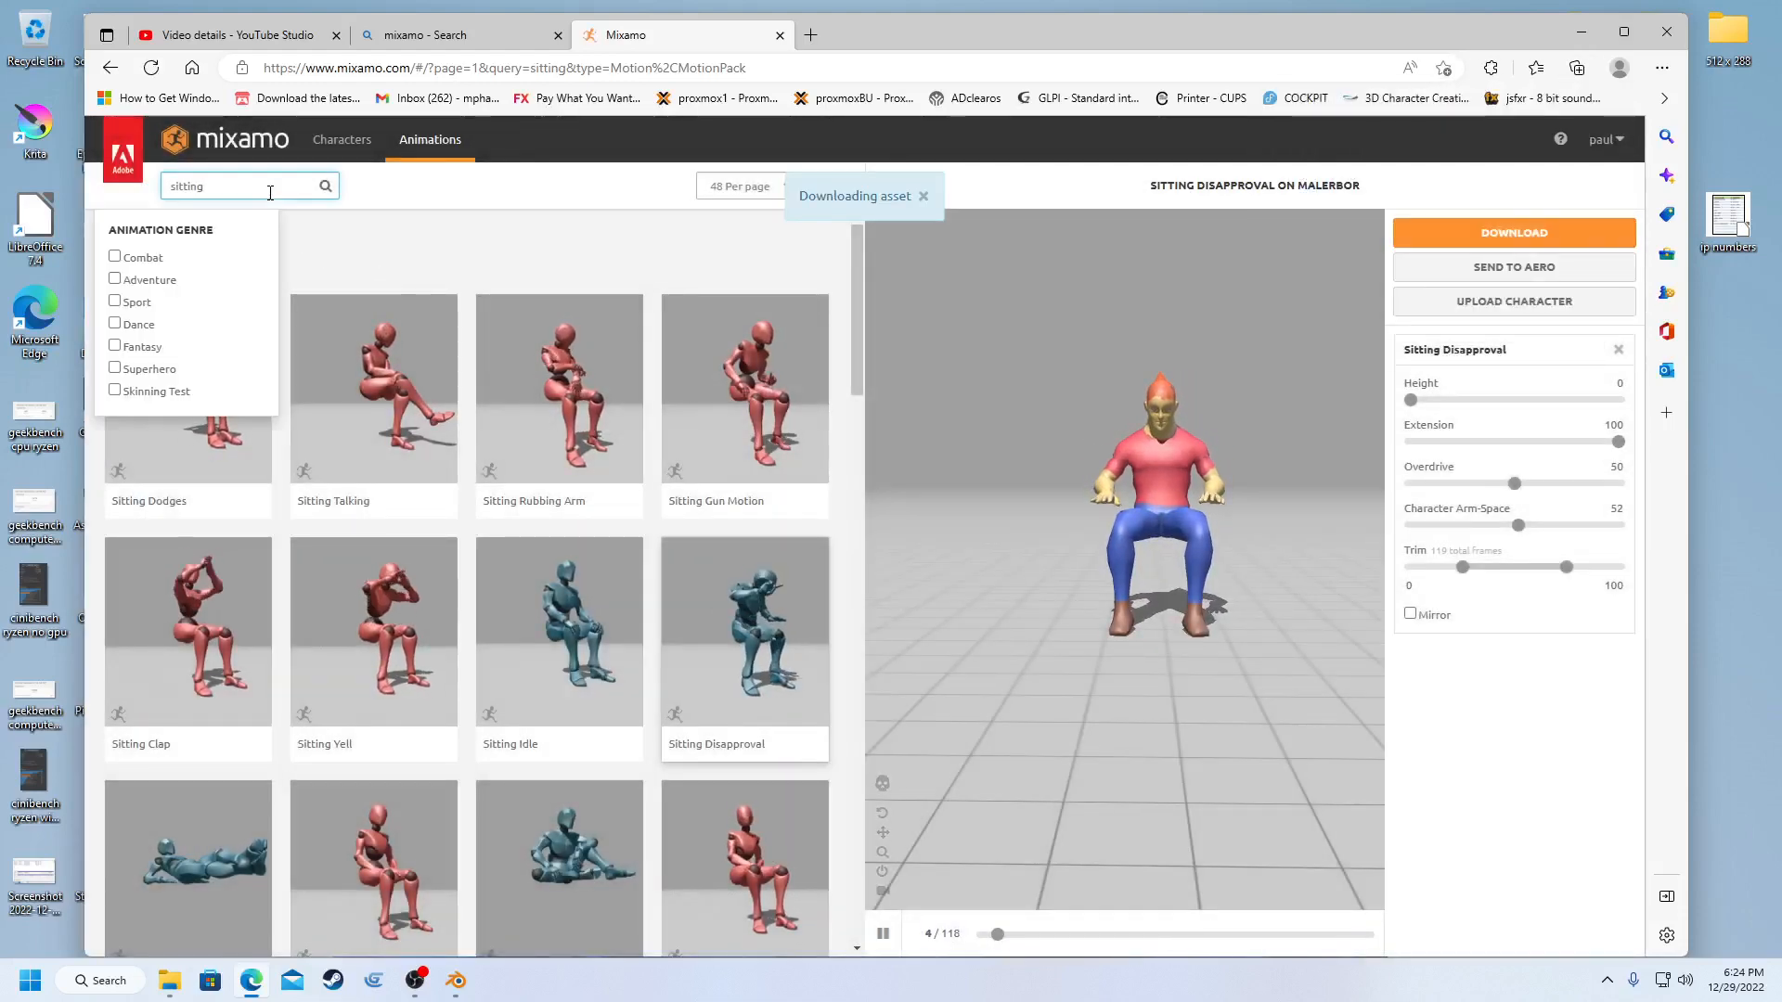
key("BackSpace")
key("BackSpace")
key("BackSpace")
key("BackSpace")
key("BackSpace")
key("BackSpace")
key("BackSpace")
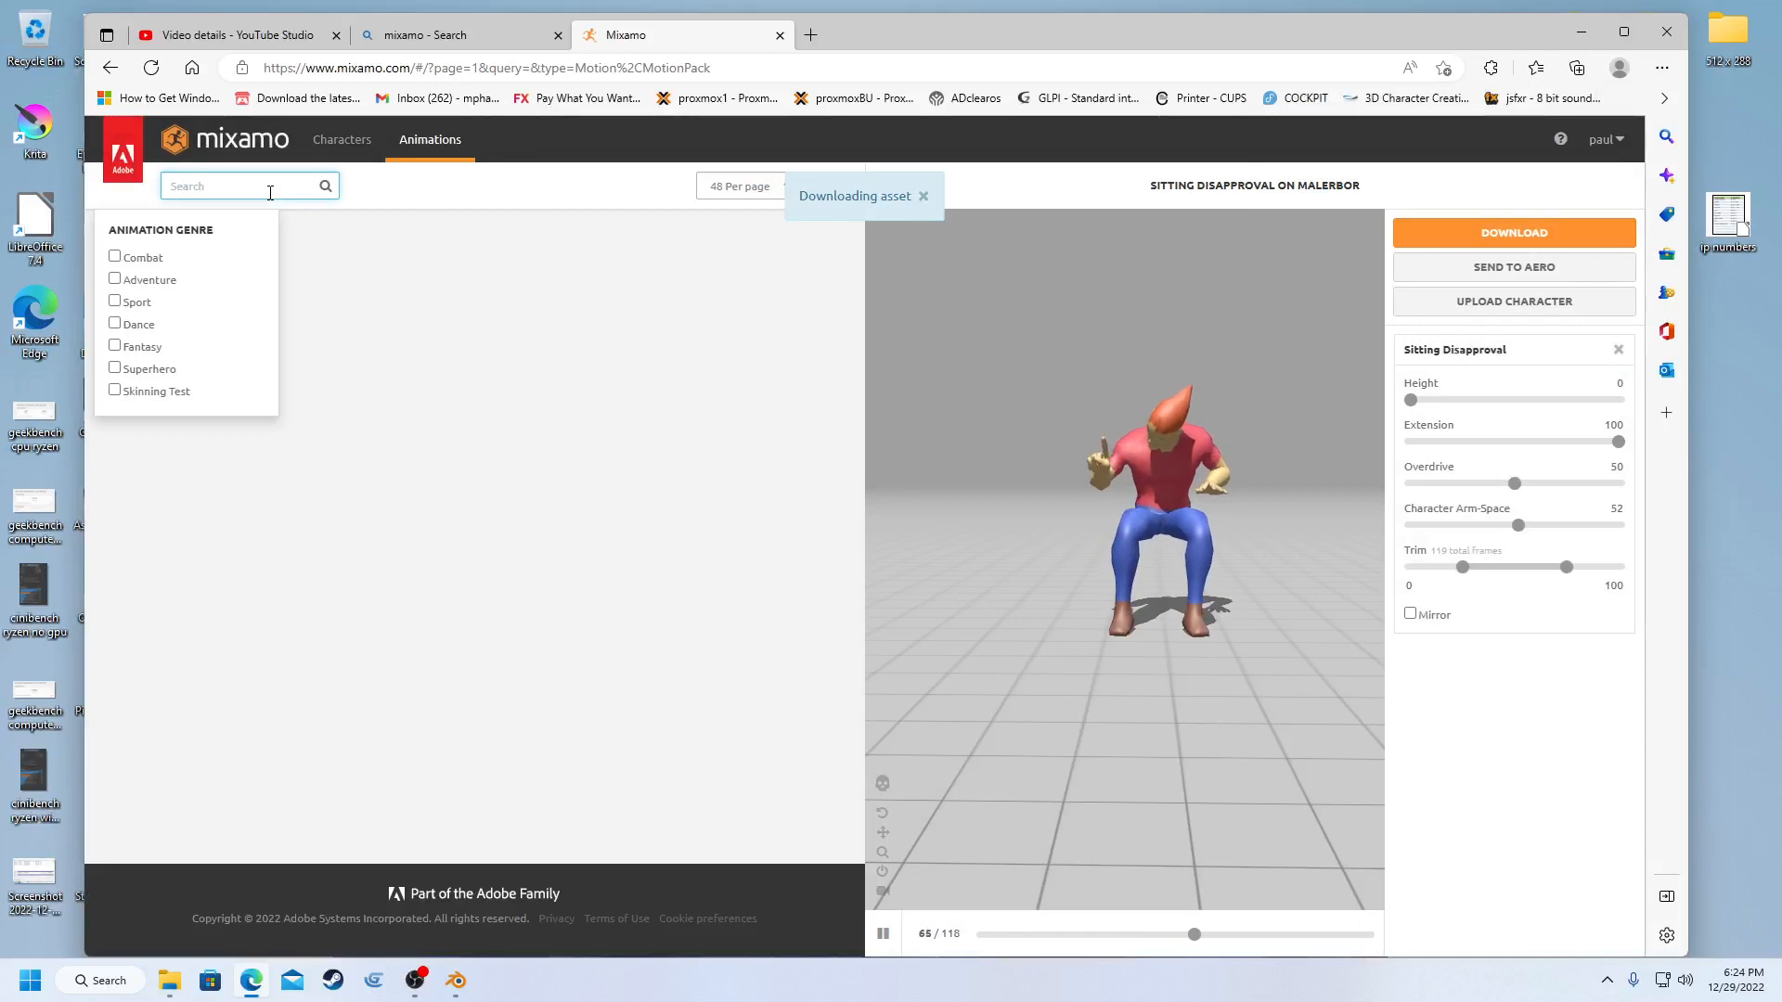
type("tpo")
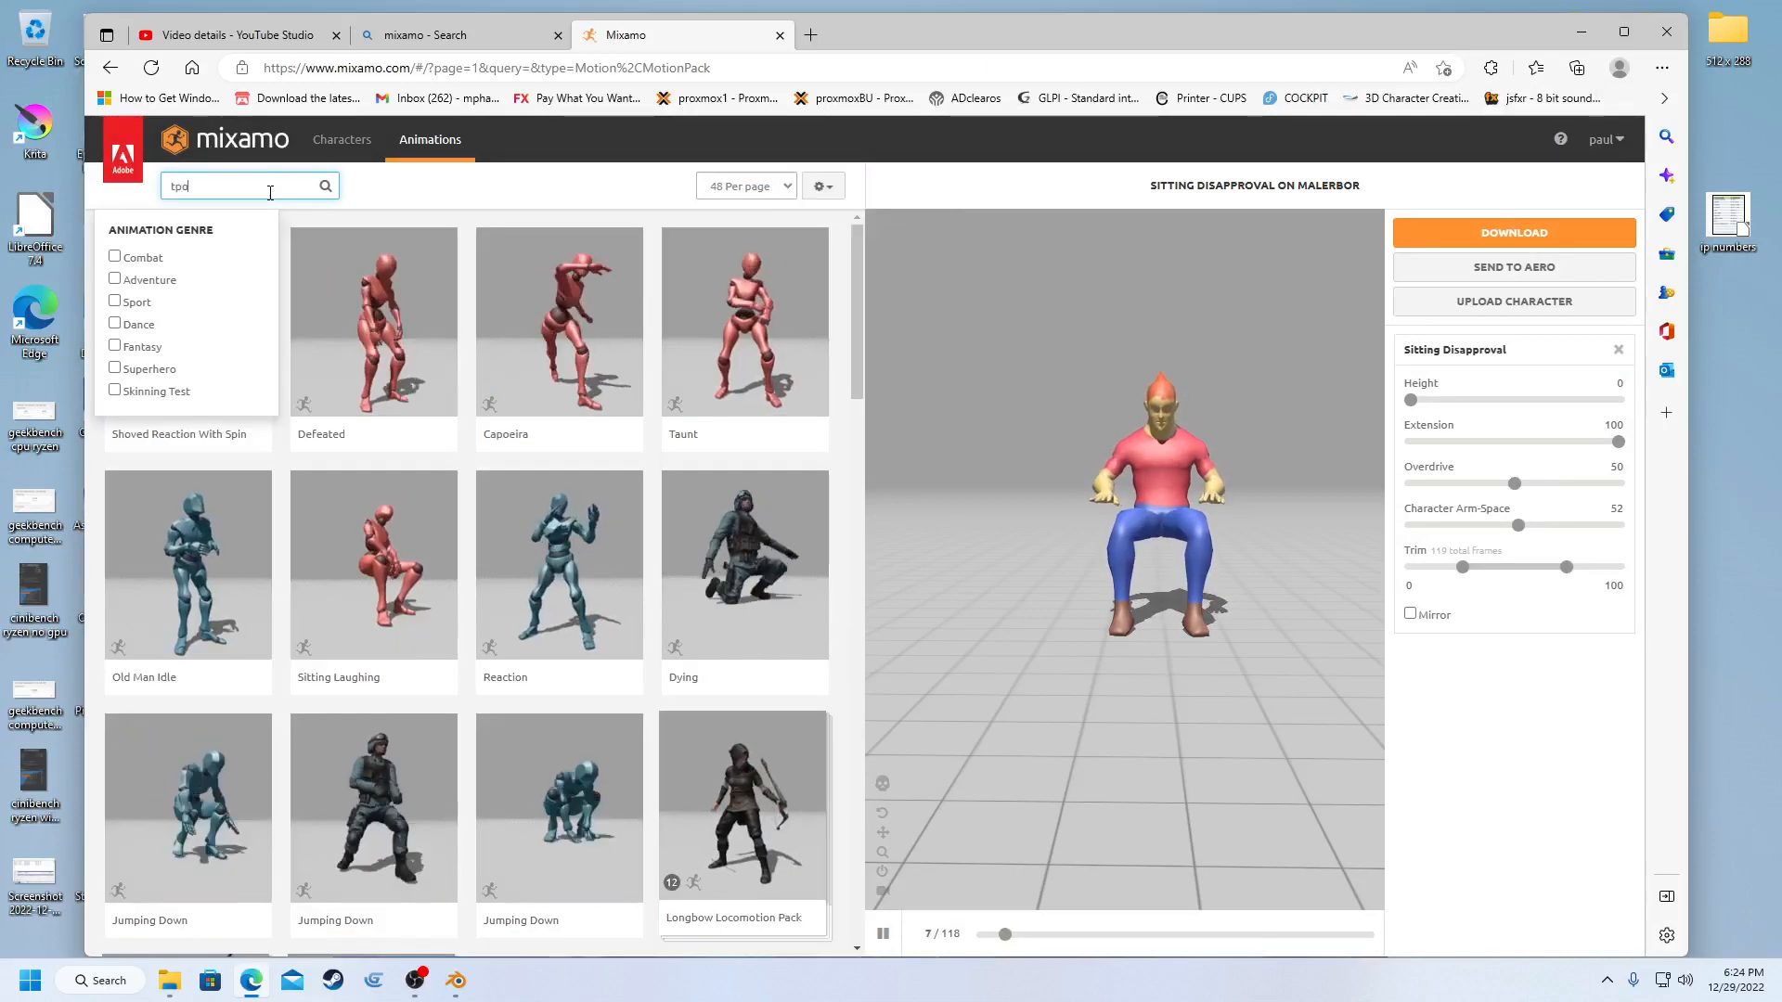
type("se")
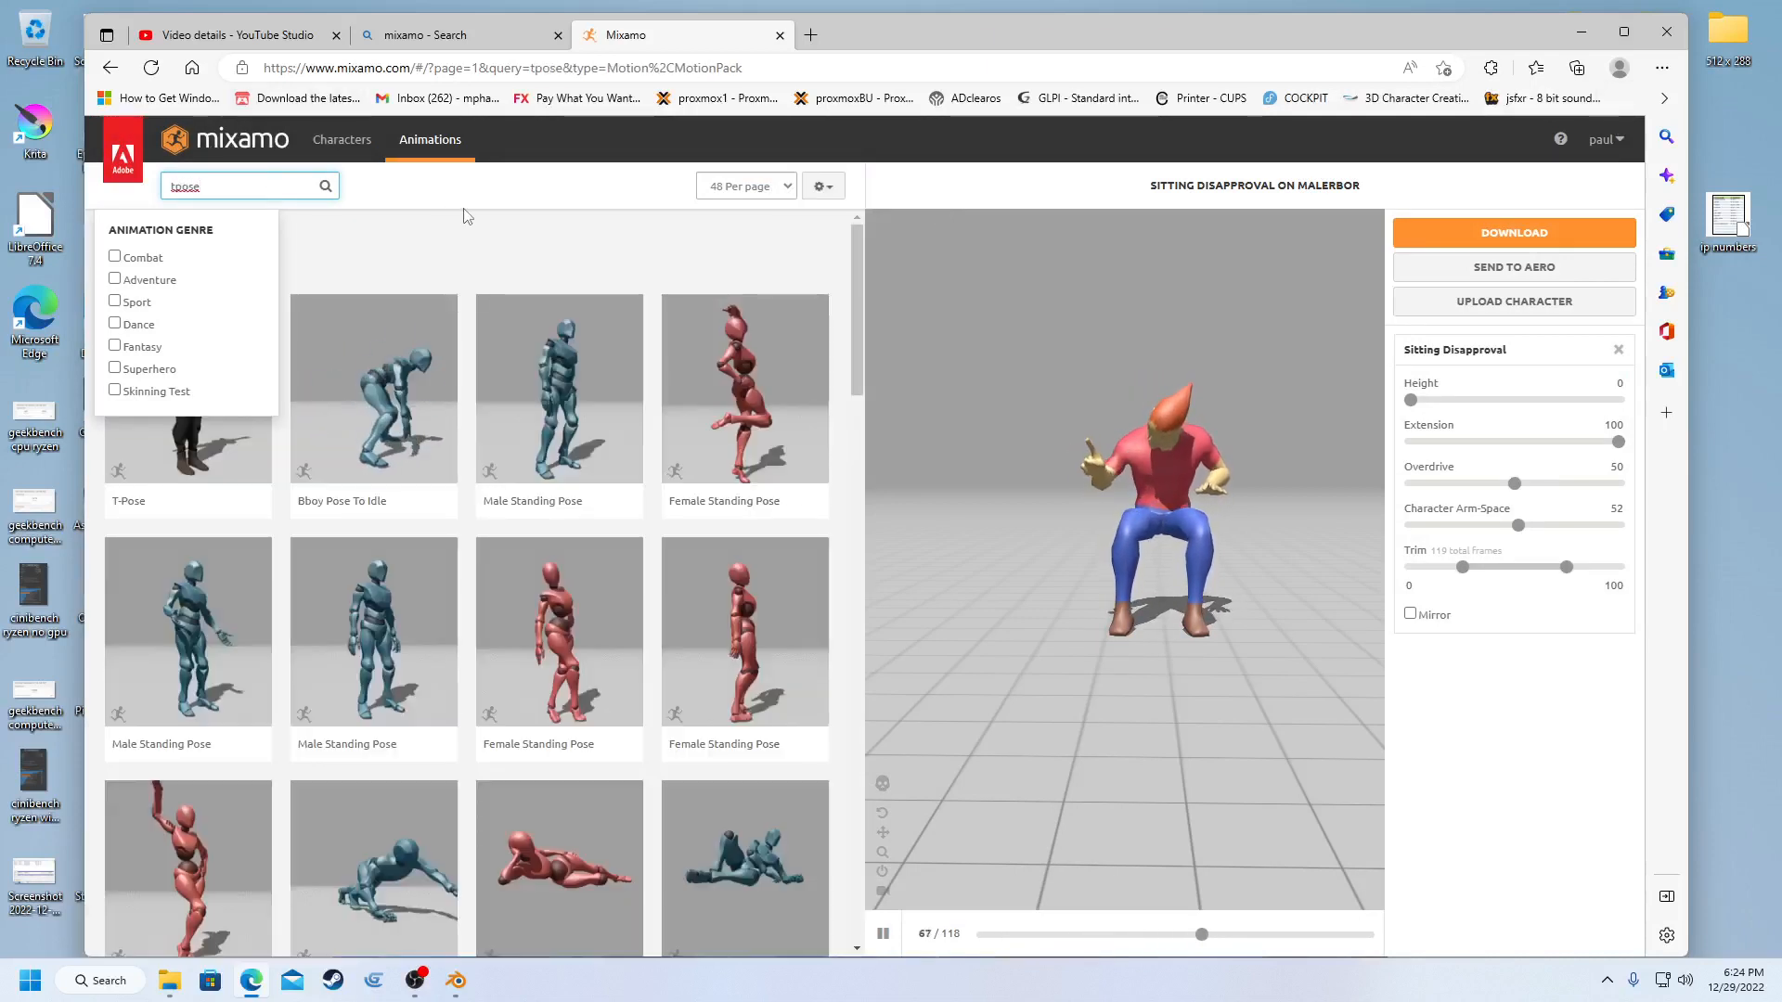
left_click(187, 390)
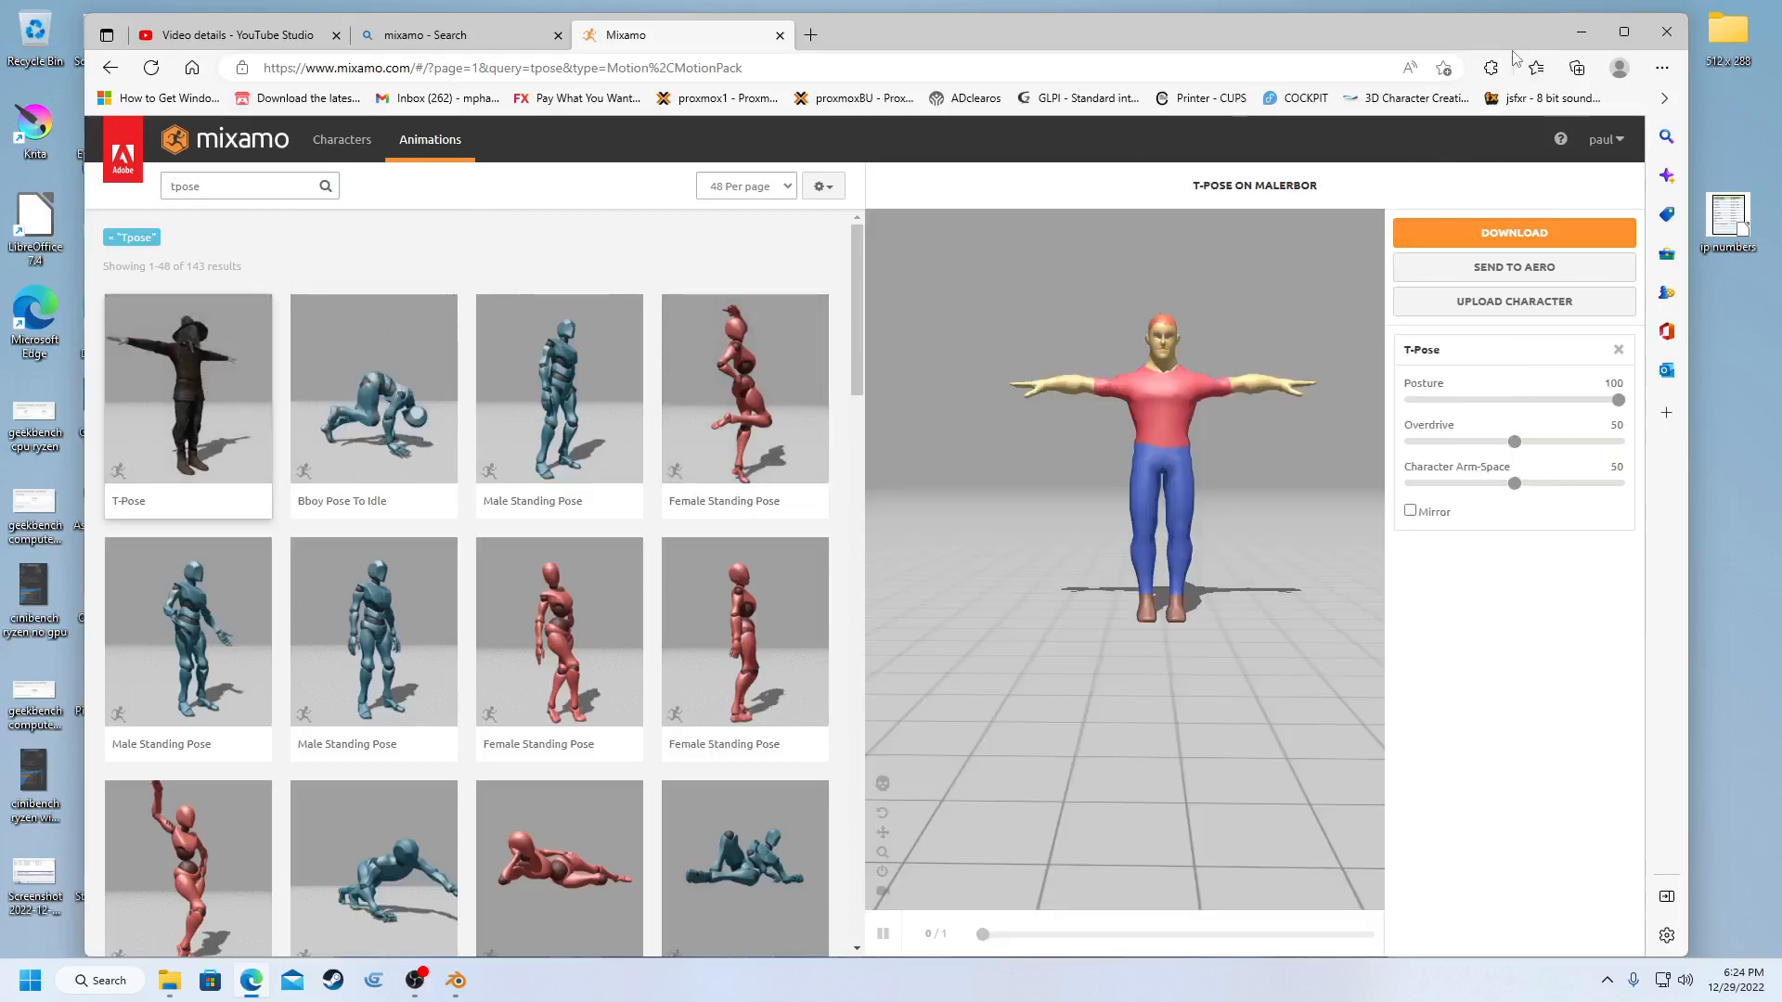
- Minimize the browser and bring the maleRBor folder window in File Explorer onto the desktop
left_click(1581, 32)
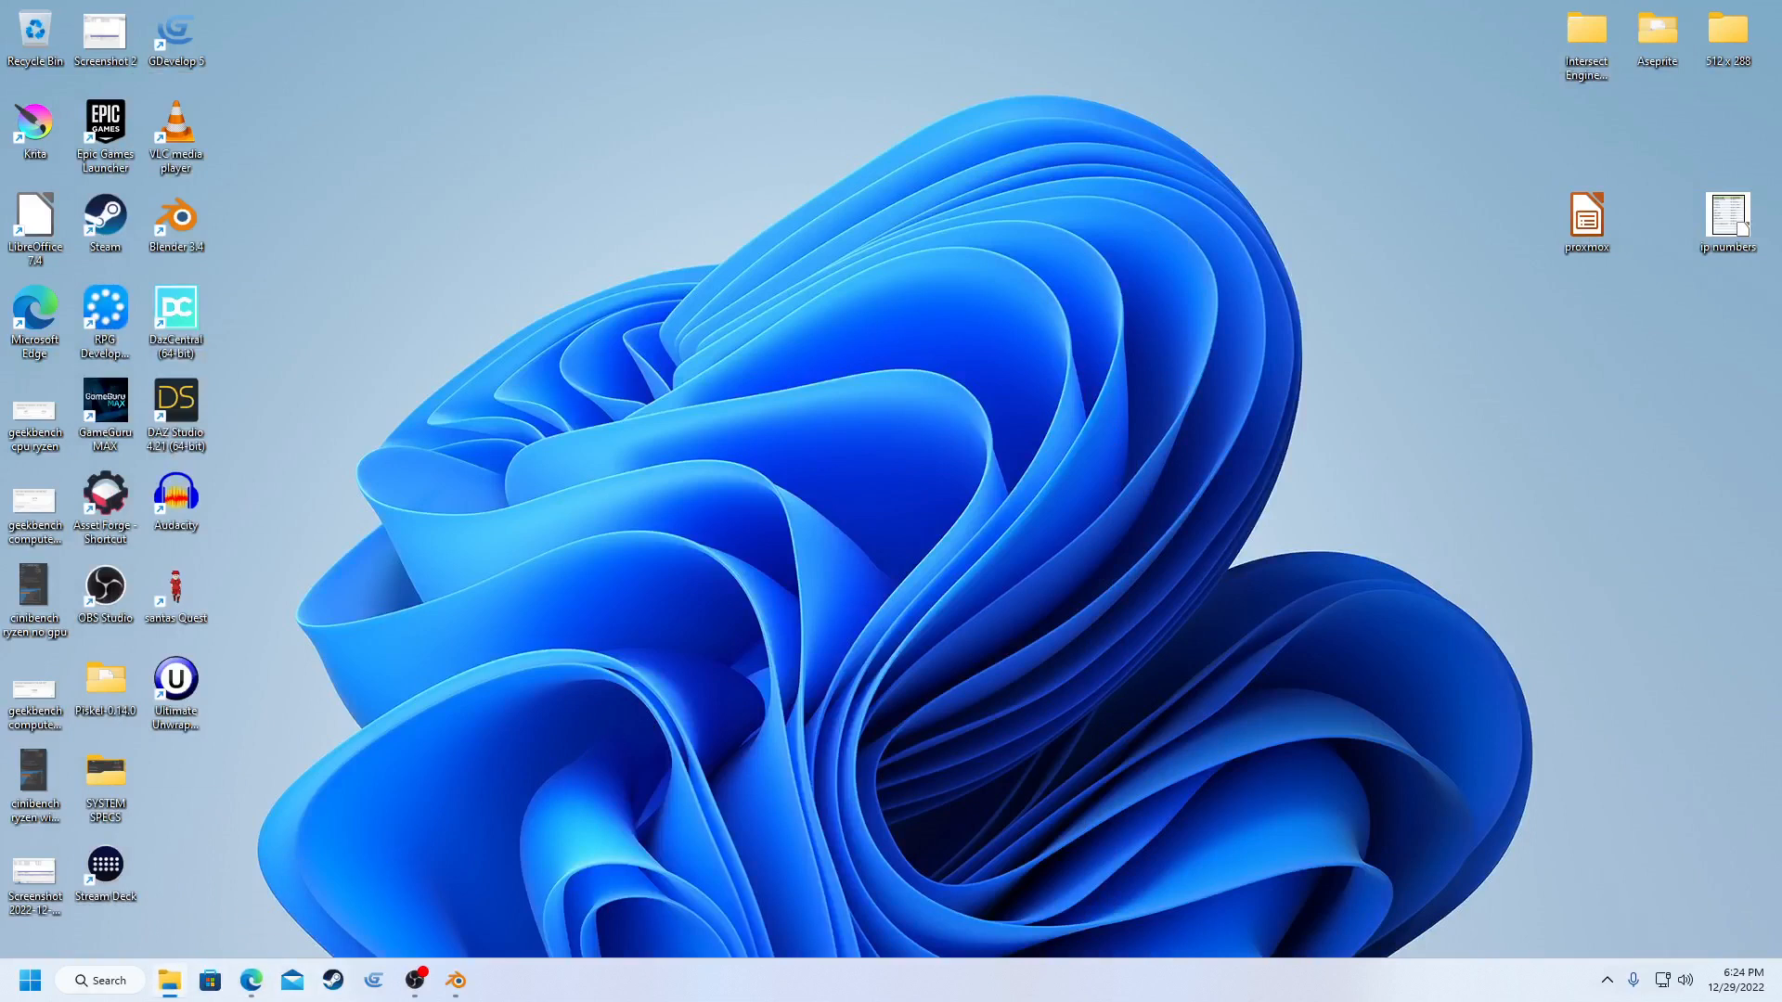
left_click_drag(1781, 102, 974, 191)
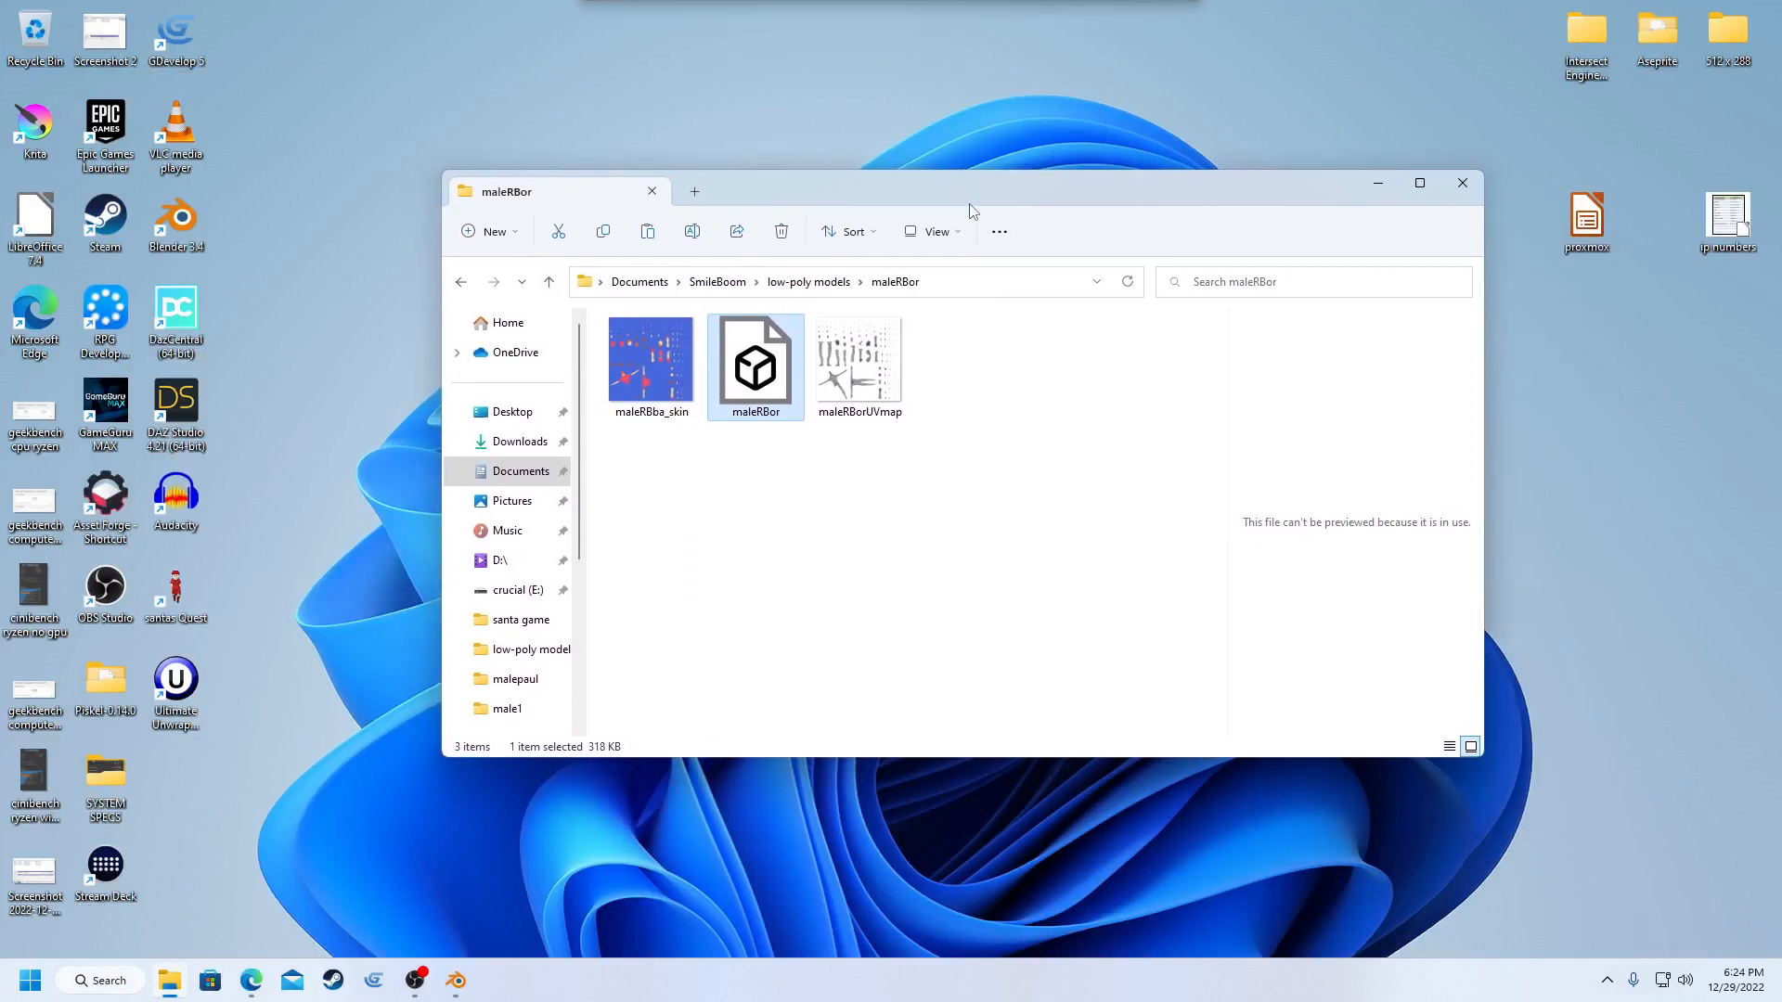
- Open the Downloads folder in a new tab and cut the Sad Idle, Sad Walk, Sitting Disapproval and T-Pose files
right_click(503, 447)
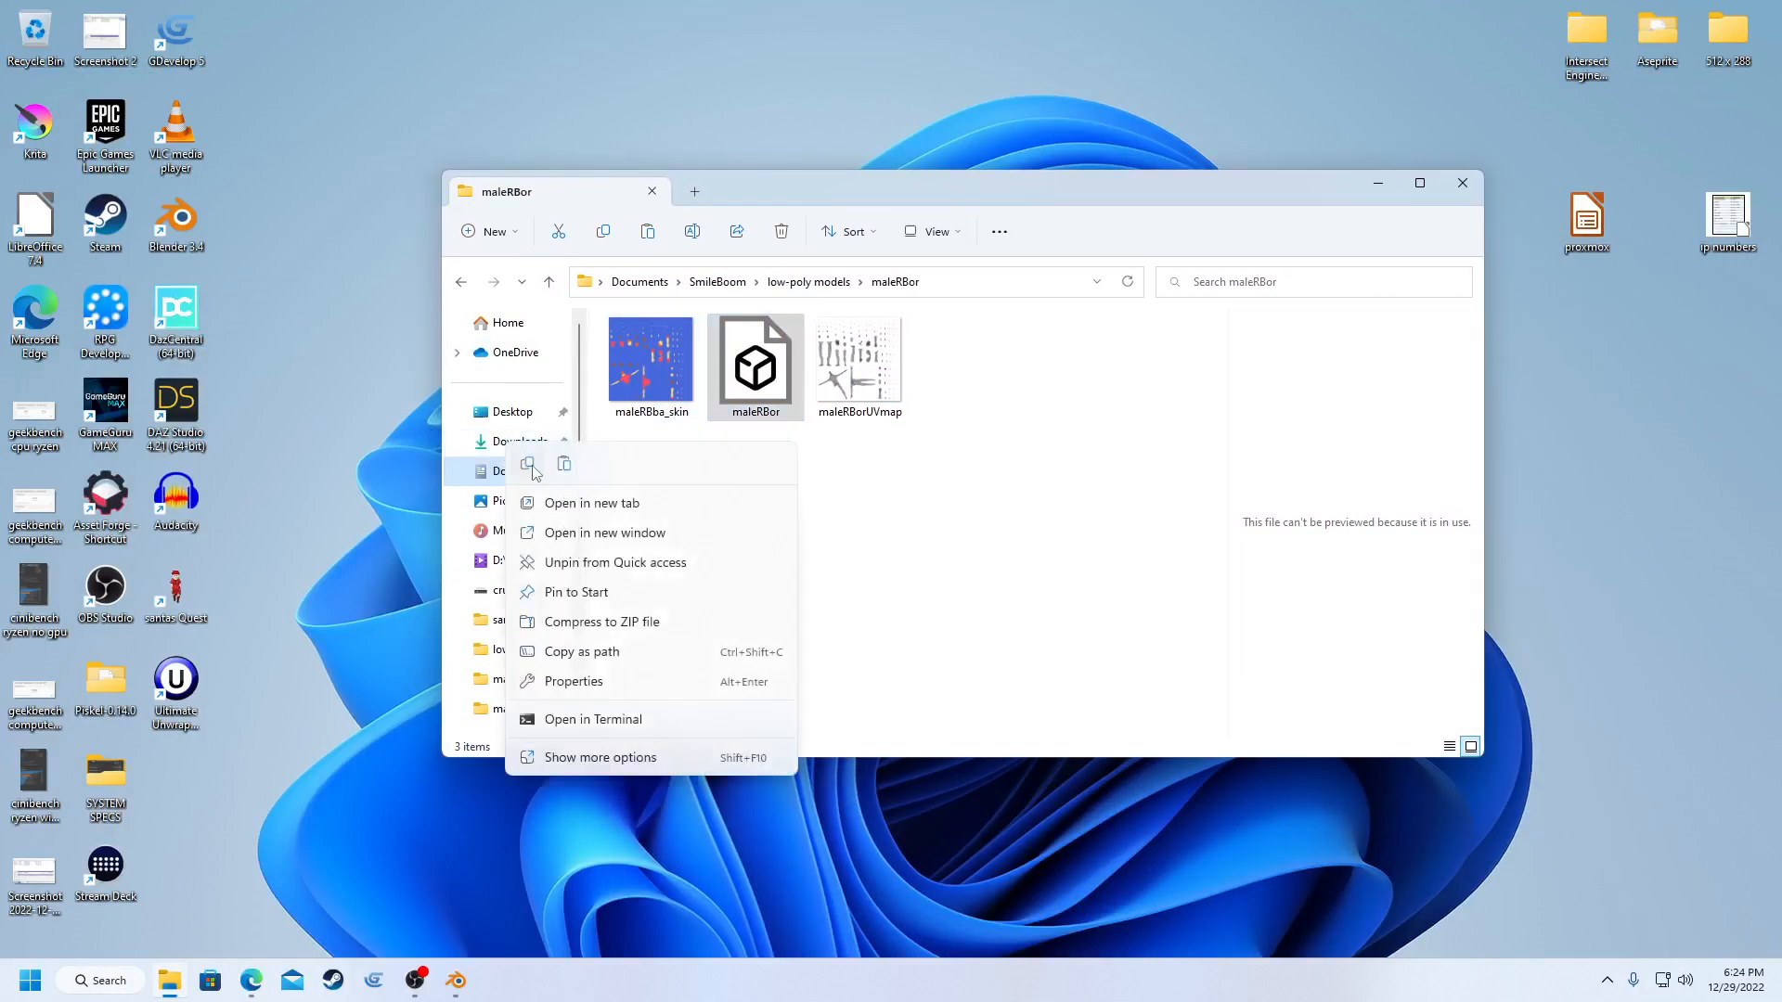
left_click(591, 503)
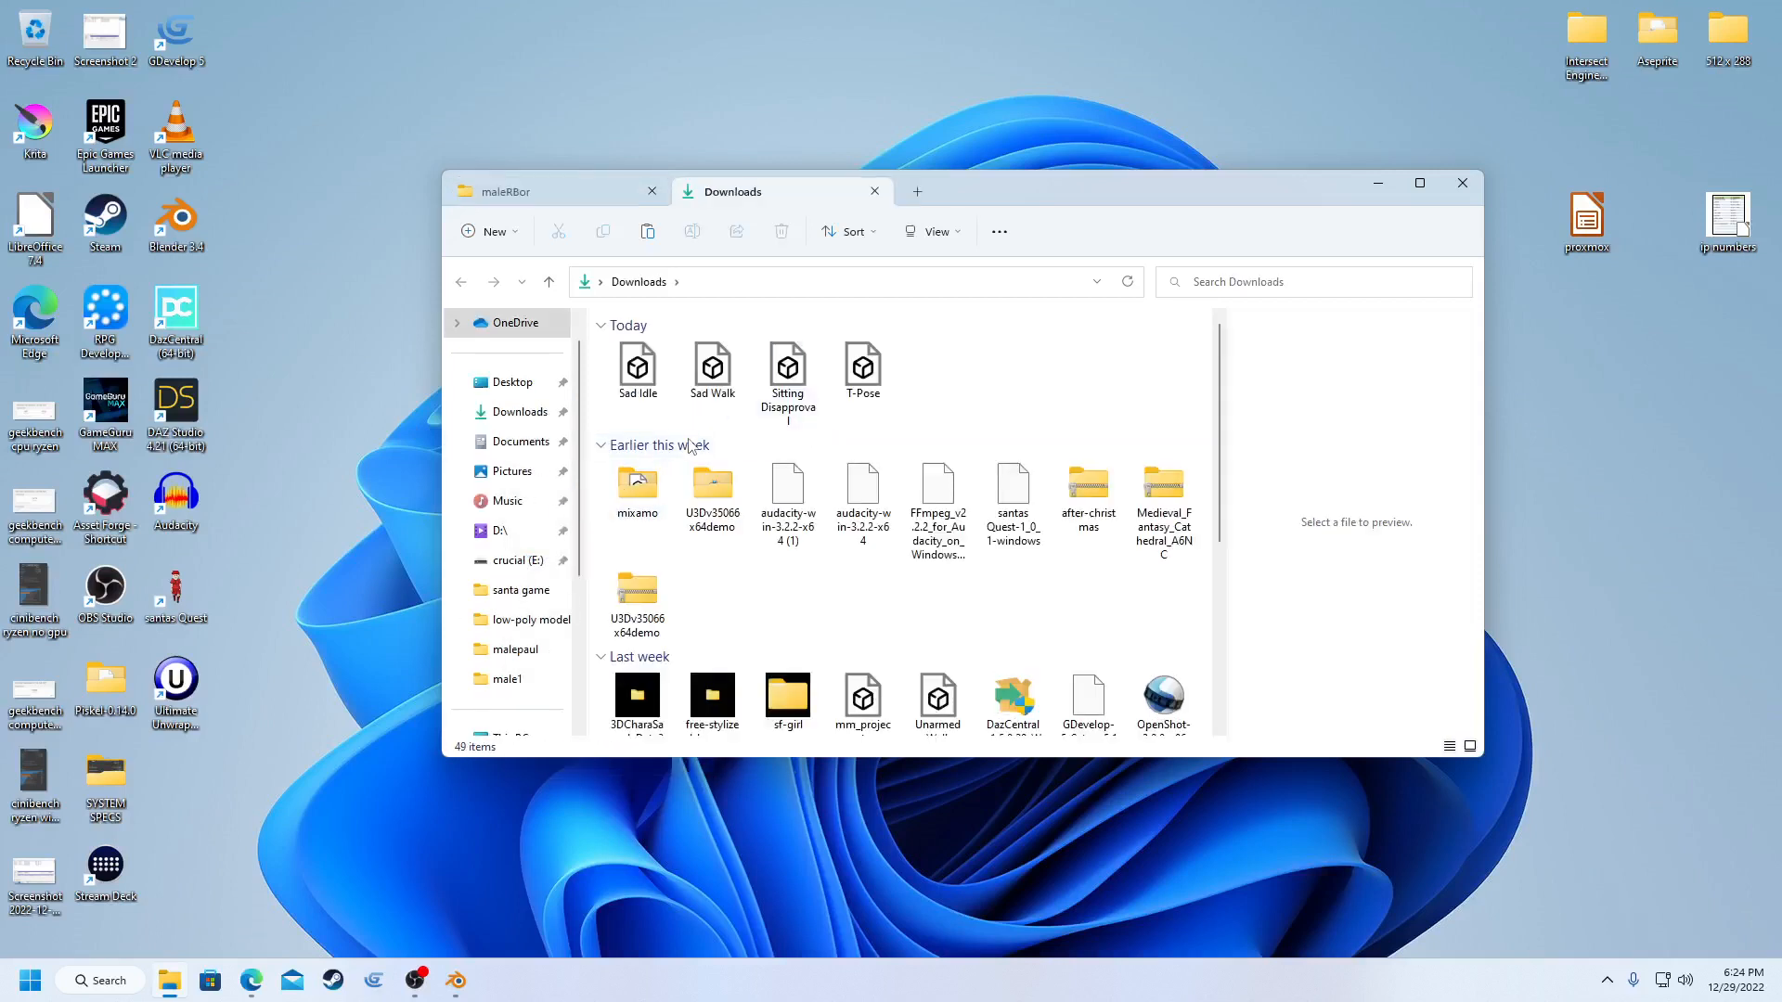
left_click(639, 382)
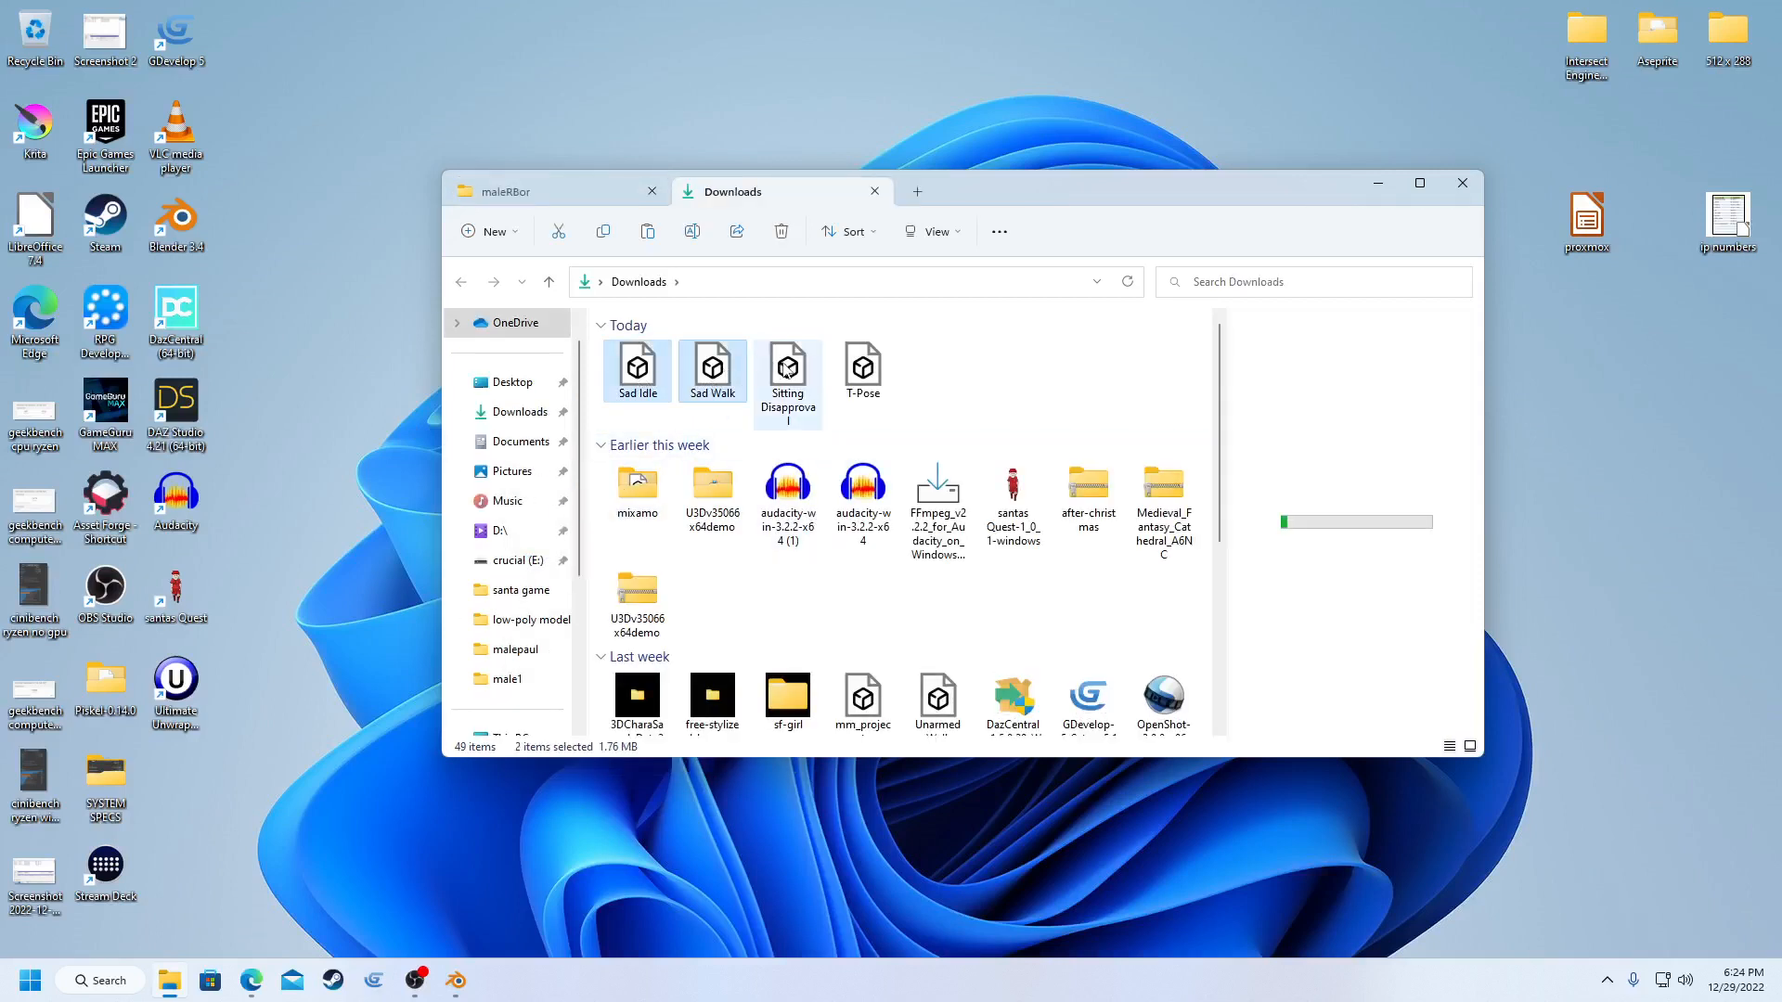
right_click(862, 374)
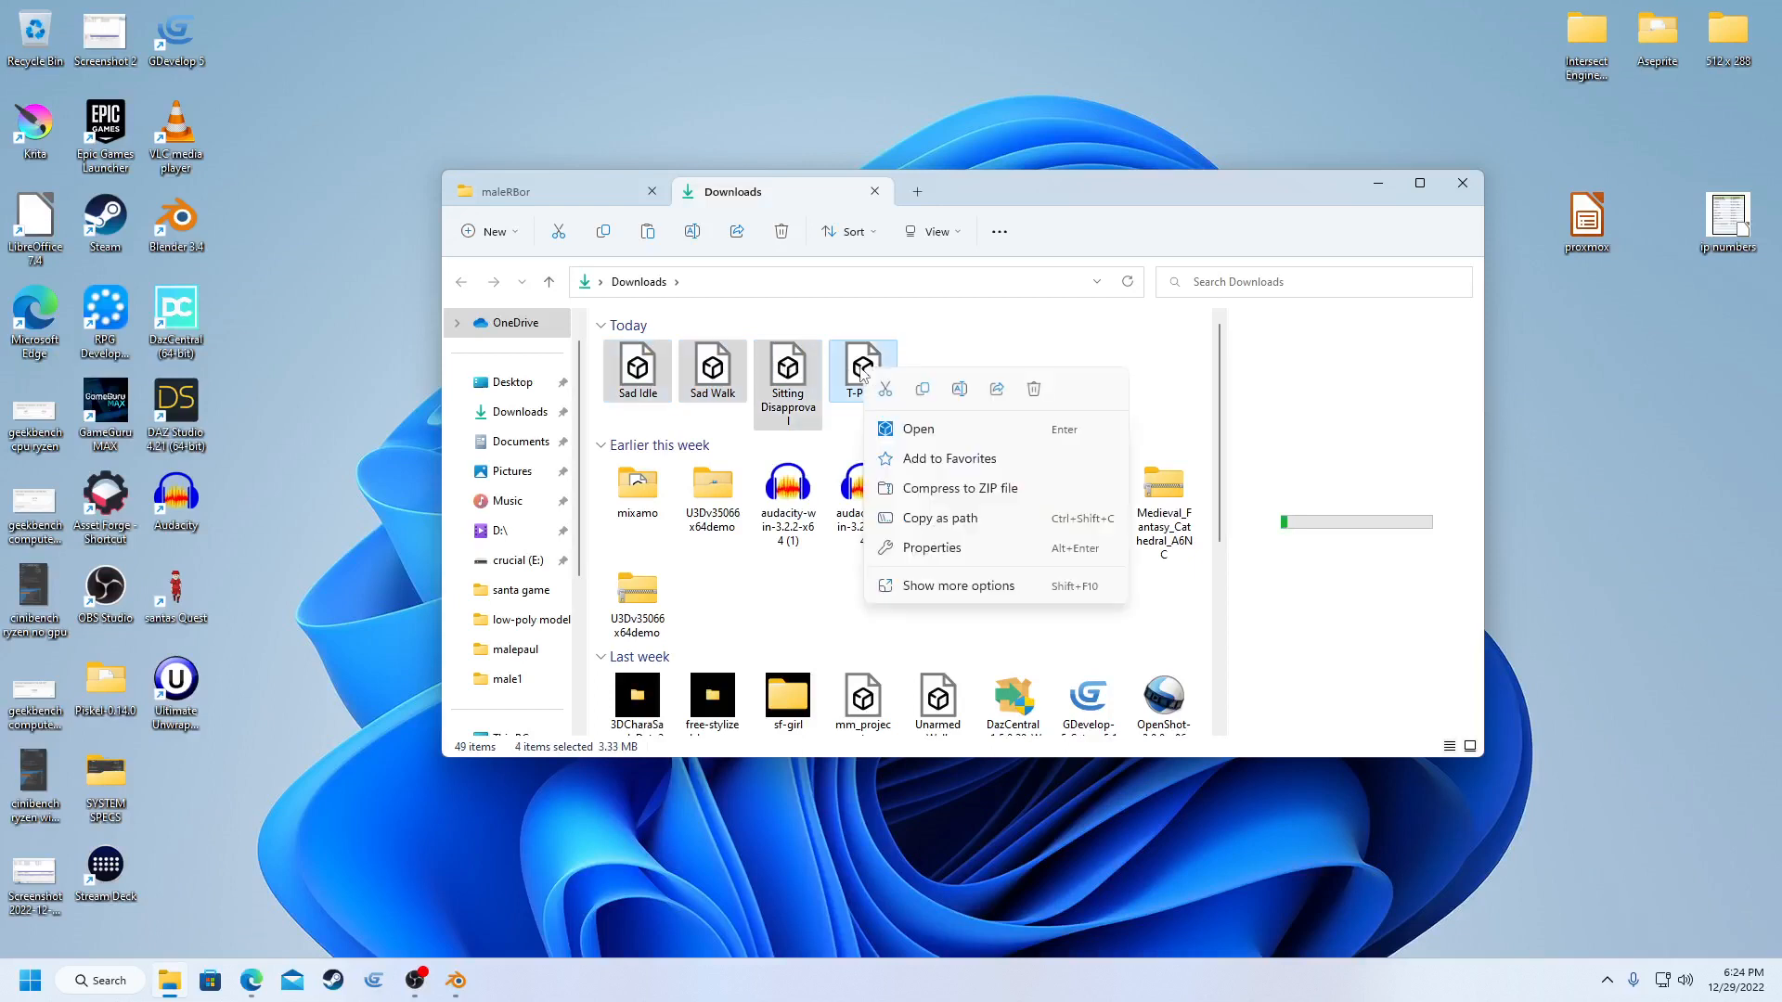
left_click(886, 390)
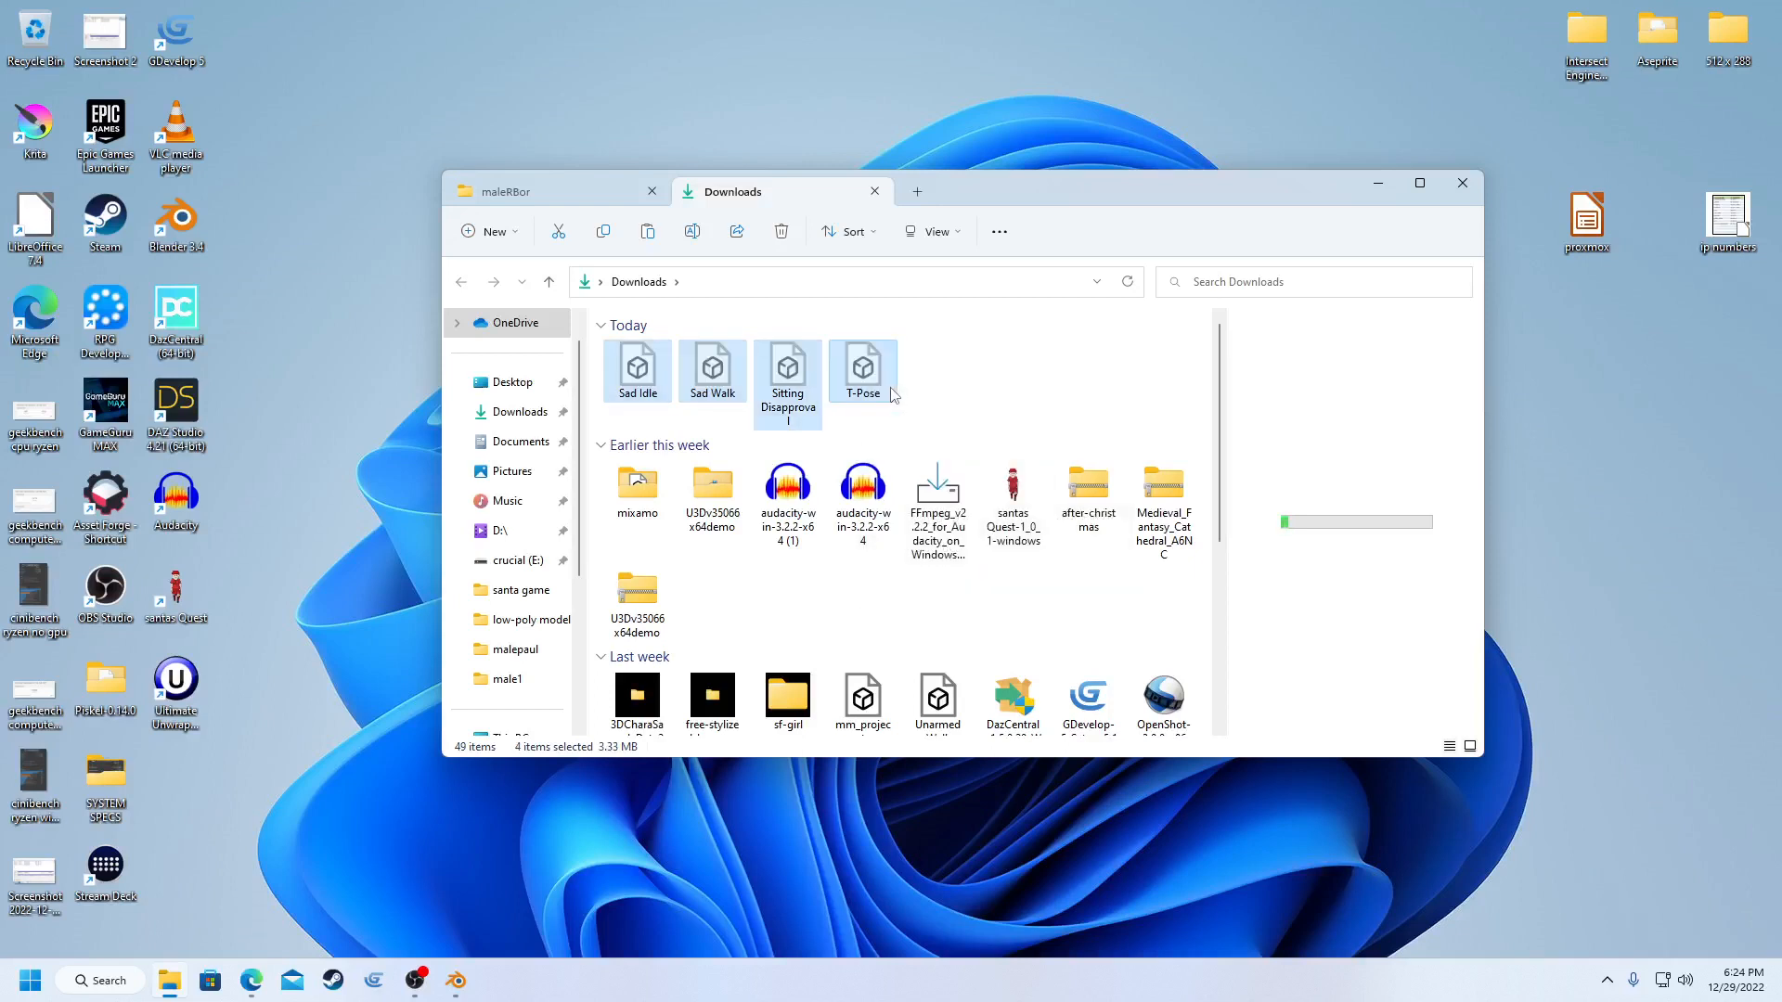
- Return to the maleRBor folder and paste the four cut animation files into it
left_click(594, 195)
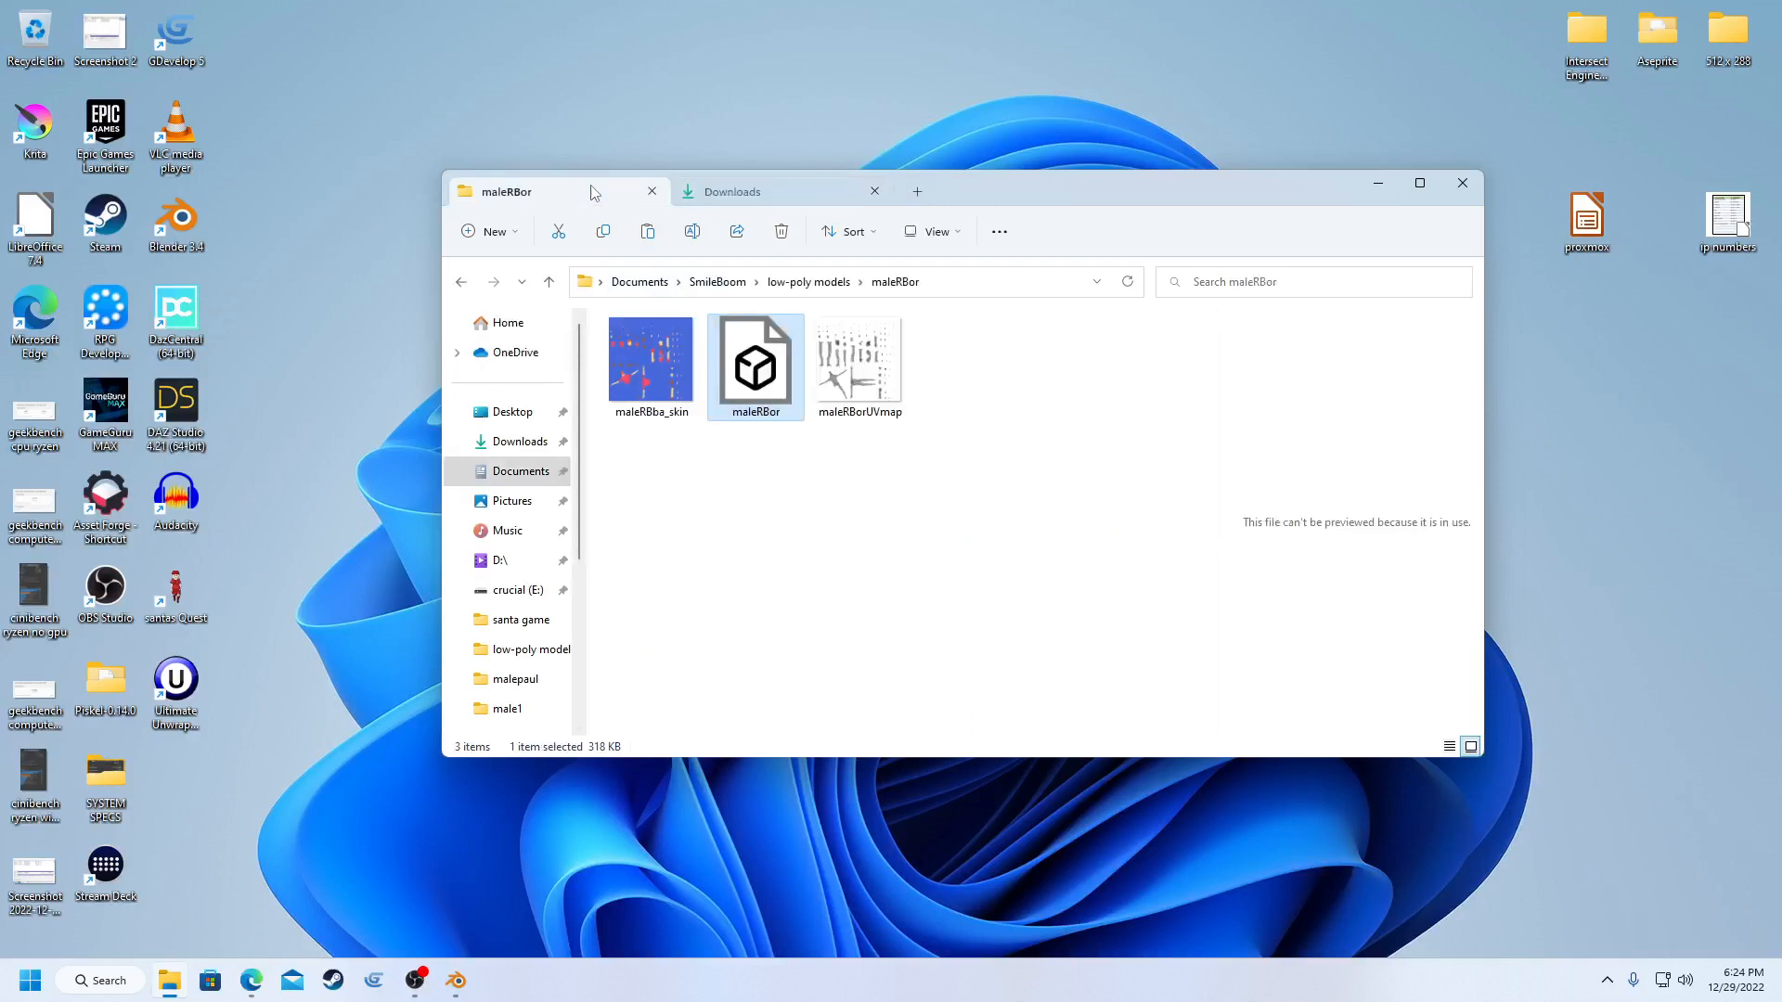
left_click(706, 494)
right_click(715, 512)
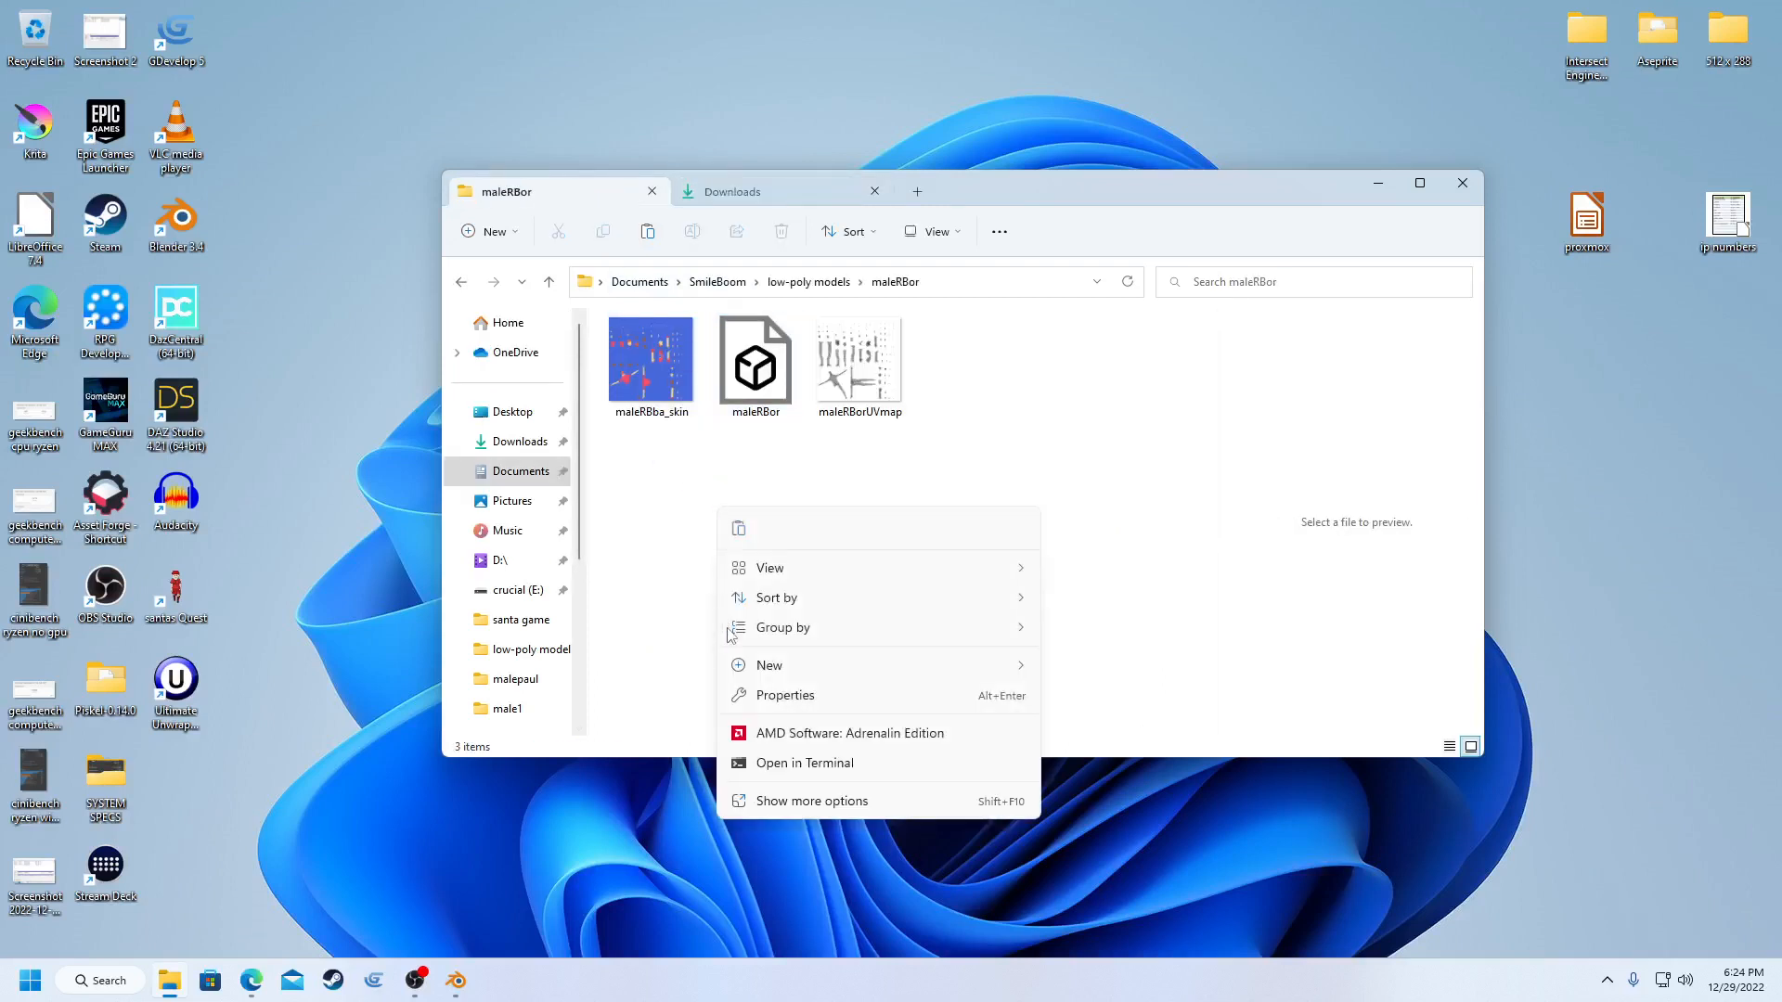
mouse_move(759, 670)
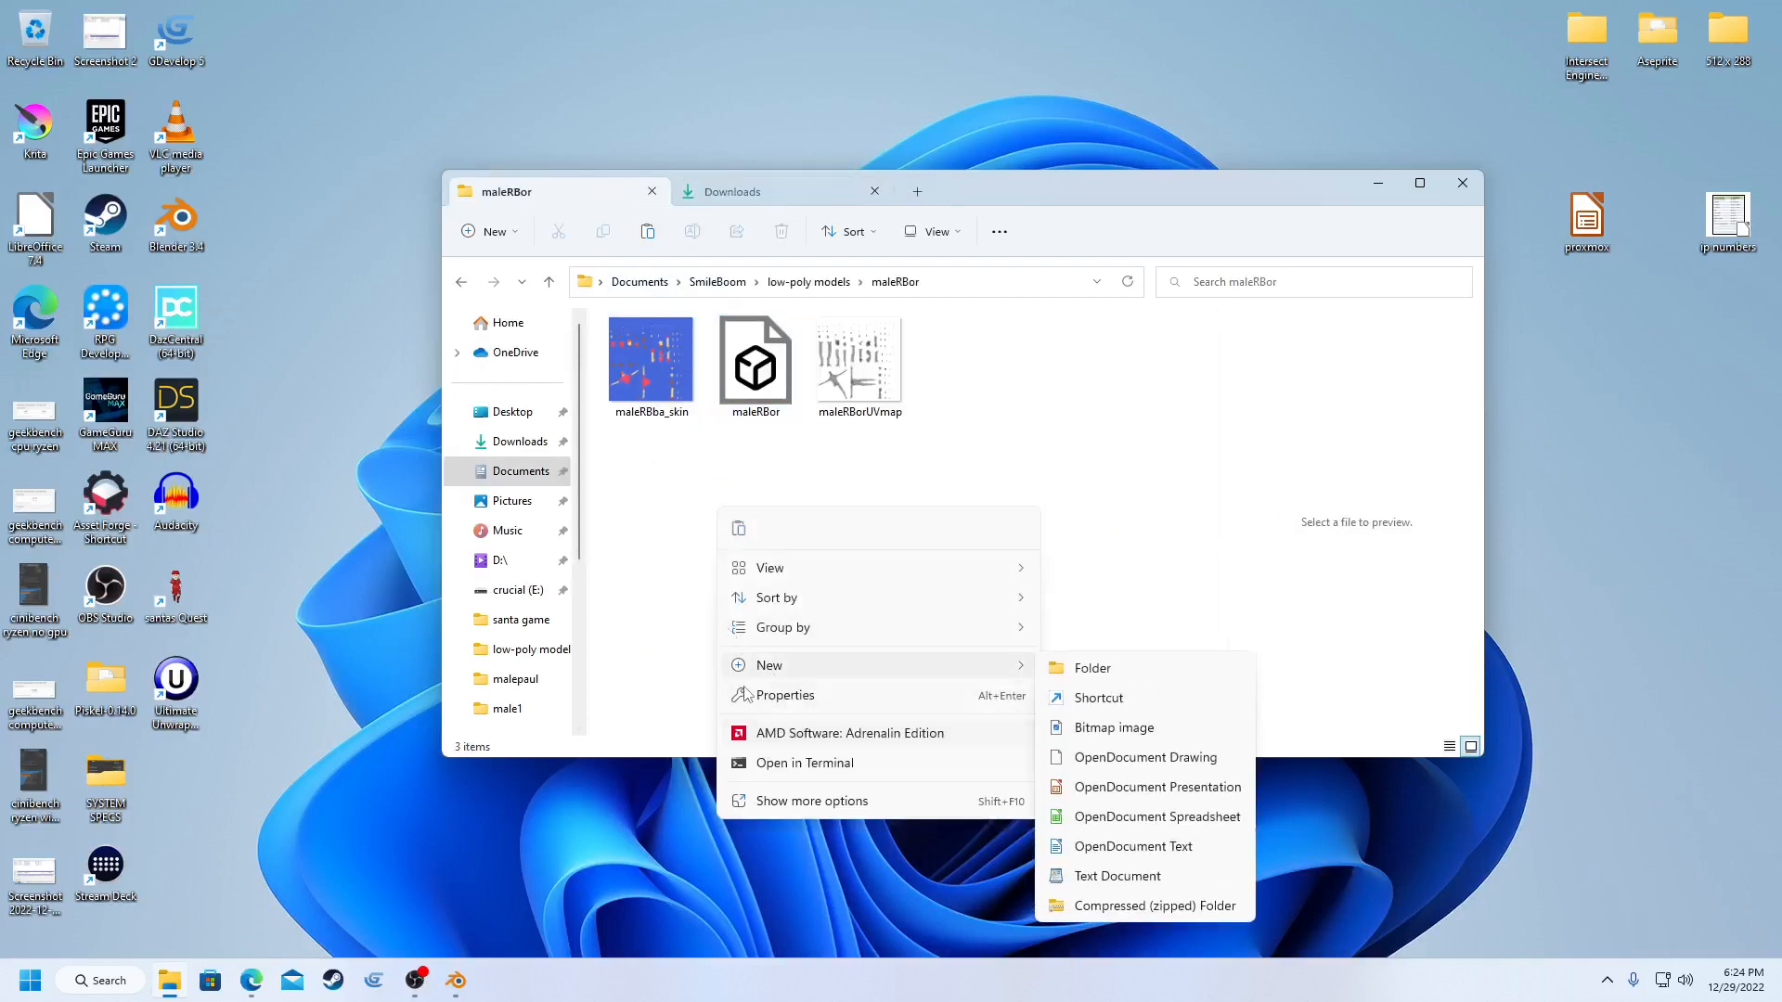
left_click(739, 530)
left_click(839, 541)
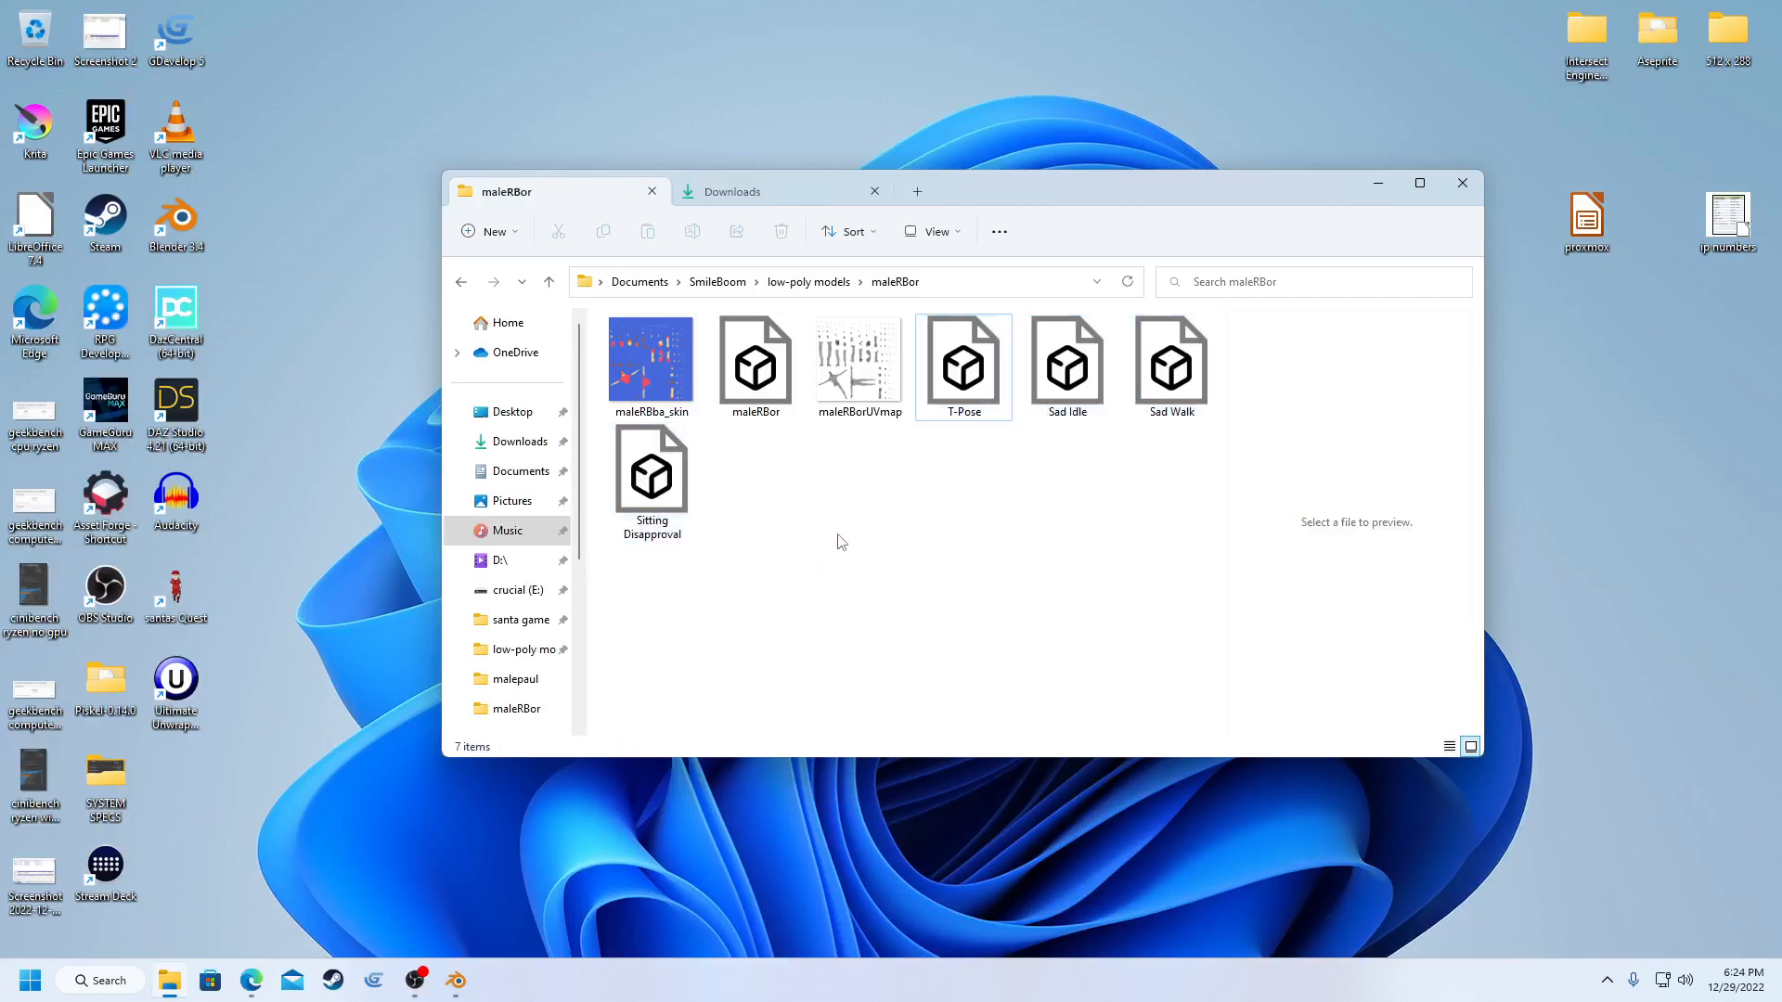
- Open the T-Pose file in 3D Viewer, inspect the textured character from a higher angle, and close the viewer
double_click(959, 386)
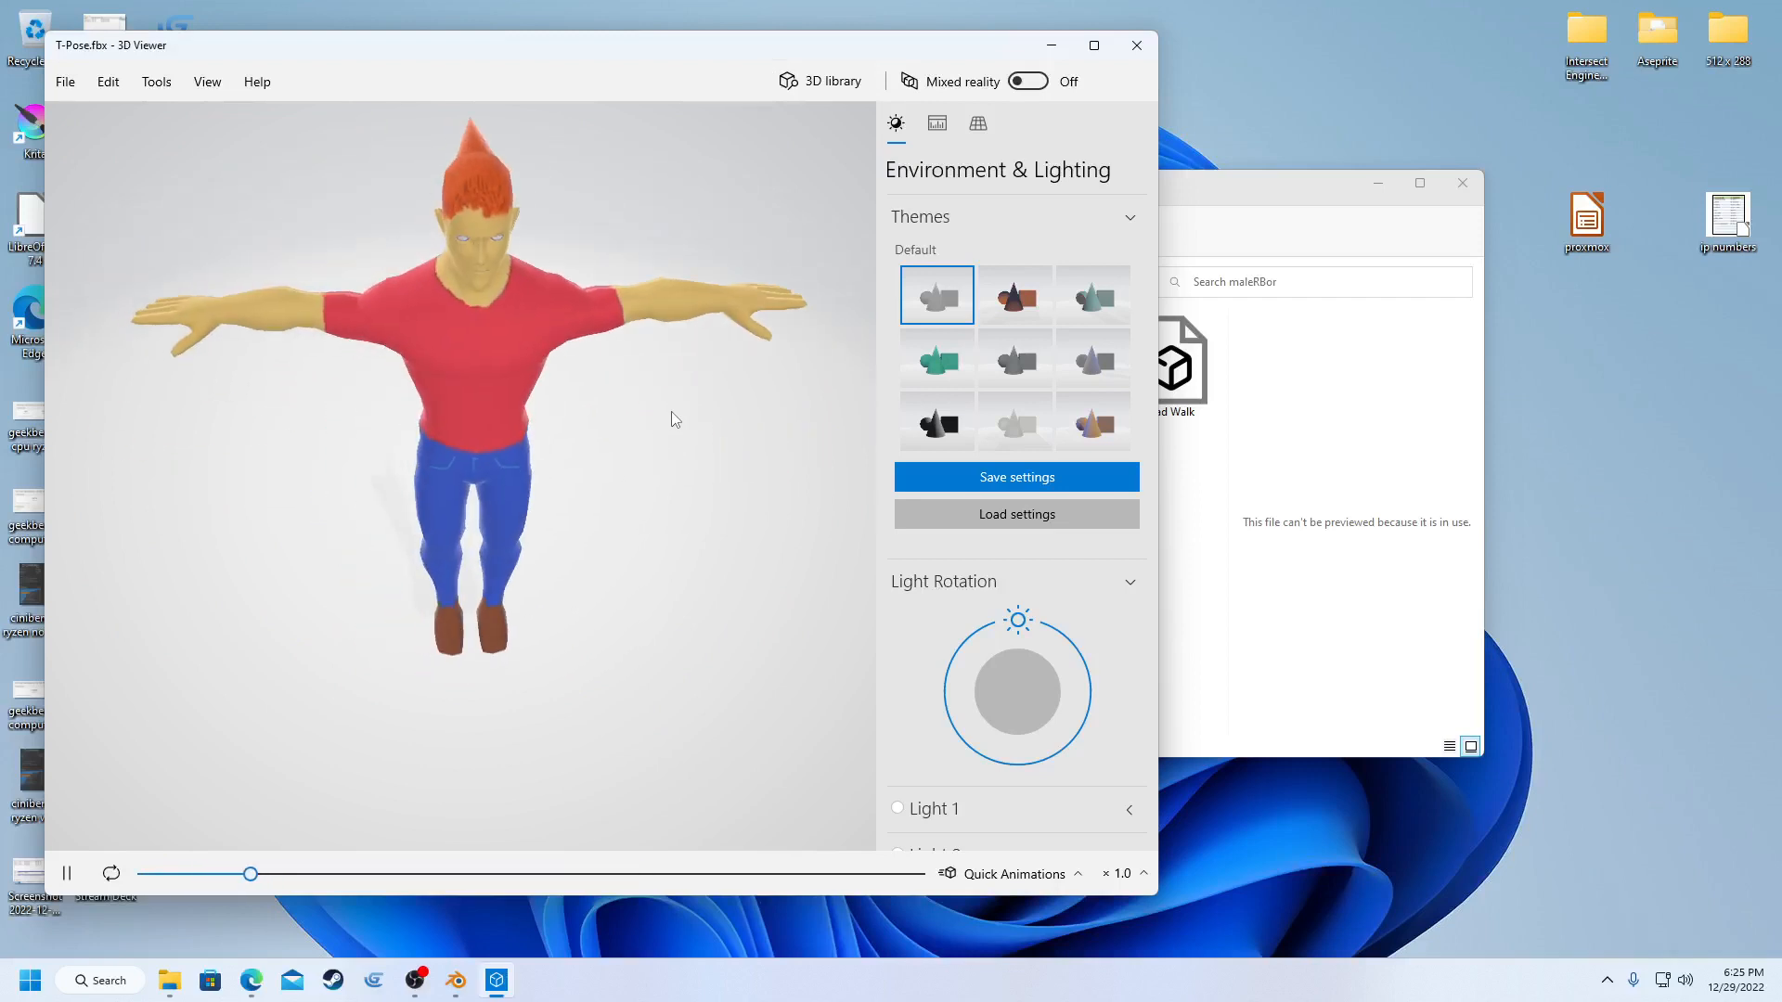
mouse_move(504, 368)
left_mouse_down()
mouse_move(505, 408)
mouse_move(581, 396)
mouse_move(535, 450)
mouse_move(430, 409)
mouse_move(432, 383)
mouse_move(469, 359)
mouse_move(565, 352)
mouse_move(458, 410)
mouse_move(485, 396)
left_mouse_up()
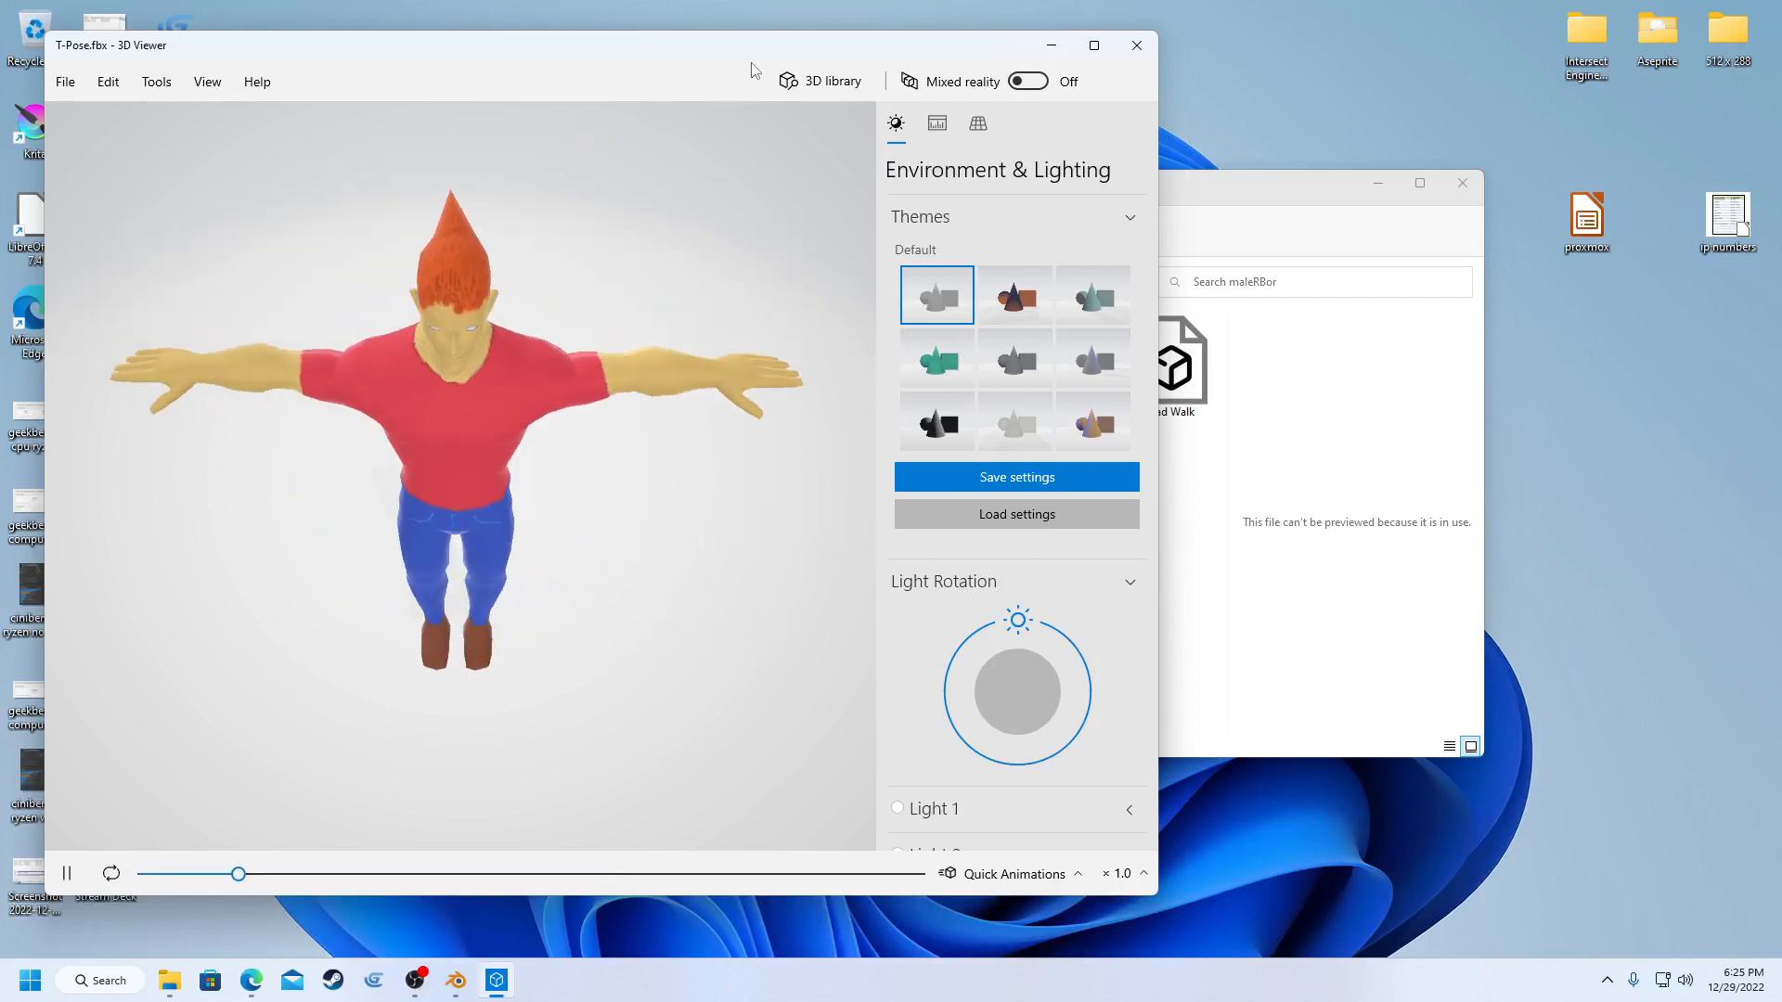
left_click(1137, 44)
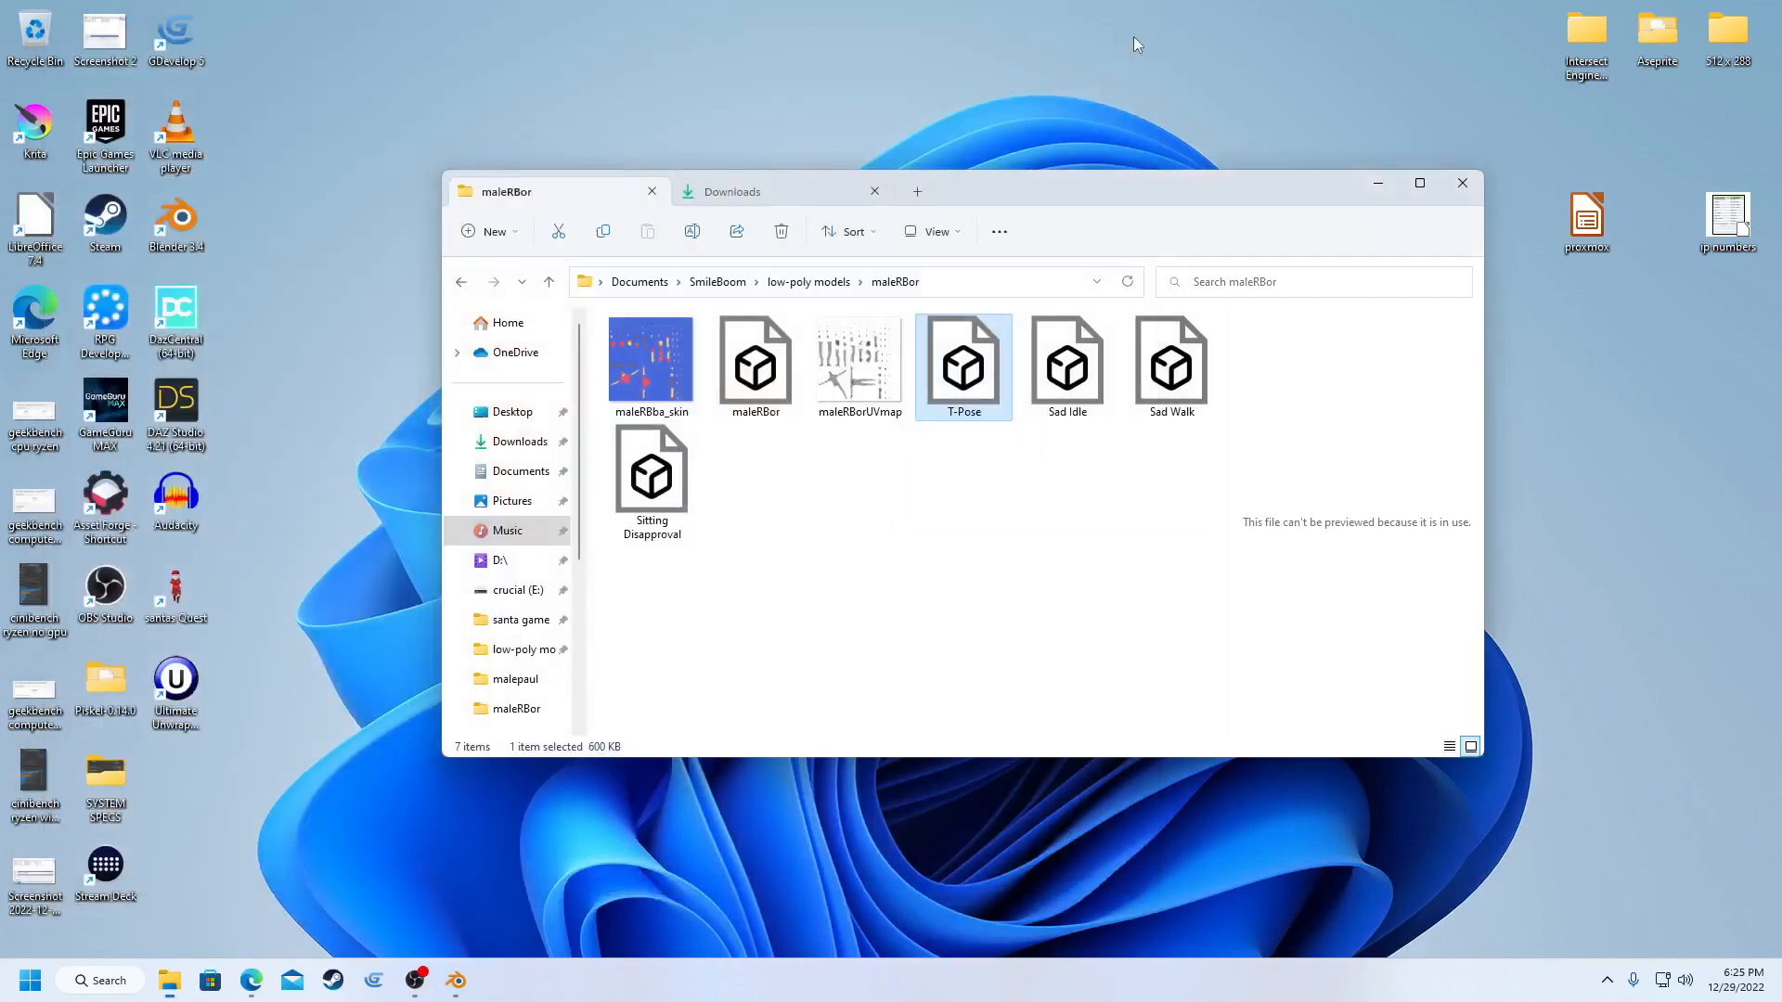
left_click_drag(1043, 197, 1035, 167)
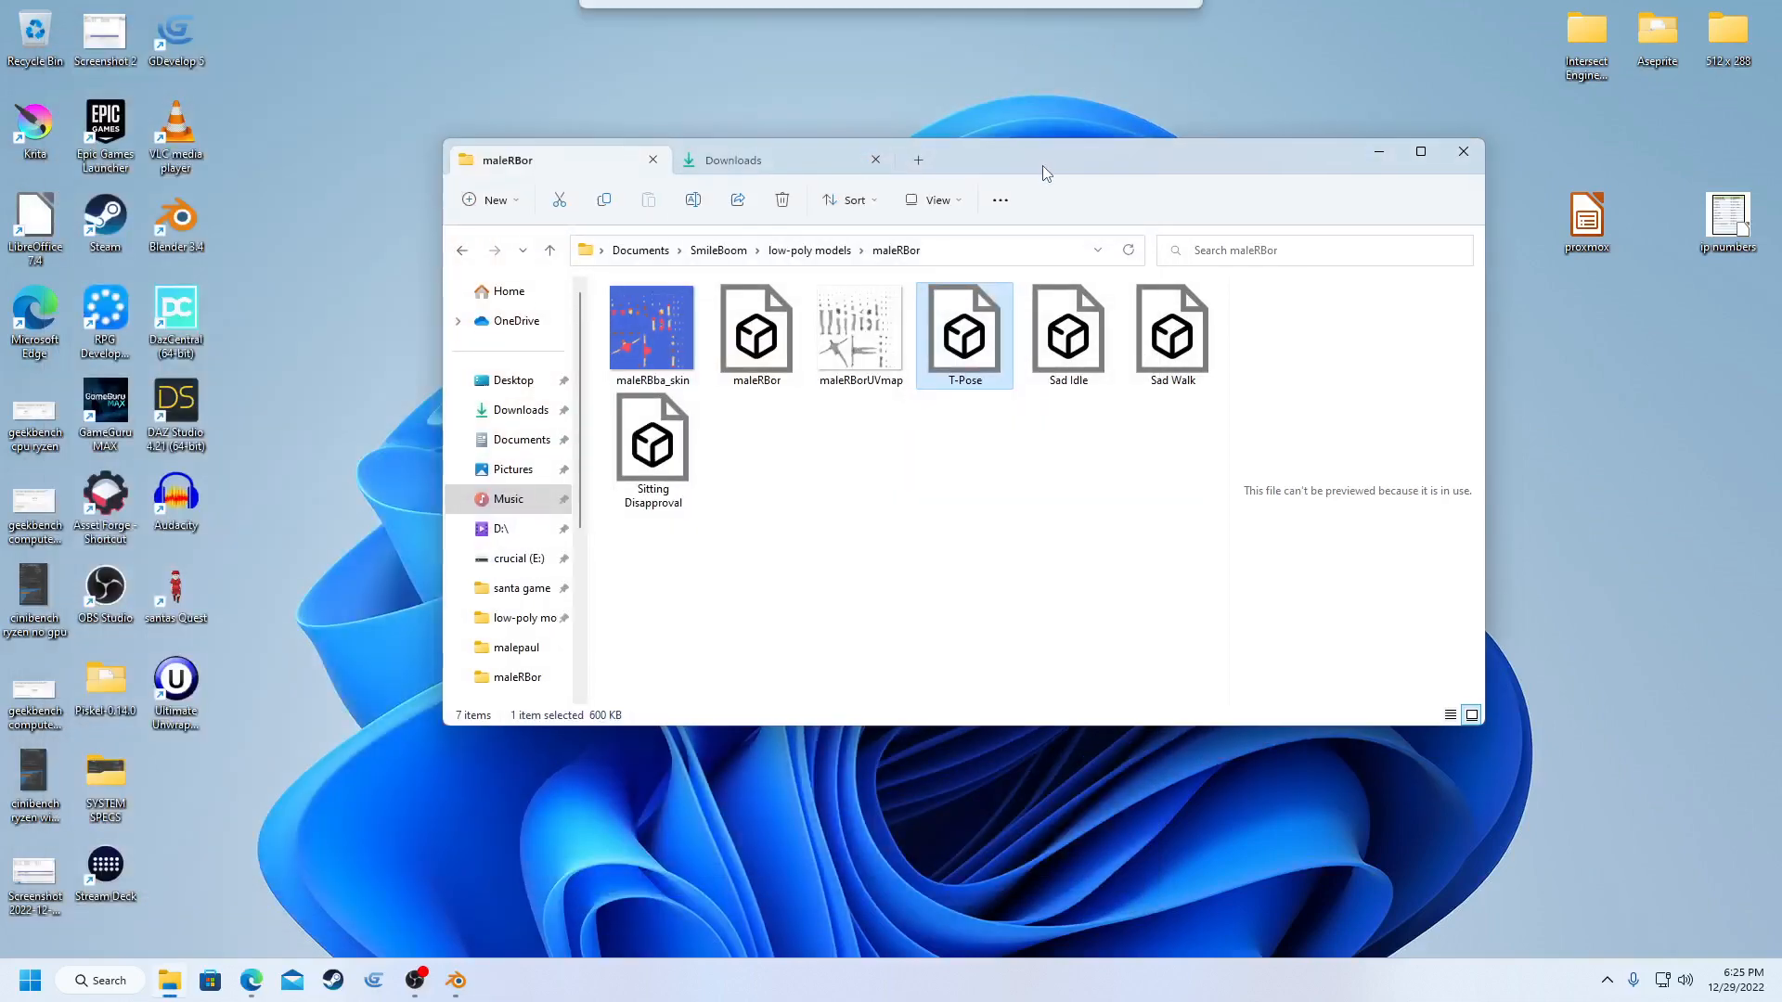